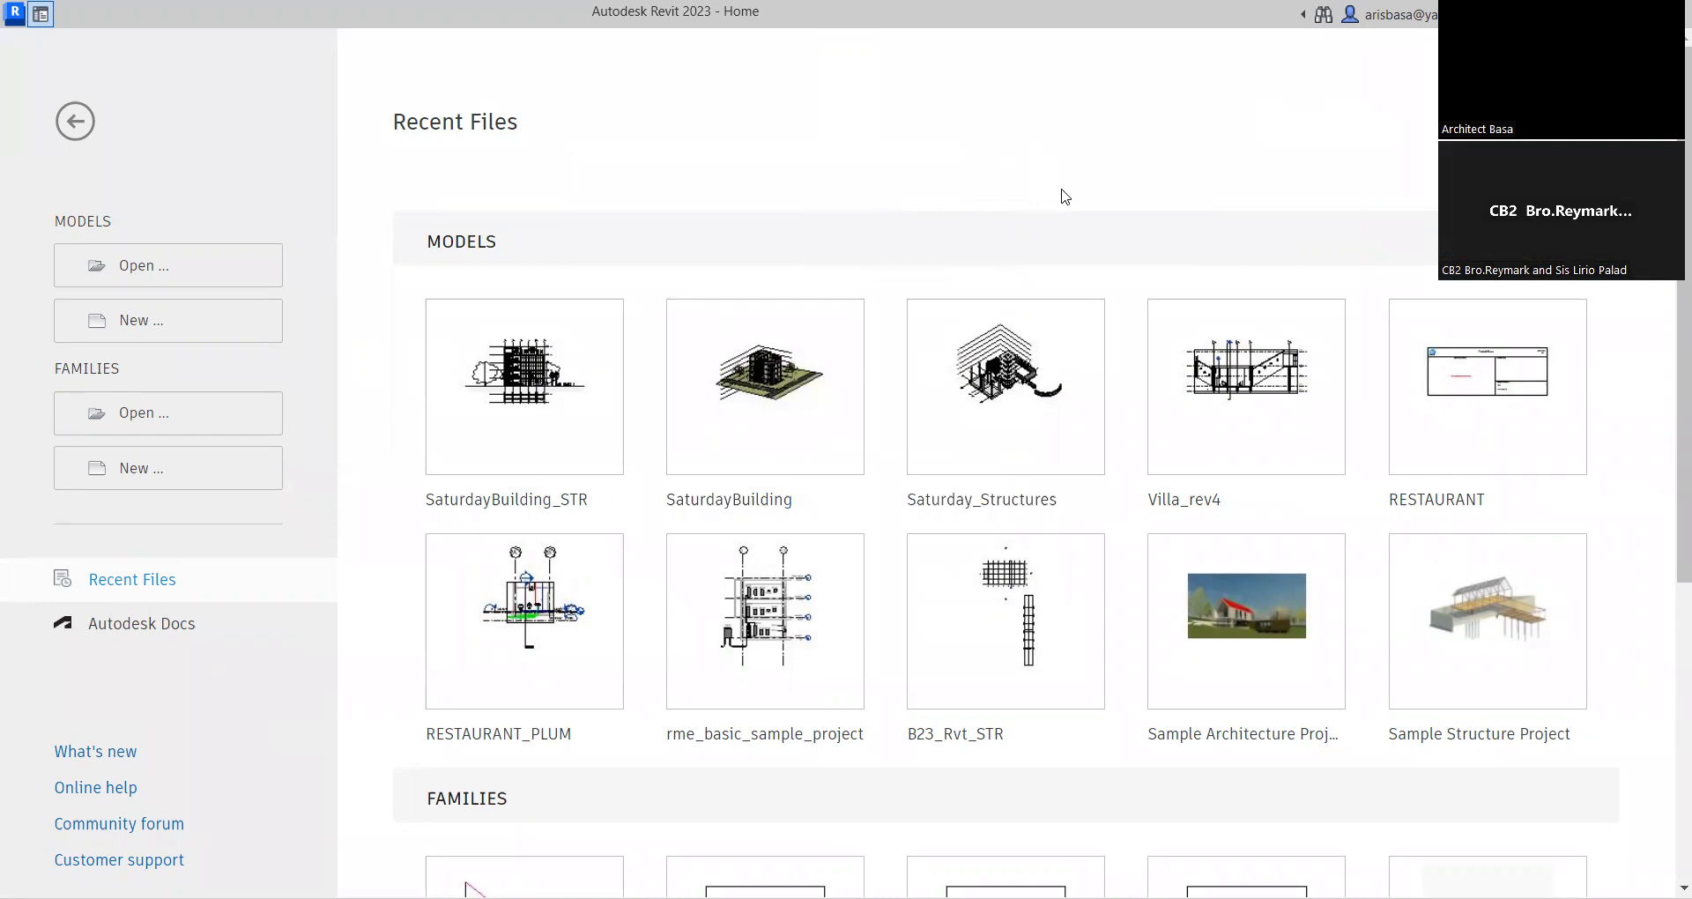
Open the recent SaturdayBuilding model and view the whole building and its site in 3D
click(774, 499)
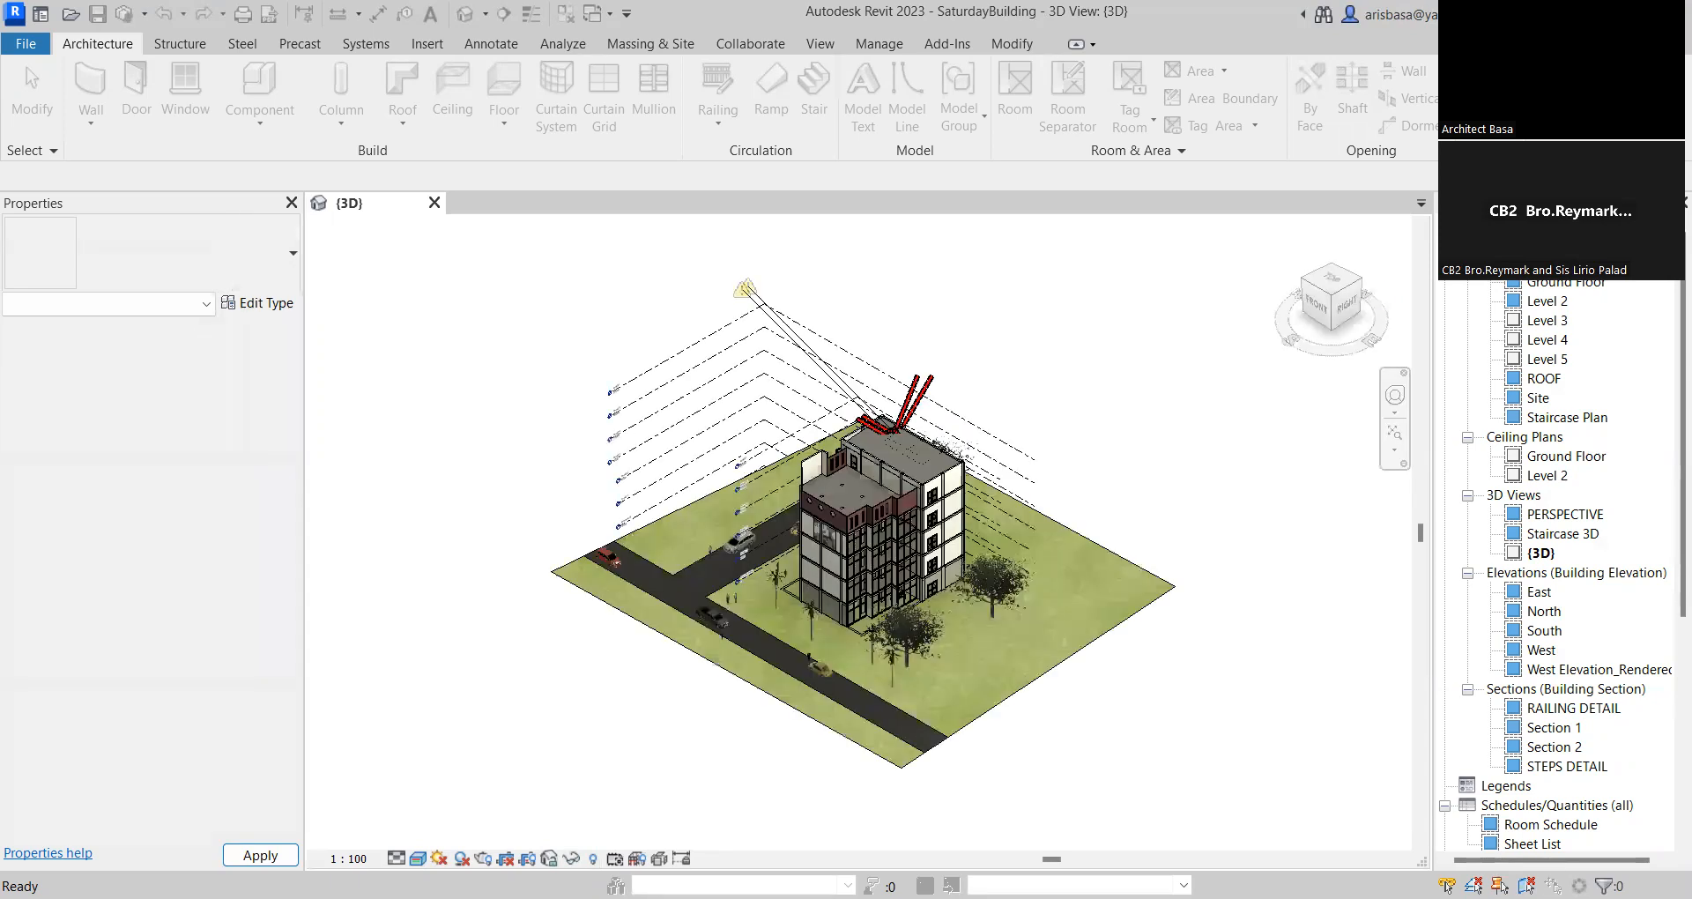
scroll(917, 454, up, 3)
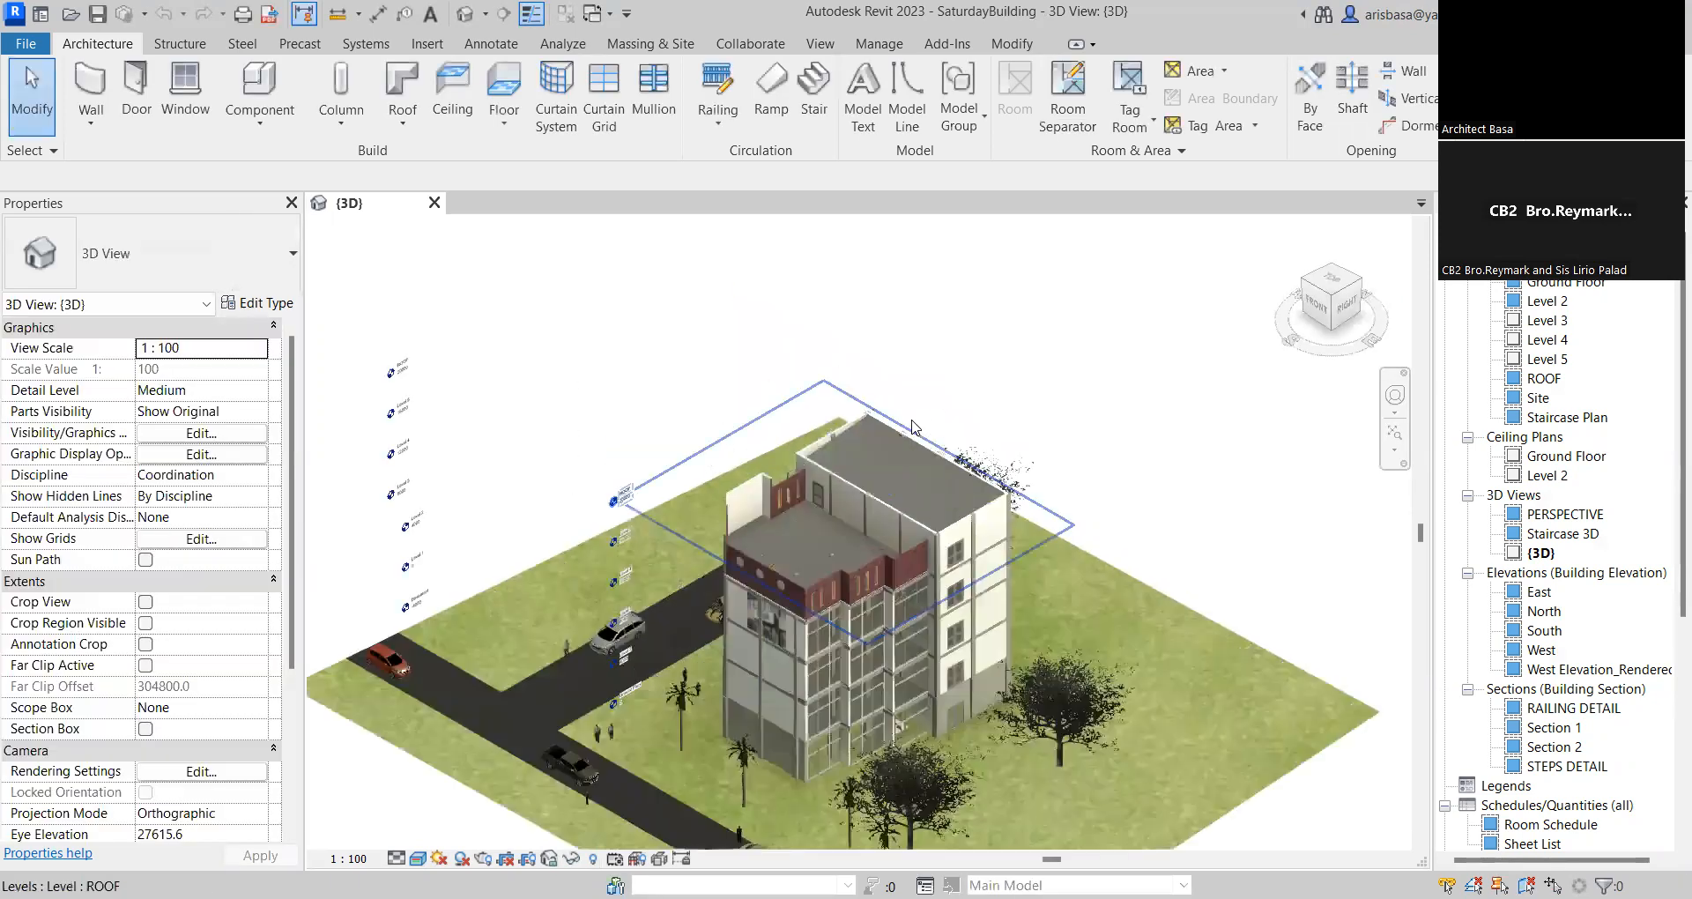
scroll(1046, 506, down, 1)
scroll(1029, 374, down, 1)
middle_drag(1028, 374, 921, 324)
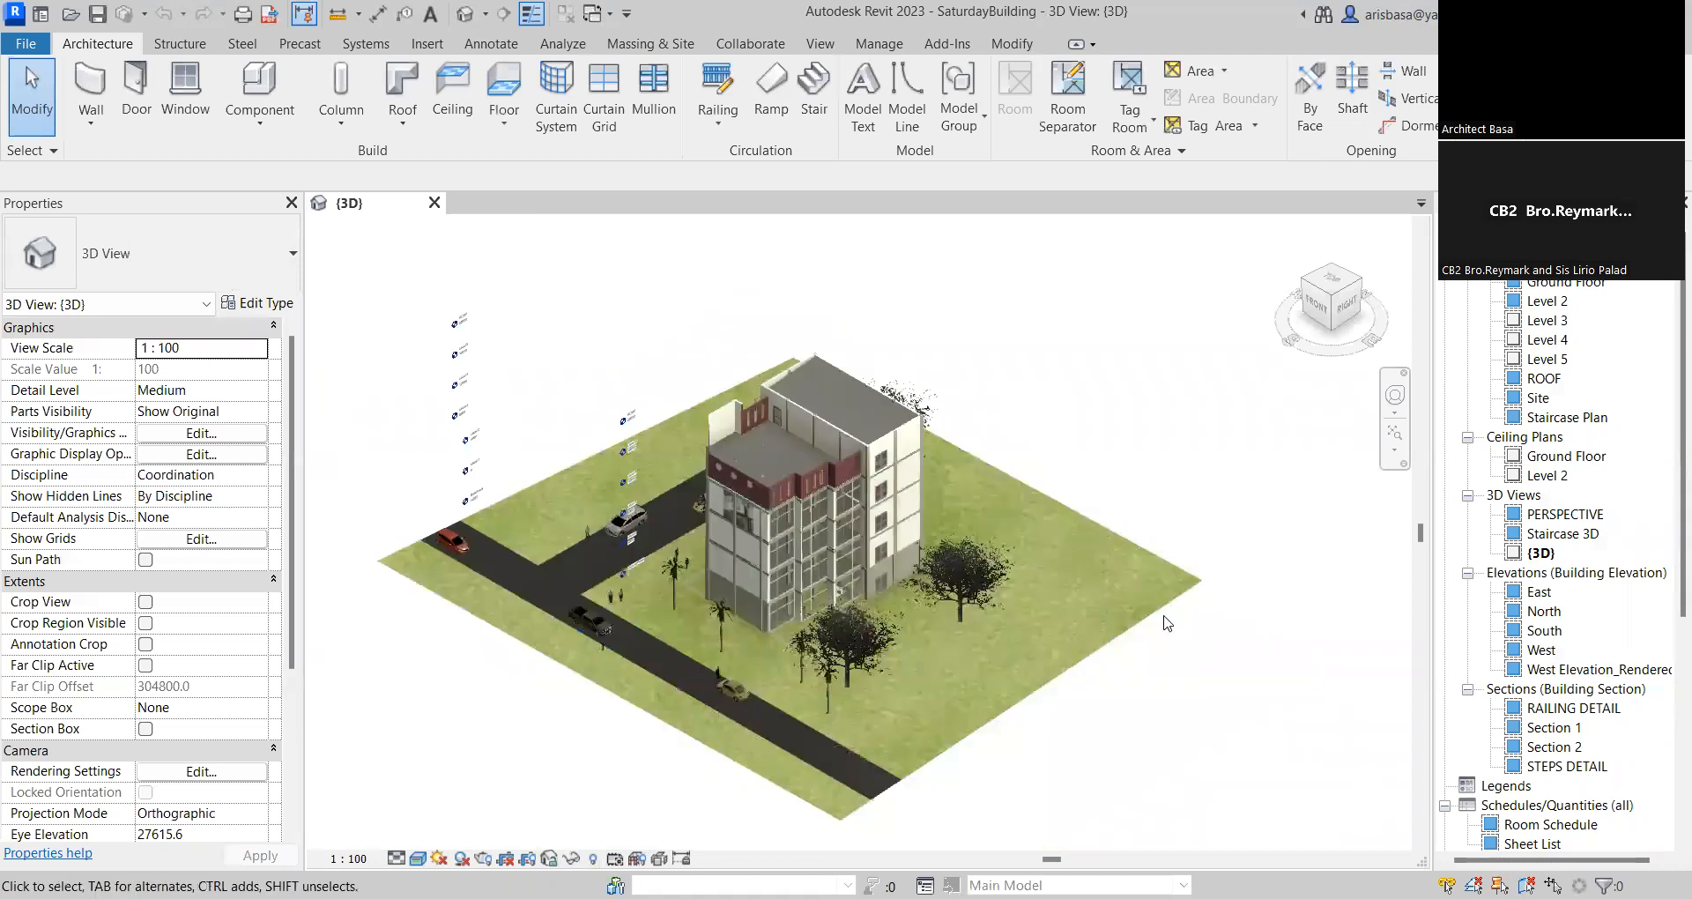
scroll(1067, 620, up, 1)
middle_drag(1071, 613, 1101, 666)
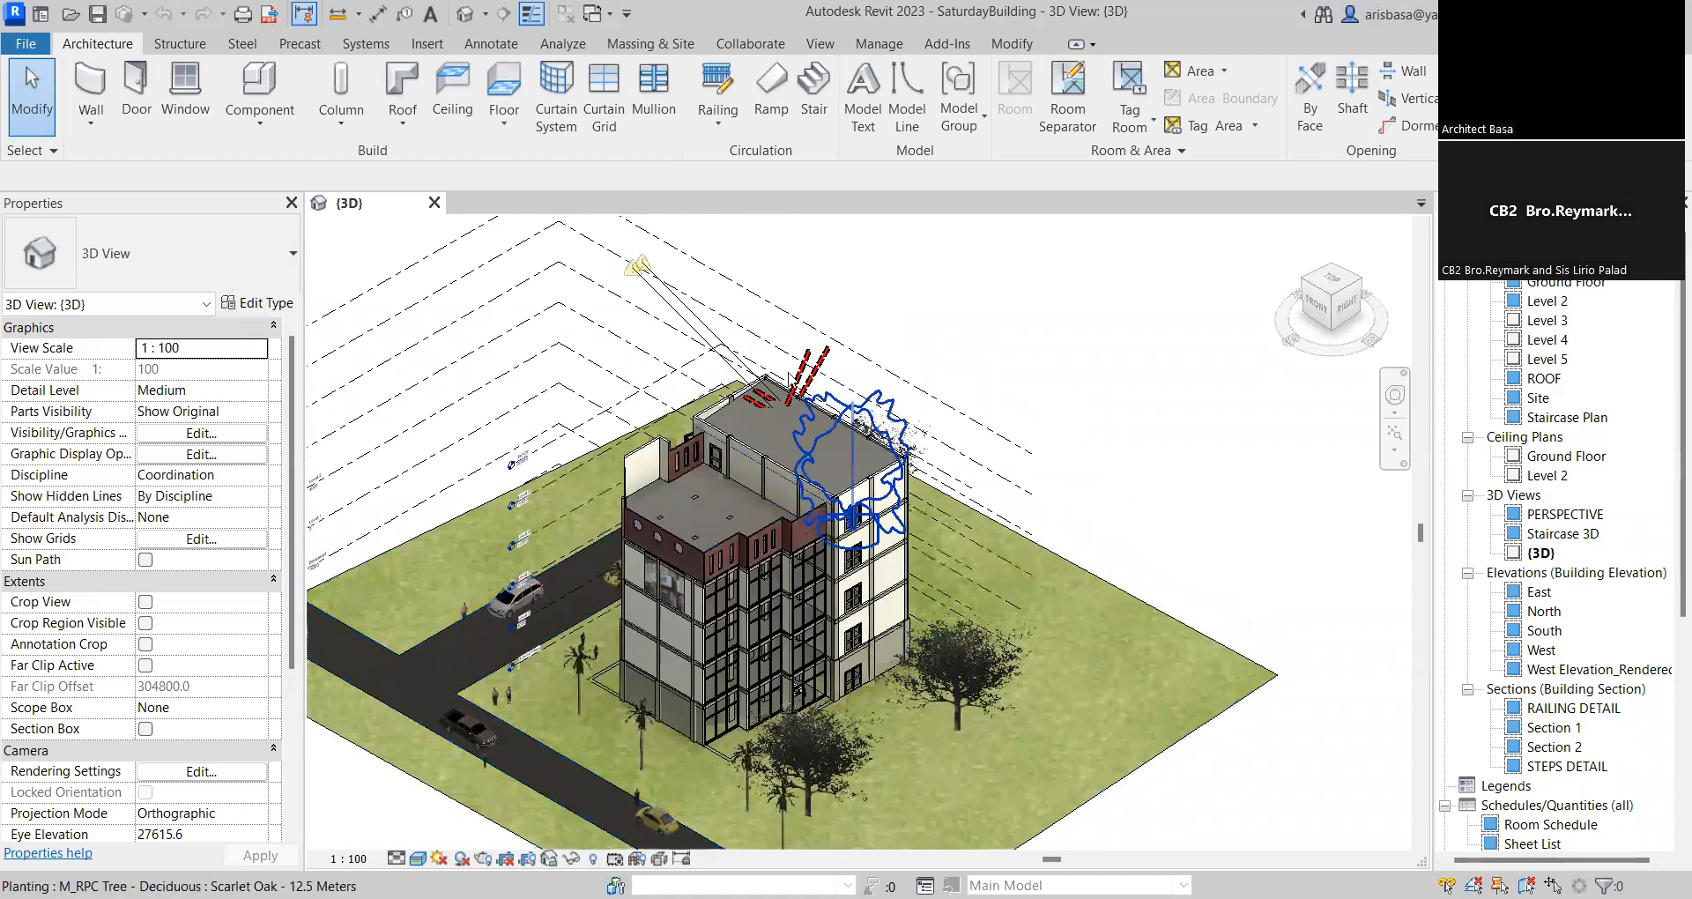
Examine the warning markers of the linked structural model near the rear corner of the upper roof
scroll(797, 420, up, 3)
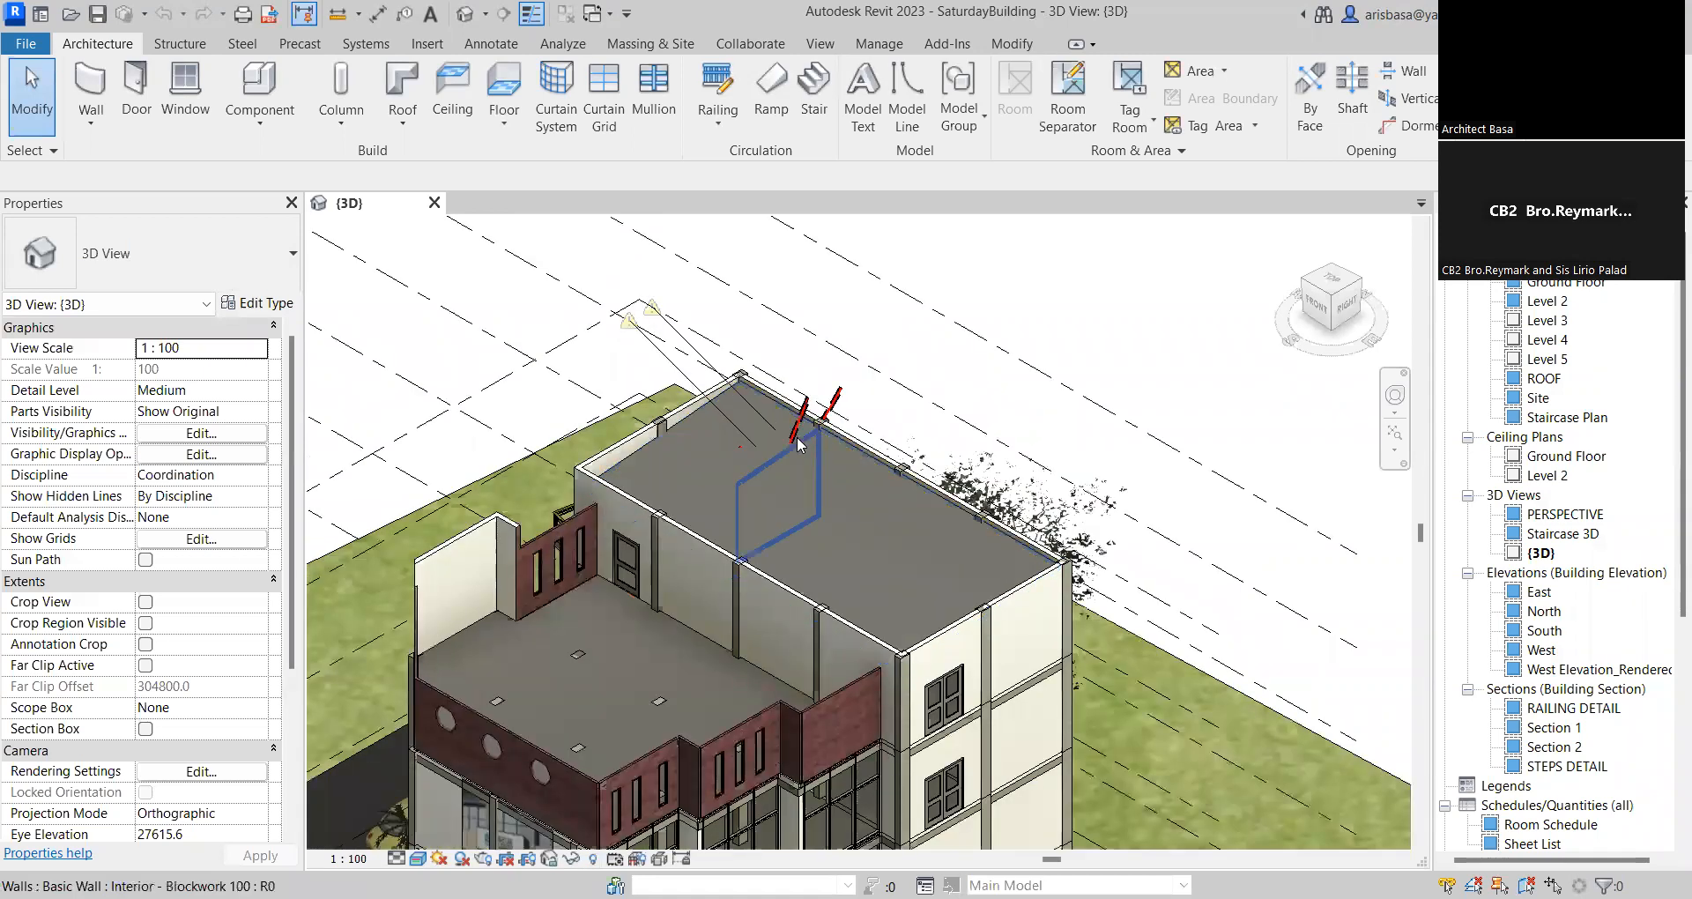
scroll(798, 438, up, 2)
middle_drag(803, 439, 822, 480)
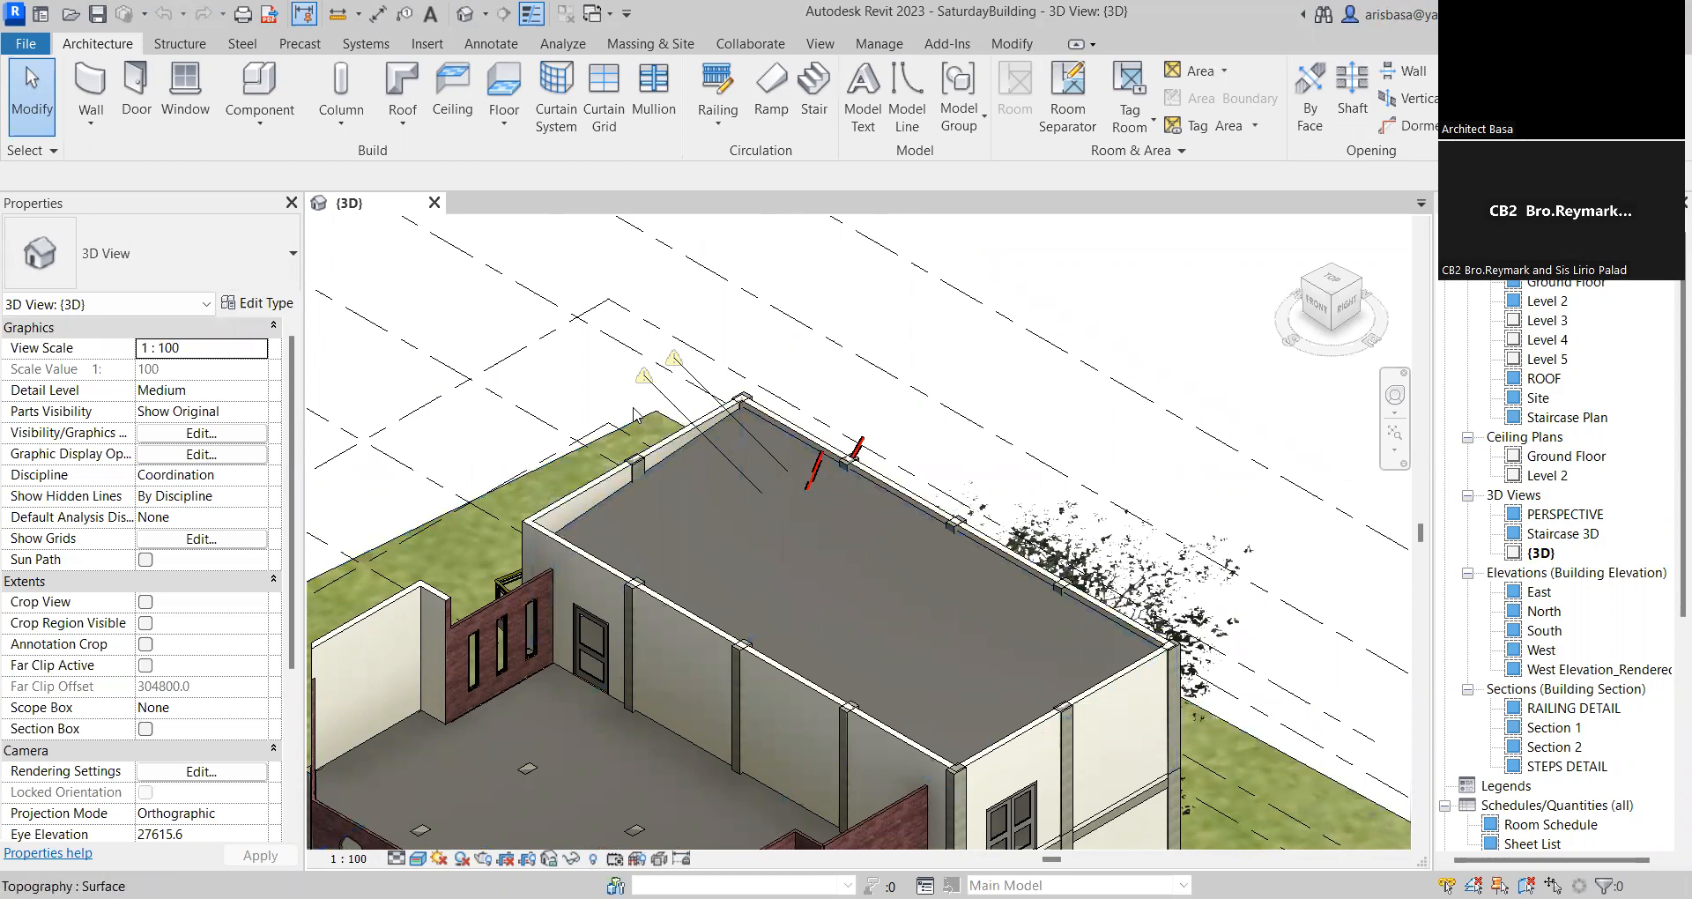
scroll(667, 434, up, 2)
scroll(667, 434, up, 1)
middle_drag(912, 346, 953, 429)
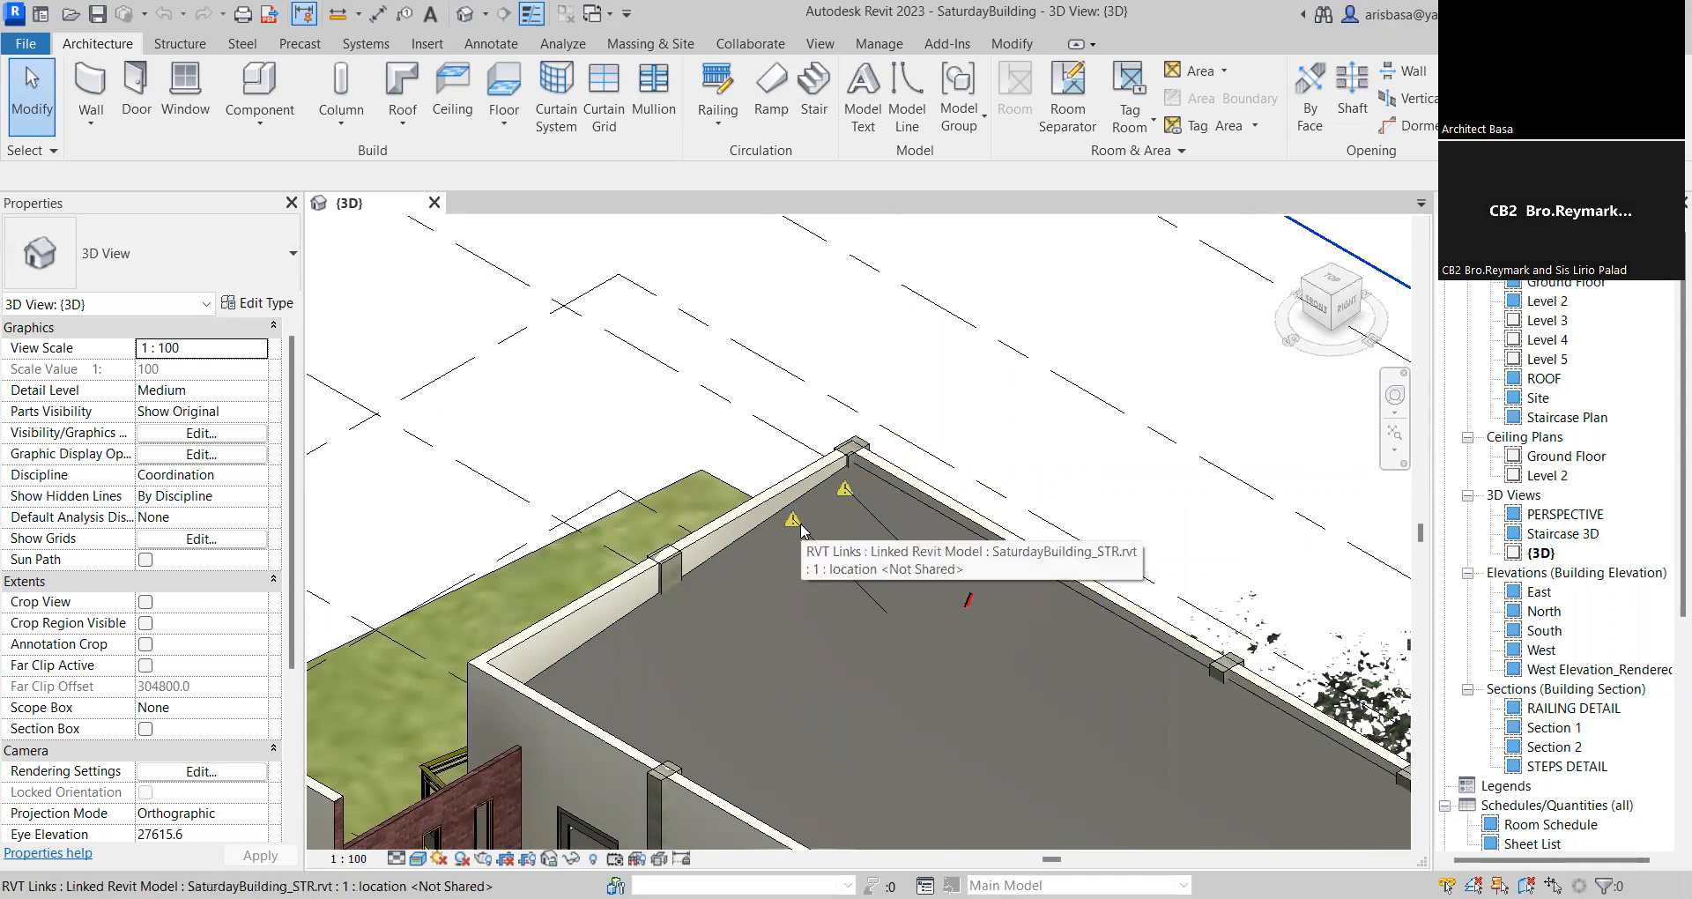
scroll(968, 600, up, 2)
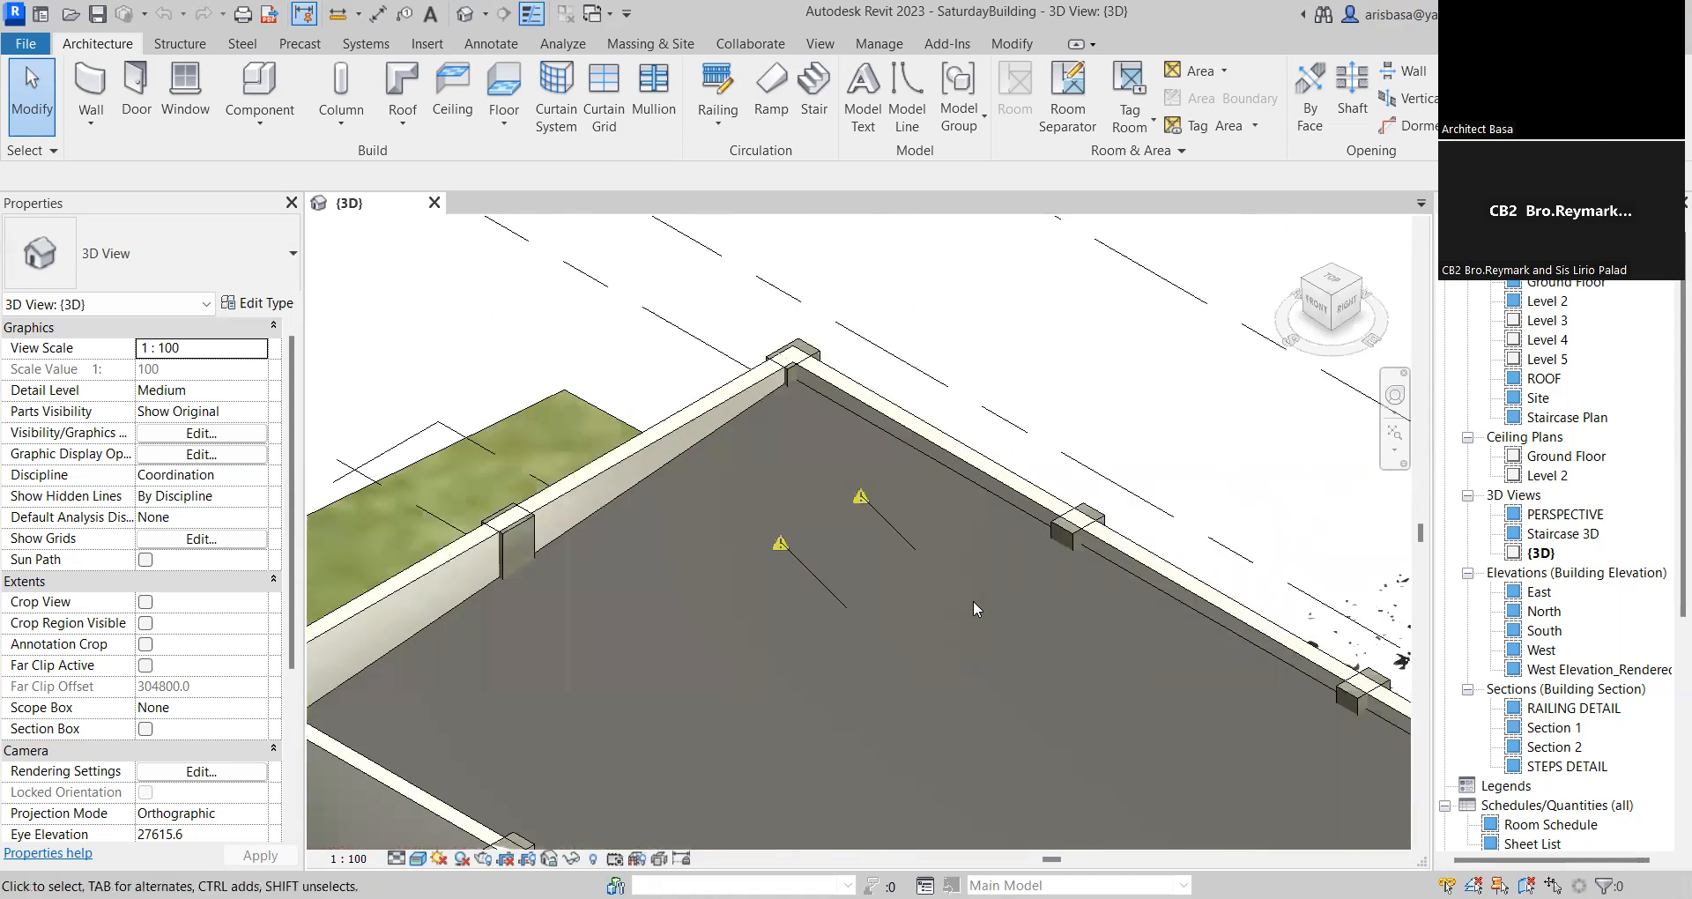
scroll(968, 586, down, 2)
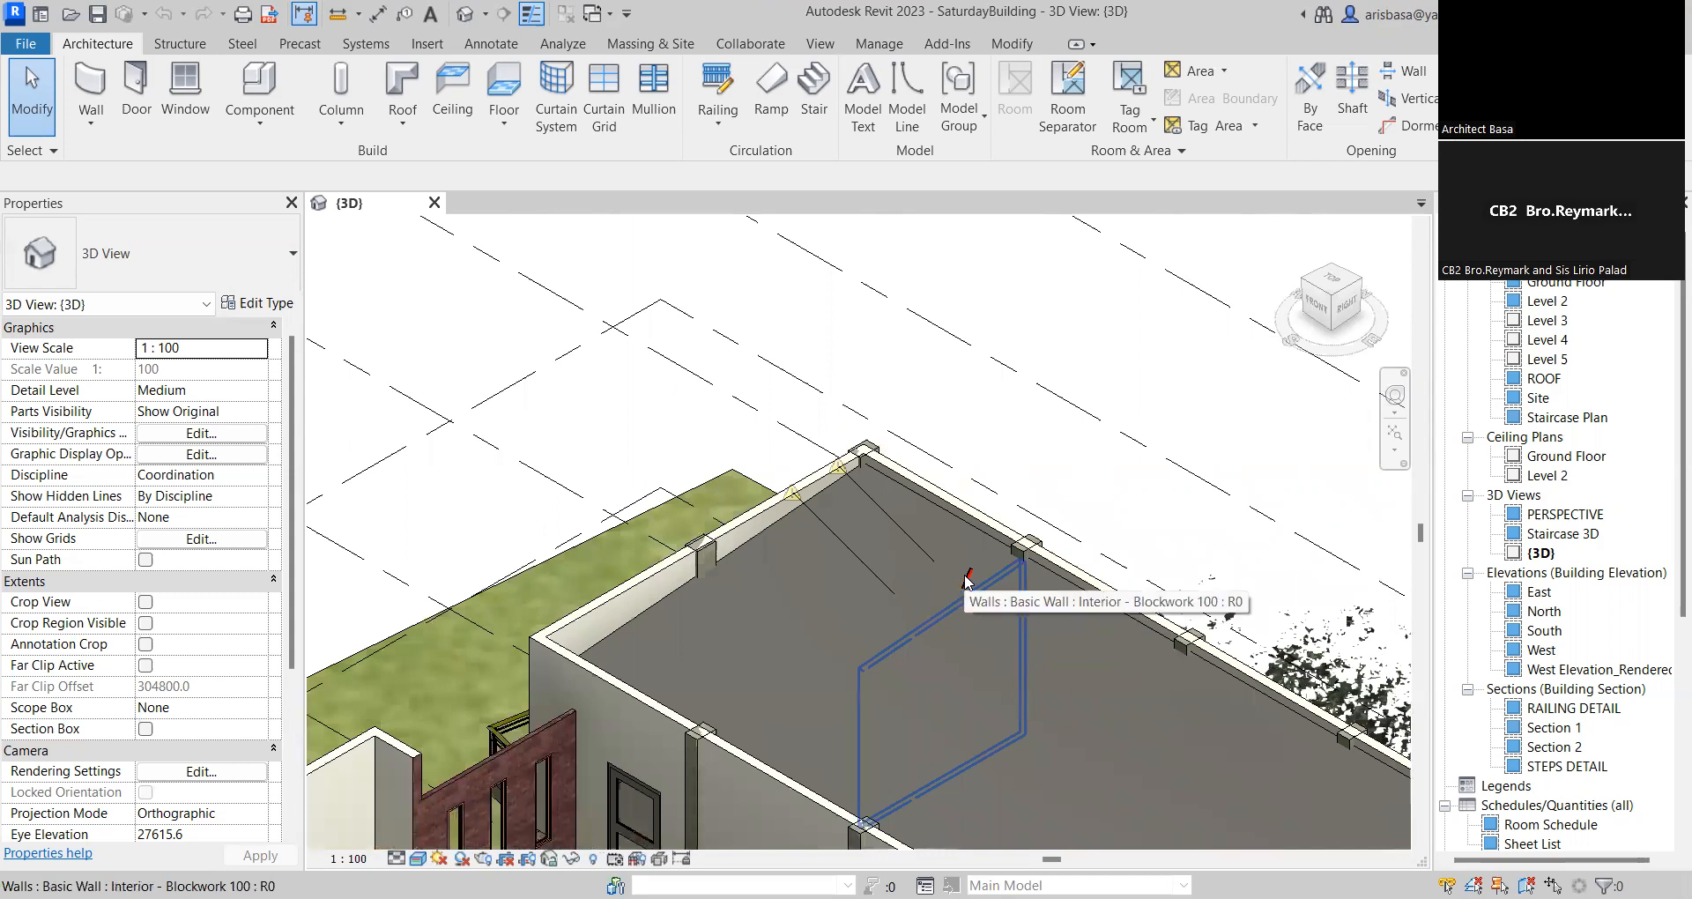
click(840, 476)
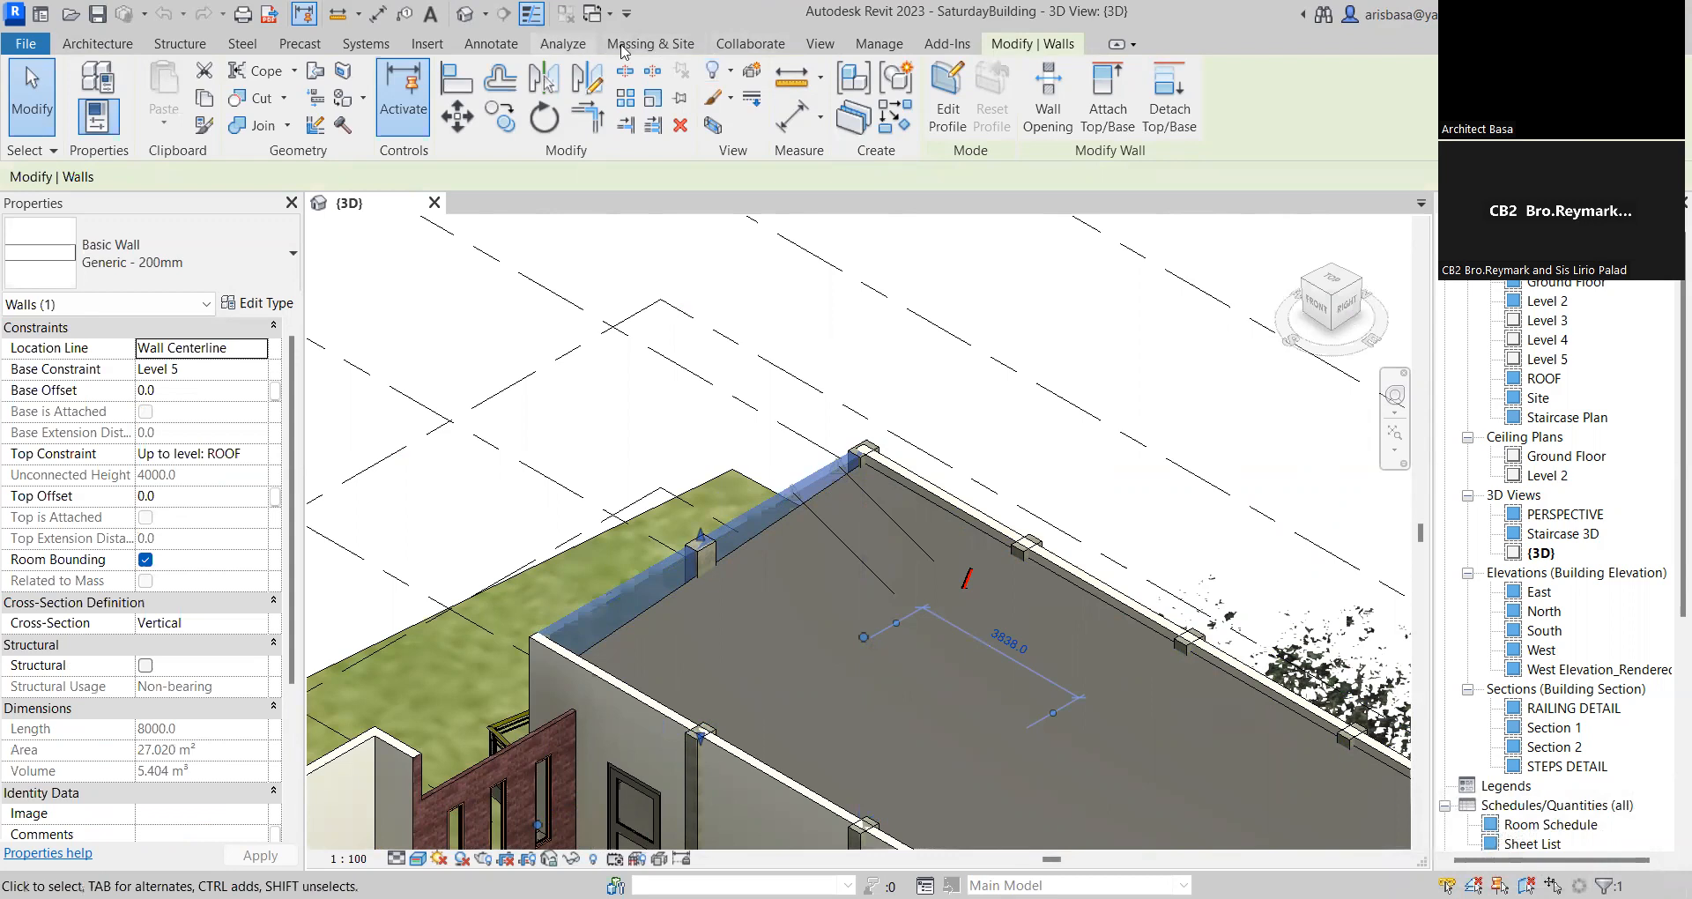
Review the project warnings and expand "Room is not in a properly enclosed region" down to the affected room
click(881, 46)
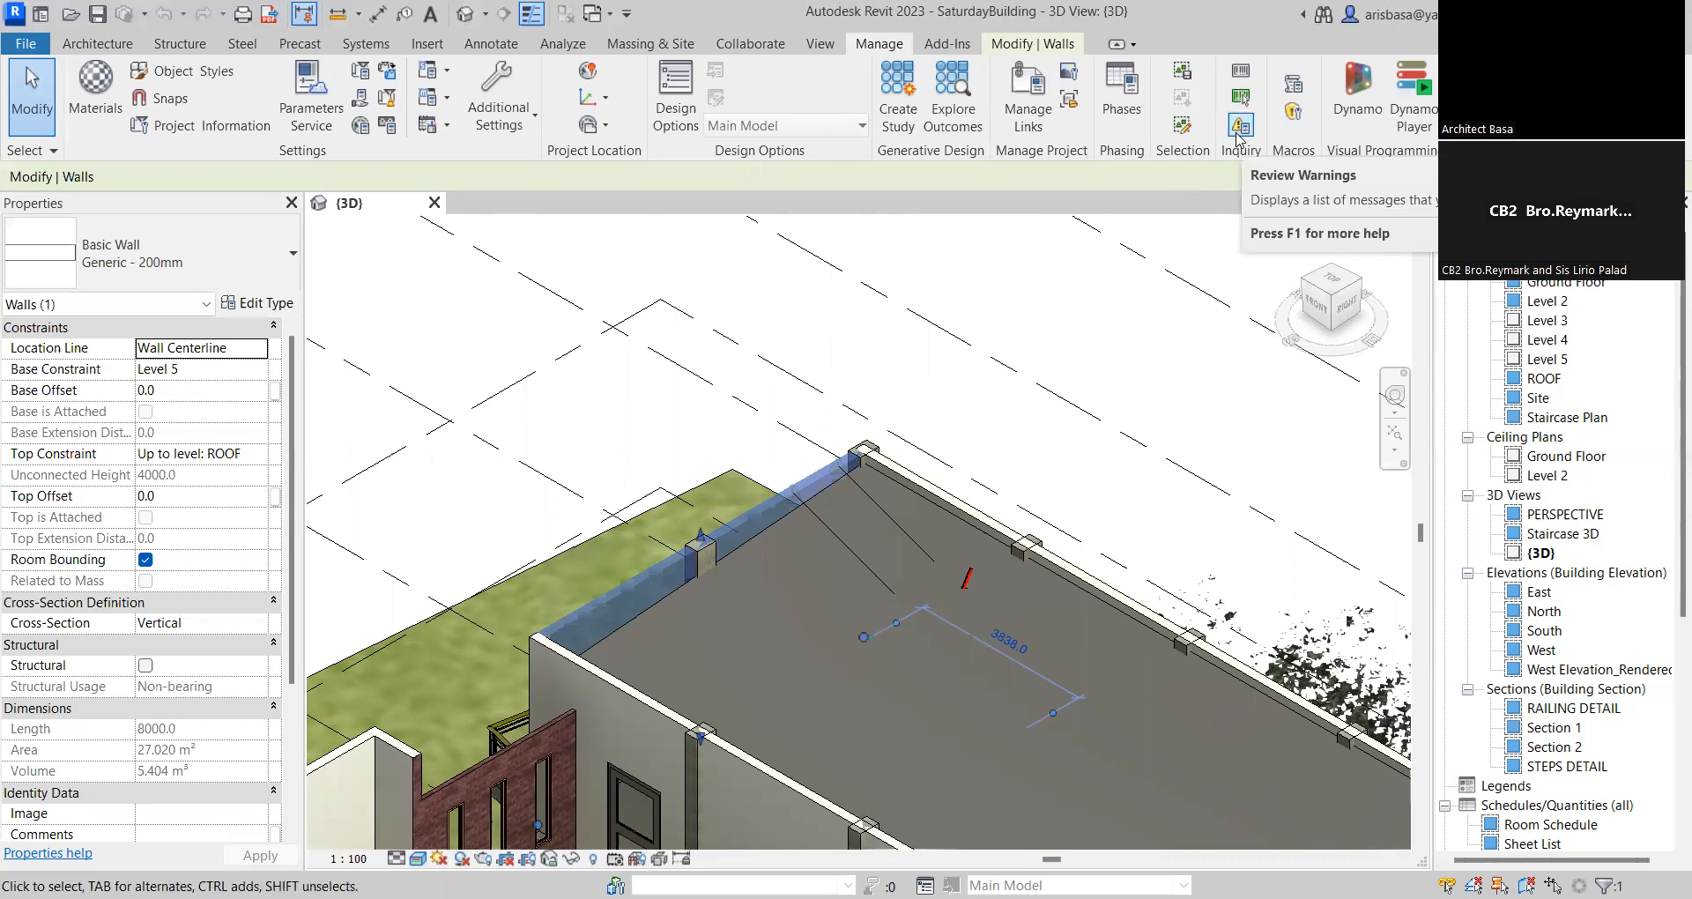
click(1240, 125)
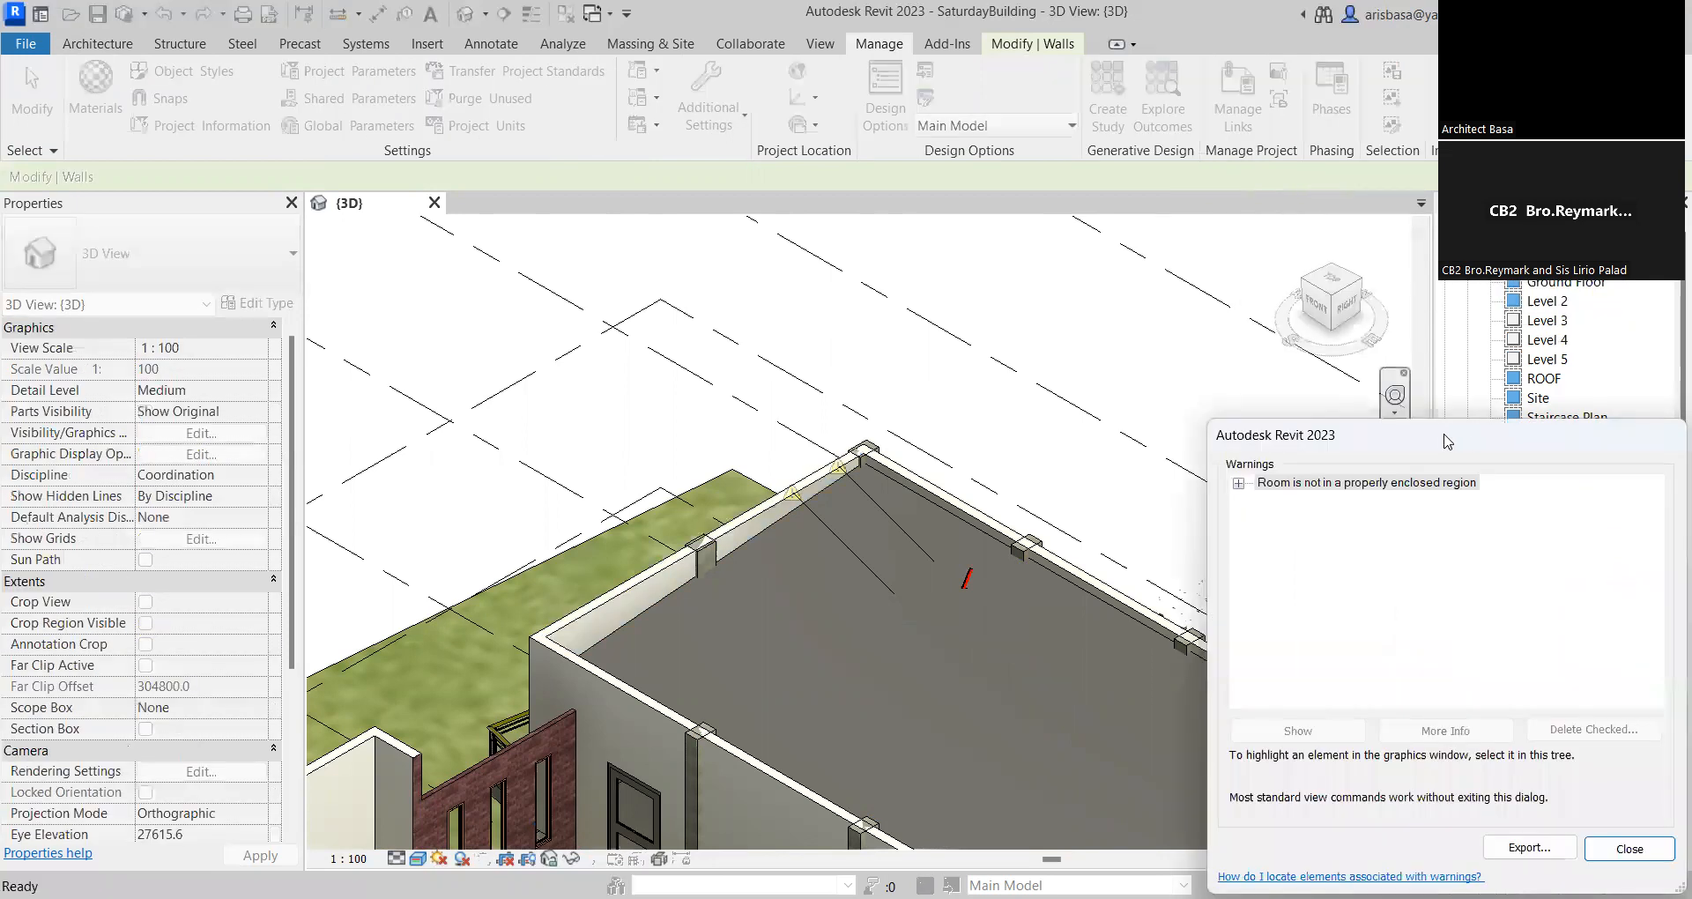
drag(1460, 450, 944, 202)
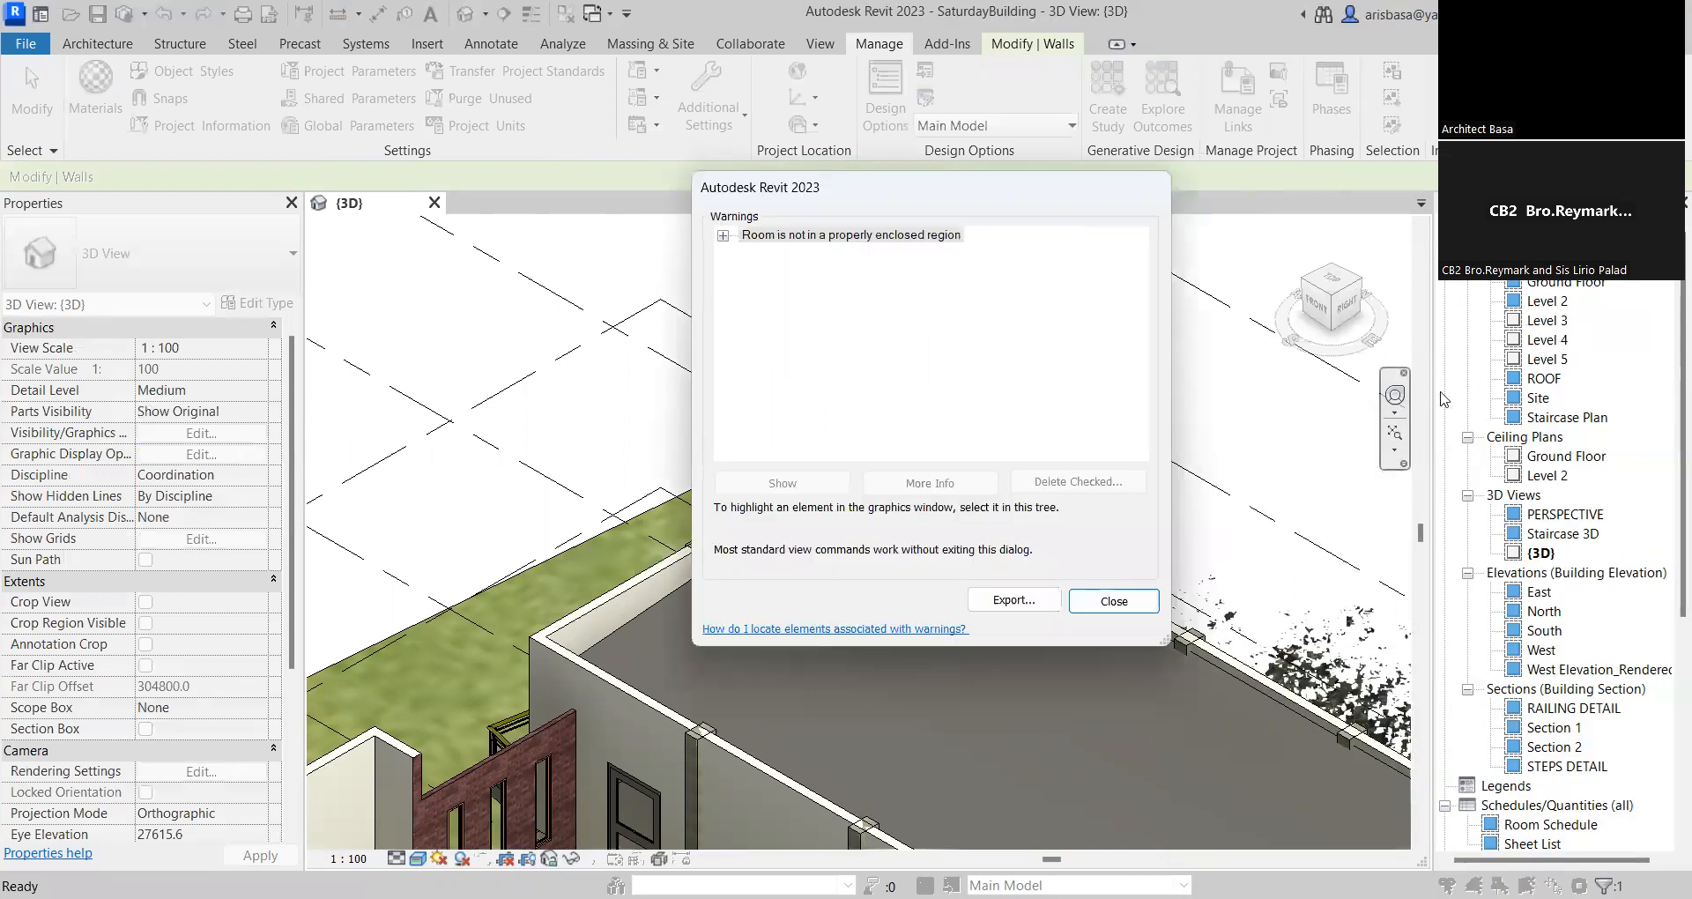
click(722, 236)
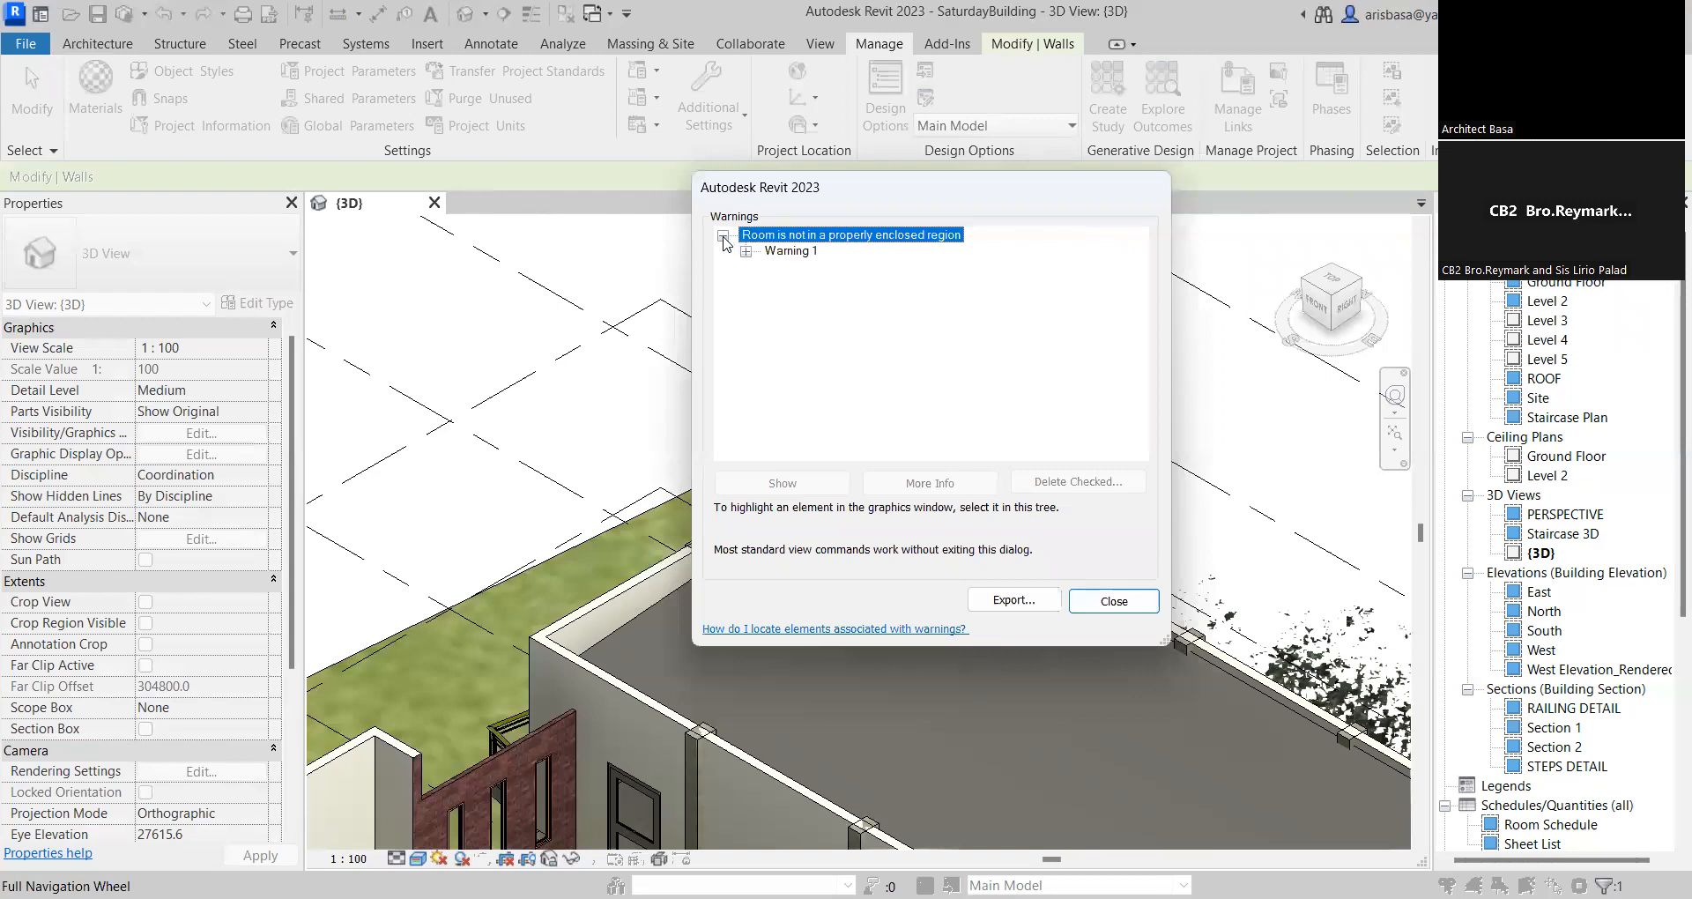
click(747, 251)
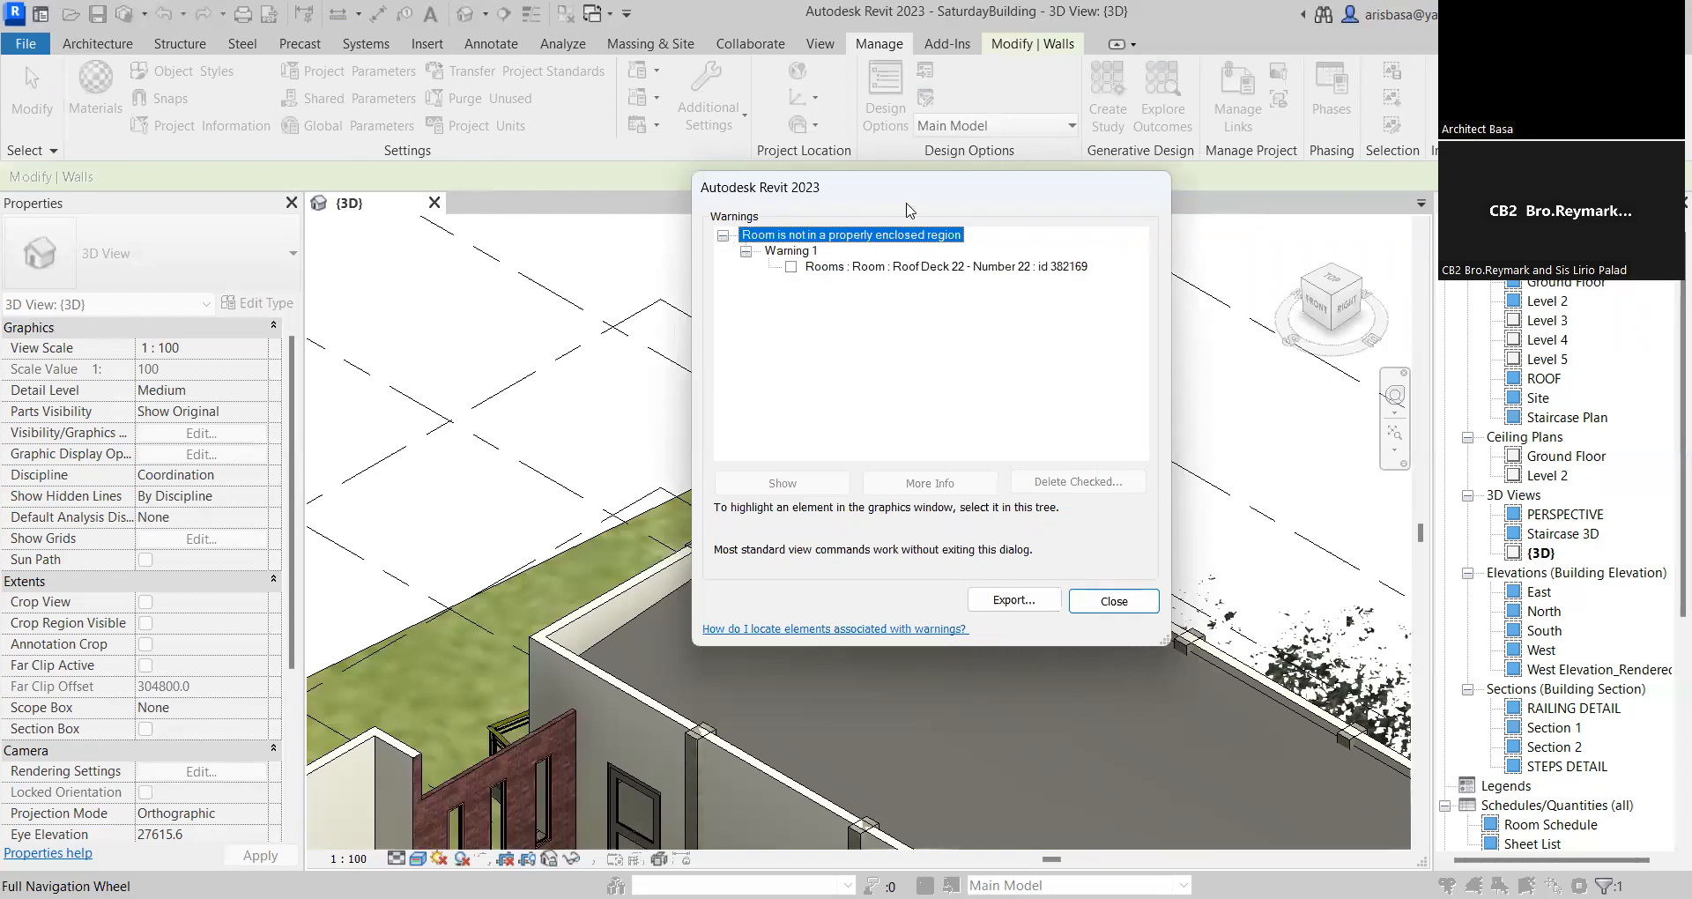
drag(936, 196, 1302, 165)
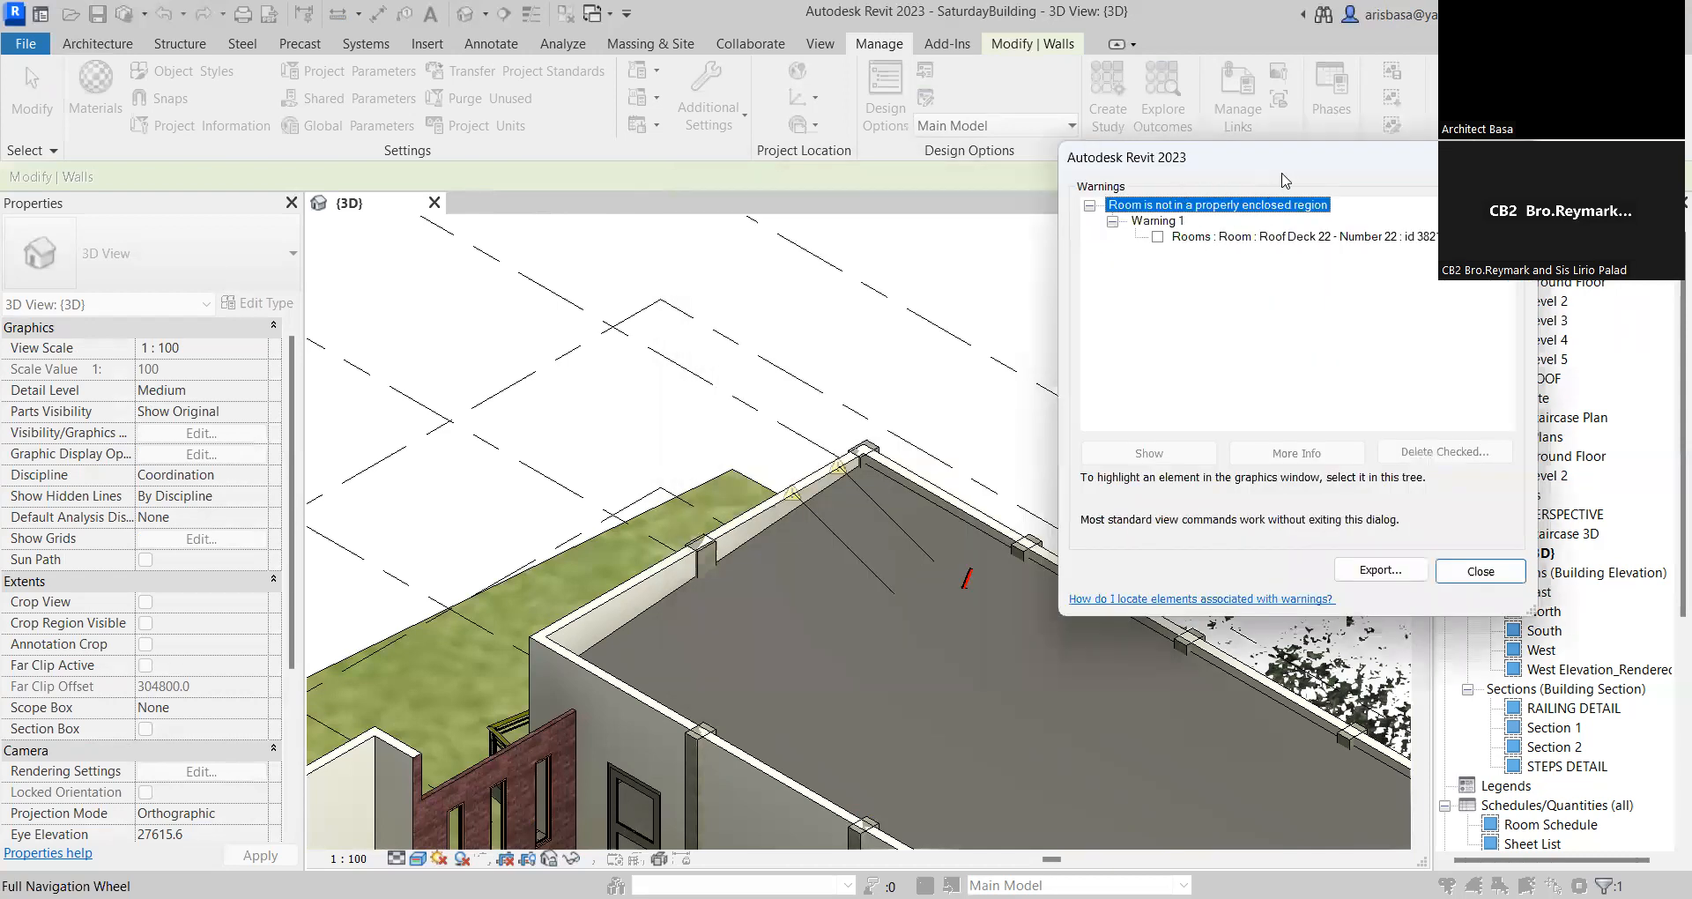
drag(1130, 158, 950, 103)
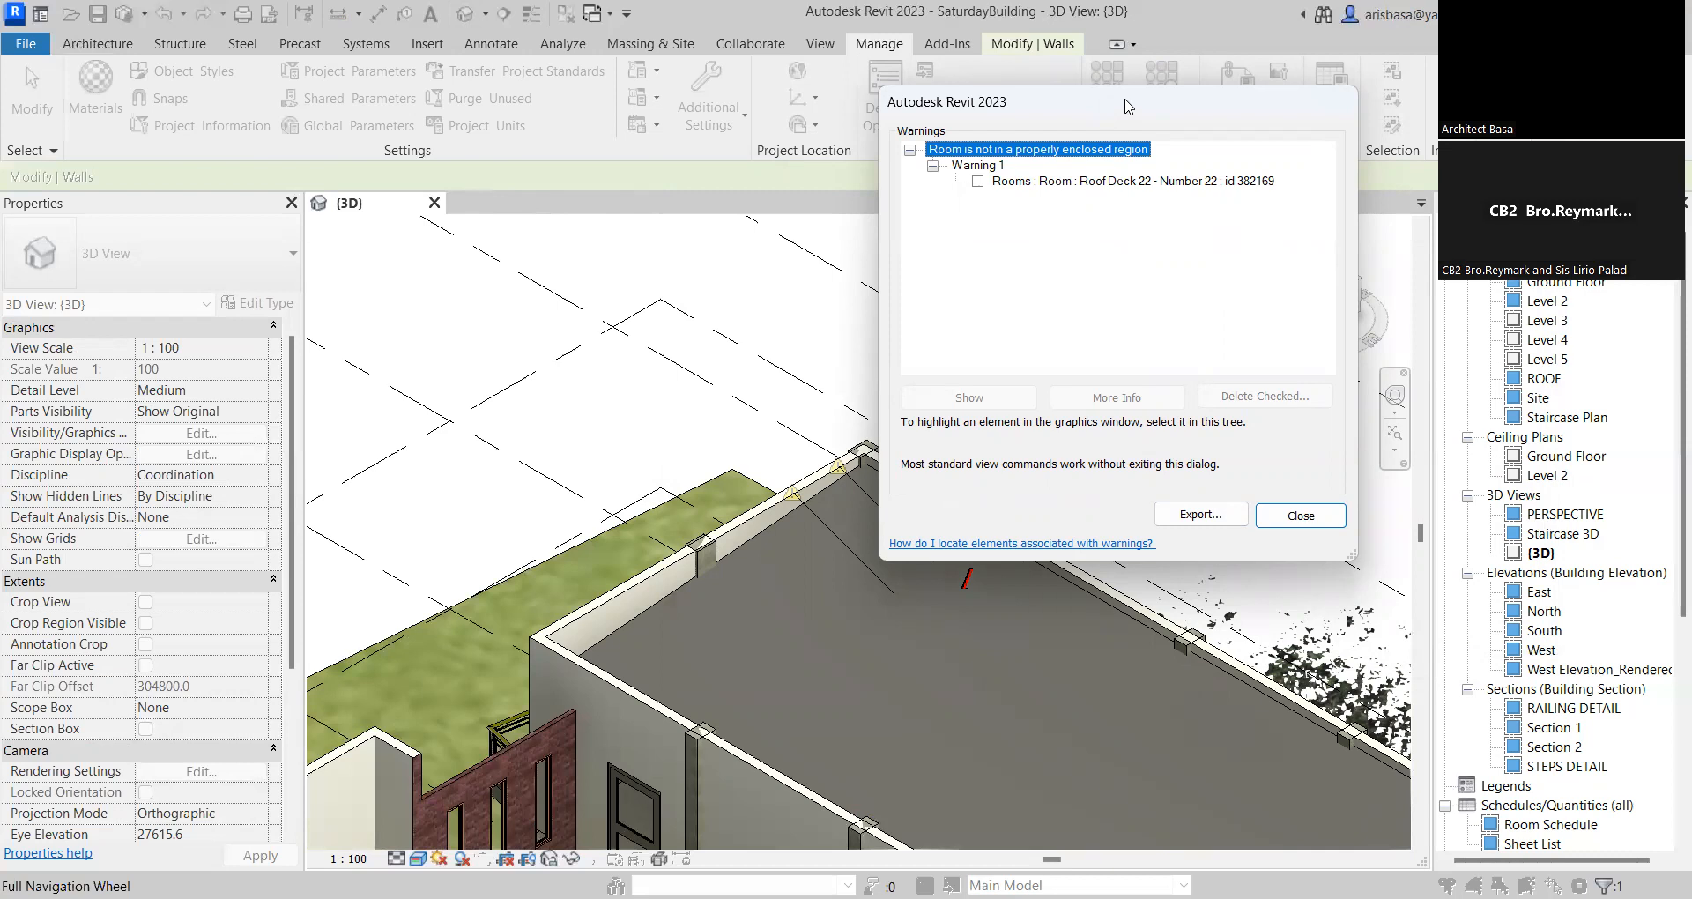
drag(1126, 106, 1271, 49)
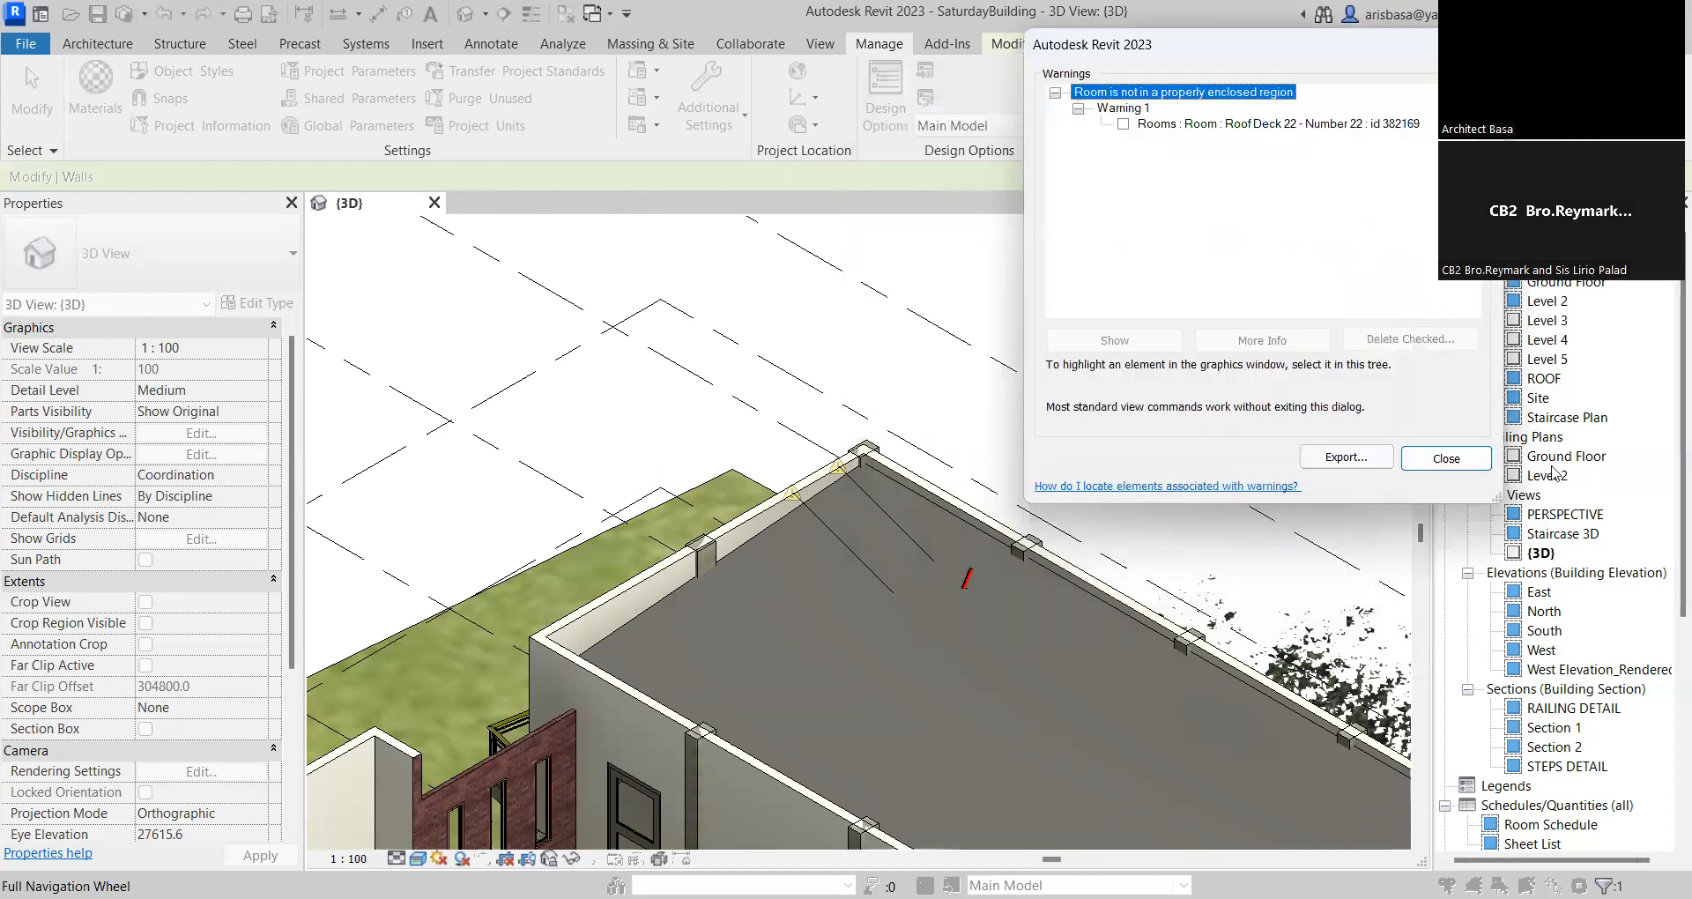
Open the Revit error report export for the warnings and cancel it without saving
click(1349, 457)
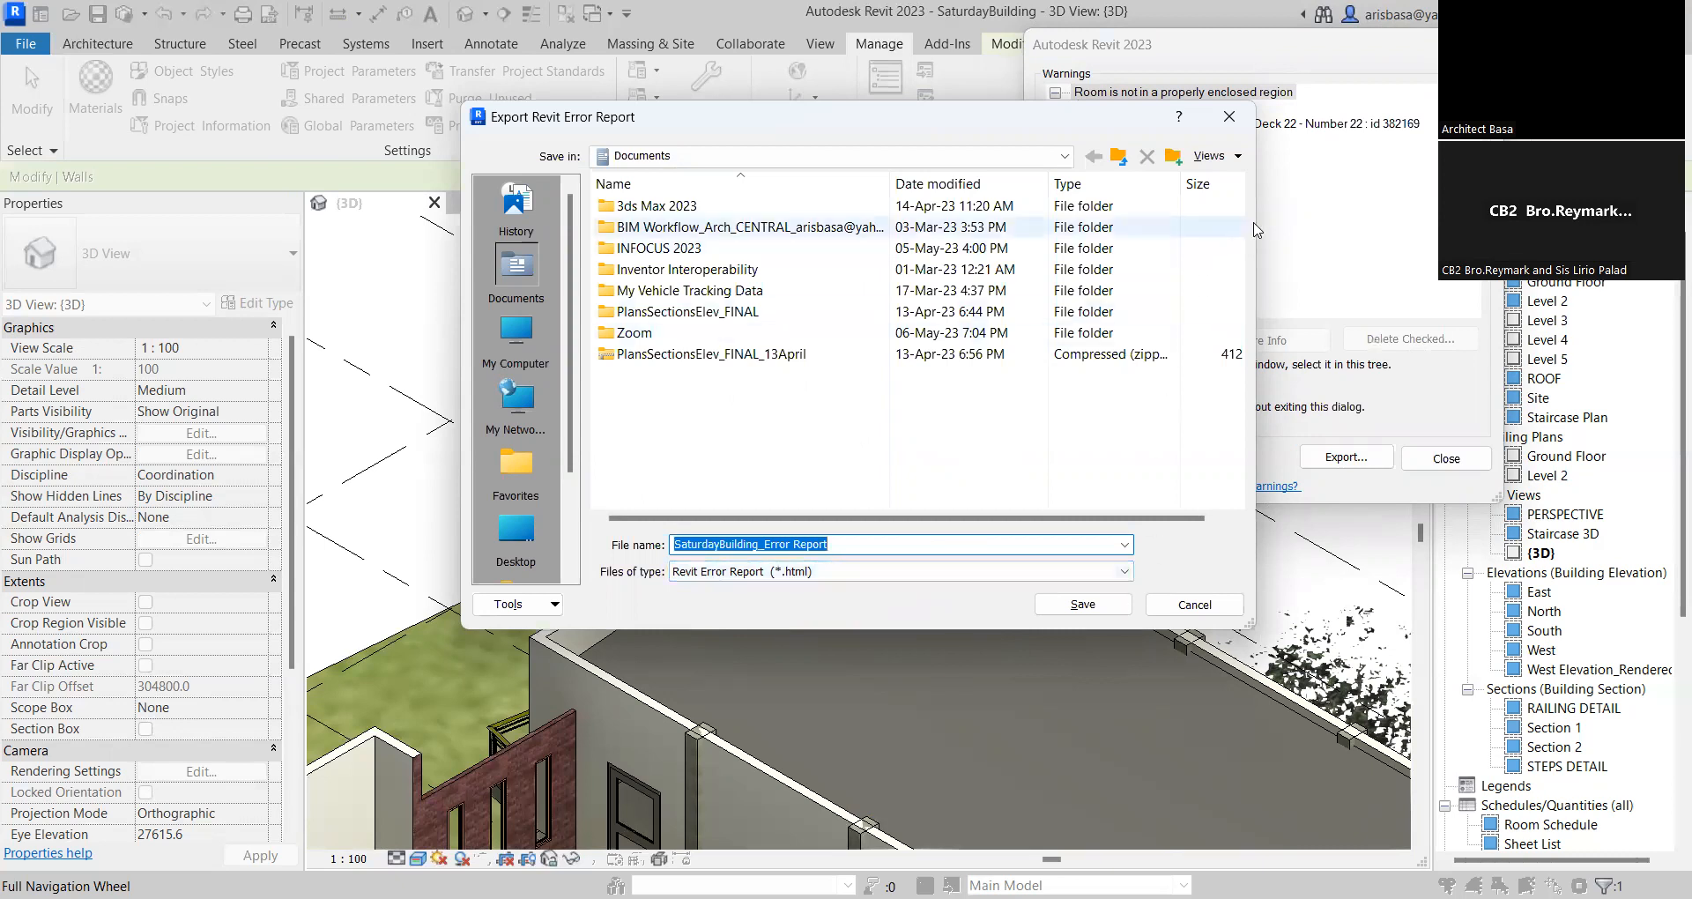
click(1229, 117)
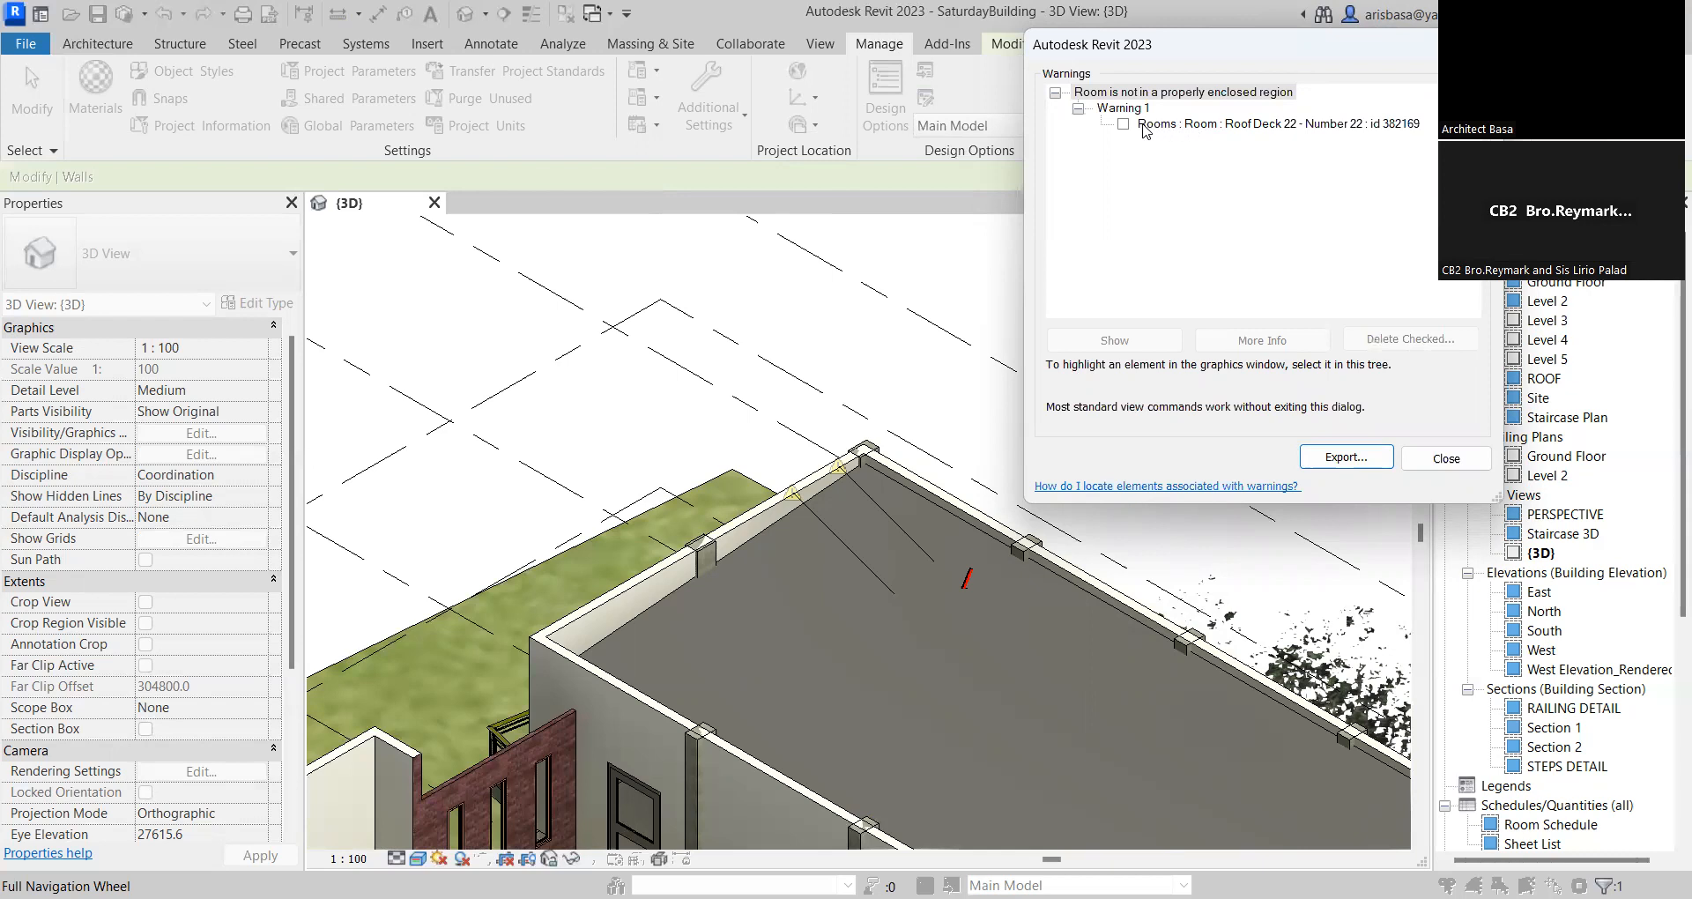
Try to show the Roof Deck 22 room from the warning in a view, and close the warnings list
click(1349, 129)
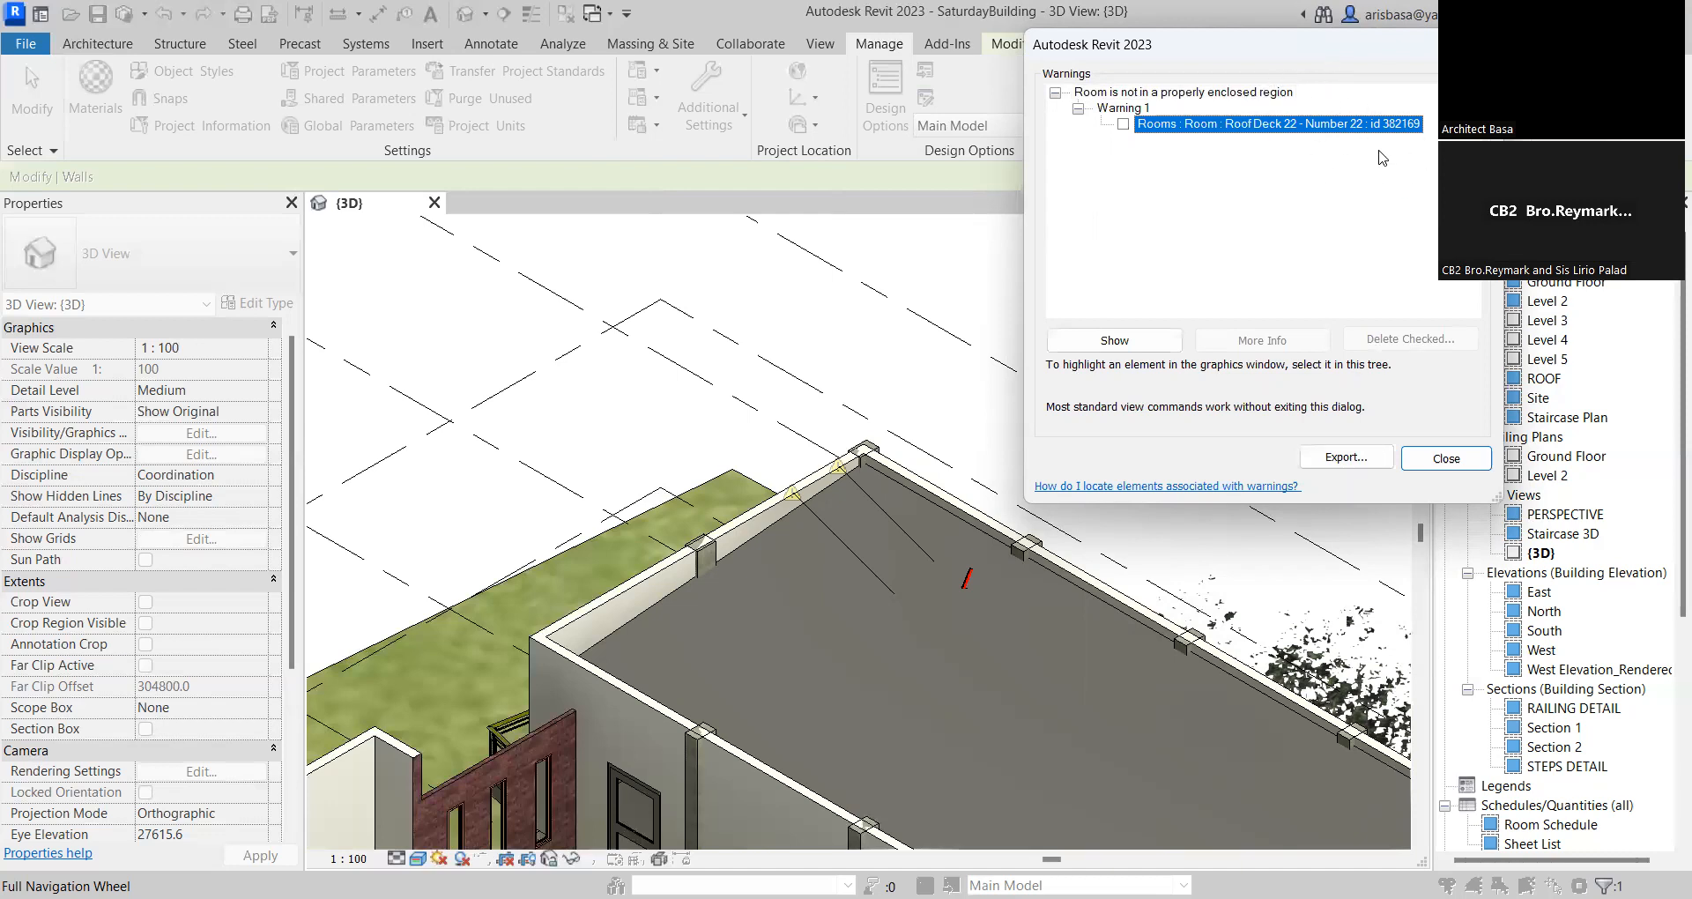
click(1132, 340)
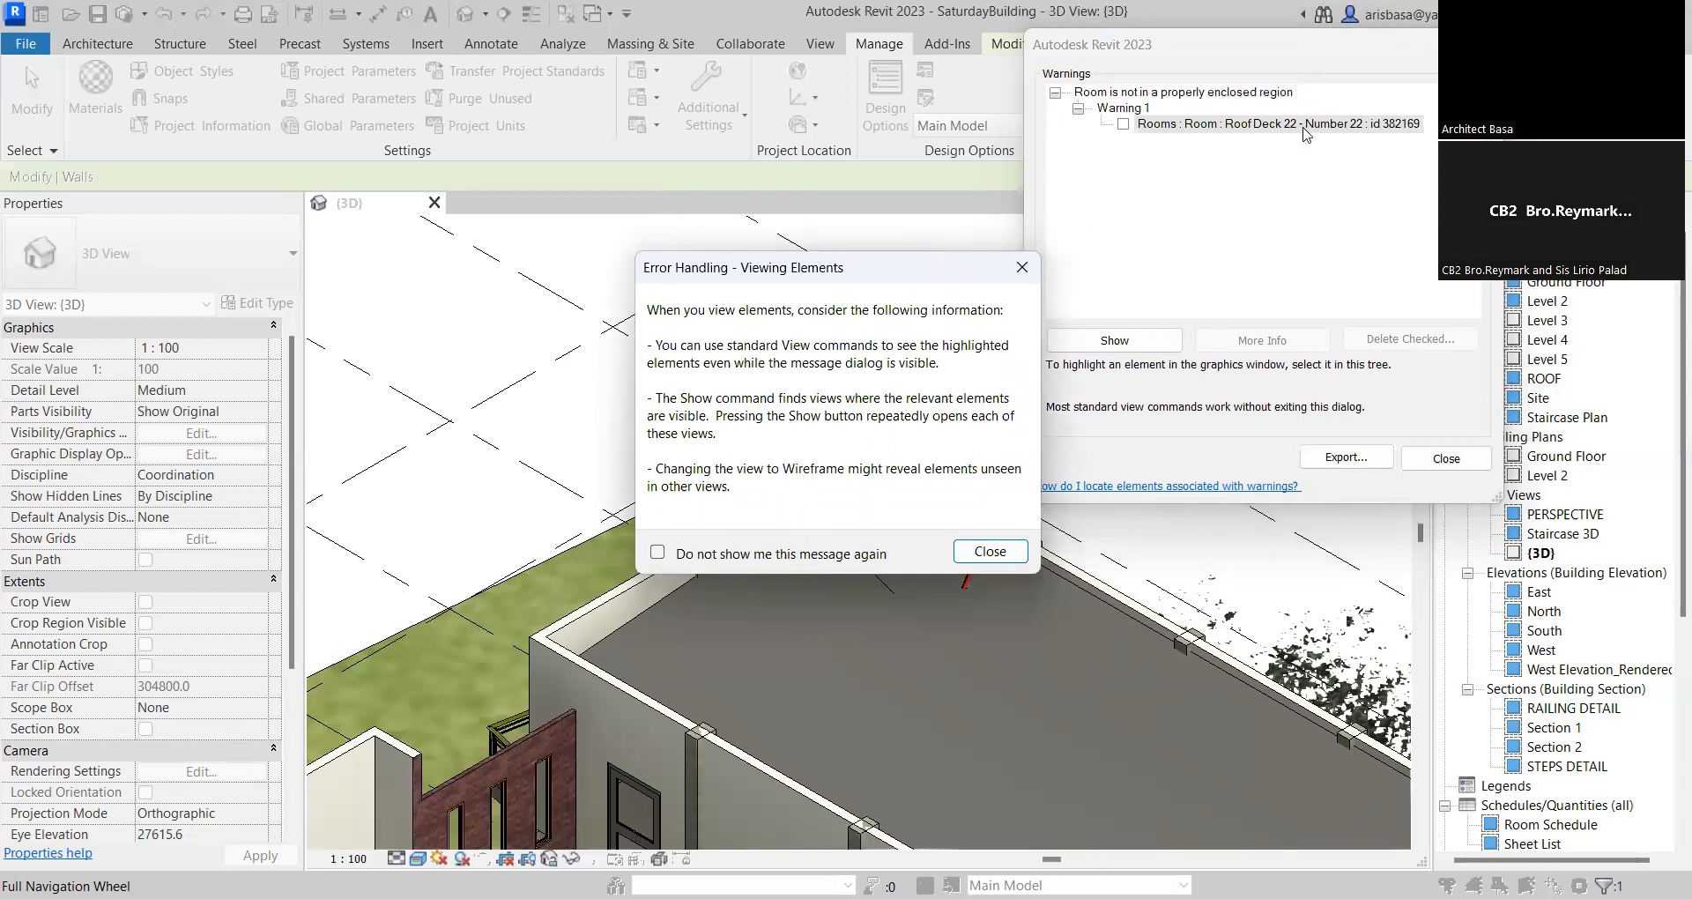
click(1022, 267)
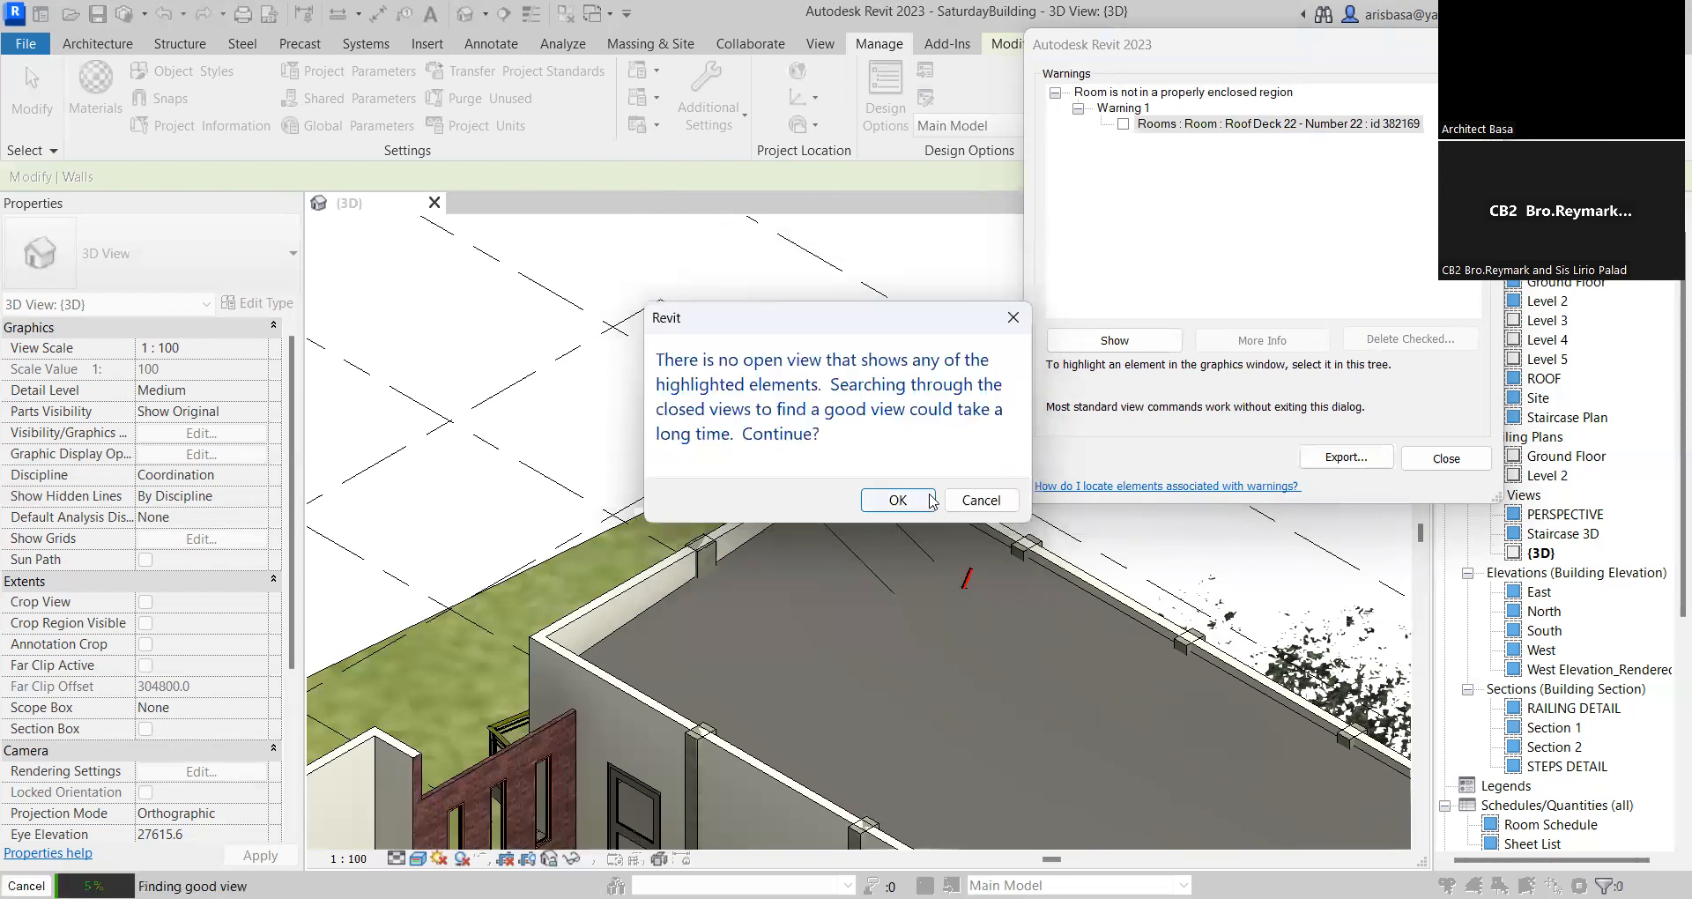
click(970, 501)
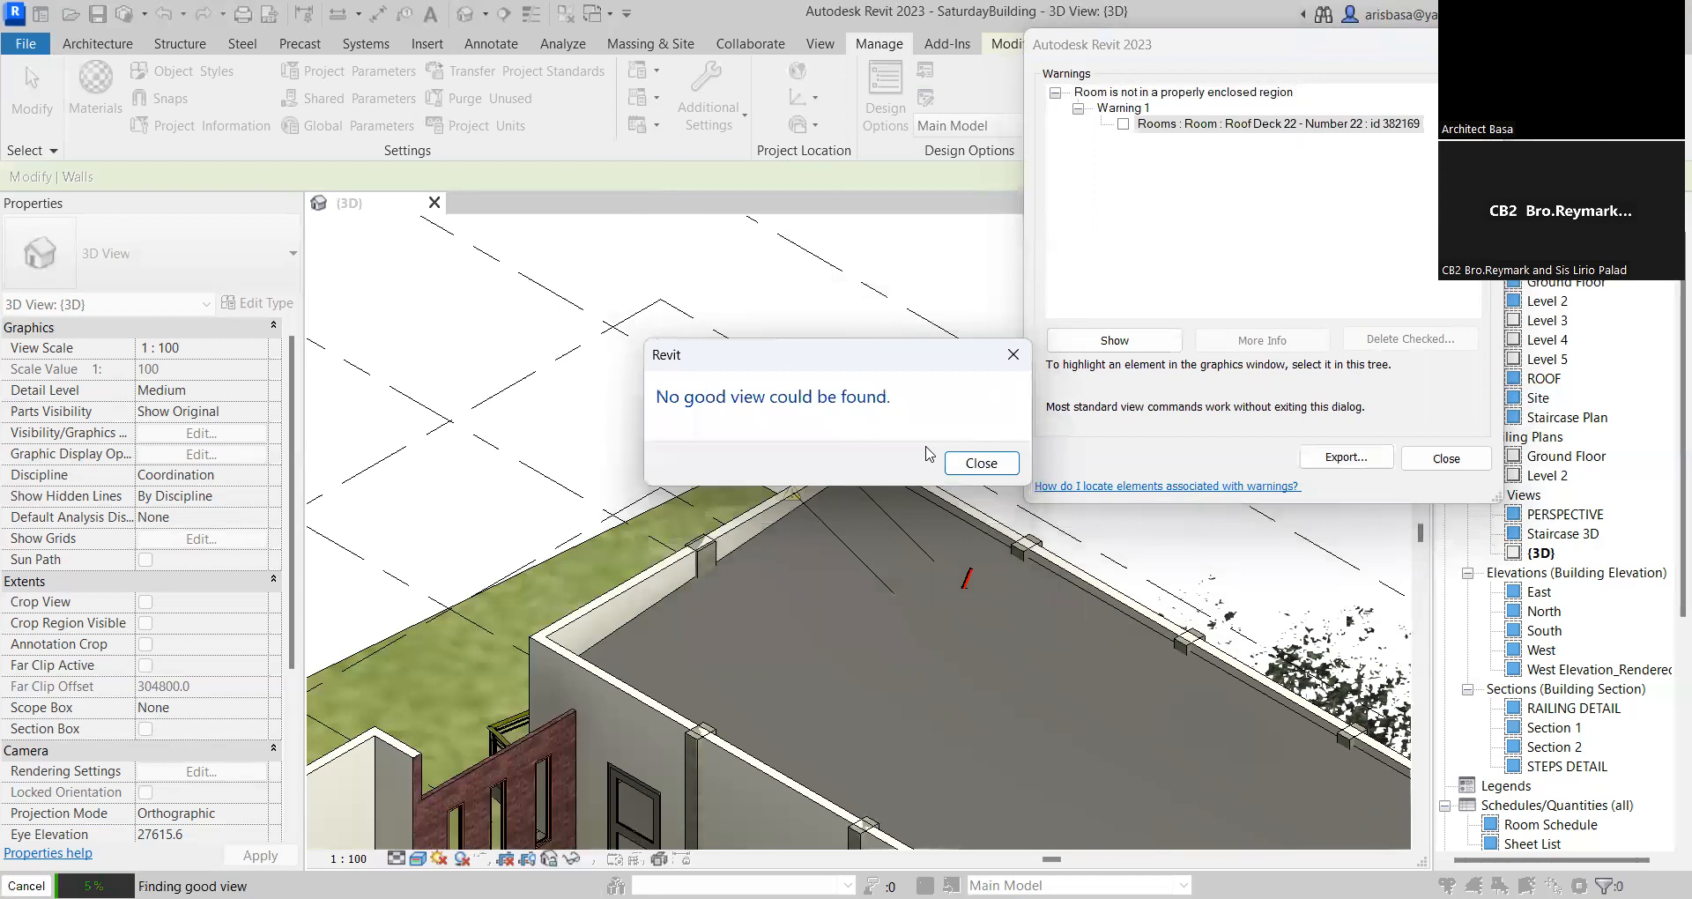
click(976, 465)
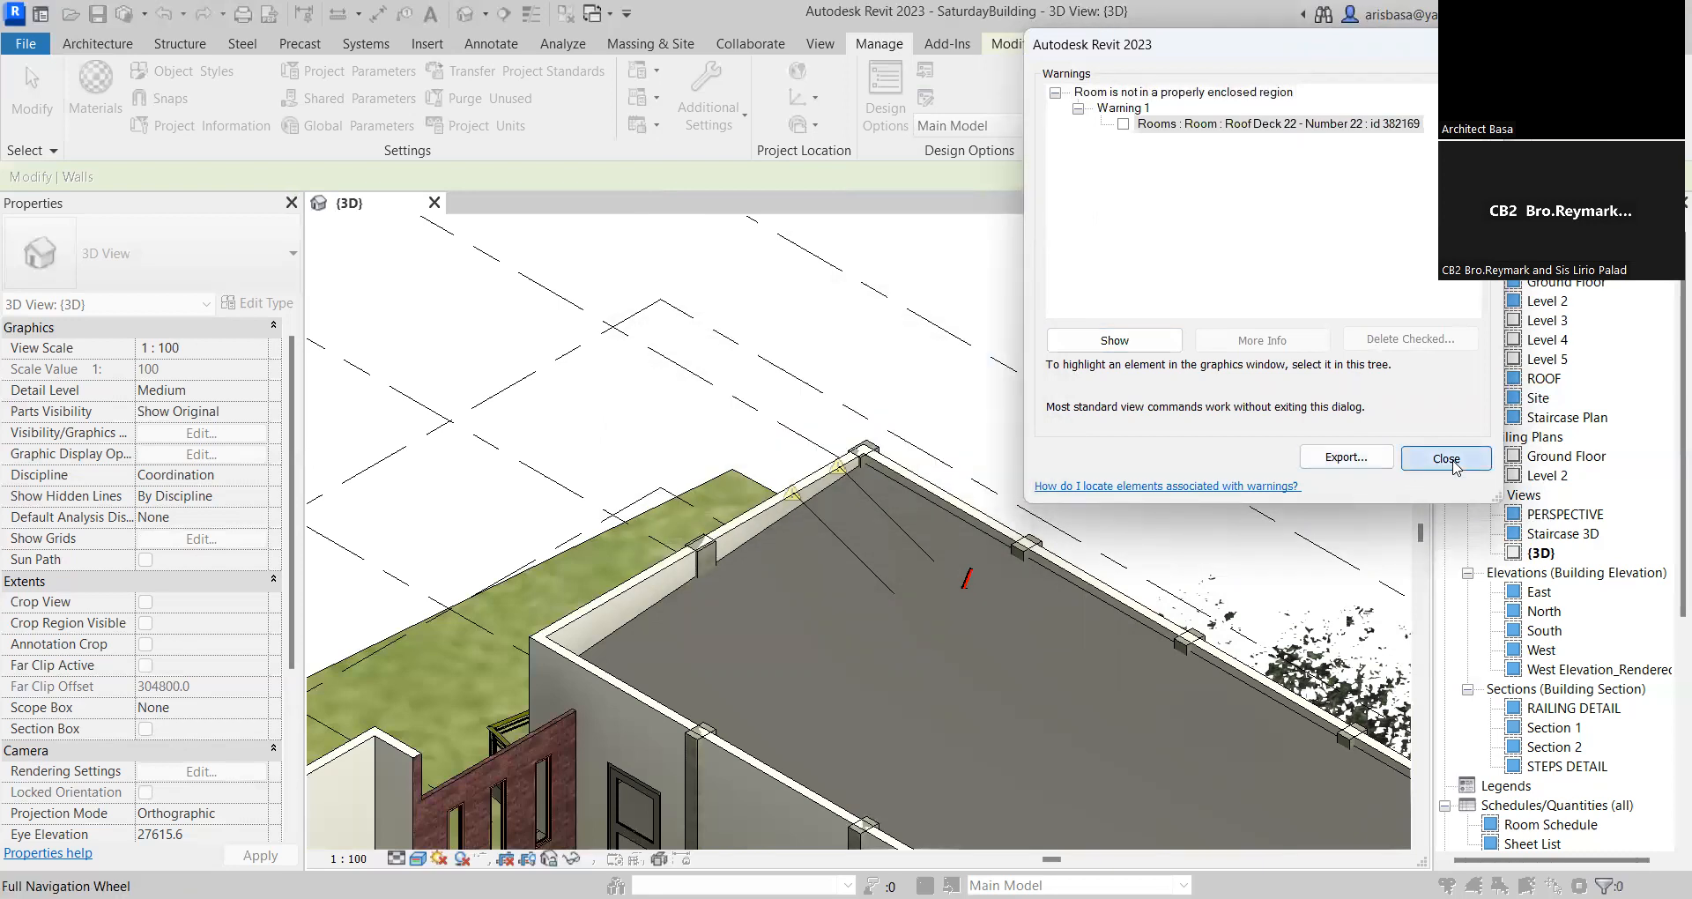
click(1446, 459)
Open the ROOF floor plan and highlight the Roof Deck 22 room from the enclosed-region warning in it
double_click(1545, 379)
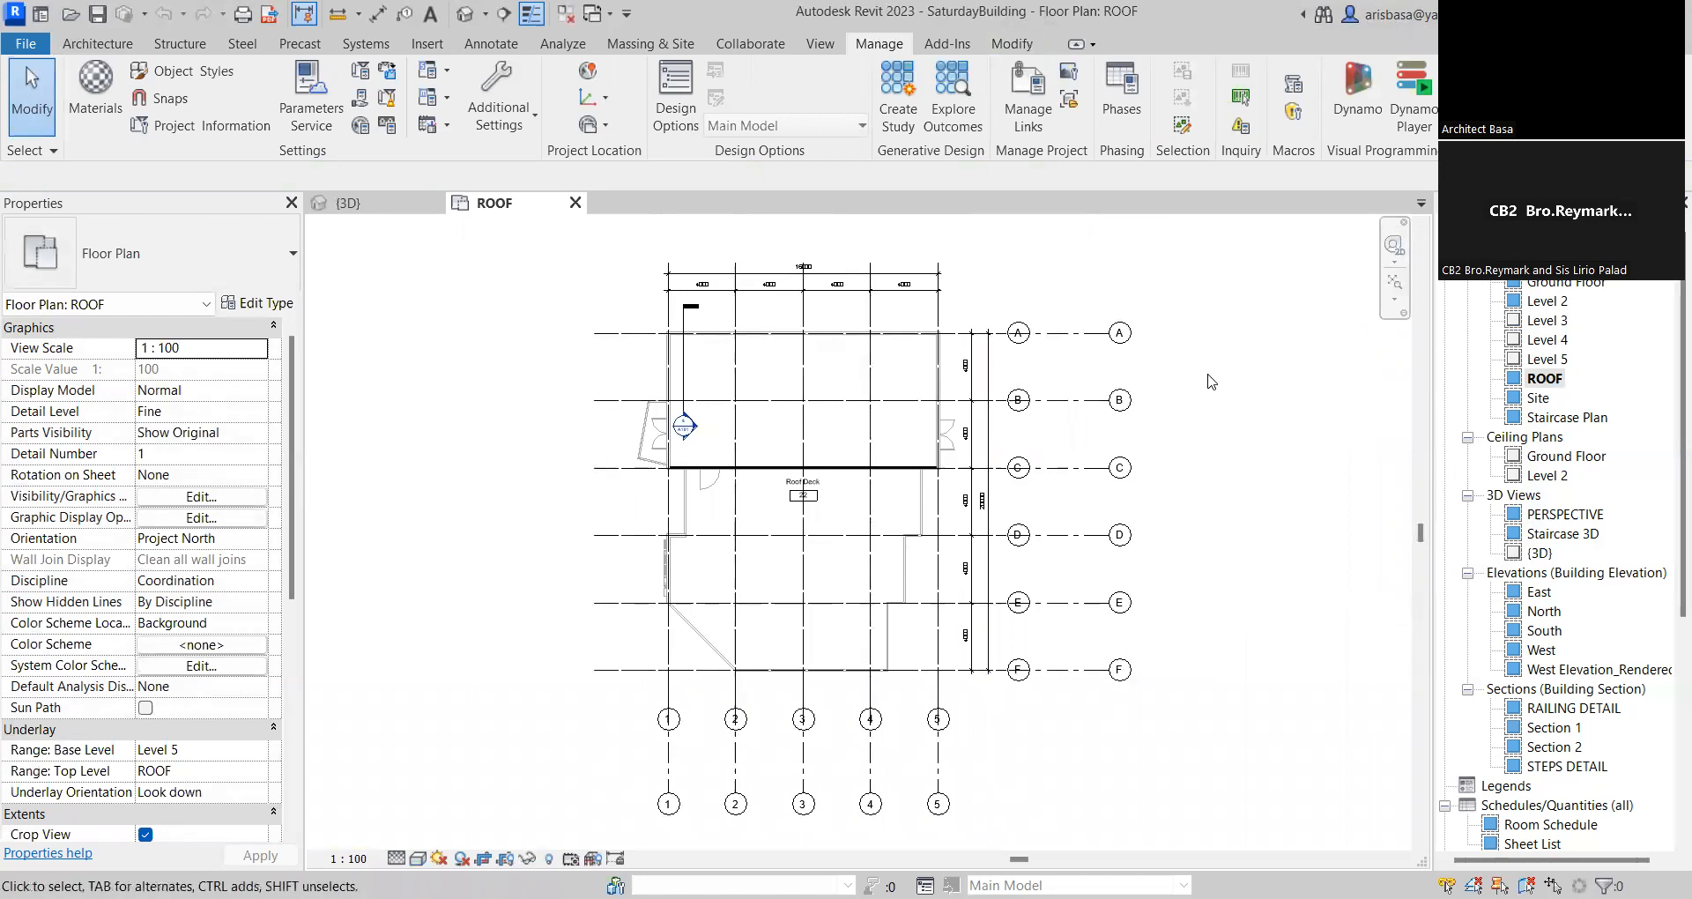
click(1241, 127)
click(1056, 94)
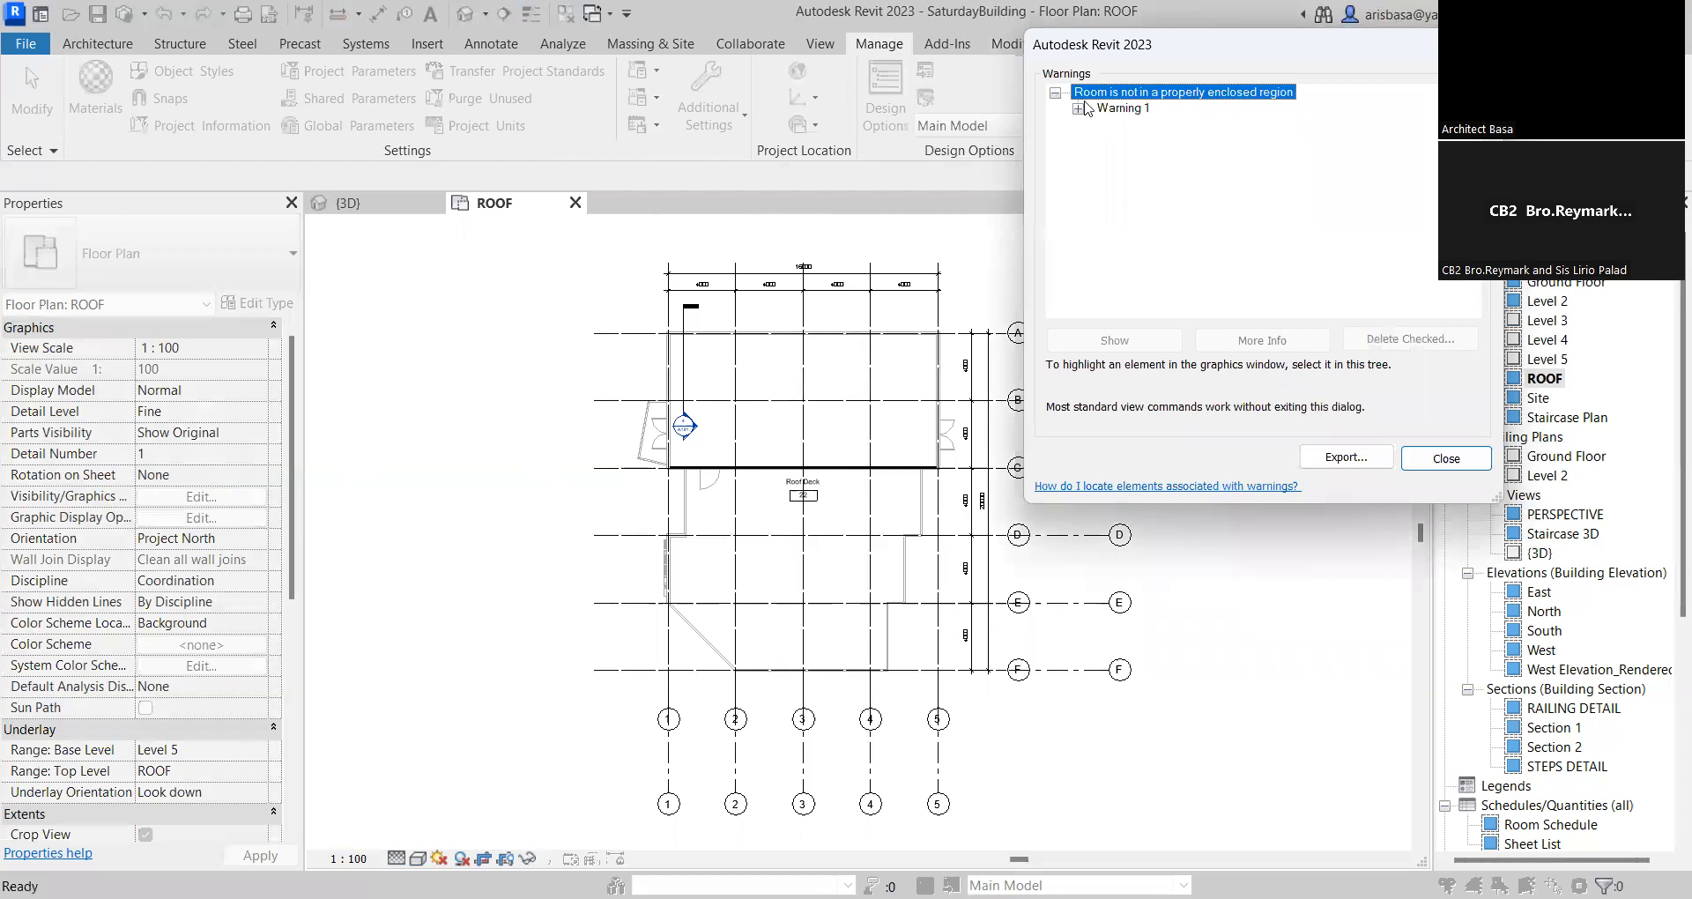
click(1078, 108)
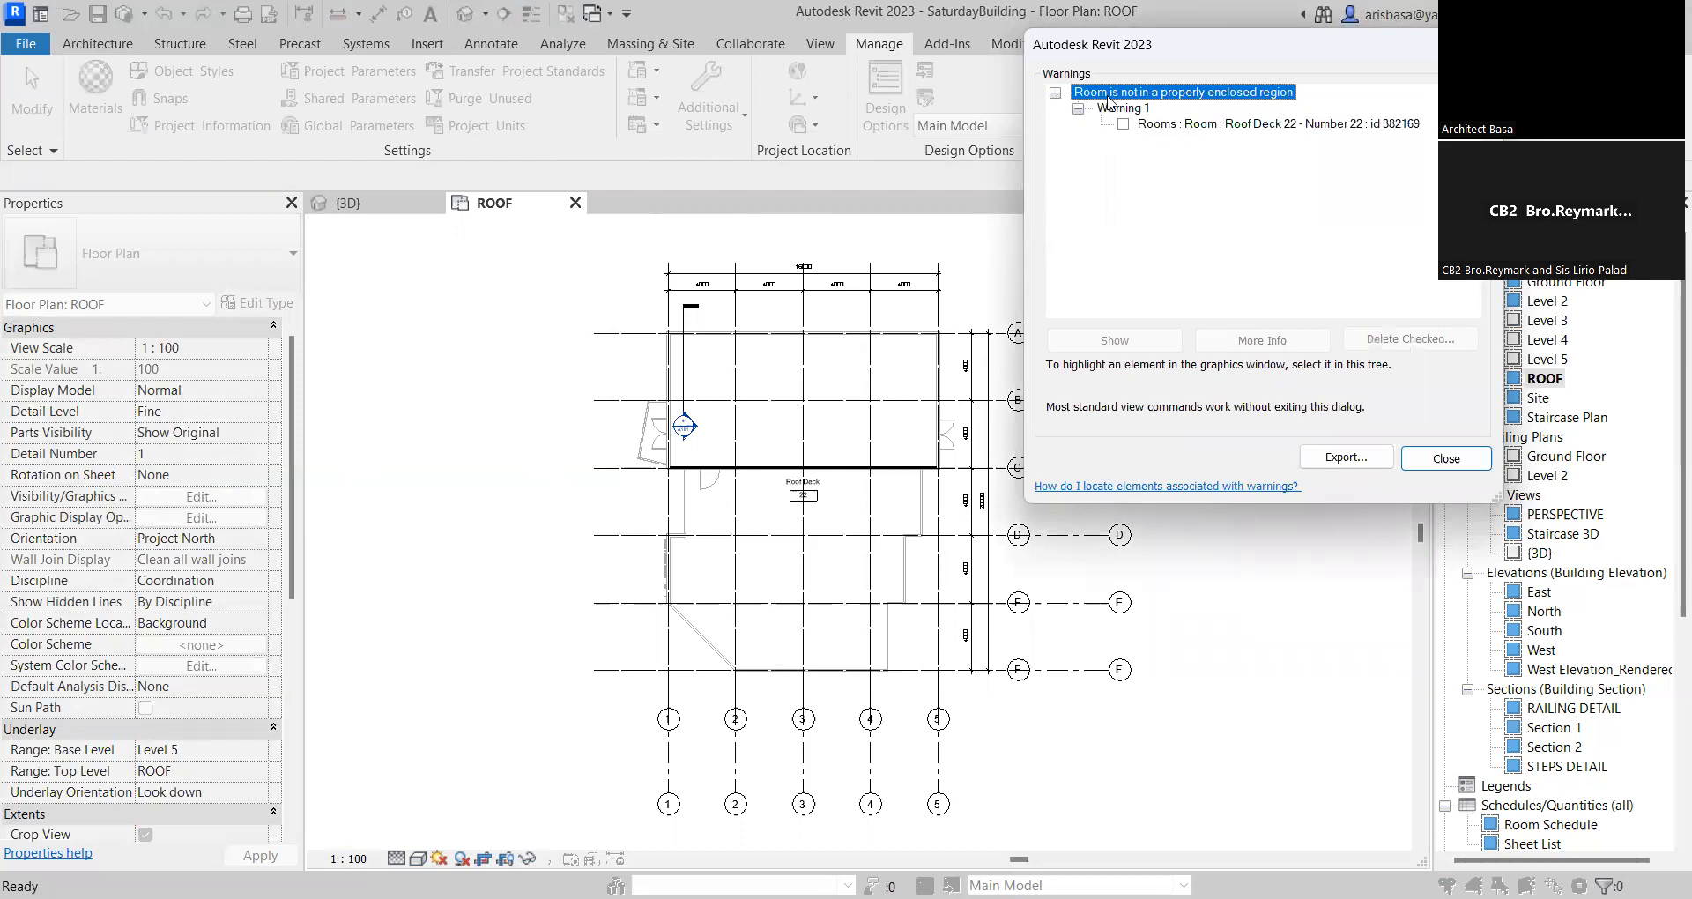
click(1160, 126)
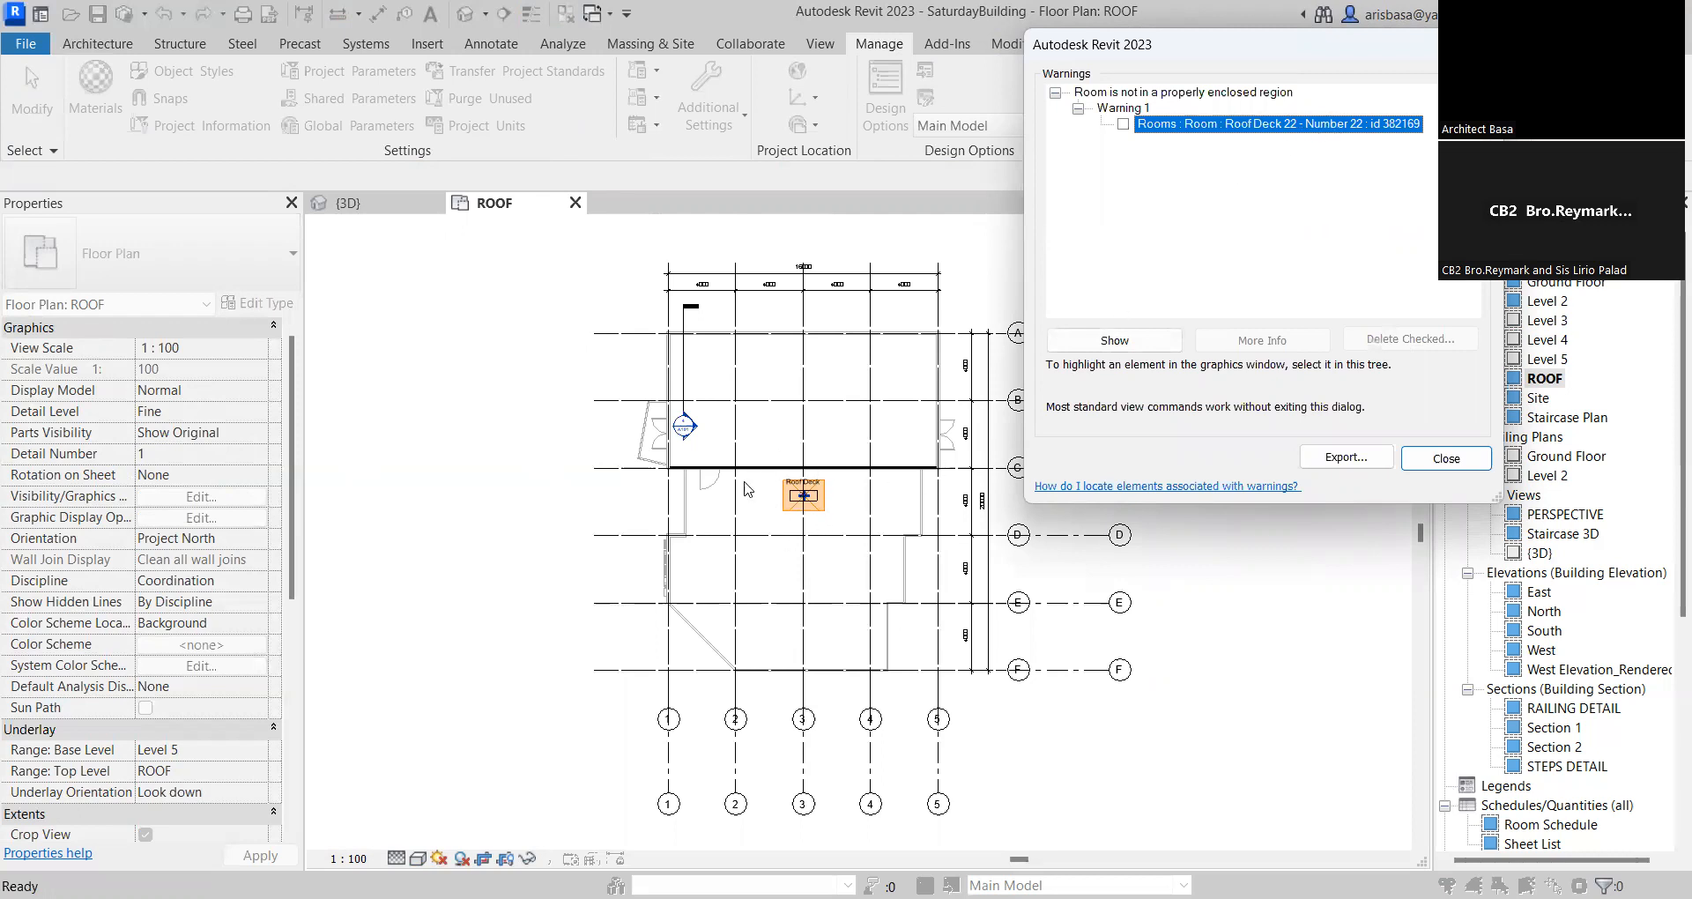
Examine the Roof Deck room and its surrounding walls, and close the warnings list and the ROOF floor plan
scroll(798, 494, up, 5)
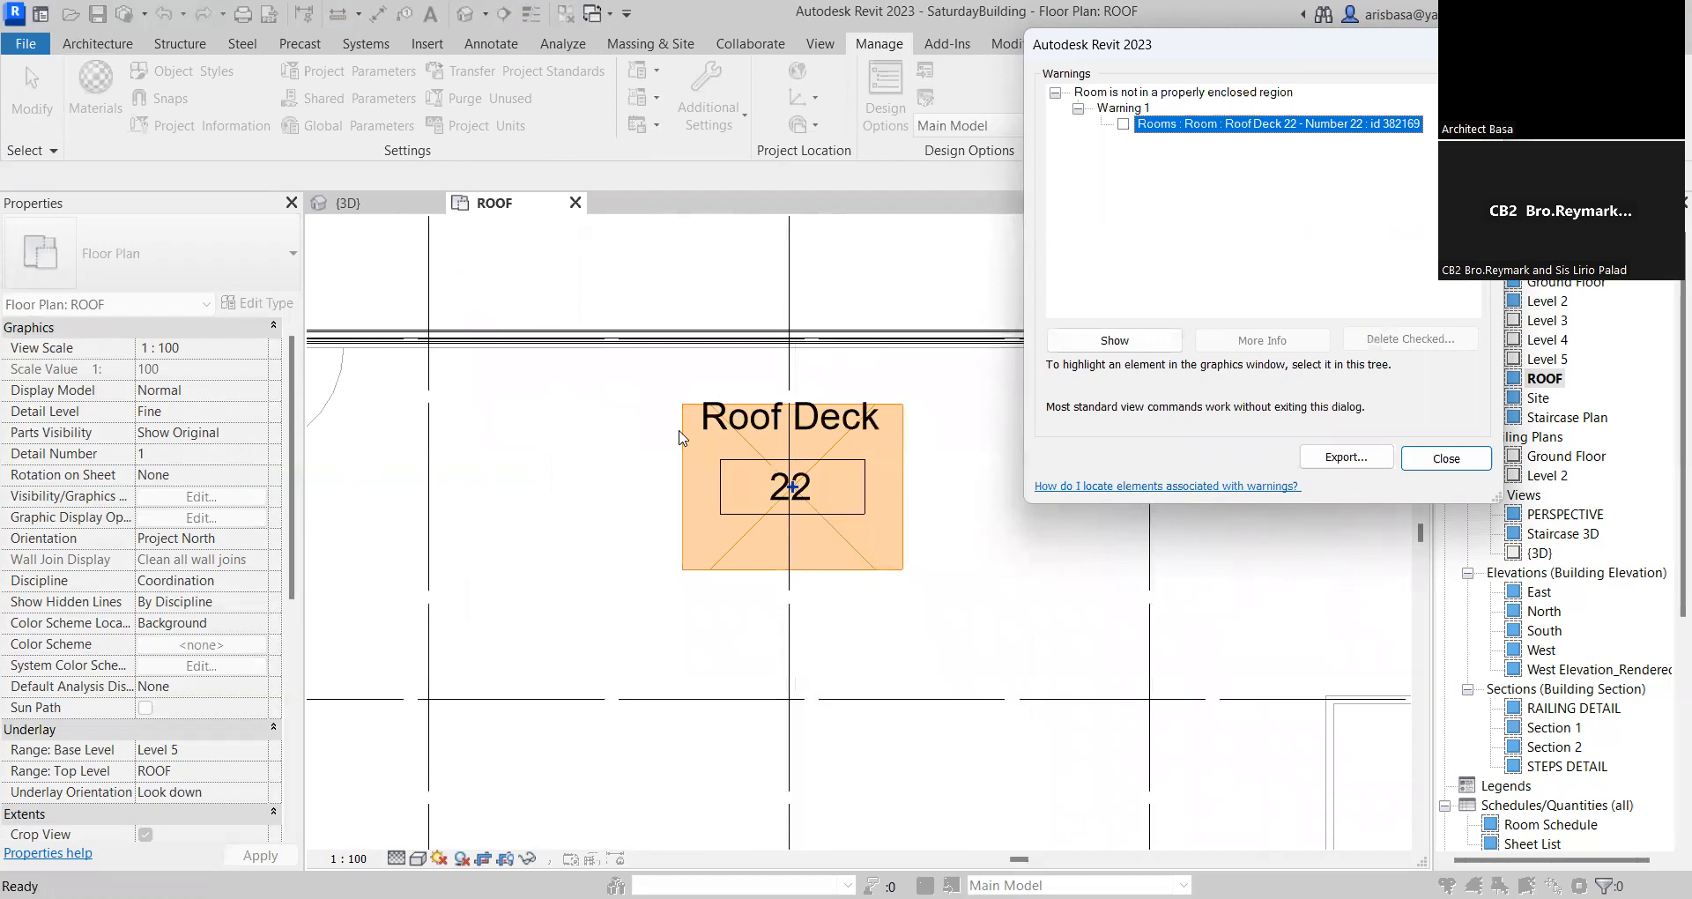
scroll(847, 510, down, 4)
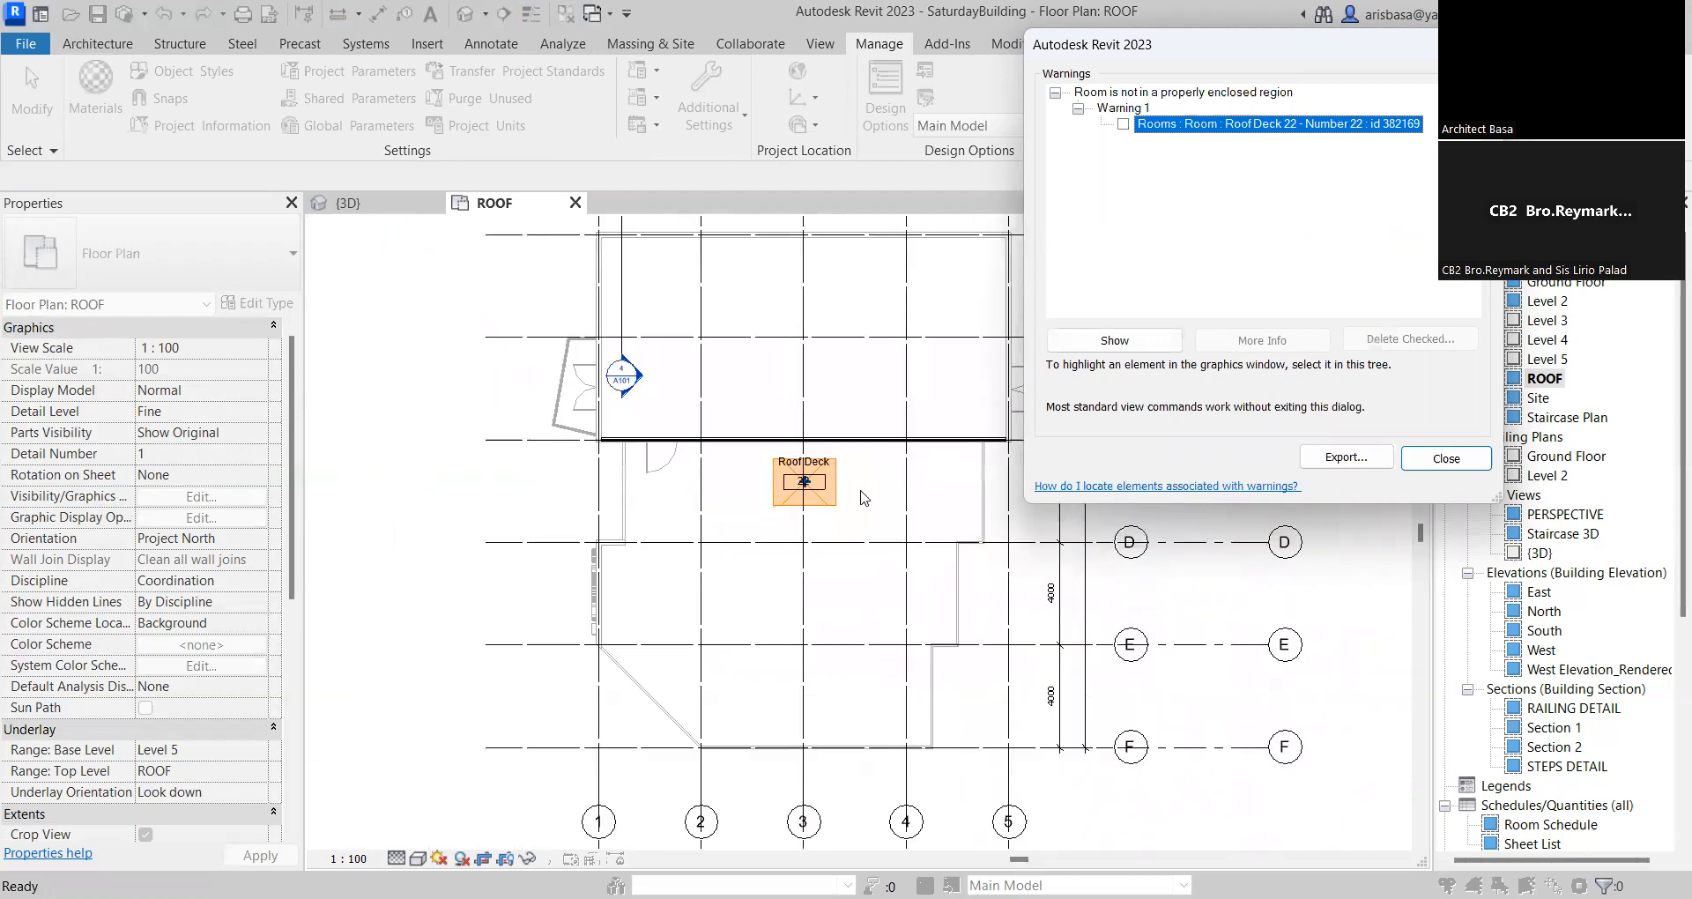
middle_drag(864, 498, 796, 436)
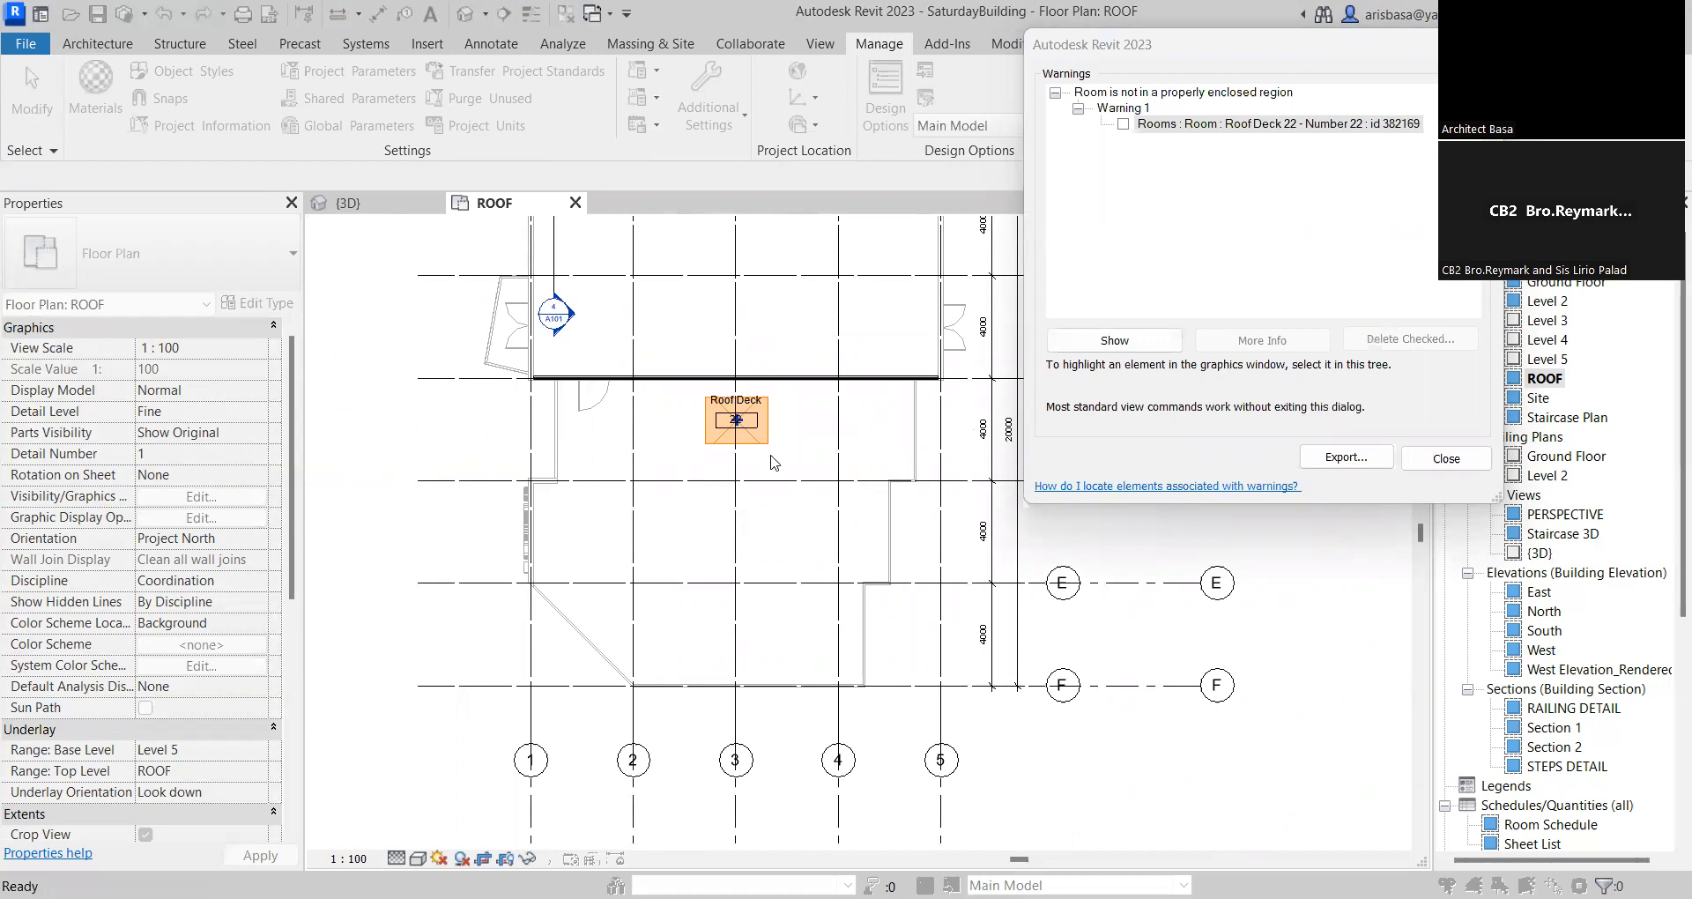
middle_drag(864, 432, 800, 529)
middle_drag(768, 395, 653, 430)
scroll(754, 440, up, 1)
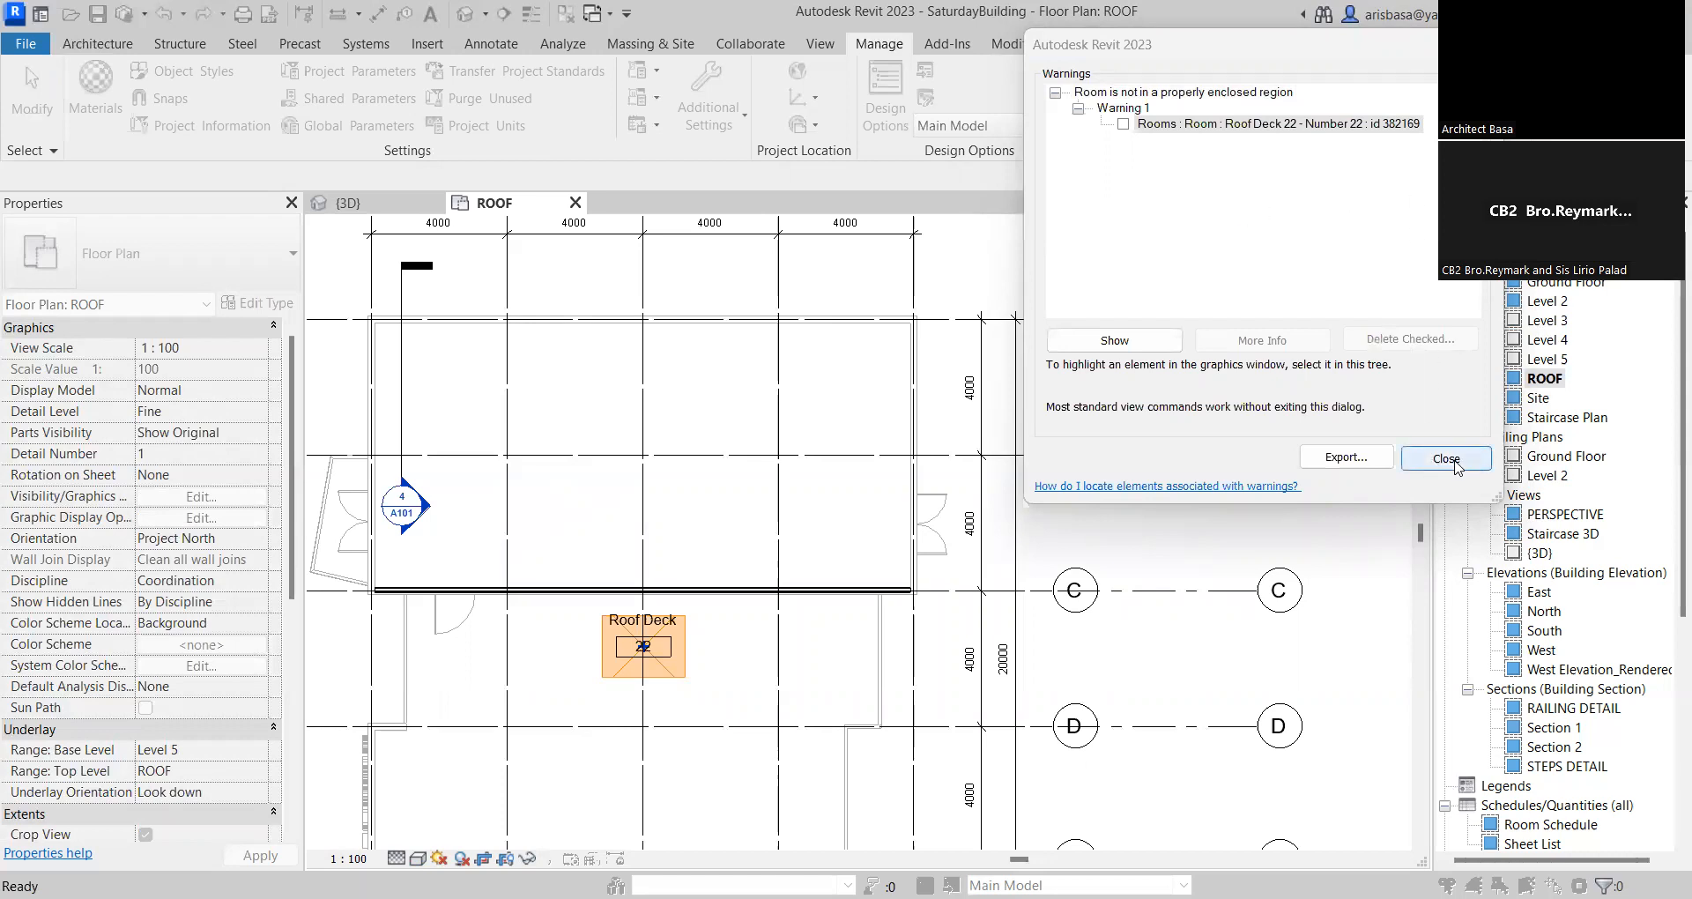
scroll(854, 346, down, 7)
mouse_move(1054, 495)
middle_down()
mouse_move(1076, 533)
mouse_move(1081, 479)
middle_up()
scroll(710, 363, up, 3)
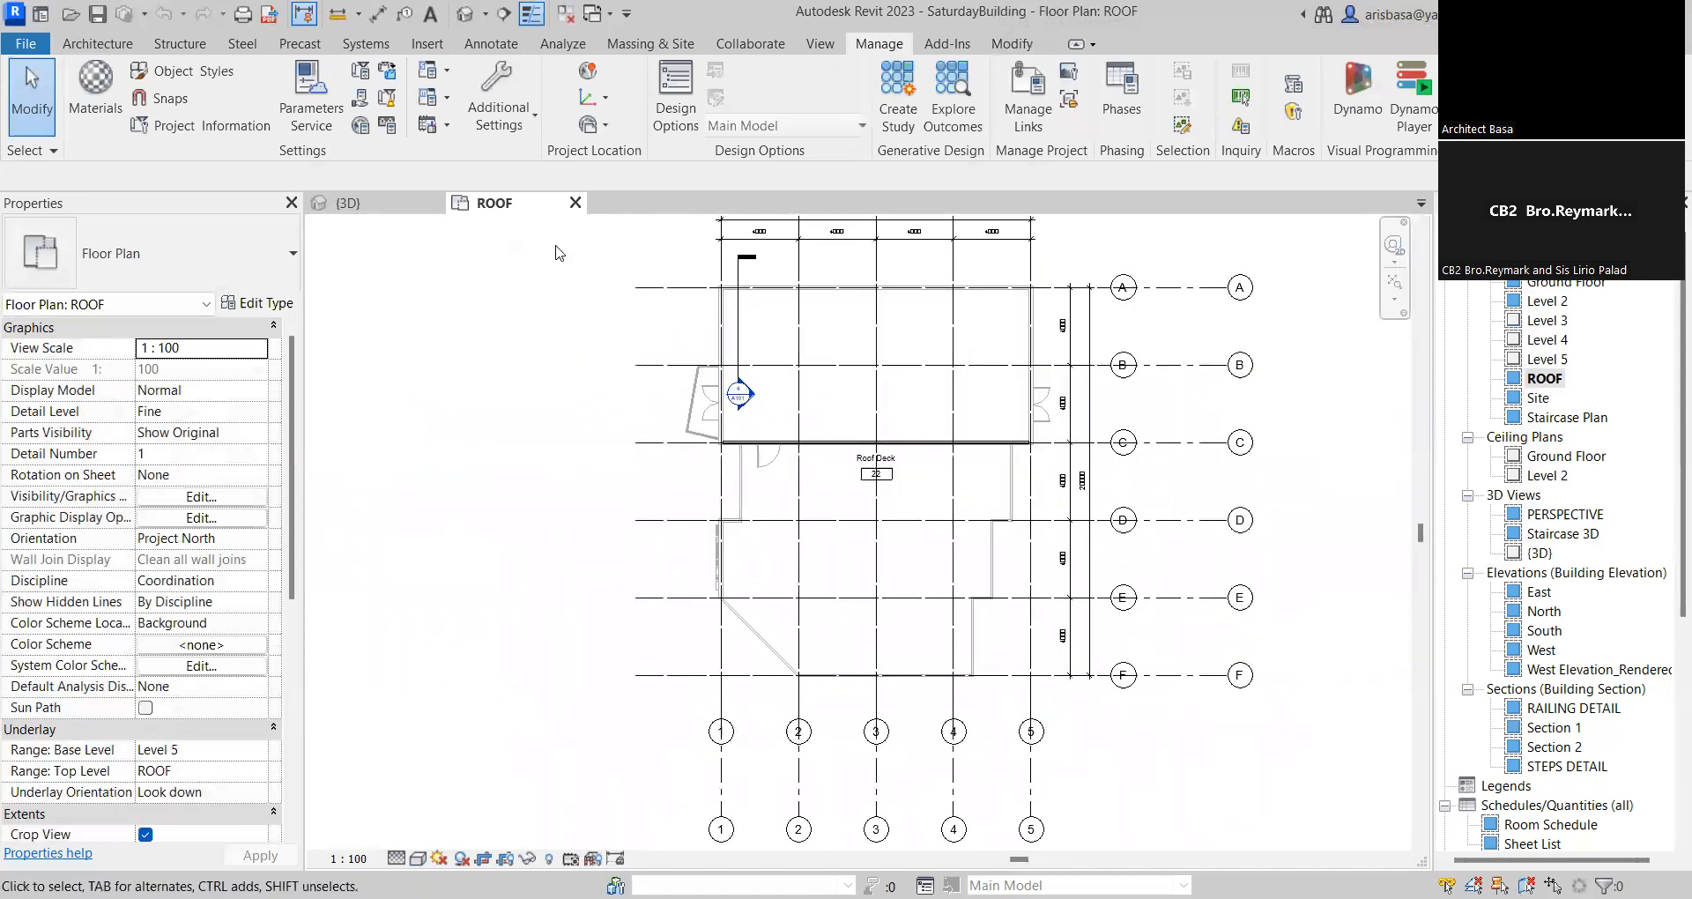
click(576, 204)
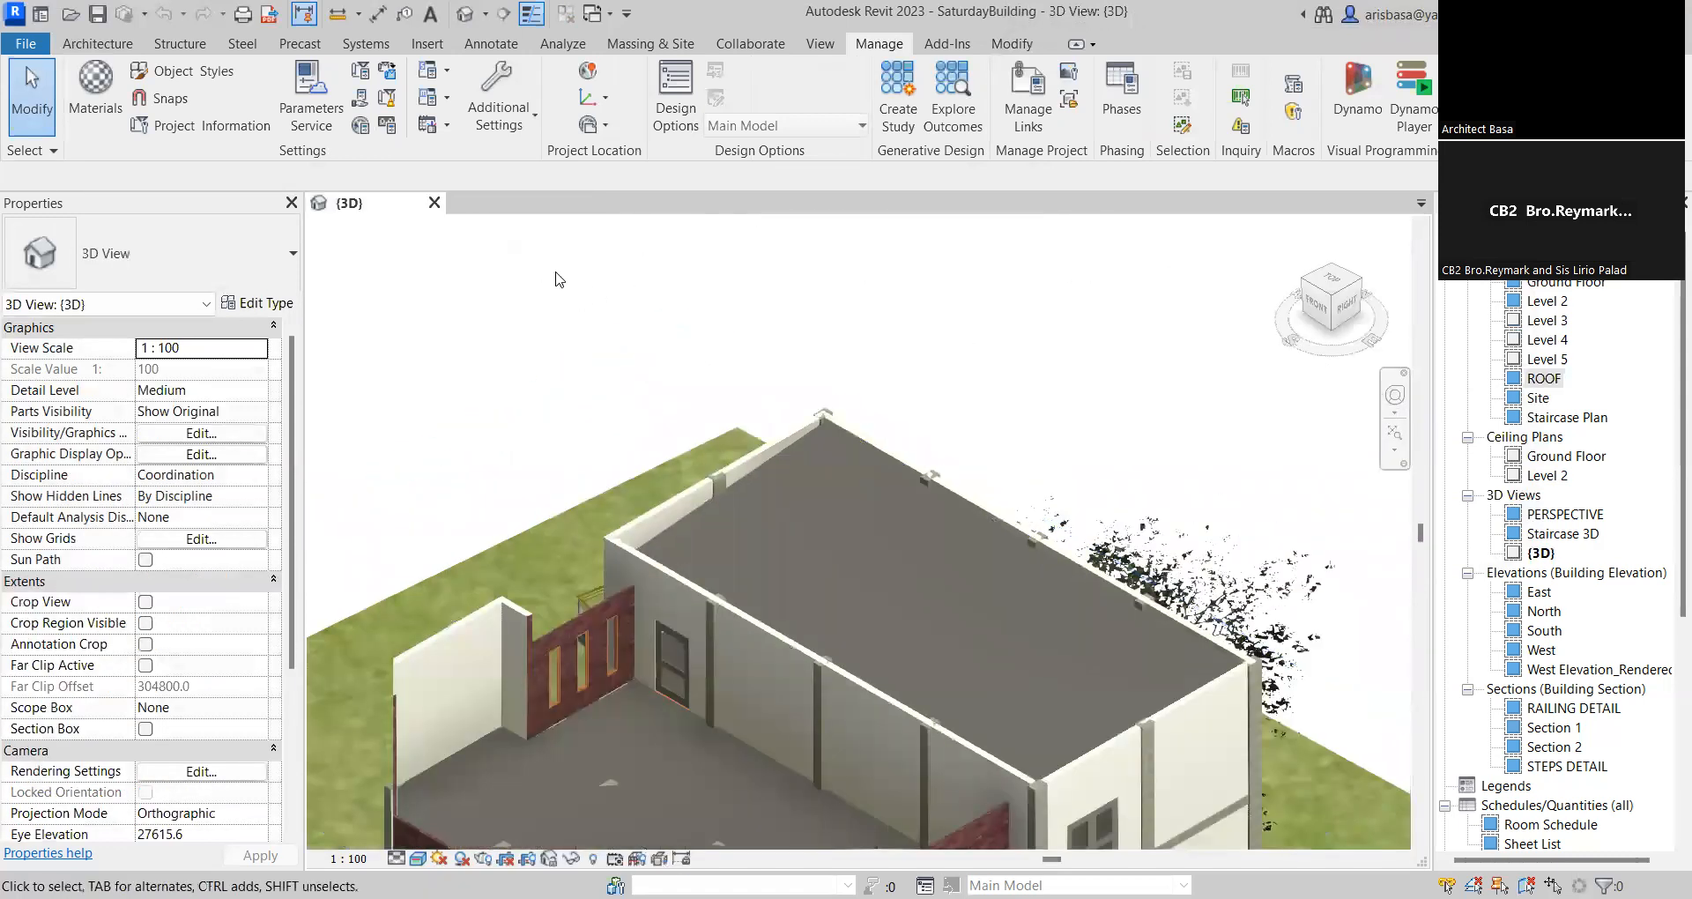
Close the SaturdayBuilding model and browse to the English templates folder for a new project's template
click(434, 204)
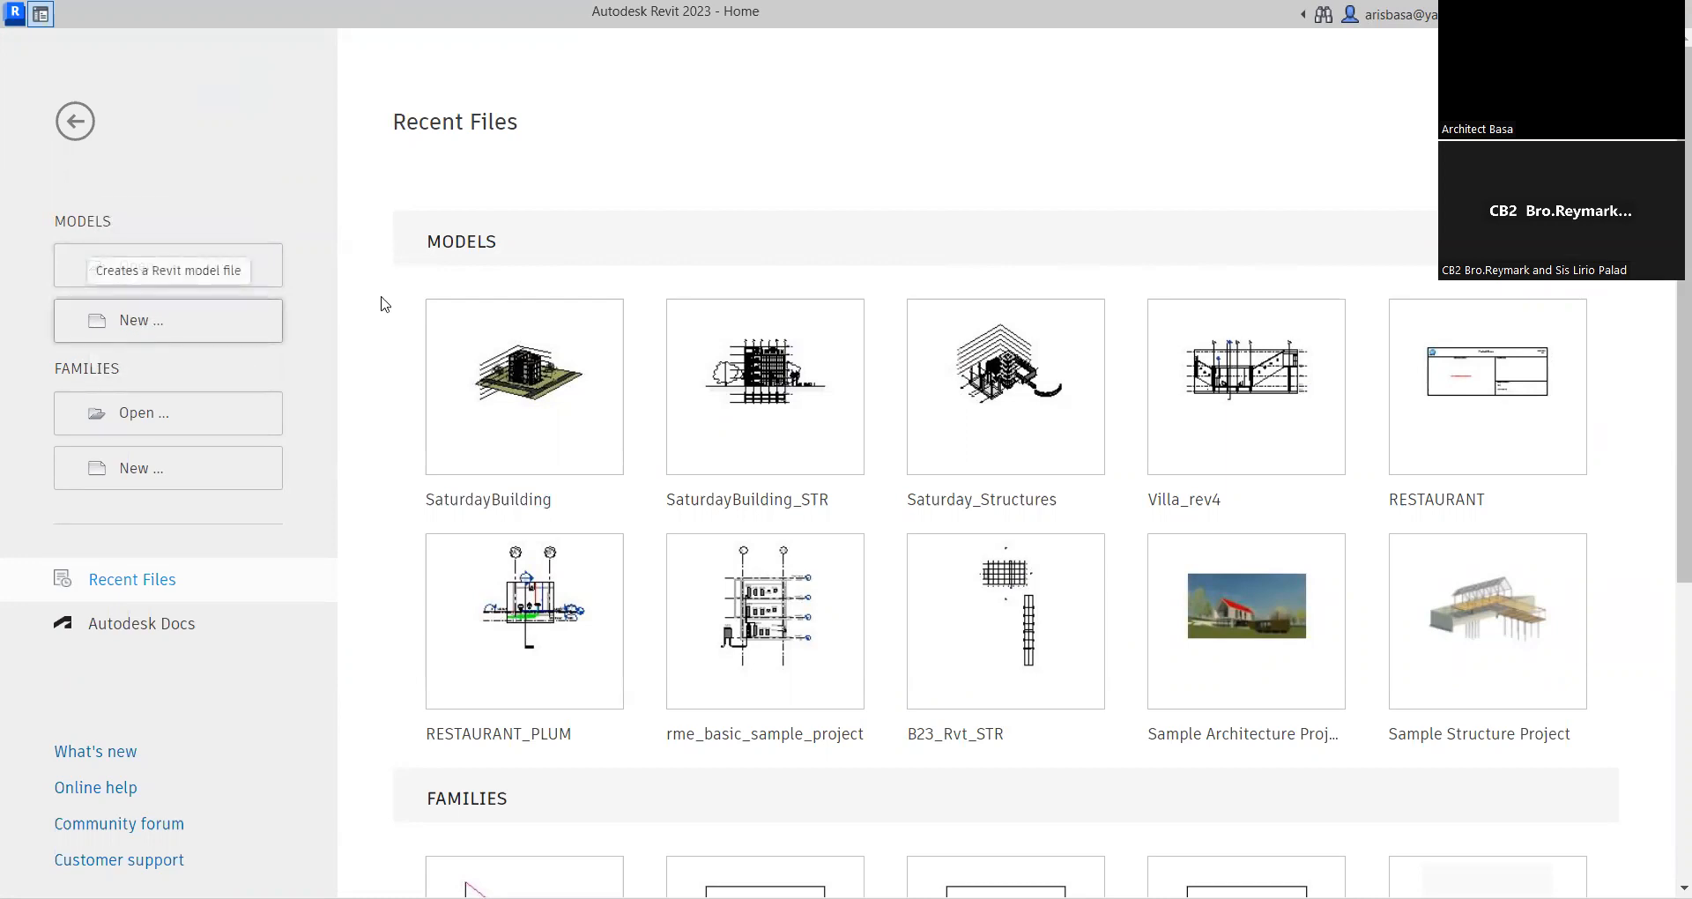
click(1134, 170)
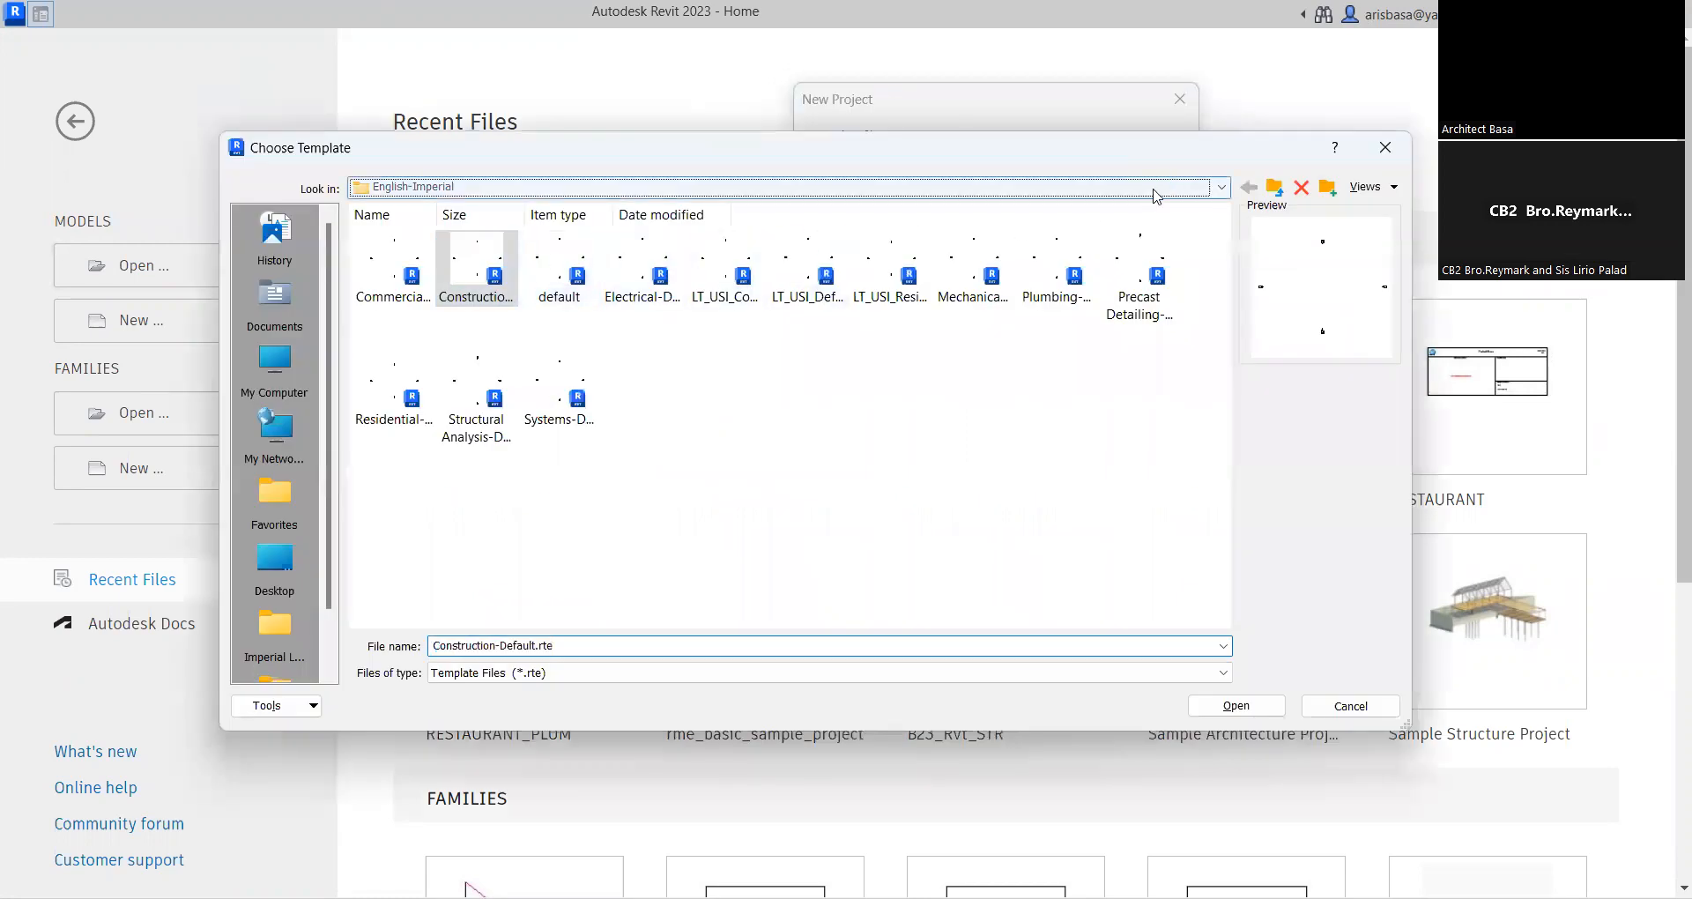
click(1155, 189)
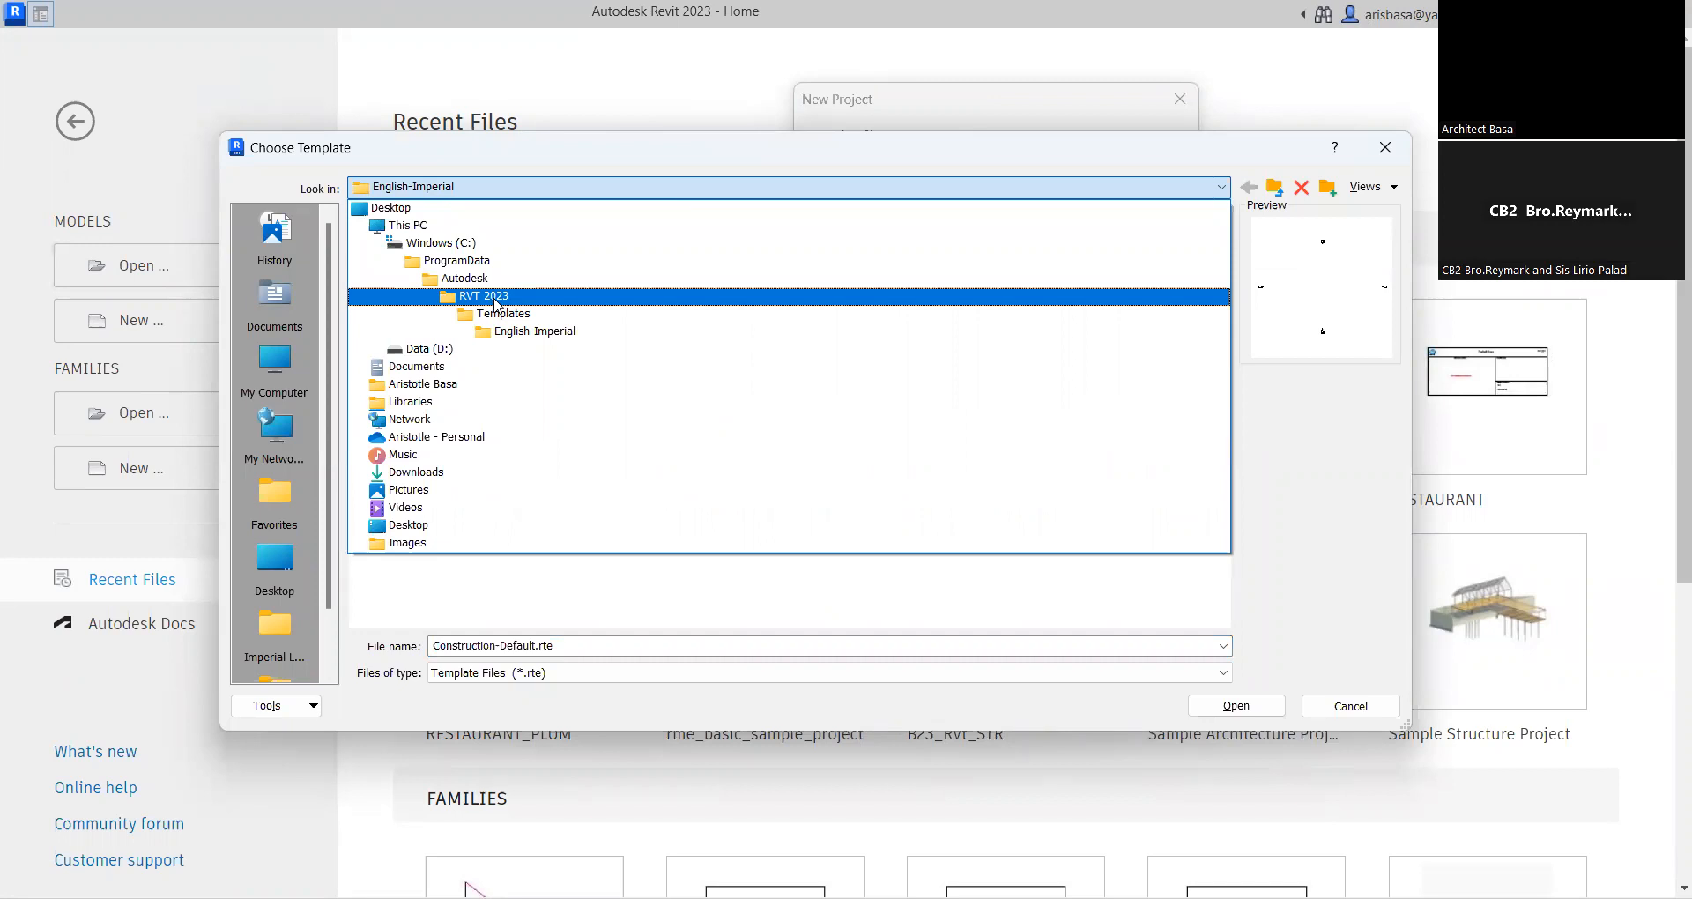
click(481, 313)
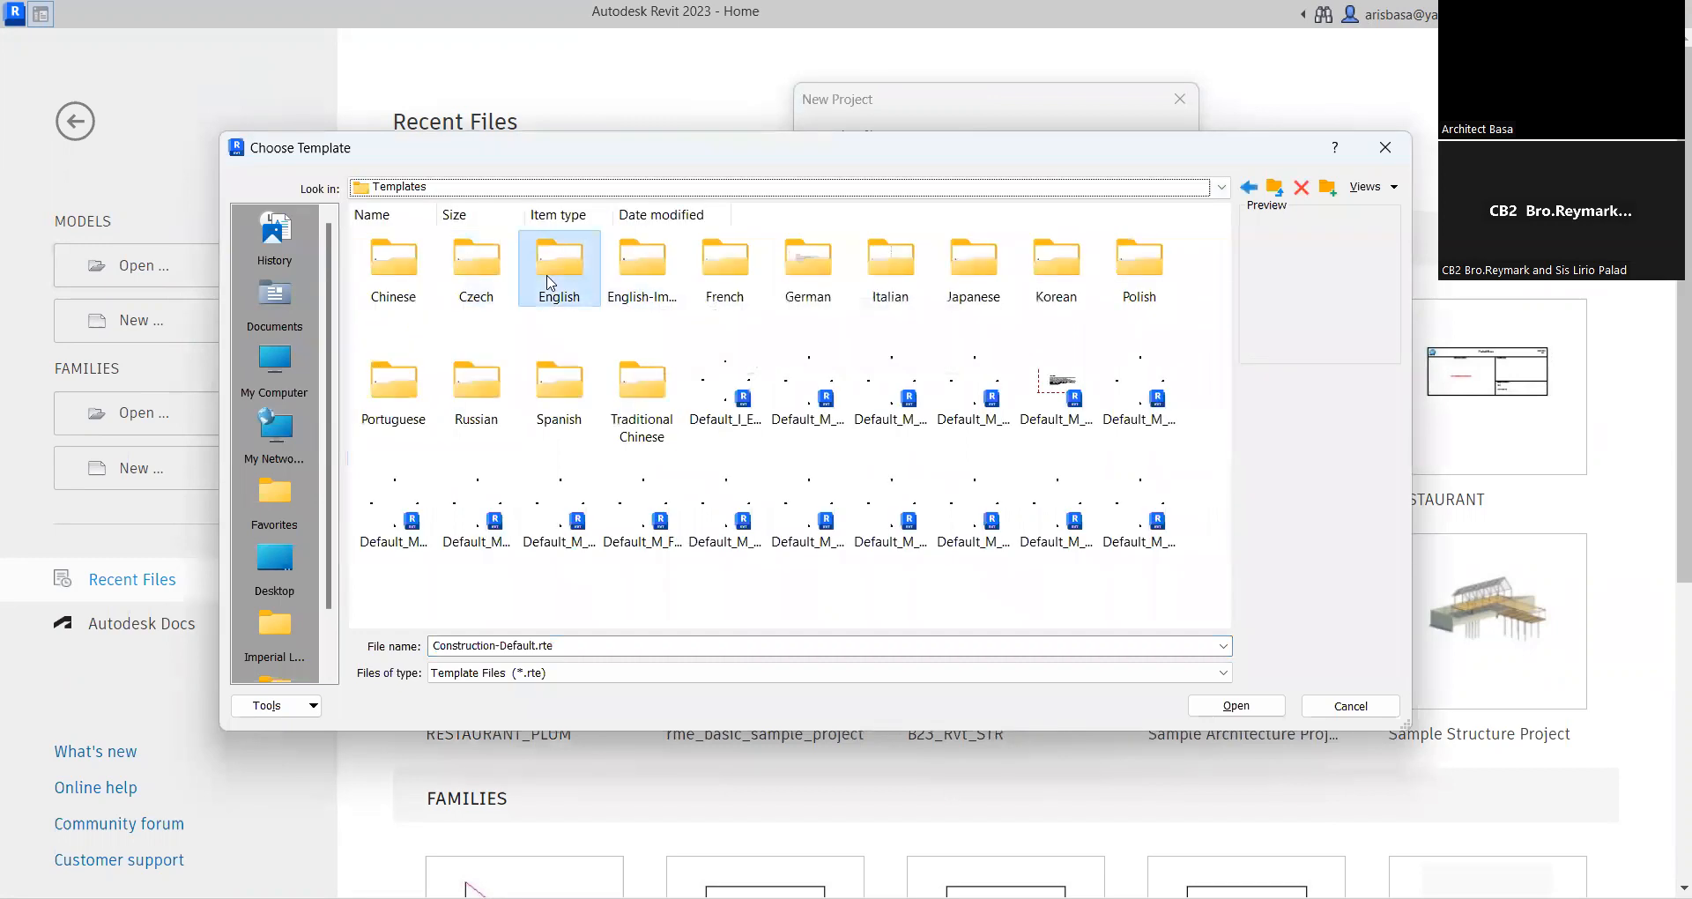
double_click(556, 287)
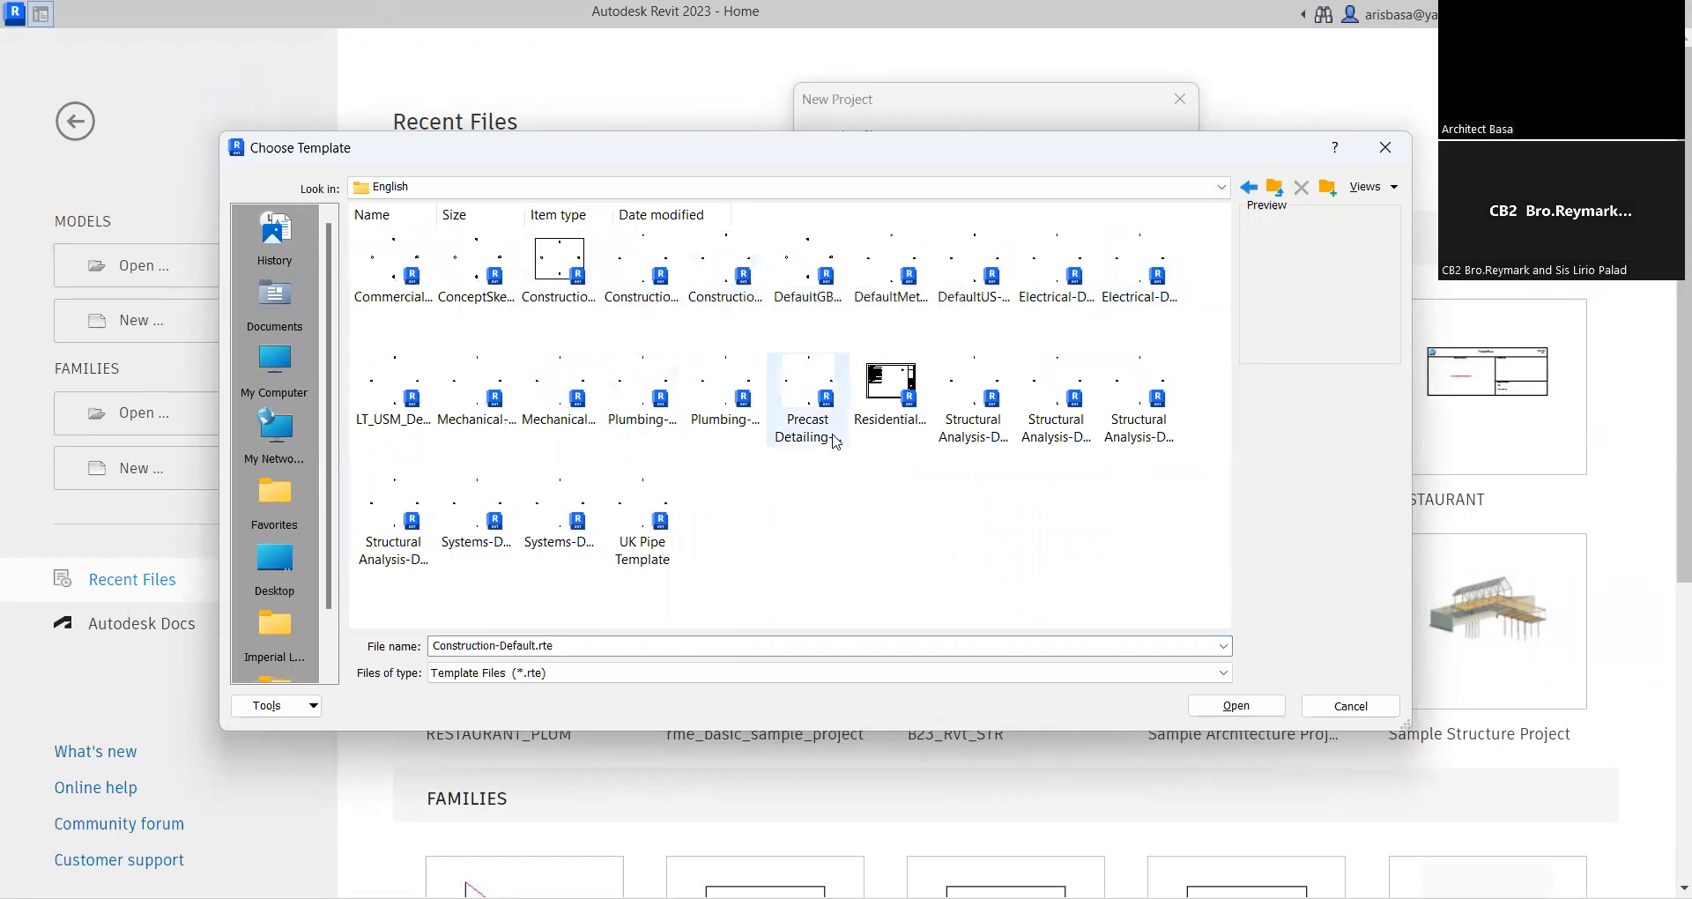
Create a new project from the Structural Analysis-DefaultMetric.rte template
click(994, 410)
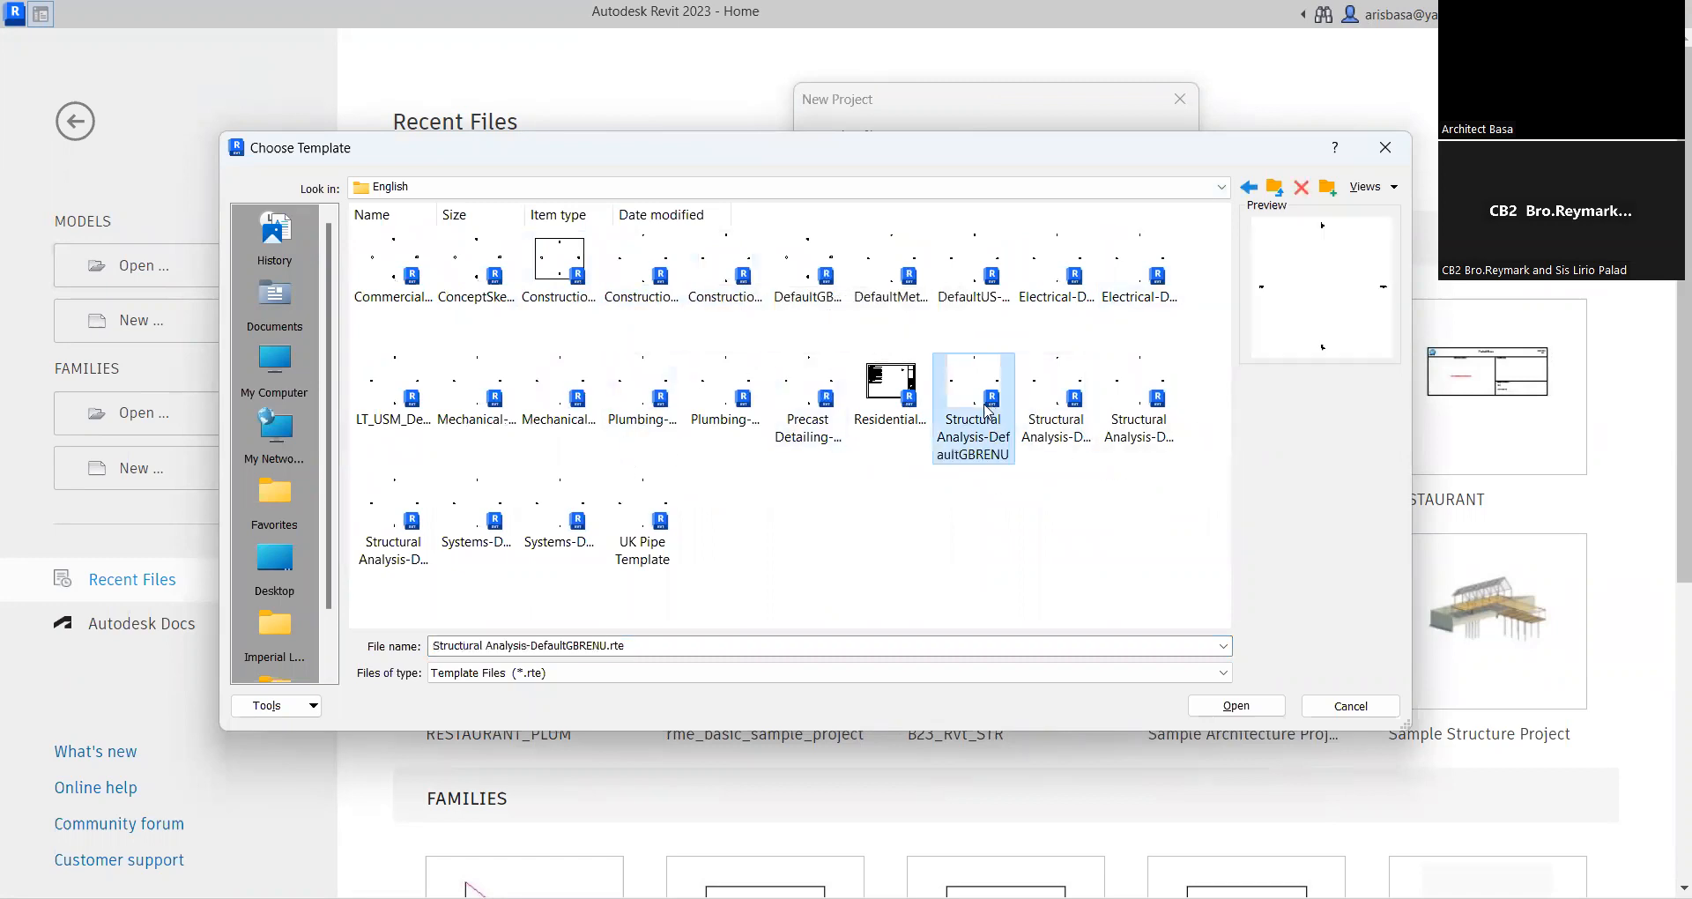
click(1089, 410)
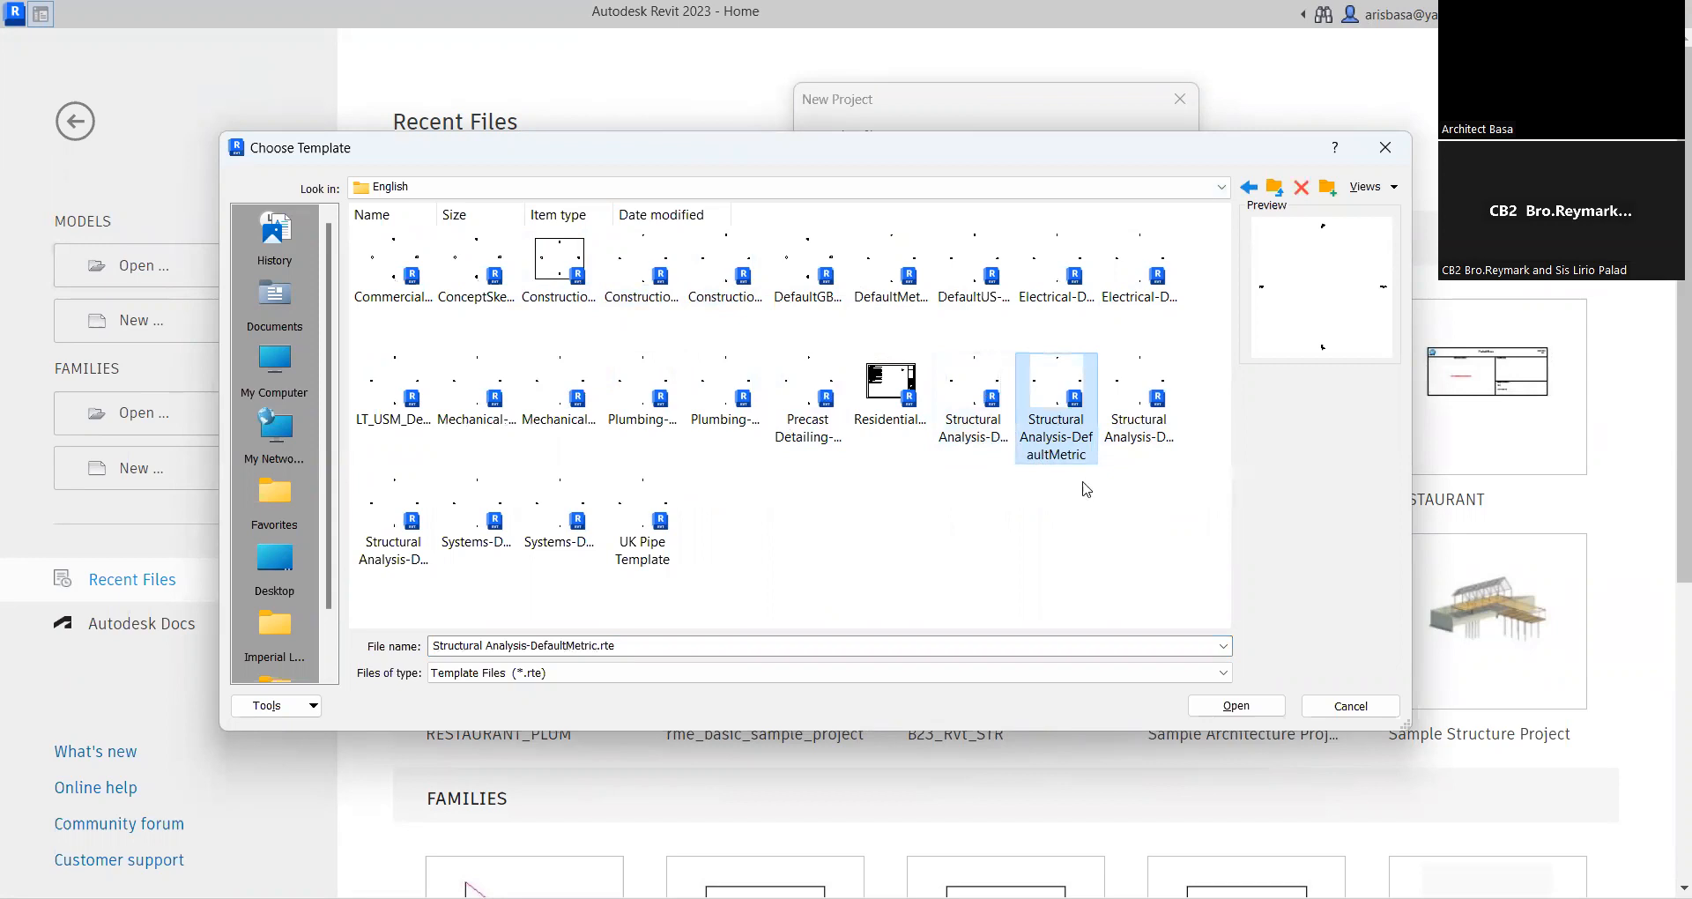
click(1236, 704)
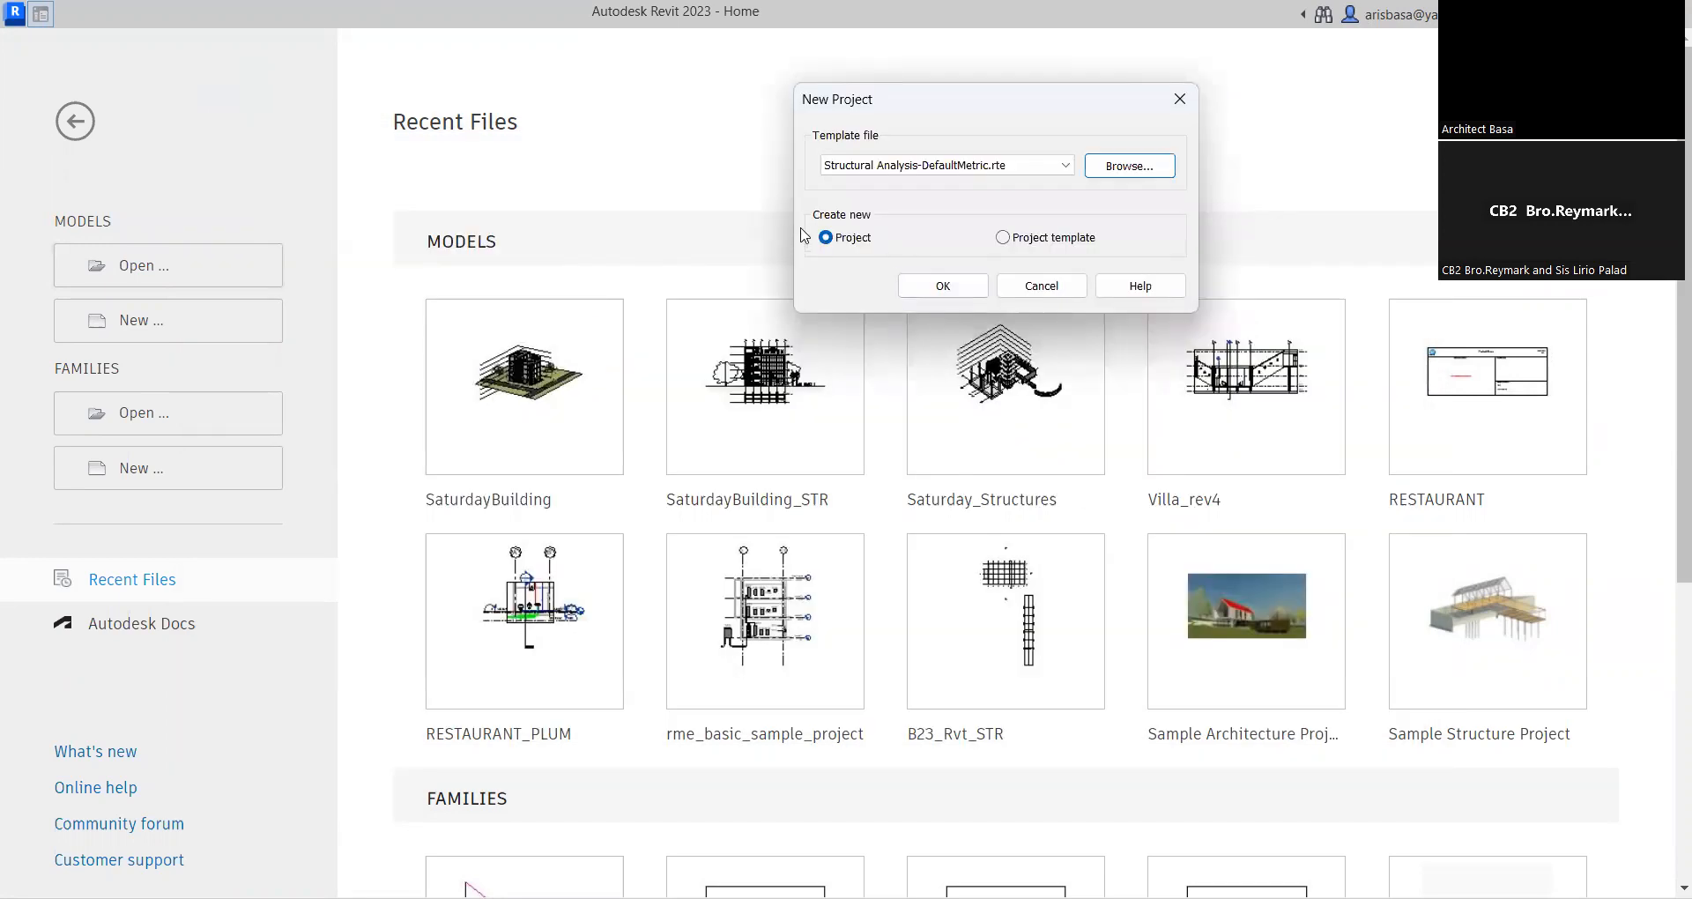
click(957, 294)
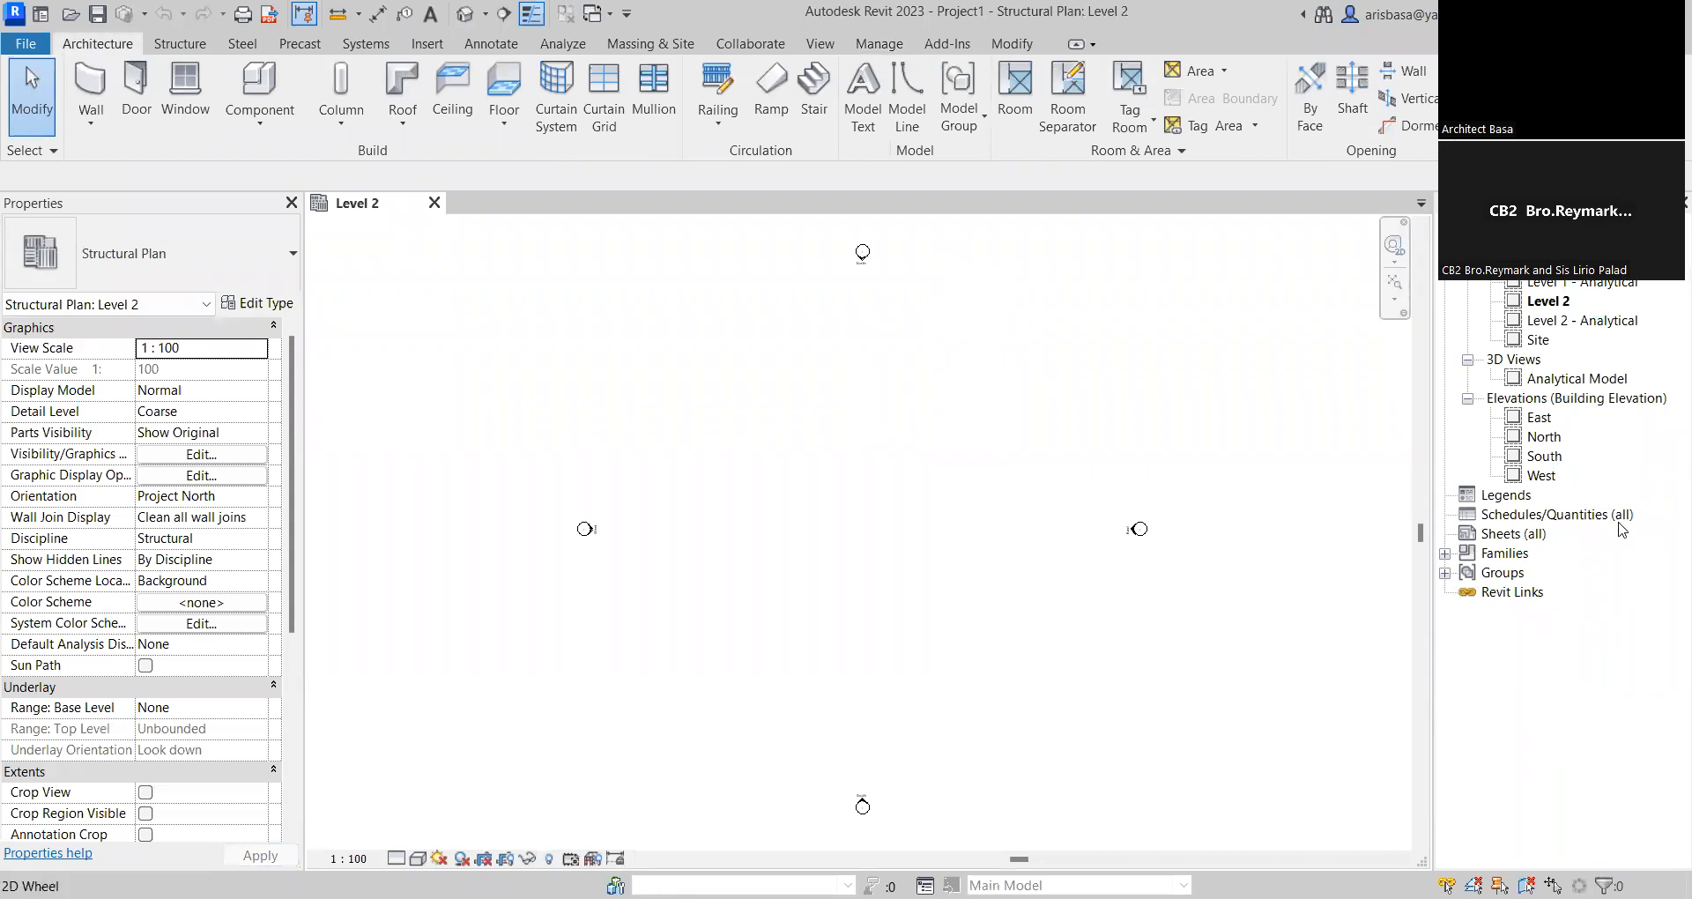
Open the Level 1 structural plan and browse to the INFOCUS 2023 folder for a Revit link
middle_drag(910, 479, 858, 446)
double_click(1547, 263)
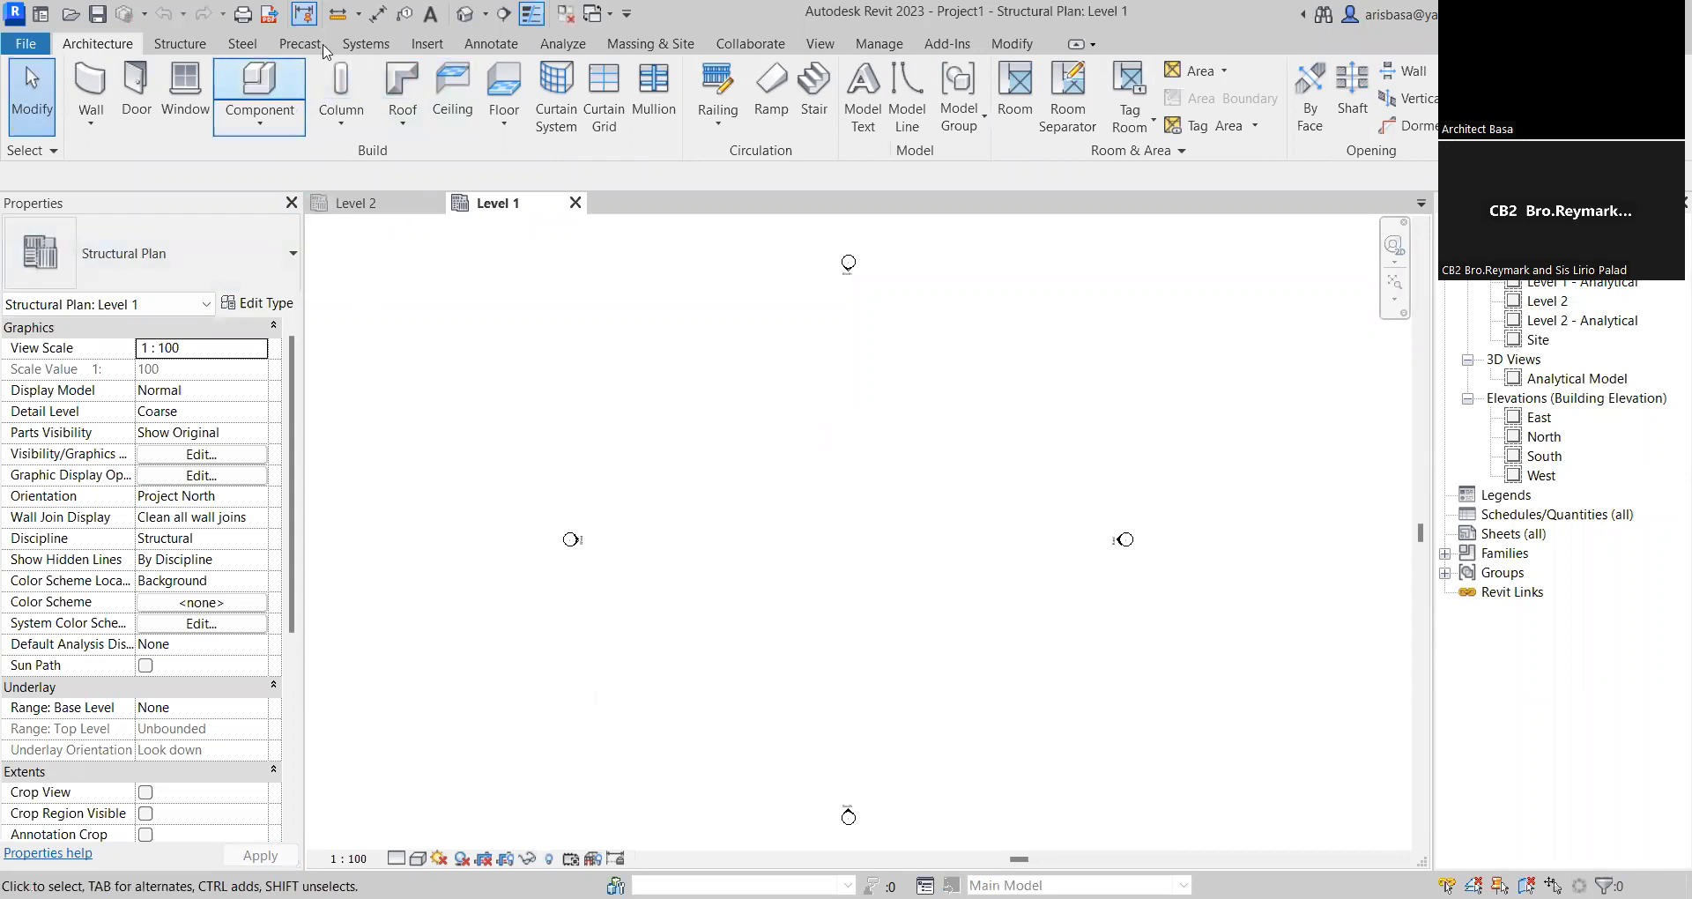
click(427, 44)
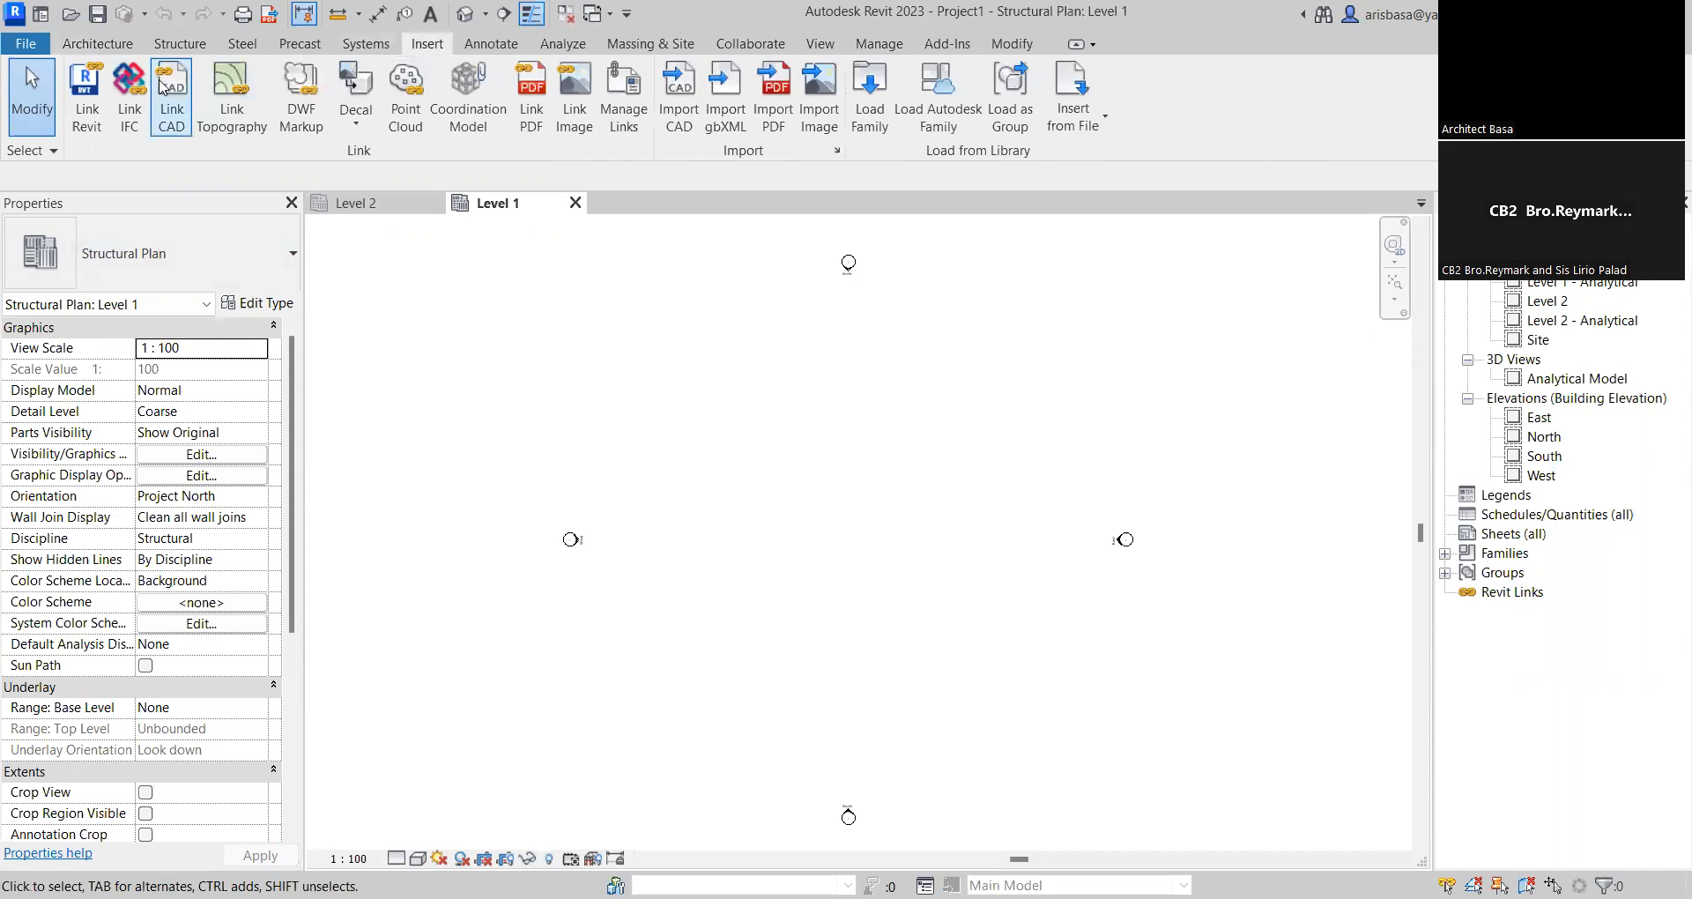
click(81, 126)
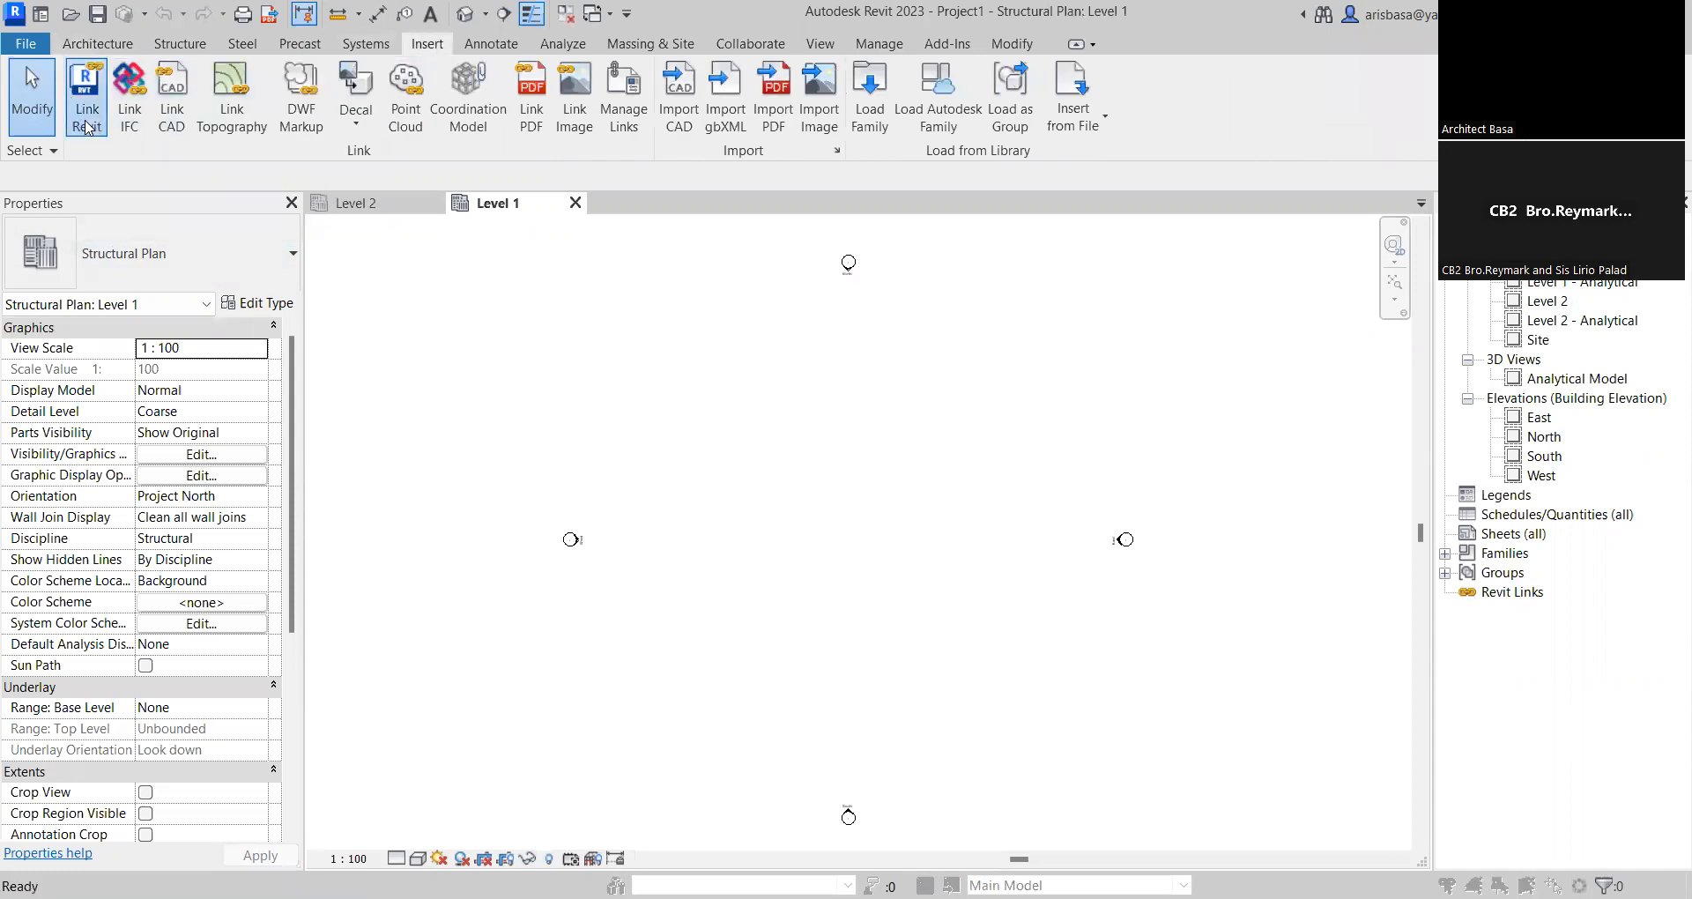
click(860, 139)
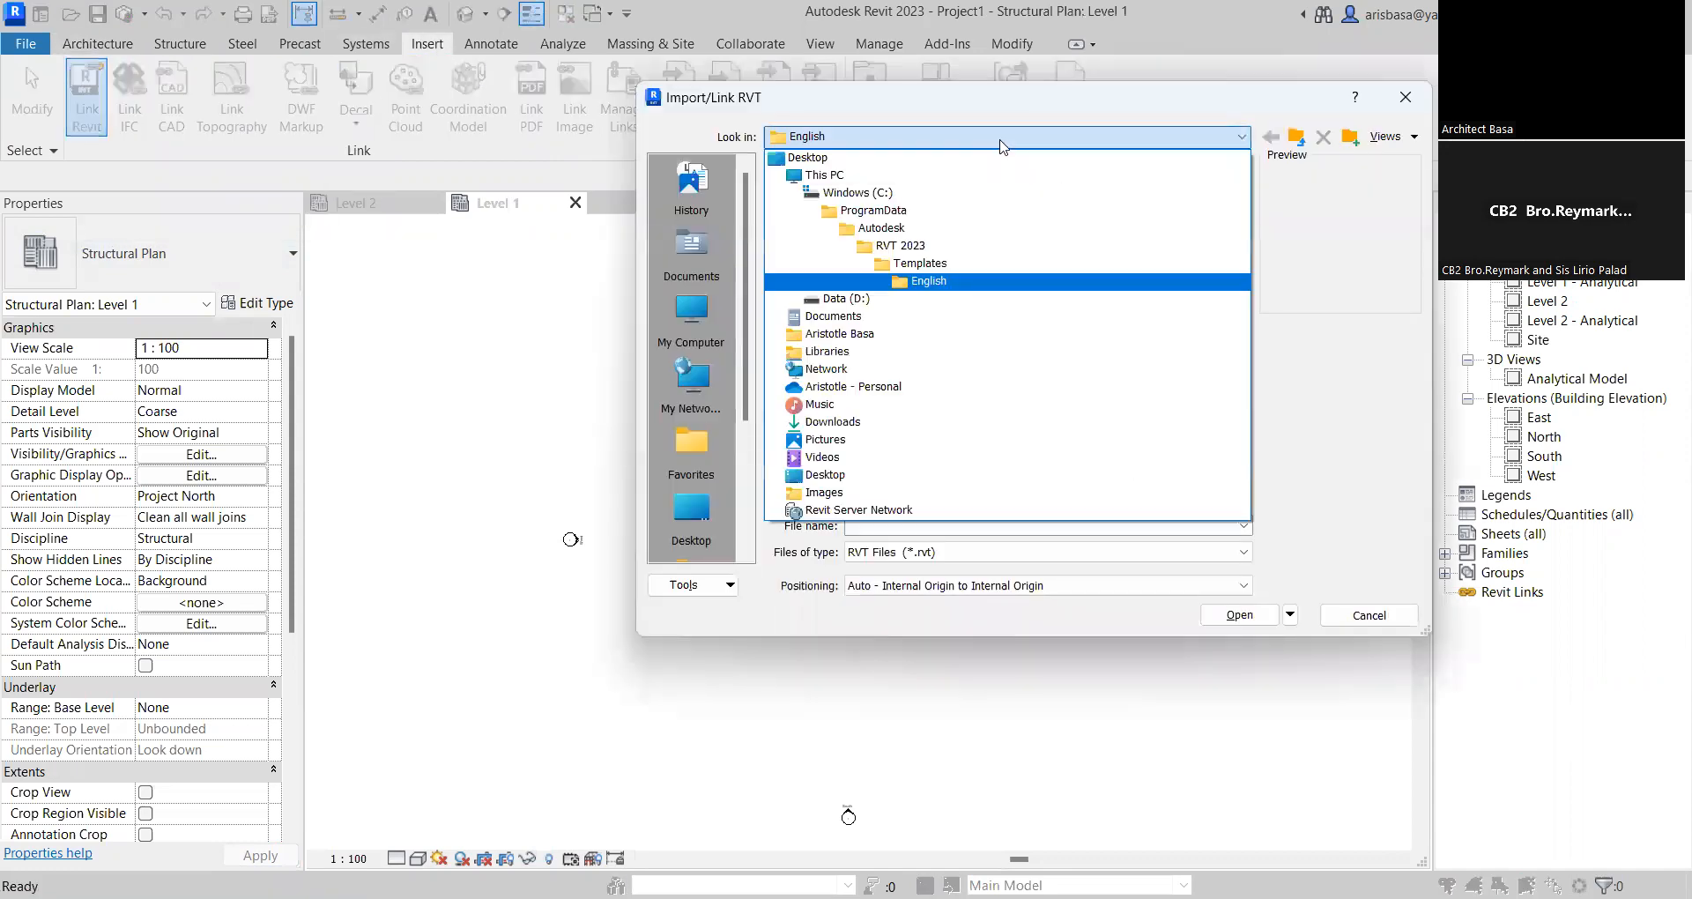
click(829, 318)
double_click(824, 229)
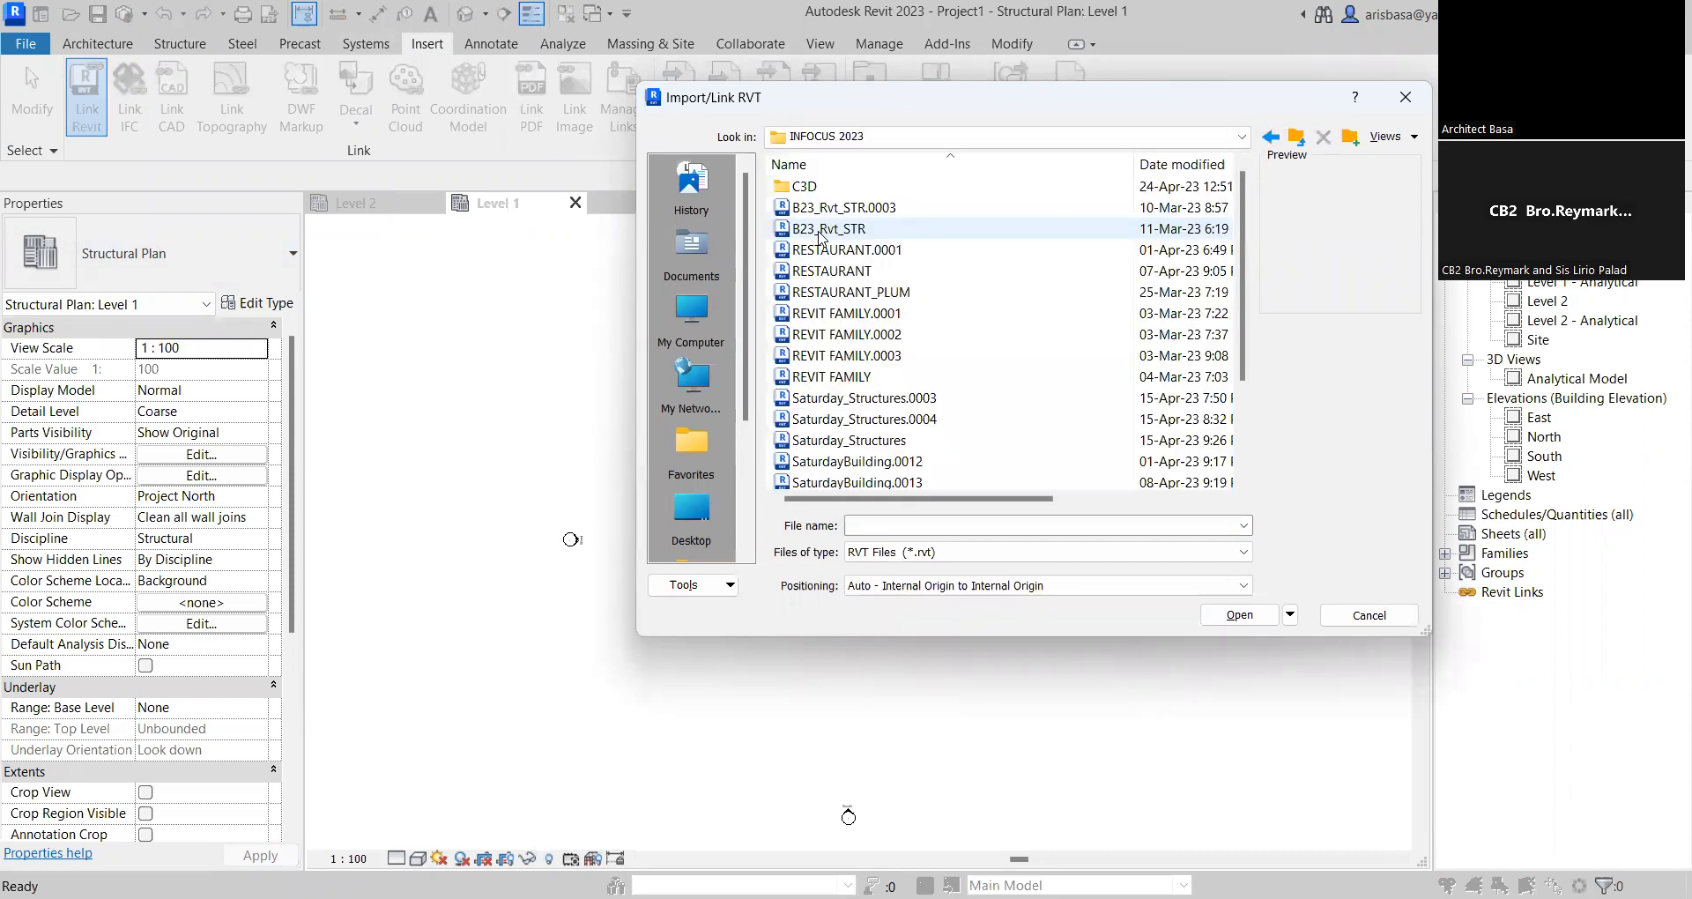
Link SaturdayBuilding.rvt with Auto - Internal Origin to Internal Origin positioning and dismiss the nested links notice
scroll(864, 371, down, 1)
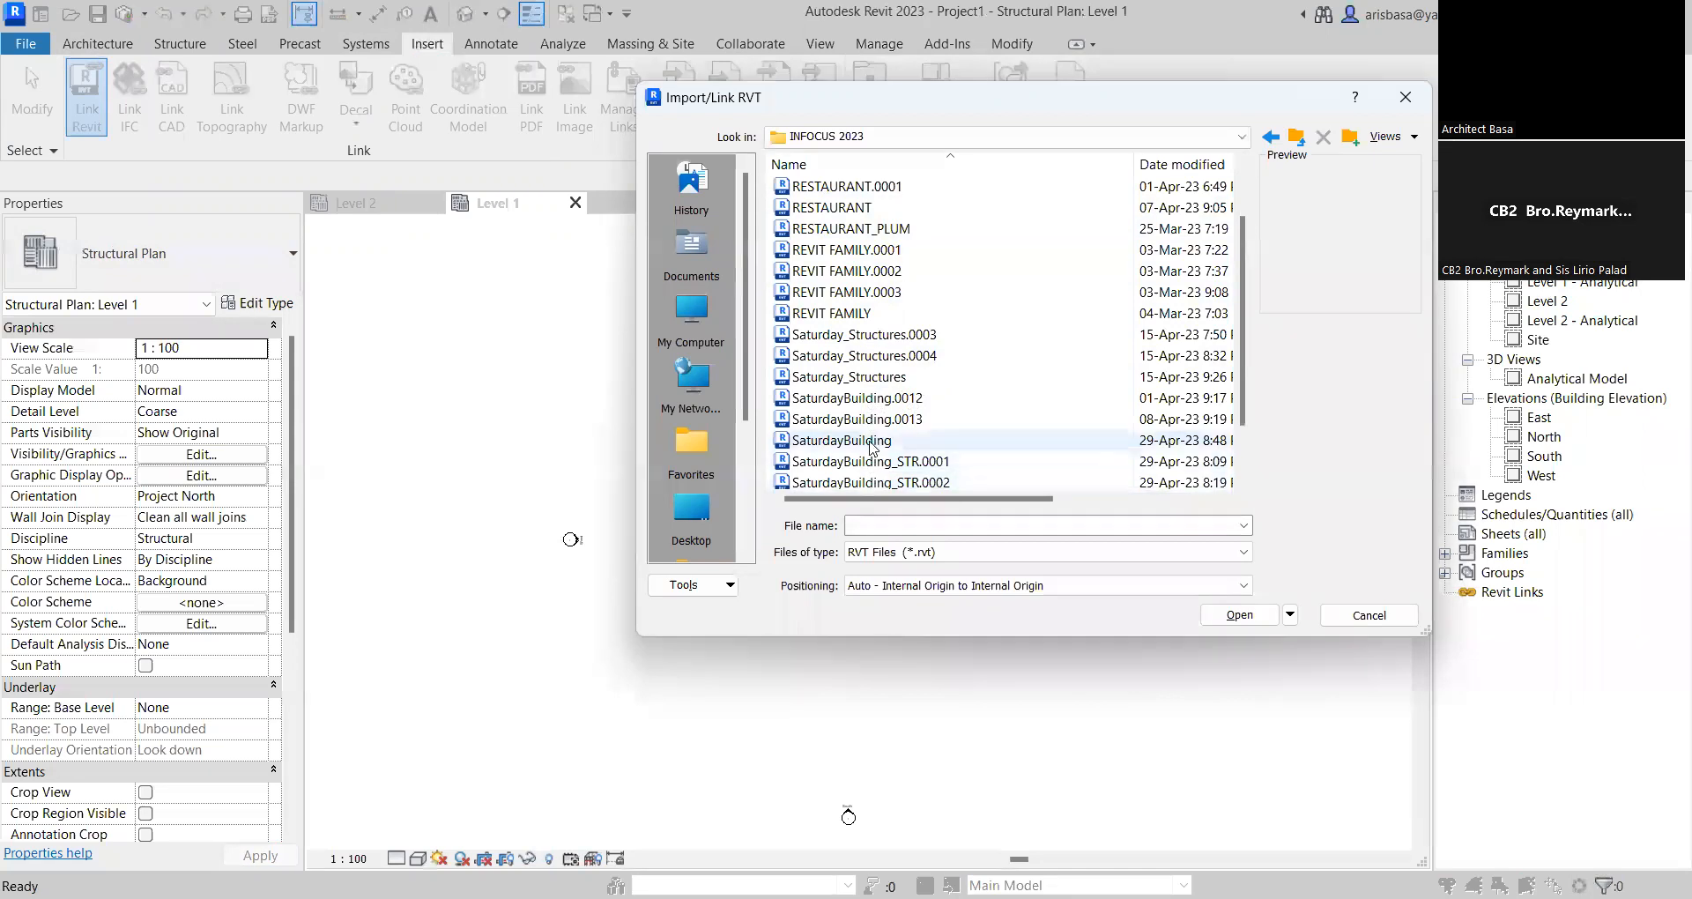
click(869, 441)
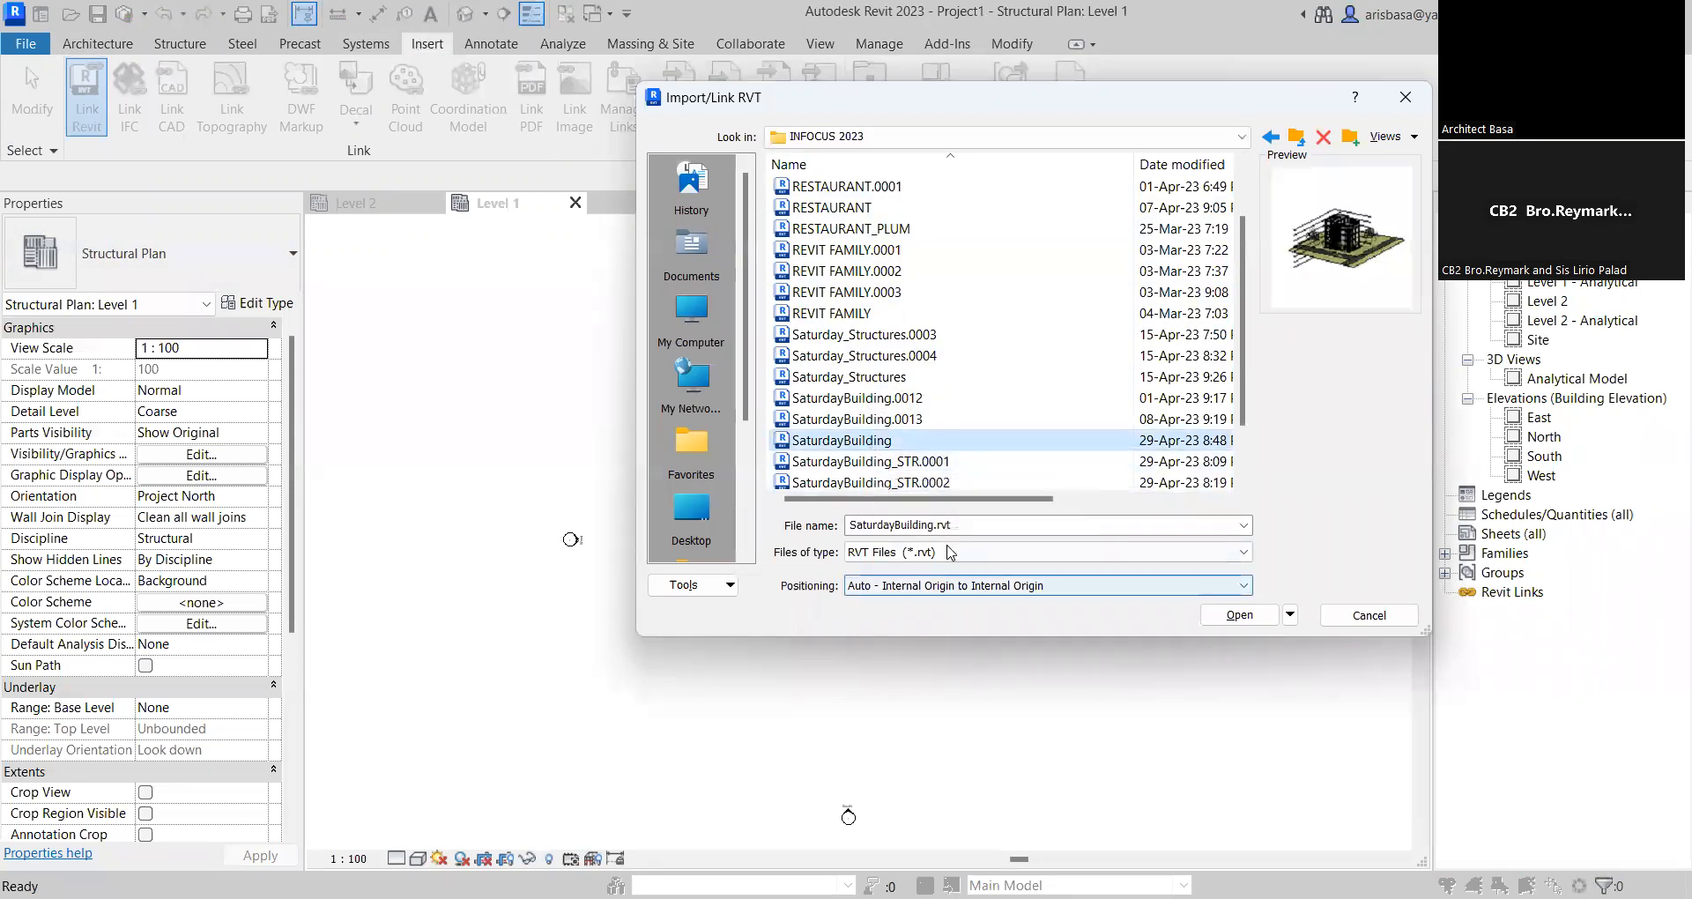
drag(1130, 99, 1132, 42)
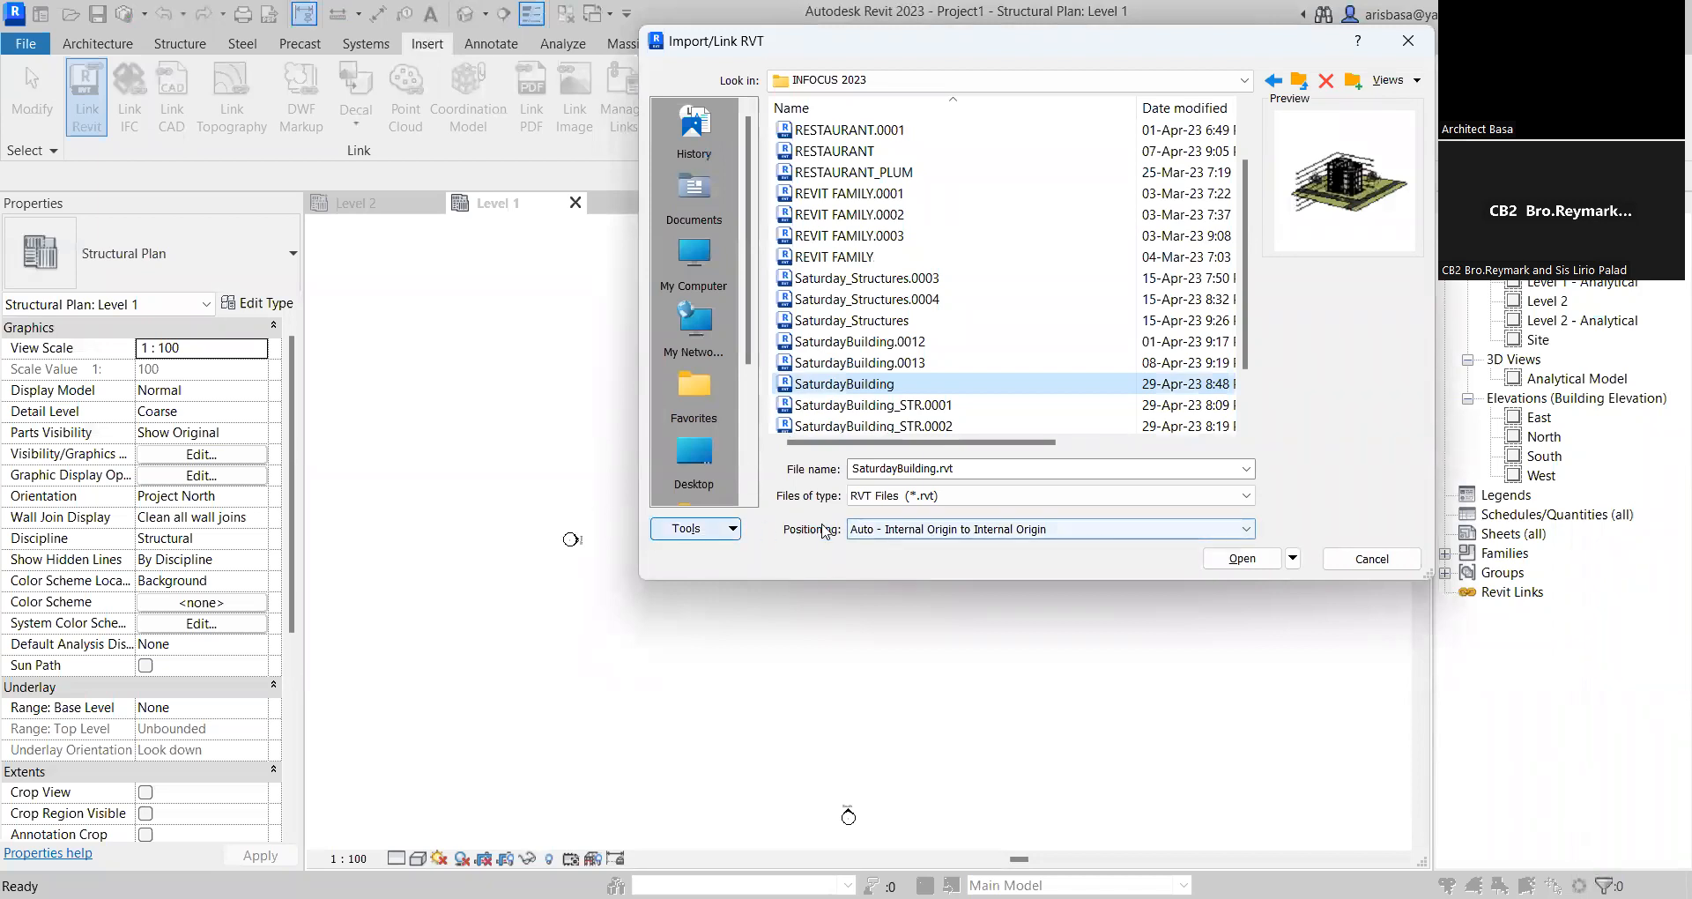
click(1239, 537)
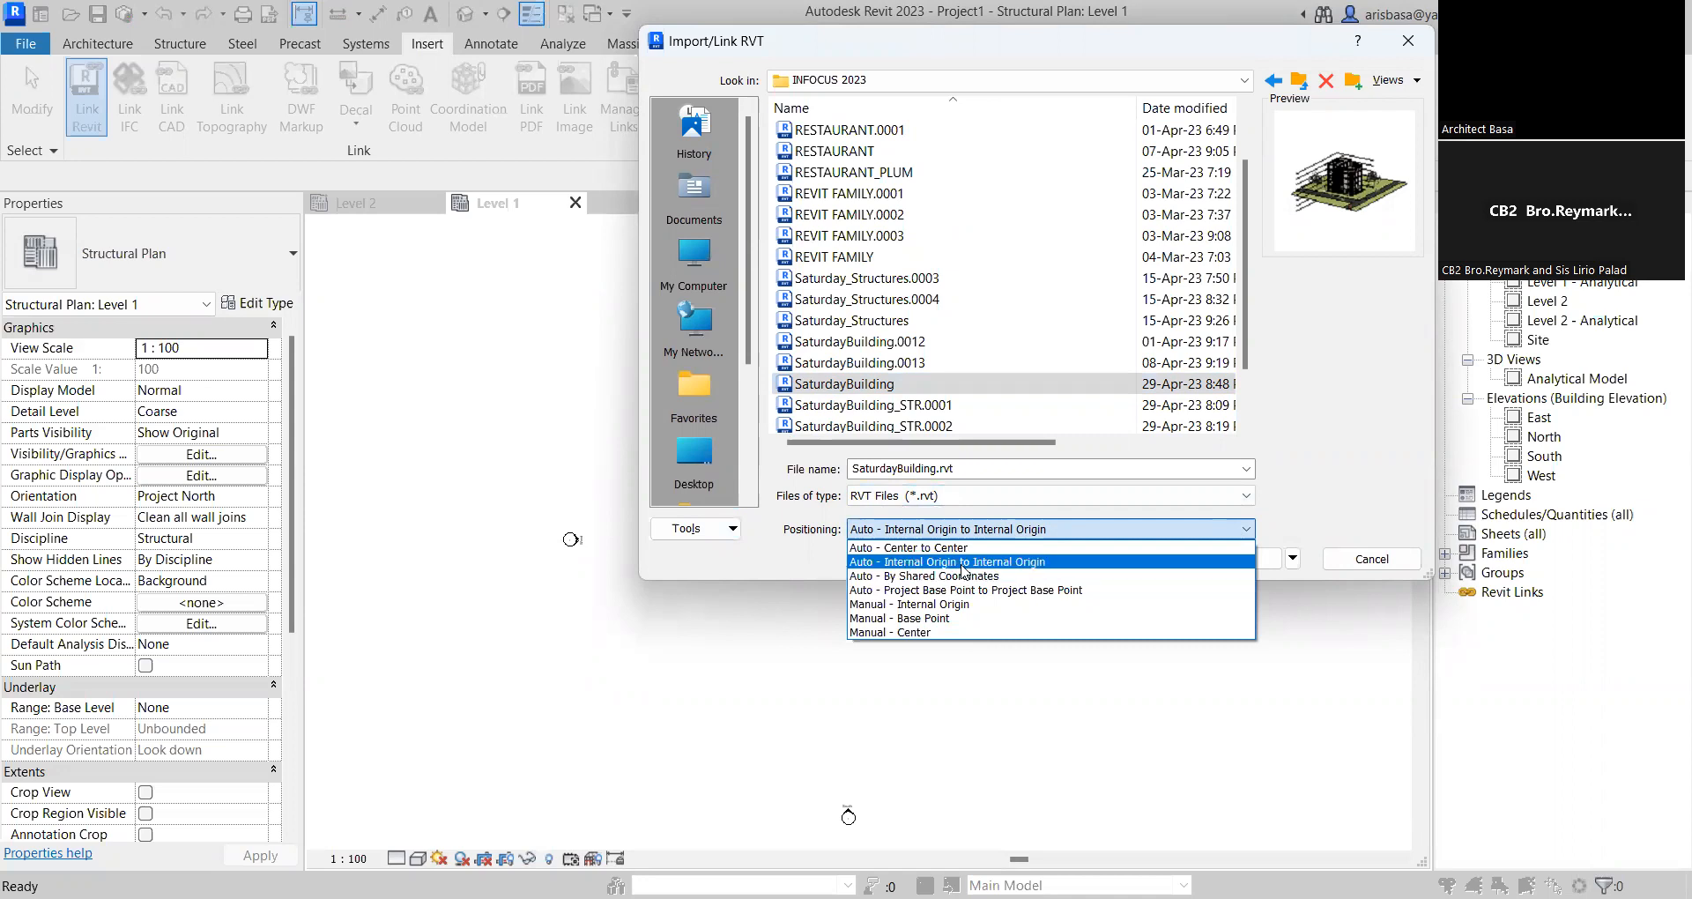
click(963, 564)
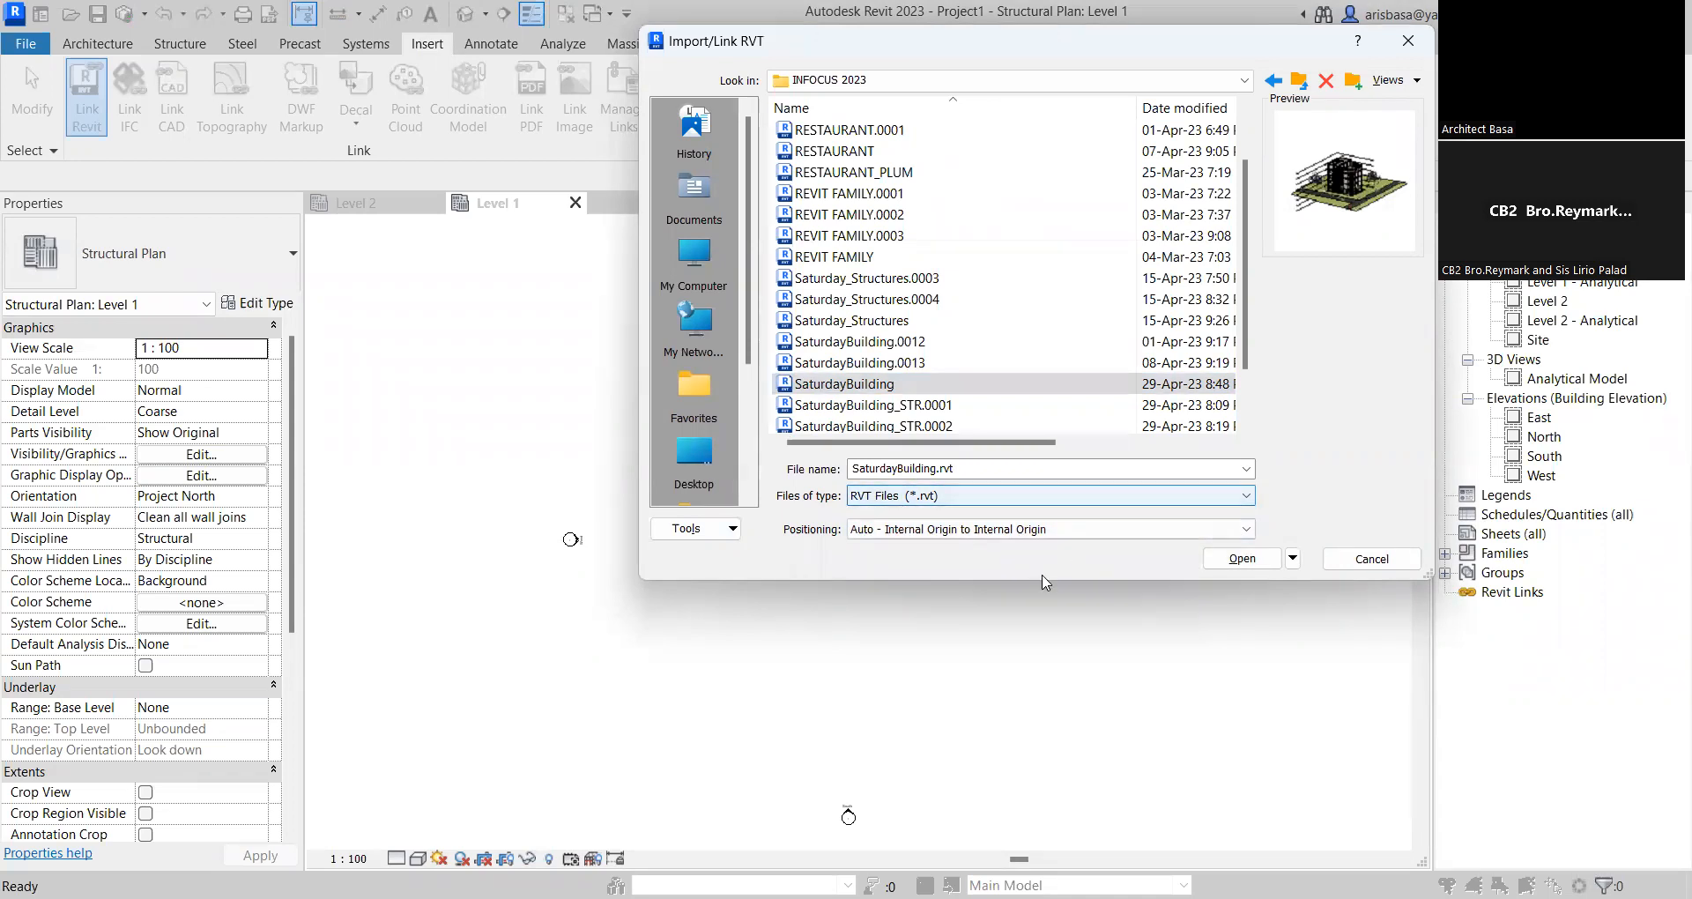
click(1242, 559)
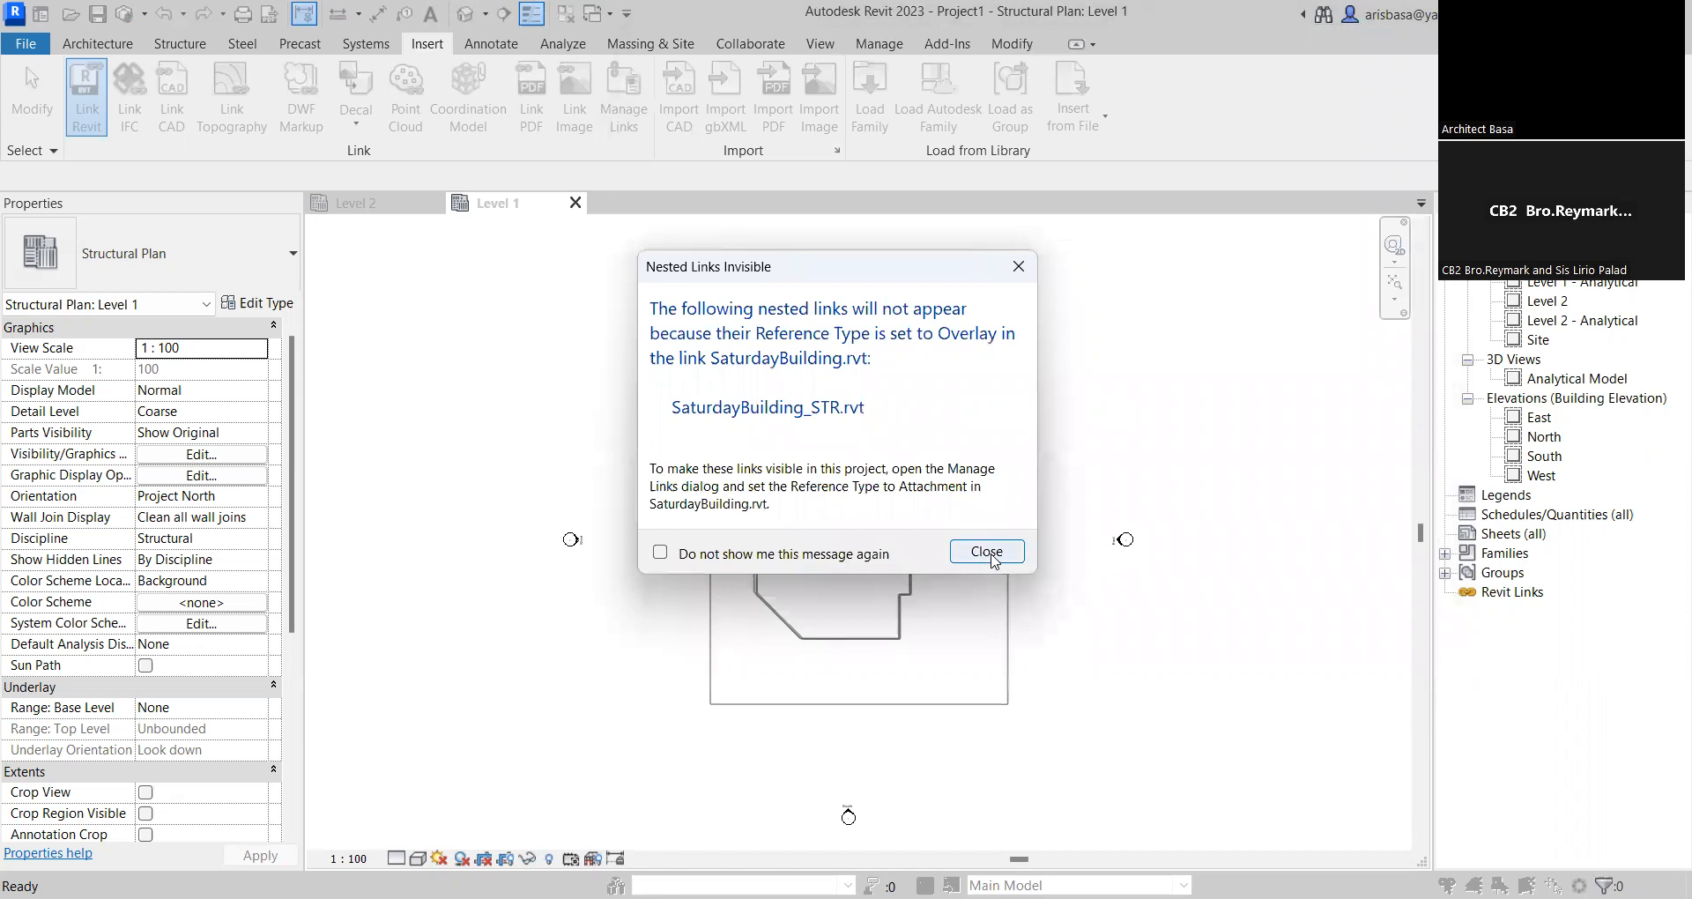
click(989, 555)
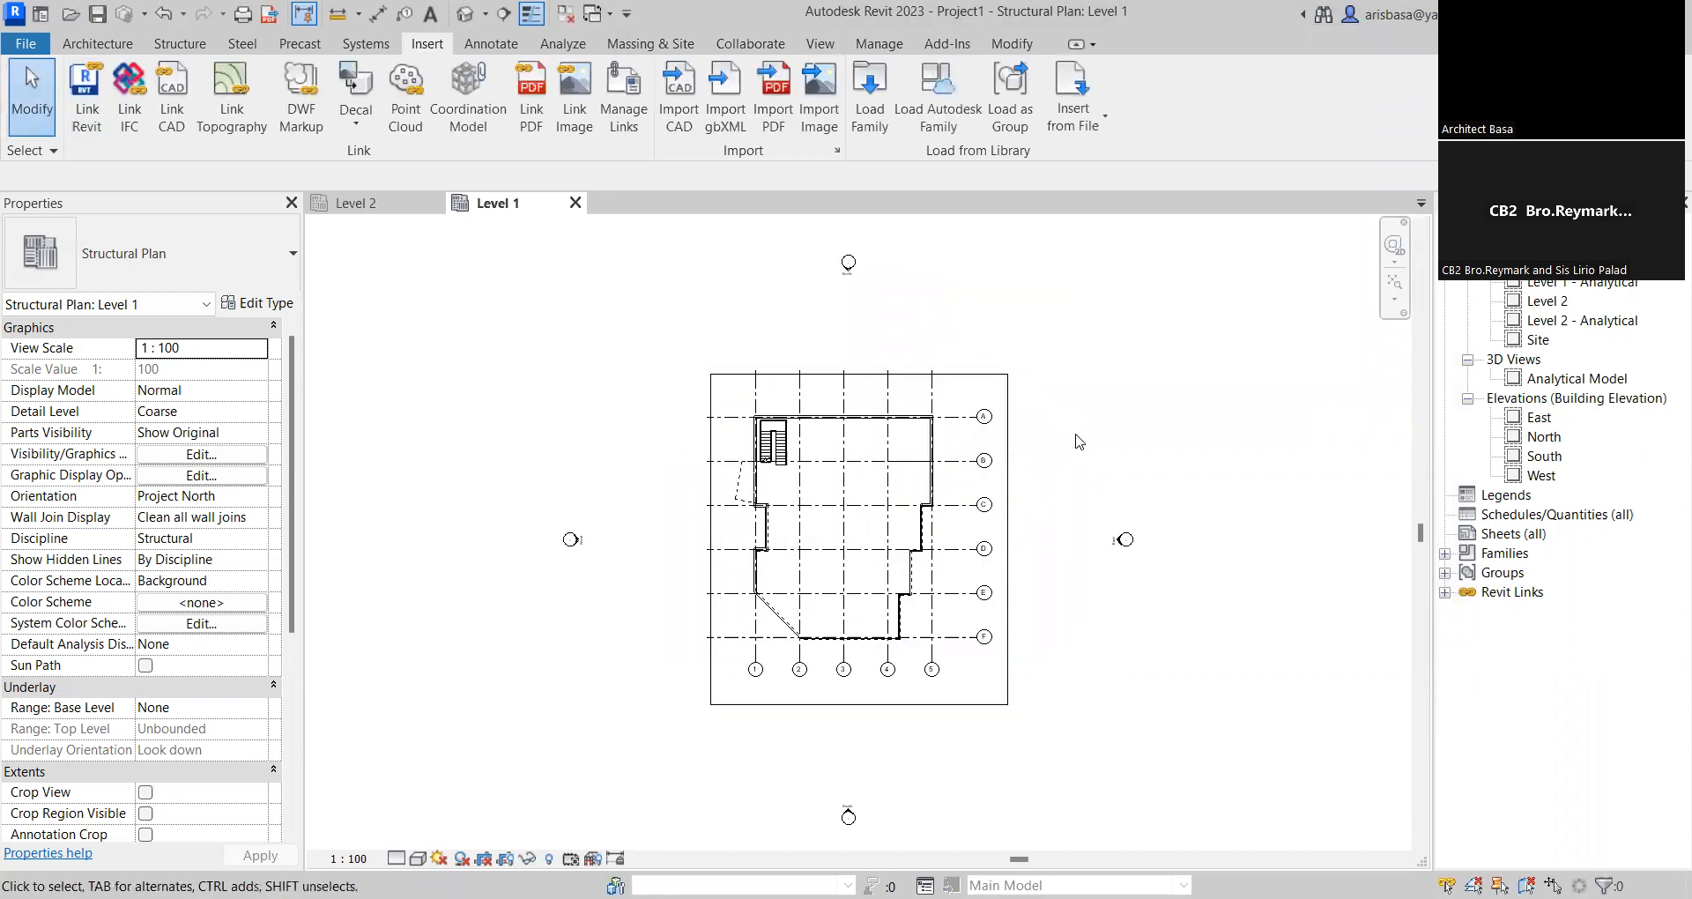
Open the default 3D view to show the linked SaturdayBuilding model
scroll(1097, 527, down, 2)
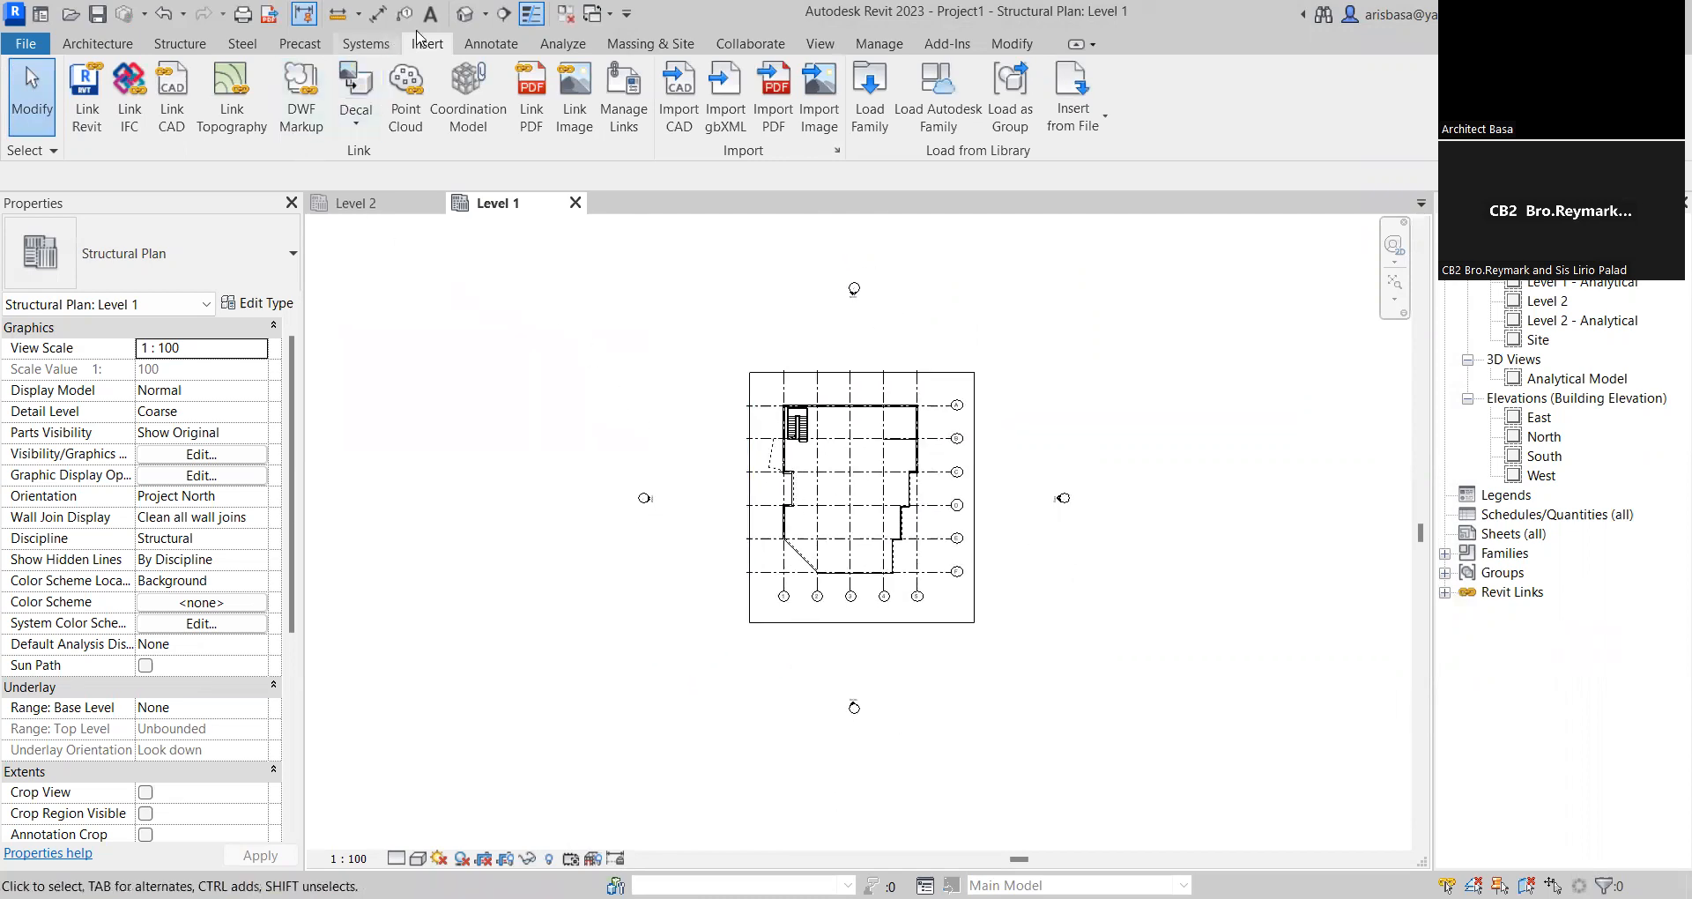
click(464, 14)
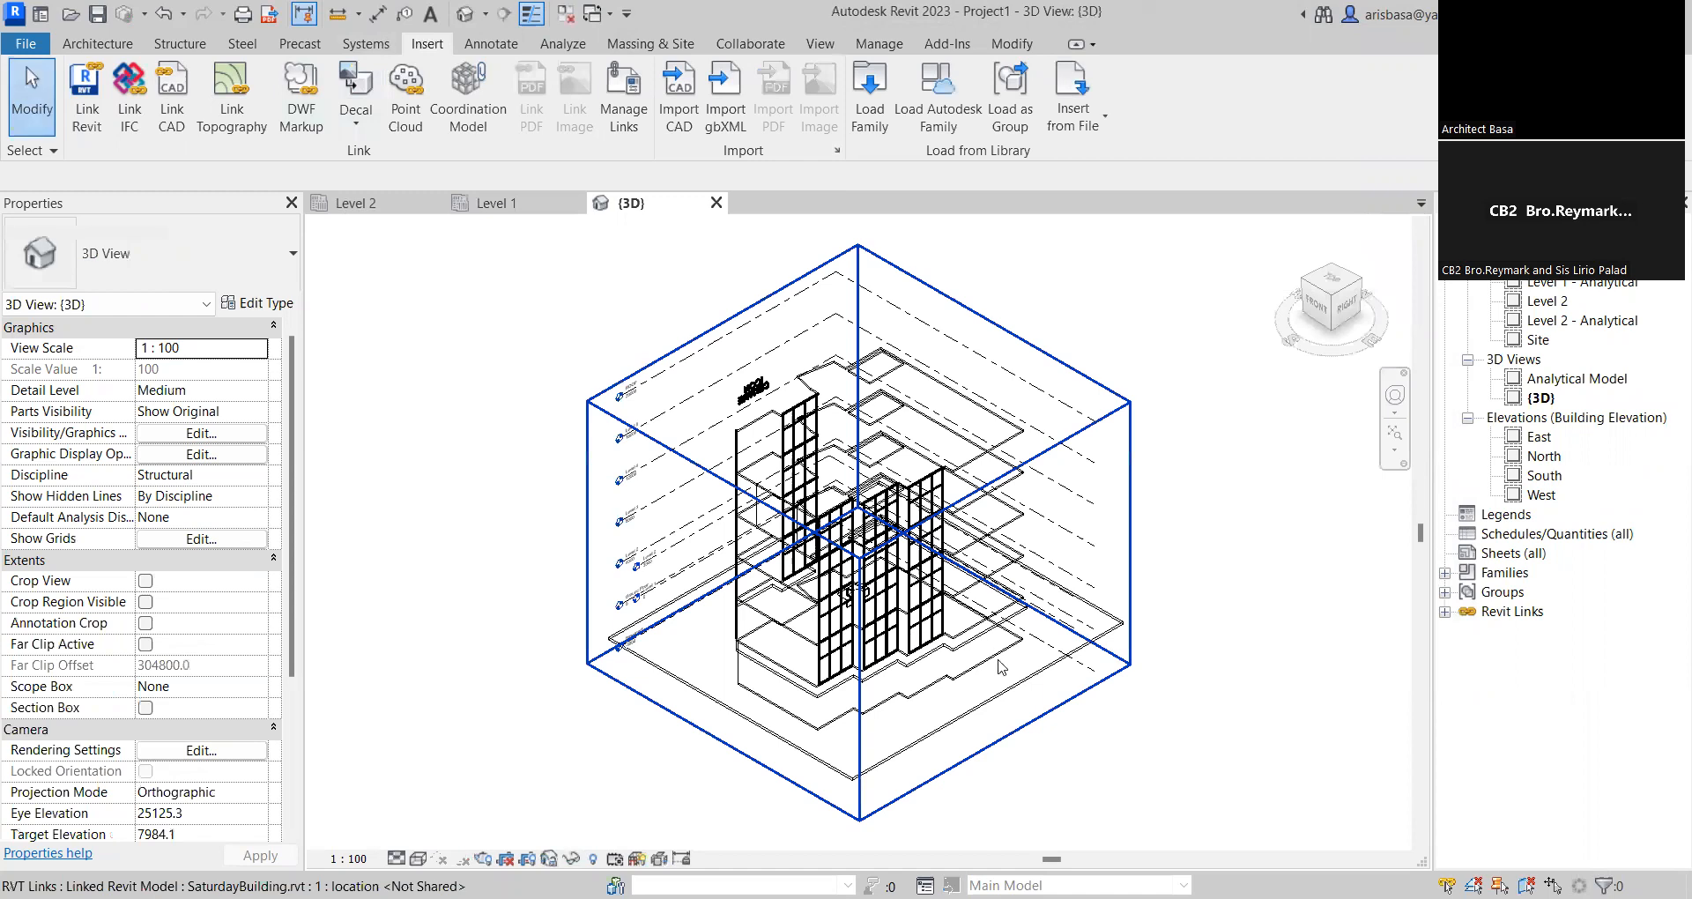
scroll(1003, 694, down, 2)
shift+middle_drag(1003, 694, 741, 697)
scroll(868, 557, up, 5)
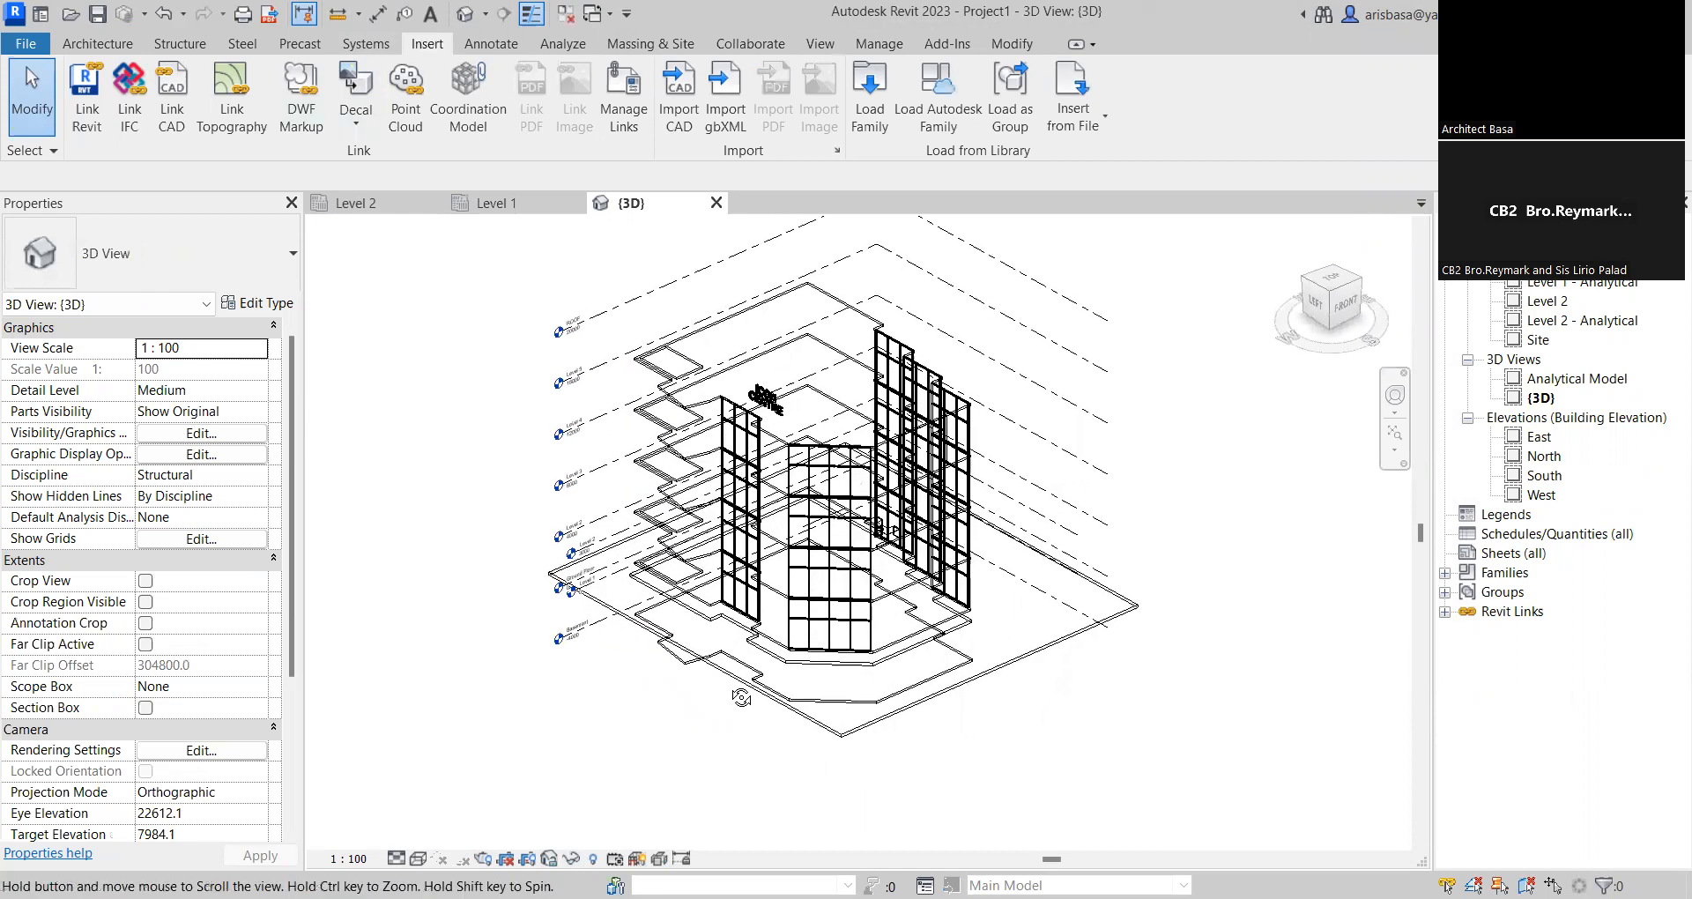
scroll(868, 557, up, 1)
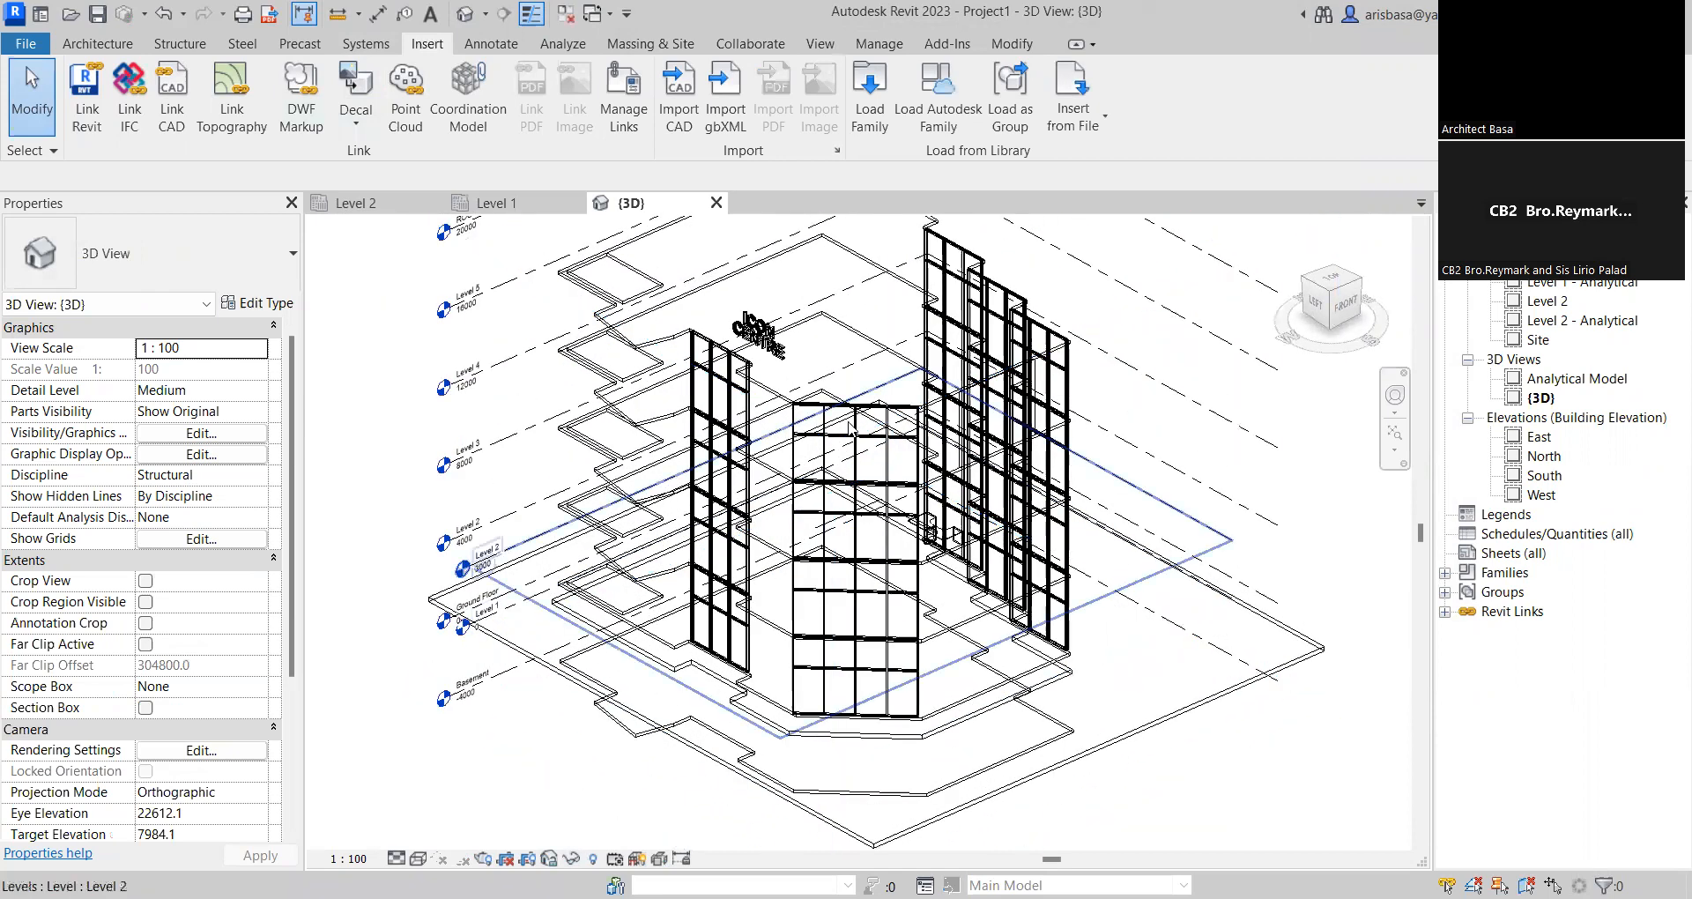
Examine the 3D view's properties and how the linked building's elements are displayed
scroll(1009, 663, down, 3)
scroll(1010, 663, down, 2)
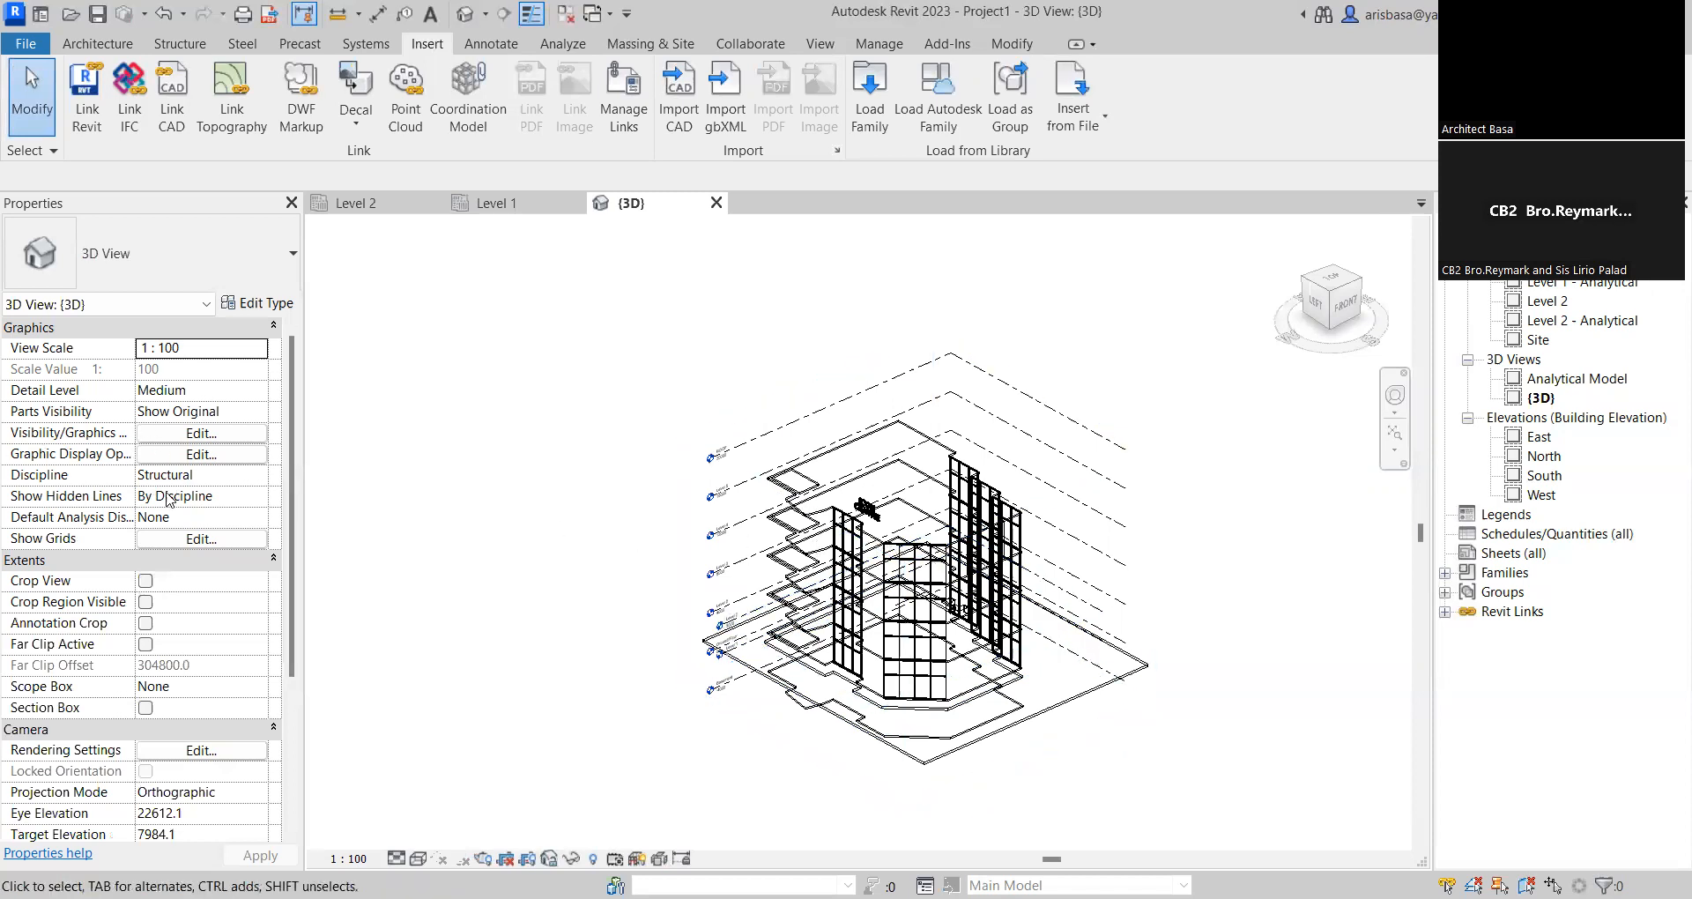
scroll(211, 641, down, 4)
scroll(211, 641, down, 2)
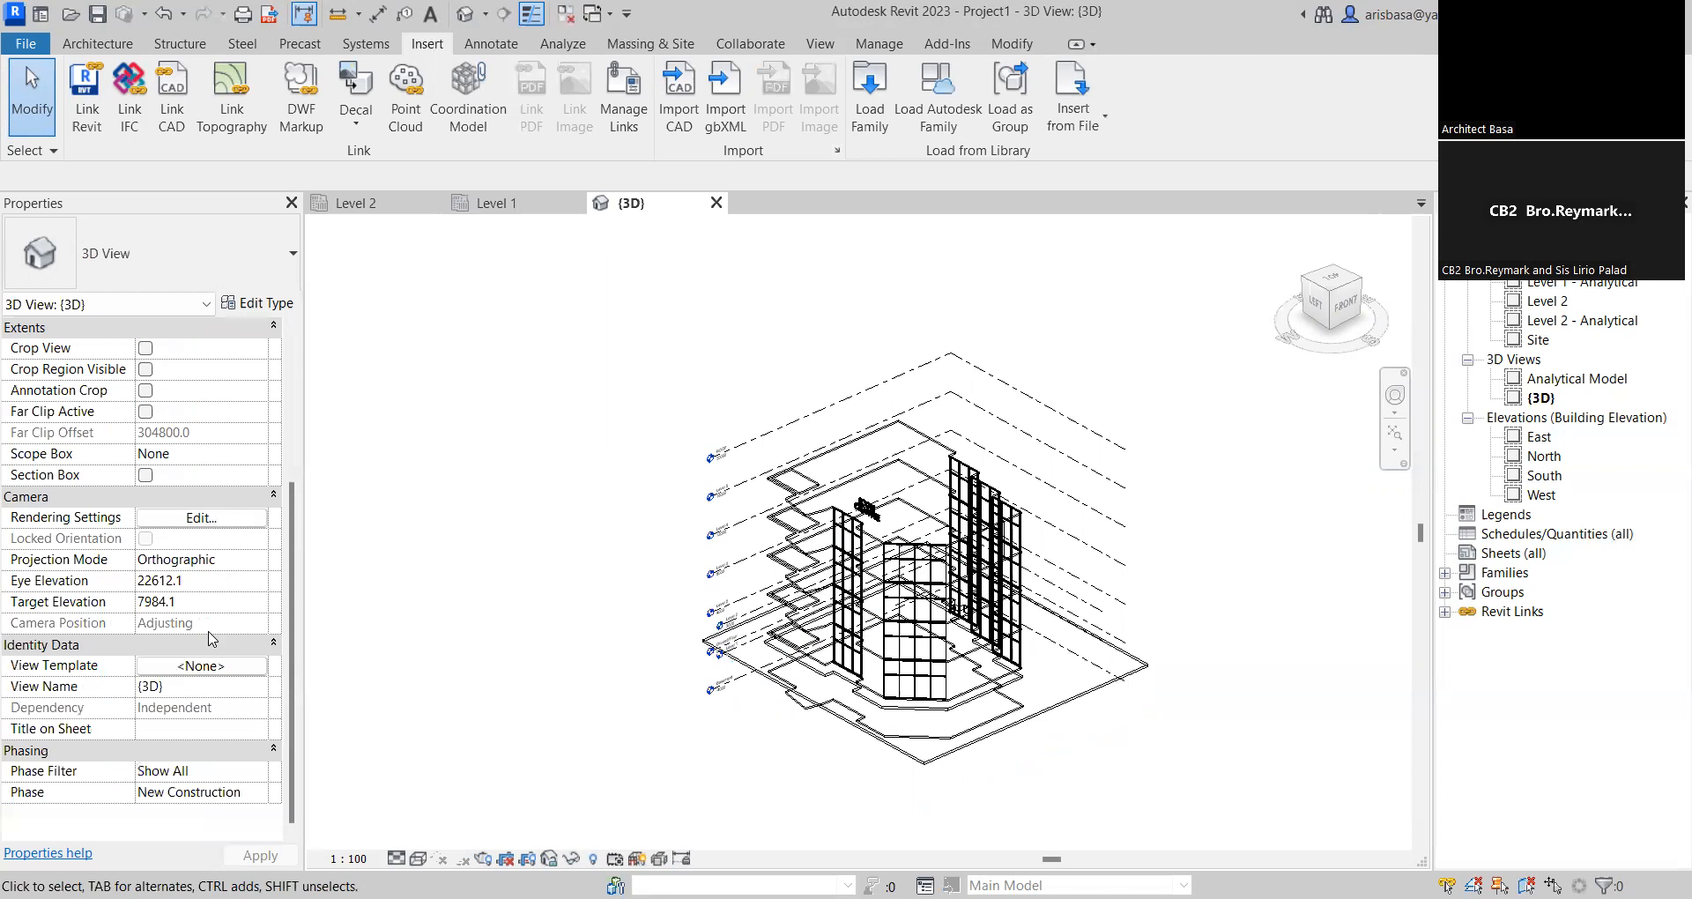
scroll(198, 635, up, 5)
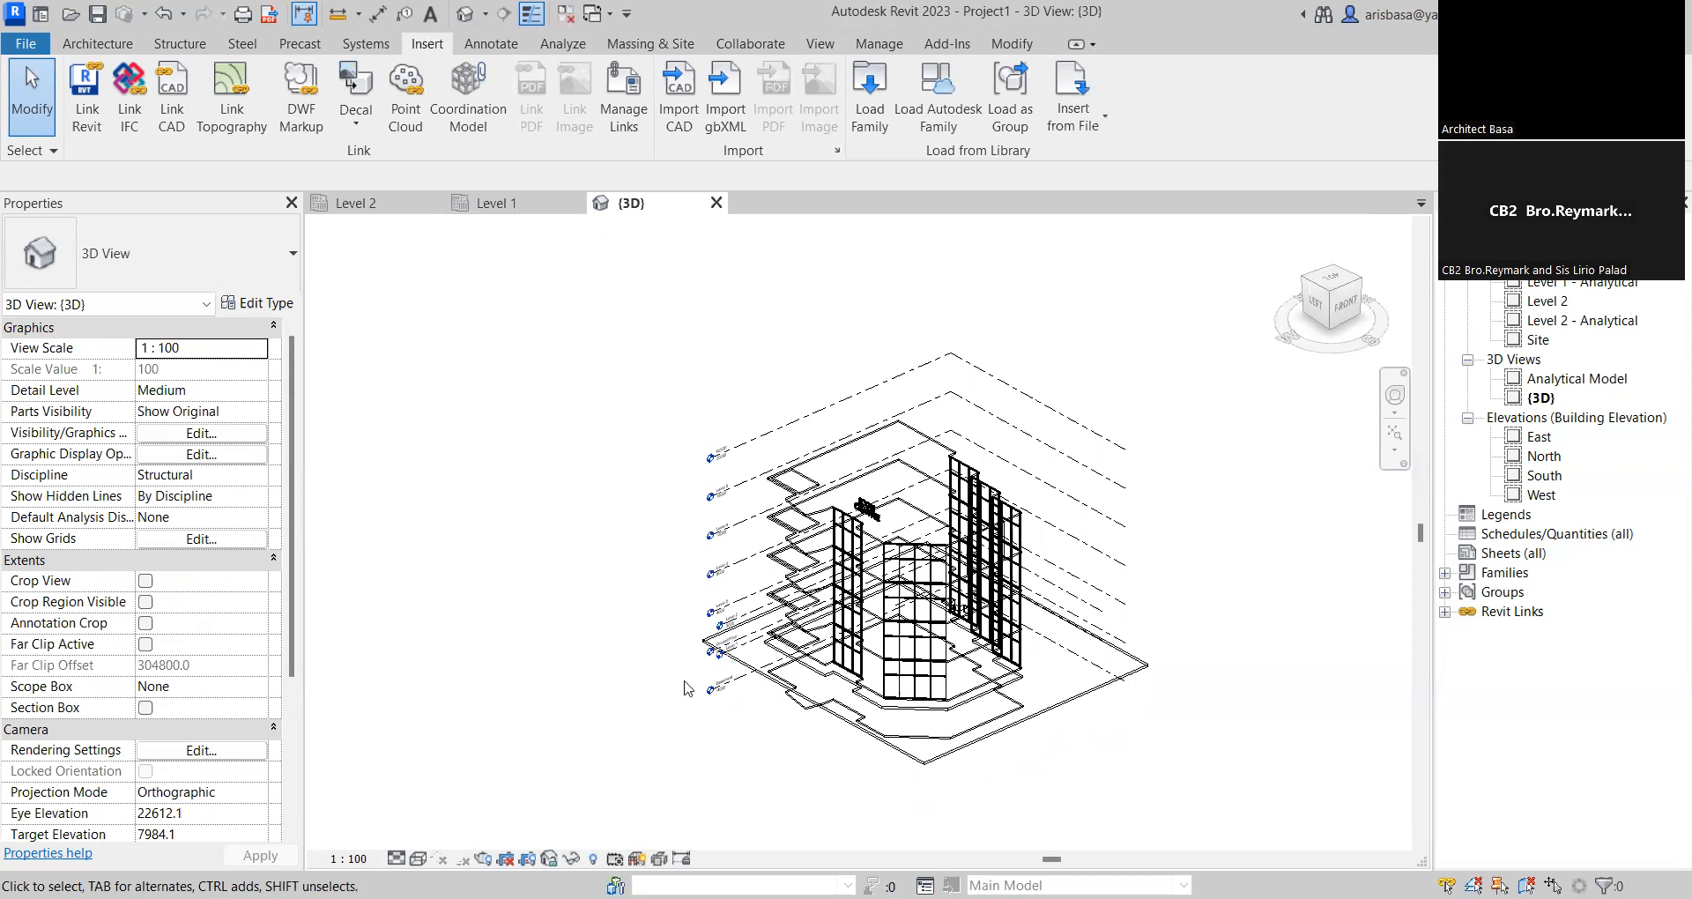
scroll(686, 686, up, 1)
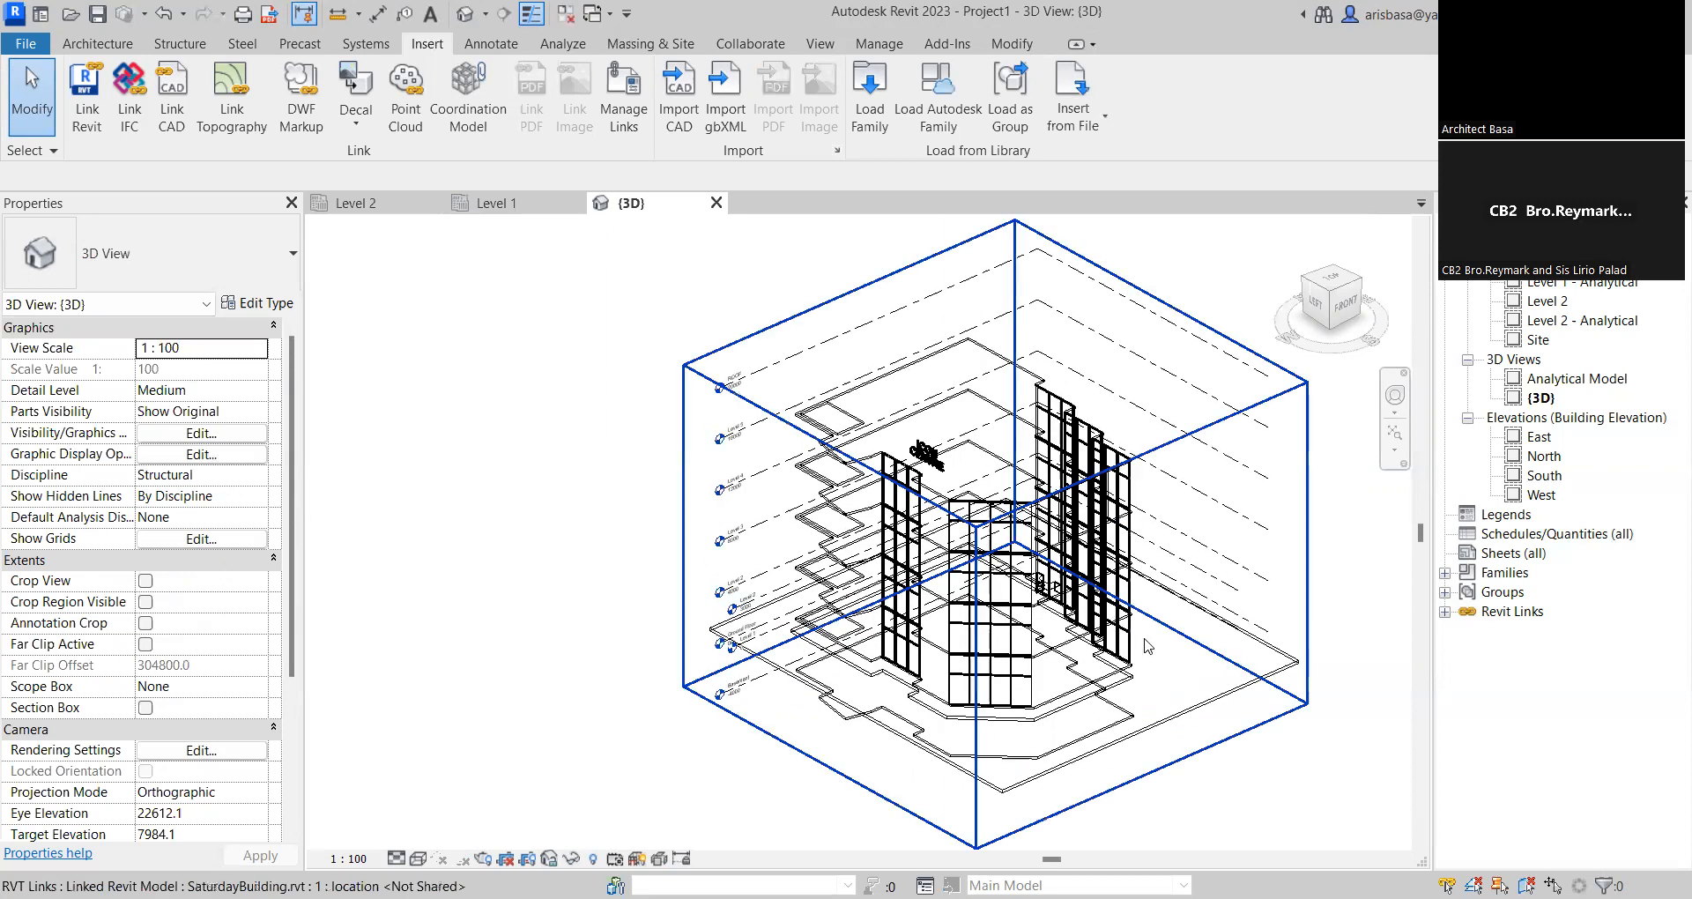
scroll(1146, 652, up, 2)
middle_drag(1147, 689, 1107, 665)
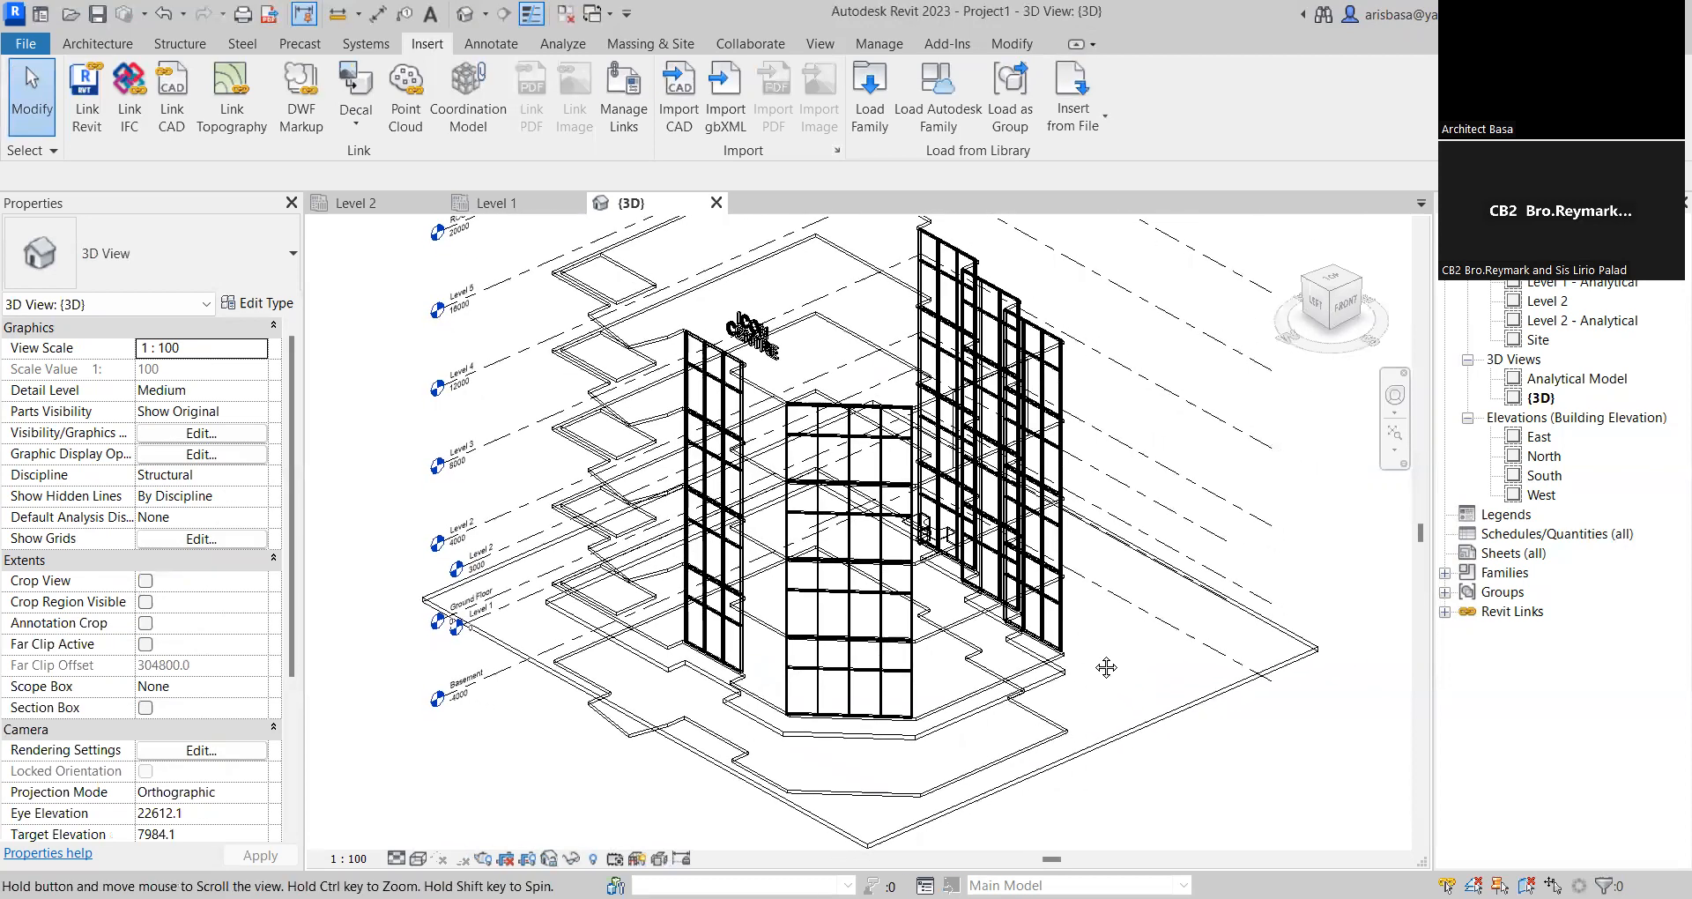
scroll(1102, 653, down, 2)
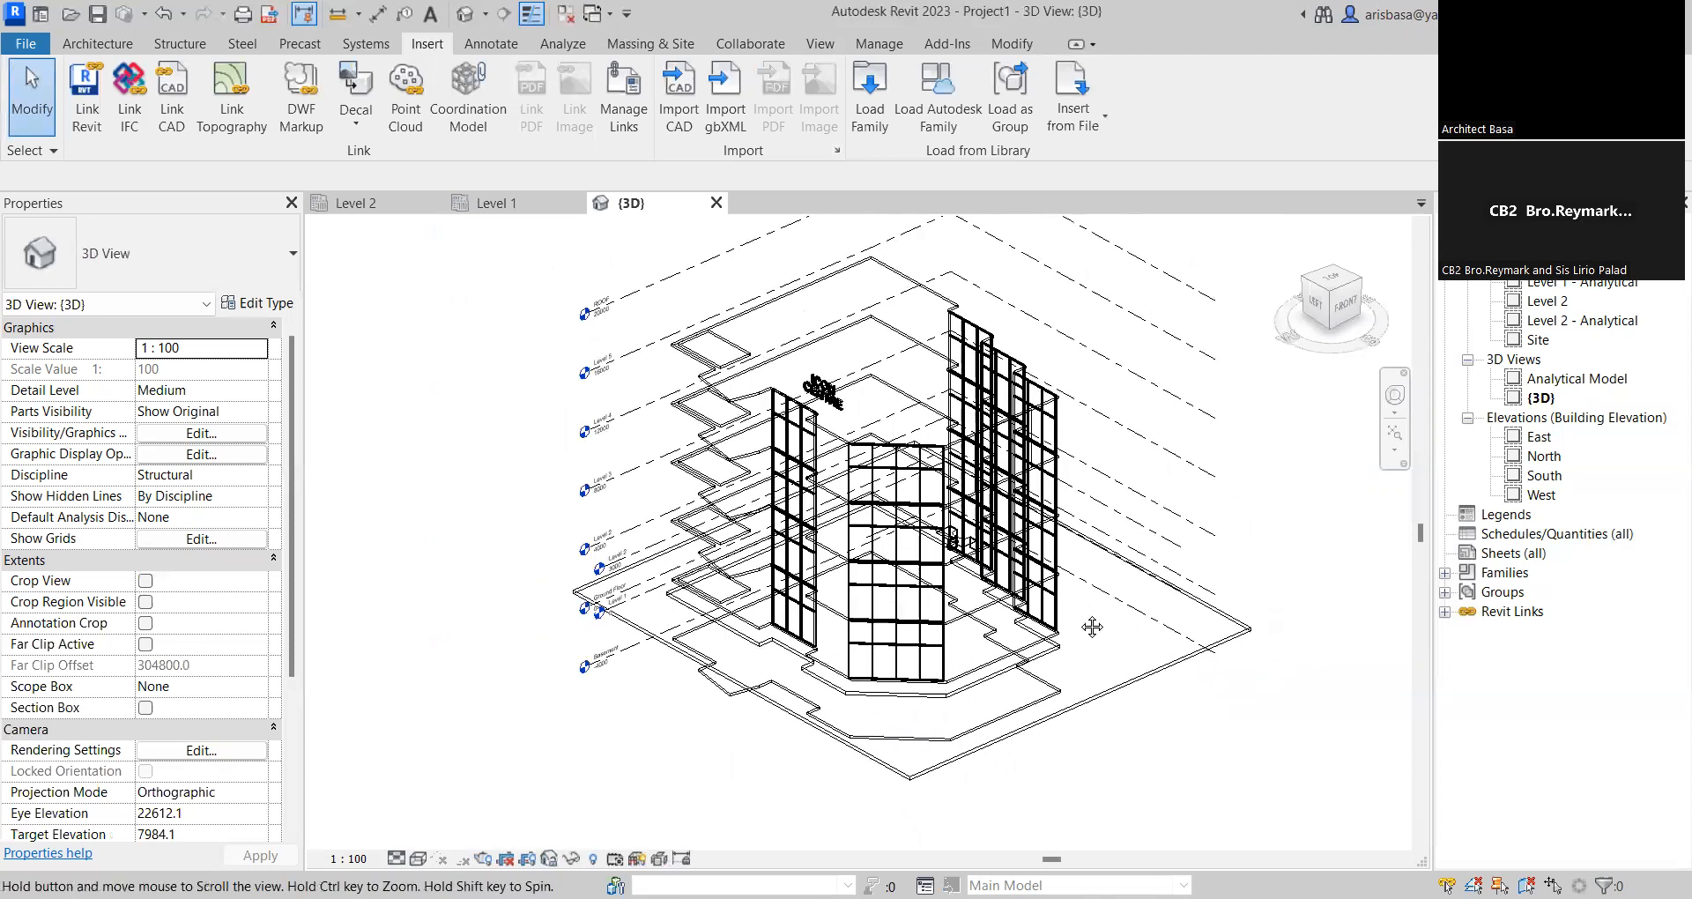
middle_drag(1093, 627, 1081, 608)
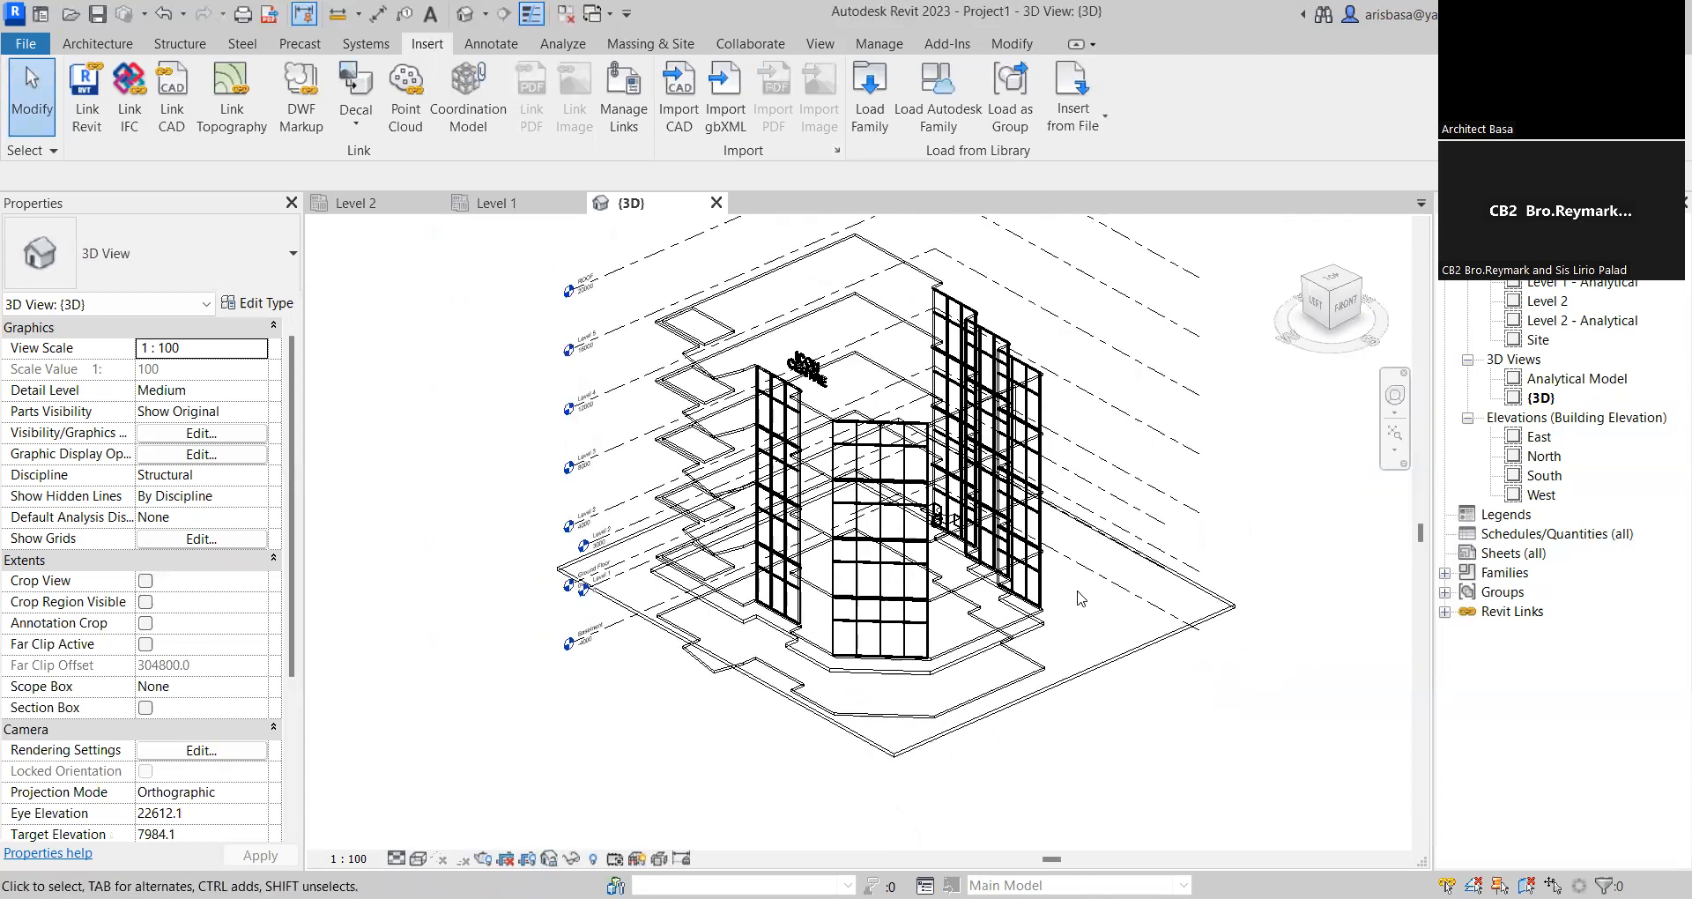
Turn on the Doors model category in the 3D view's Visibility/Graphic Overrides and accept the change
click(820, 44)
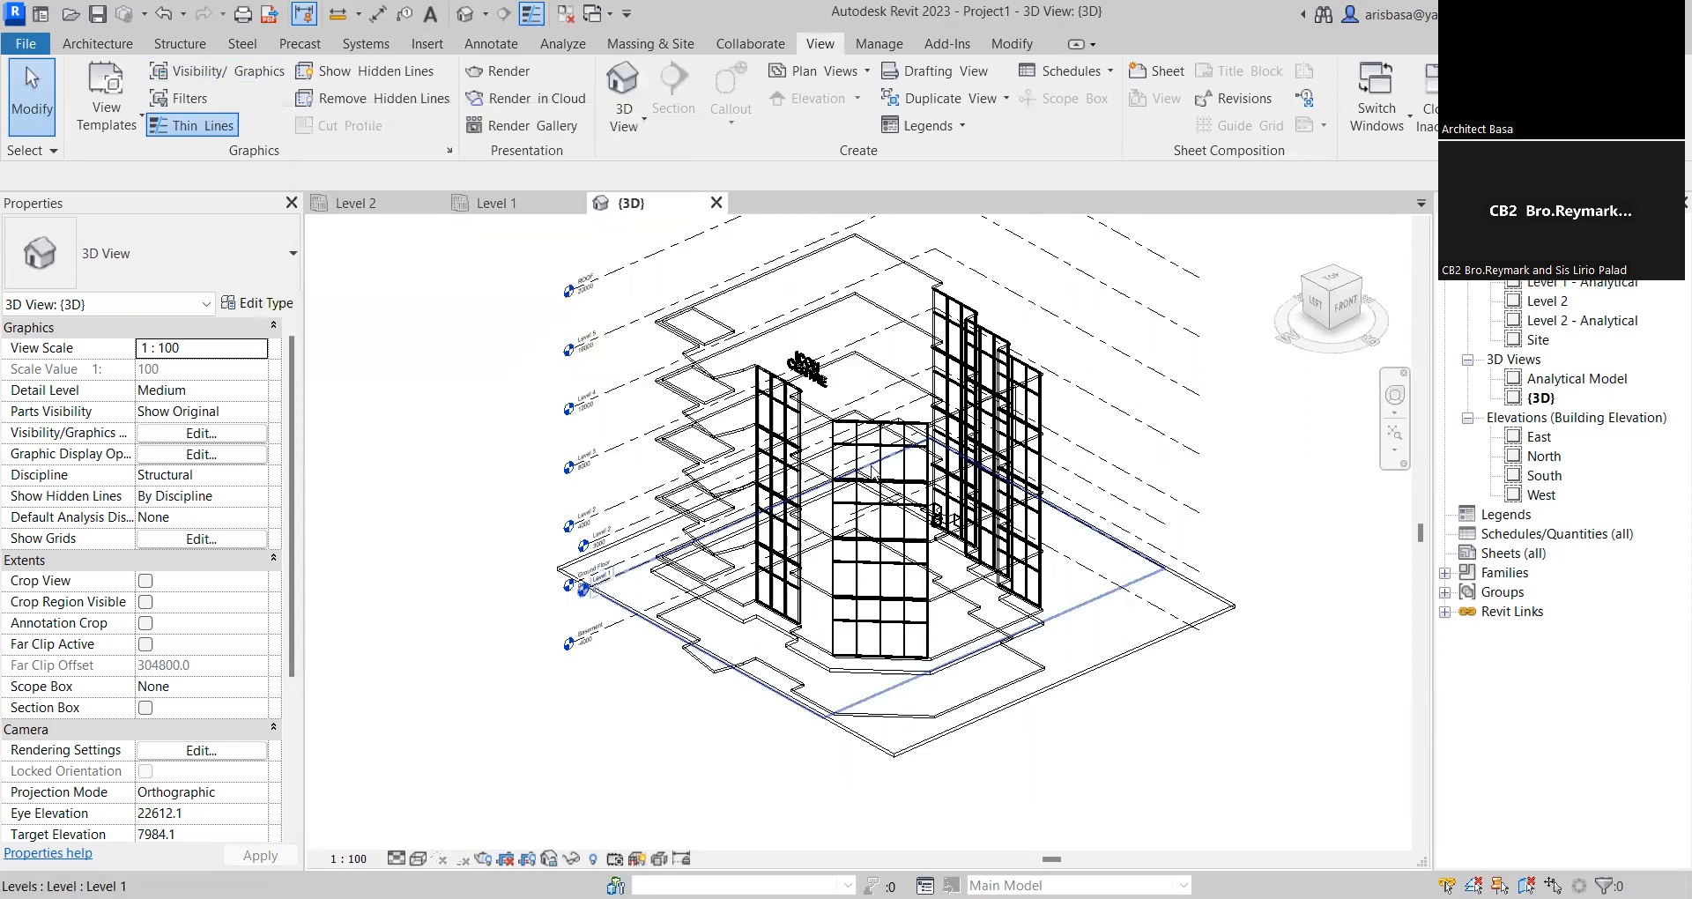
key(v)
key(g)
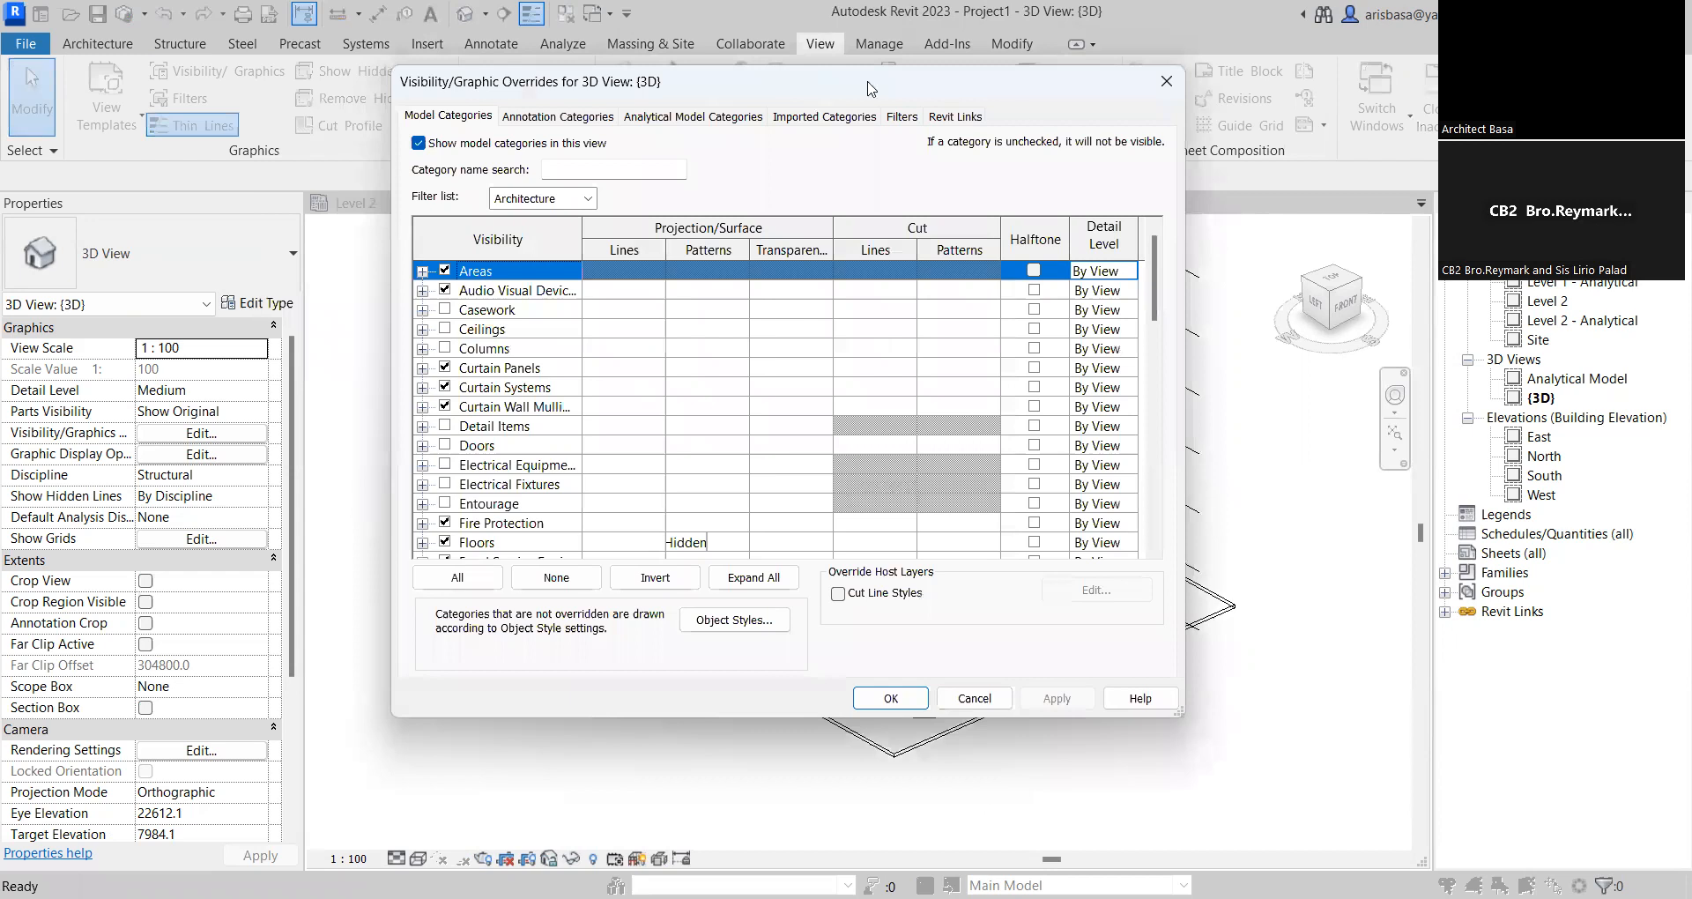
drag(872, 88, 944, 95)
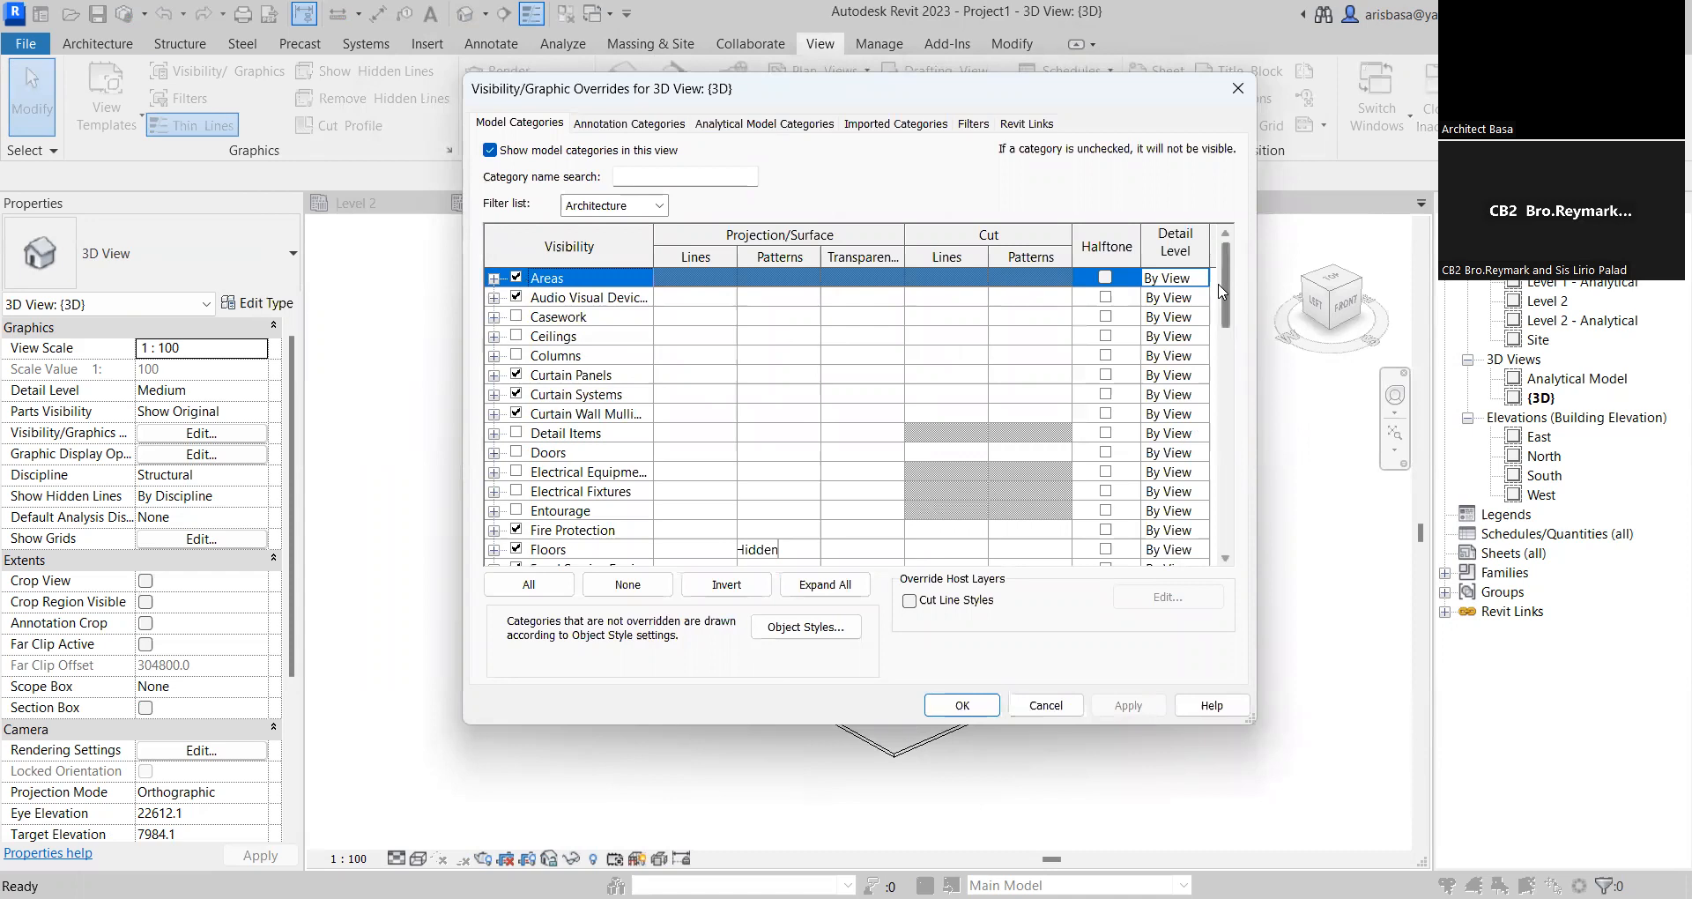
scroll(1230, 345, down, 1)
scroll(1228, 351, down, 6)
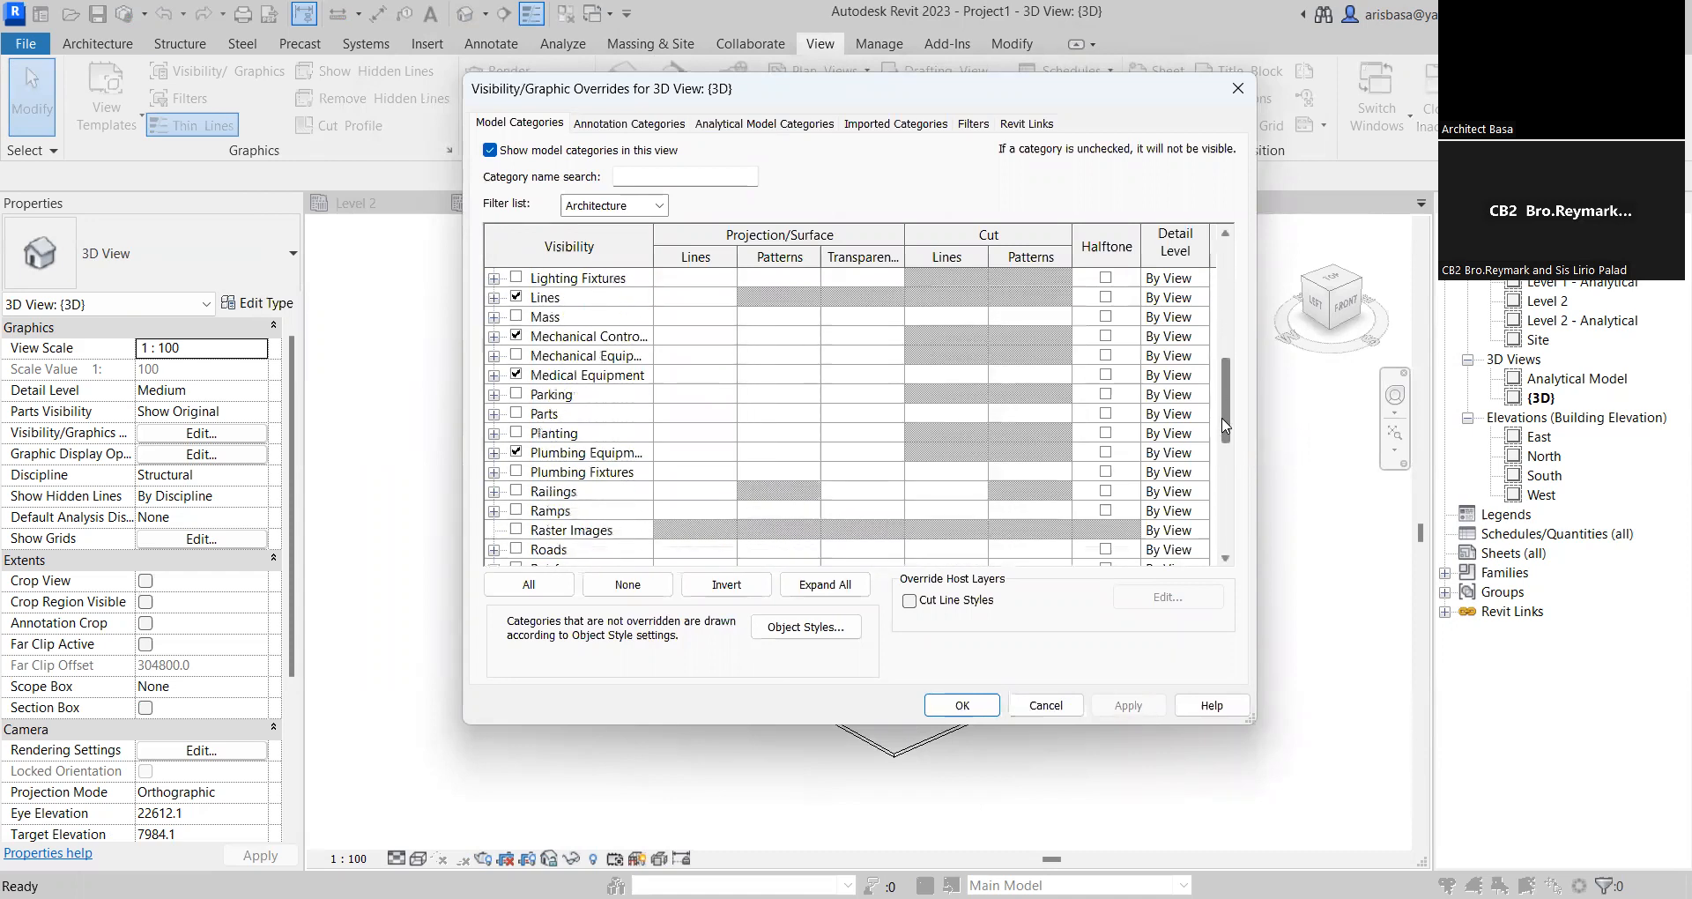
scroll(1222, 363, up, 5)
scroll(1220, 367, up, 2)
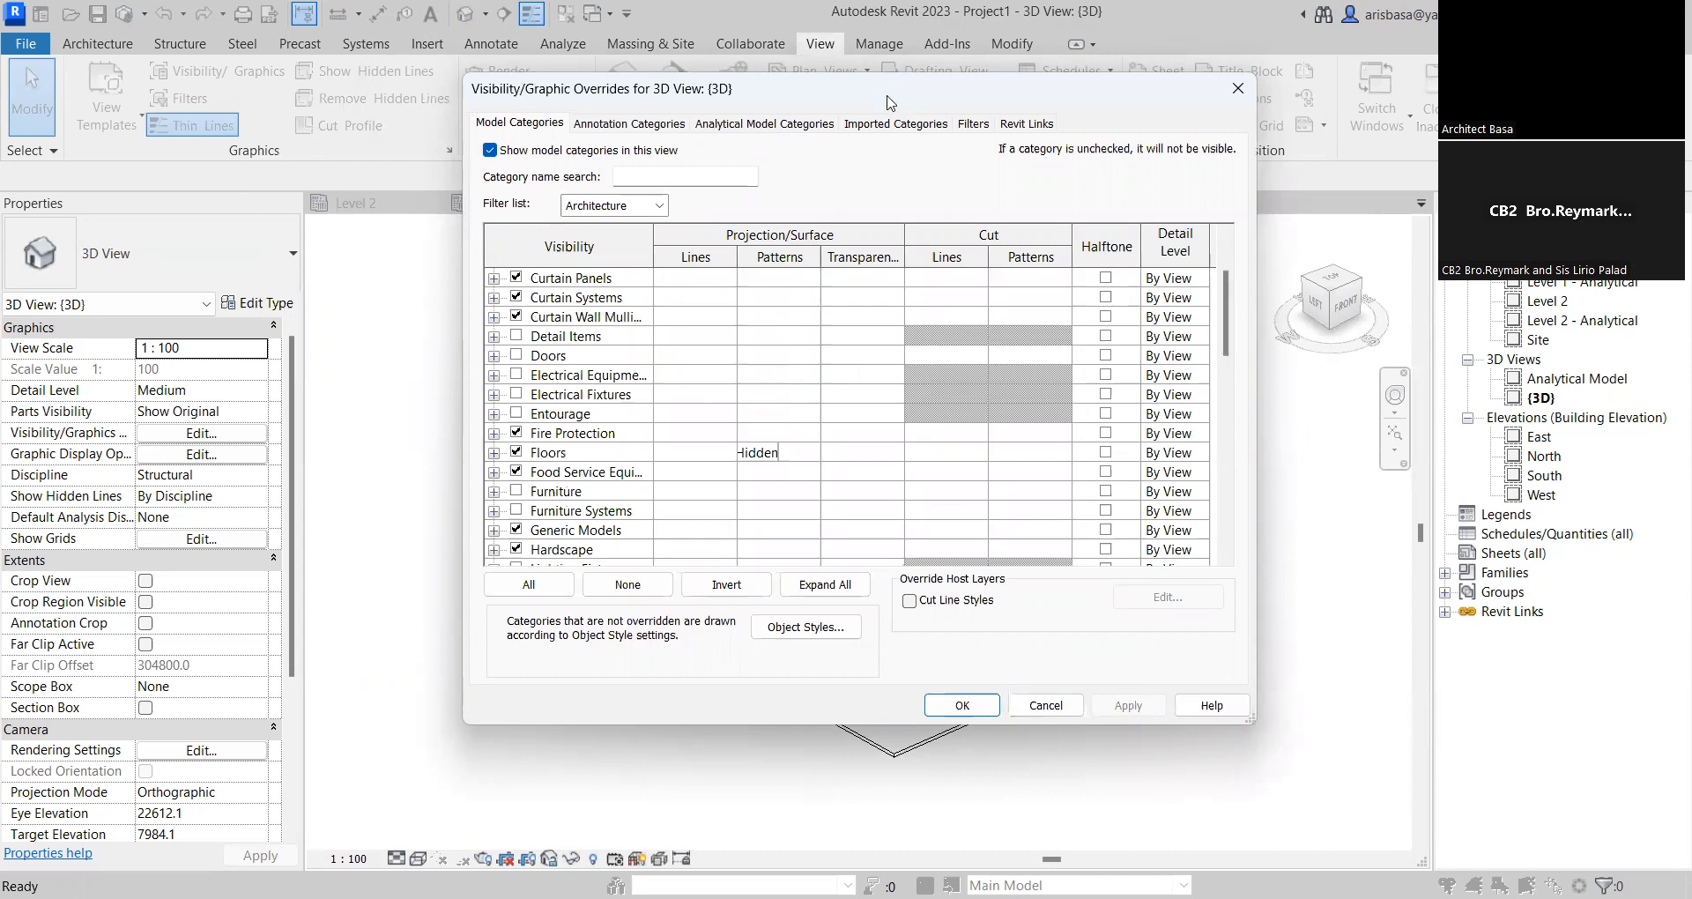
drag(888, 103, 1329, 136)
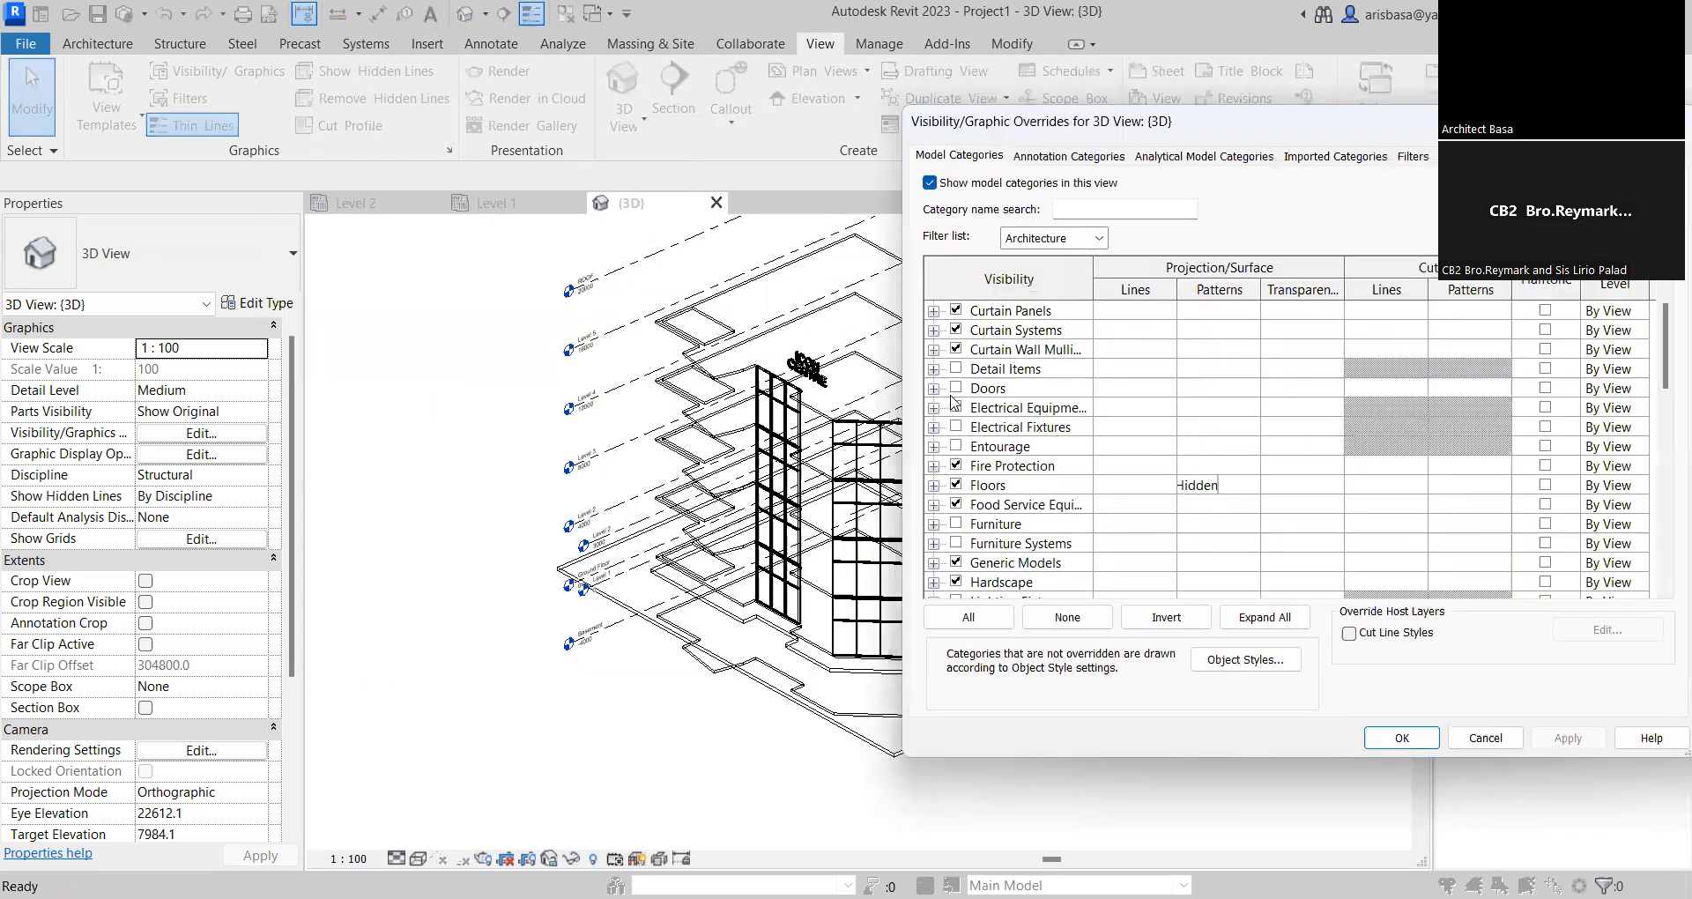
click(956, 388)
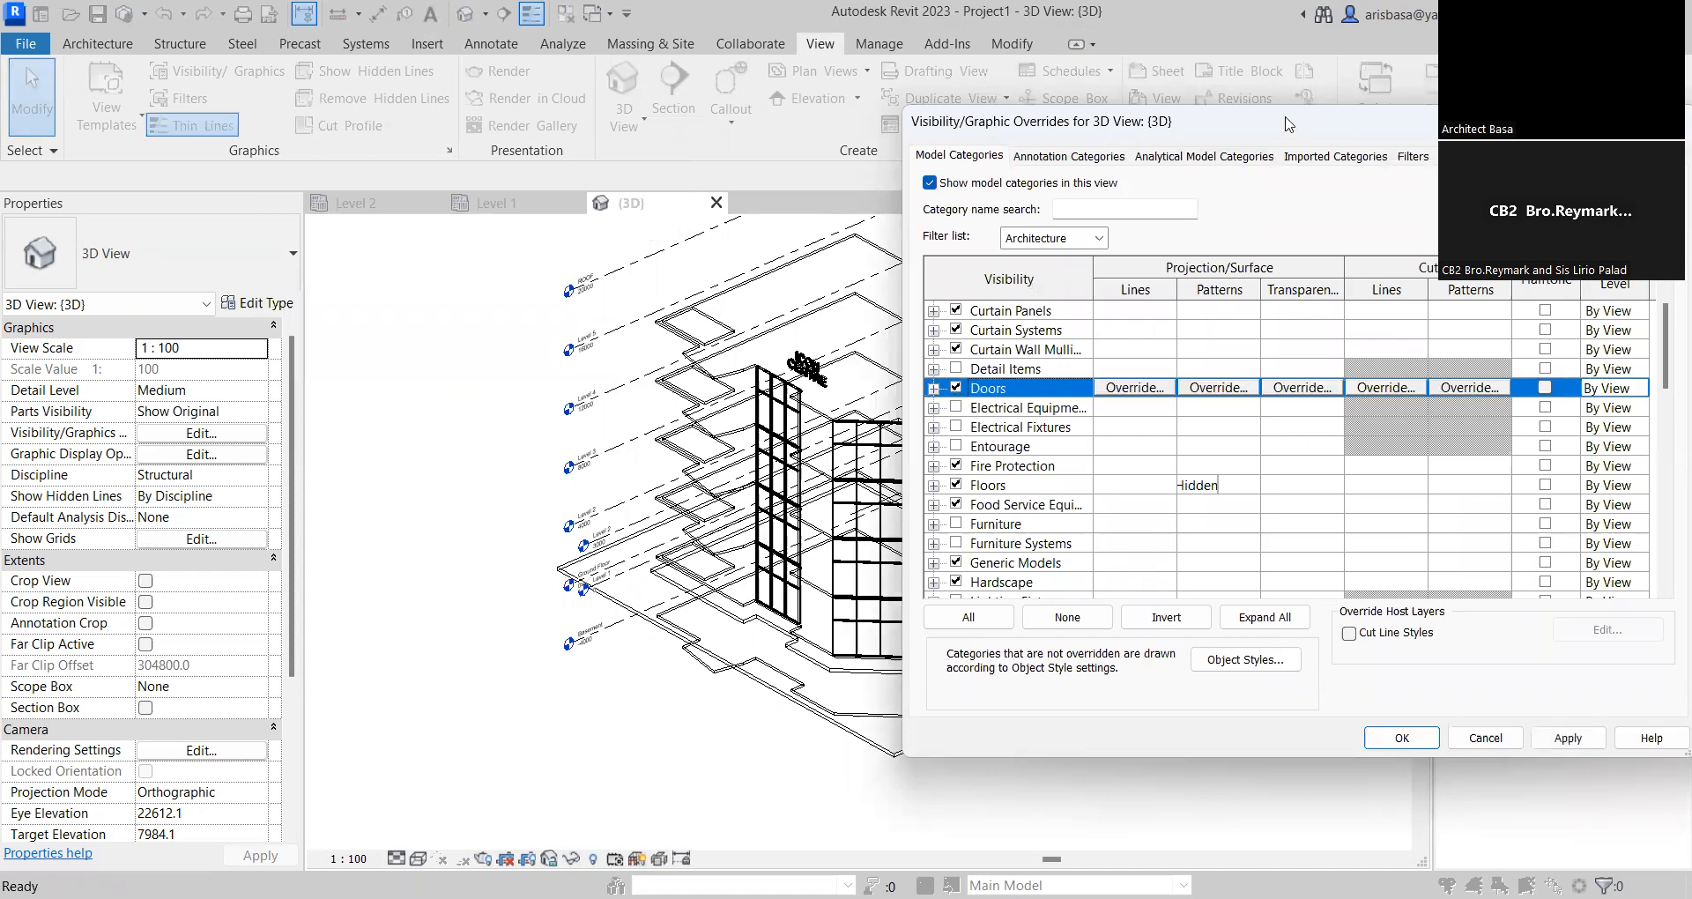
drag(1287, 124, 837, 54)
click(960, 672)
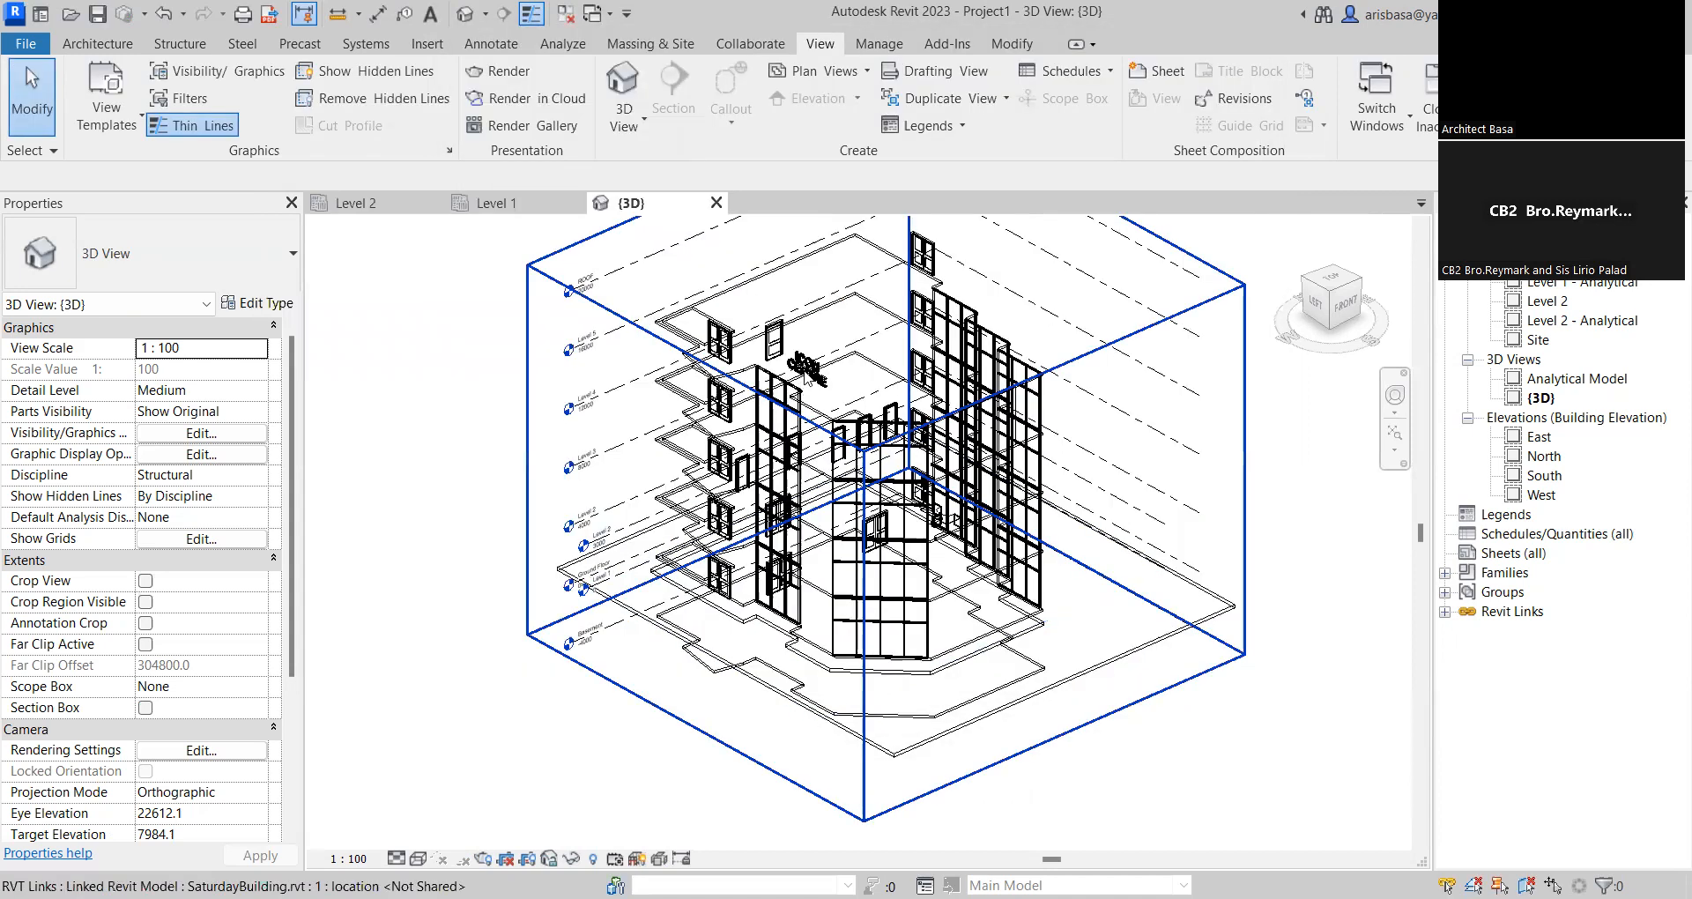
Examine the doors of the linked SaturdayBuilding model up close in the 3D view
scroll(806, 380, up, 5)
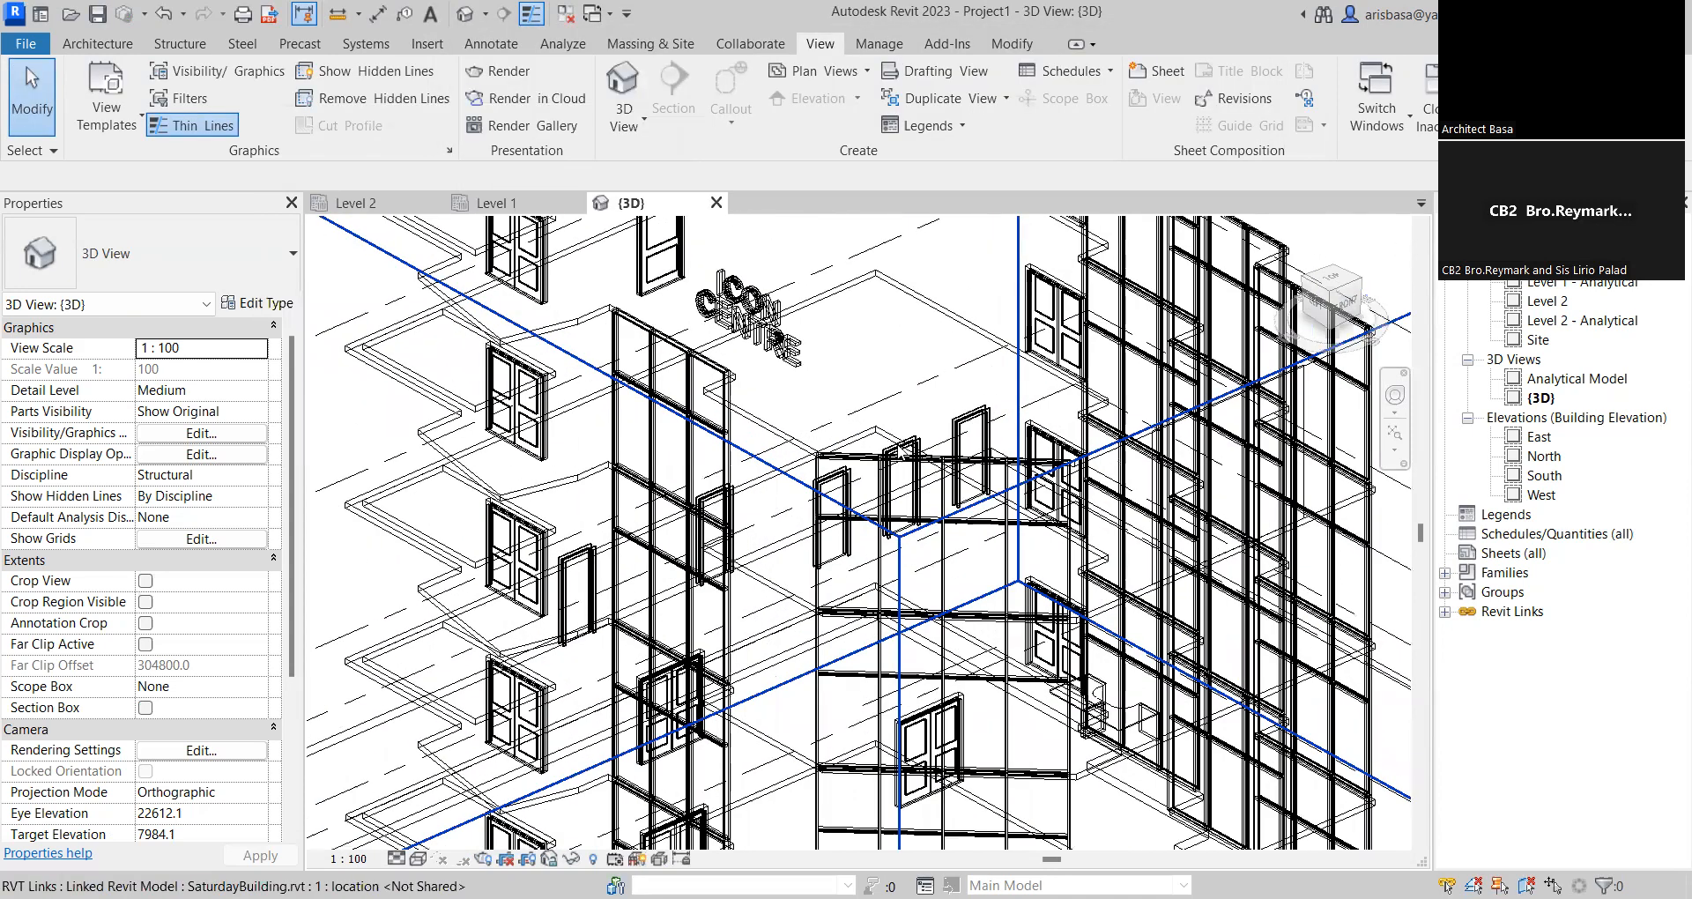
scroll(902, 449, down, 4)
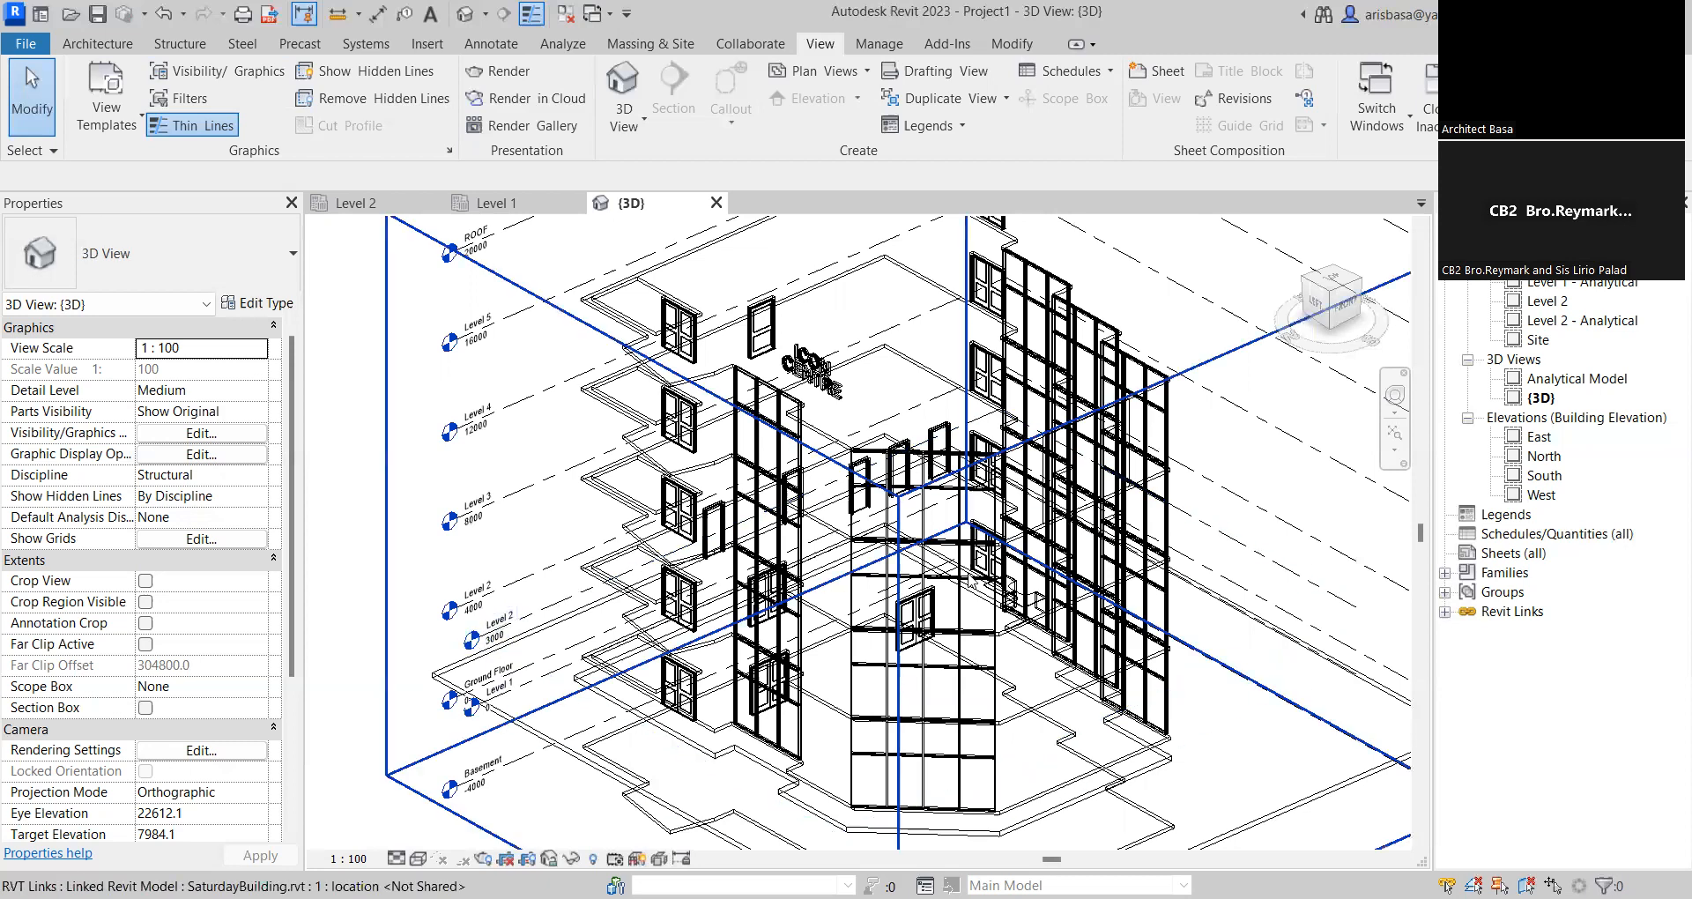
middle_drag(782, 617, 750, 601)
scroll(892, 375, up, 3)
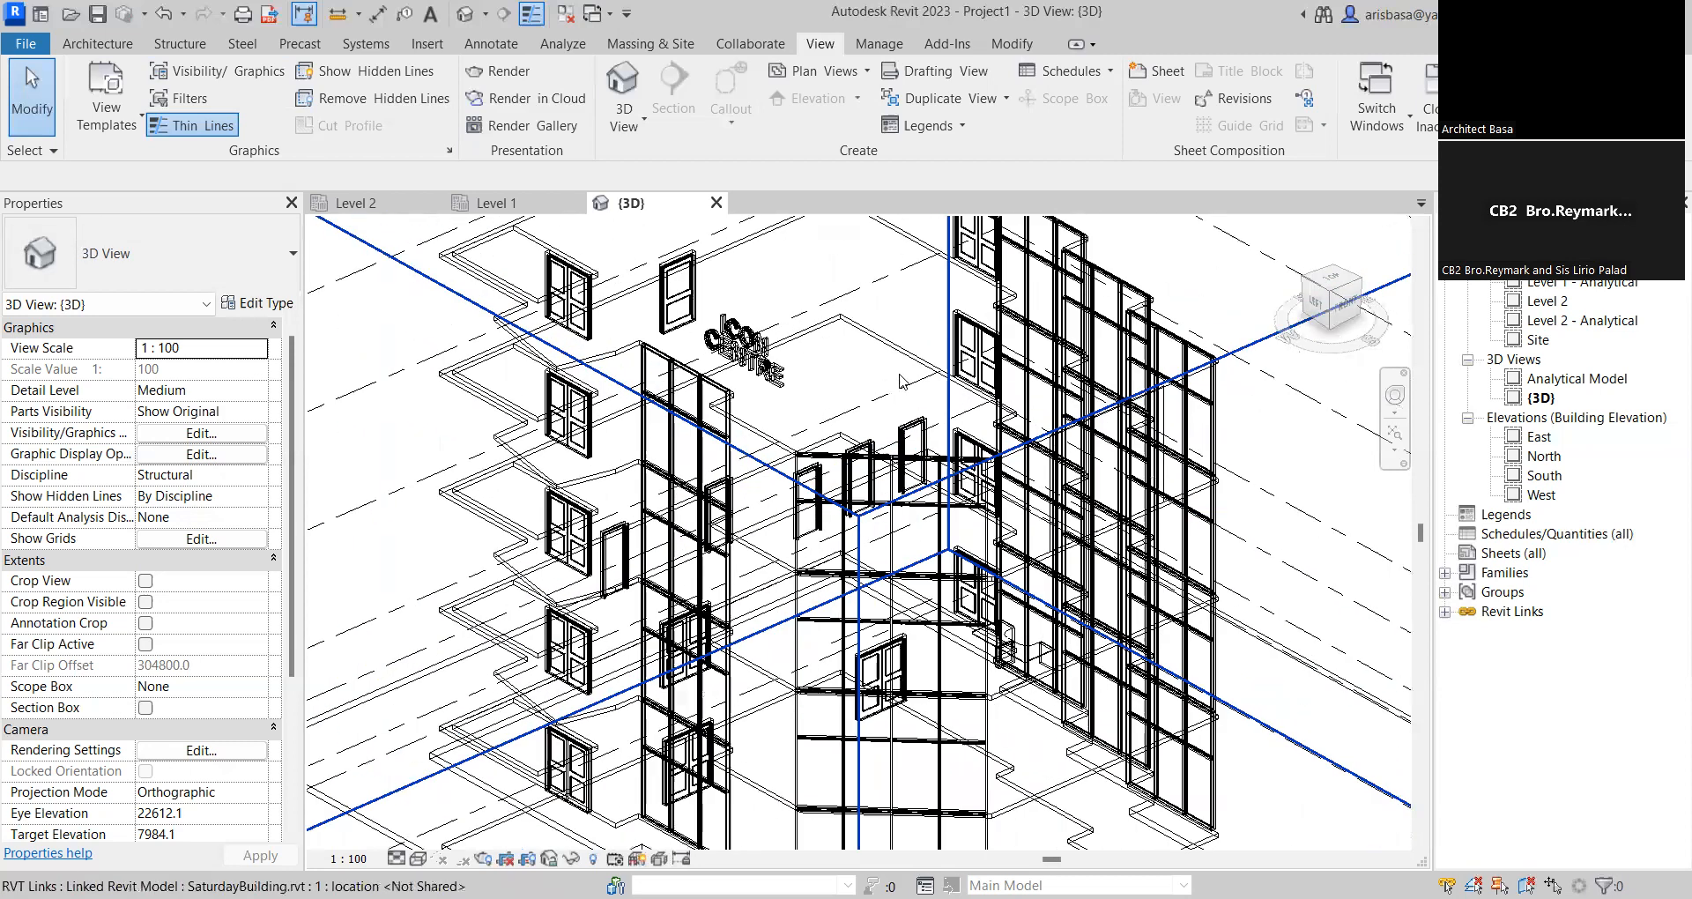
scroll(890, 440, up, 3)
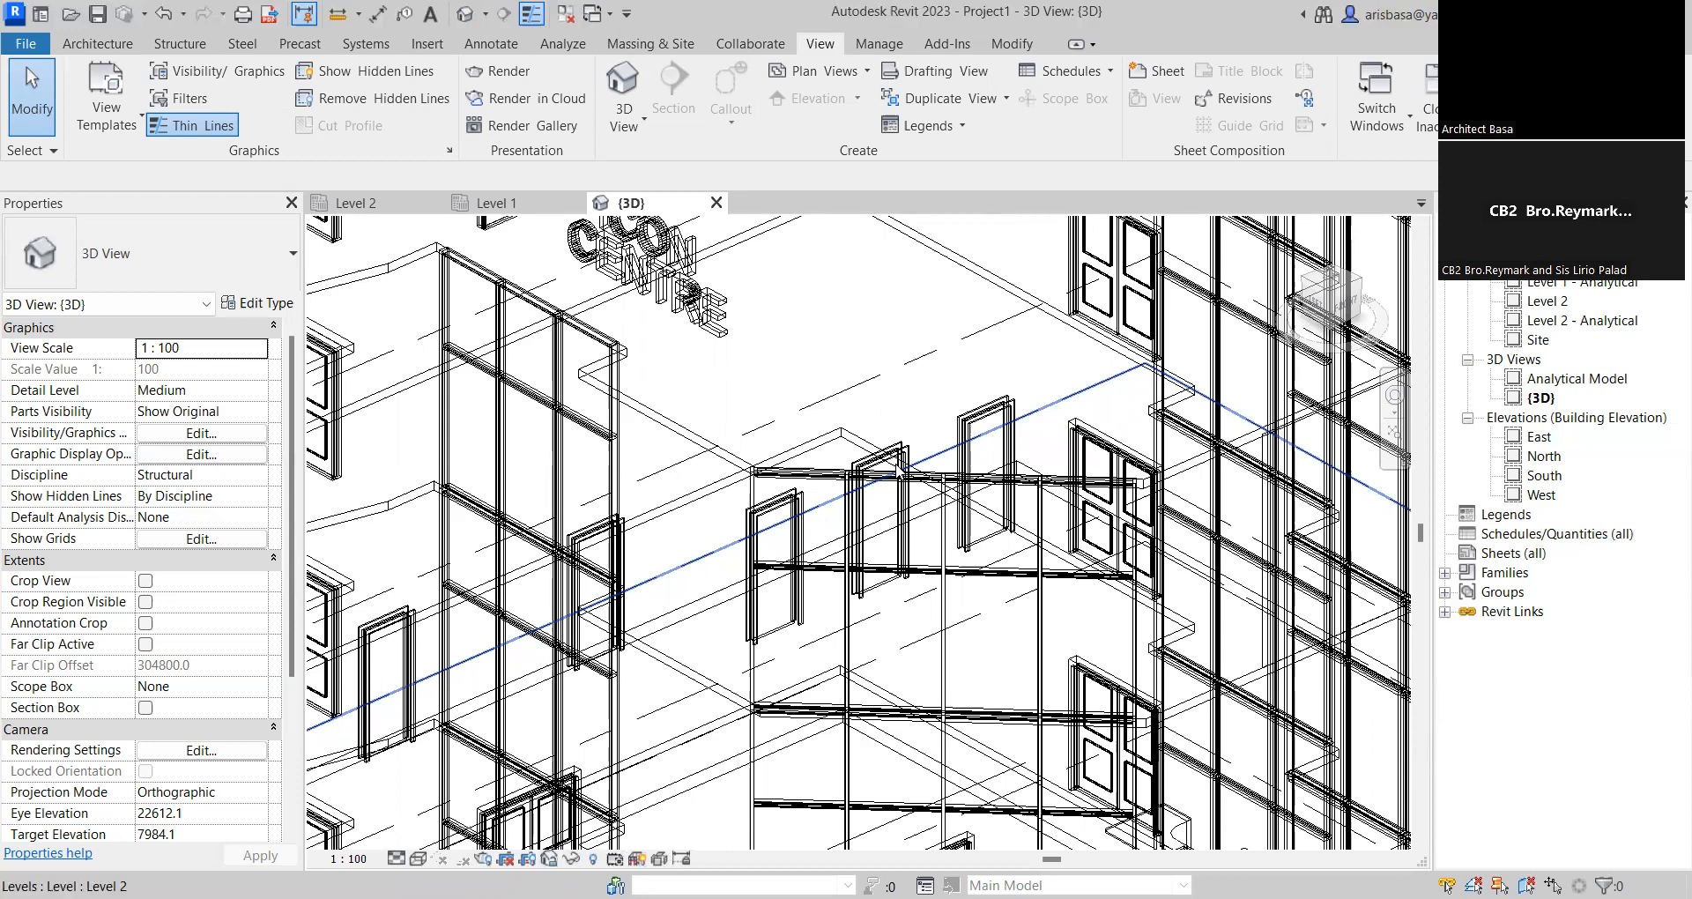
View the linked building in the Level 1 structural plan and check that plan's model category visibility without changing it
click(496, 204)
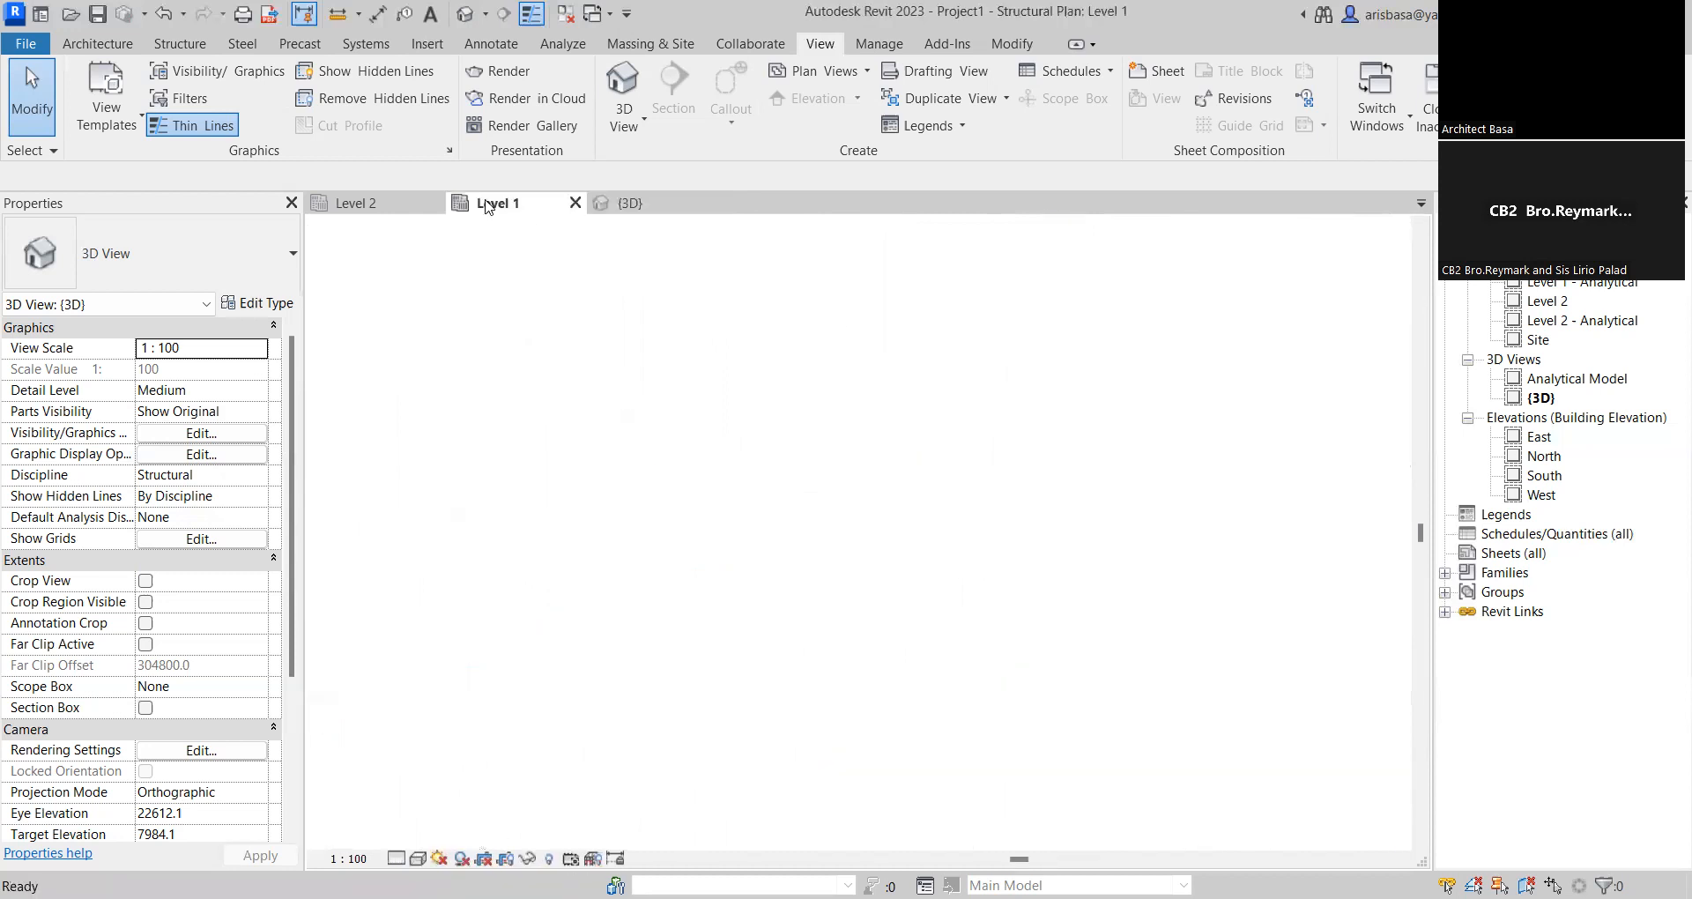
scroll(838, 480, up, 4)
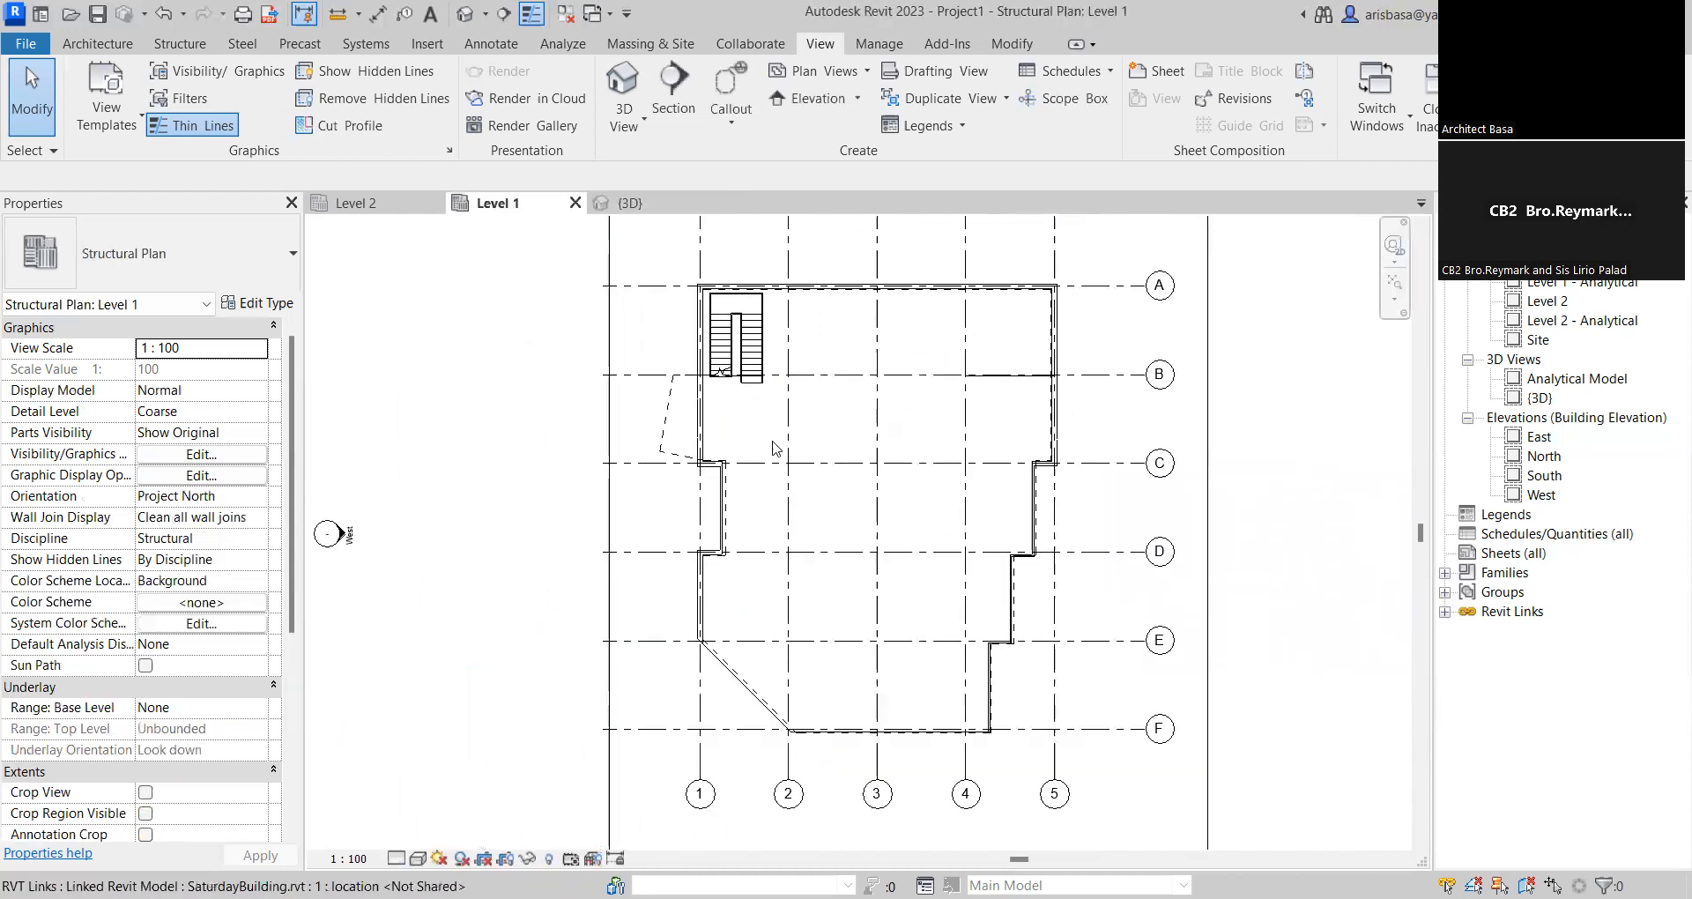
middle_drag(904, 551, 886, 524)
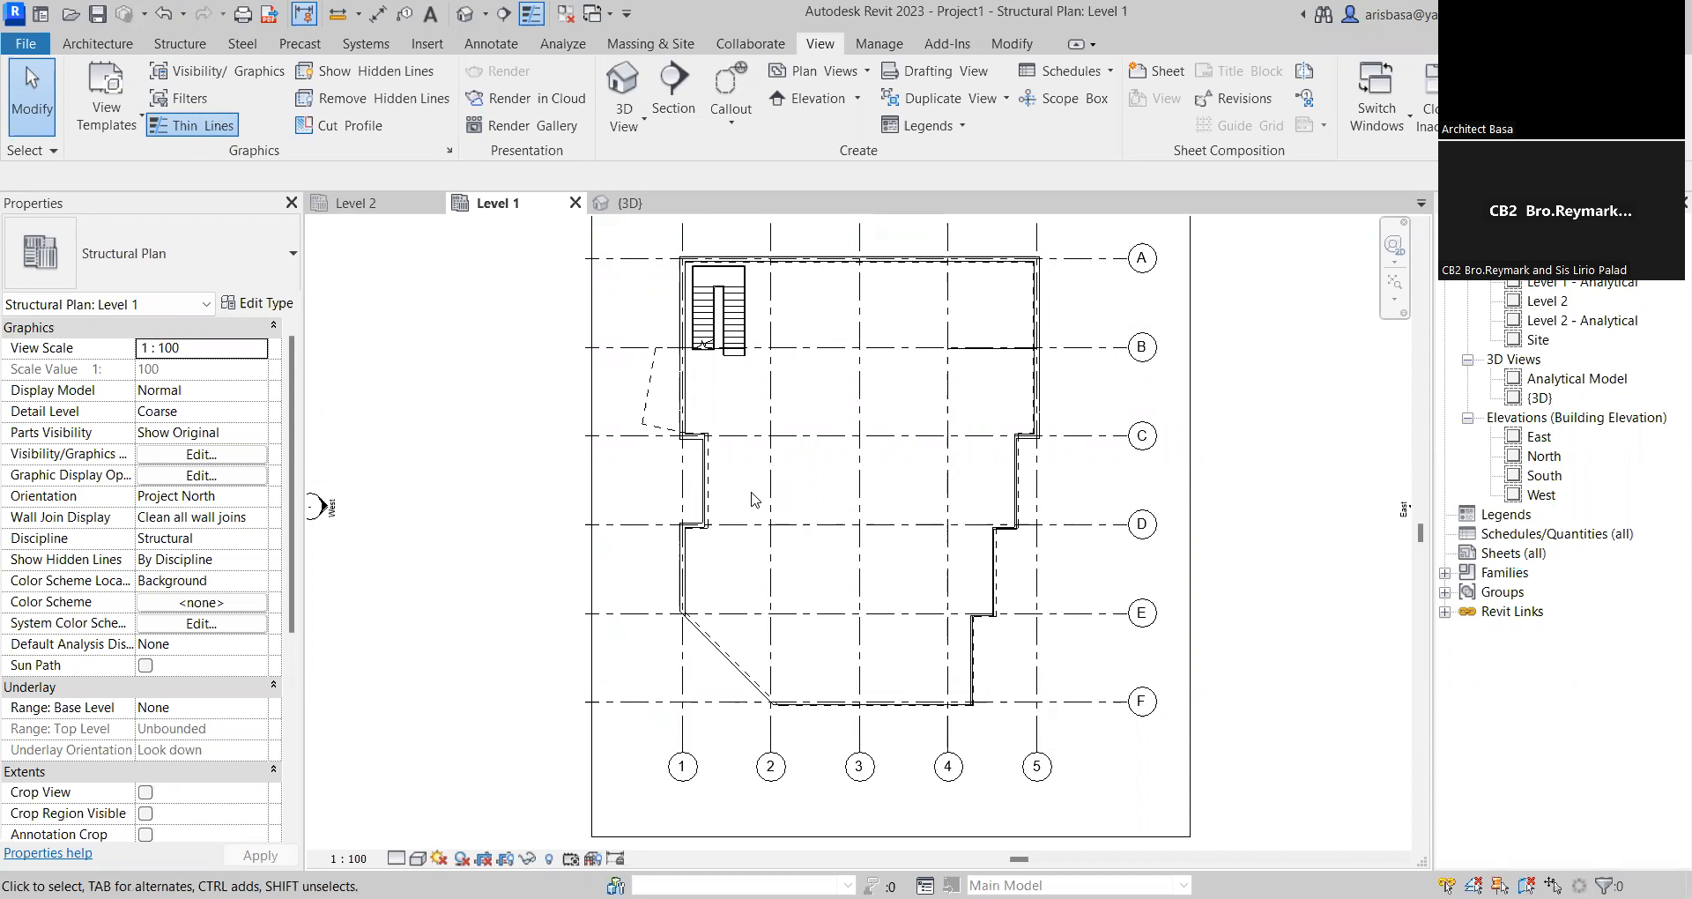
key(v)
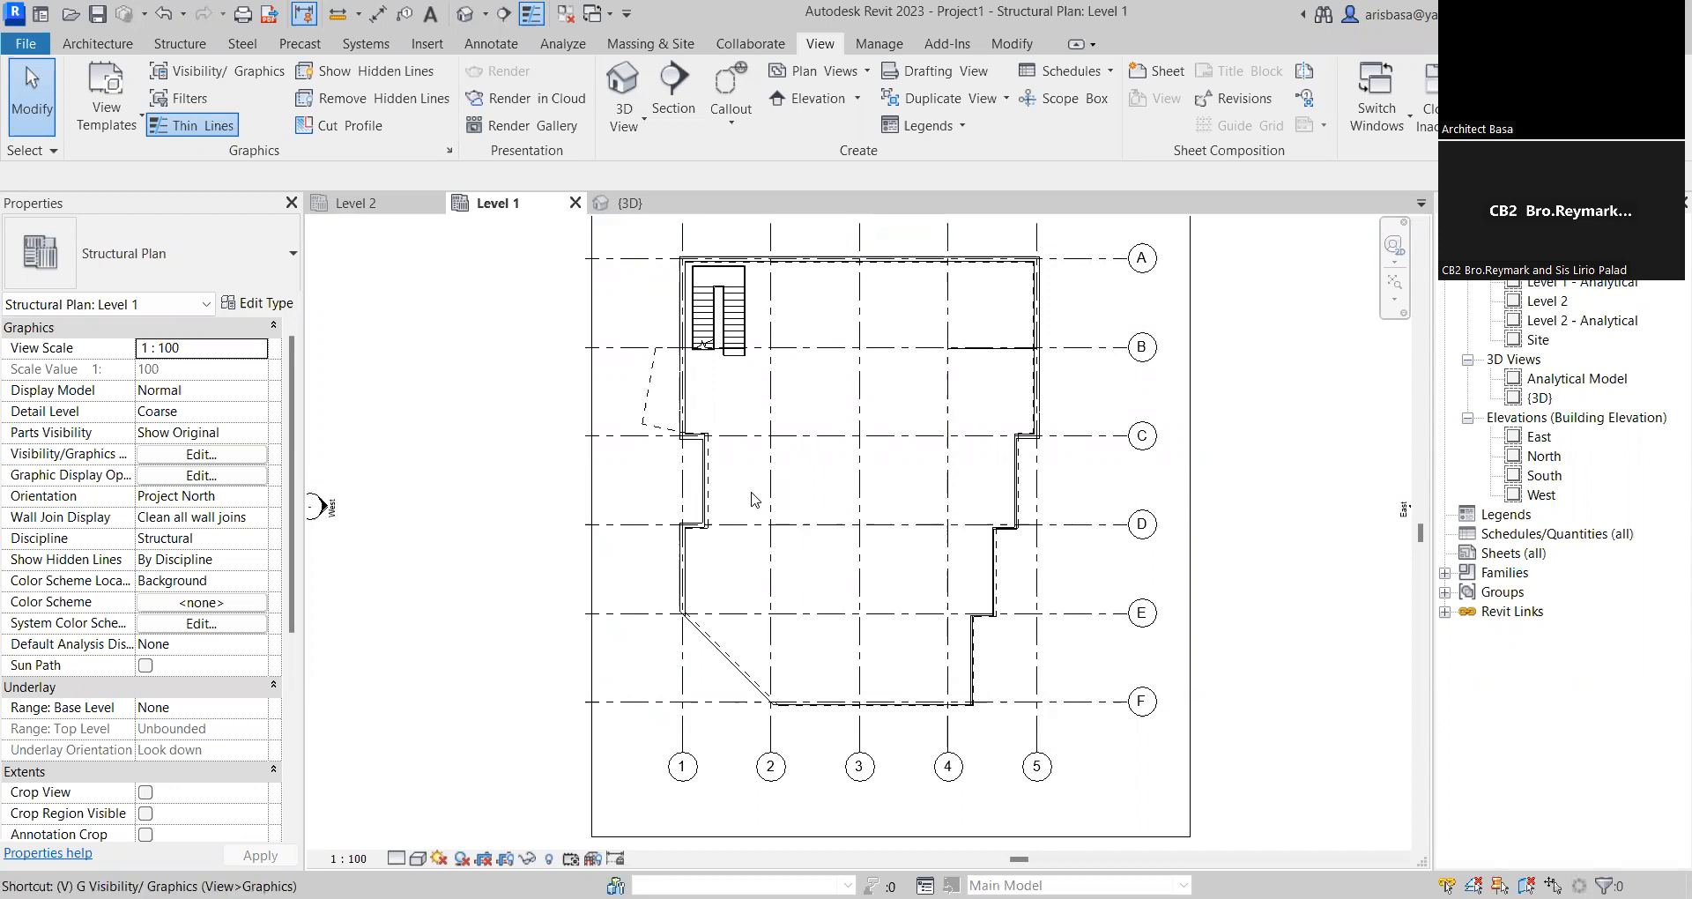
key(g)
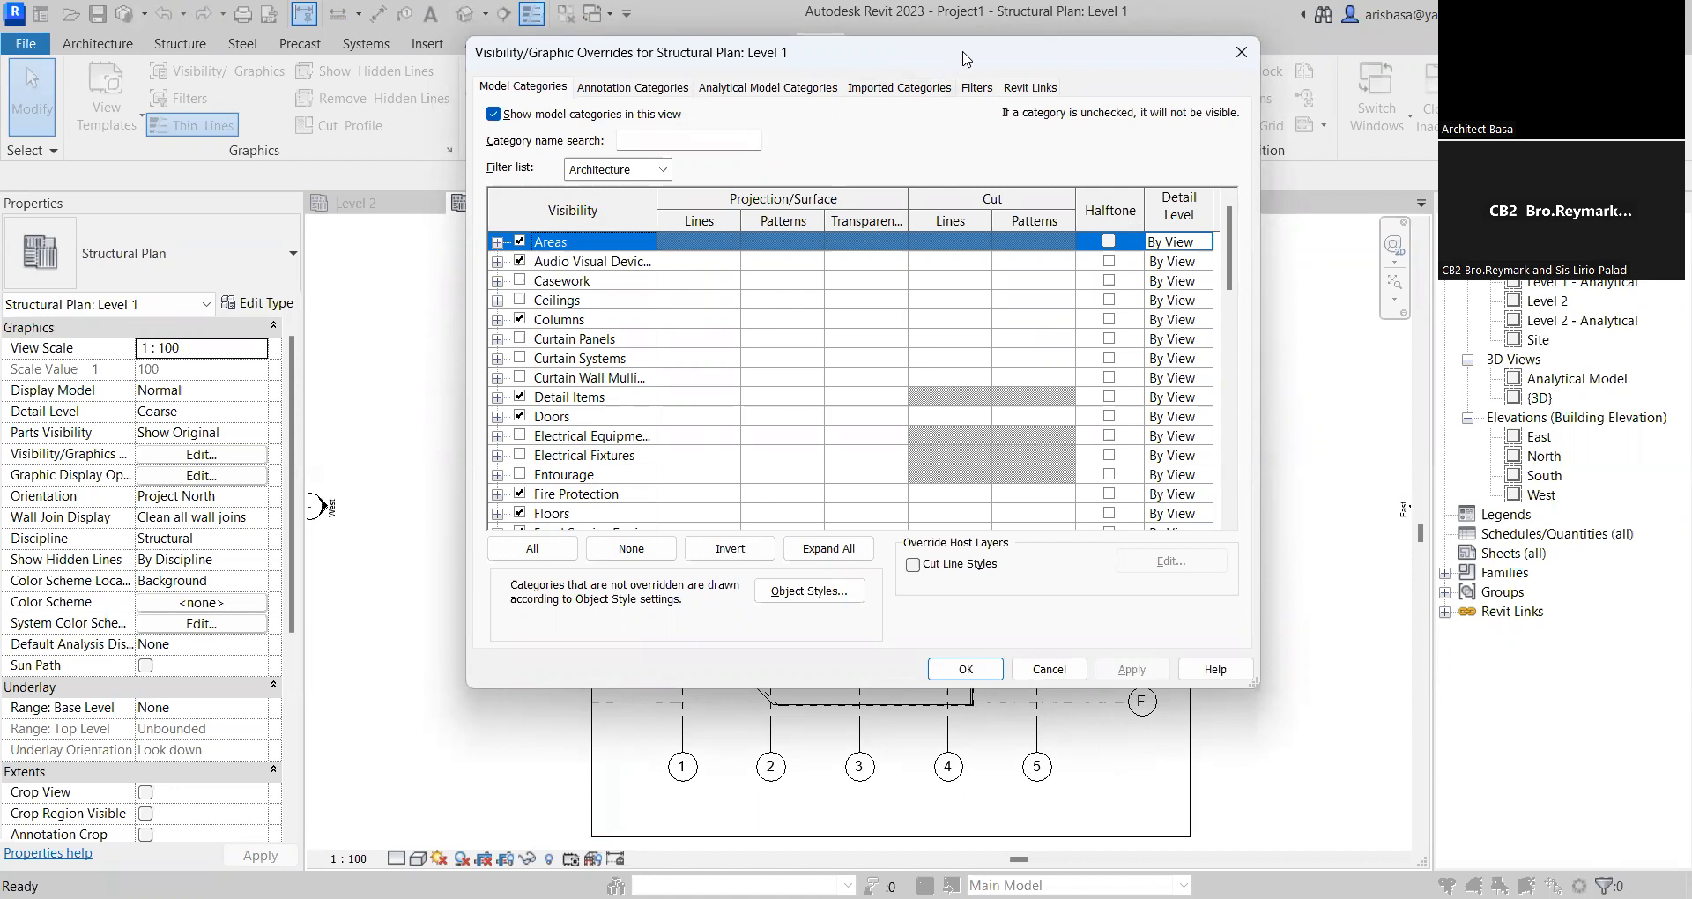
drag(967, 59, 984, 126)
click(1256, 127)
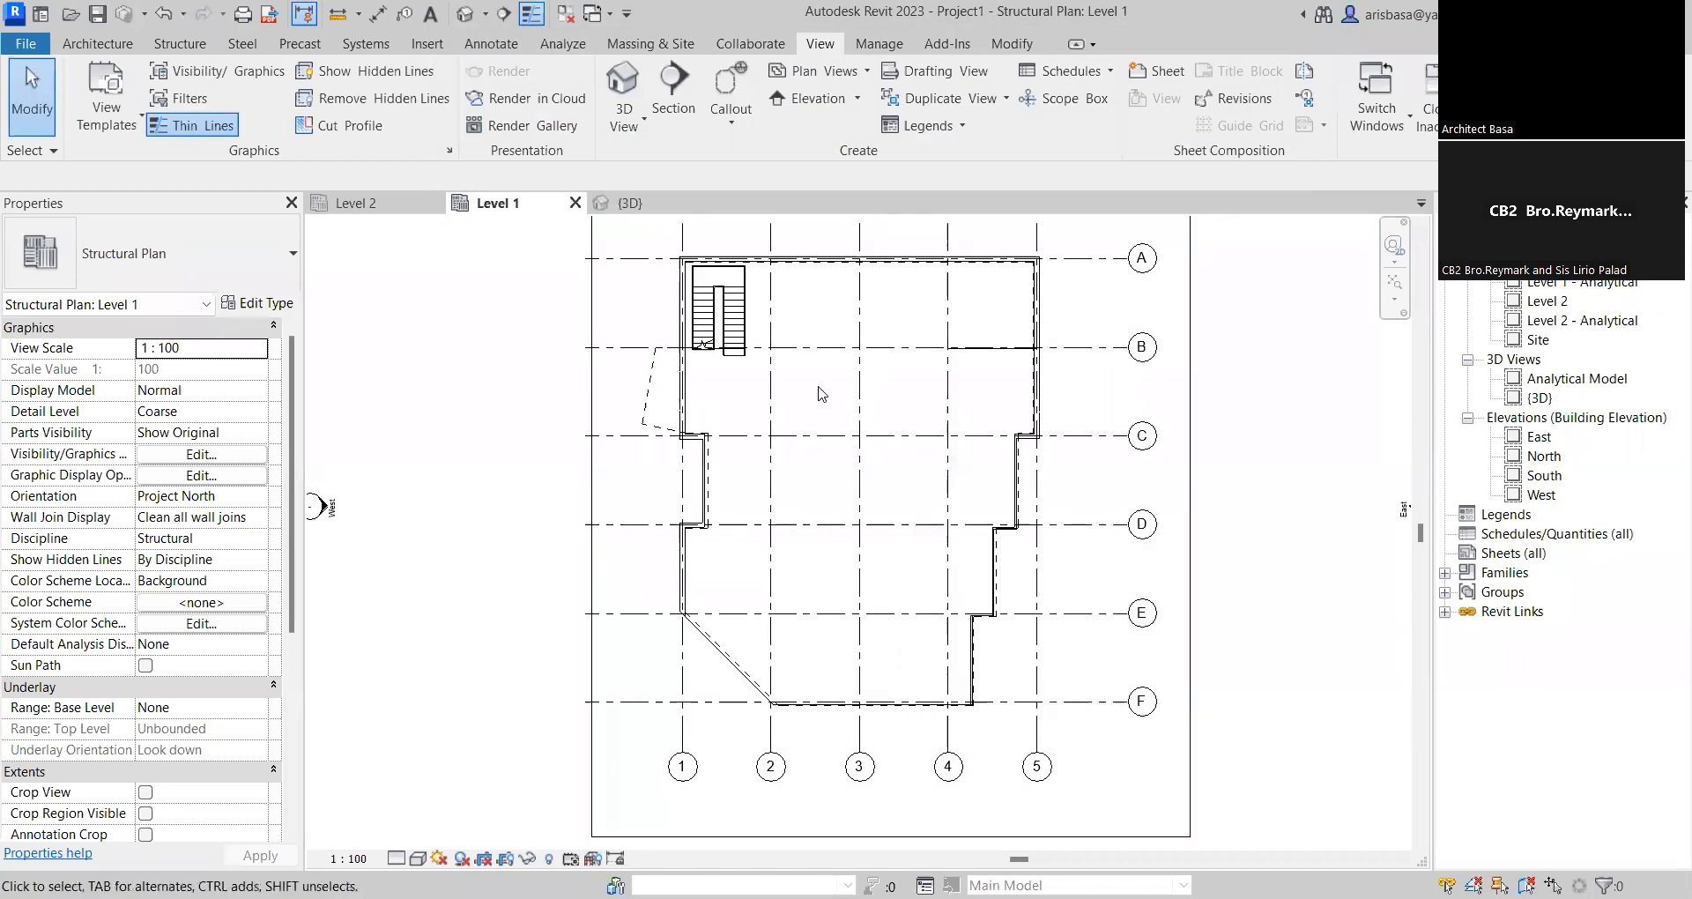
View the Level 2 structural plan and check its Visibility/Graphic Overrides without changing them
click(384, 208)
scroll(802, 476, up, 3)
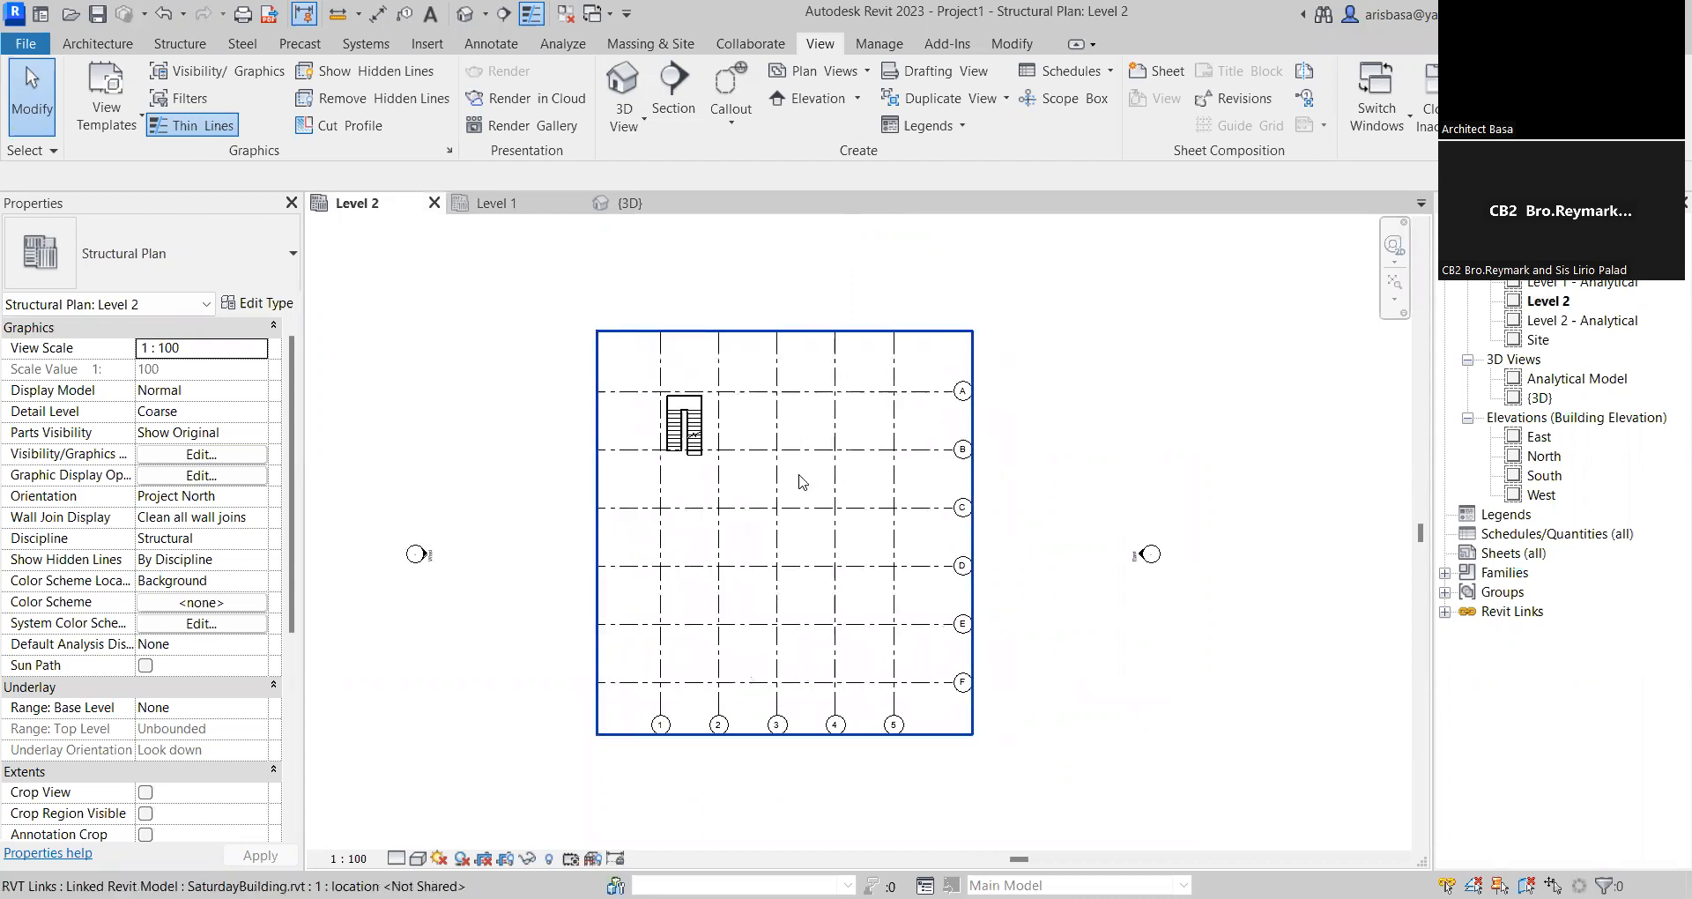
key(v)
key(g)
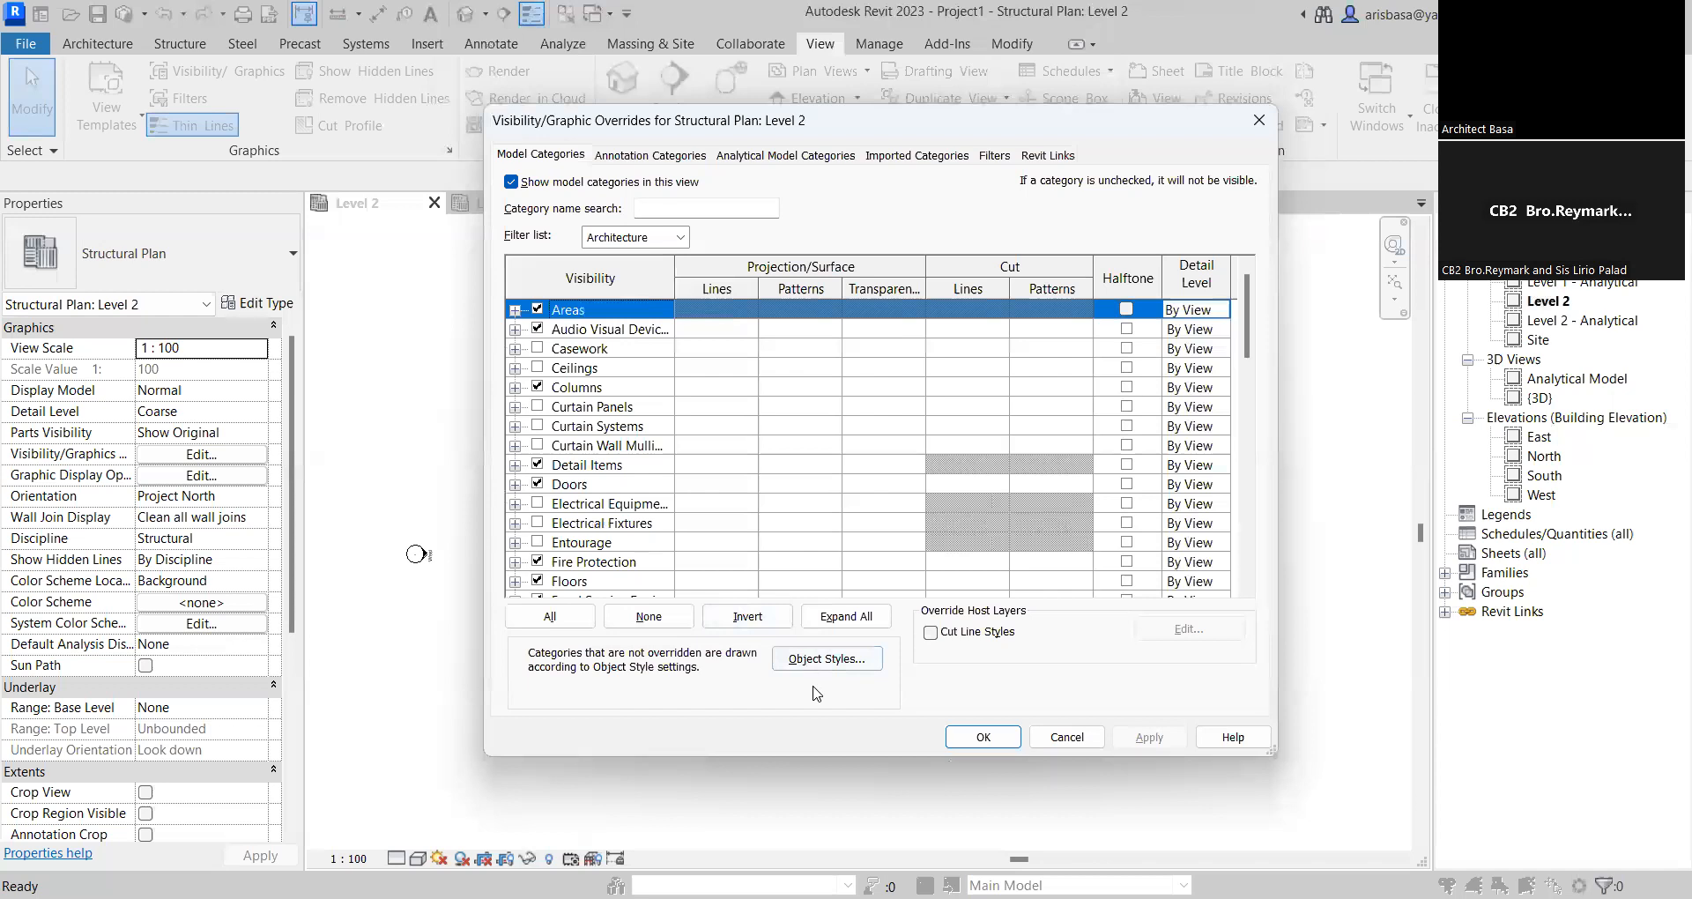
click(1259, 124)
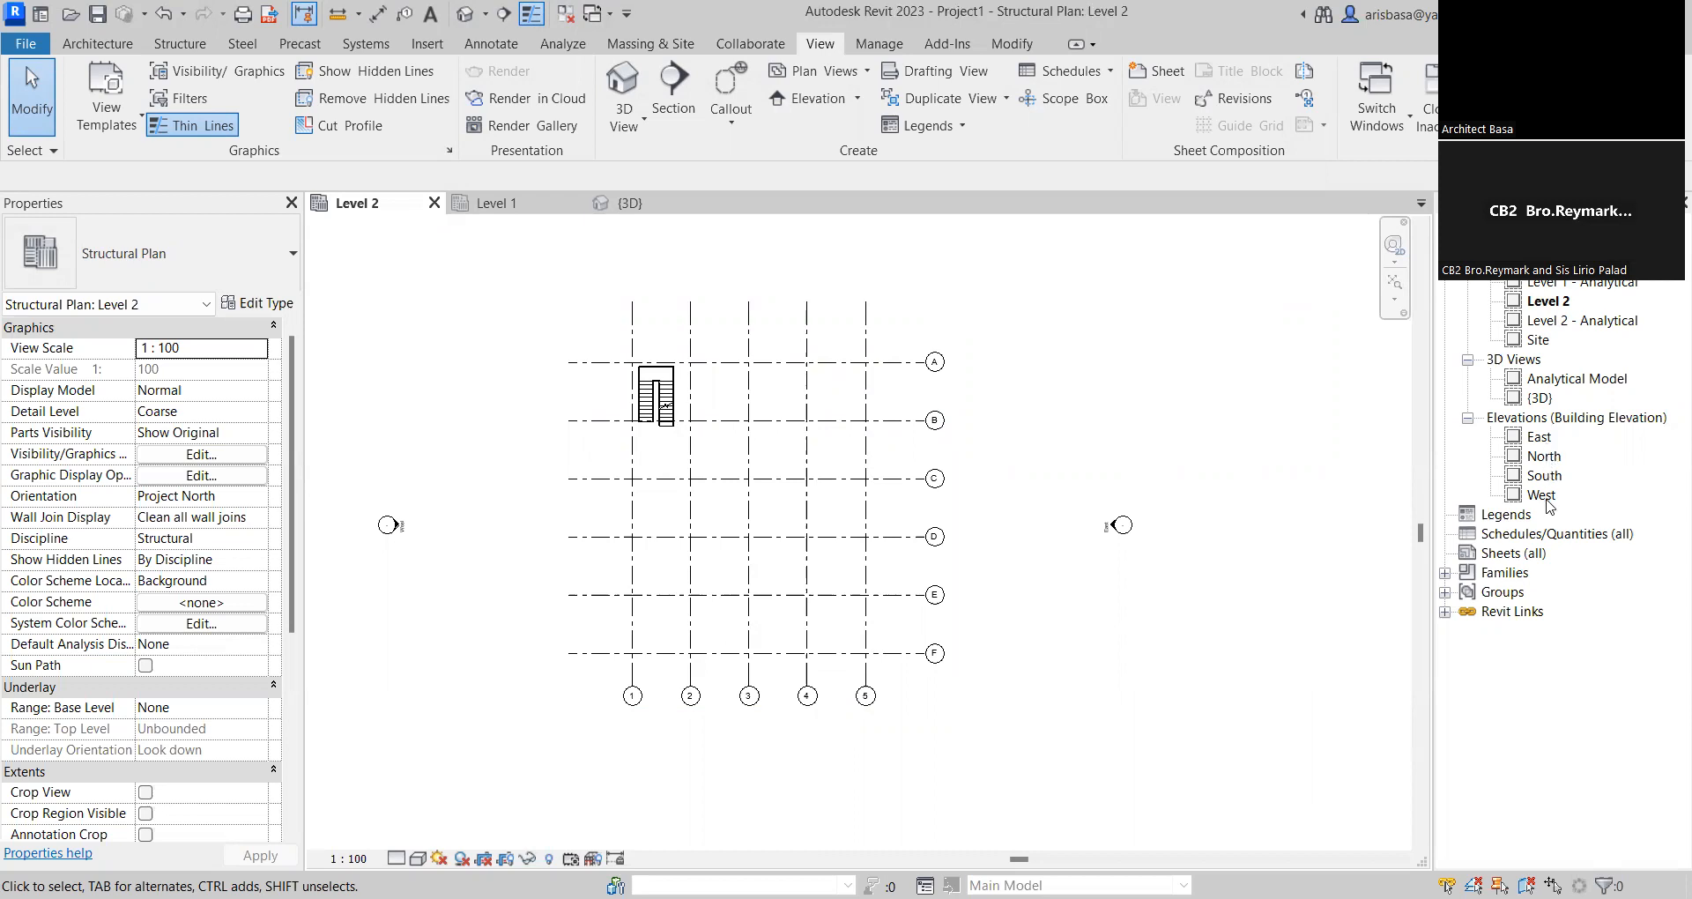
Open the East elevation and review which model categories are switched on in its Visibility/Graphic Overrides
double_click(1539, 438)
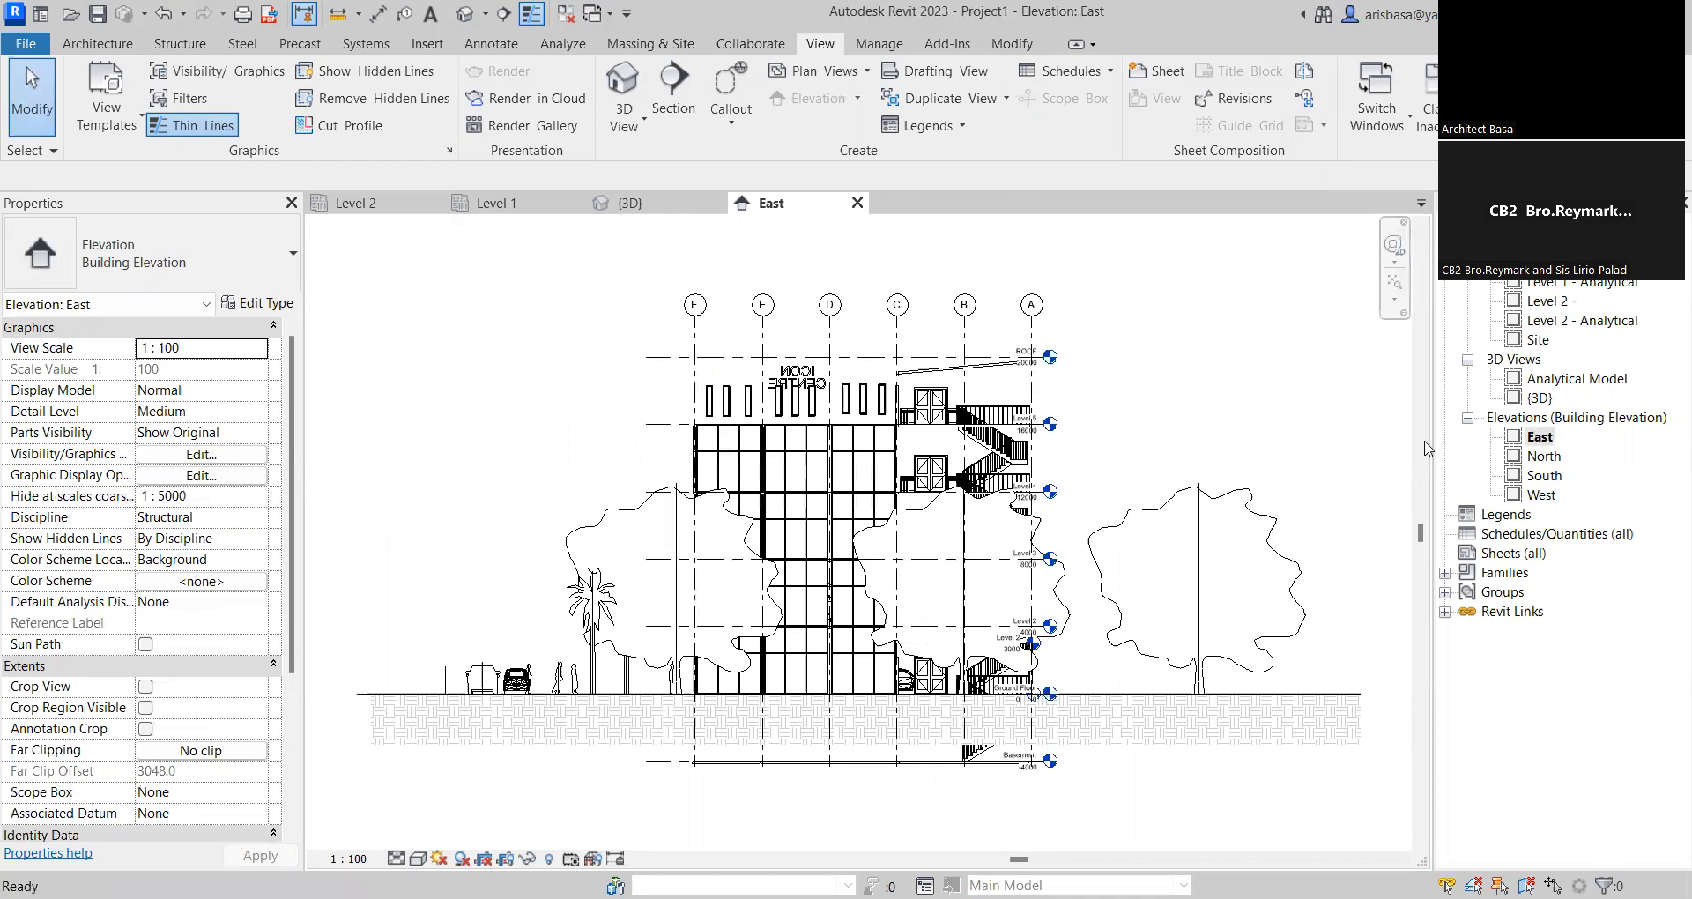
middle_drag(1375, 445, 1281, 439)
middle_drag(1429, 448, 1428, 446)
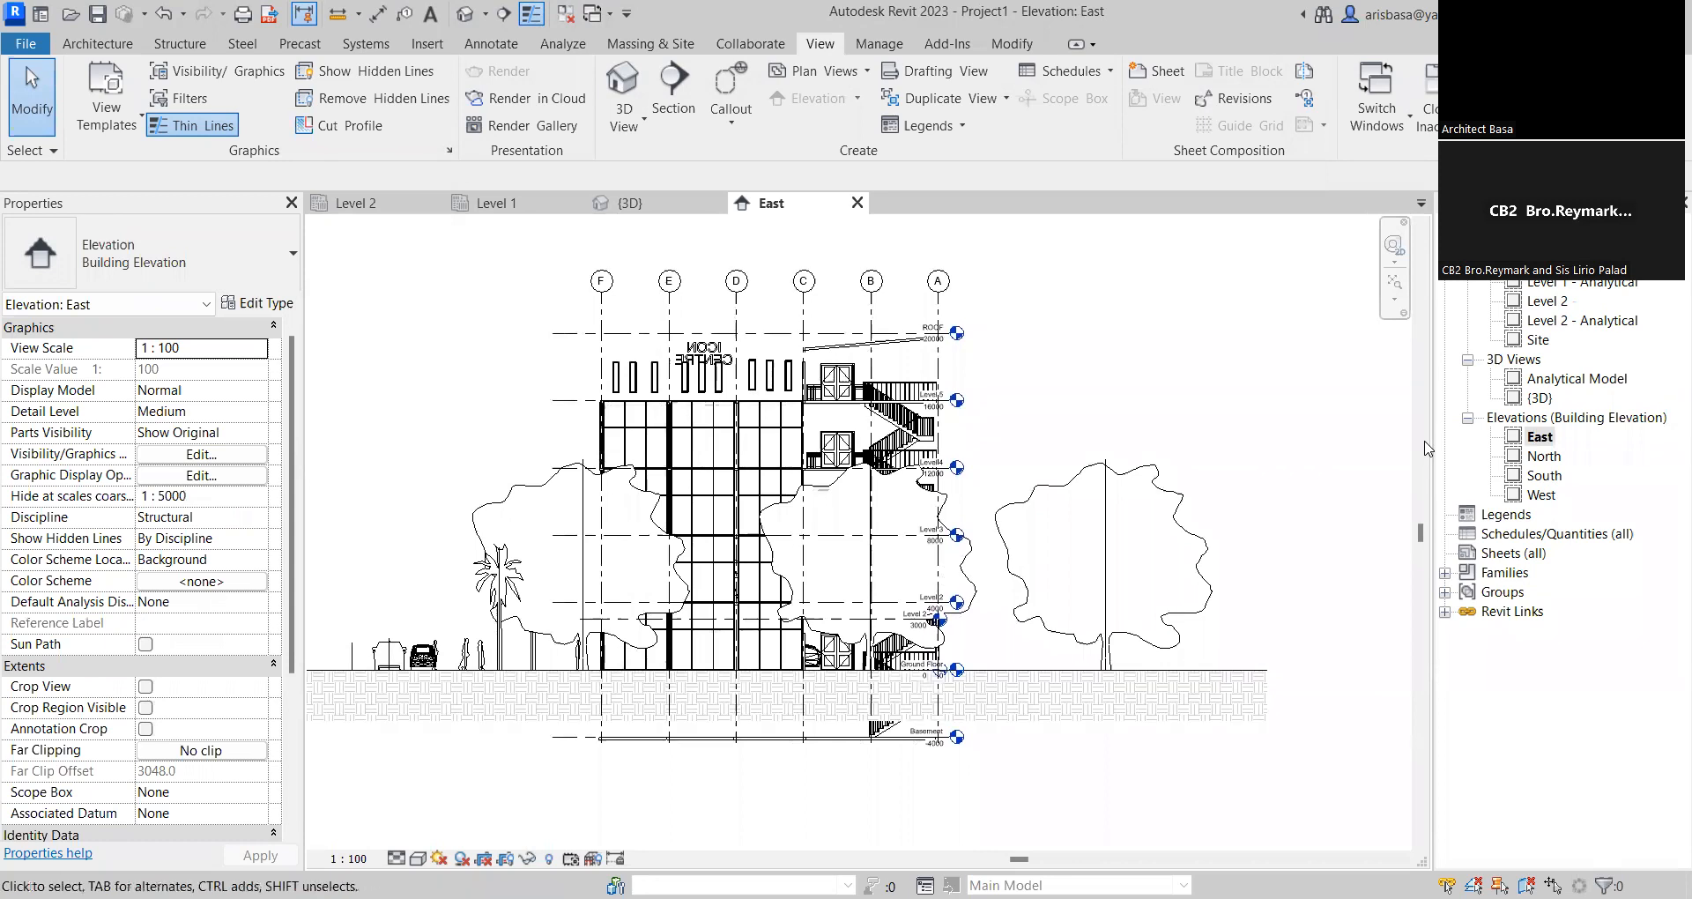
key(v)
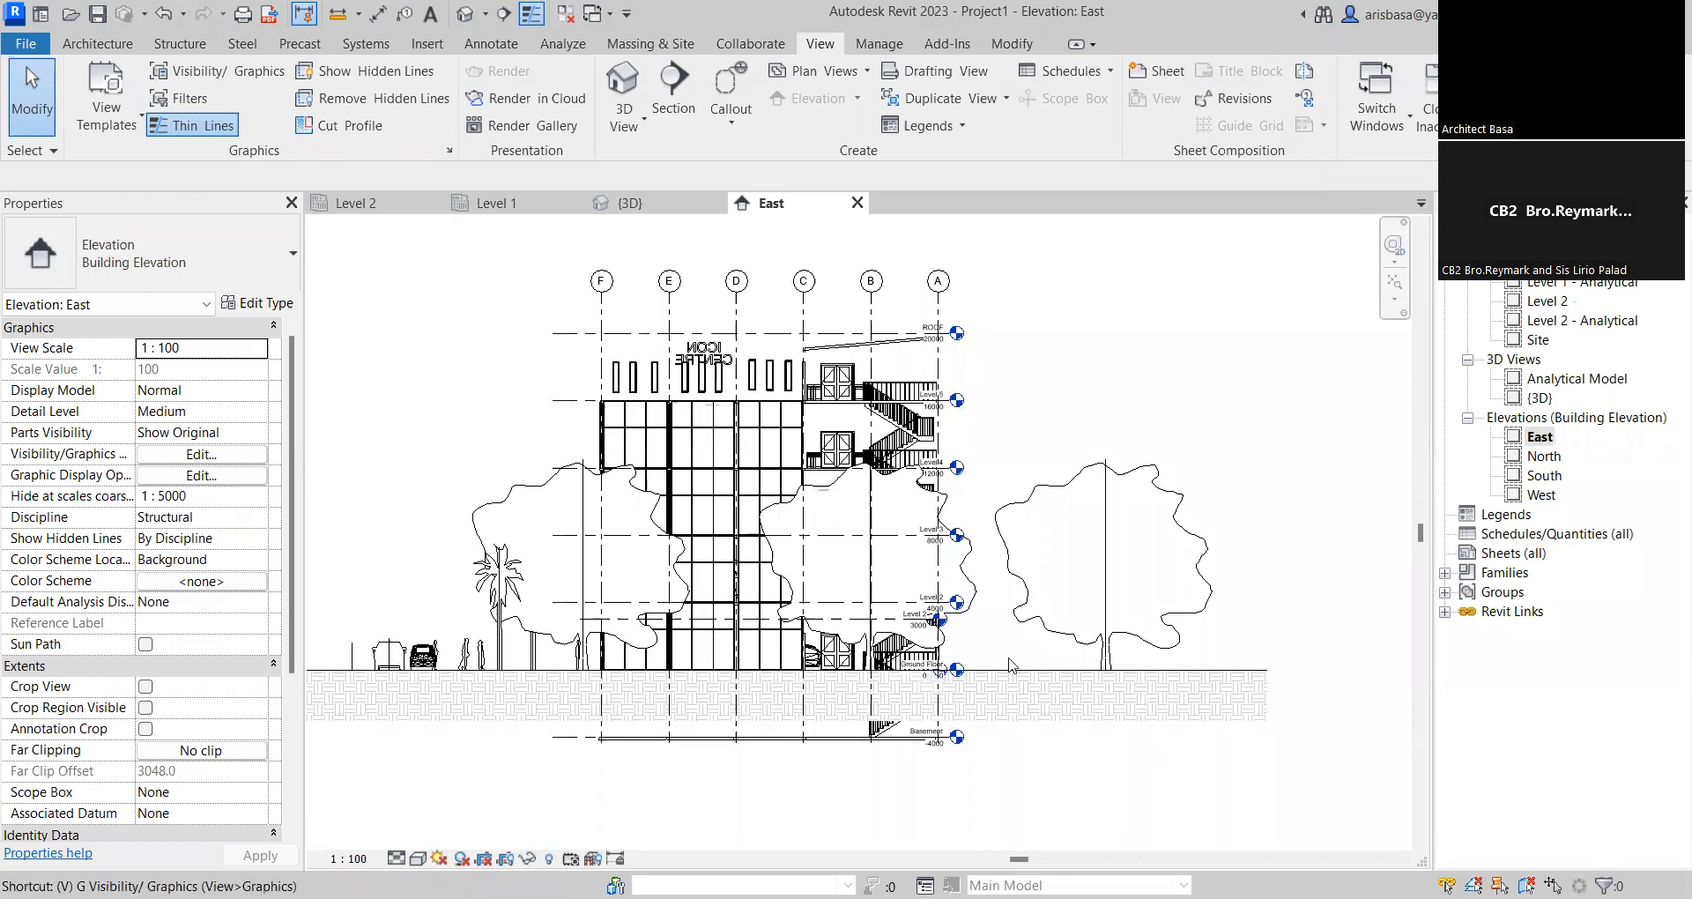
key(g)
scroll(566, 384, down, 3)
scroll(566, 388, down, 7)
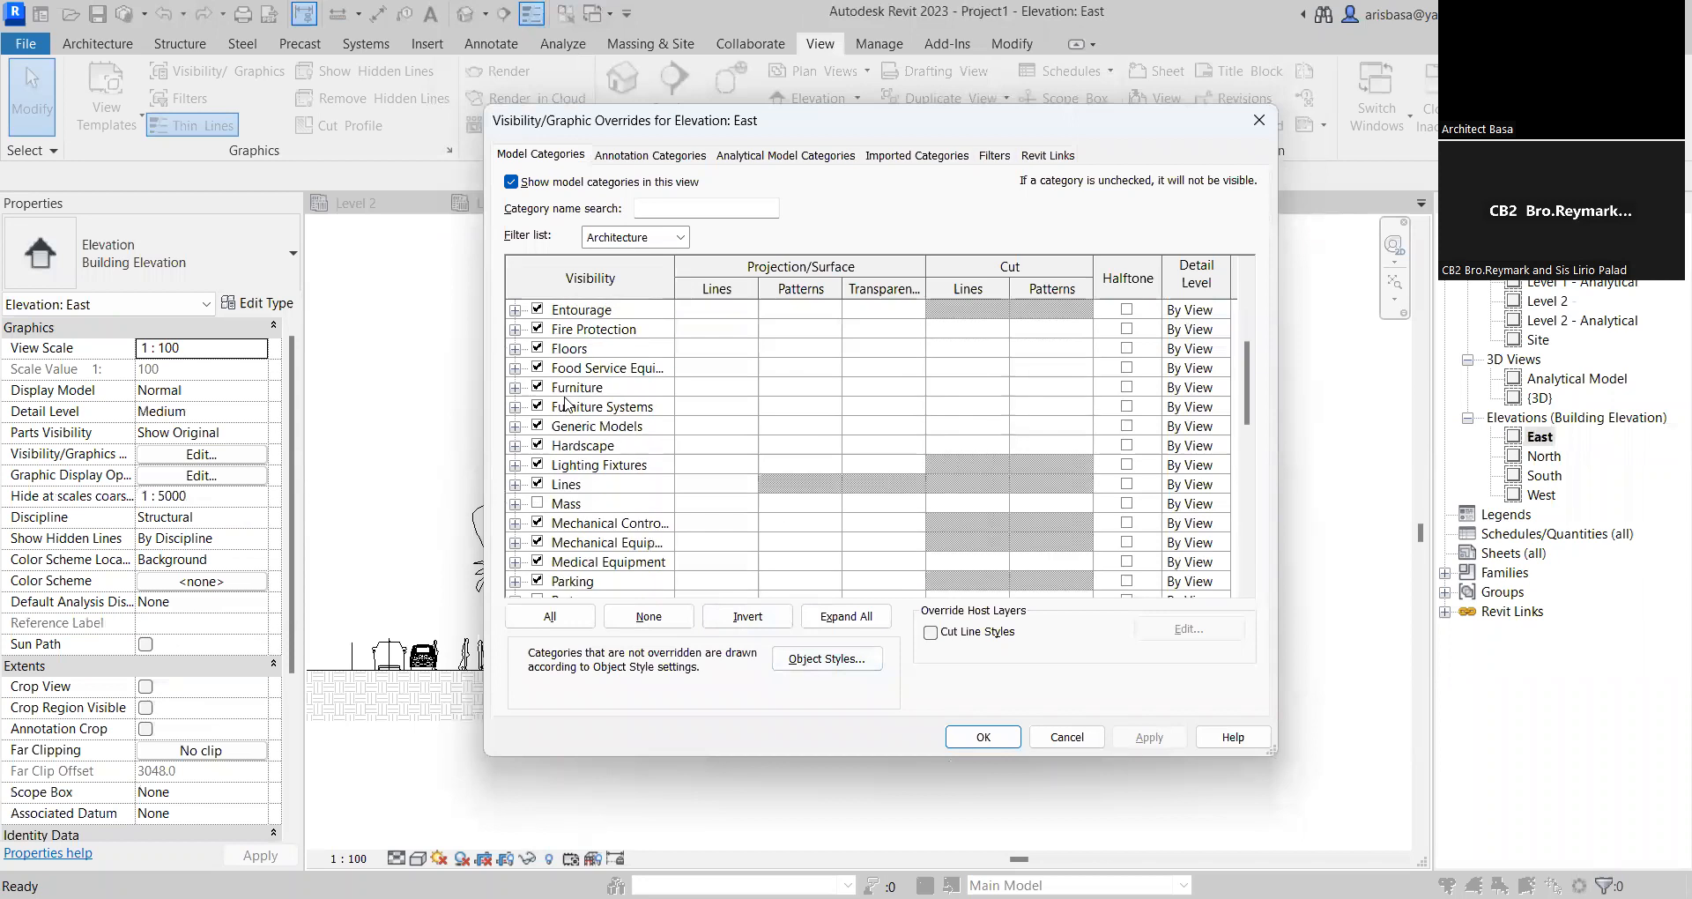
scroll(571, 454, down, 4)
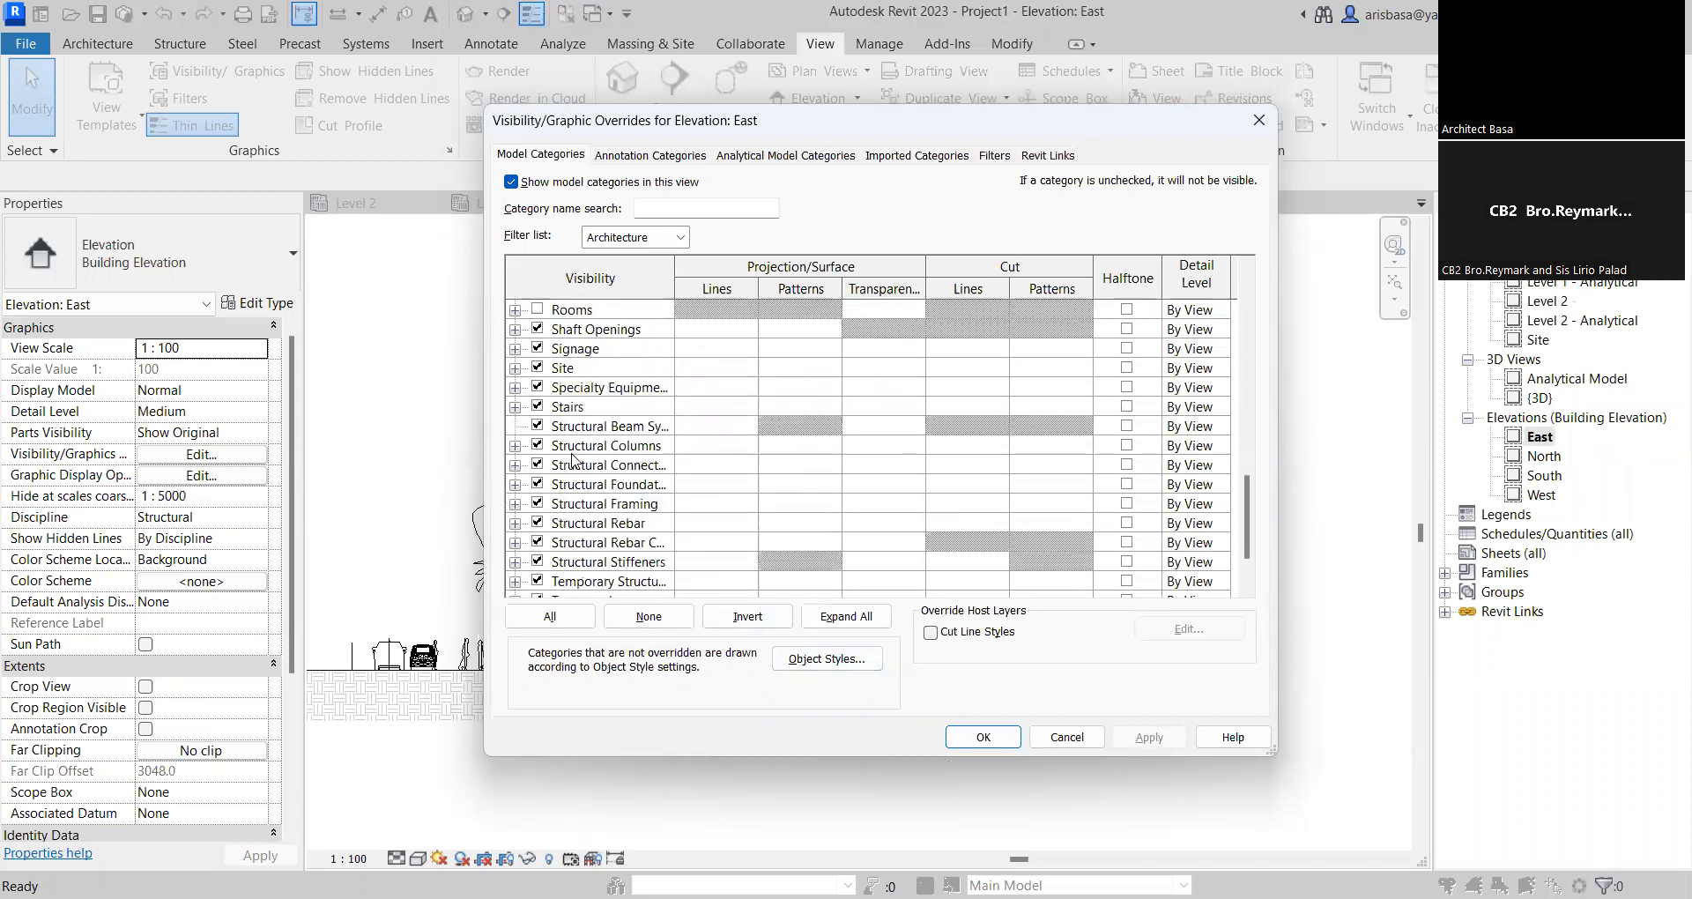
scroll(608, 494, up, 2)
scroll(615, 496, up, 10)
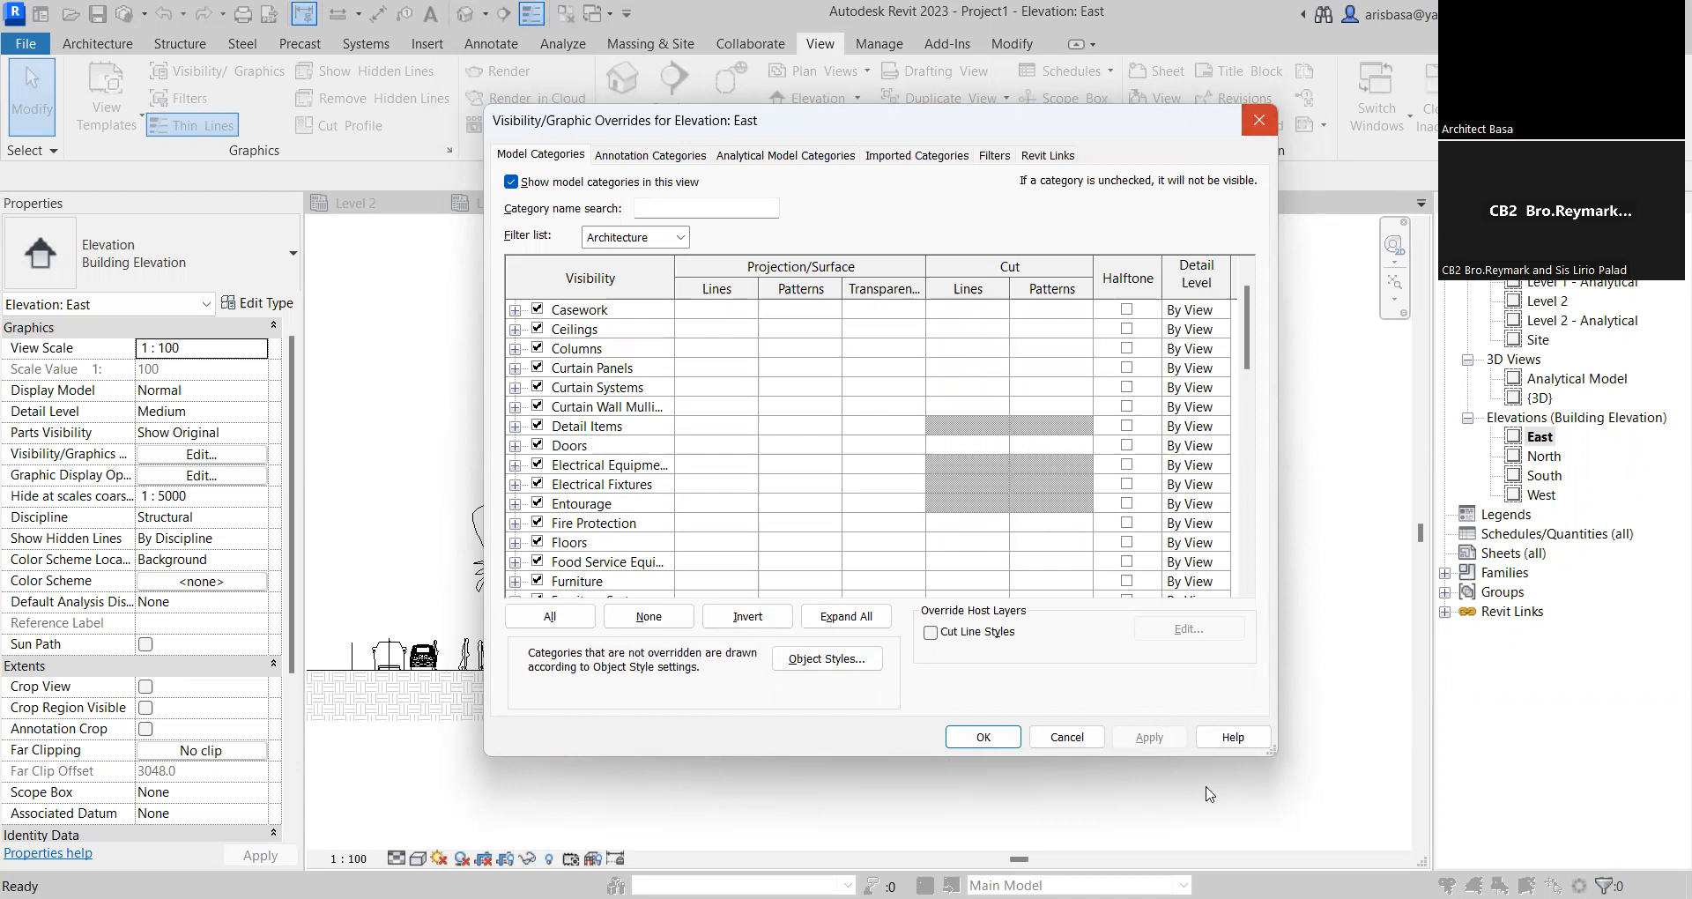
key(Escape)
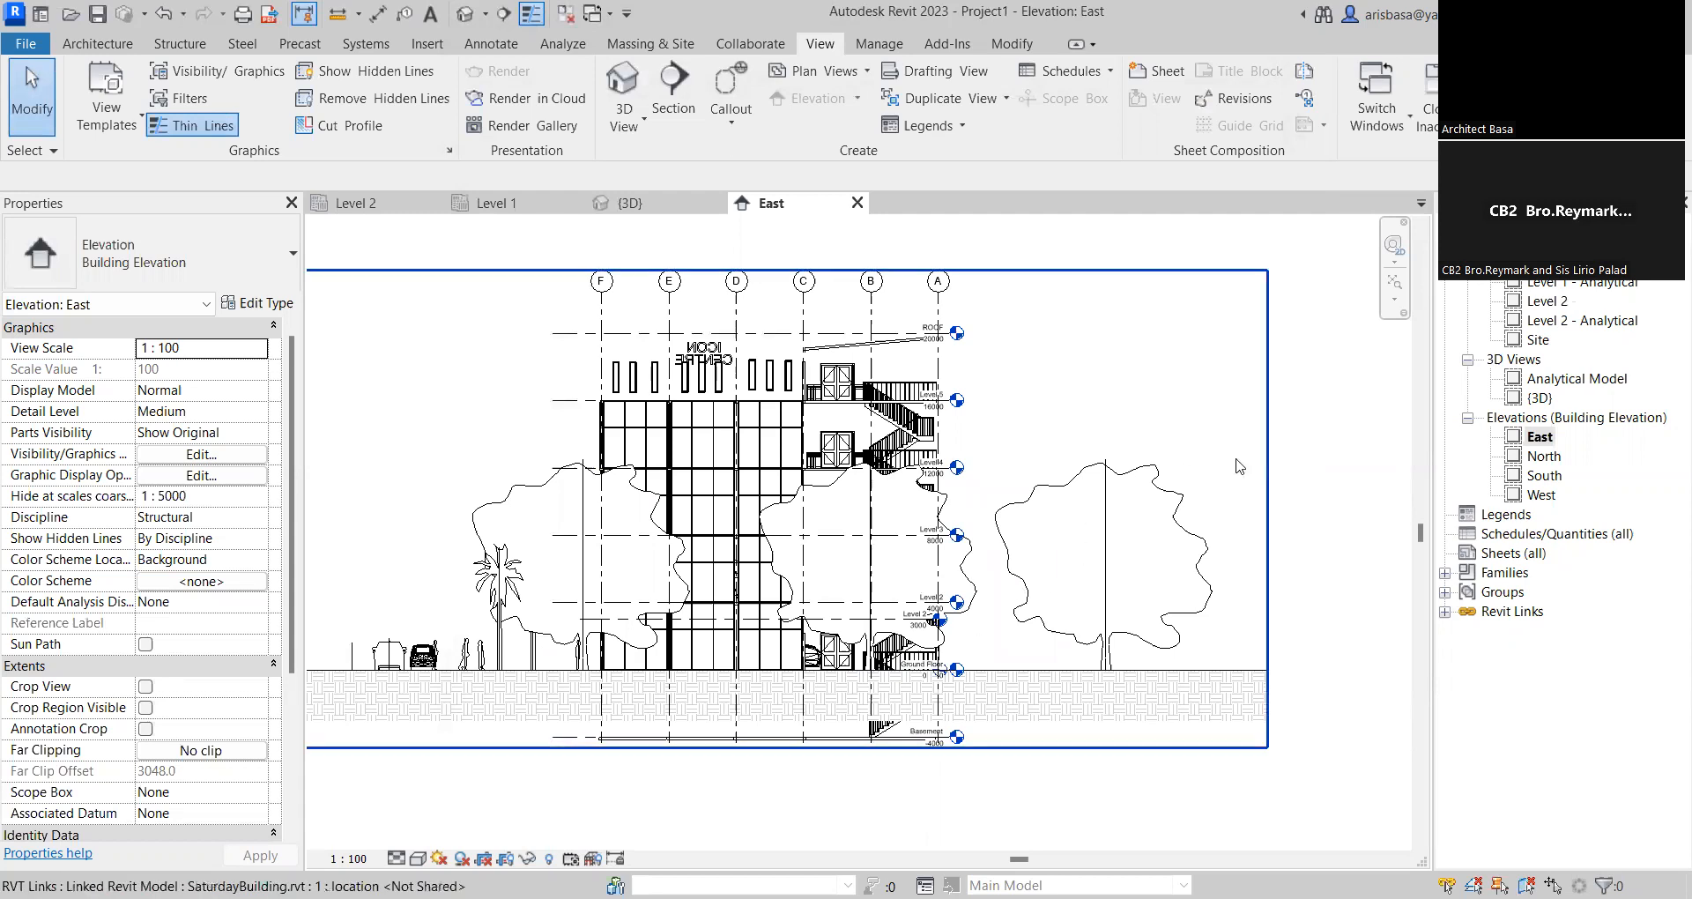
View the linked building in the North elevation, the default 3D view and the South elevation
click(1545, 456)
double_click(1544, 457)
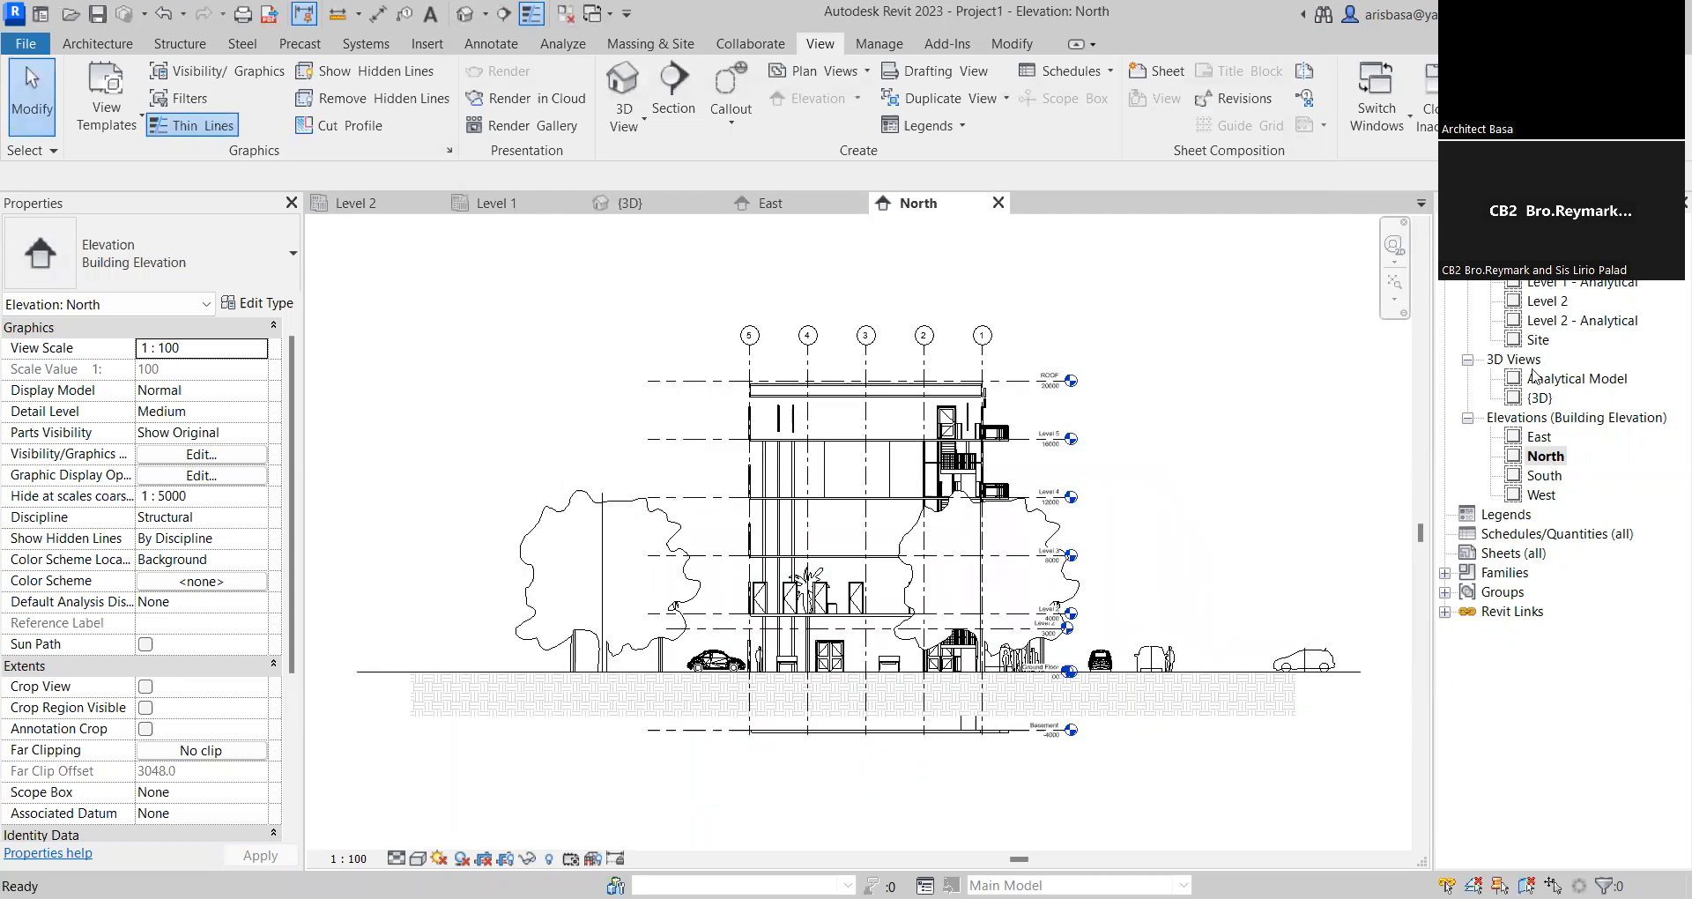
double_click(1540, 397)
scroll(912, 552, down, 6)
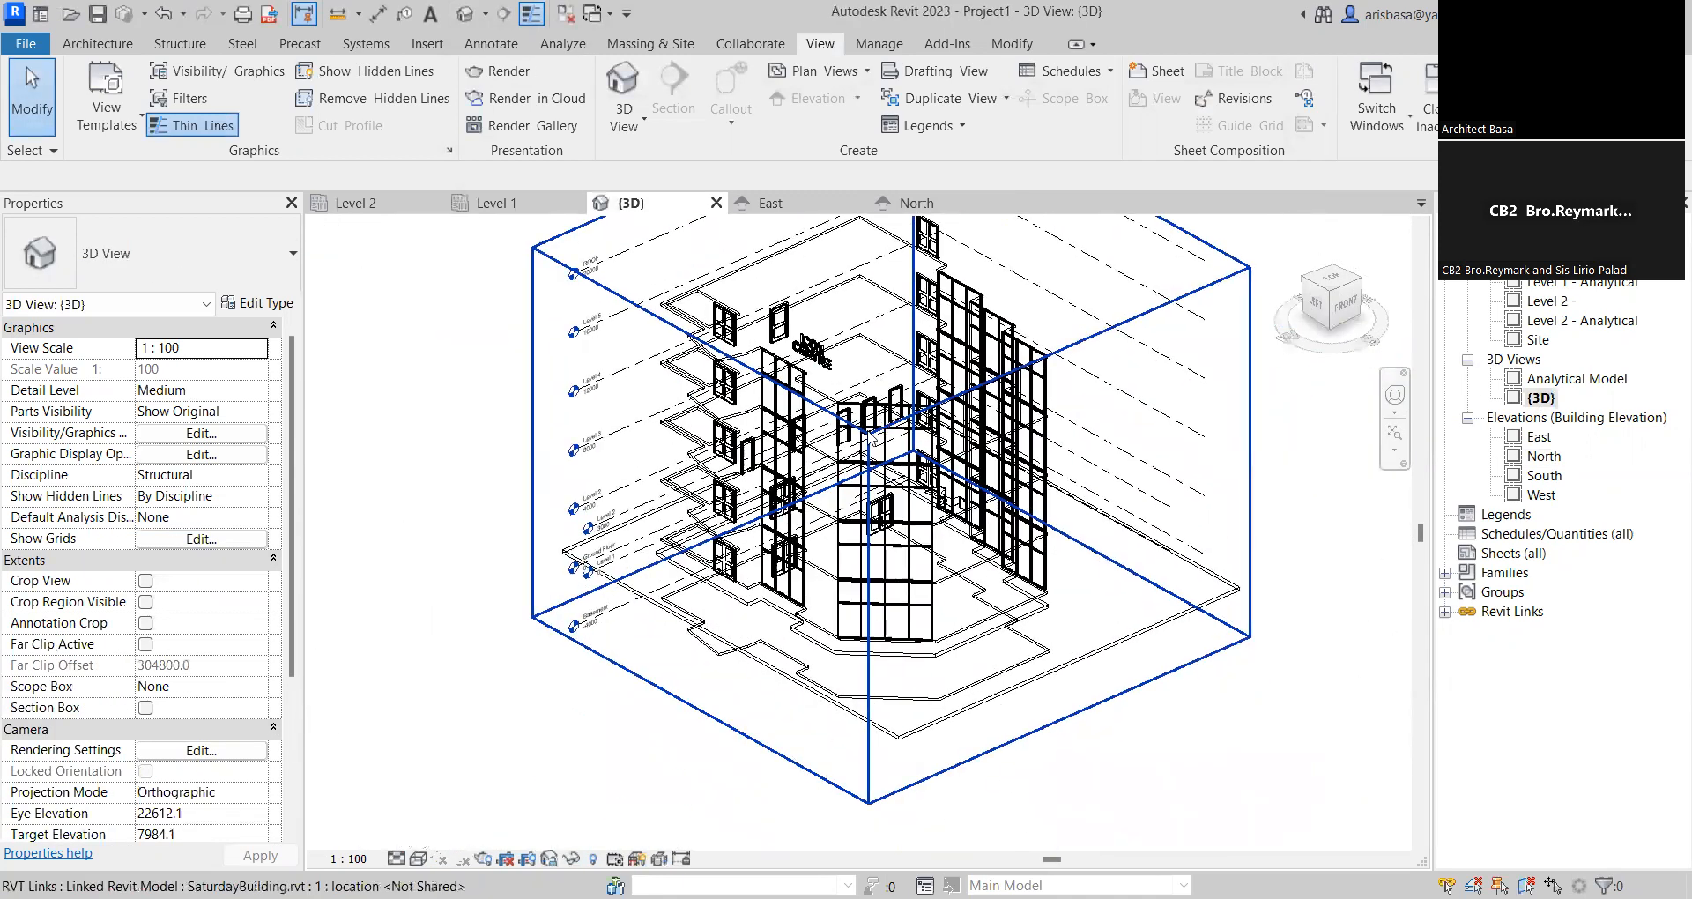
double_click(1546, 476)
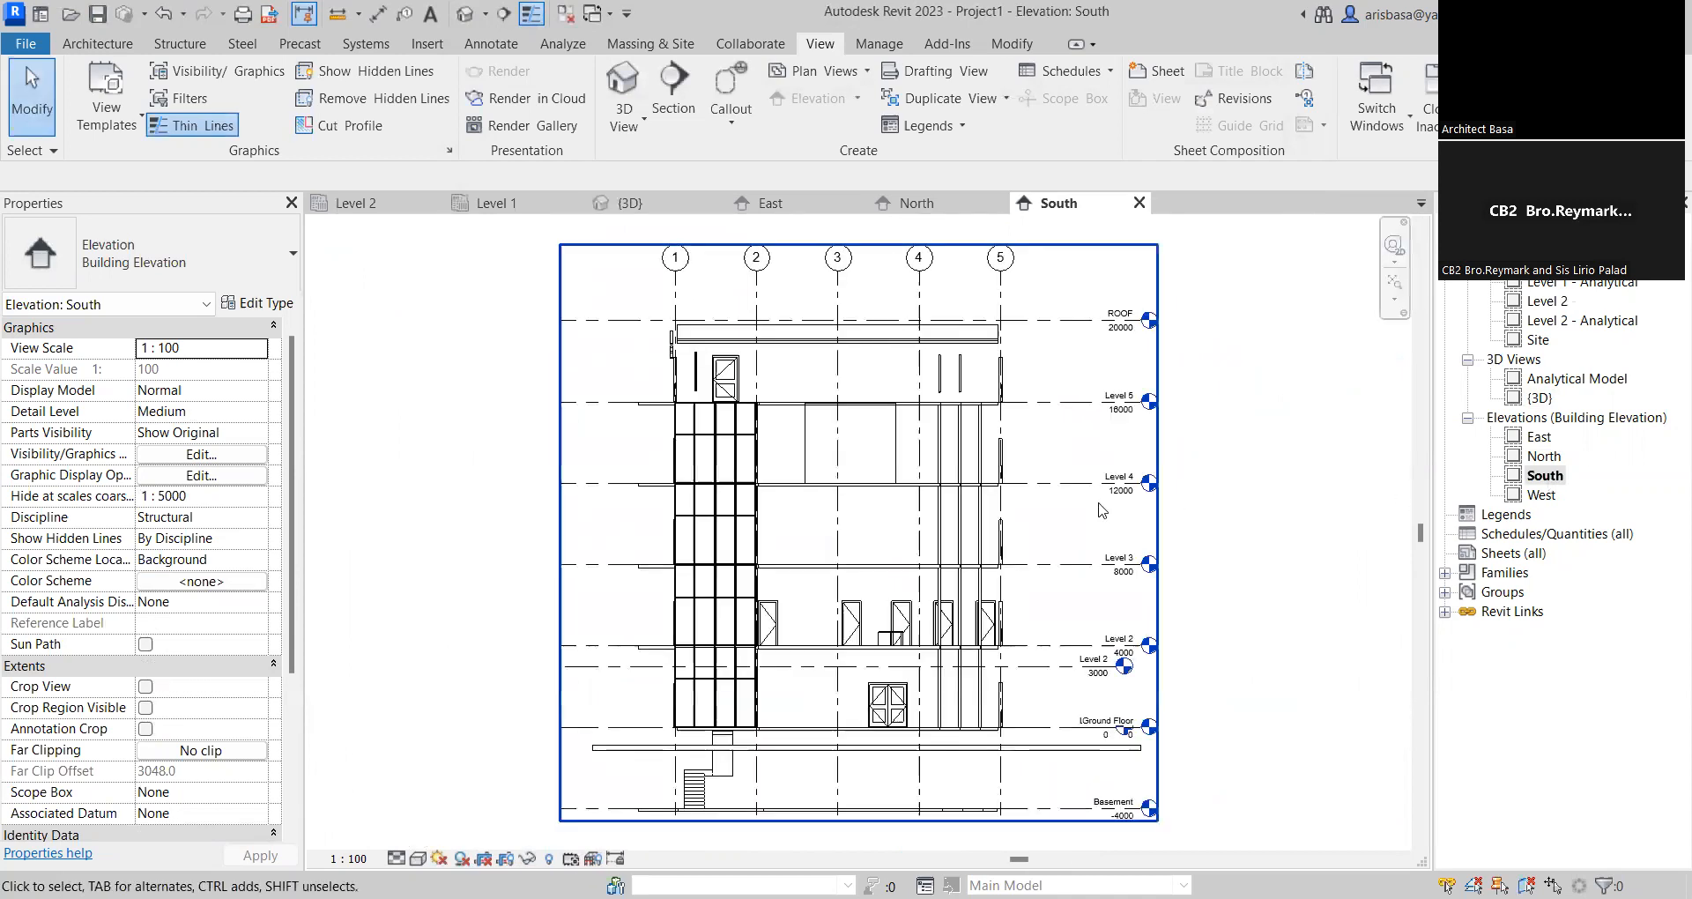
Open the West elevation and examine the linked building with its grids and levels
double_click(1541, 498)
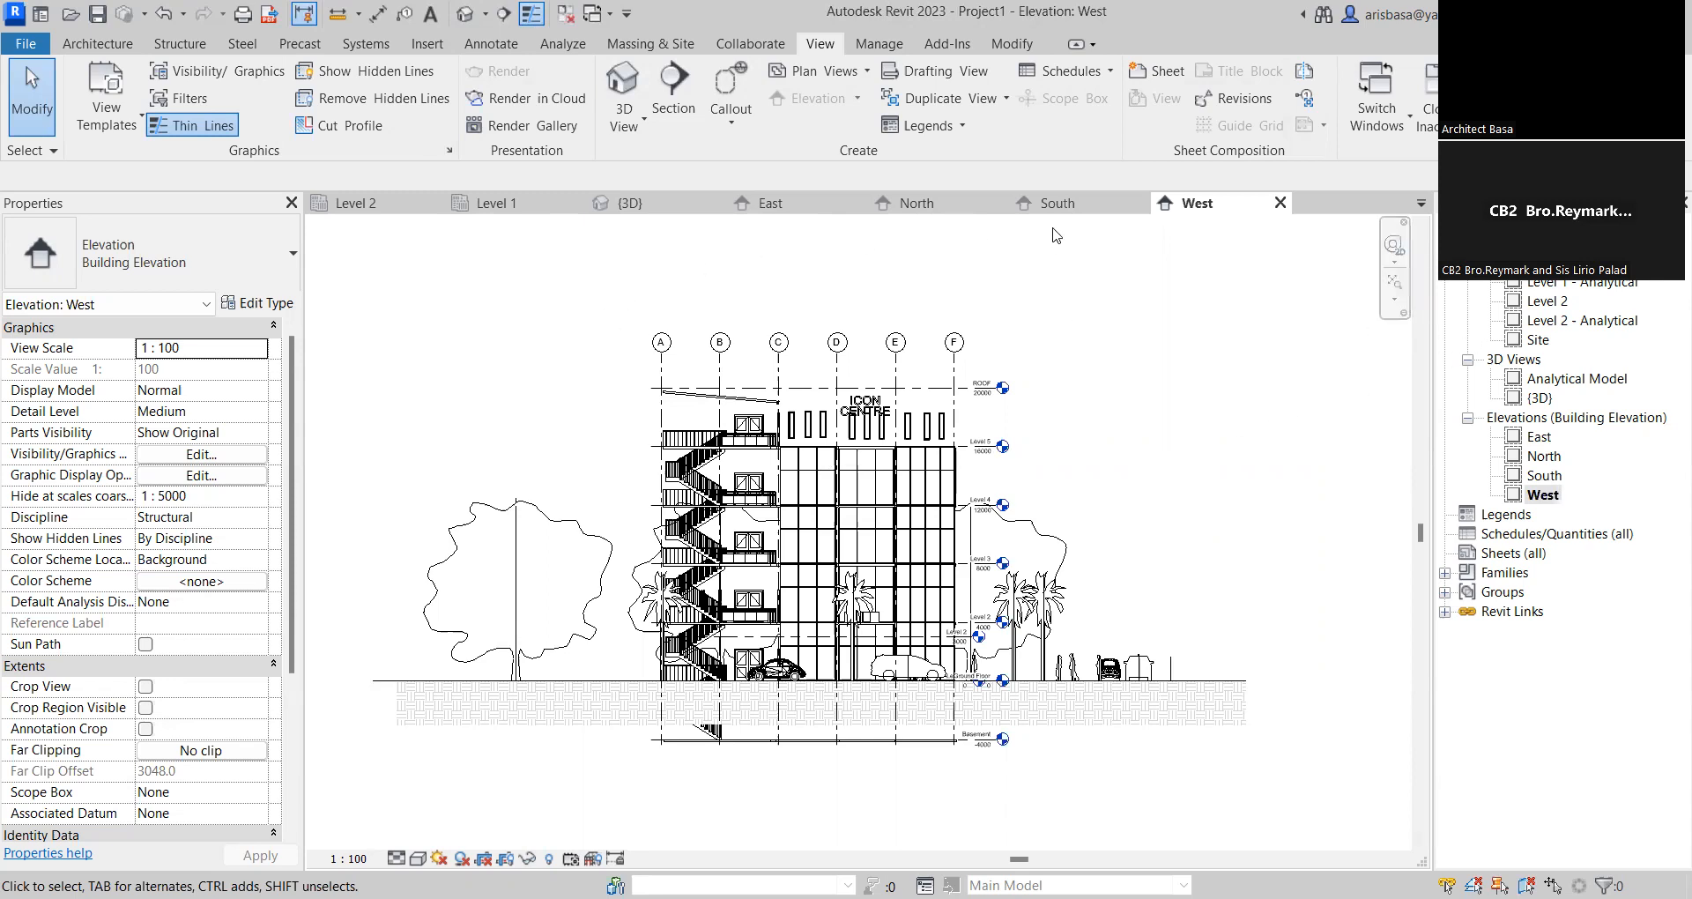
click(937, 389)
key(Escape)
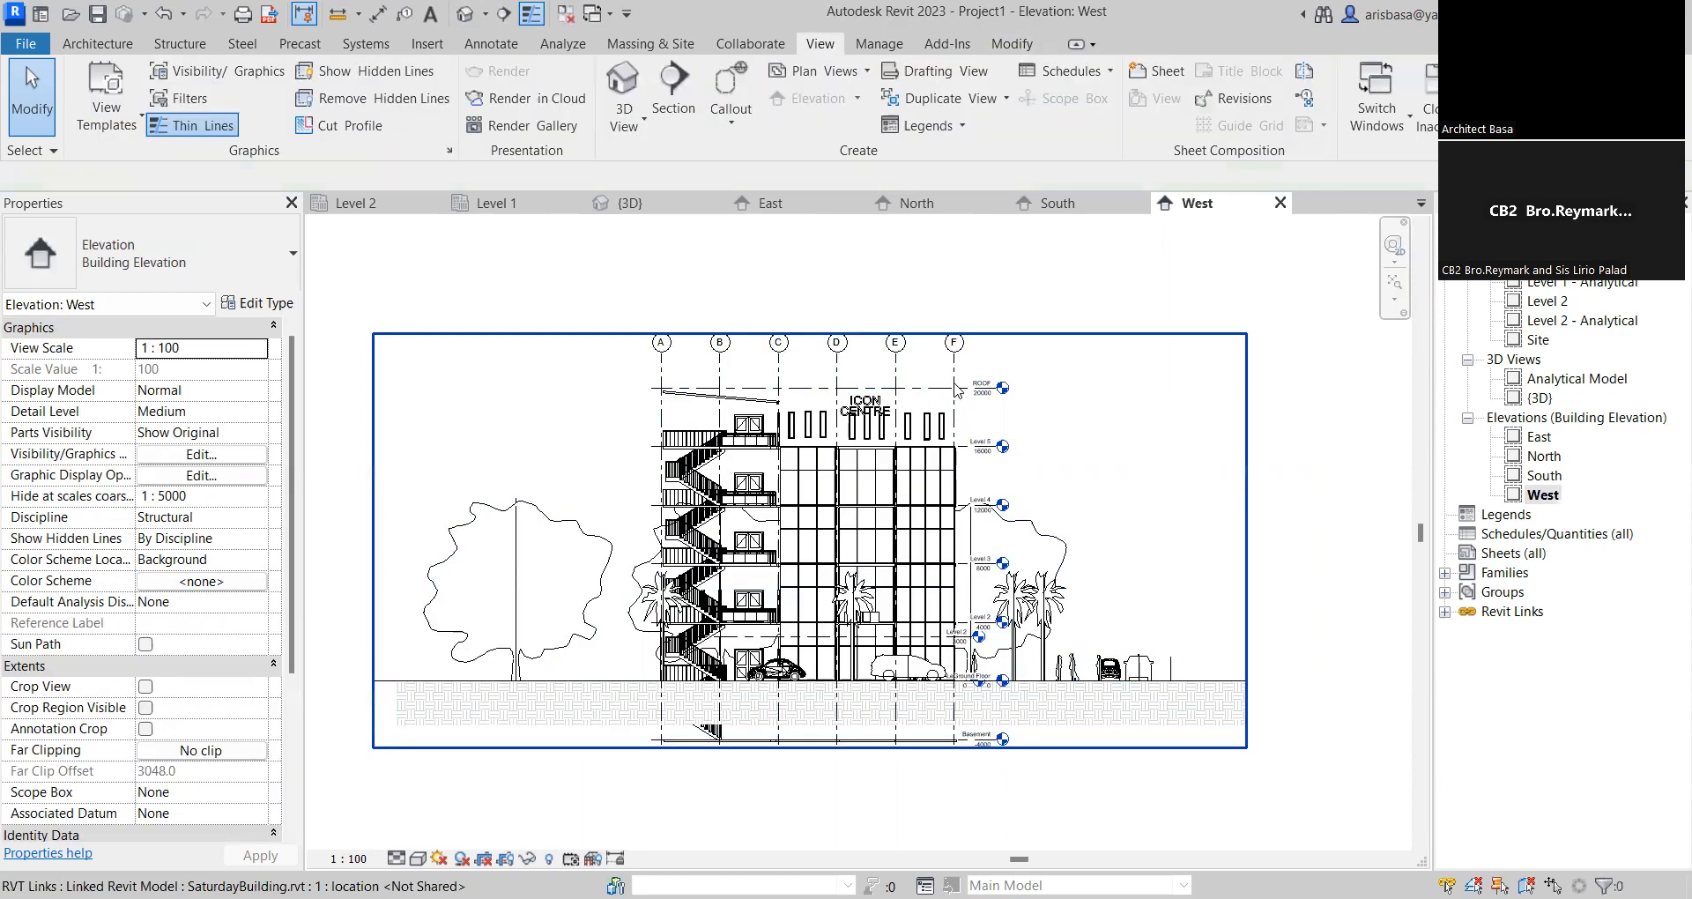
middle_drag(1322, 522, 1323, 461)
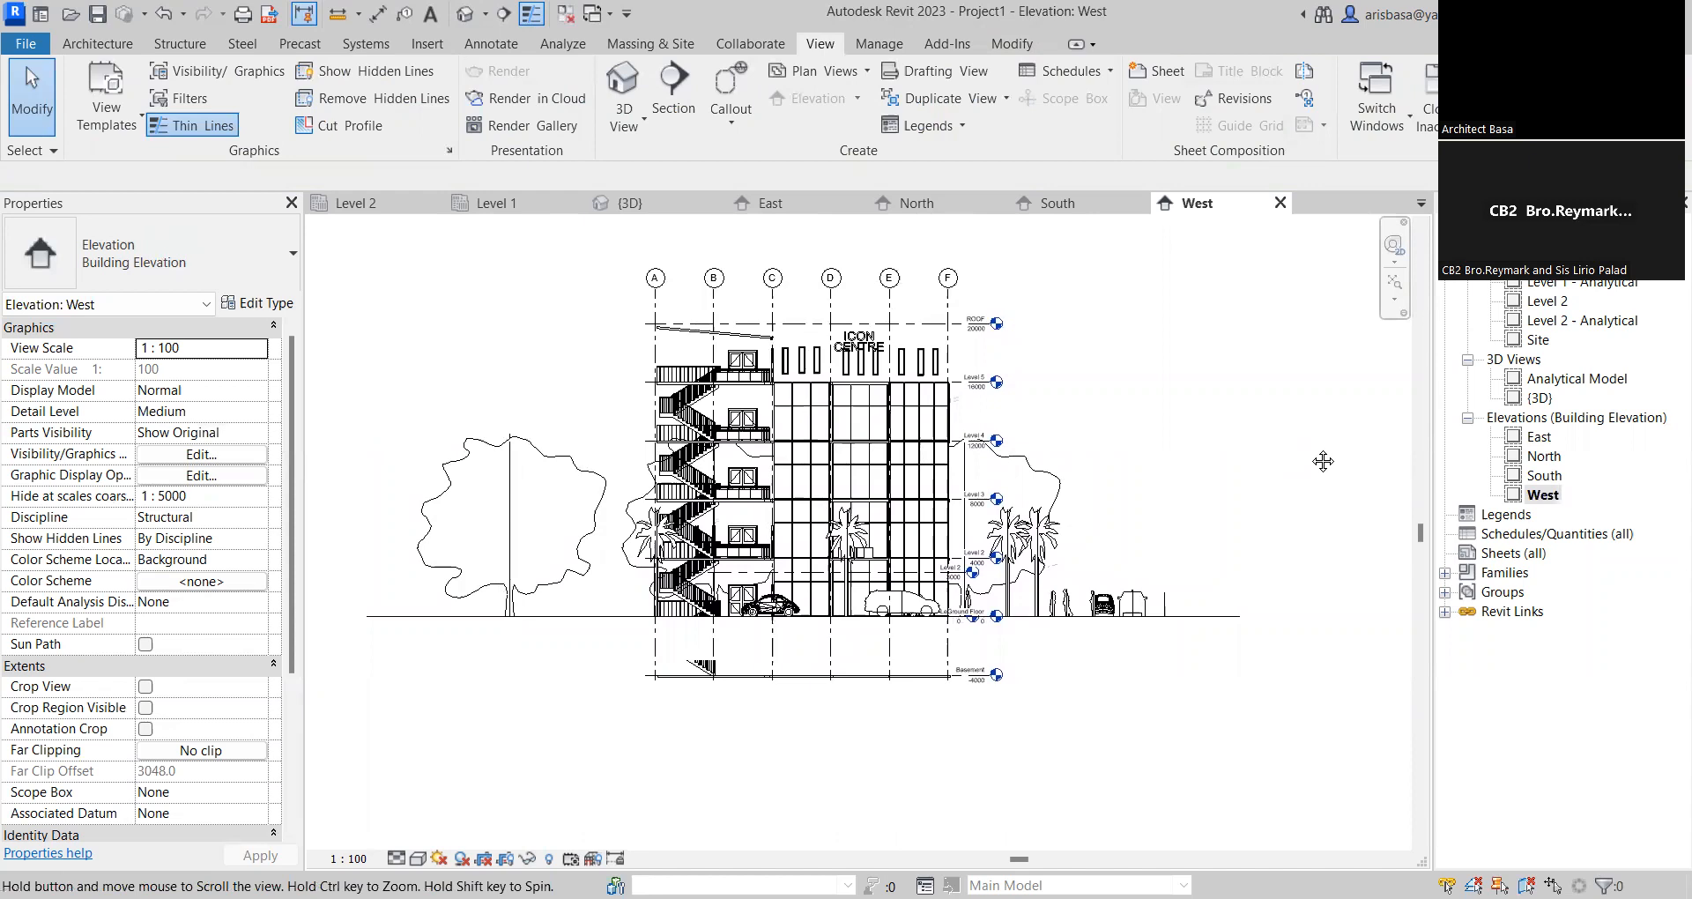
middle_drag(1323, 461, 1158, 479)
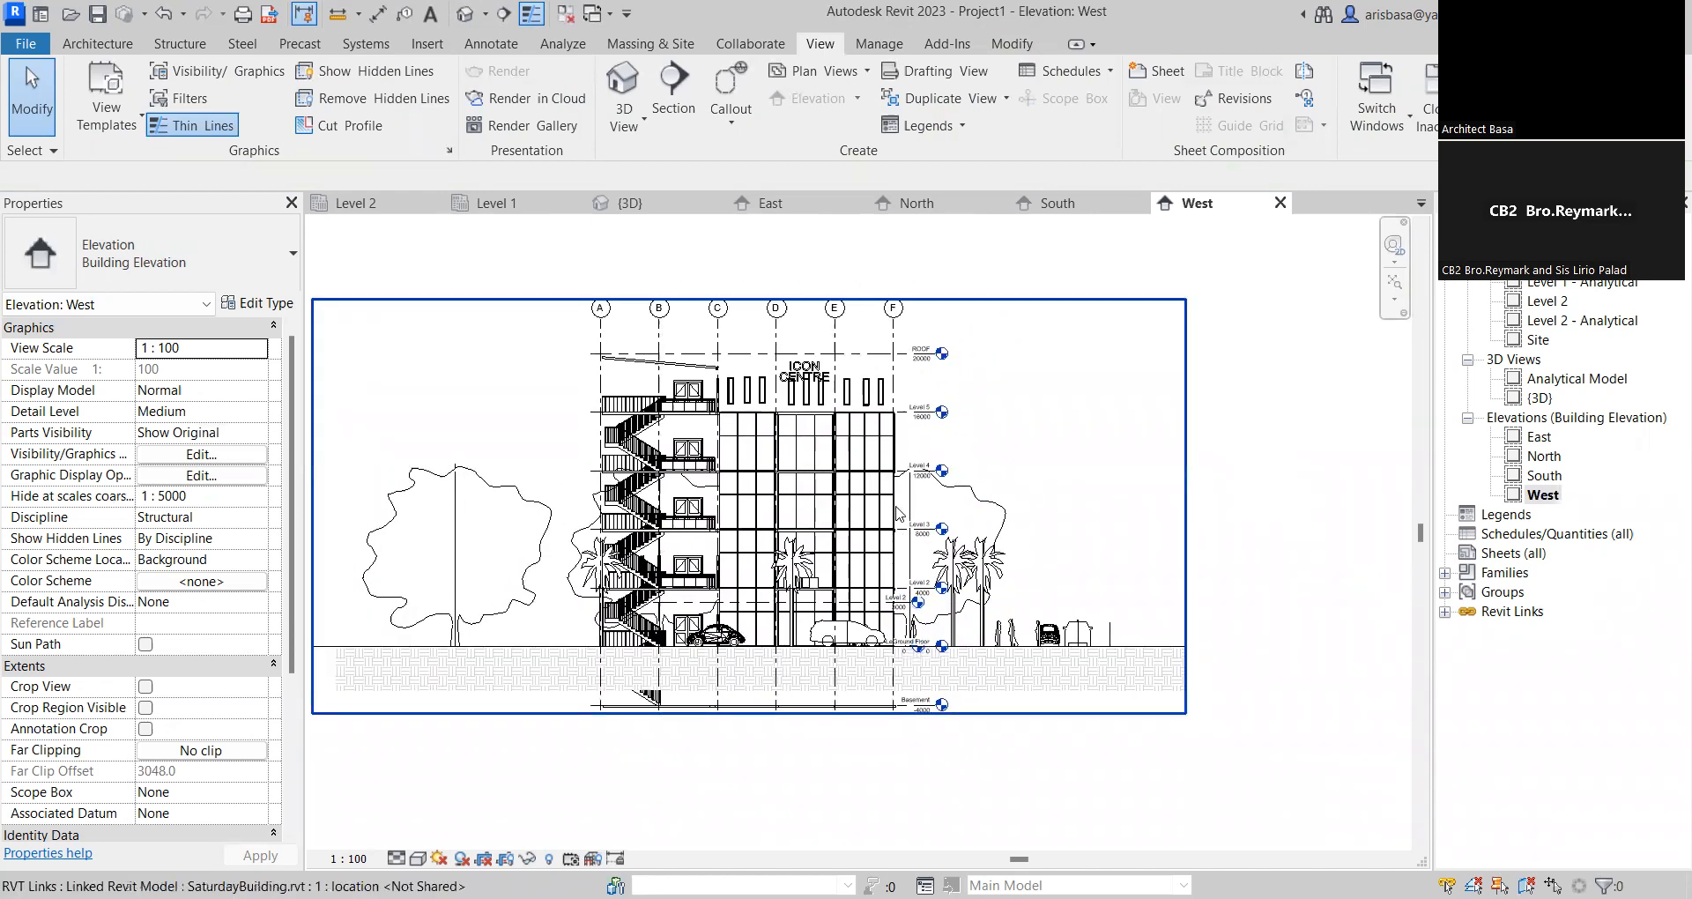
Extend the heads of the project's own Level 1 and Level 2 well clear of the linked building's level heads
click(875, 609)
scroll(876, 608, up, 3)
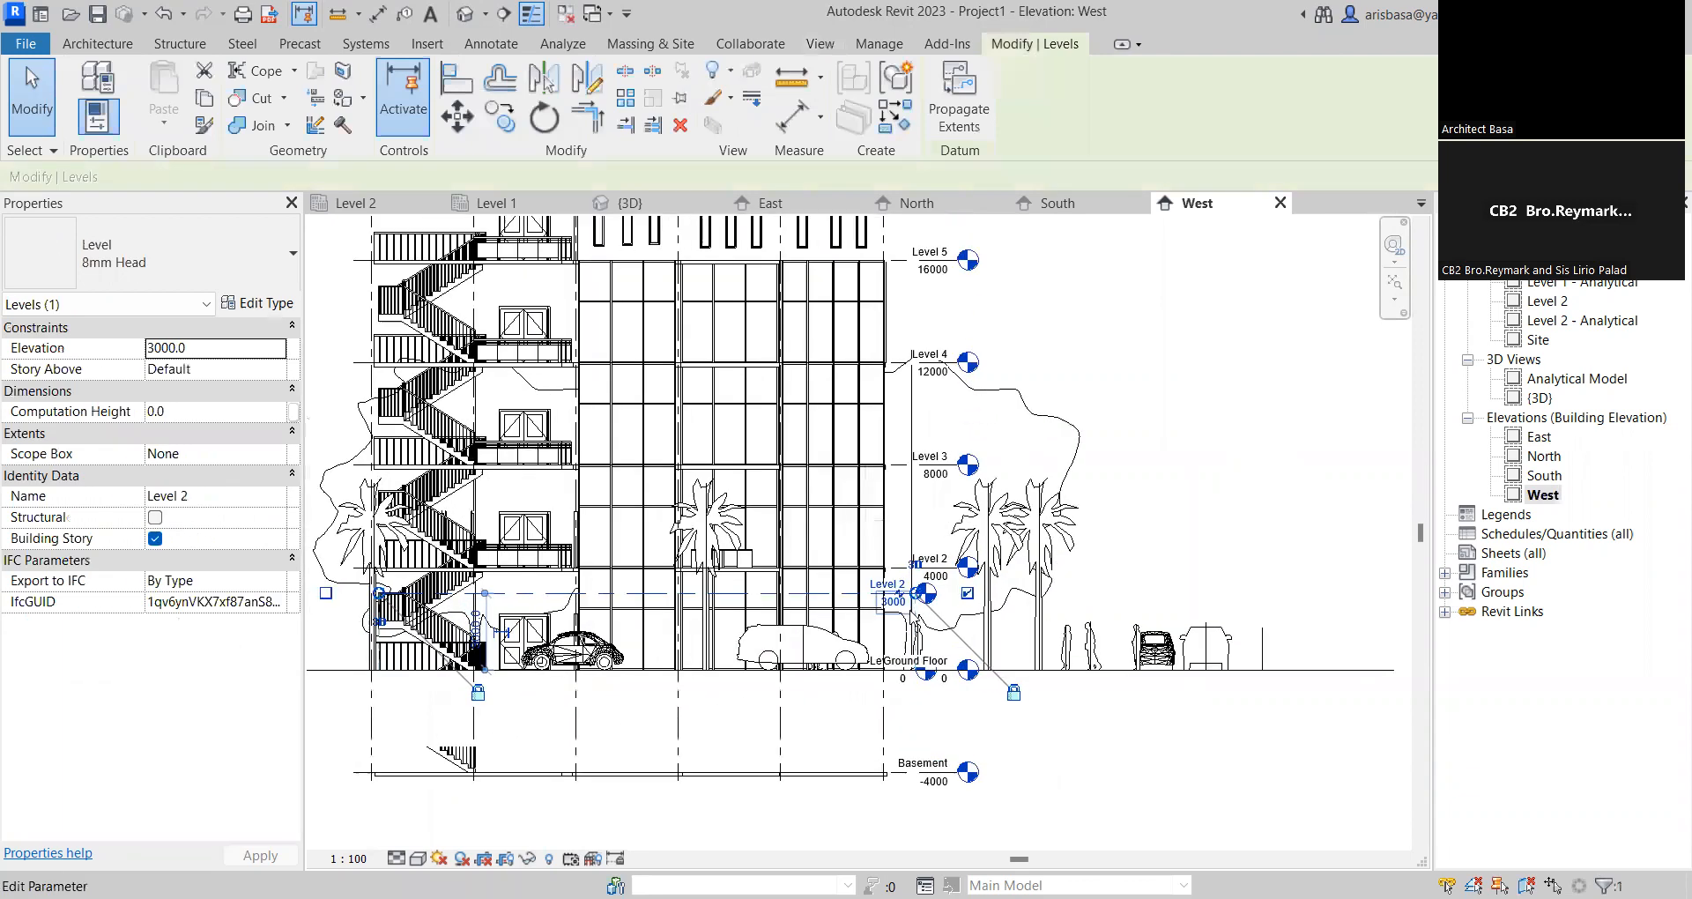
drag(1342, 609, 1356, 608)
scroll(1310, 608, down, 1)
middle_drag(1305, 608, 1049, 604)
drag(1049, 602, 1177, 602)
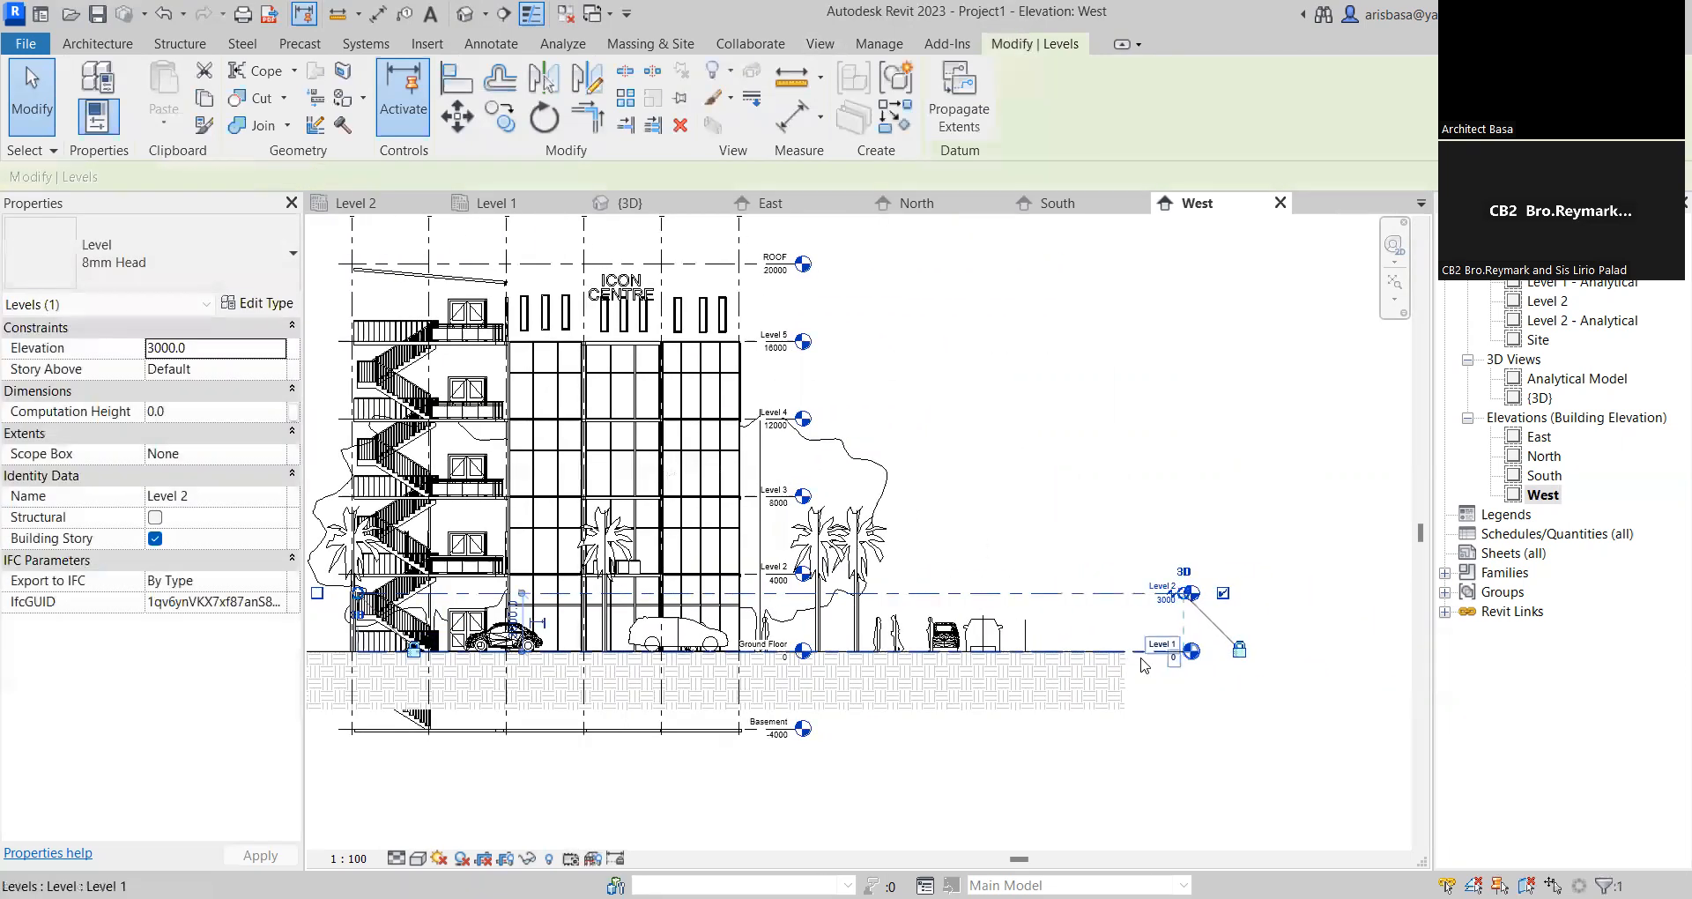
Offset the project Level 2 head slightly below its line with an elbow and set that level's elevation to 4000
scroll(1125, 575, up, 3)
scroll(1097, 559, down, 3)
middle_drag(1040, 564, 1200, 548)
scroll(918, 519, up, 3)
middle_drag(923, 526, 804, 551)
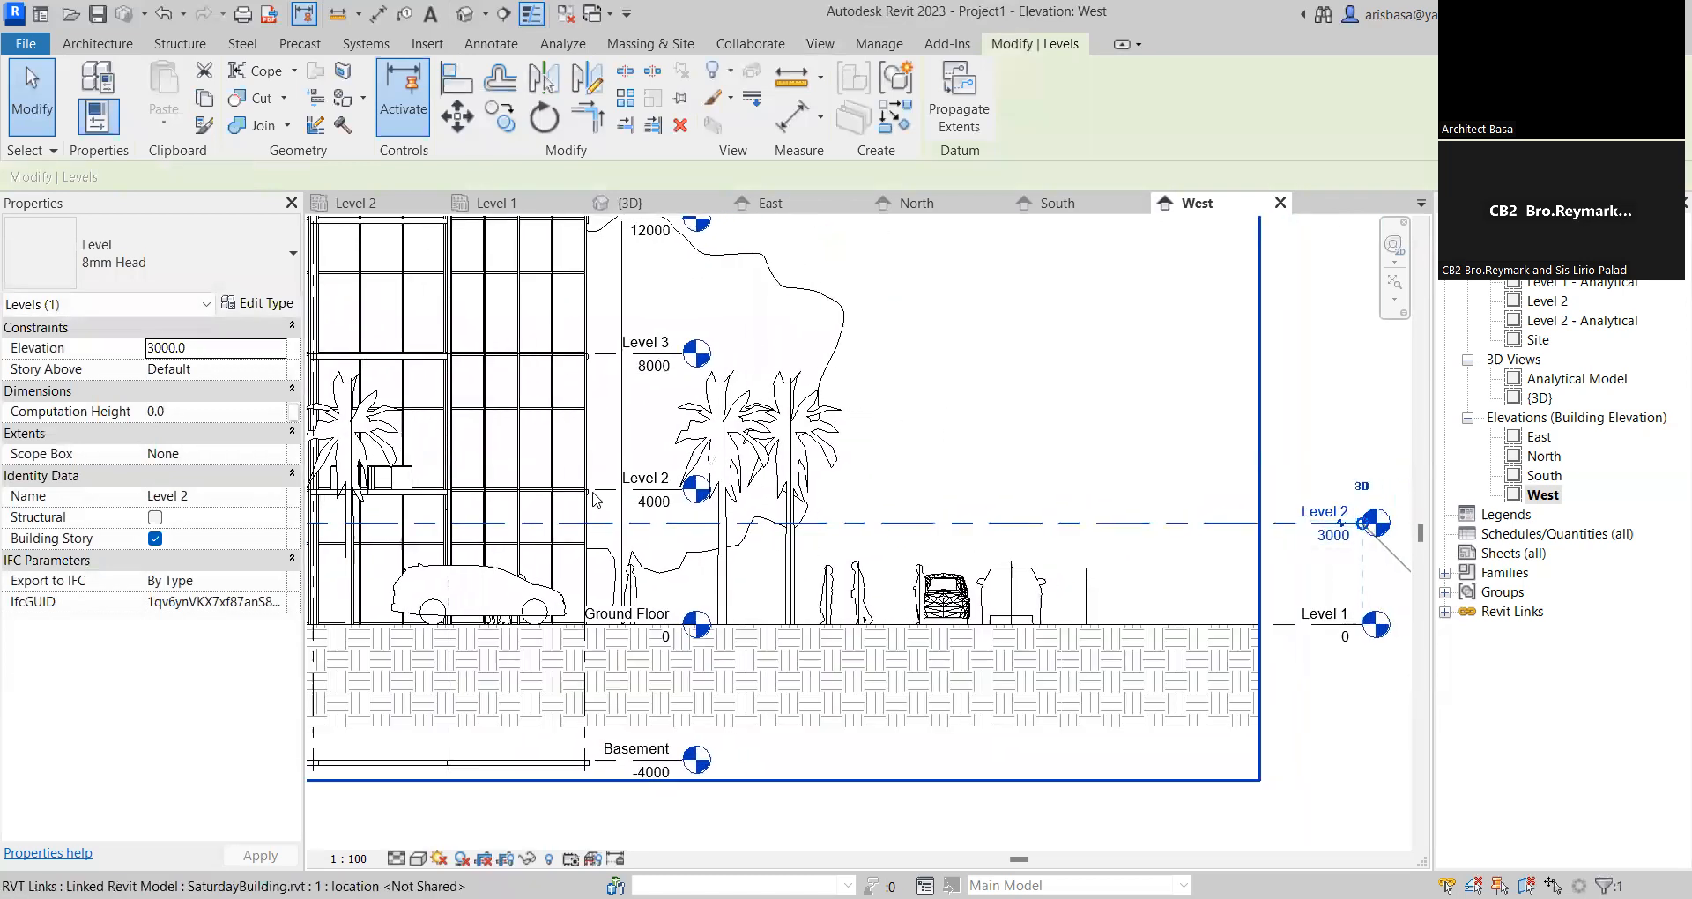
middle_drag(916, 542, 831, 554)
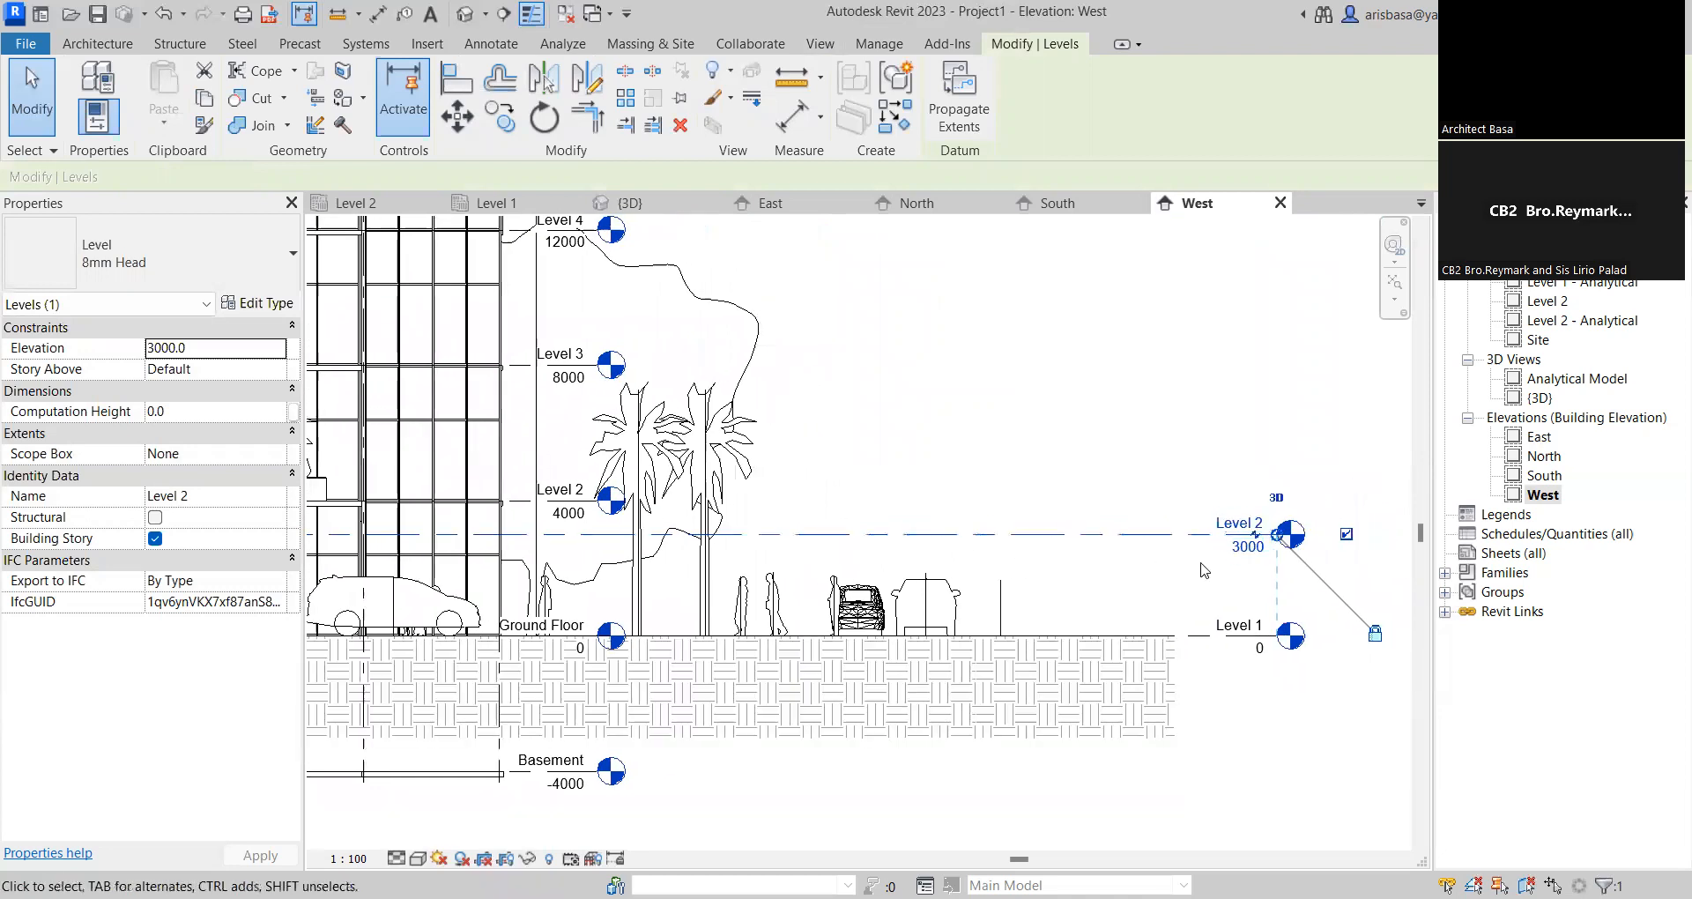
drag(1274, 534, 1245, 544)
click(1248, 567)
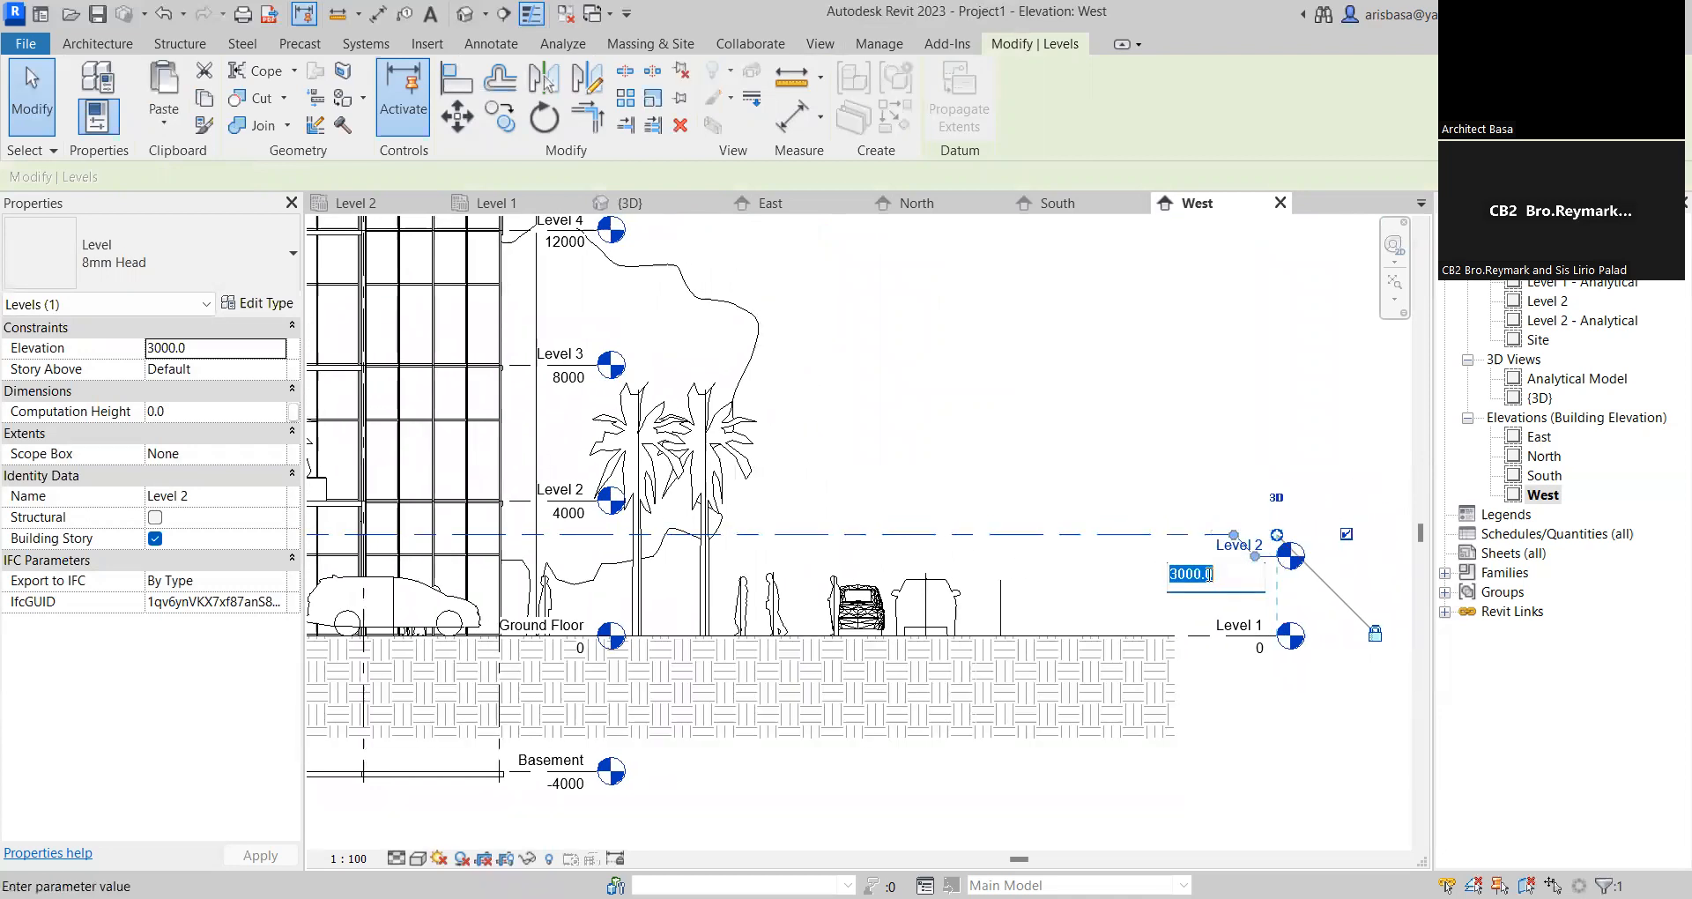
text(4)
key(Return)
click(1321, 686)
scroll(1320, 687, down, 2)
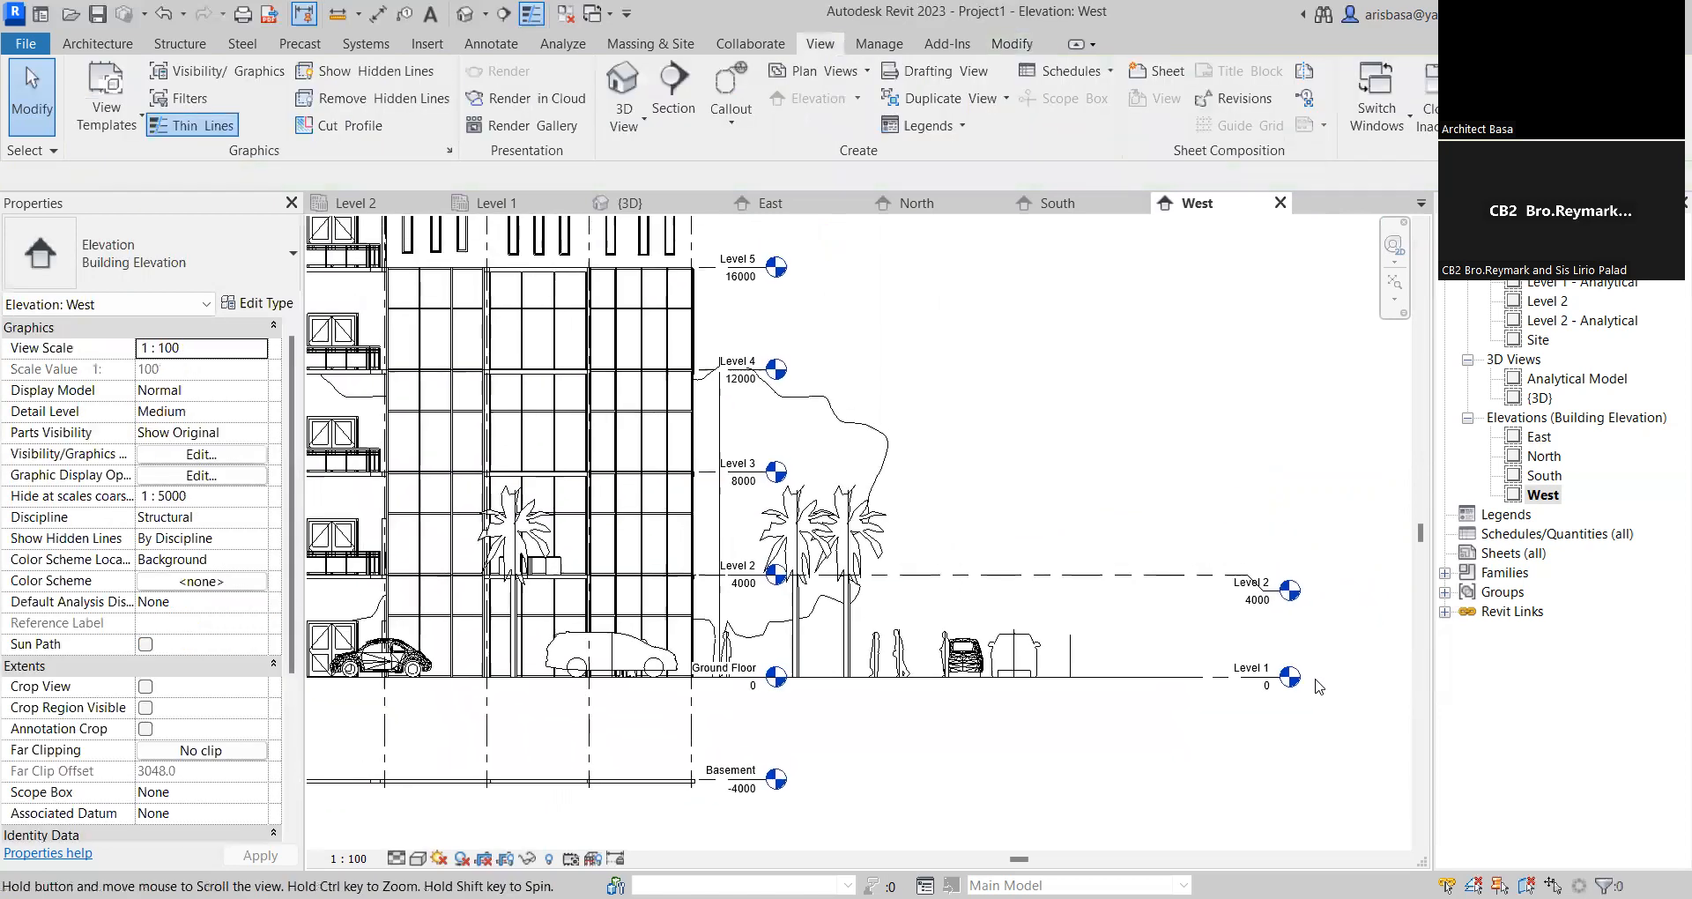
Examine the linked SaturdayBuilding model with its grids and levels against the project's levels in the West elevation
middle_drag(1151, 470, 1206, 539)
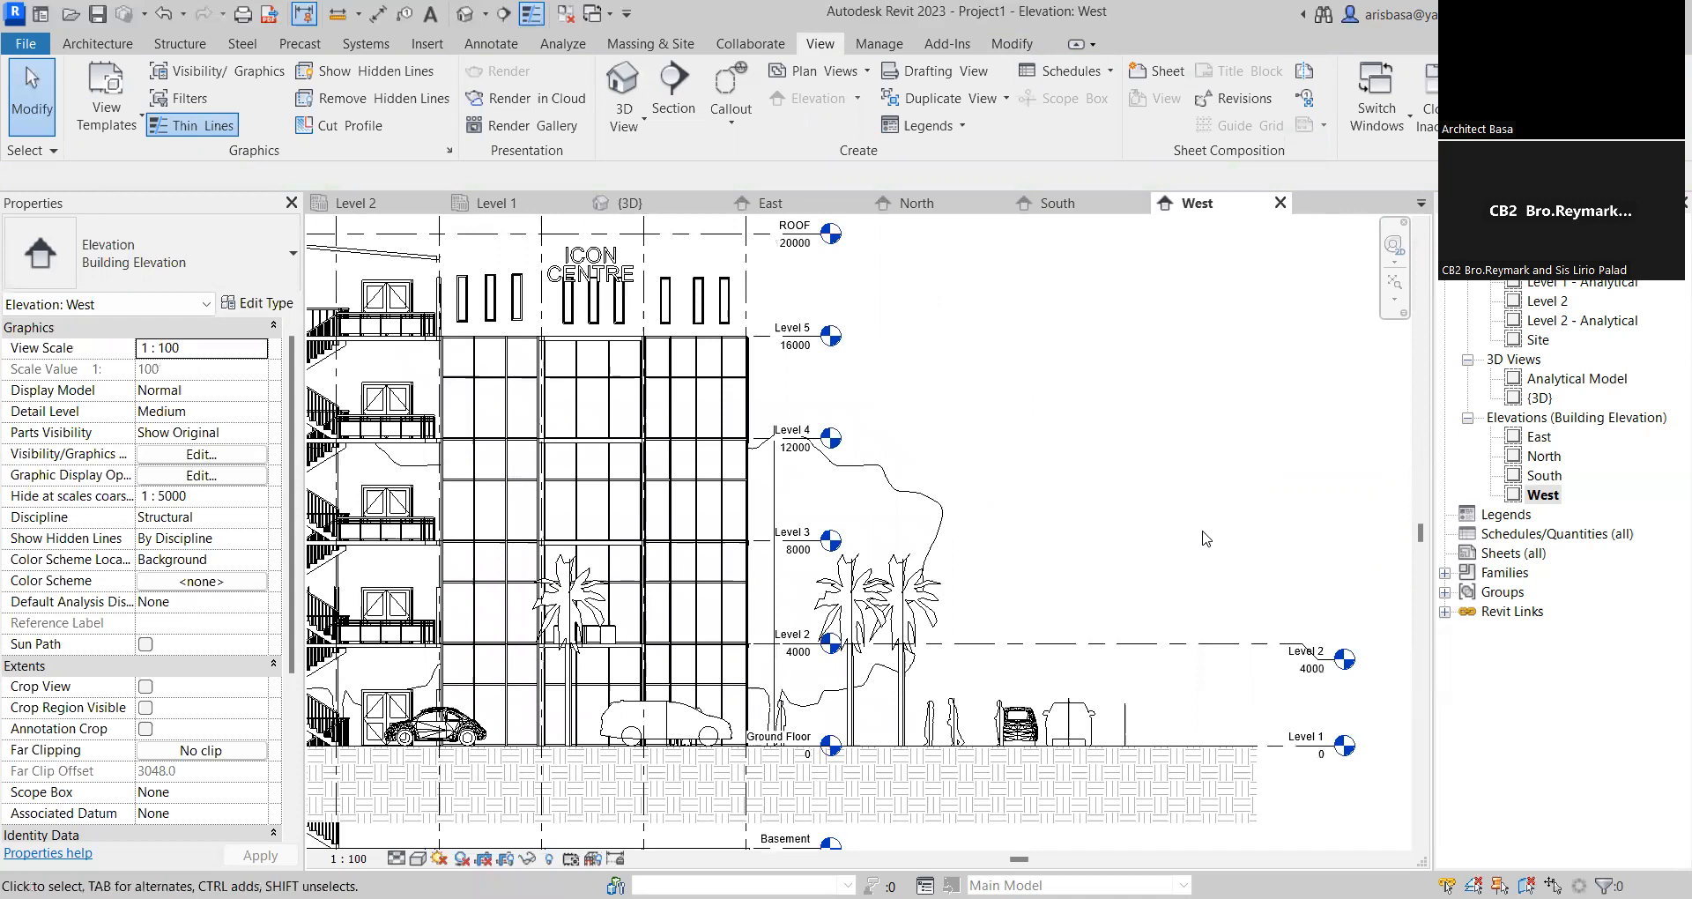
scroll(1109, 592, down, 2)
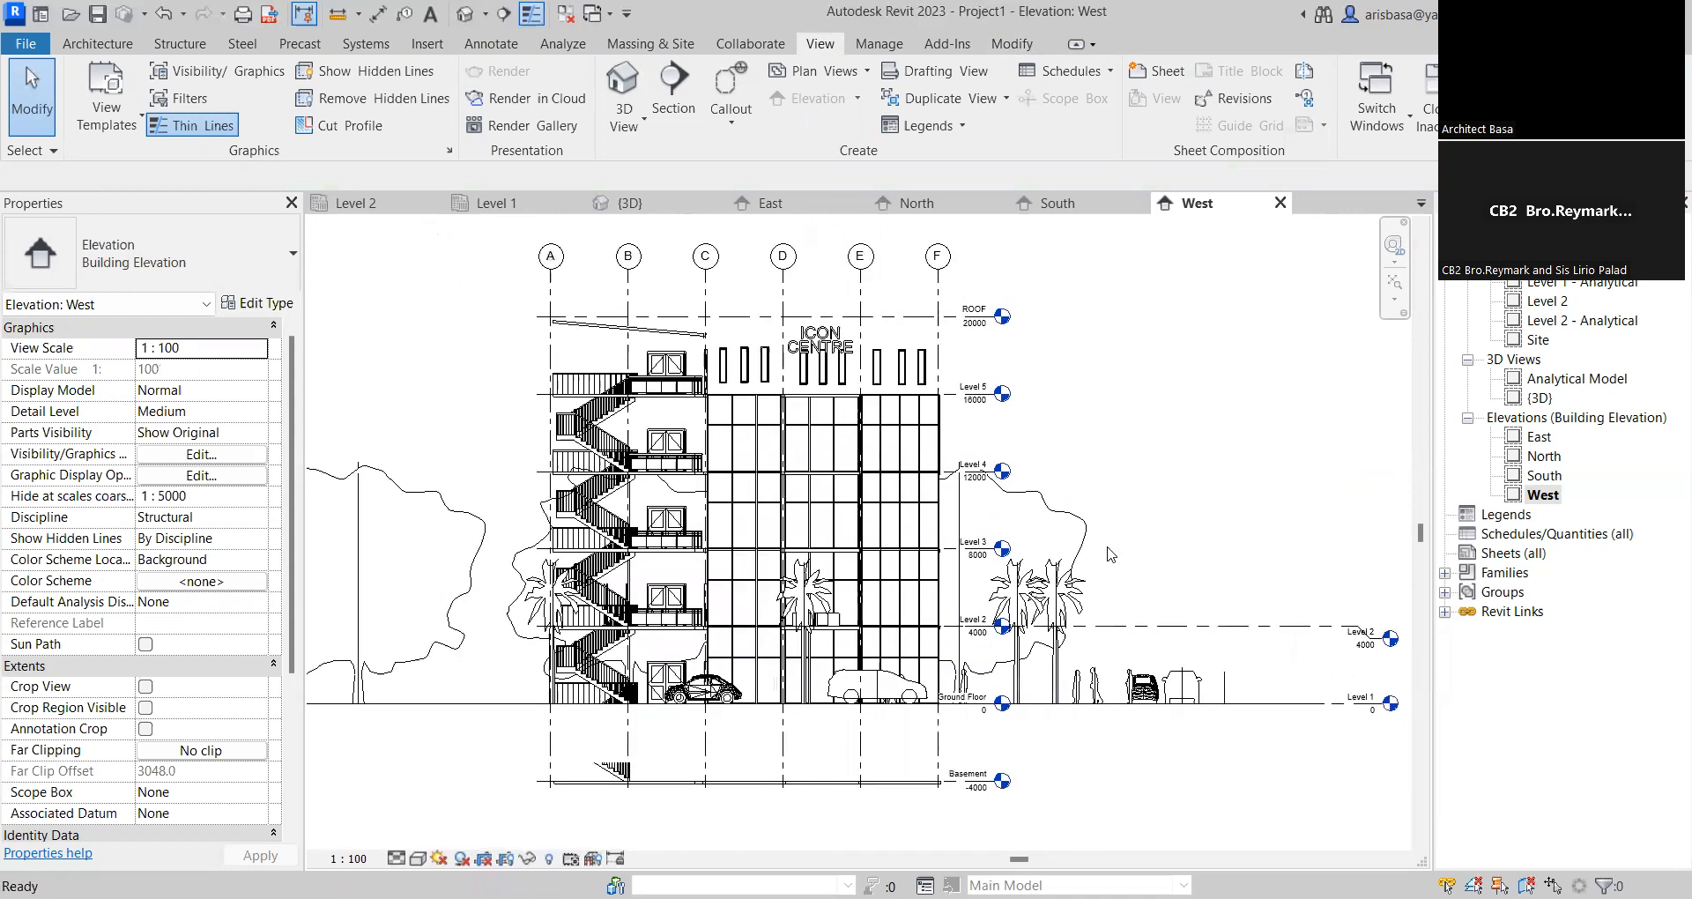
click(867, 473)
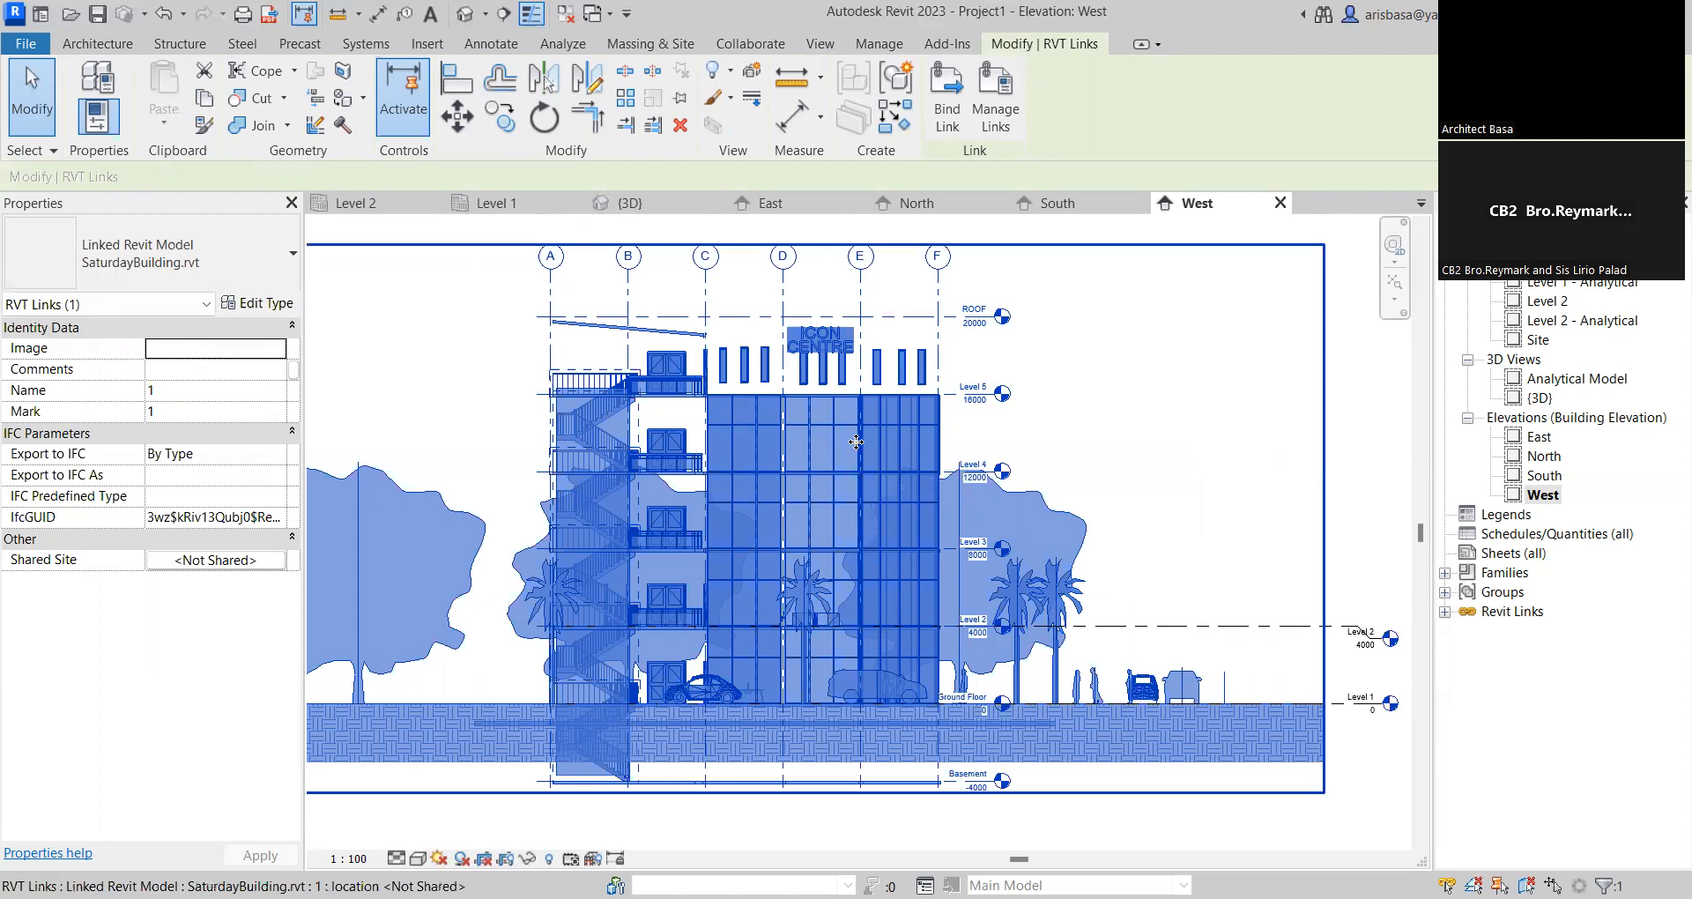
key(Escape)
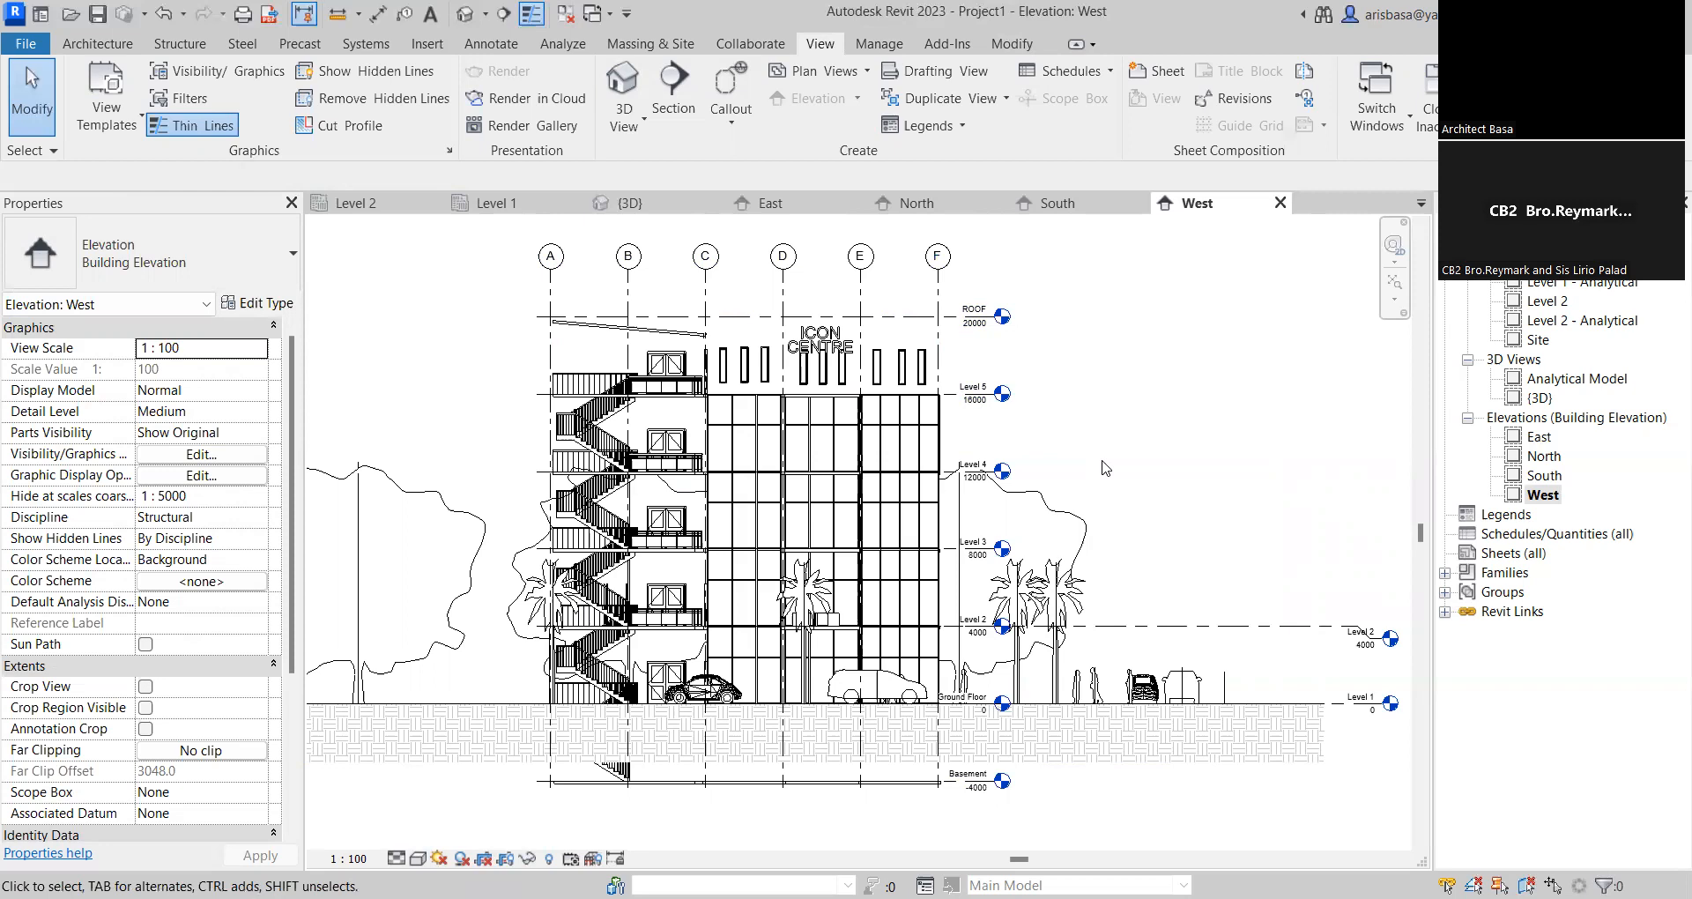
click(919, 431)
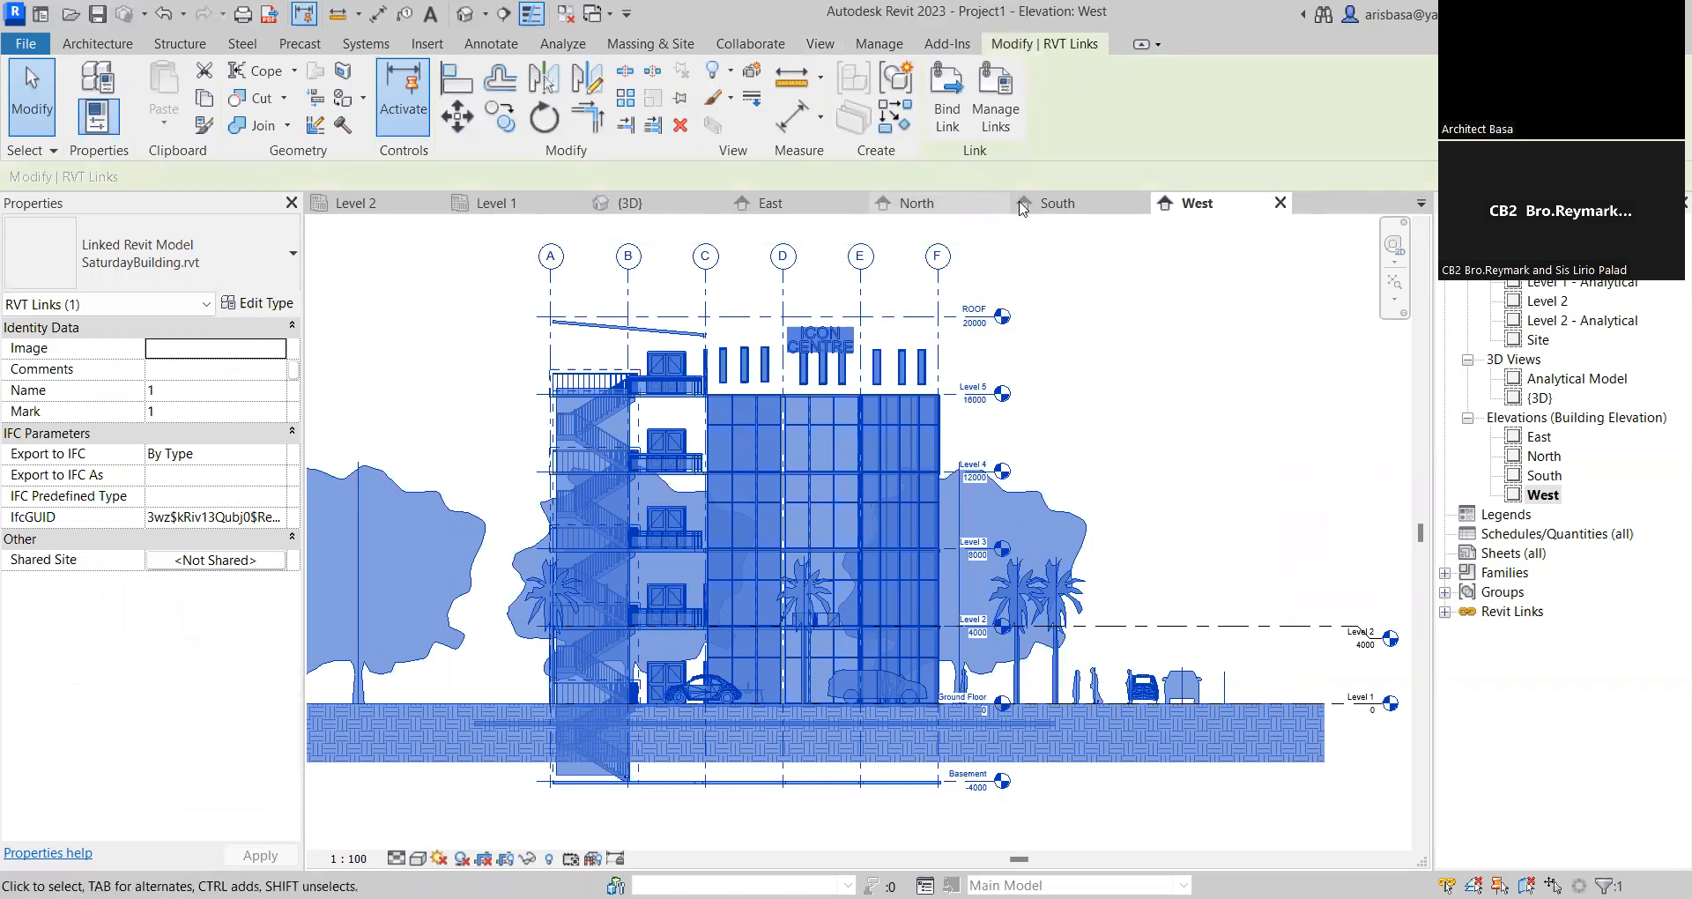
key(Escape)
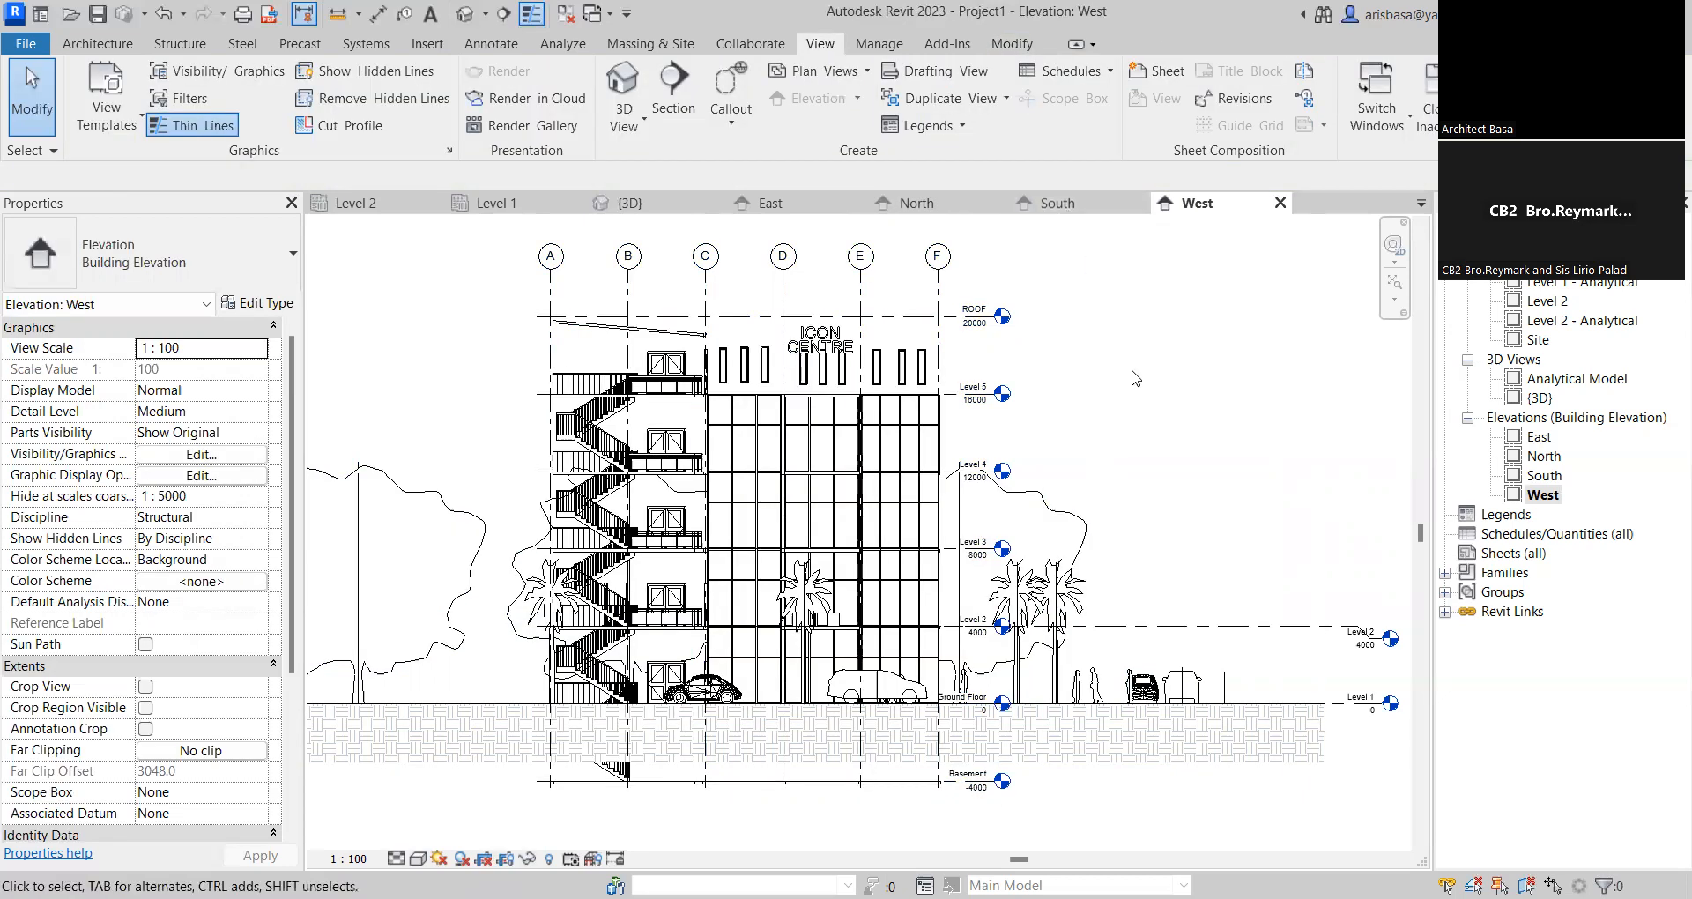
scroll(1116, 426, down, 3)
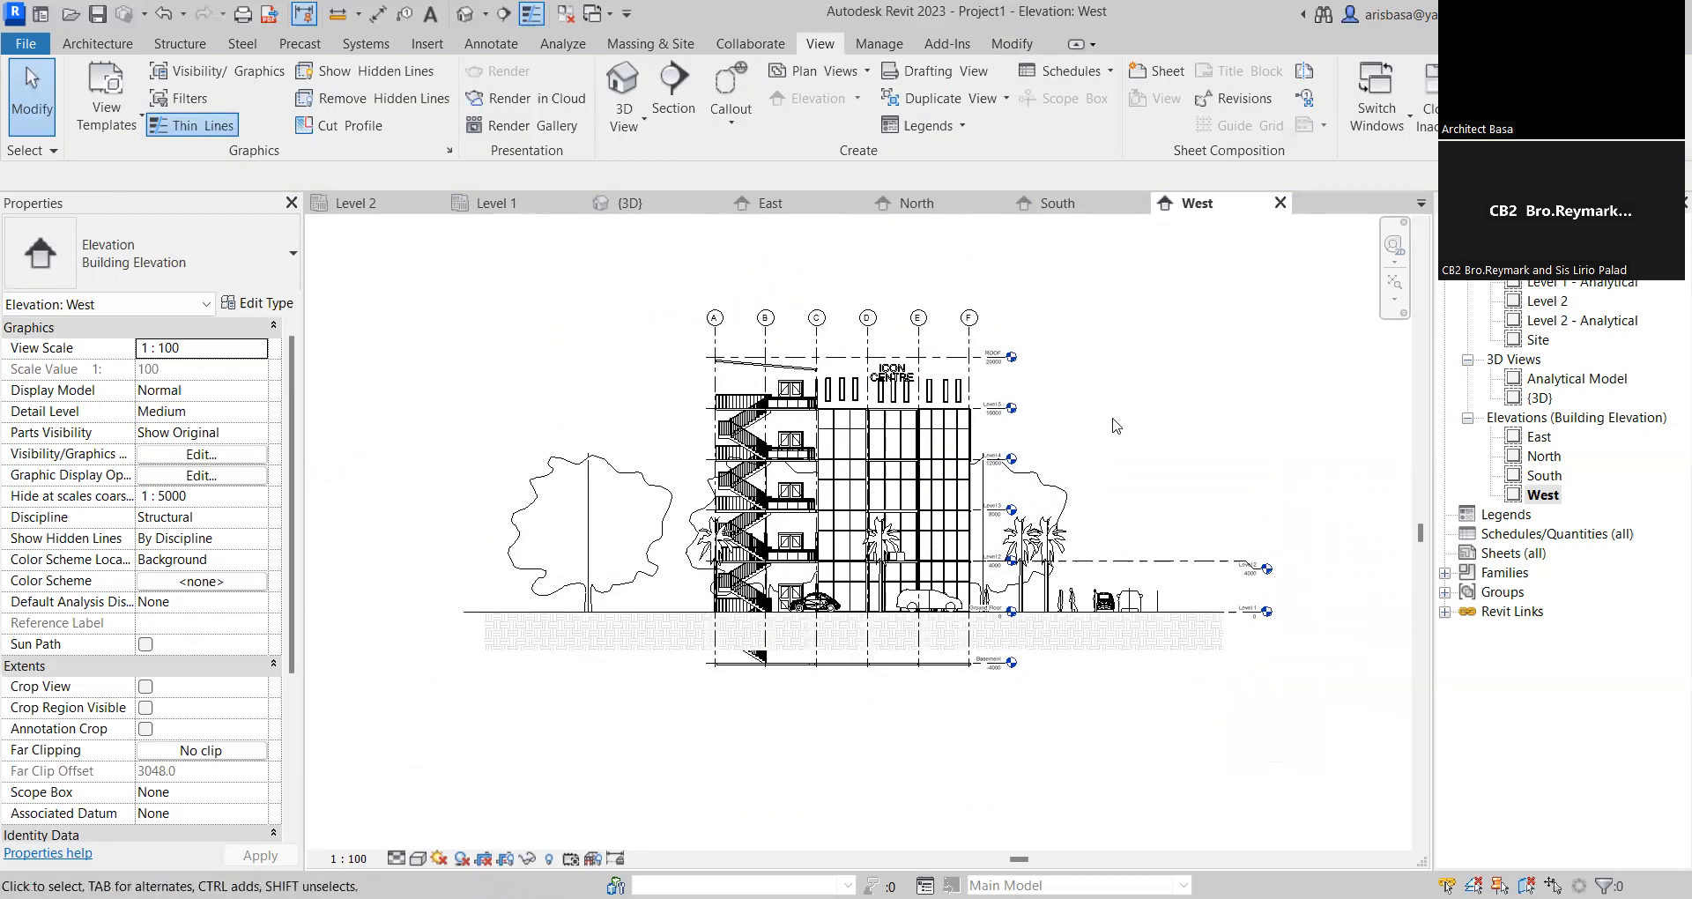
scroll(1116, 445, up, 3)
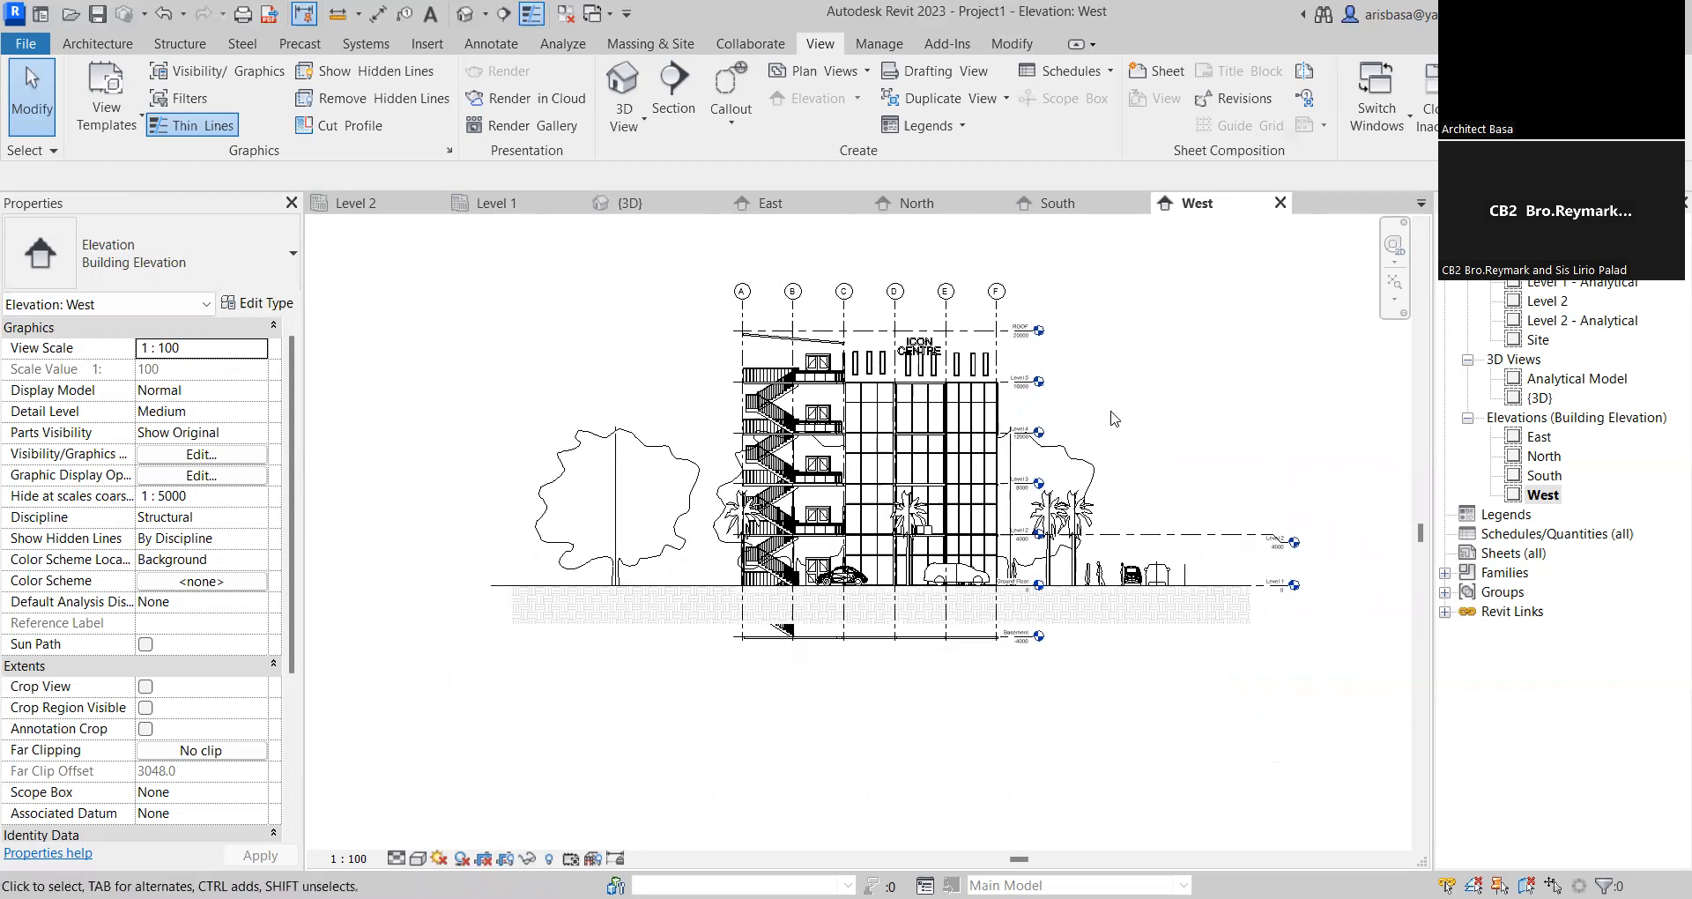
mouse_move(1129, 418)
middle_down()
mouse_move(1069, 380)
mouse_move(1056, 420)
middle_up()
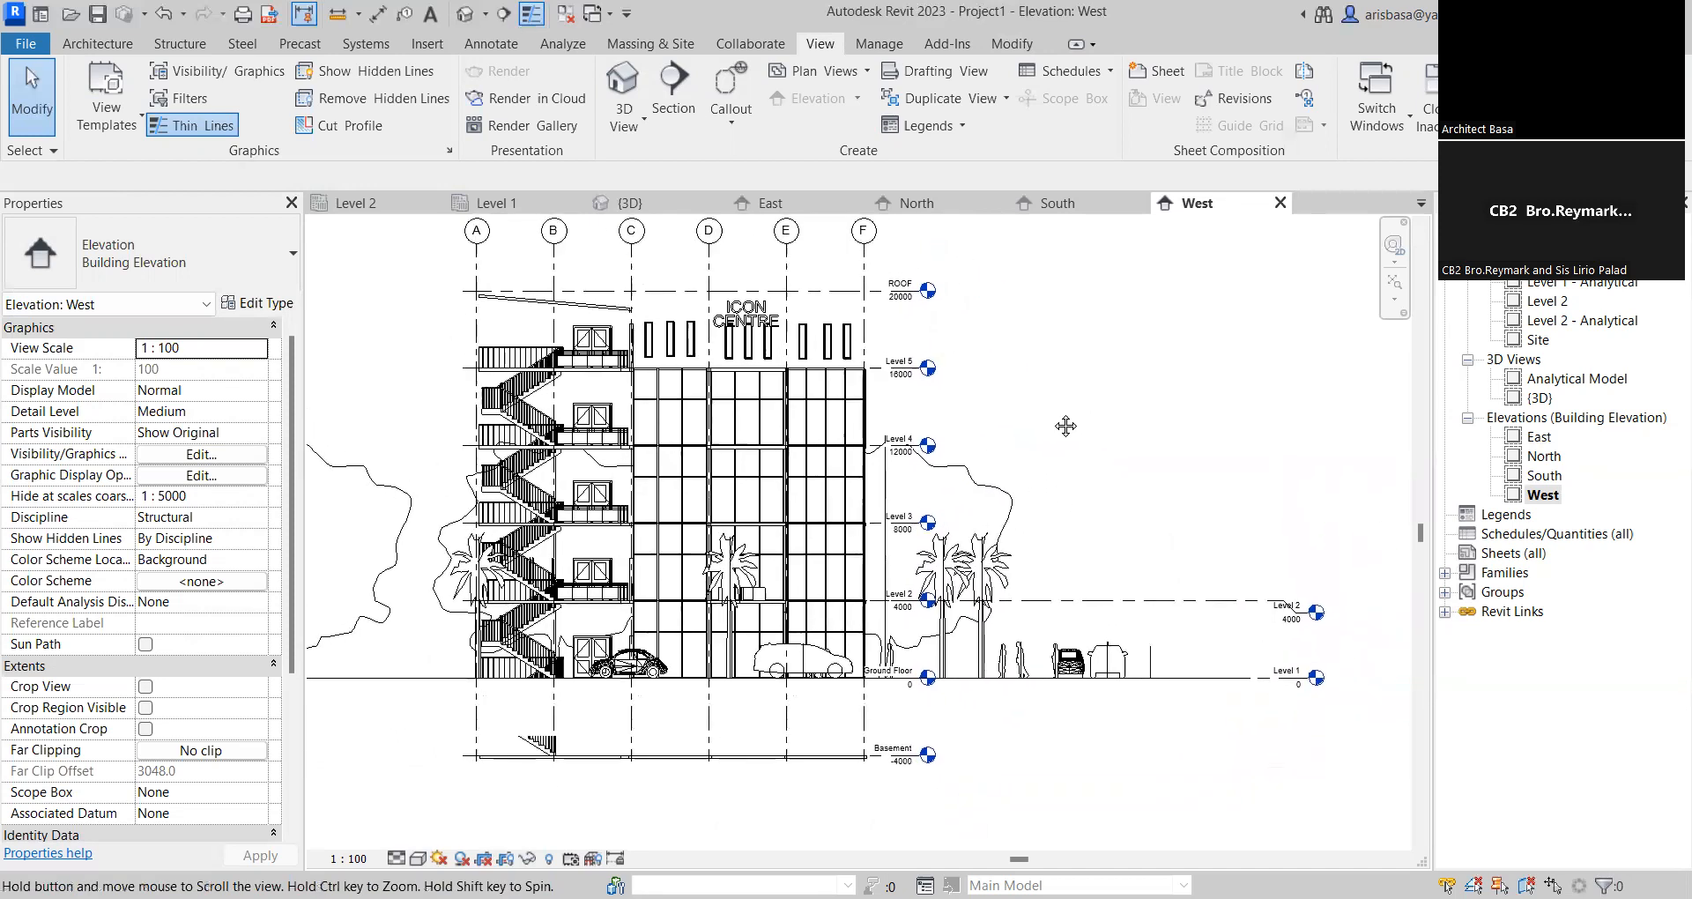
scroll(1134, 602, up, 3)
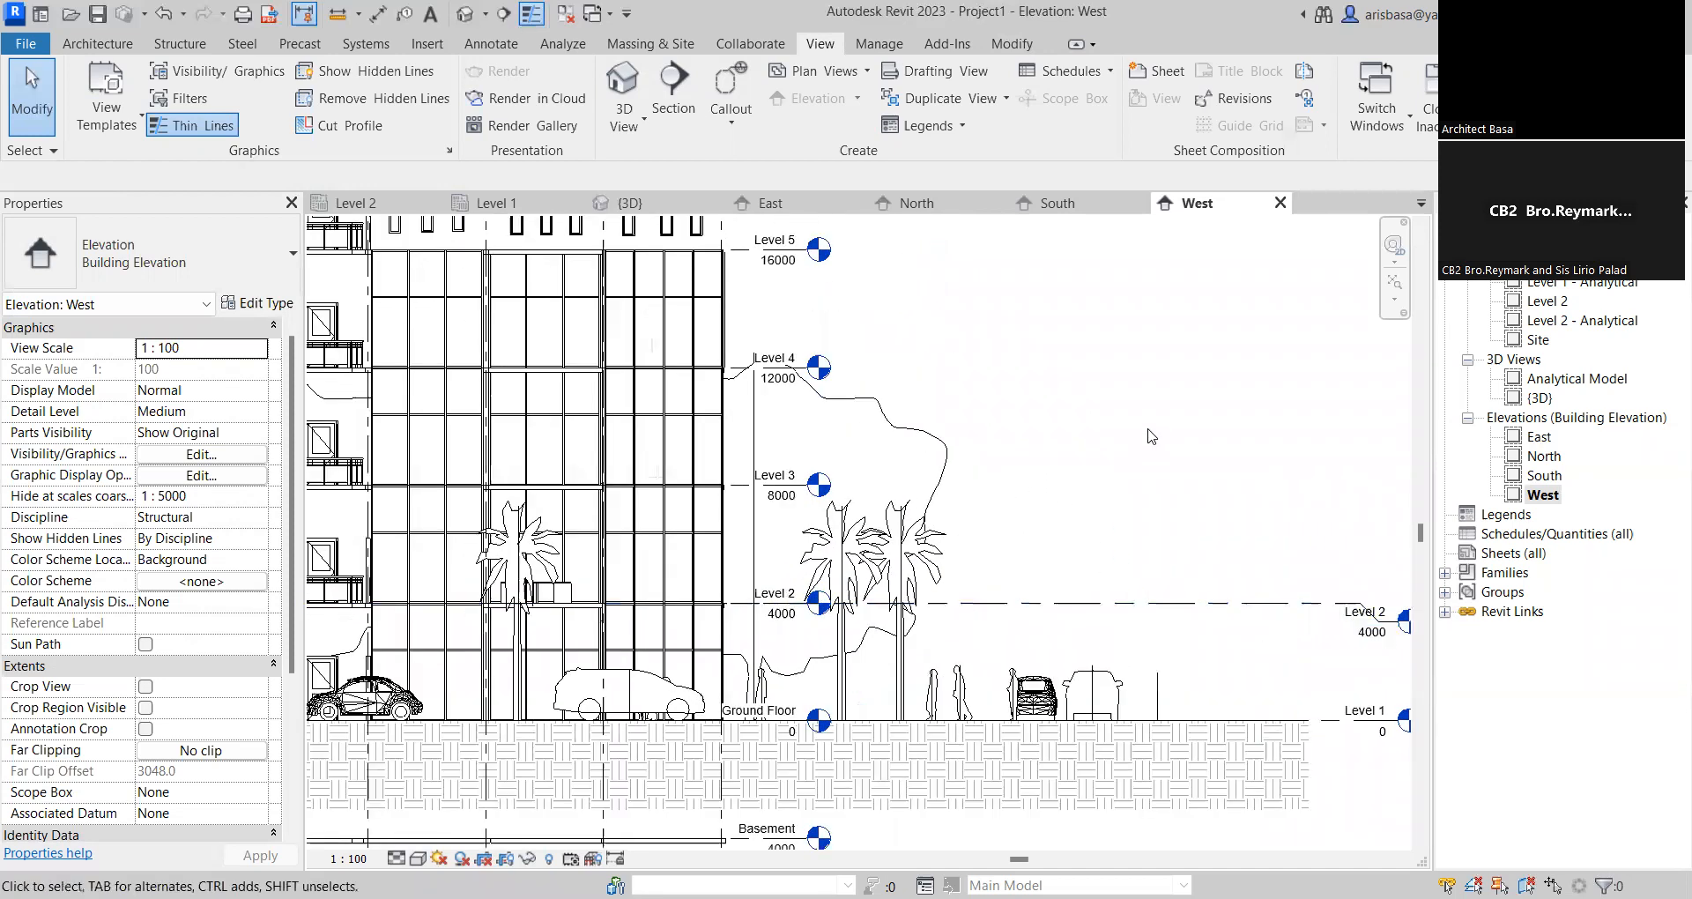
scroll(1148, 429, down, 2)
middle_drag(1145, 430, 1047, 491)
scroll(902, 374, down, 3)
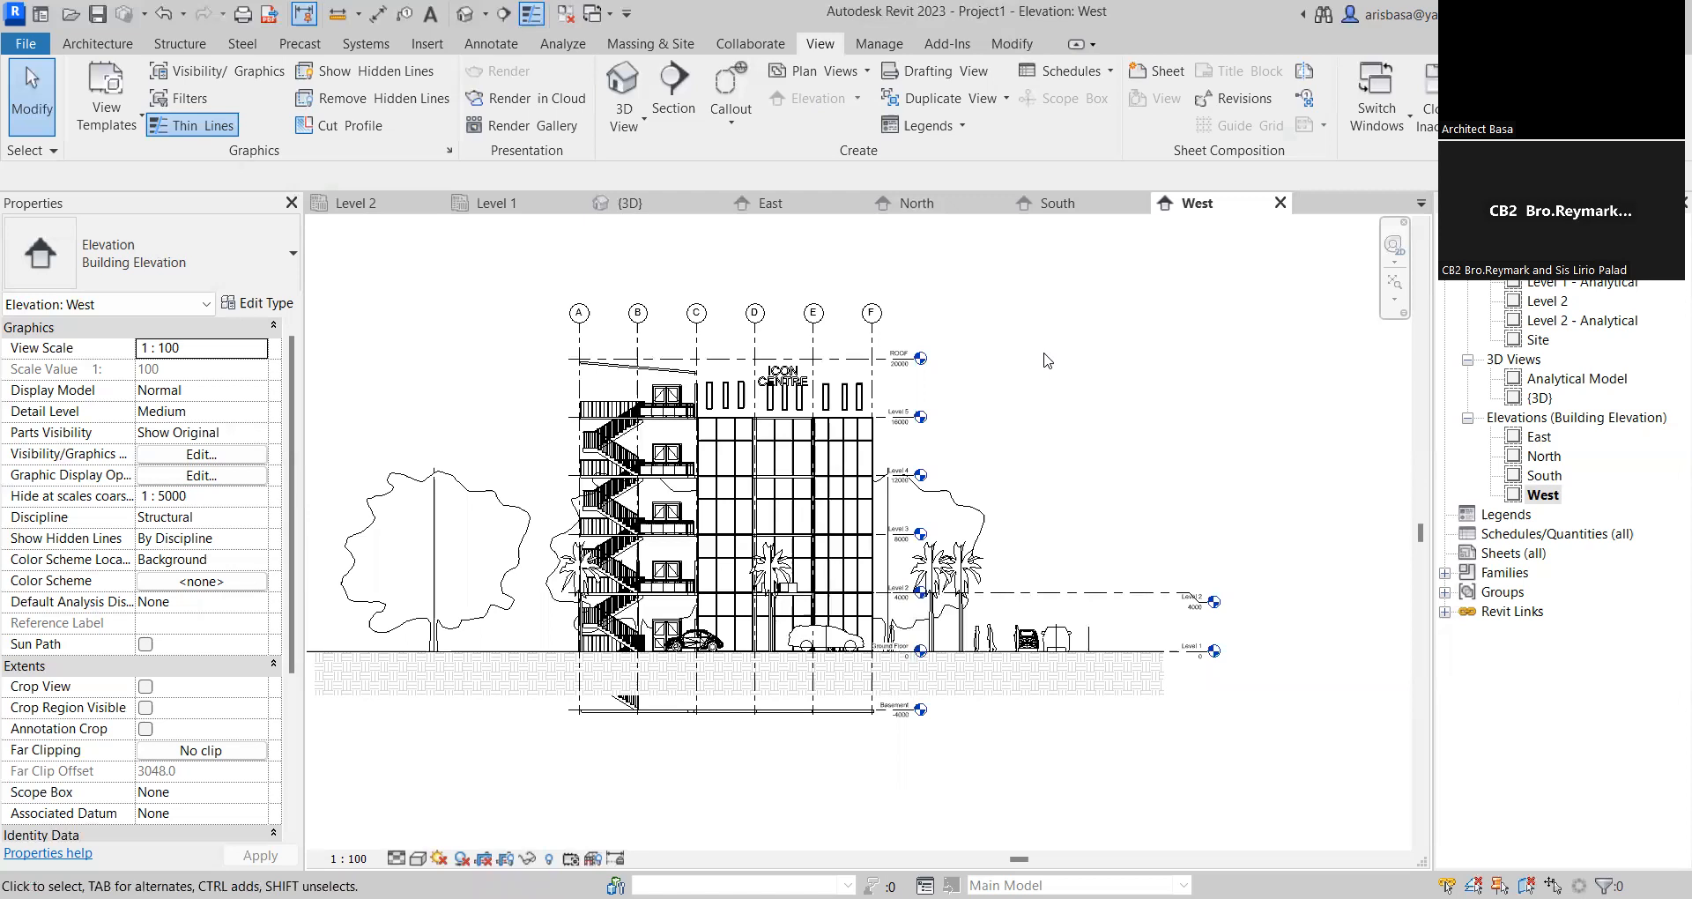
scroll(1014, 410, up, 2)
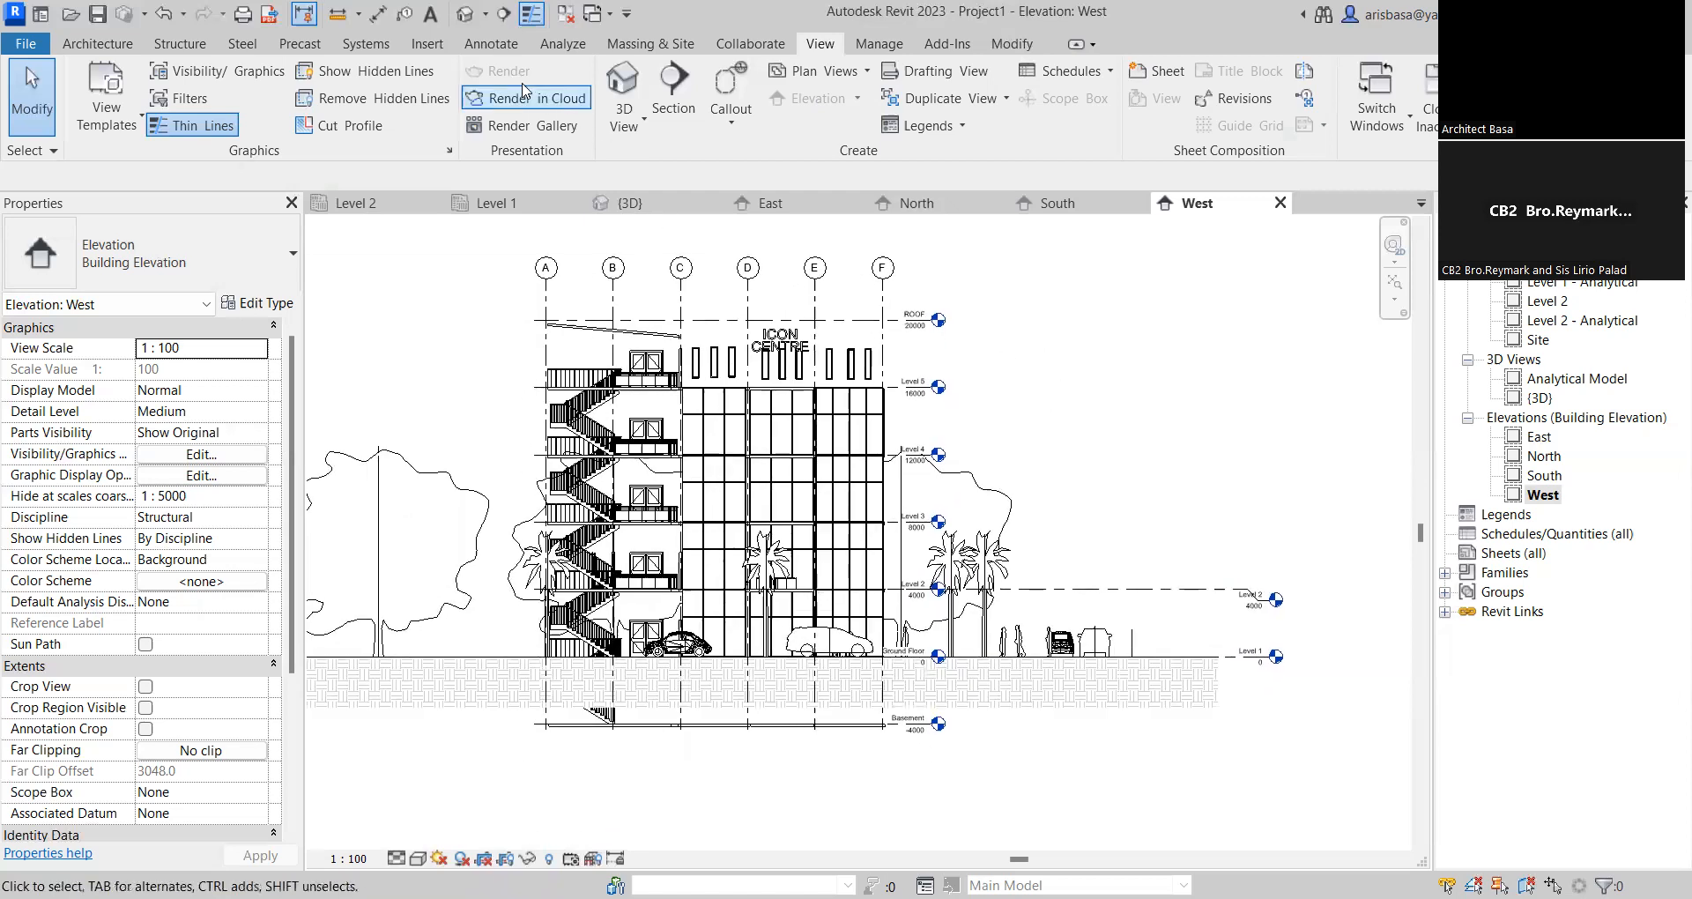
Start Copy/Monitor using the linked SaturdayBuilding model as the source
click(751, 46)
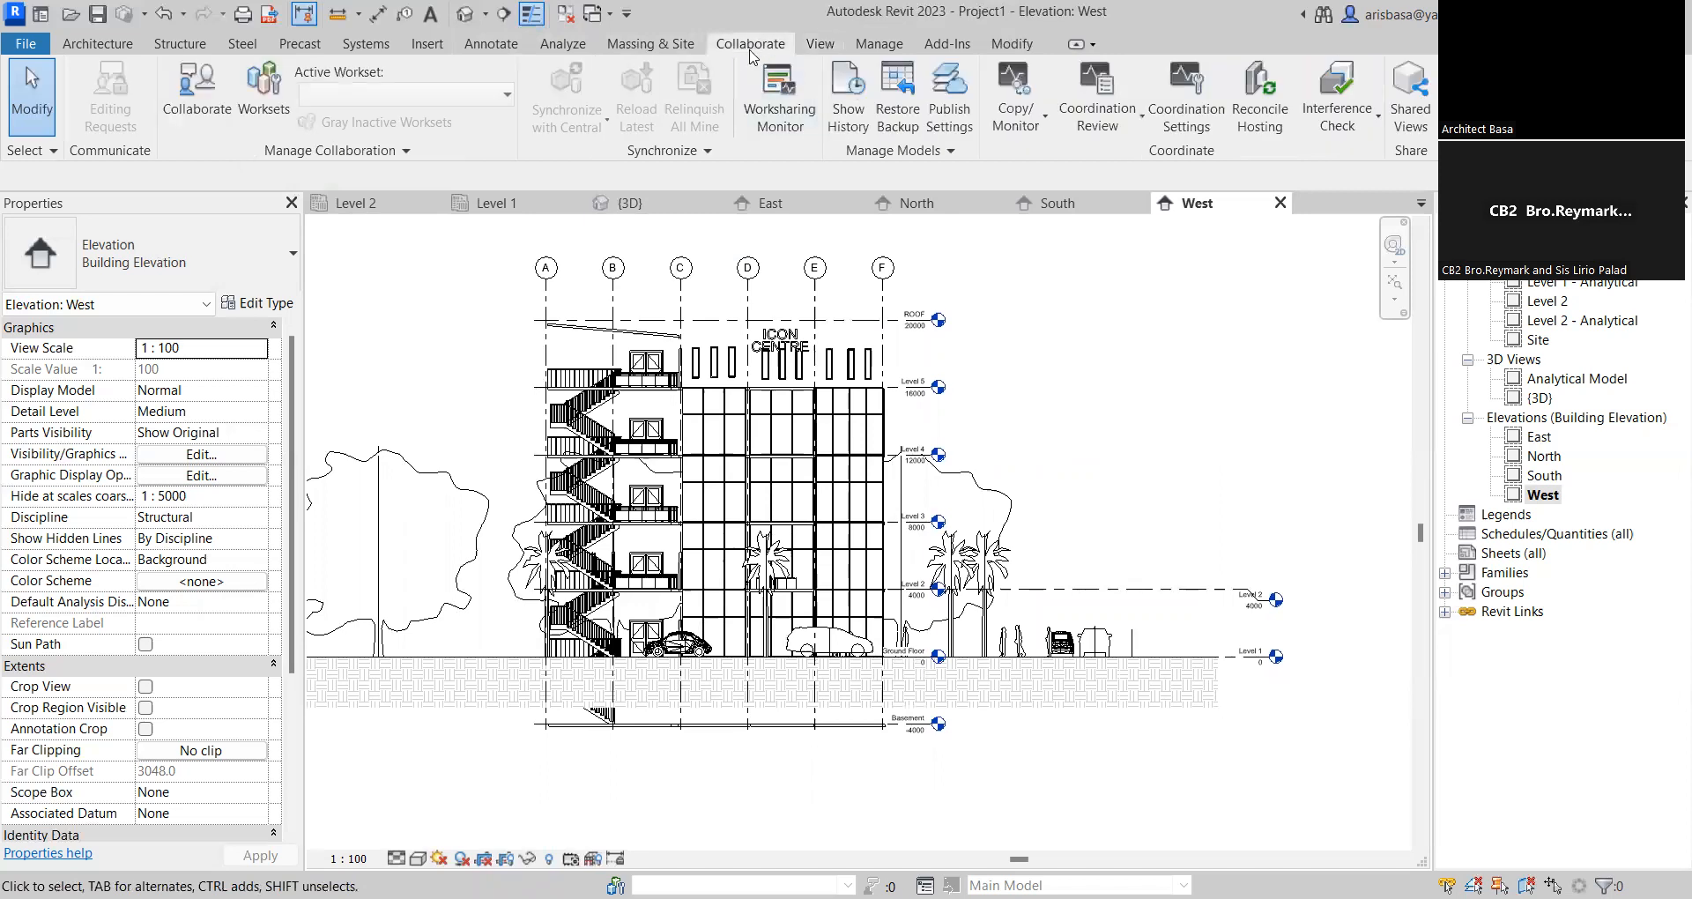
click(1027, 134)
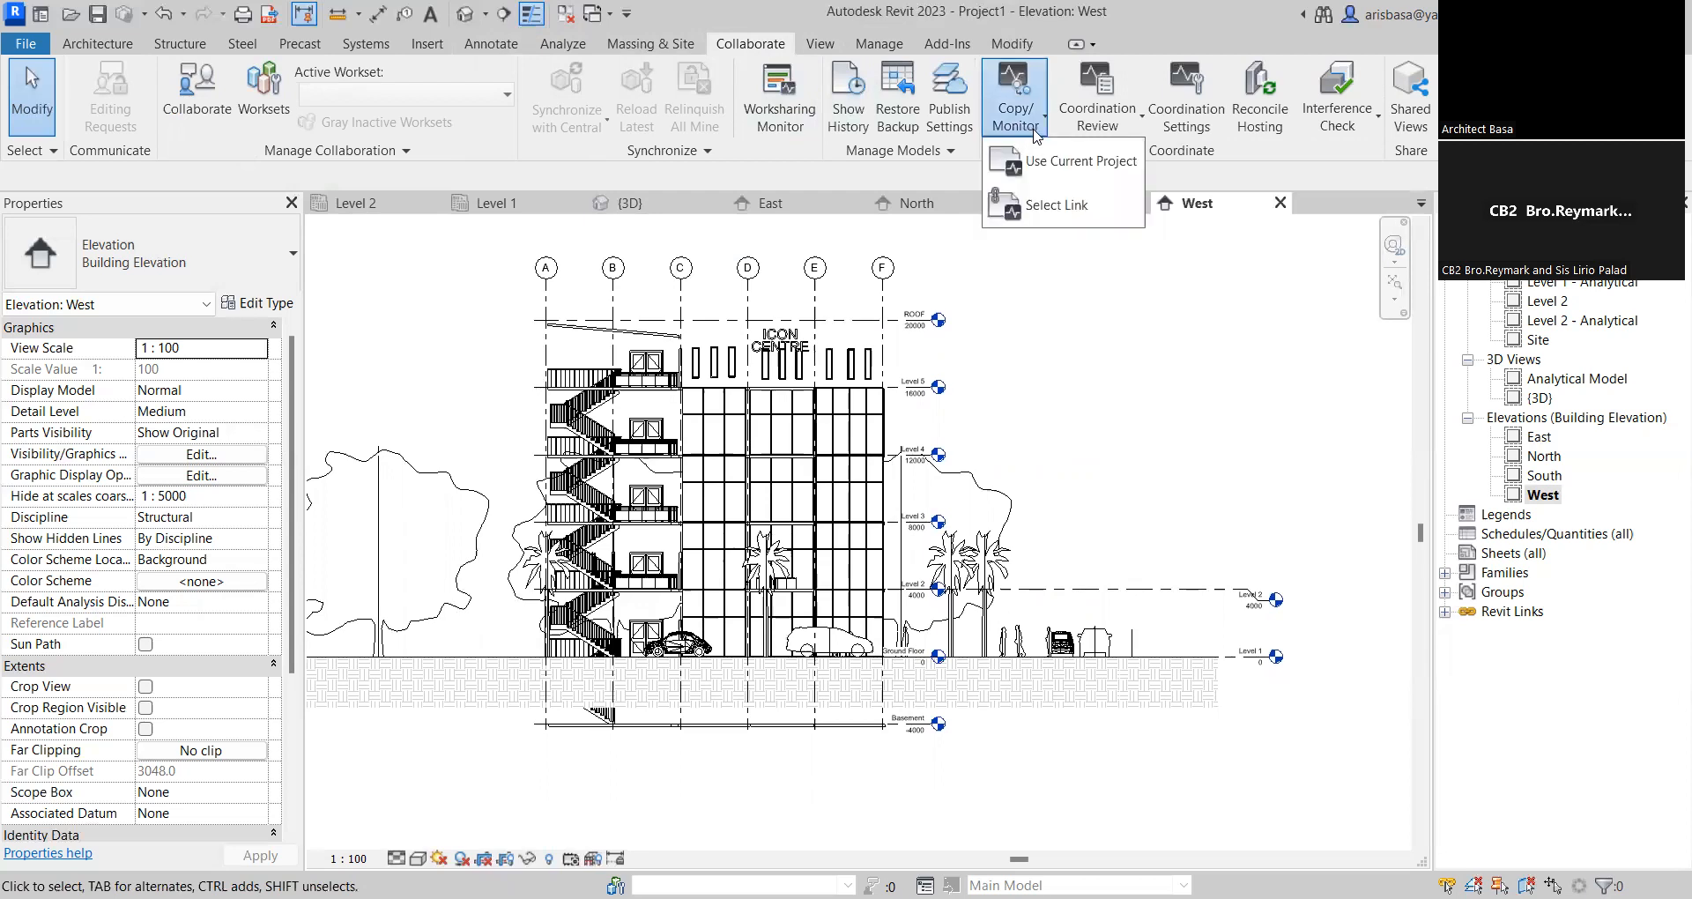
click(1049, 212)
click(837, 379)
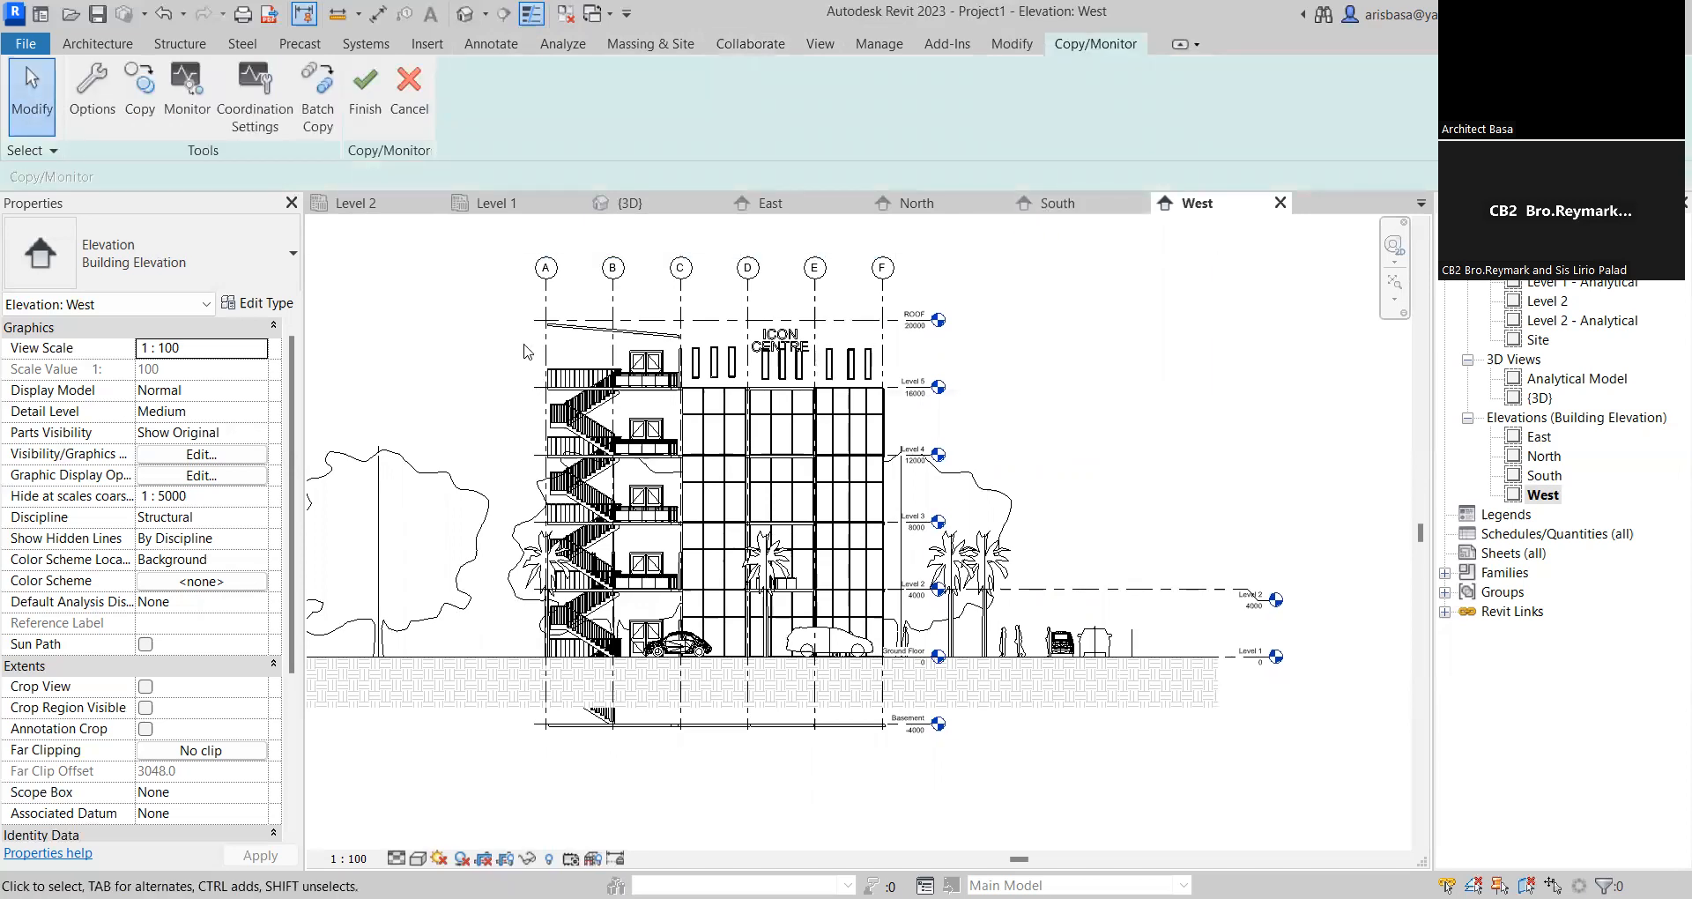
Copy the ROOF, Level 5, Level 4, Level 3 and Basement levels from the link and finish Copy/Monitor
click(143, 98)
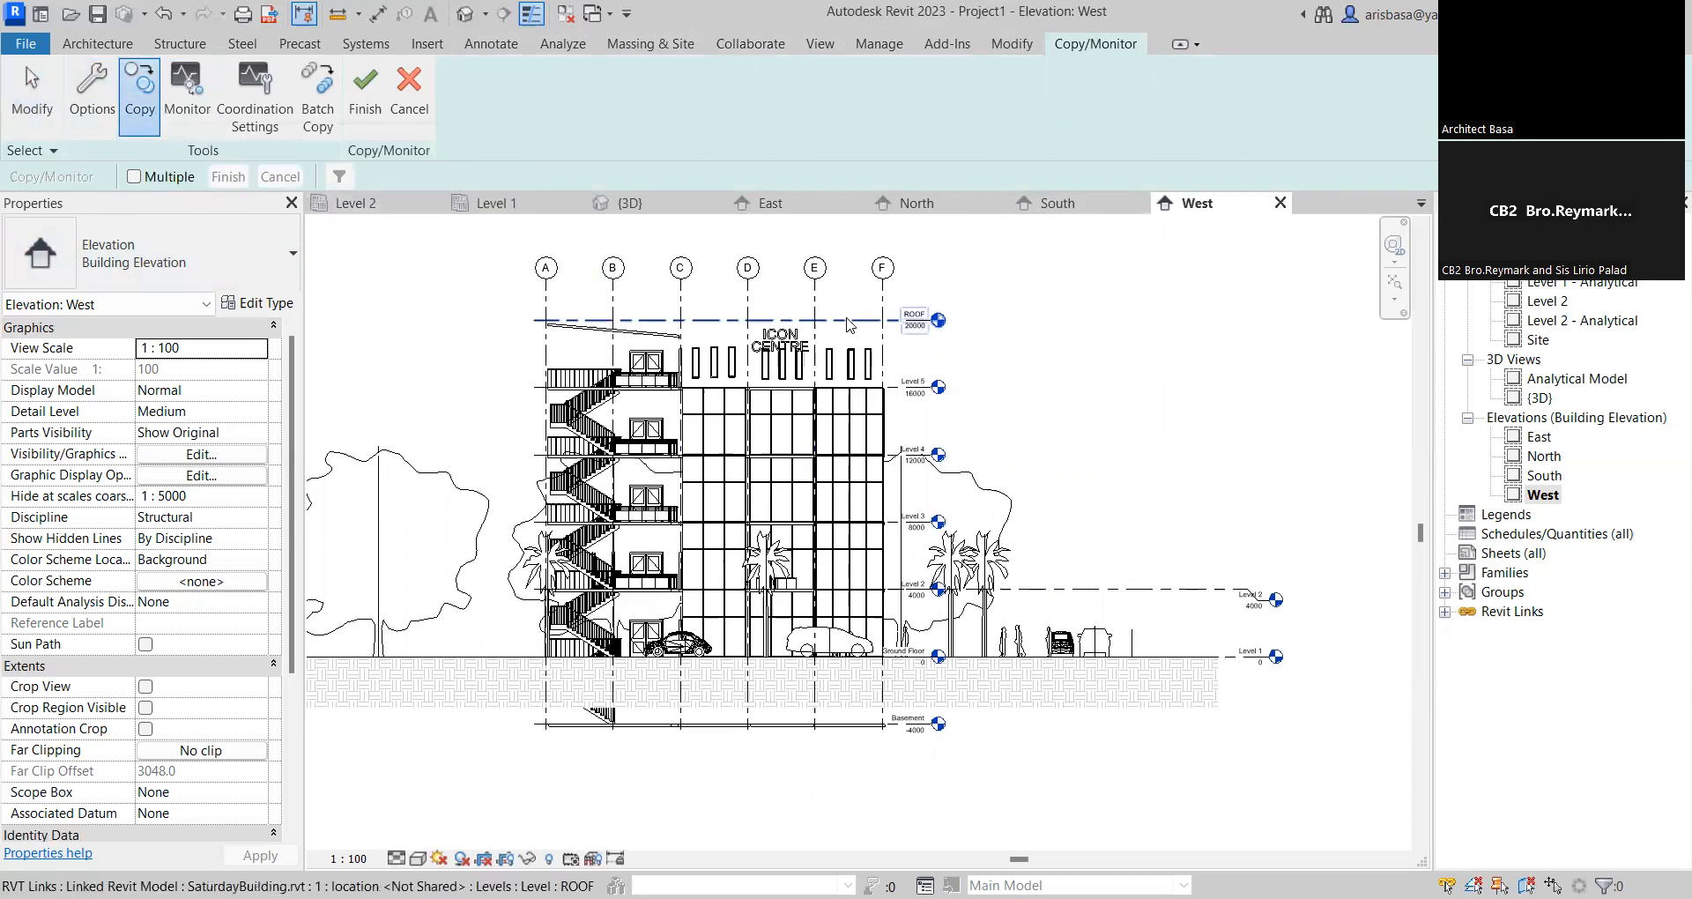
scroll(842, 331, up, 2)
middle_drag(842, 330, 908, 288)
scroll(919, 289, down, 1)
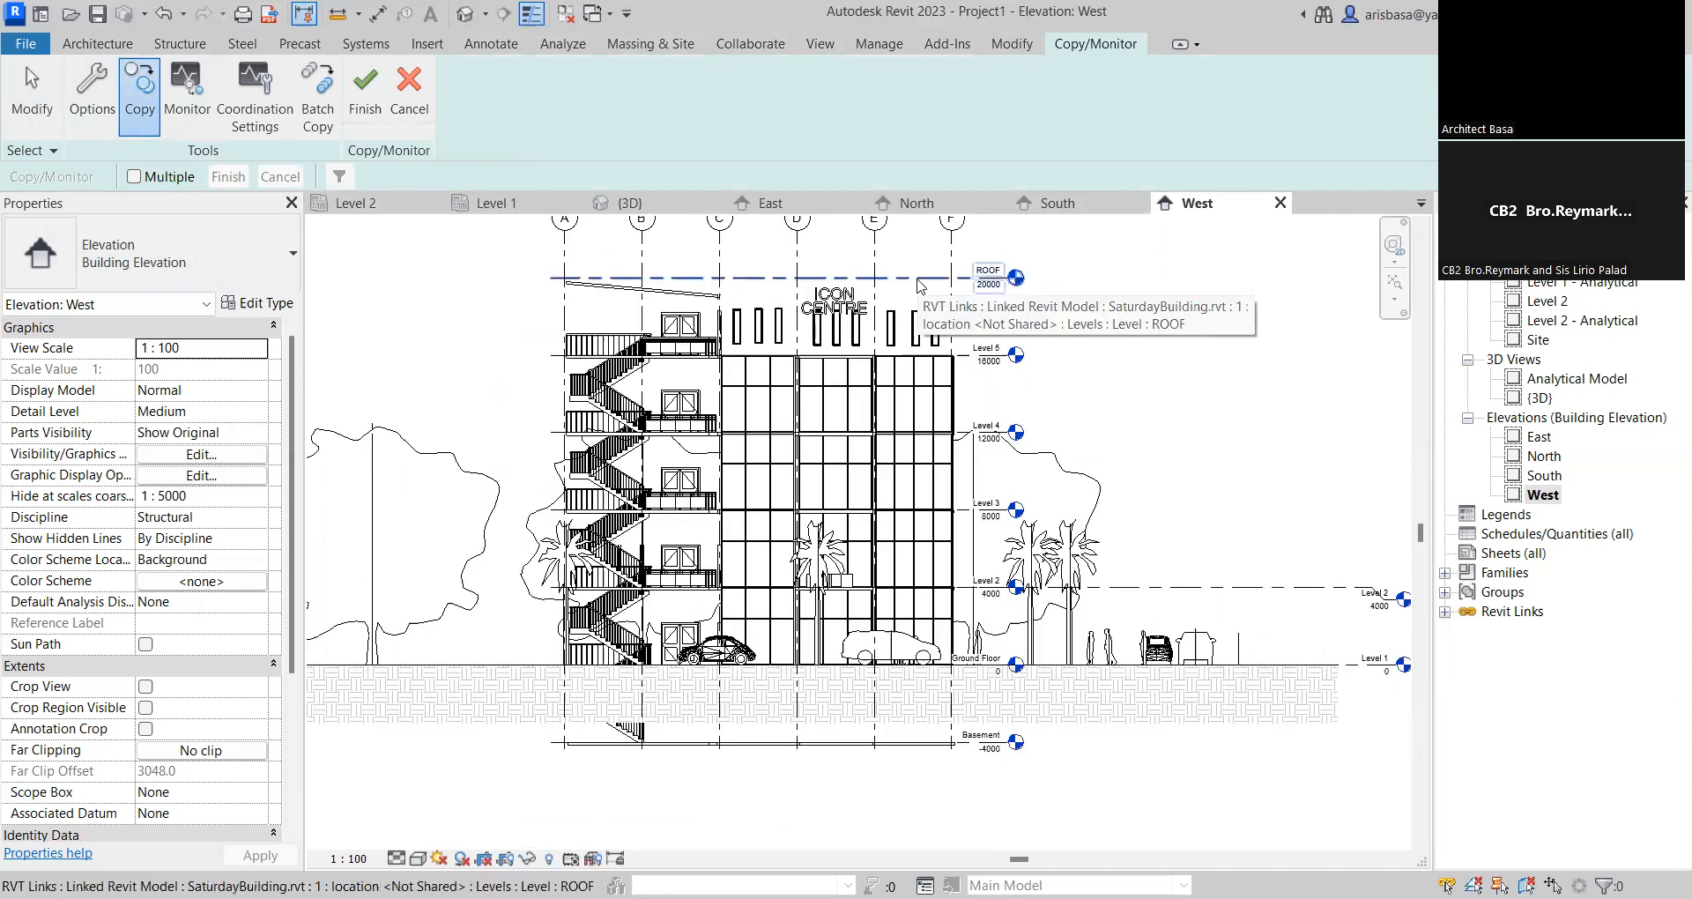
click(919, 282)
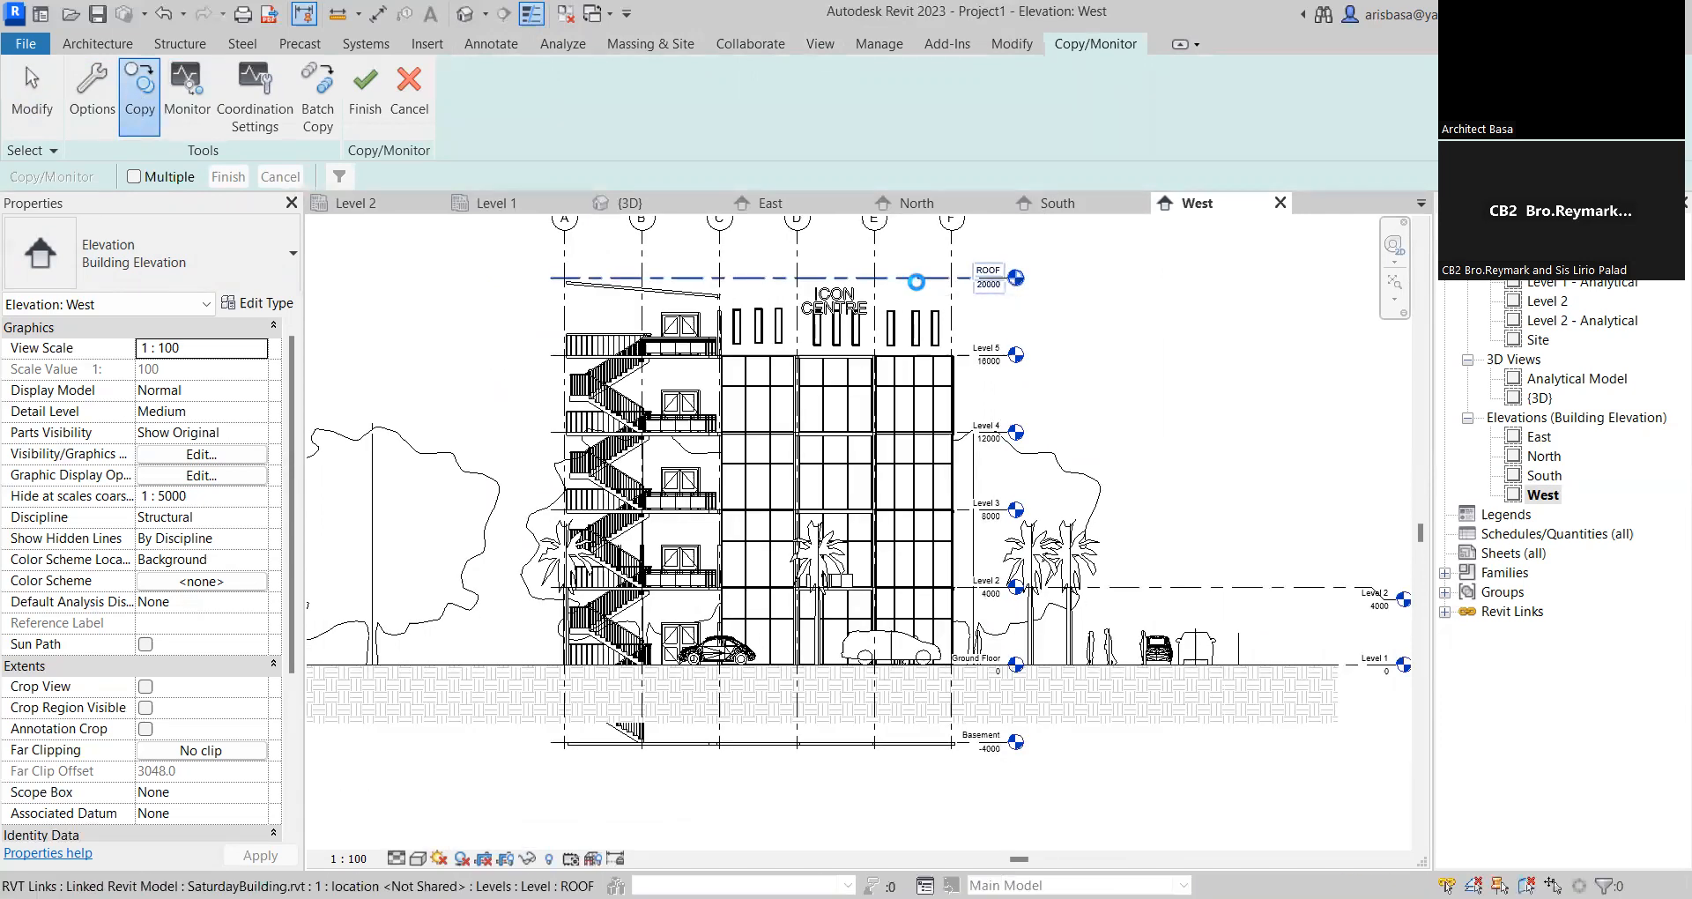
click(961, 364)
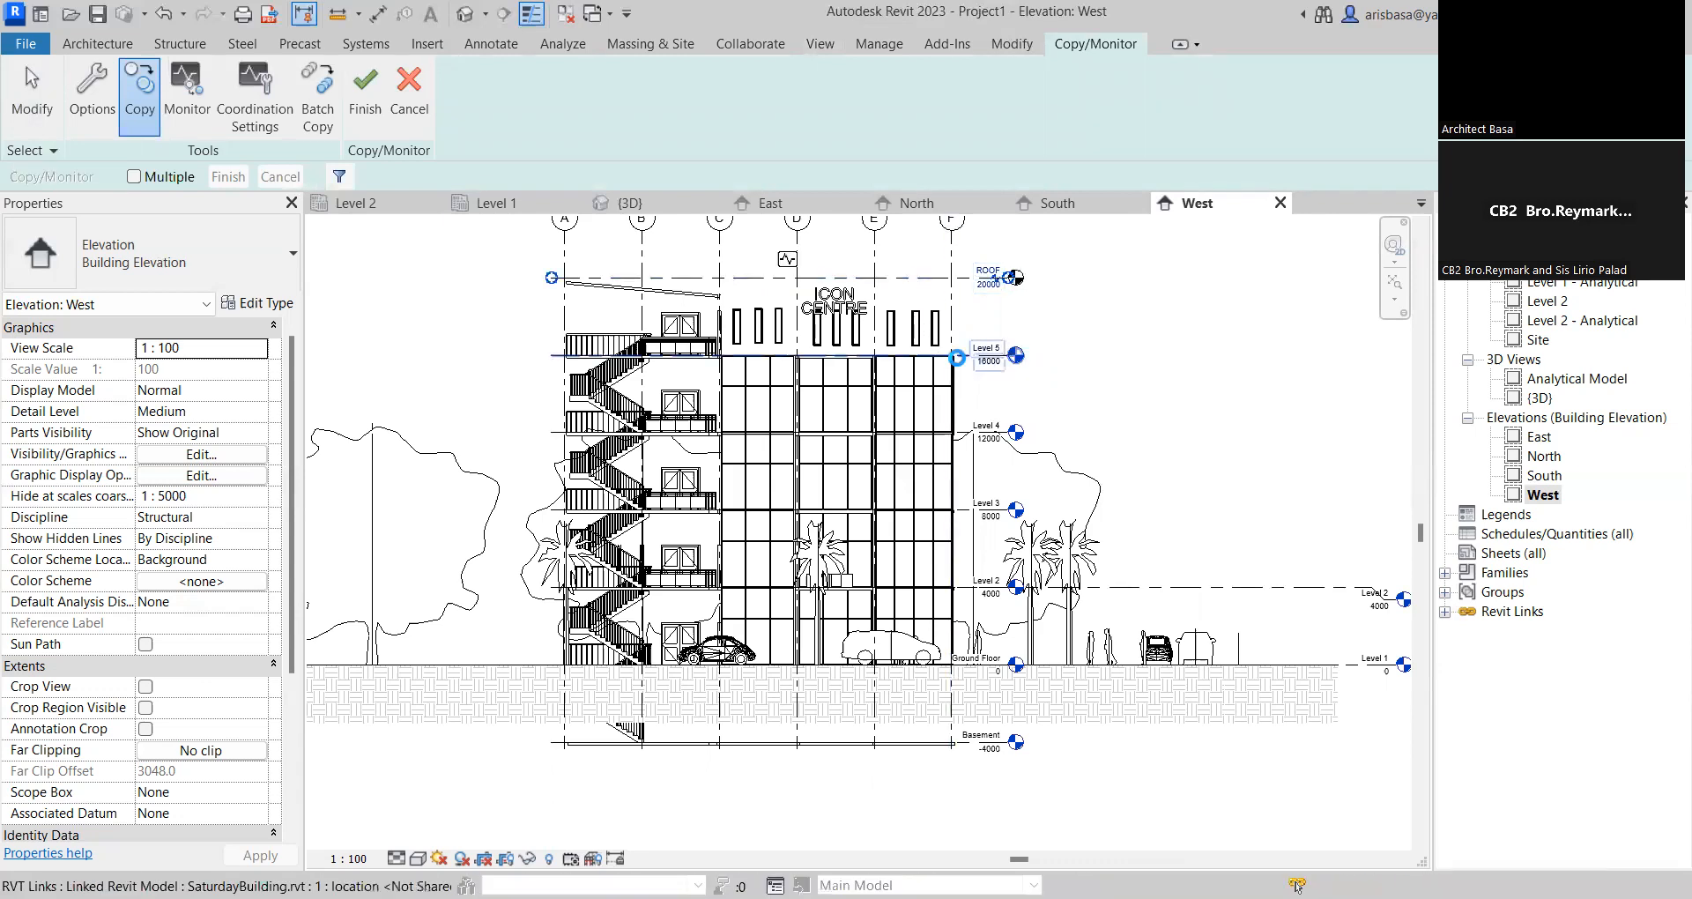
click(966, 436)
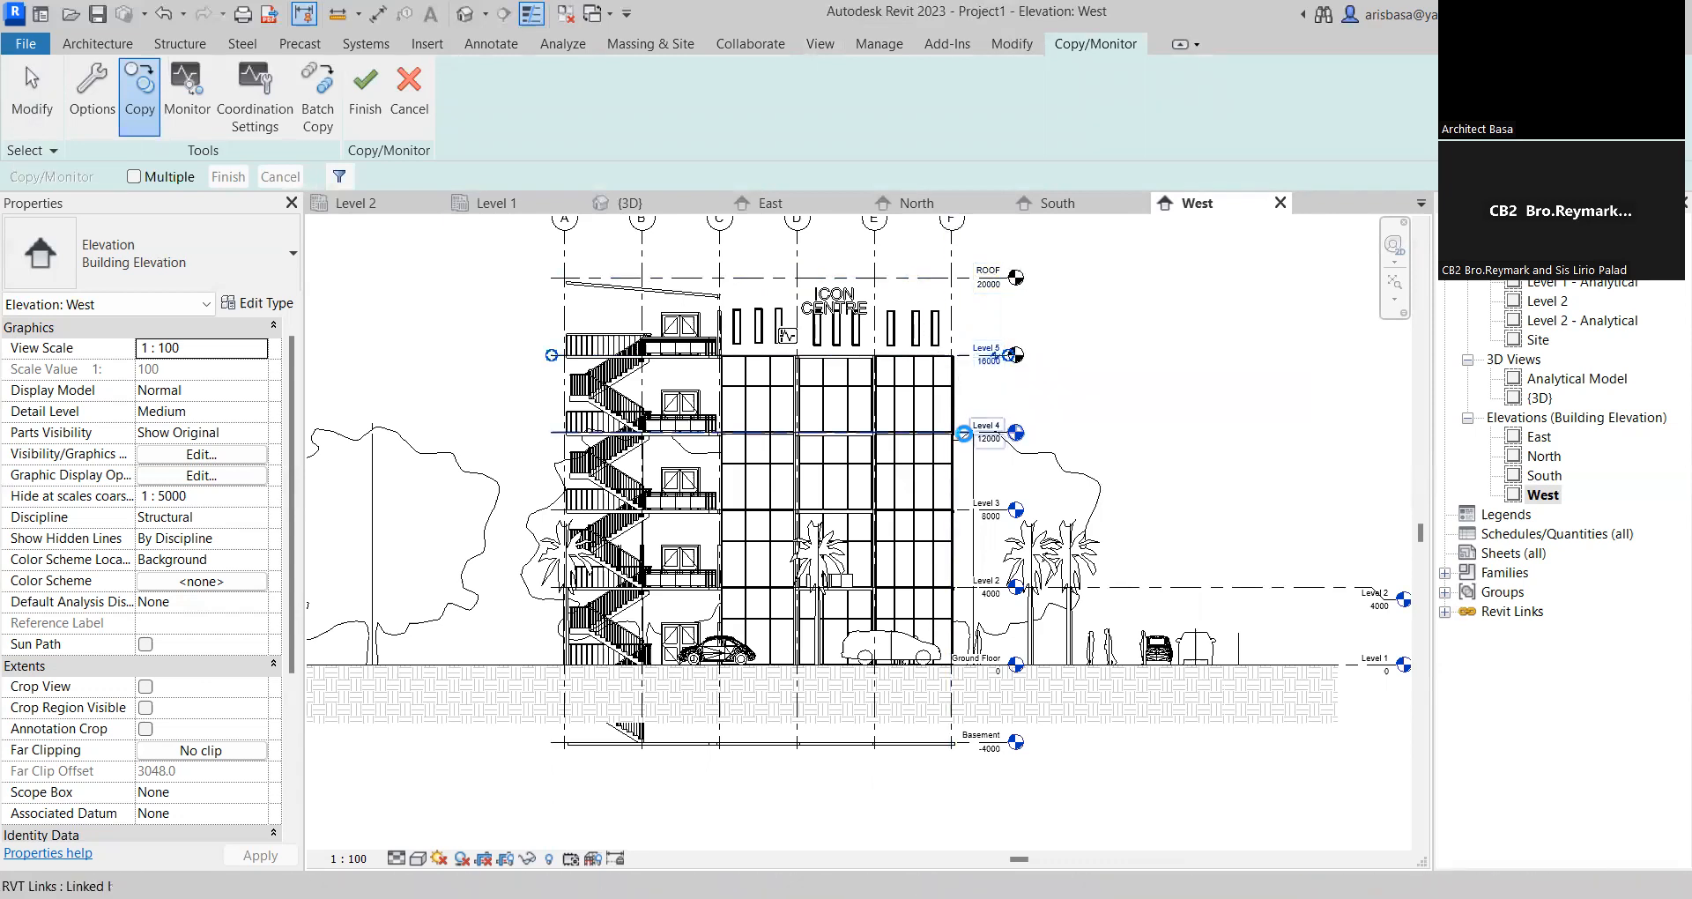
click(961, 509)
middle_drag(961, 510, 837, 496)
middle_drag(860, 739, 834, 576)
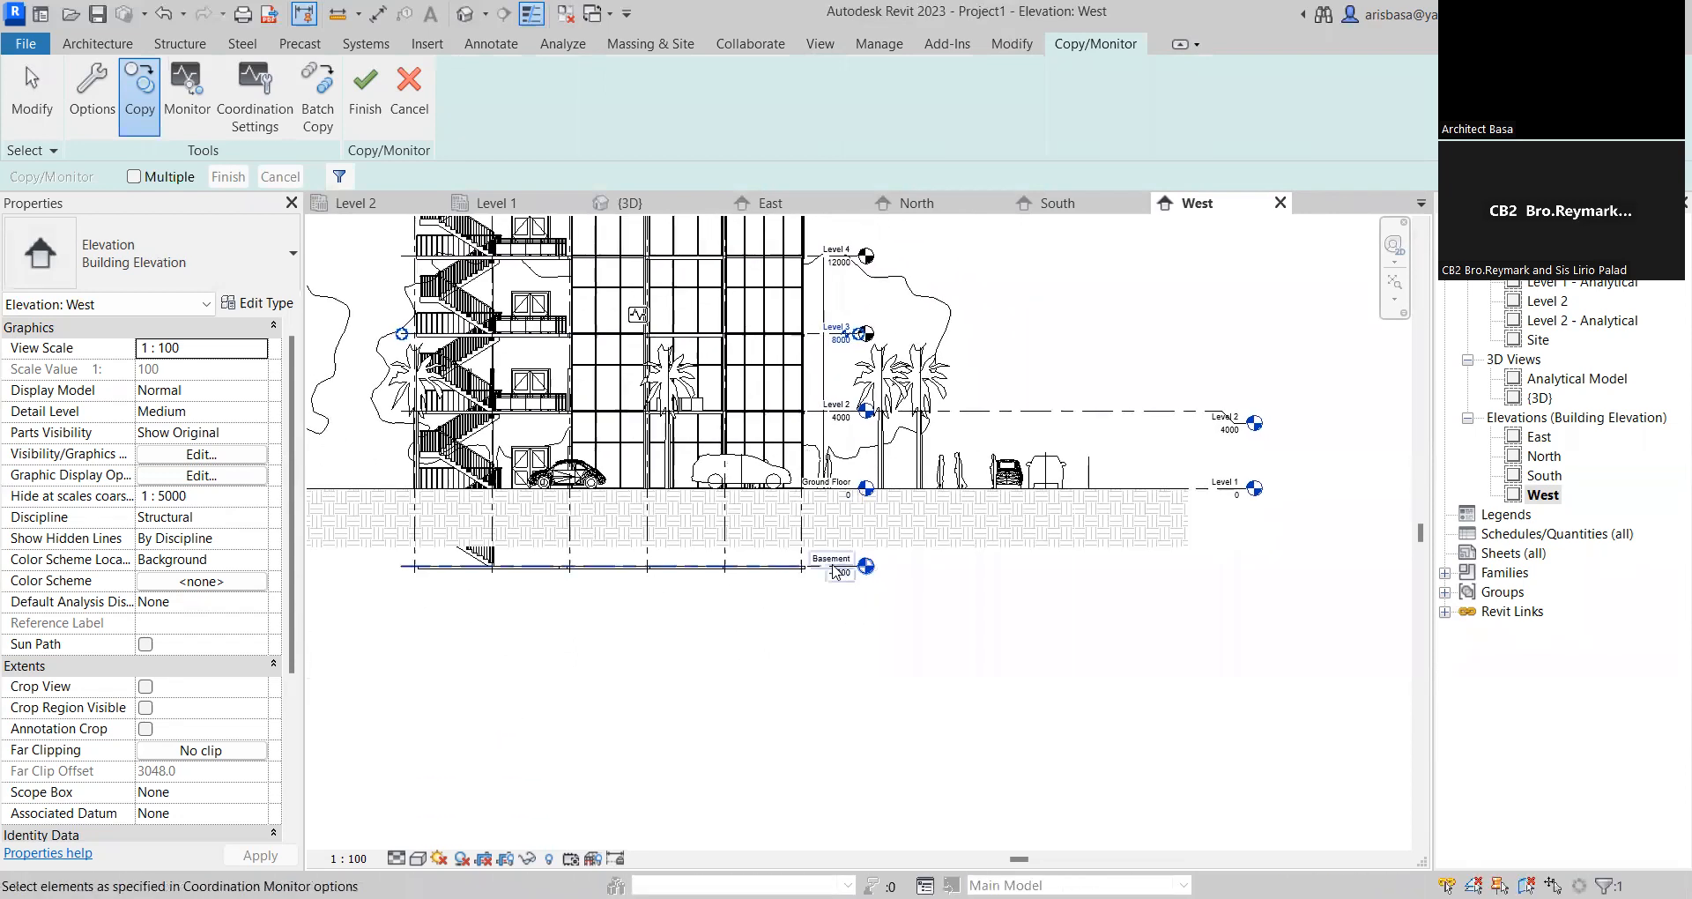
scroll(1090, 564, down, 2)
middle_drag(1089, 564, 1028, 628)
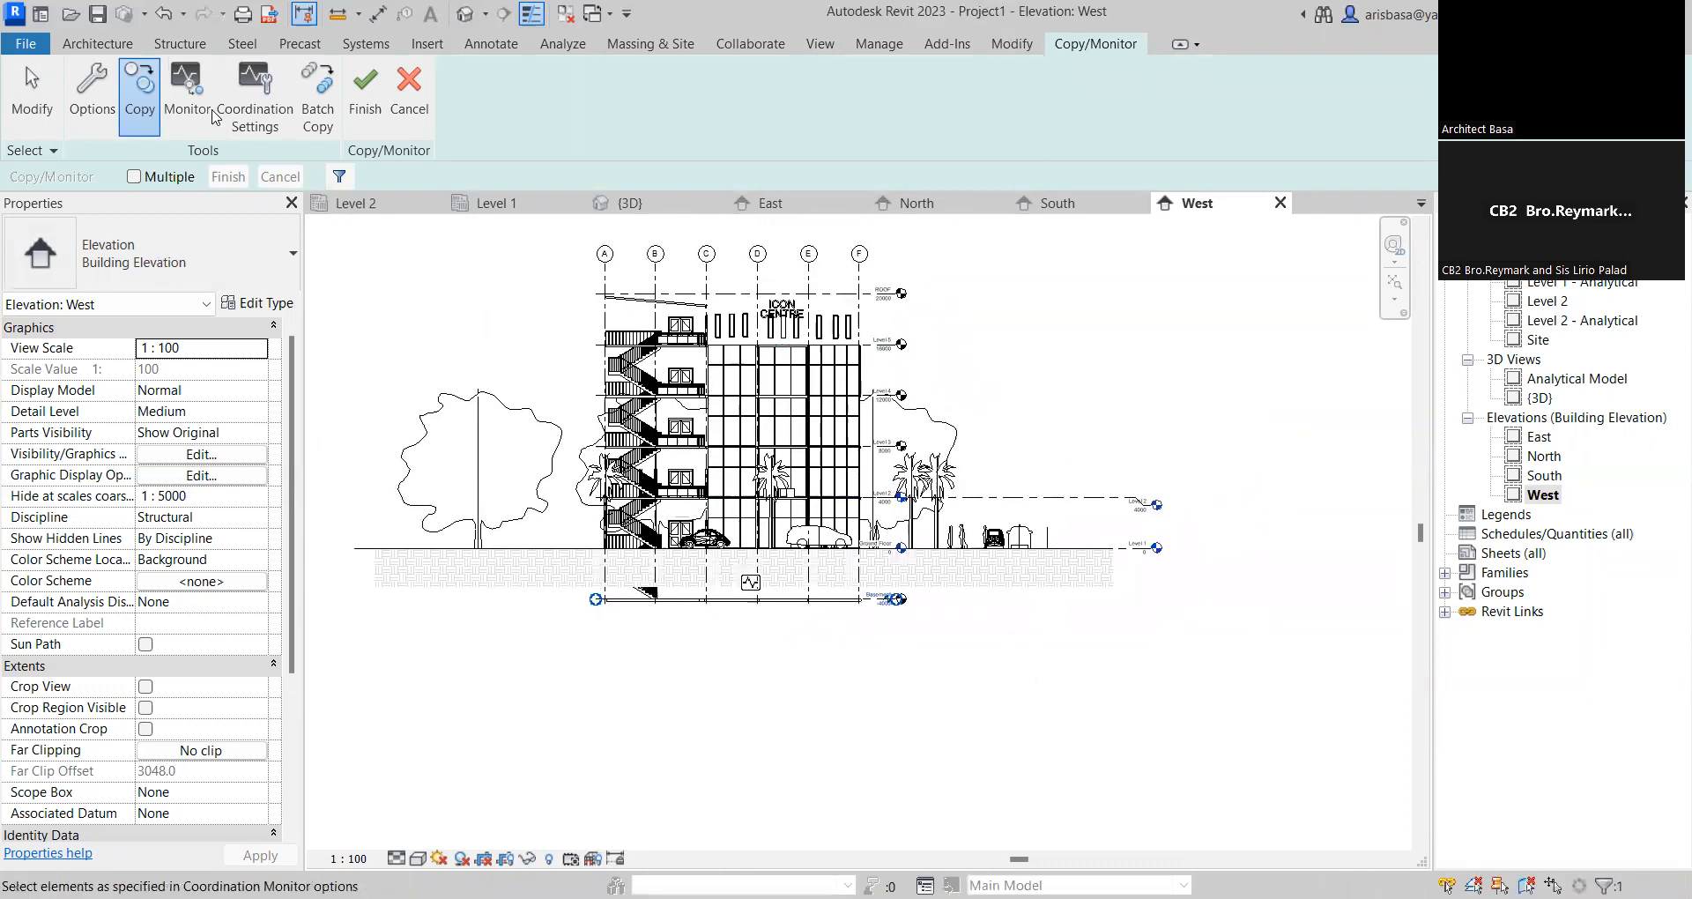
click(367, 104)
Extend the copied levels away from the building so their heads align with the project's Level 1 head
middle_drag(1144, 395, 1061, 368)
scroll(1117, 410, down, 1)
click(1028, 340)
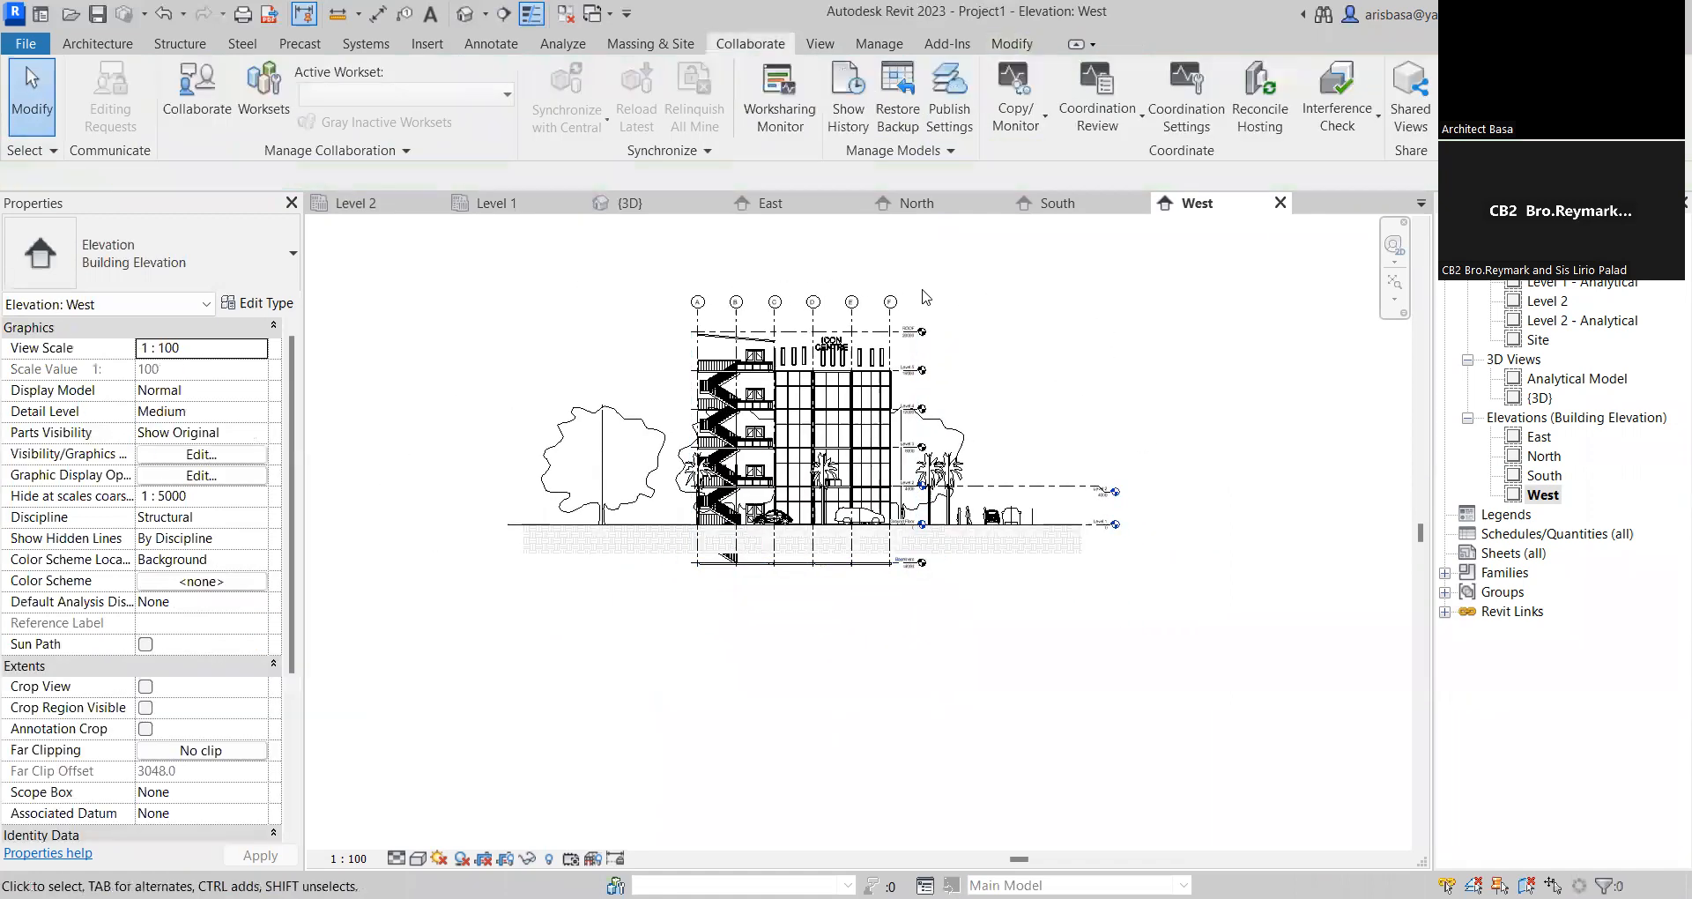
scroll(881, 332, up, 3)
click(992, 342)
scroll(1005, 346, down, 2)
drag(913, 316, 1196, 322)
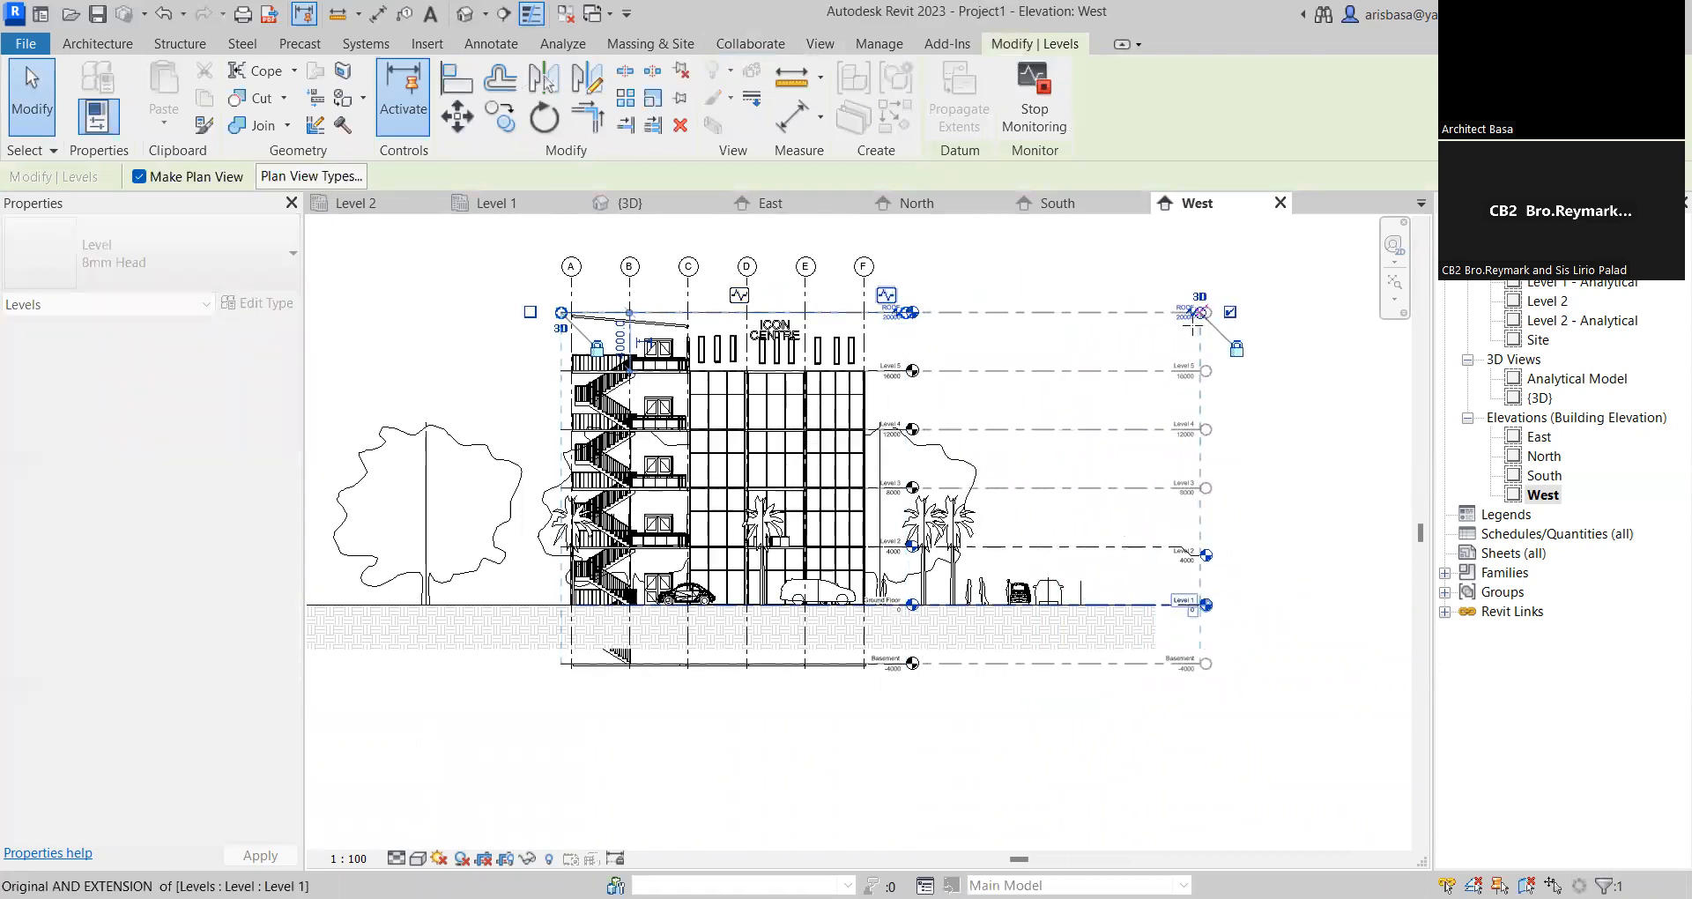
click(1212, 361)
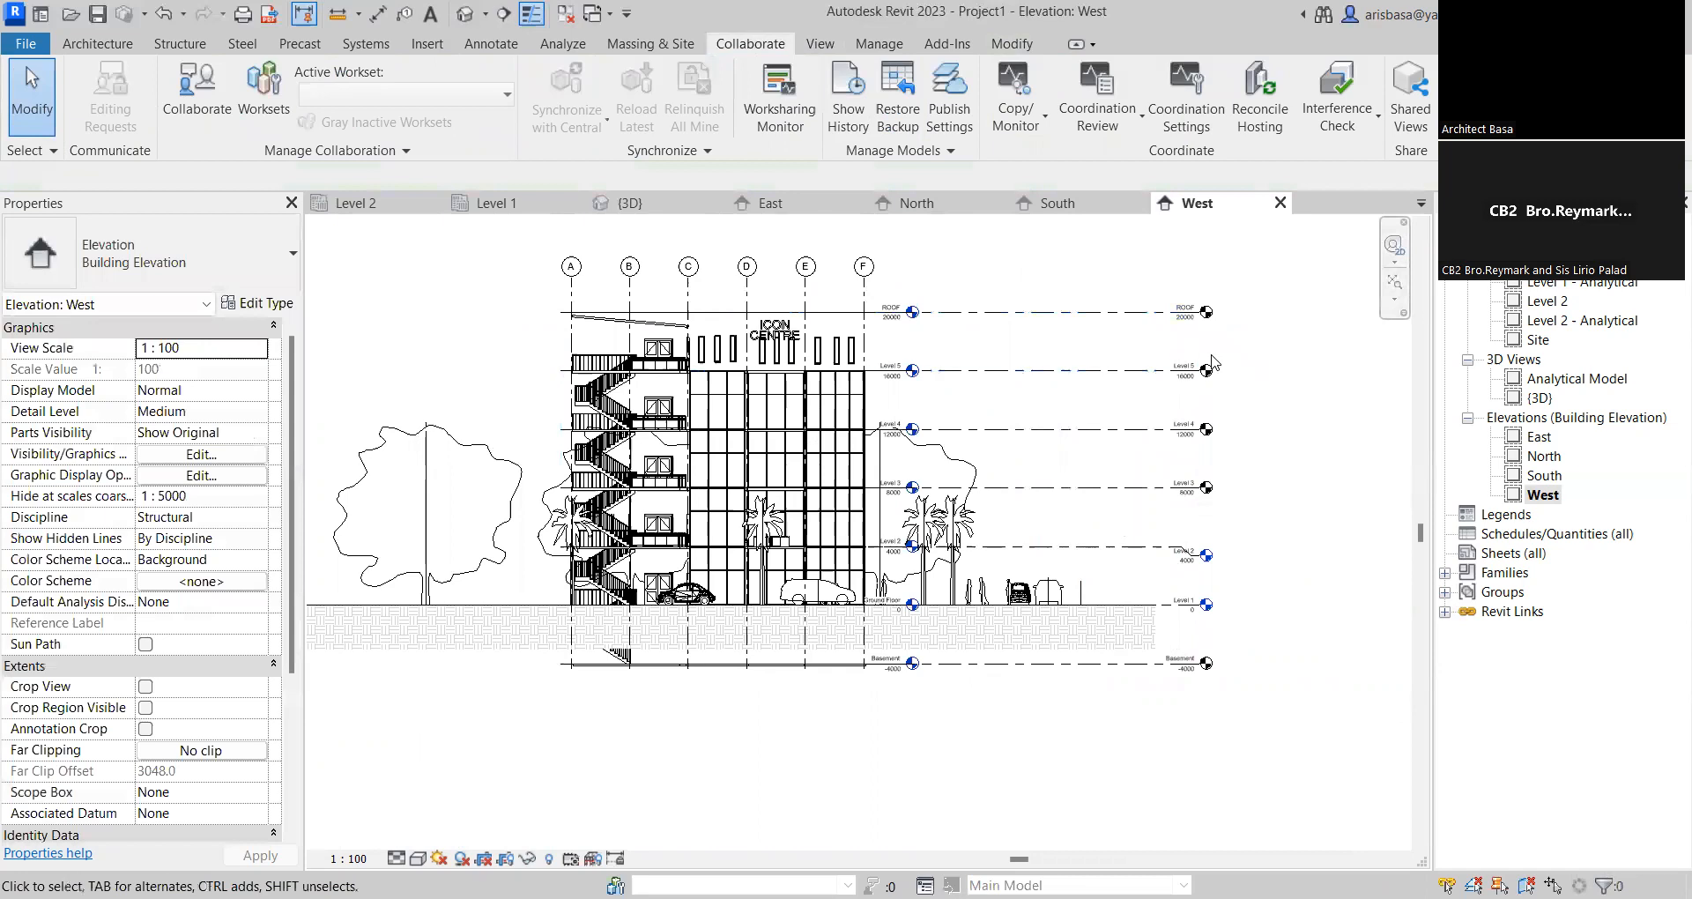
Select the copied ROOF level and inspect its monitoring symbol and head beside the linked level heads
scroll(879, 355, up, 2)
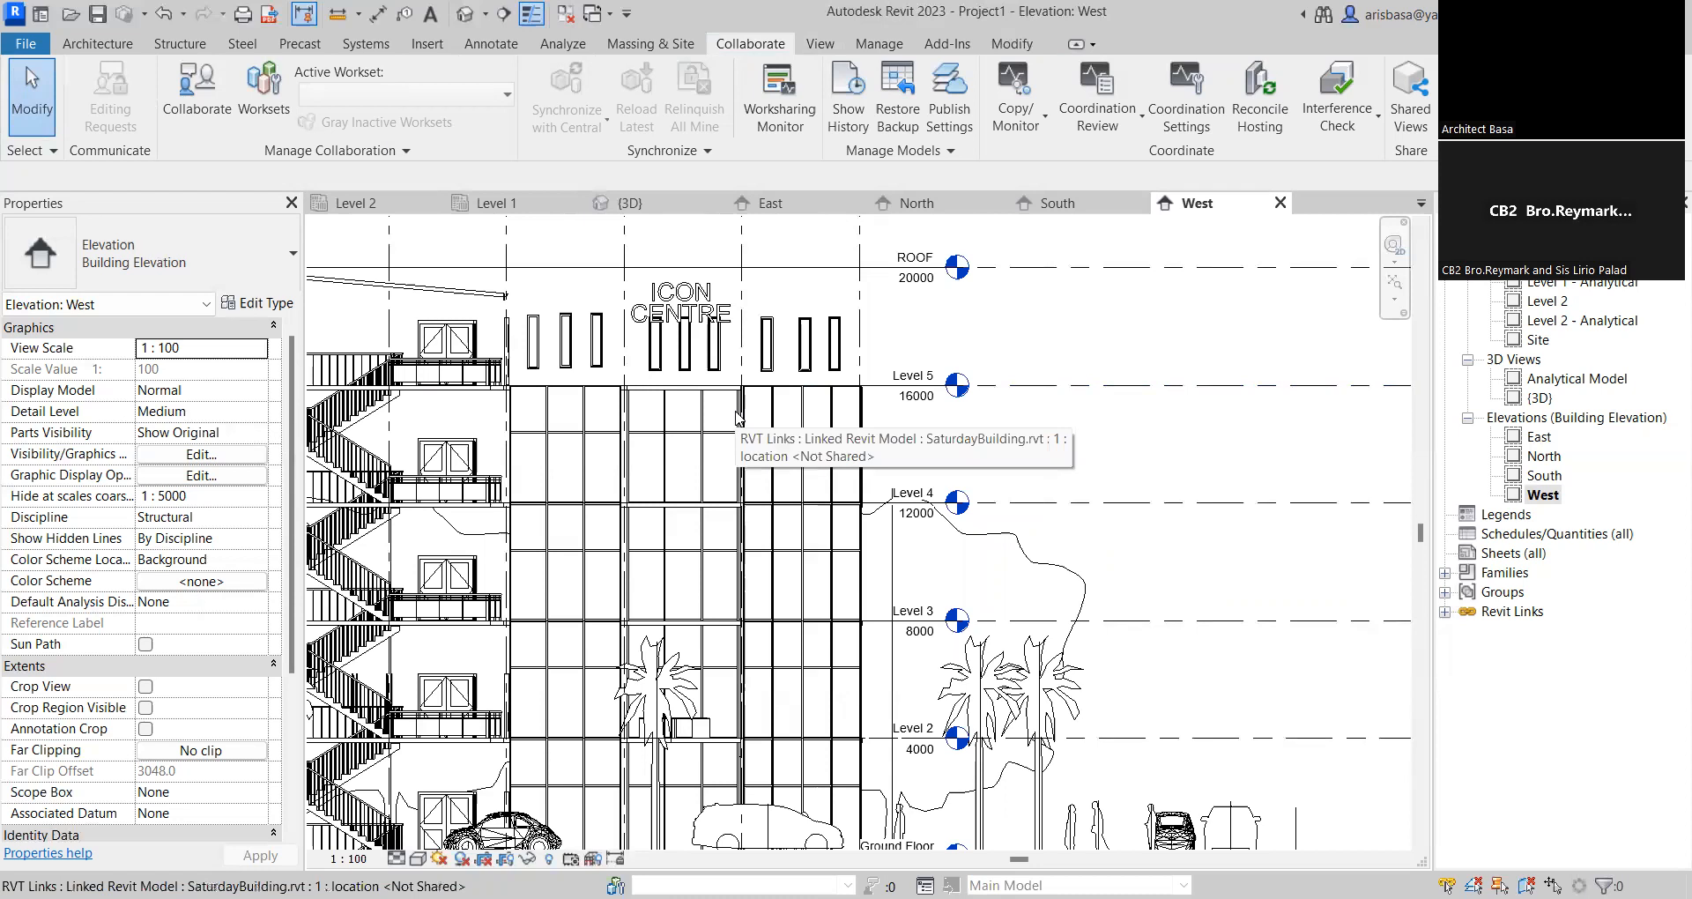
scroll(738, 415, down, 3)
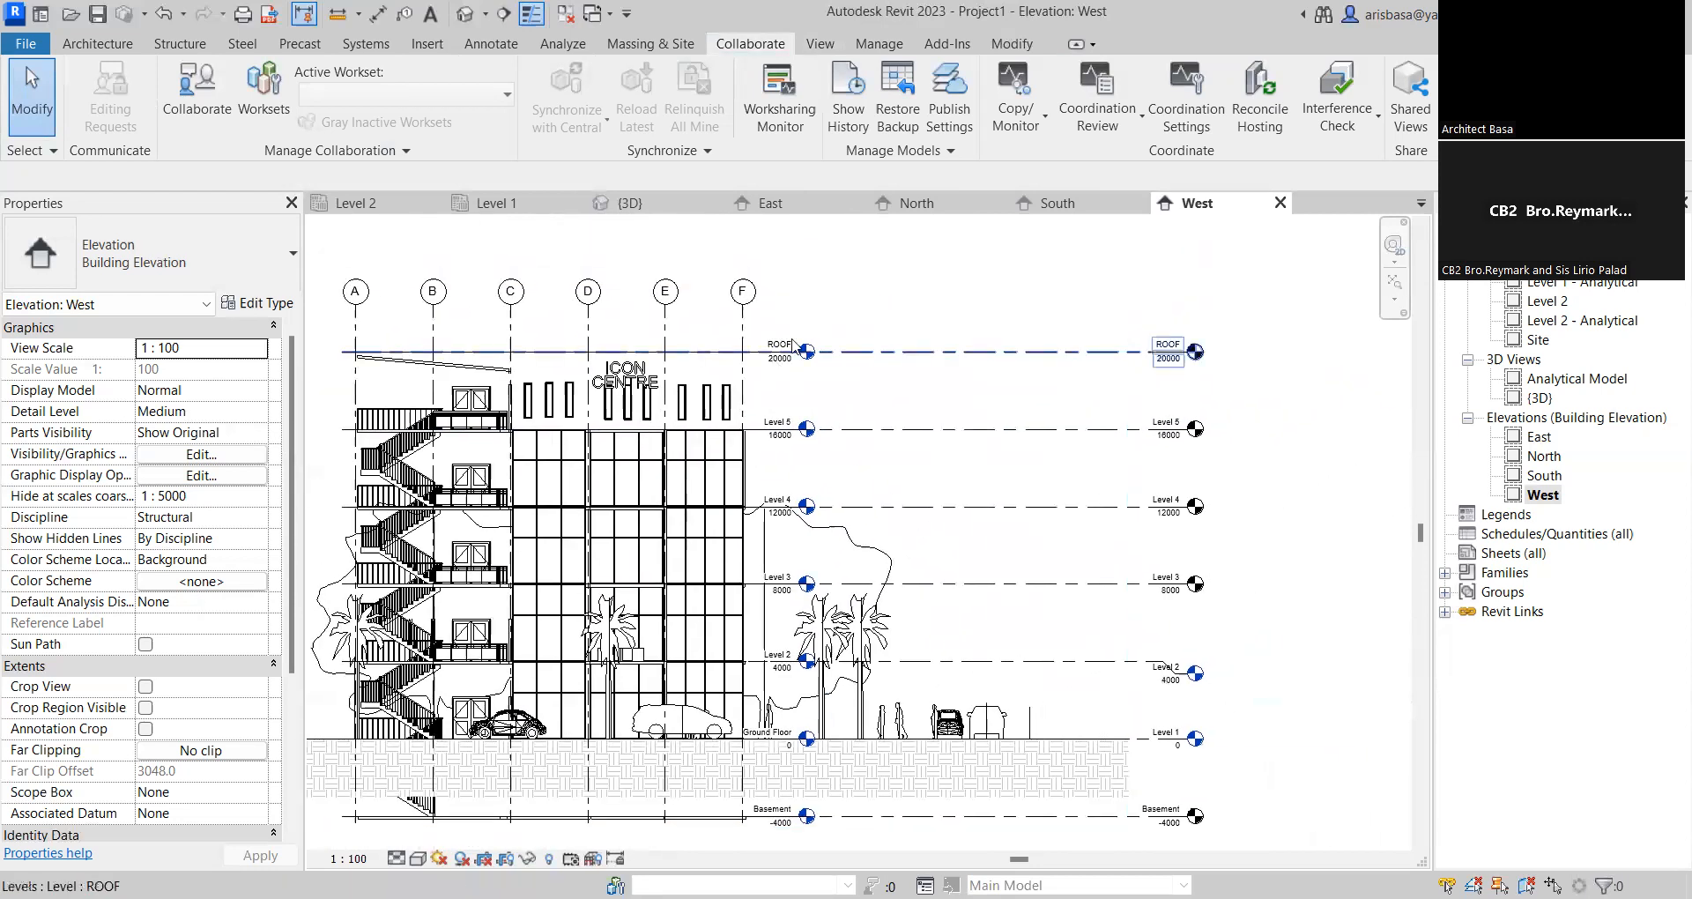
click(1068, 352)
scroll(774, 344, up, 3)
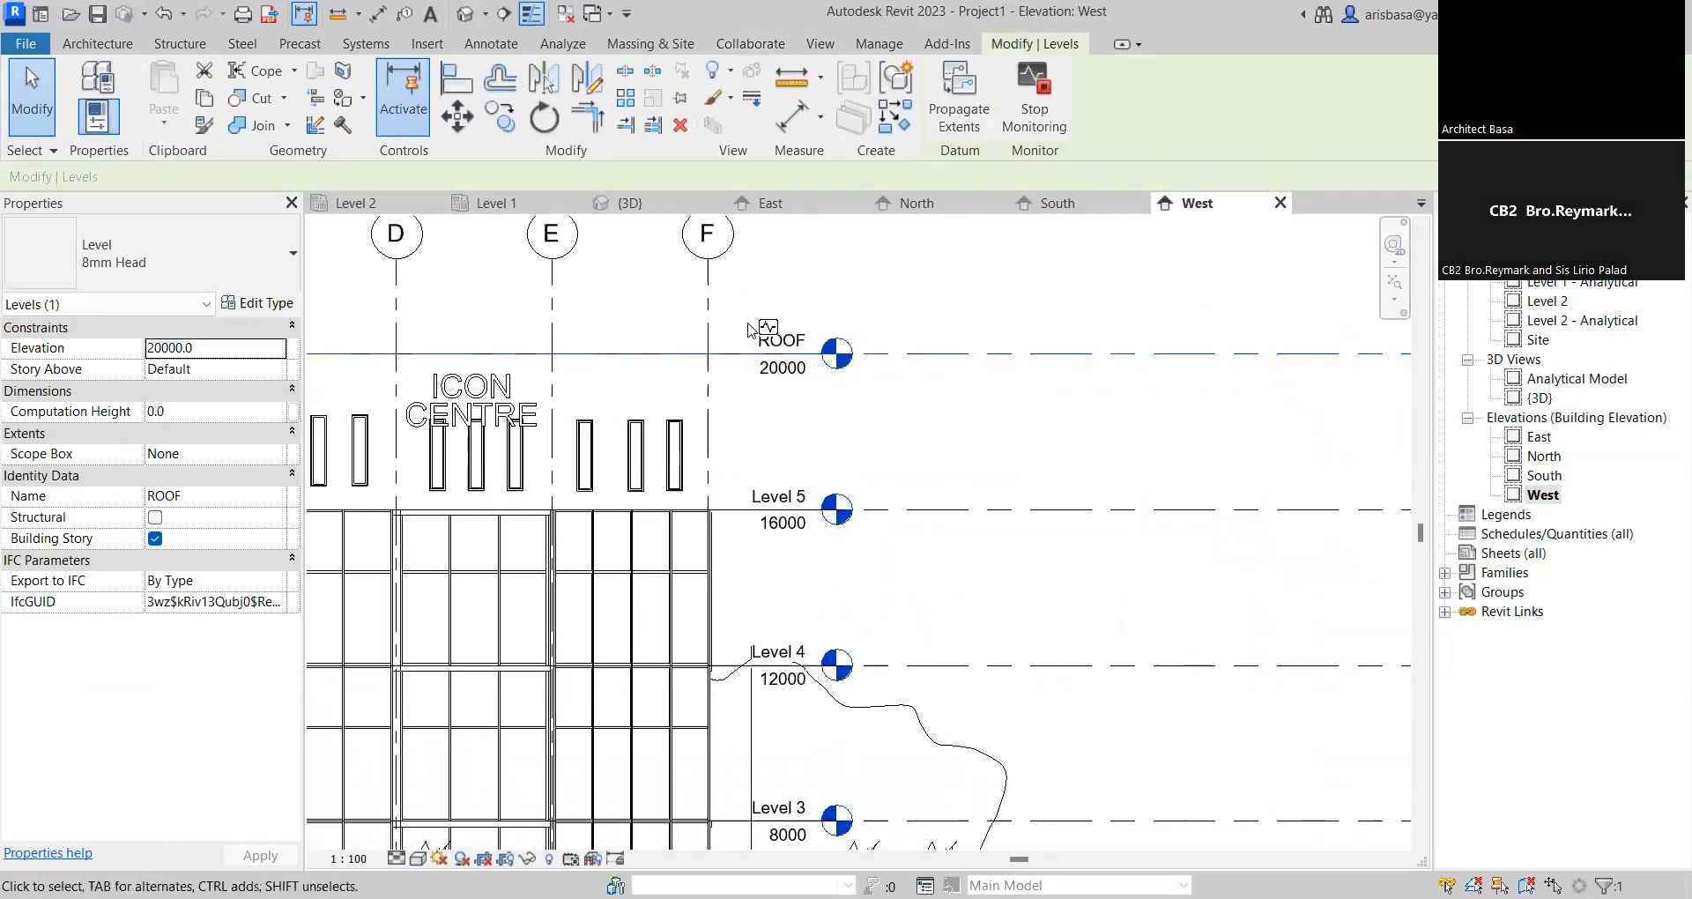
scroll(1020, 350, down, 3)
scroll(1126, 382, up, 3)
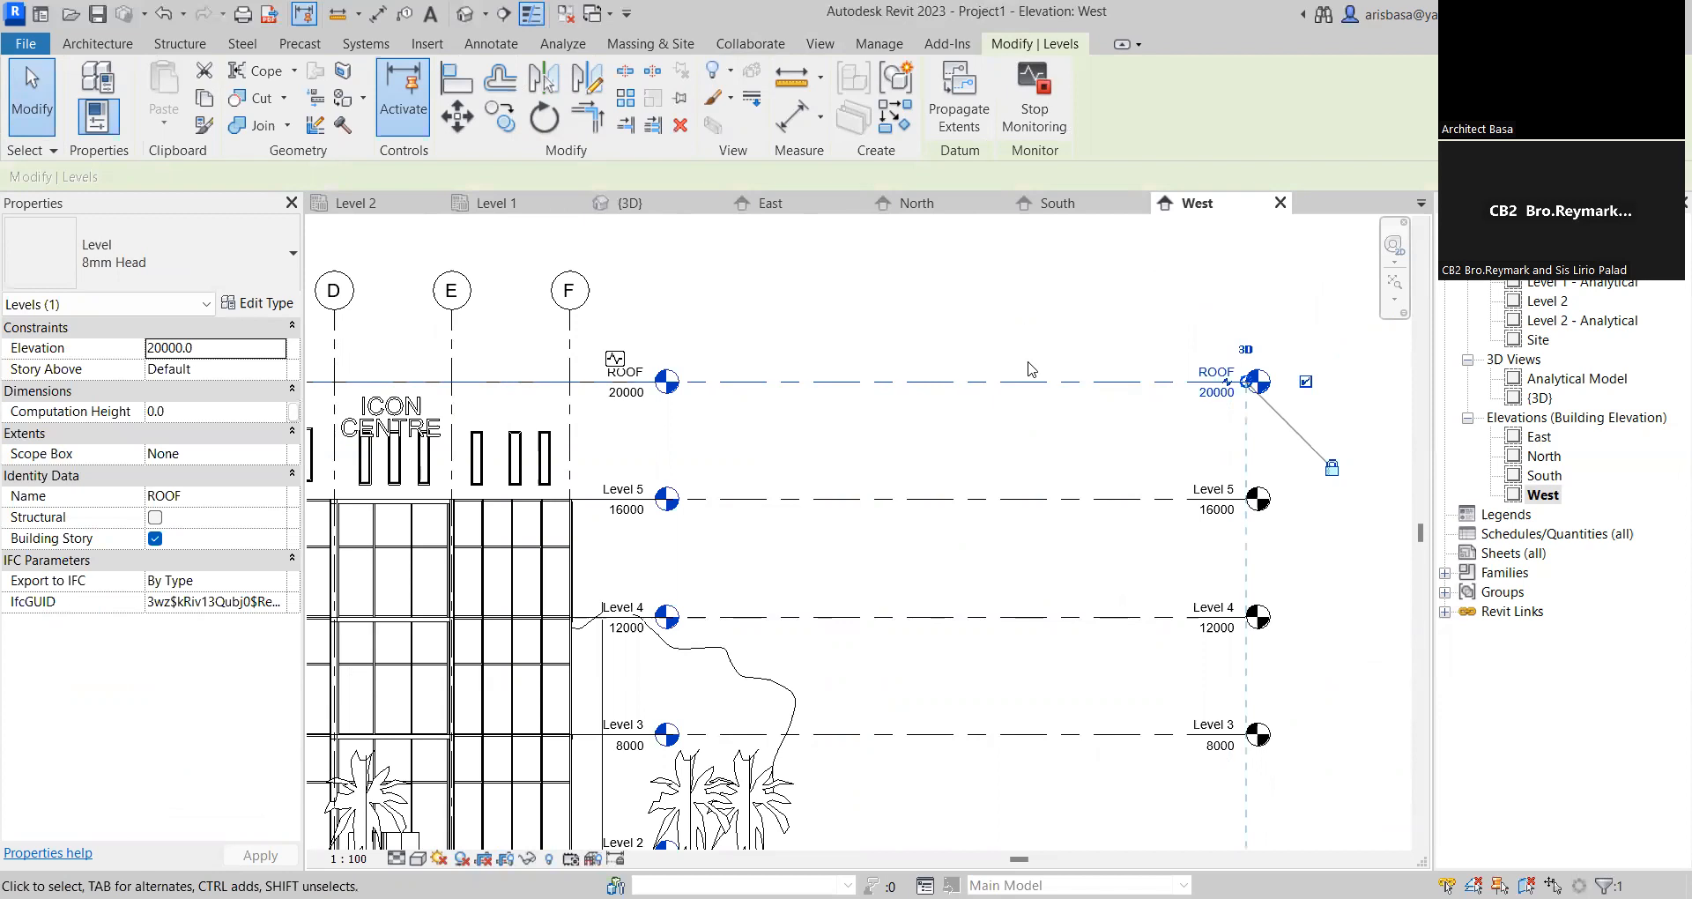
Move the copied ROOF level up to elevation 21600 to trigger the coordination monitor alert, and dismiss the alert
drag(1092, 383, 1092, 335)
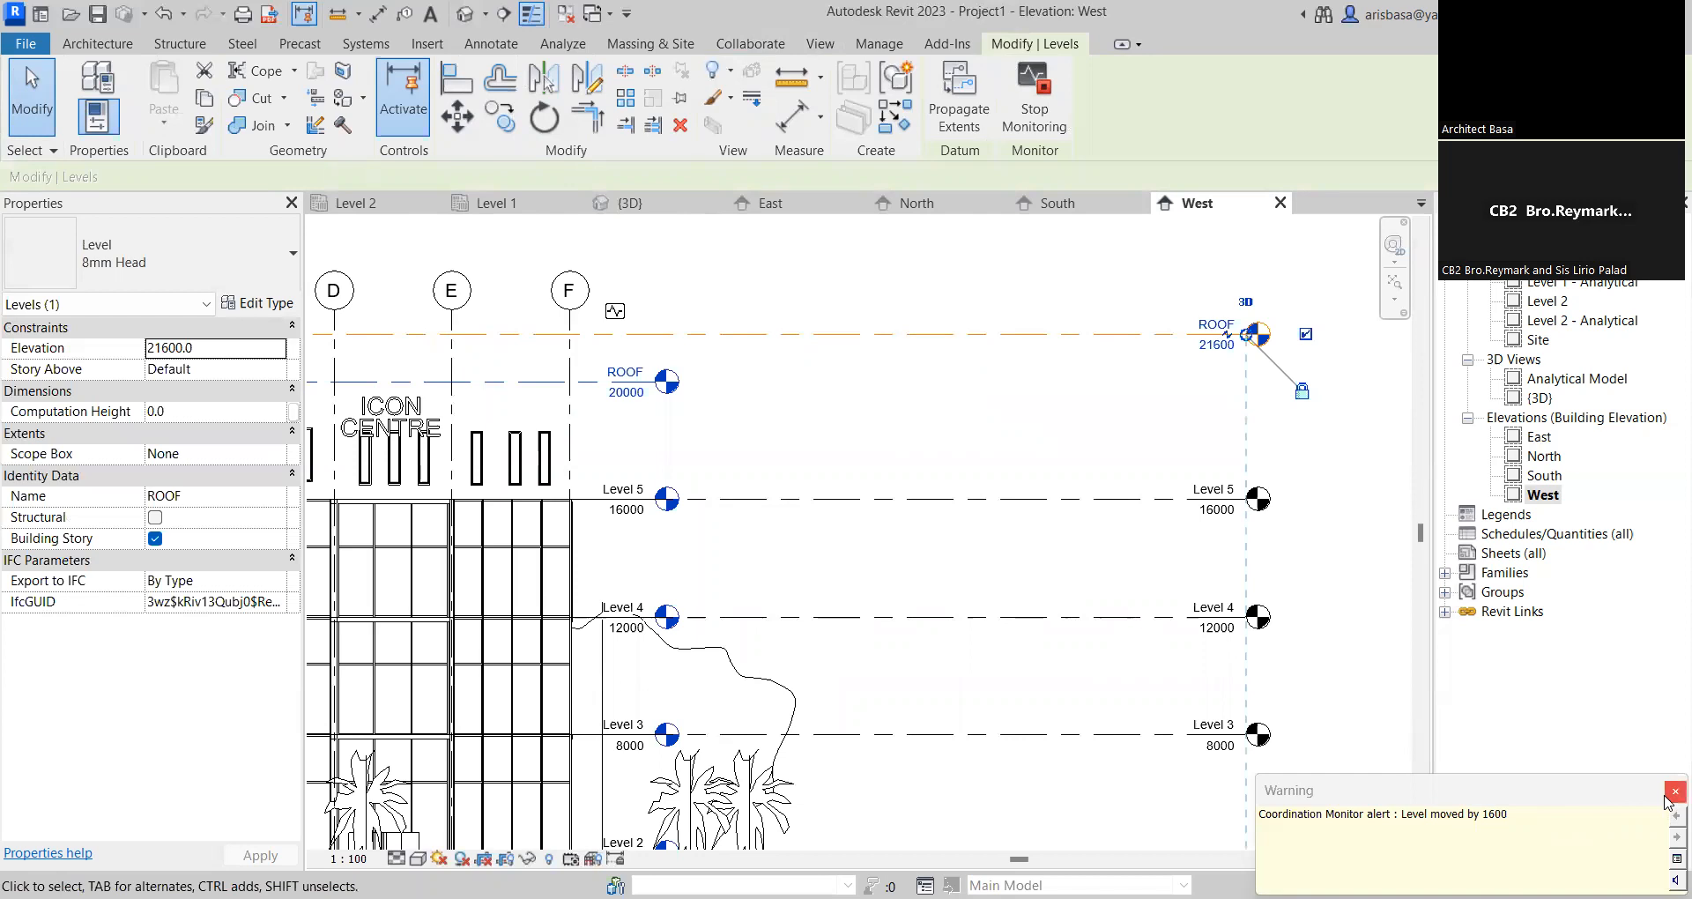
click(1330, 493)
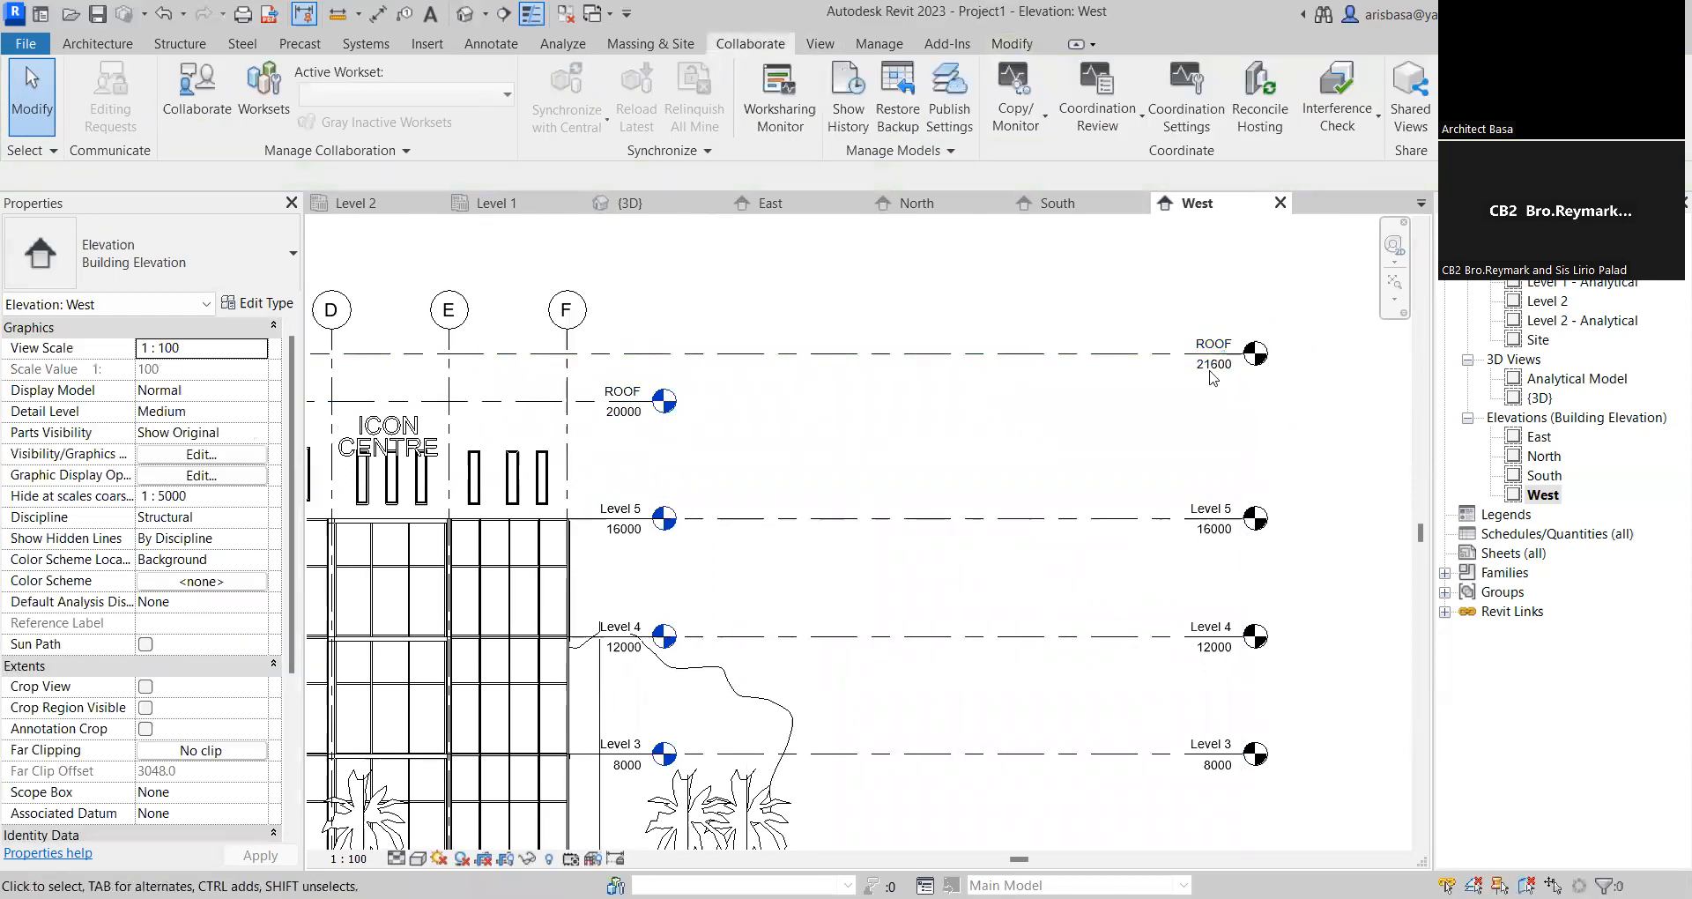
click(657, 46)
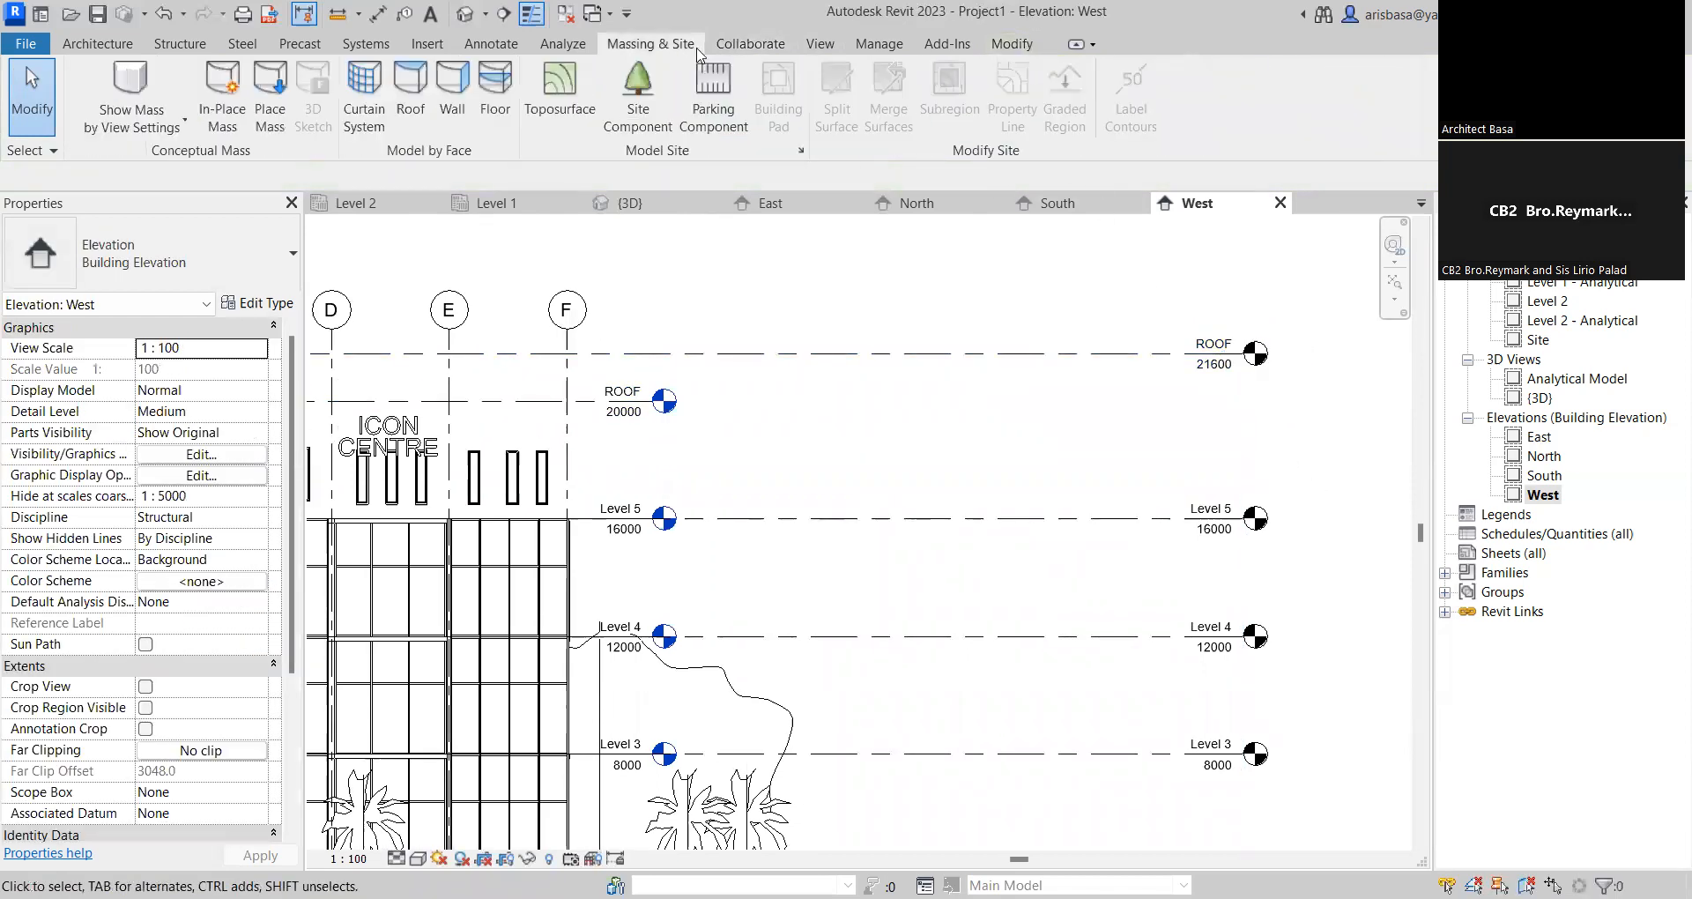
click(885, 44)
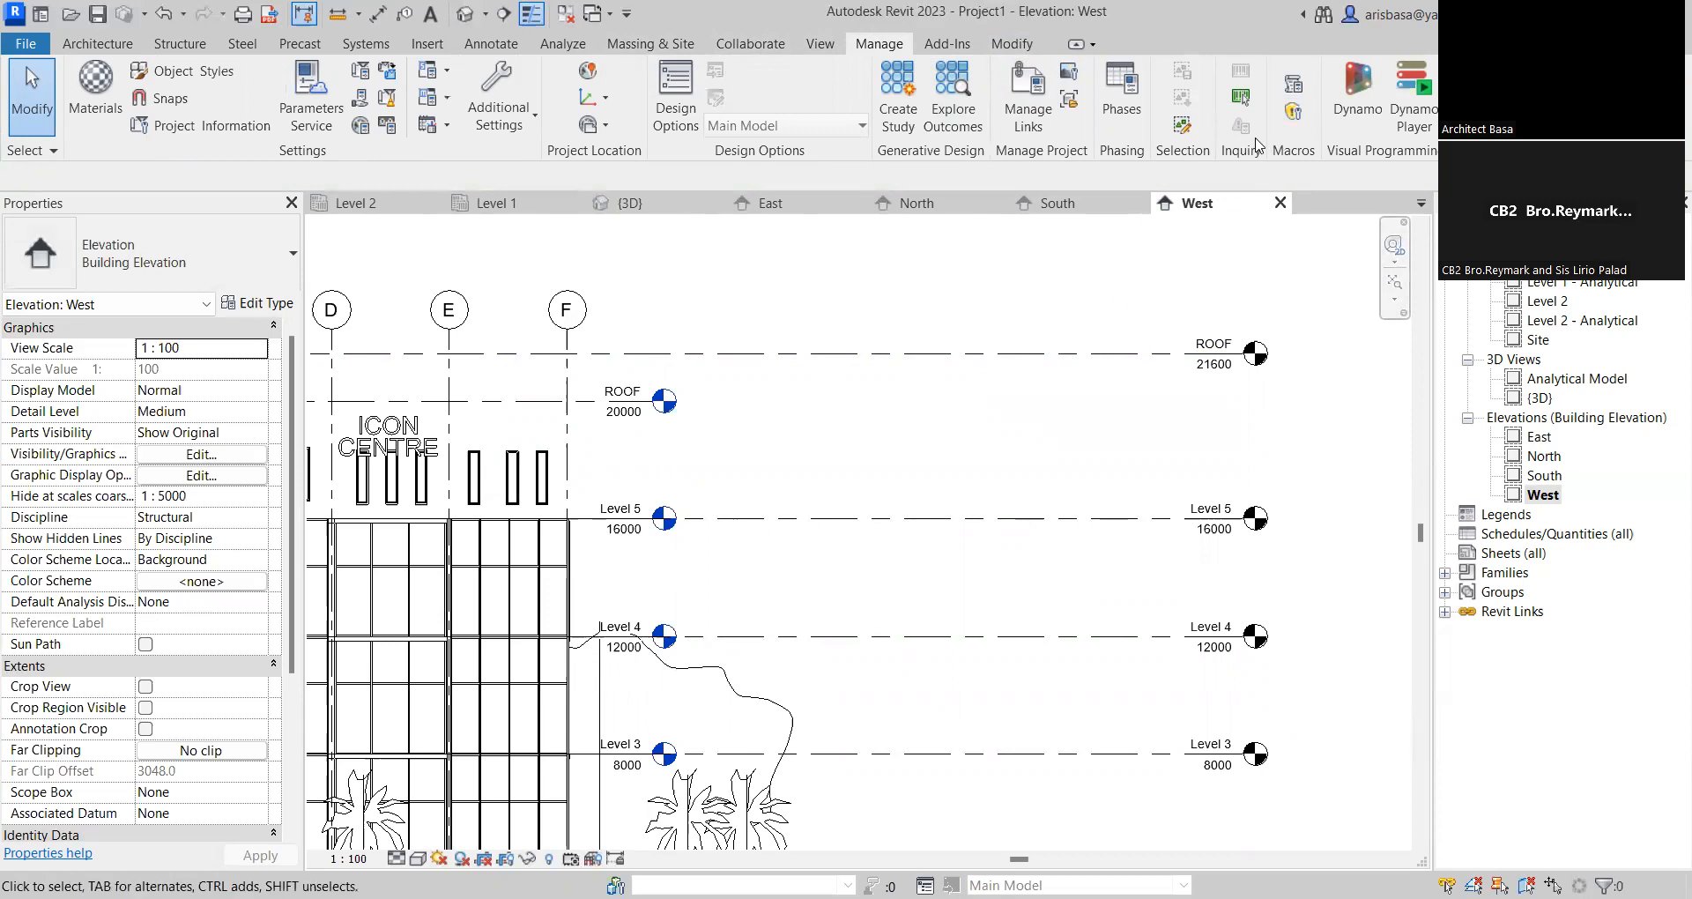
Move the copied ROOF level back in line with the linked model's ROOF level
middle_drag(1068, 261, 1142, 269)
click(902, 362)
scroll(753, 357, up, 2)
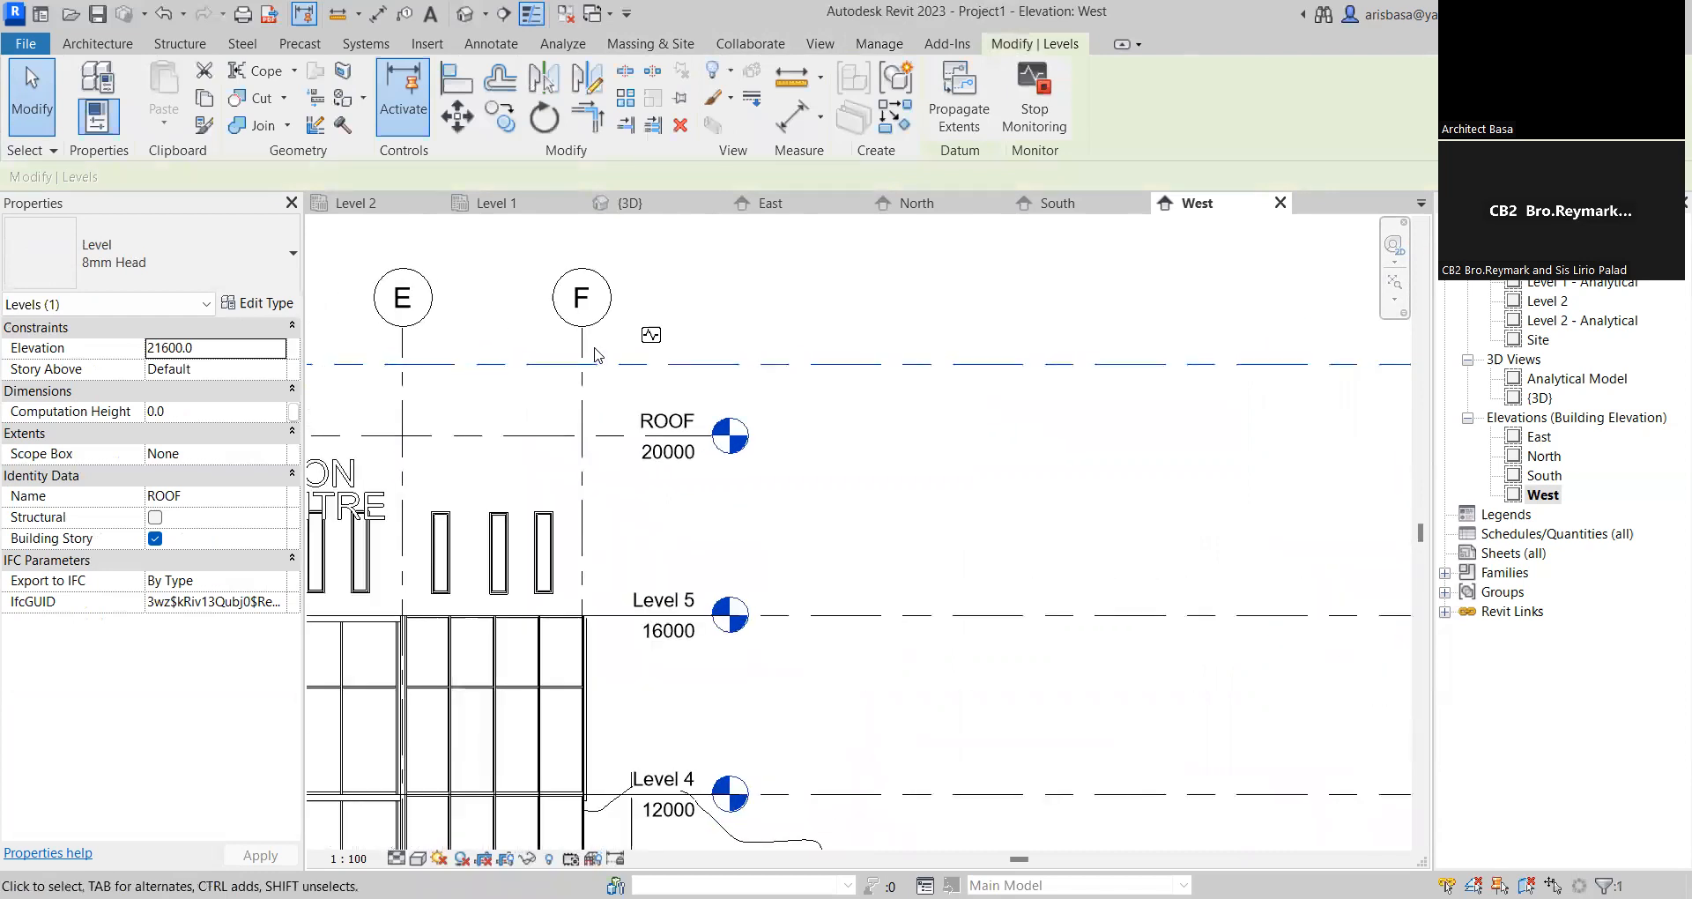
drag(601, 415, 603, 434)
scroll(1052, 458, down, 3)
middle_drag(1019, 458, 1004, 385)
click(1178, 468)
scroll(1205, 478, down, 3)
middle_drag(1307, 534, 1305, 506)
scroll(1034, 663, up, 3)
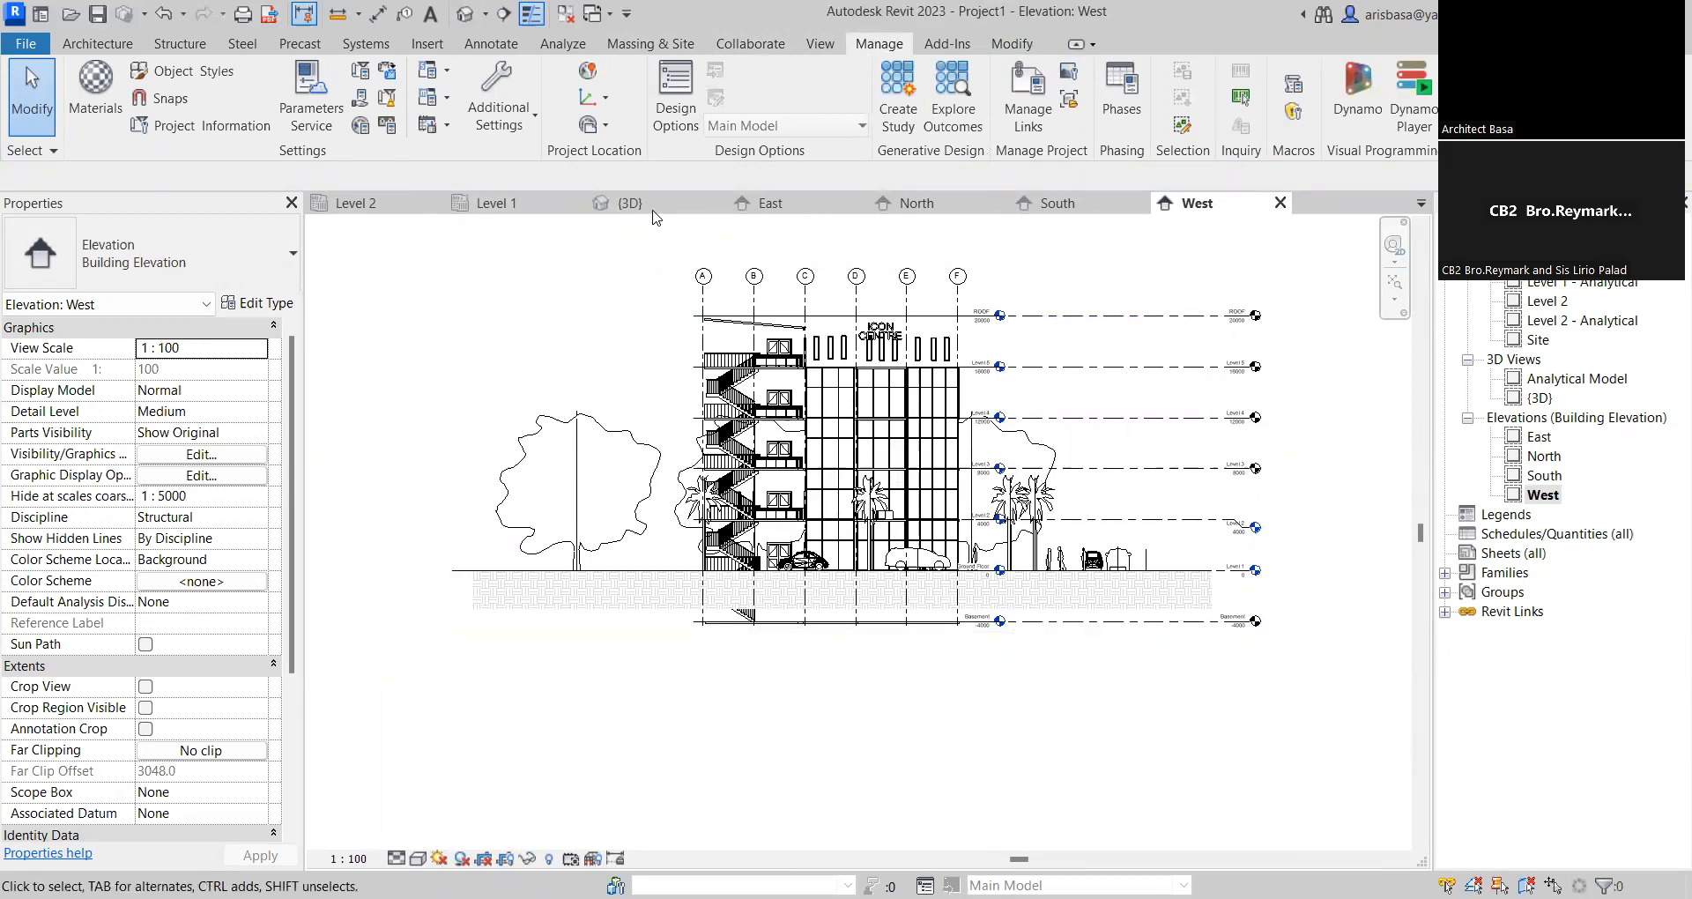
Switch from the West elevation to the Level 1 structural plan and show the whole linked building
click(389, 208)
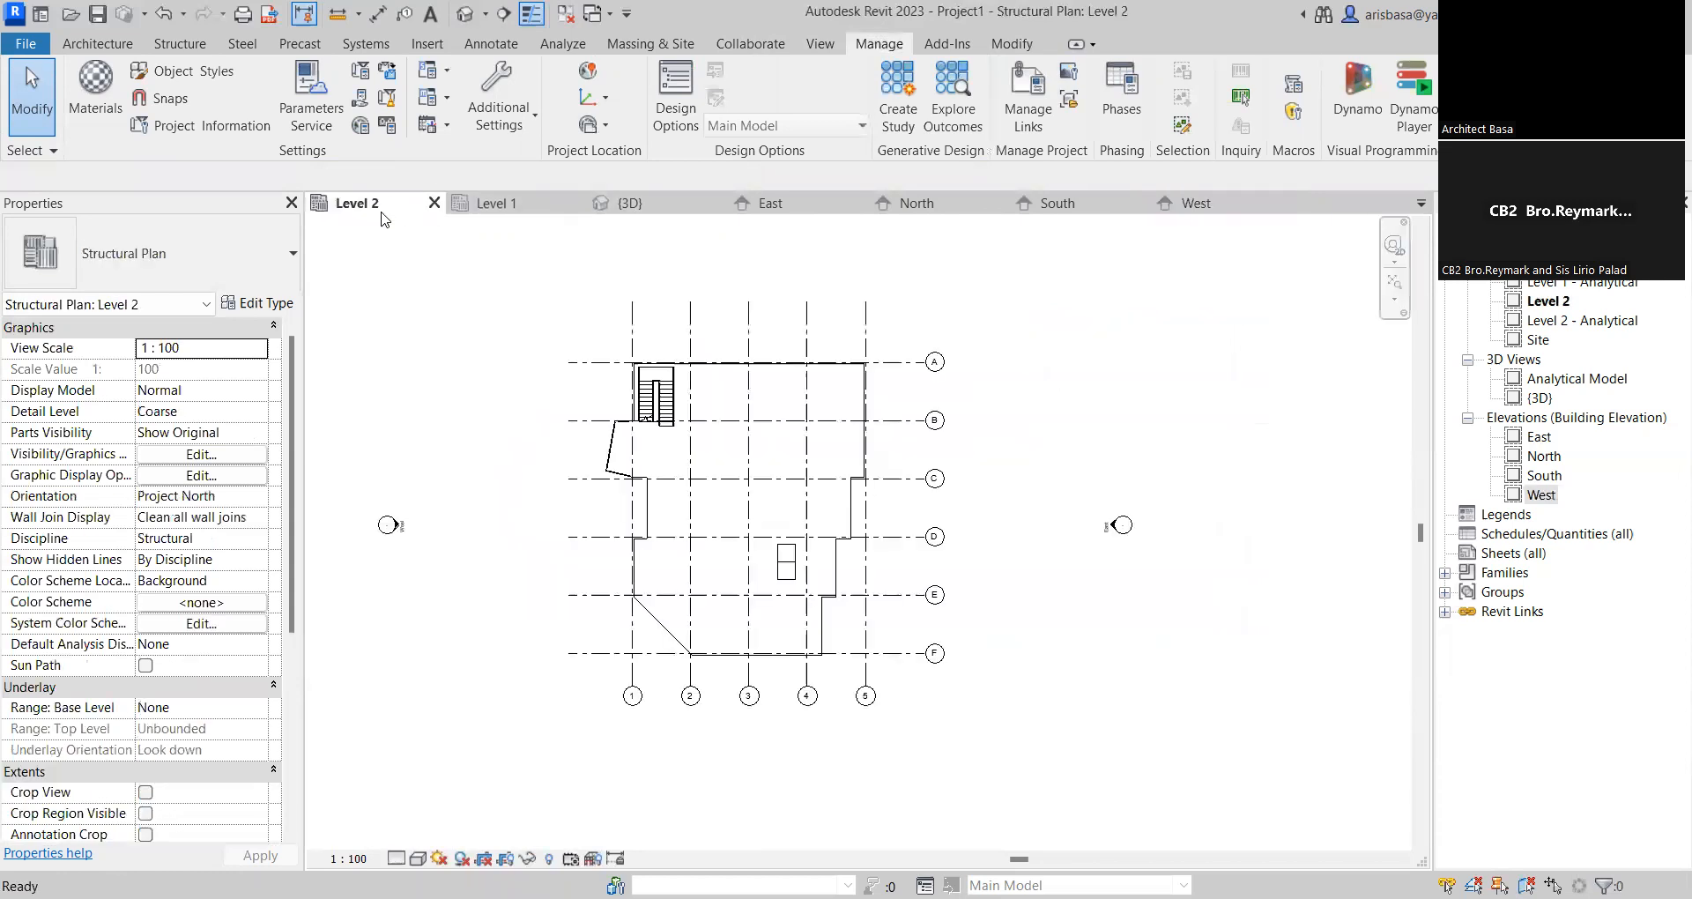
click(493, 203)
scroll(876, 405, down, 3)
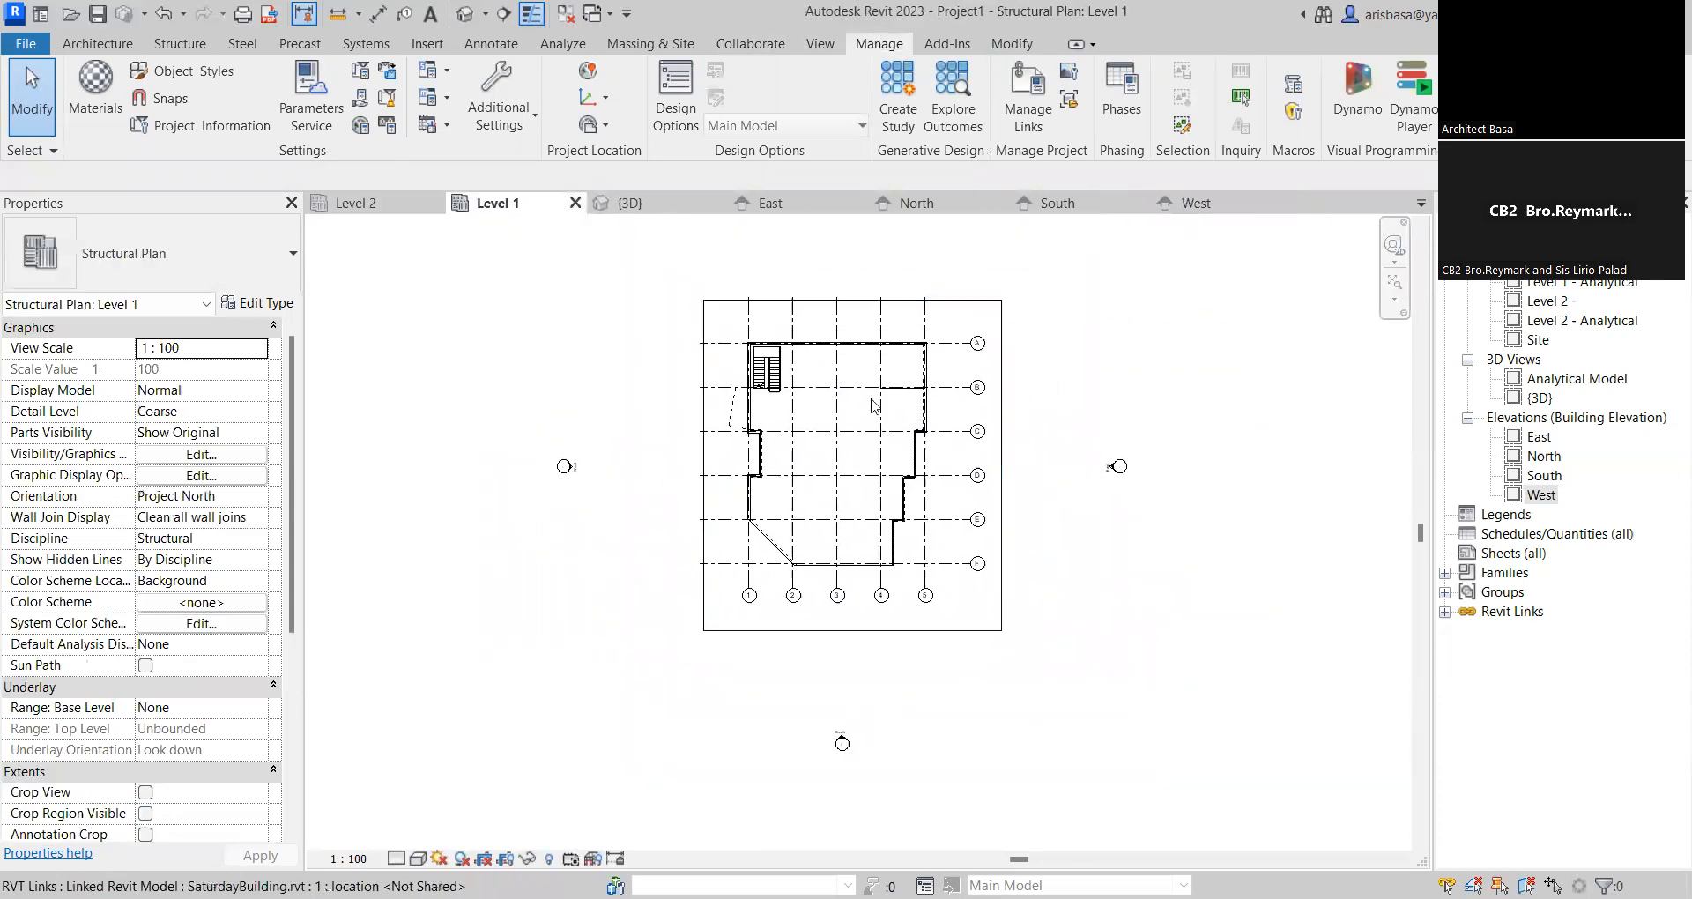
scroll(875, 405, down, 2)
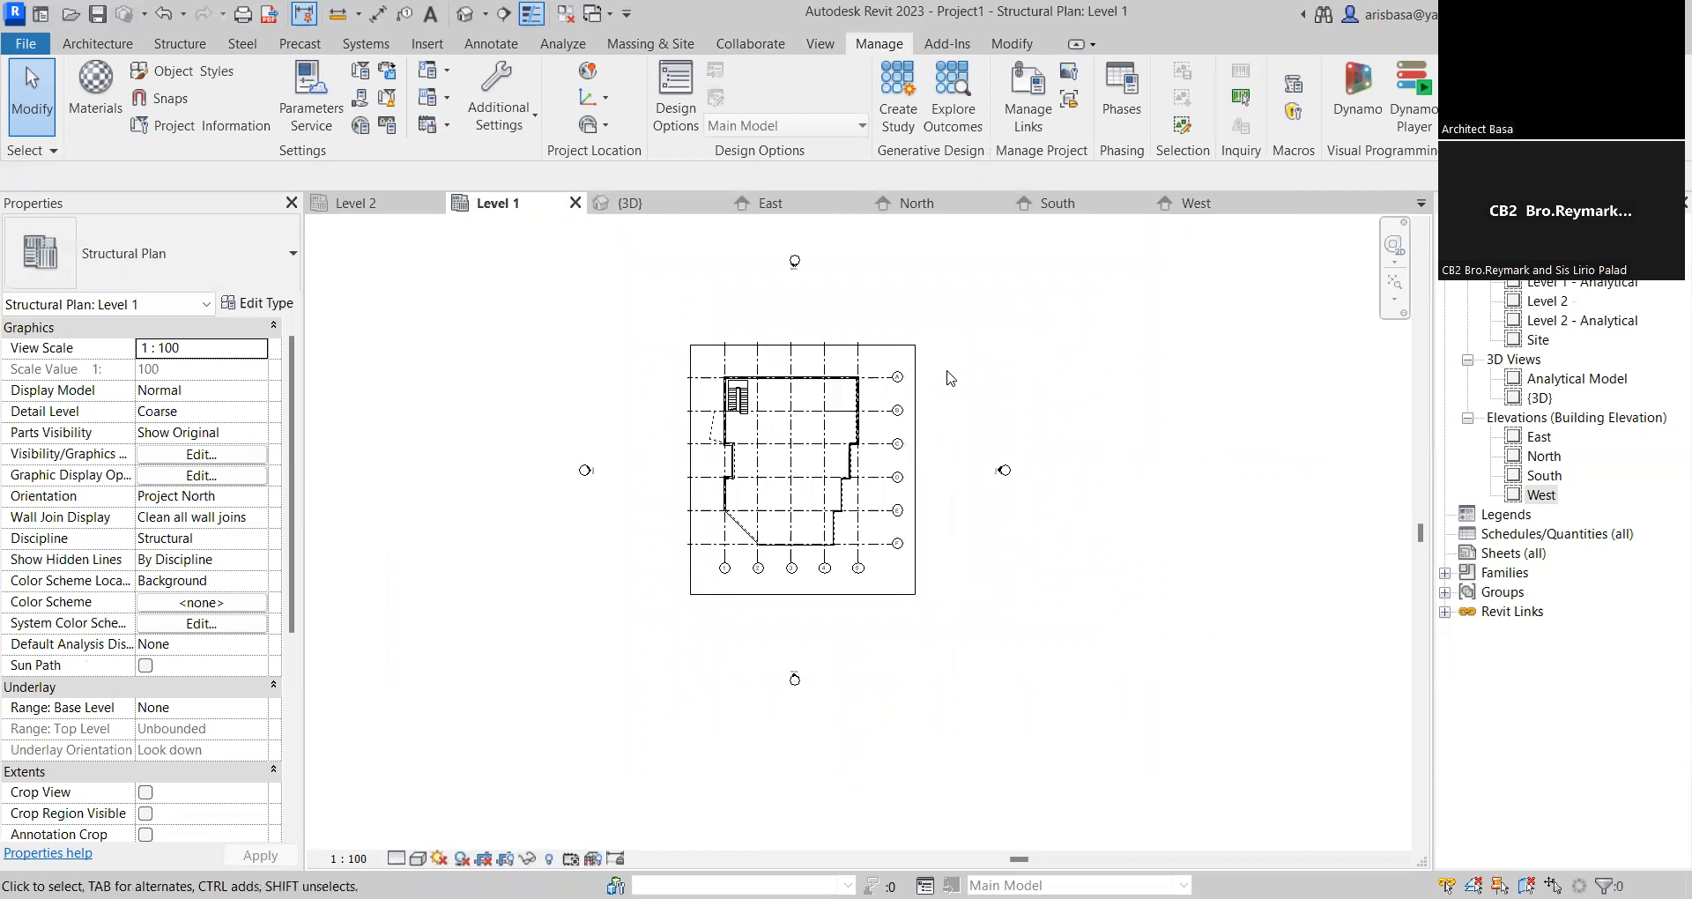
Select the linked SaturdayBuilding model in the Level 1 plan and pin it in place
click(899, 370)
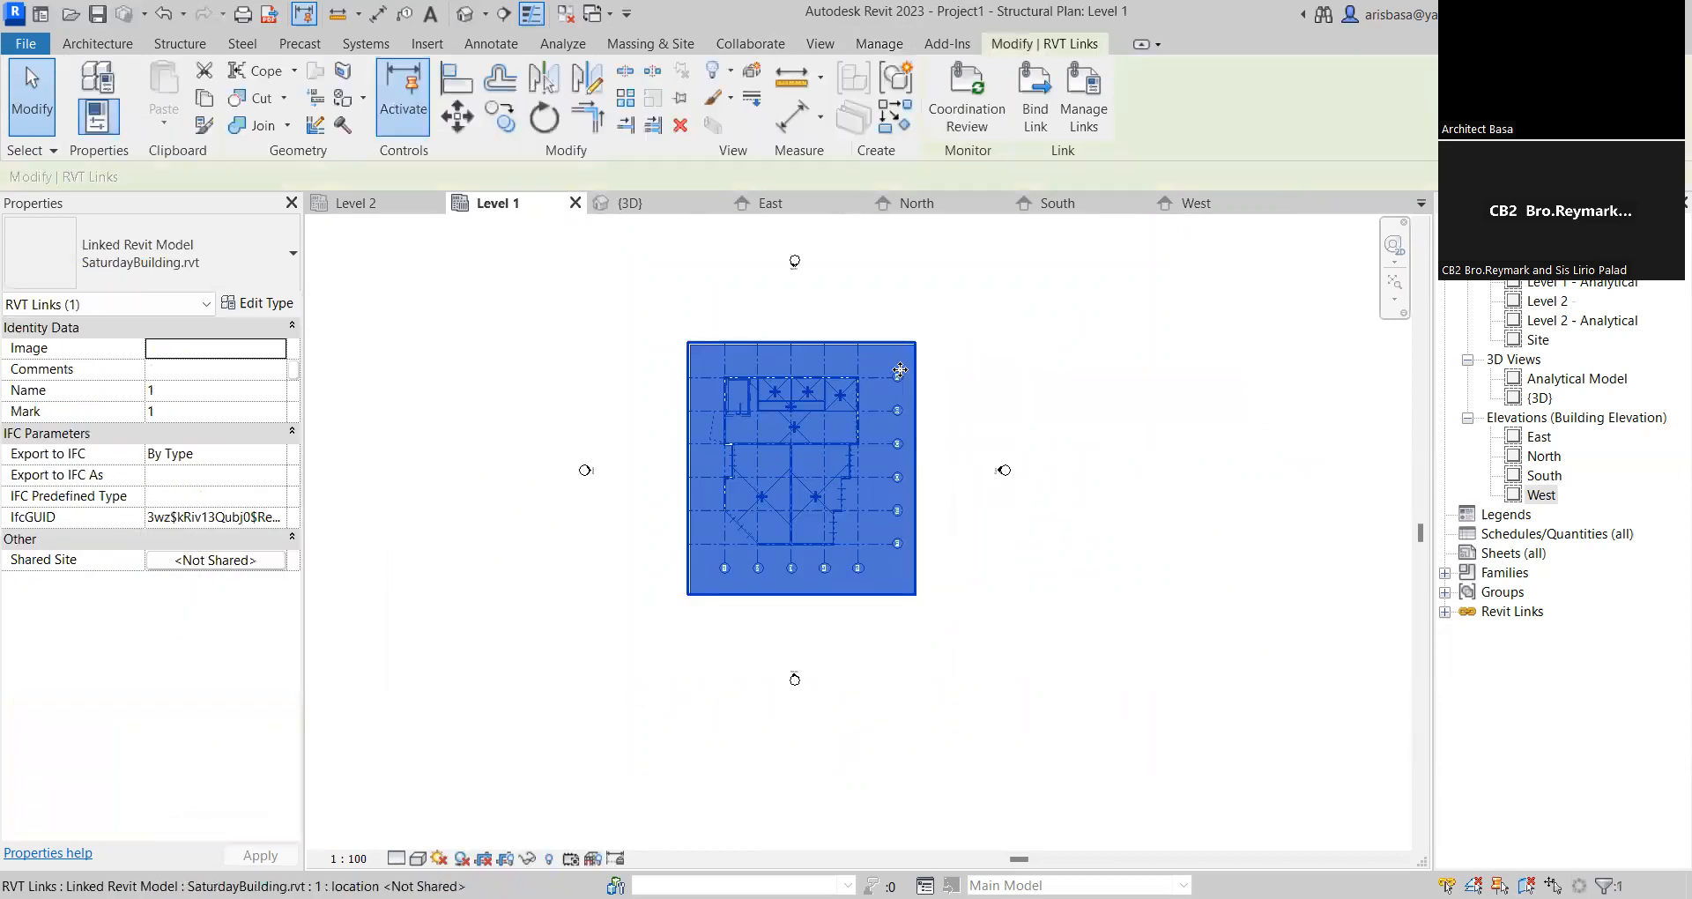
scroll(811, 396, up, 3)
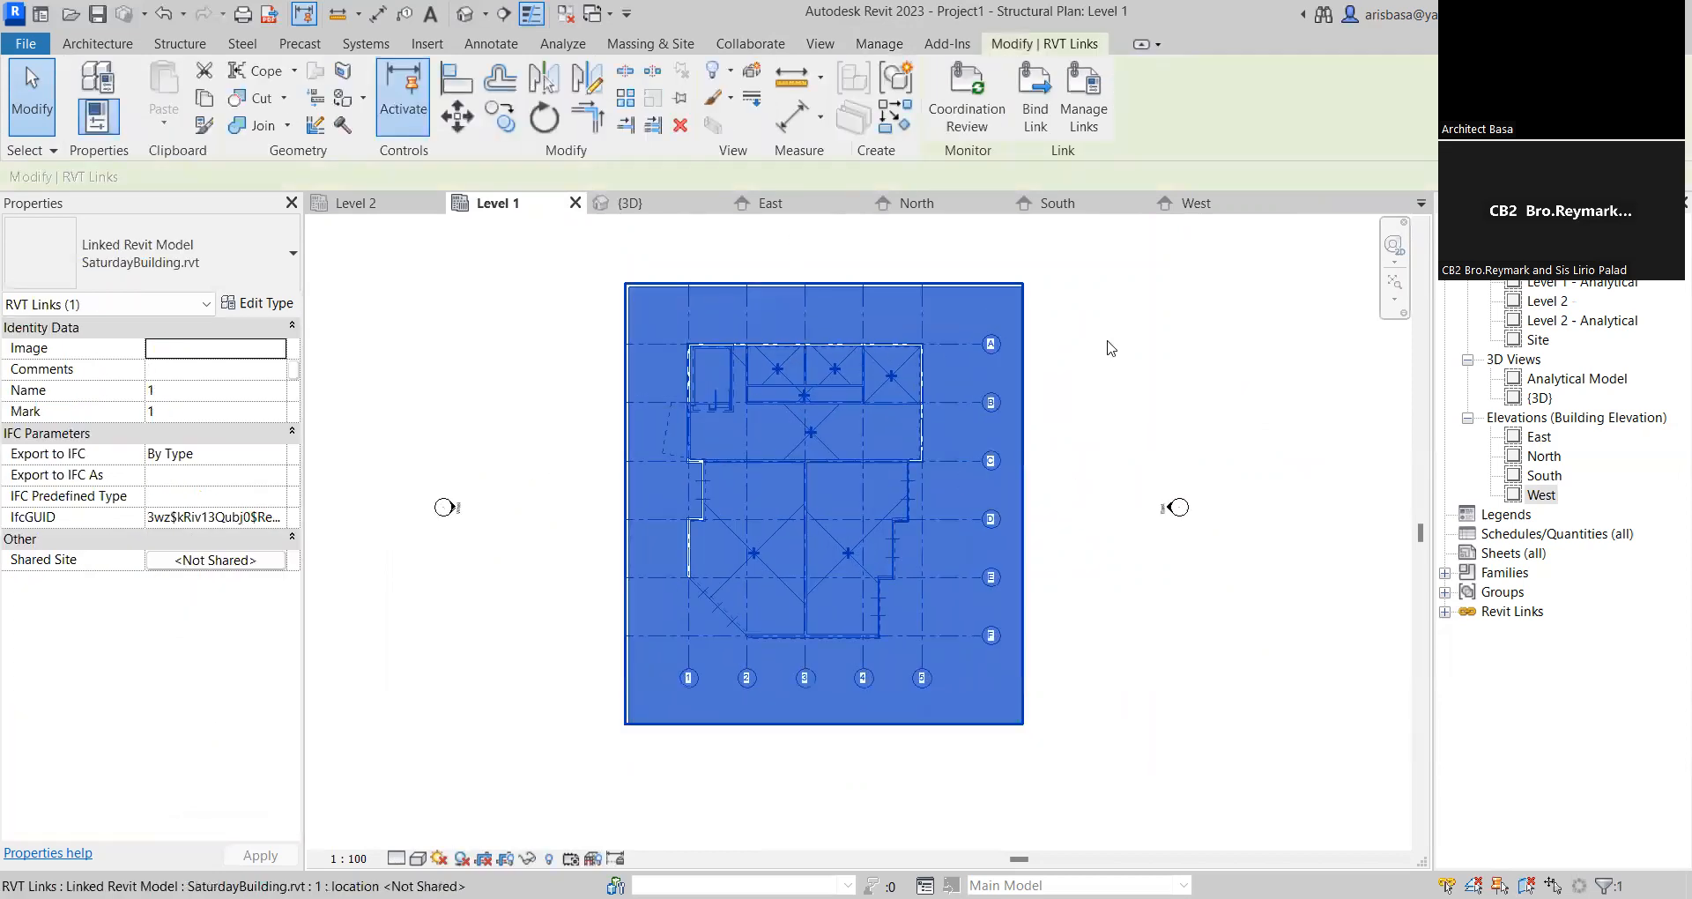
scroll(1137, 388, down, 2)
middle_drag(1155, 410, 1054, 465)
click(1124, 416)
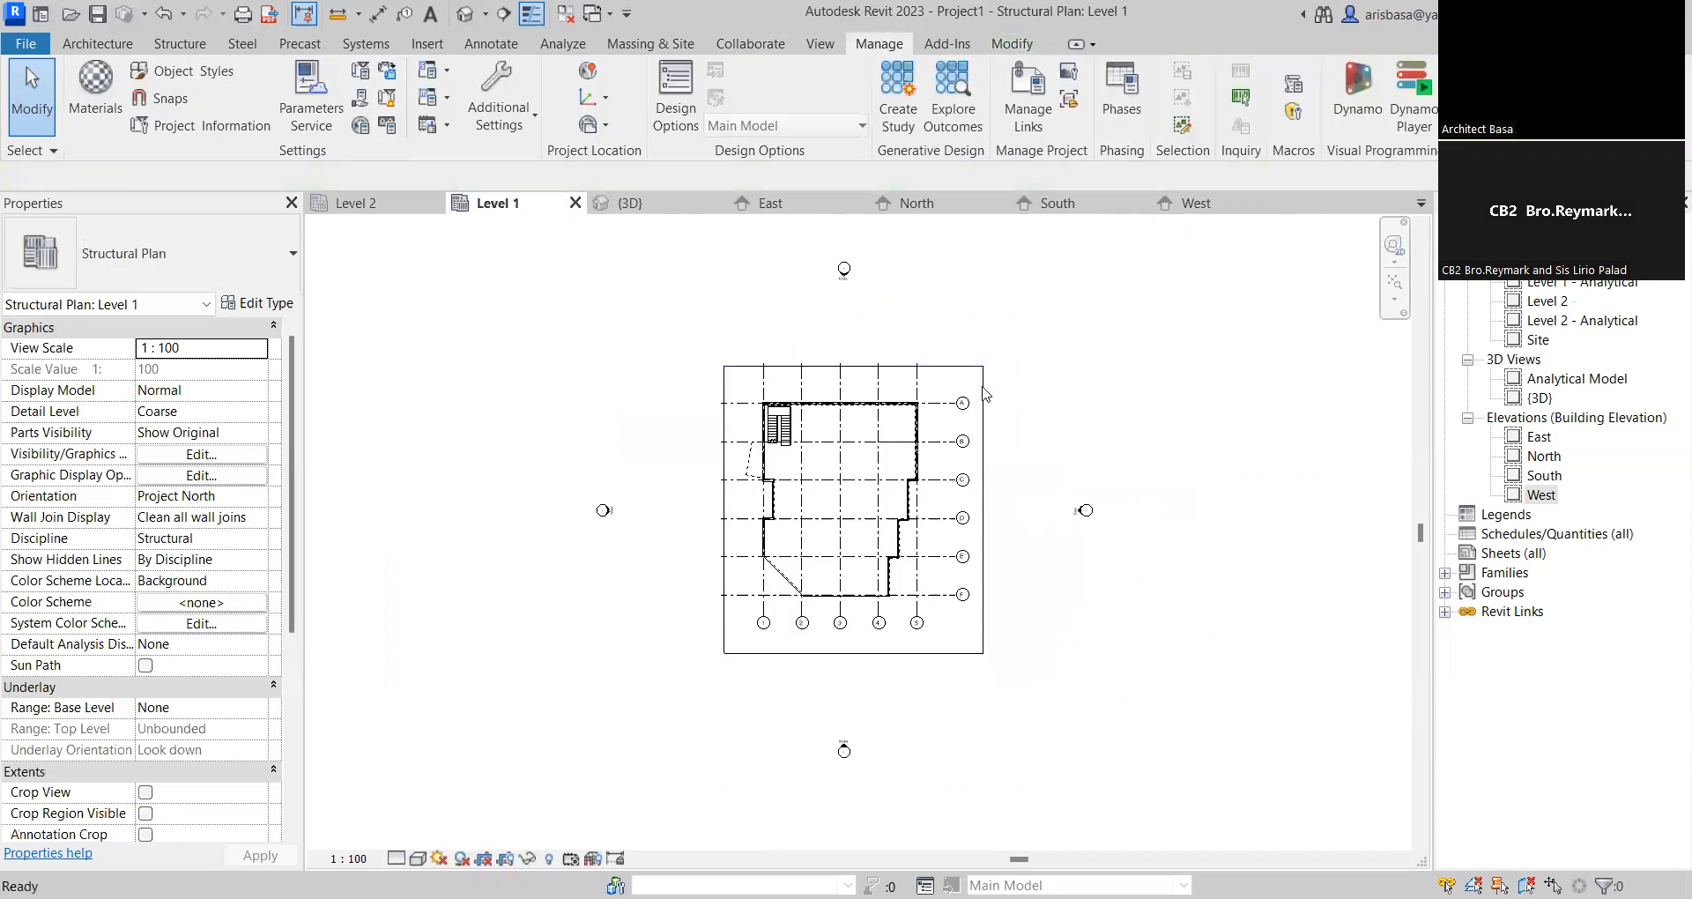
click(952, 379)
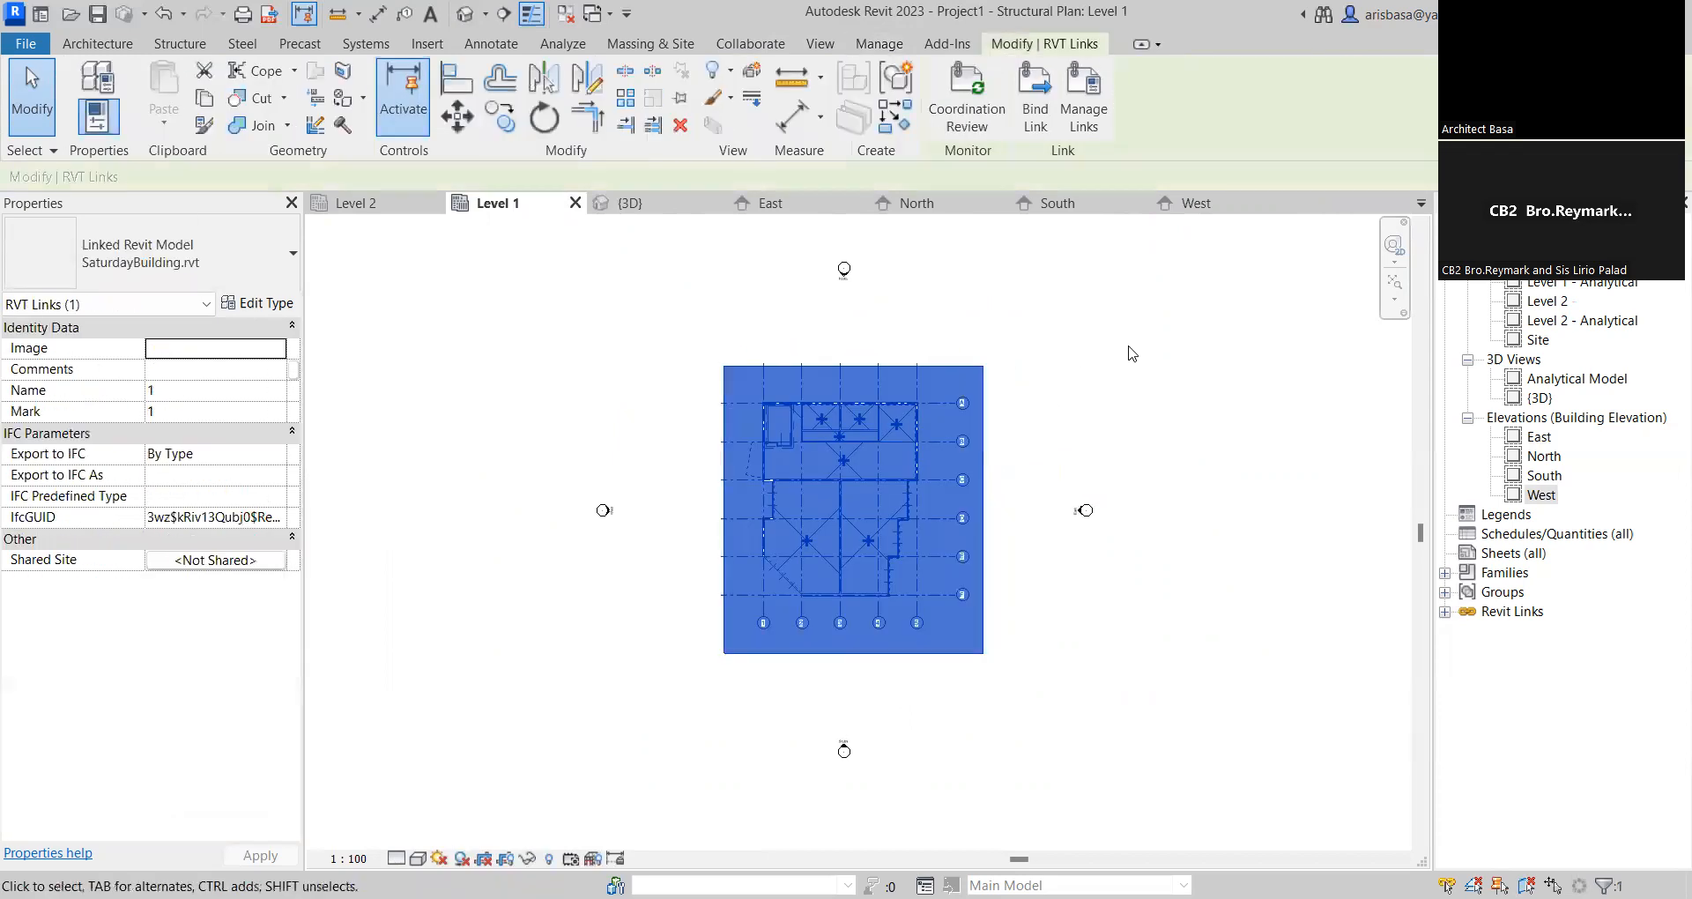
scroll(1101, 388, up, 2)
click(1102, 388)
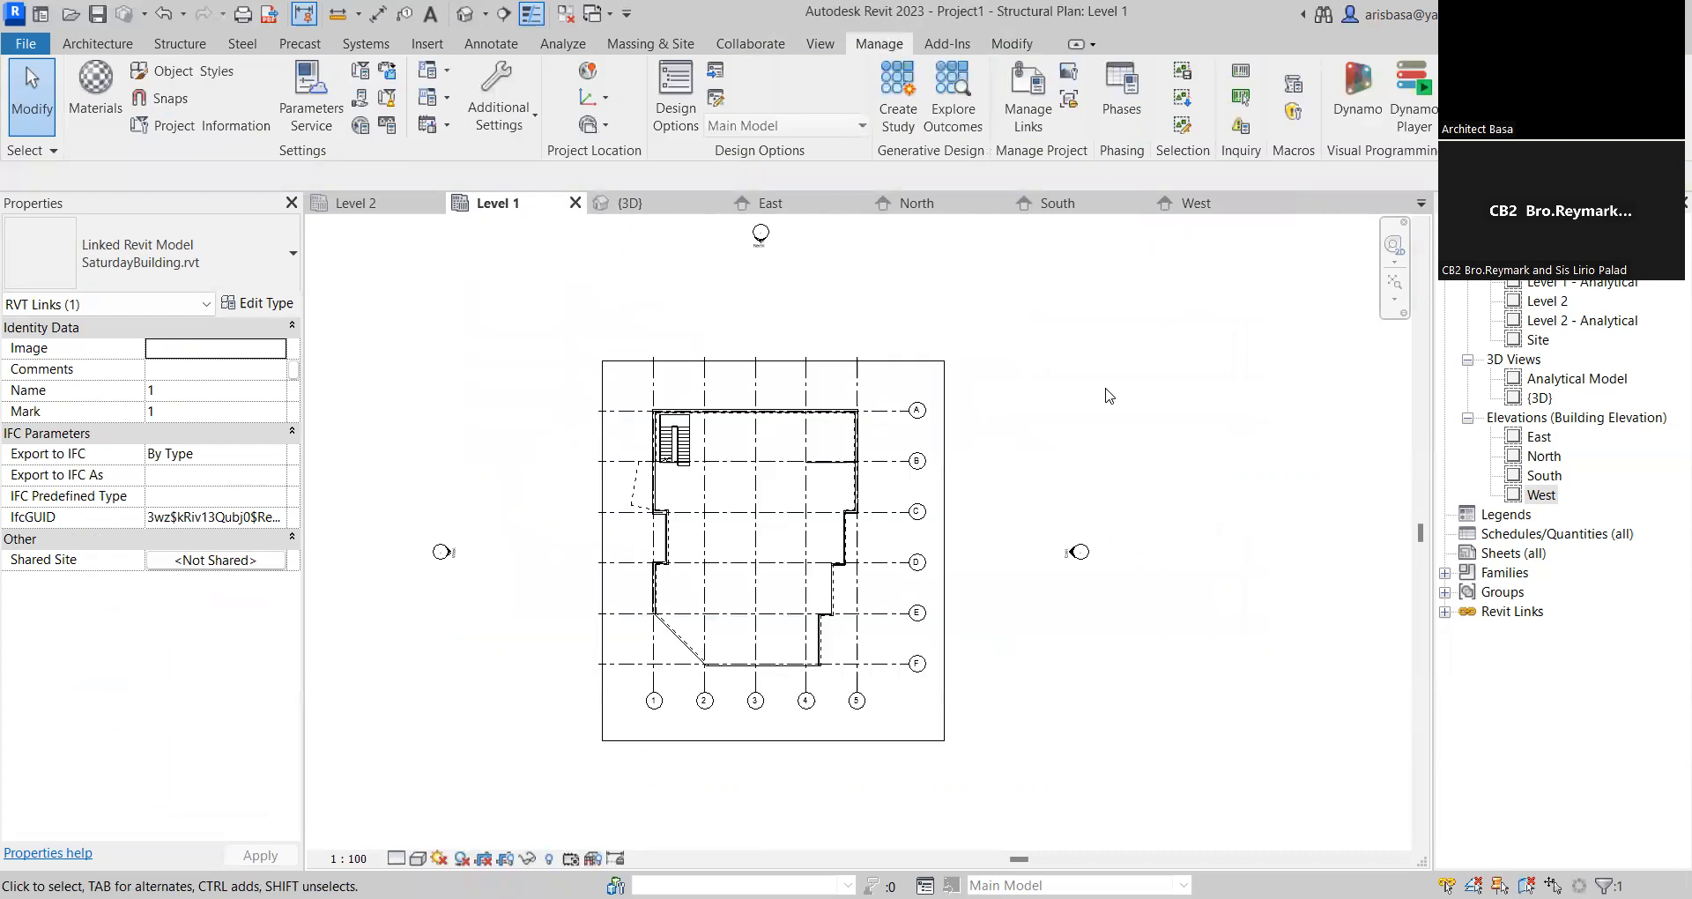
click(923, 377)
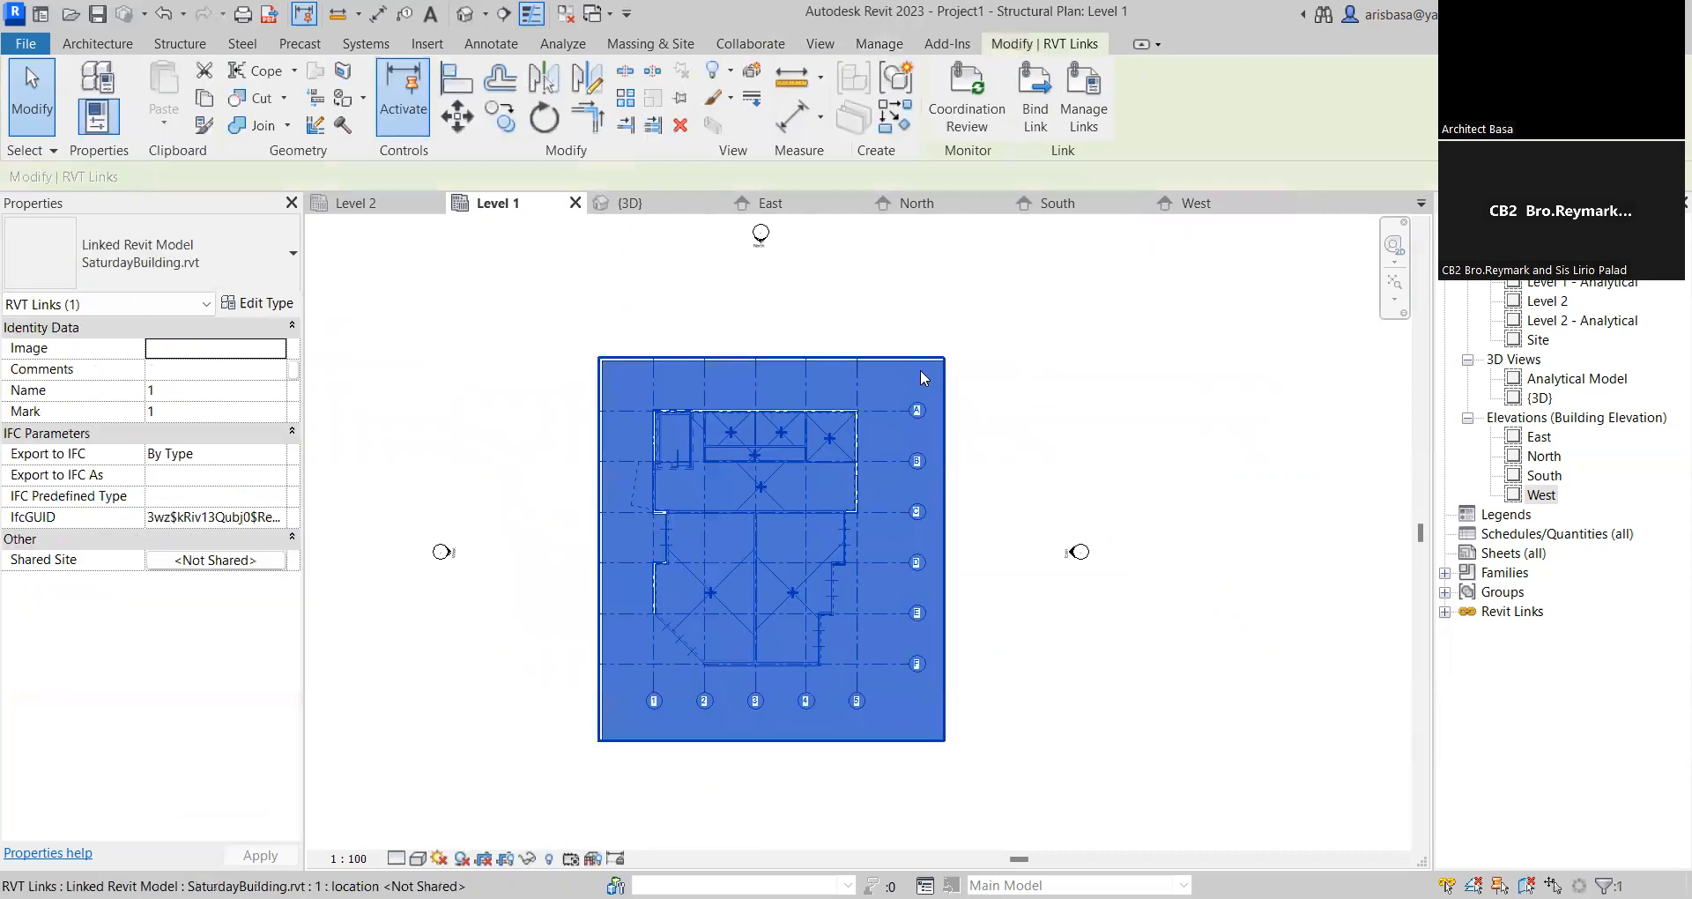
click(681, 99)
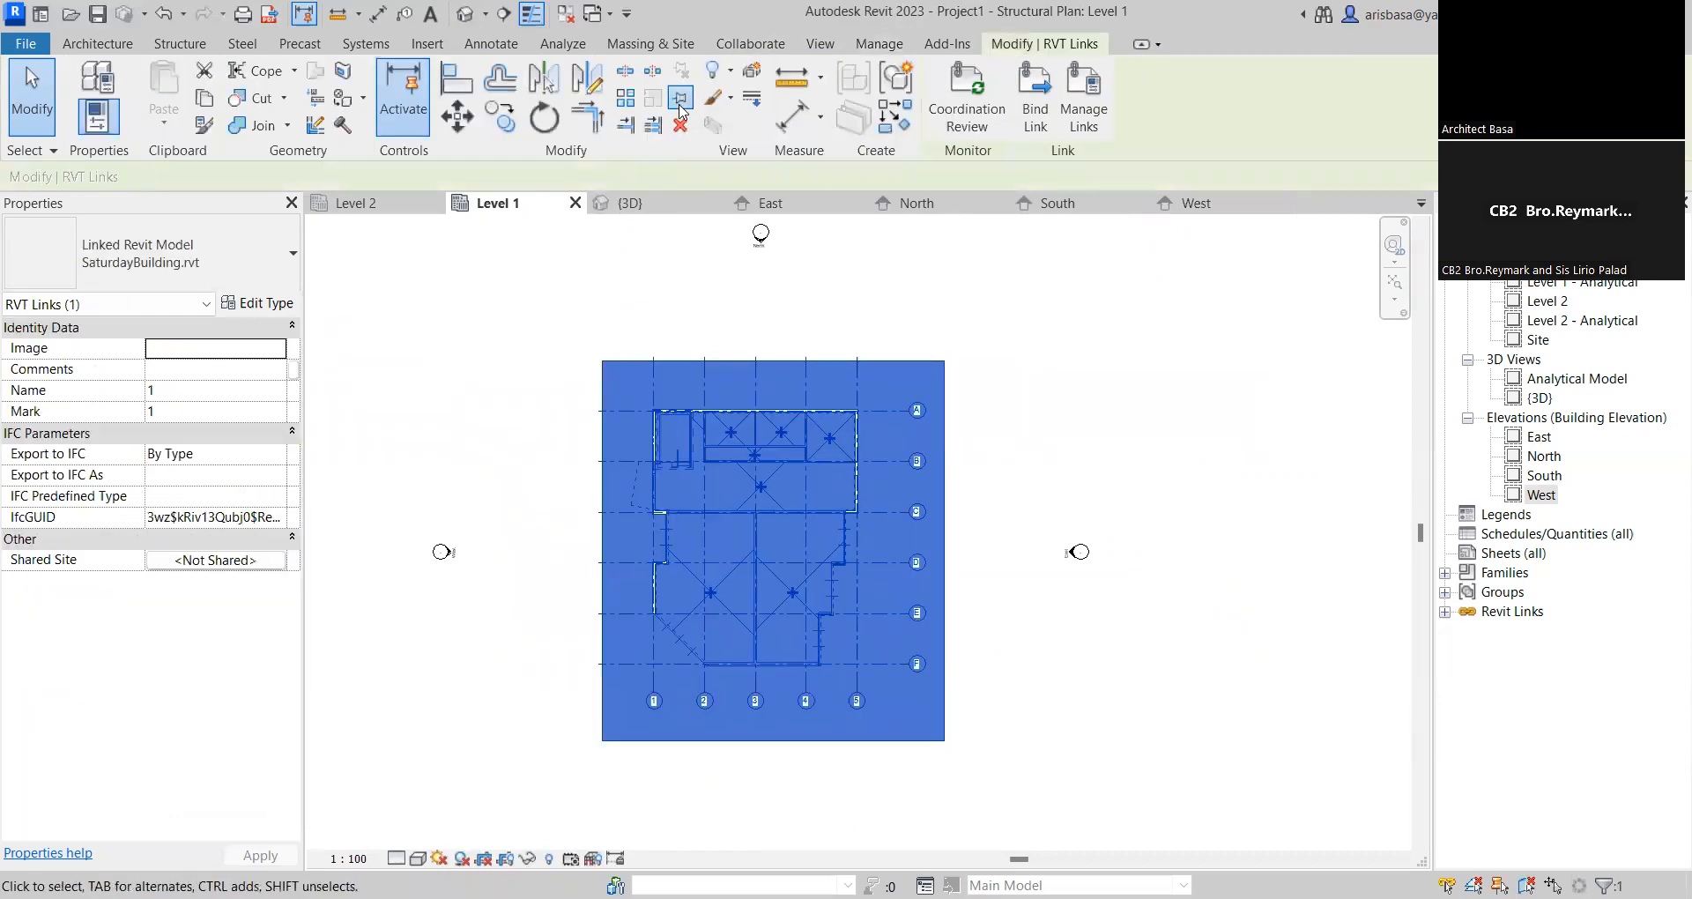
middle_drag(1182, 467, 1217, 420)
click(1209, 432)
middle_drag(931, 366, 1031, 346)
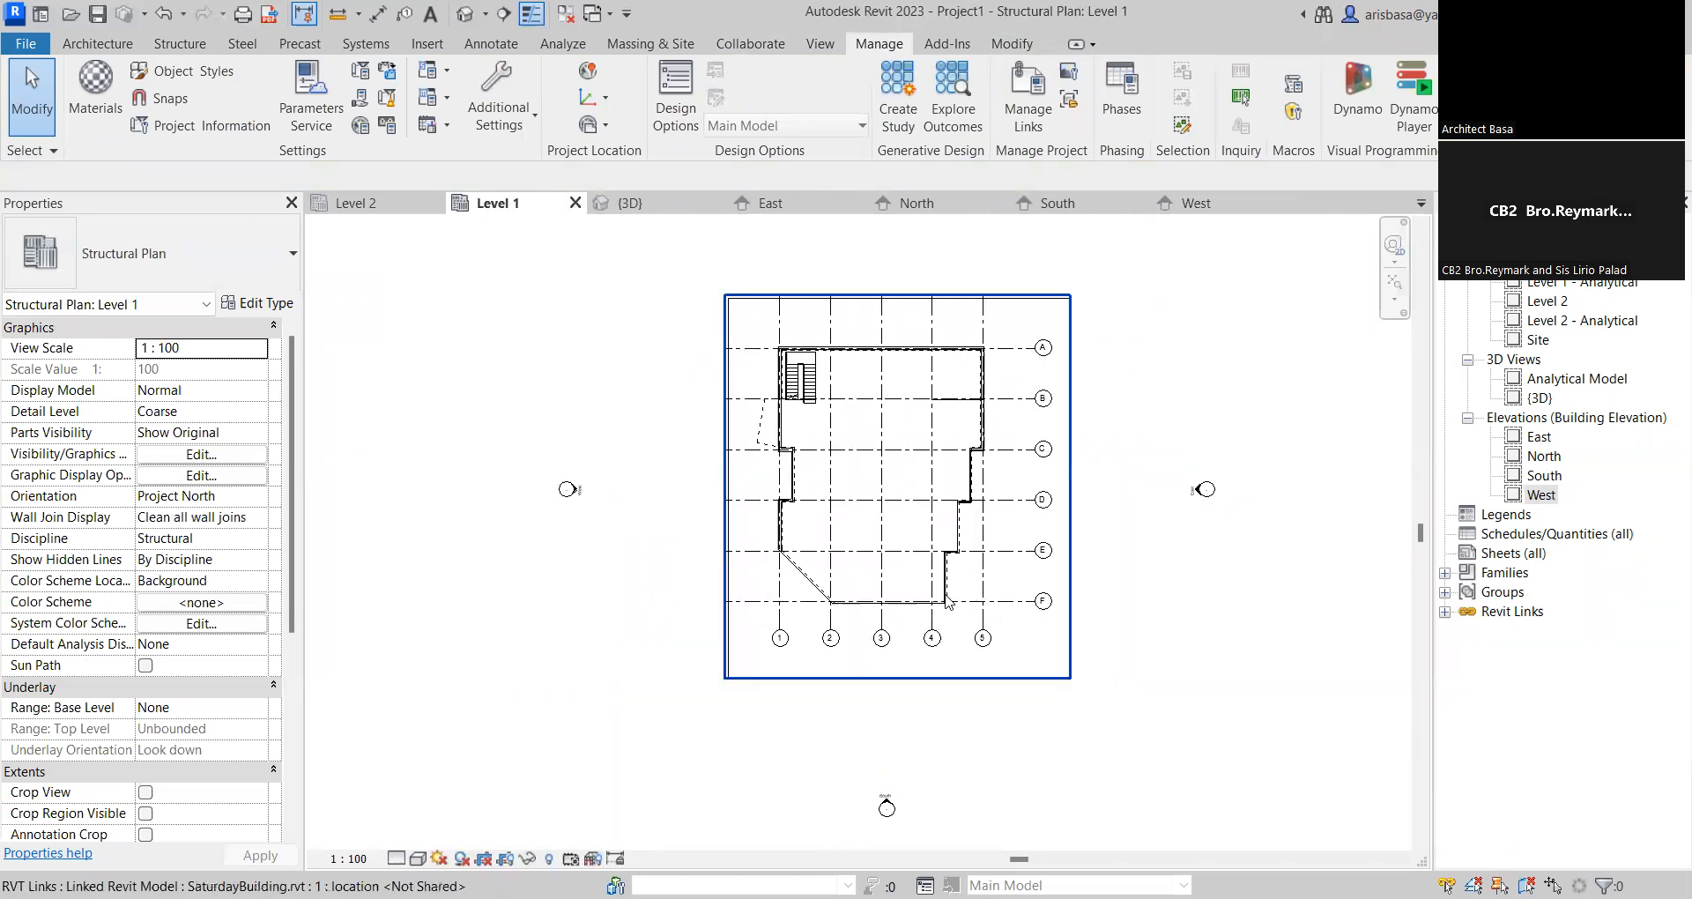
Start Copy/Monitor in the Level 1 plan with the linked SaturdayBuilding model as the source
scroll(1160, 493, down, 1)
middle_drag(1066, 414, 1126, 400)
scroll(1137, 392, down, 1)
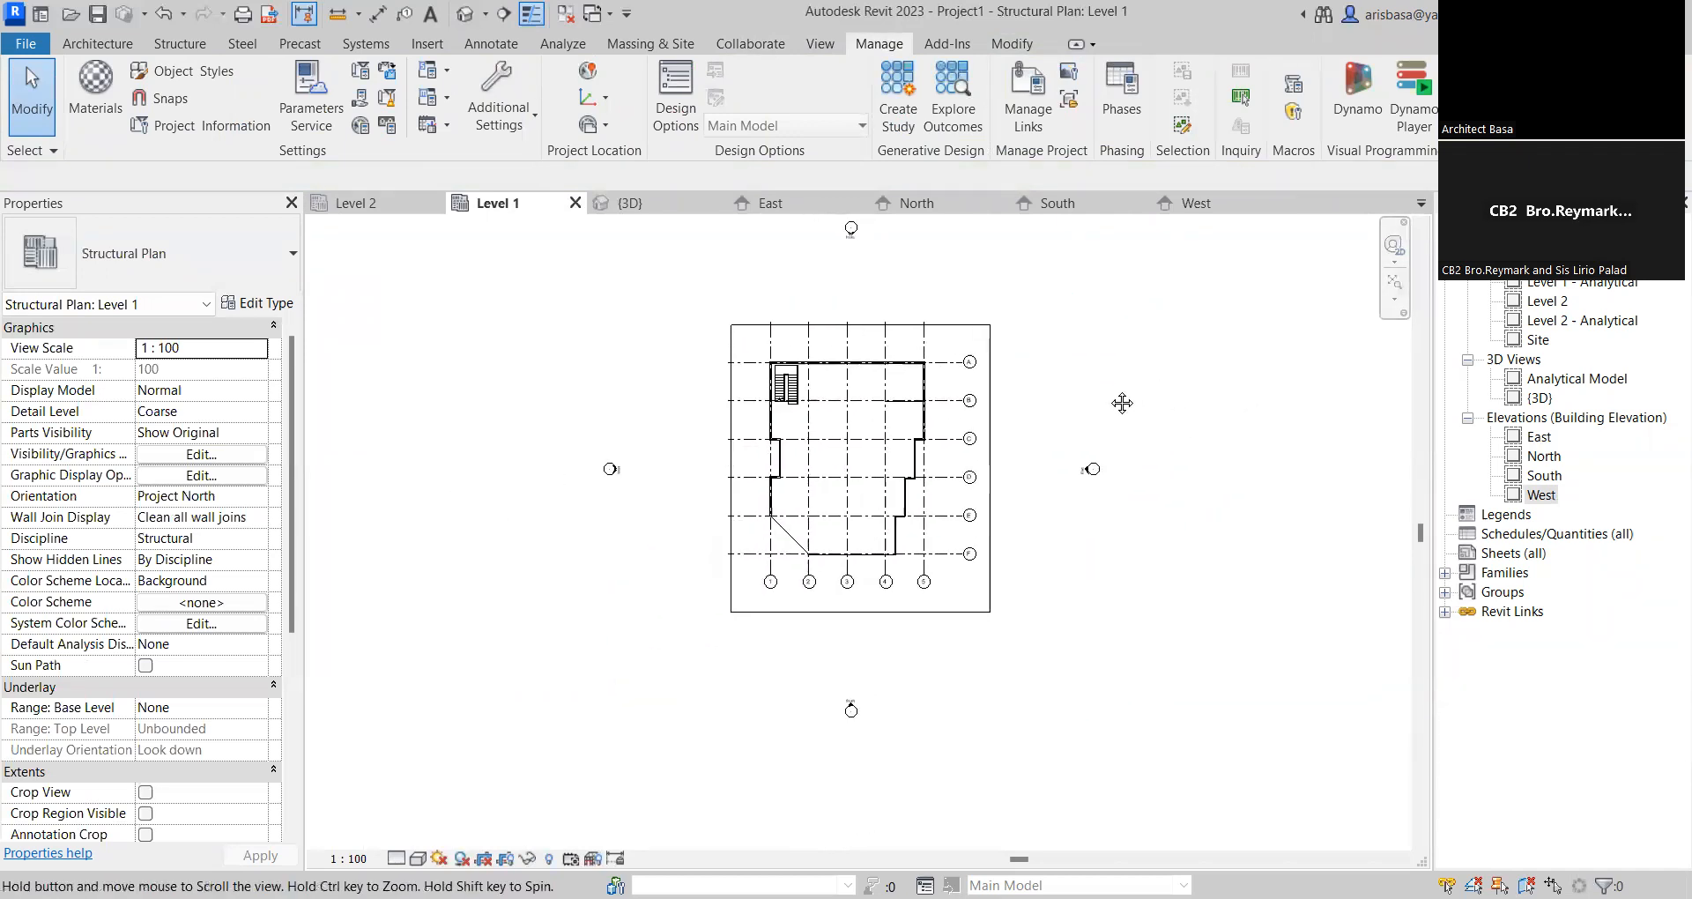
click(752, 44)
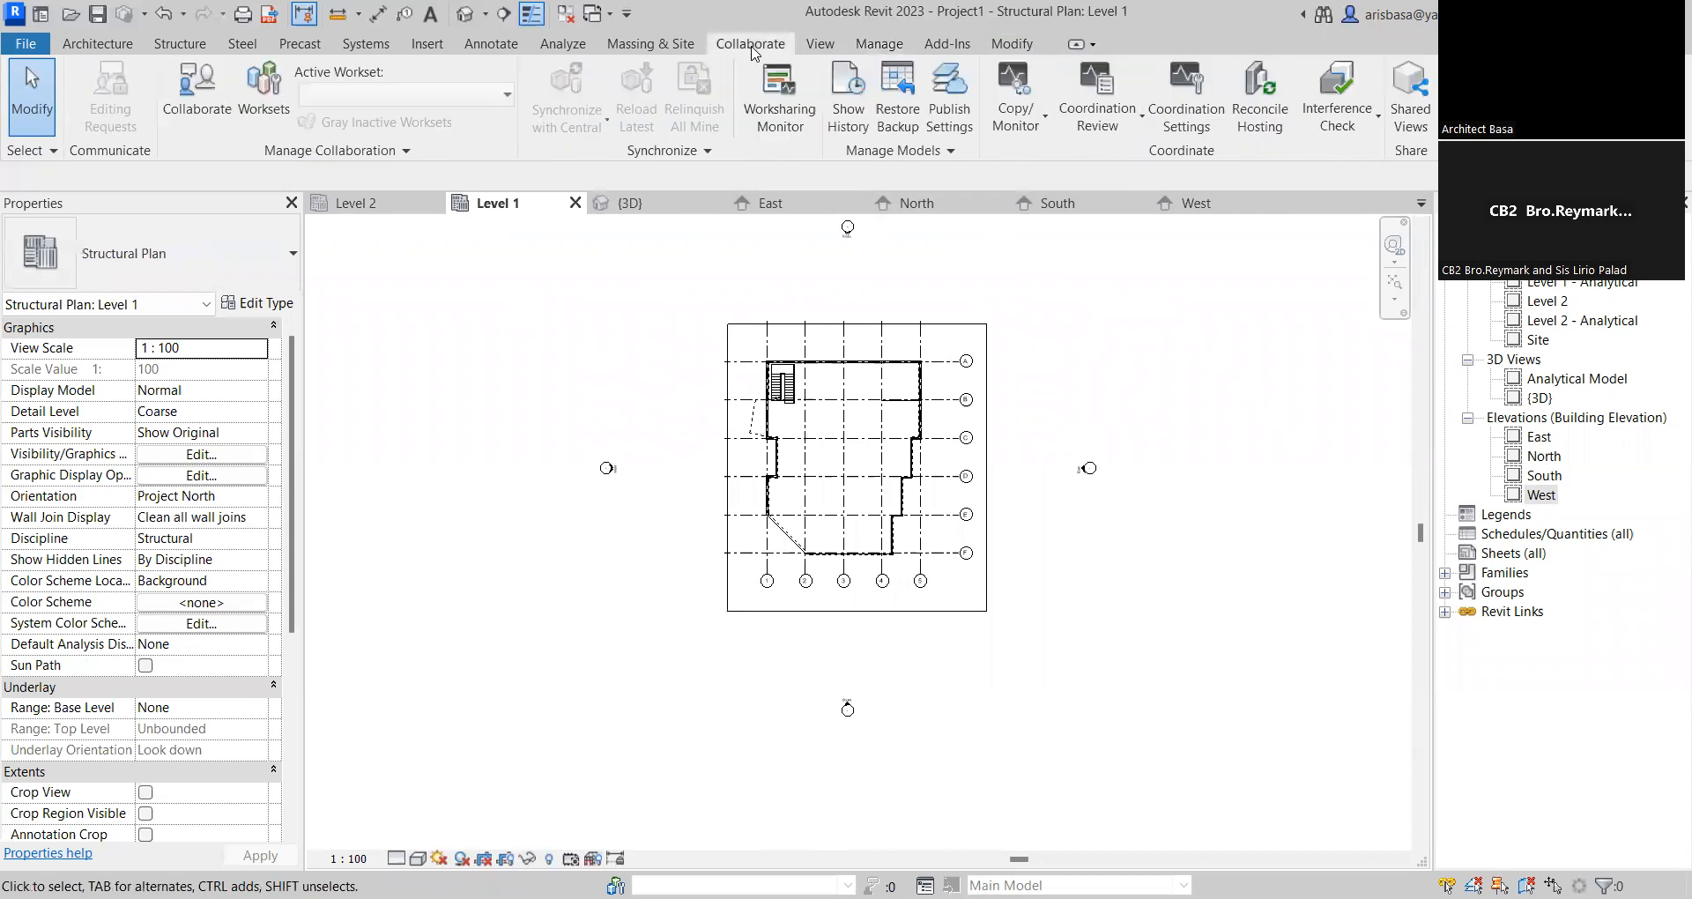
click(1022, 113)
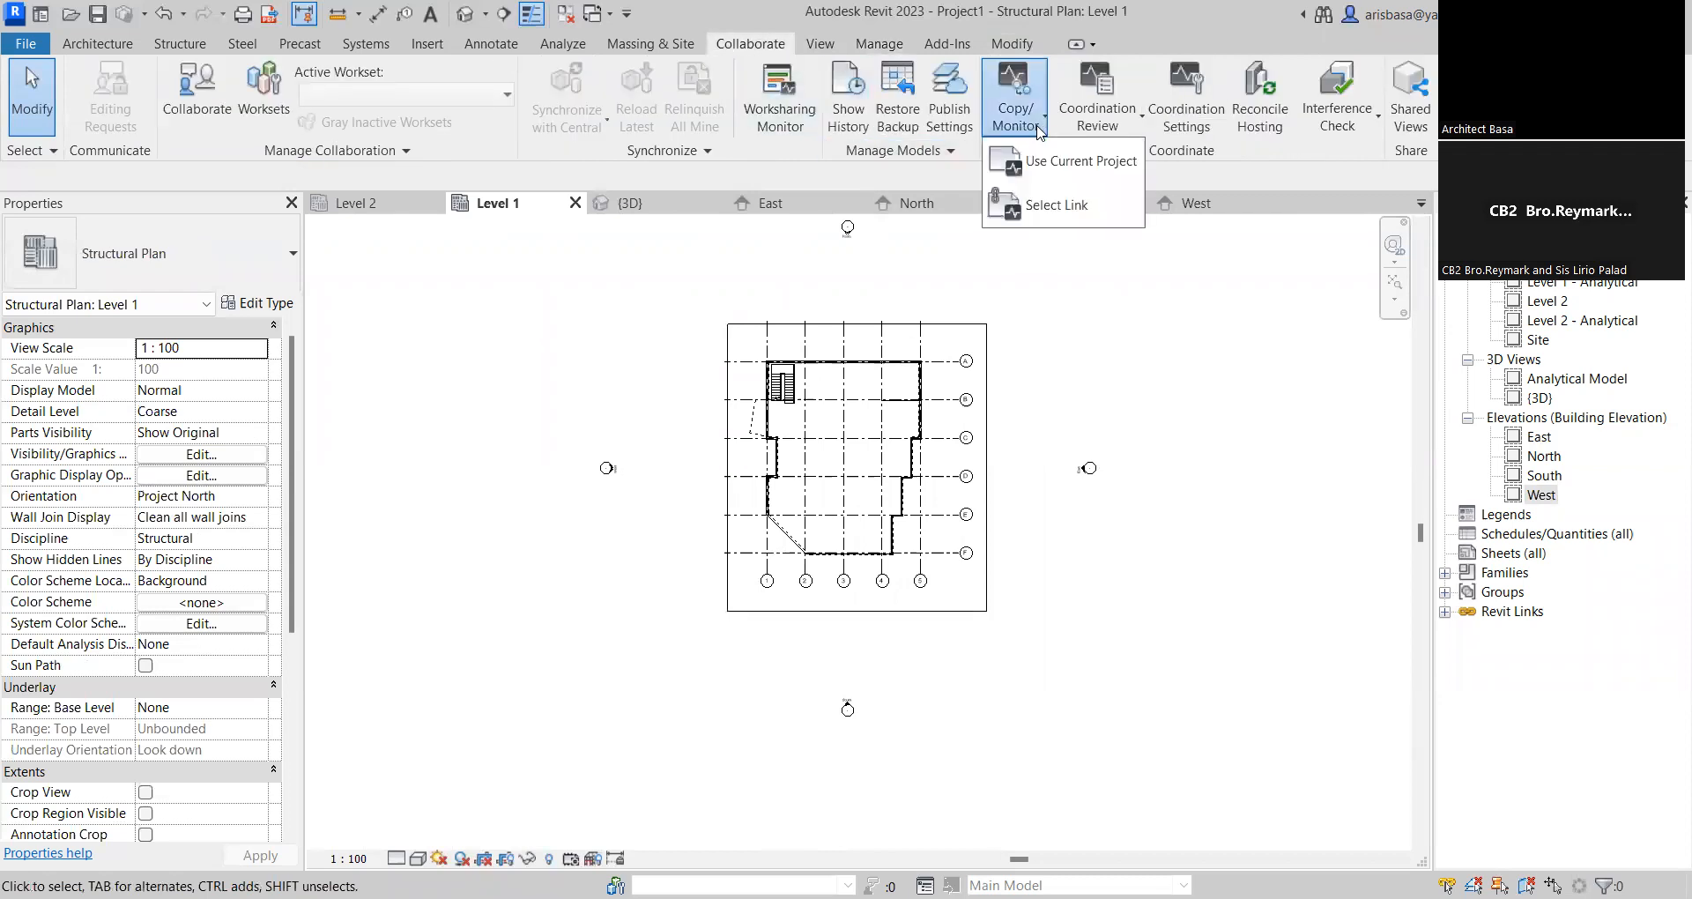
click(1049, 208)
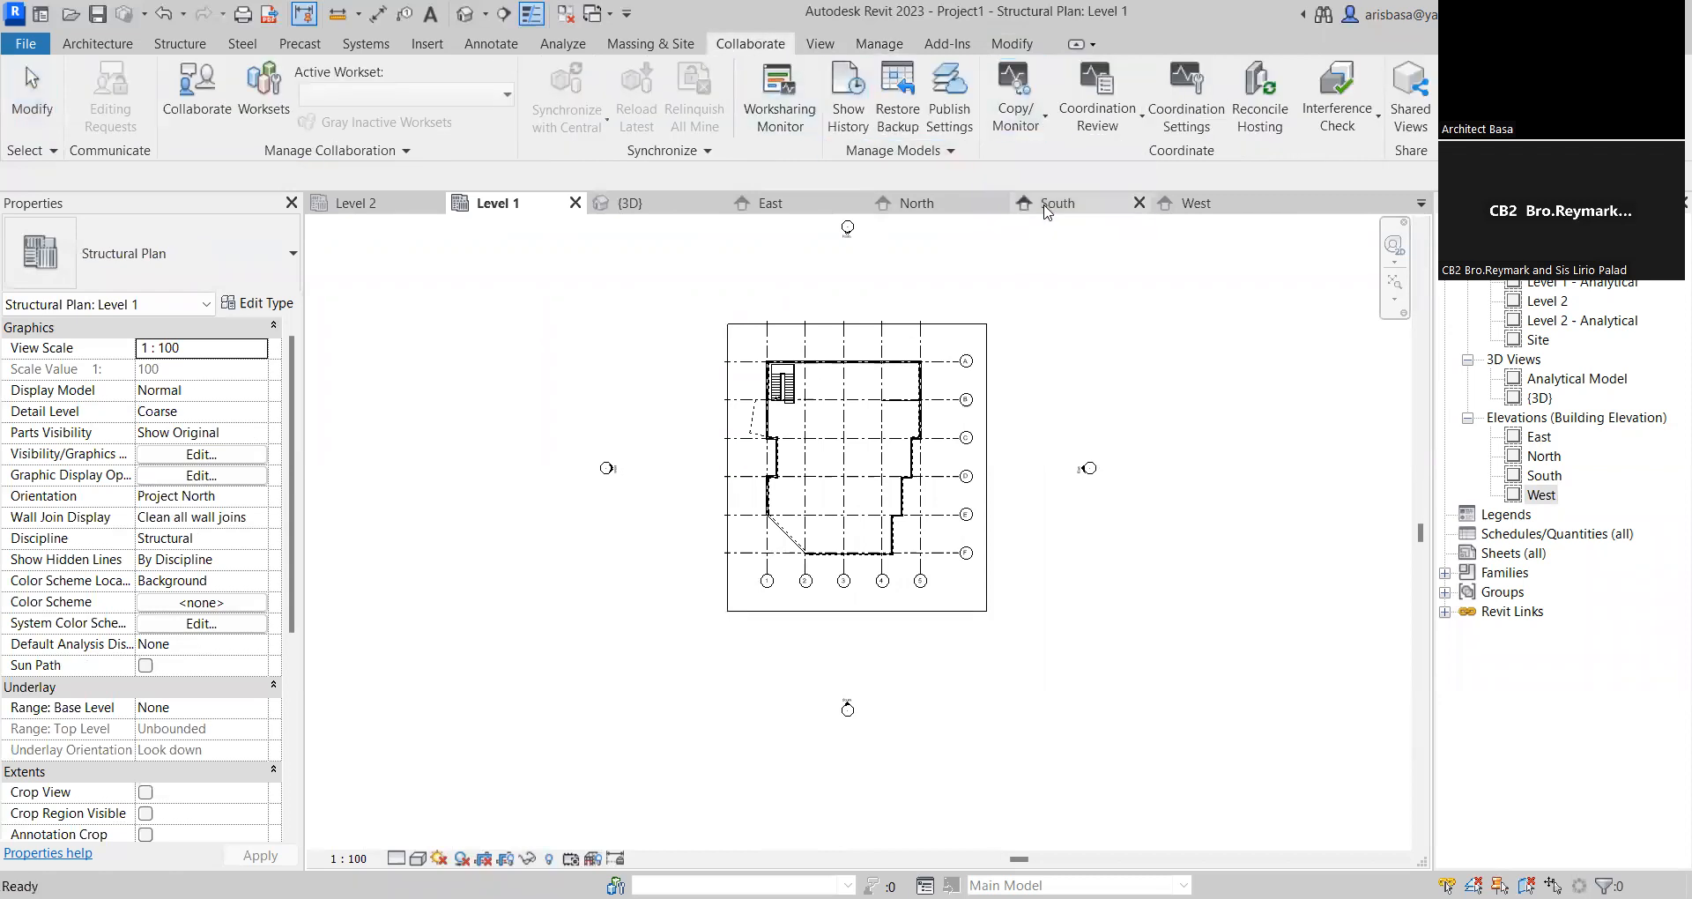
click(961, 340)
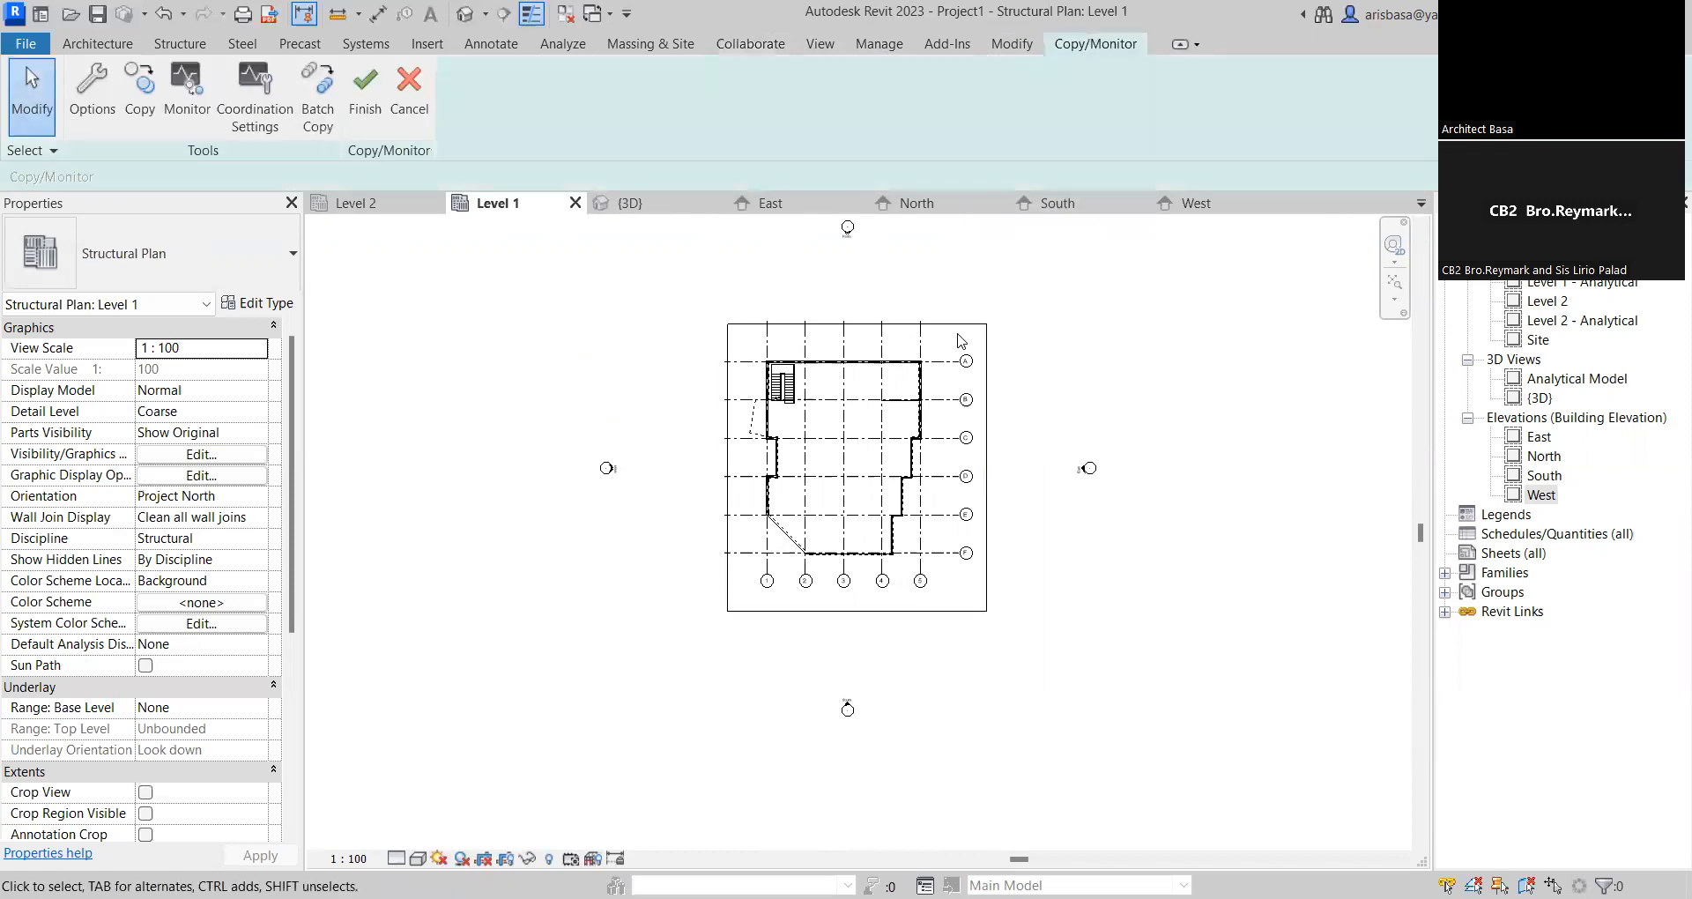
Copy grids A to F and grids 4, 3, 2 and 1 individually from the link and finish Copy/Monitor
click(140, 97)
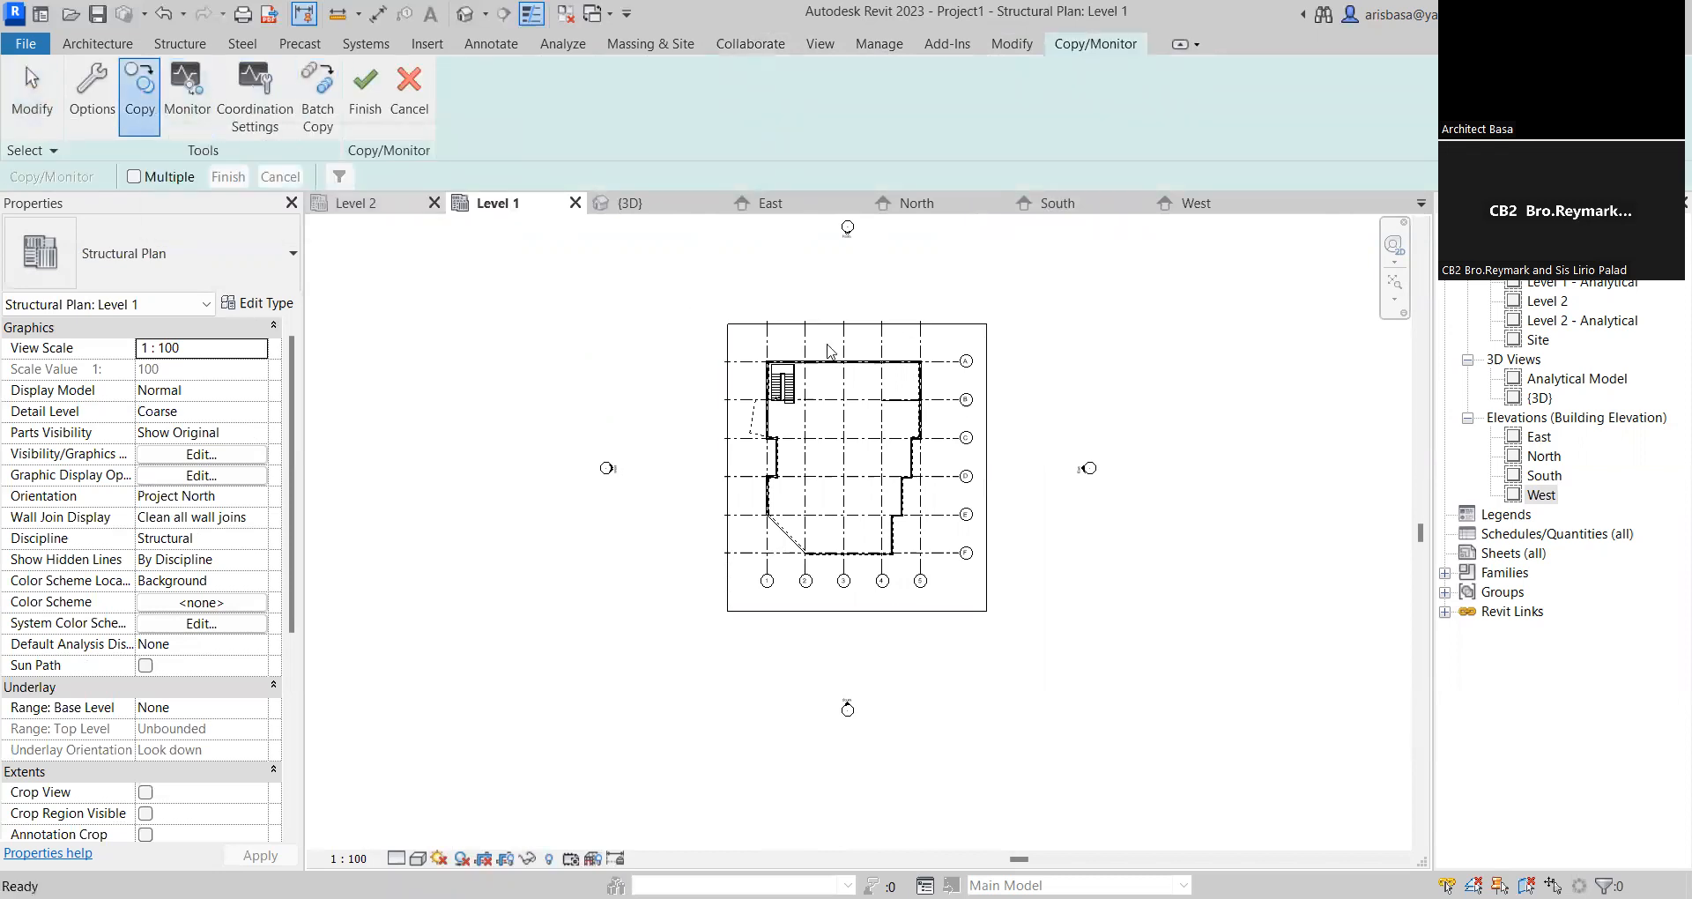
scroll(941, 370, up, 3)
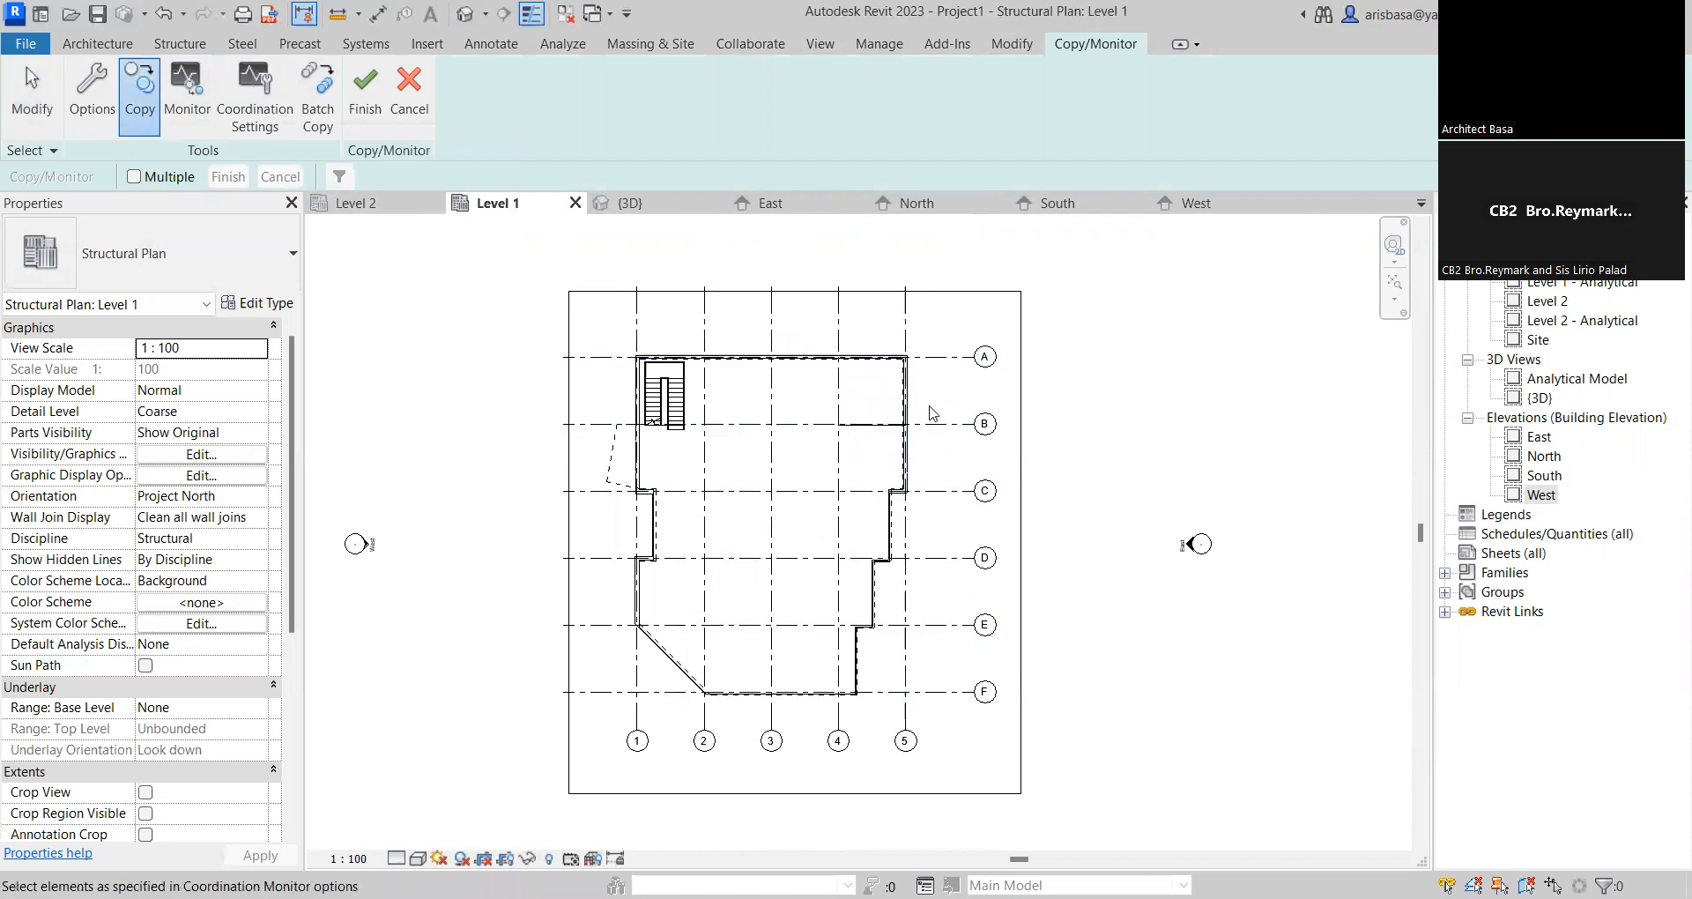
click(938, 361)
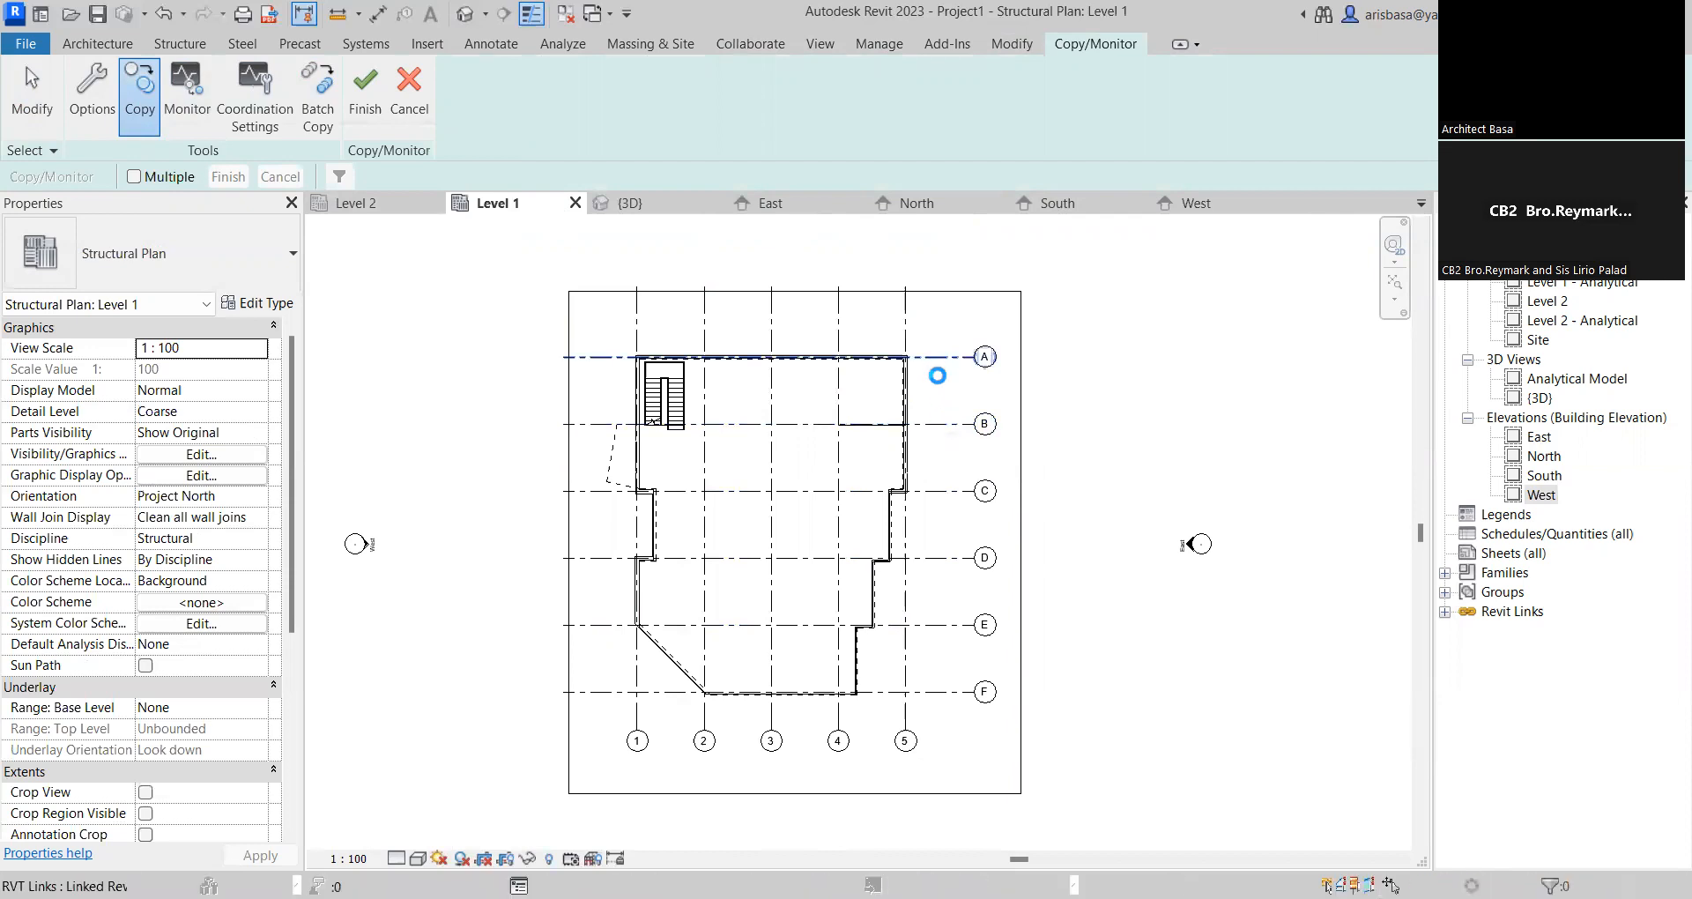
click(942, 424)
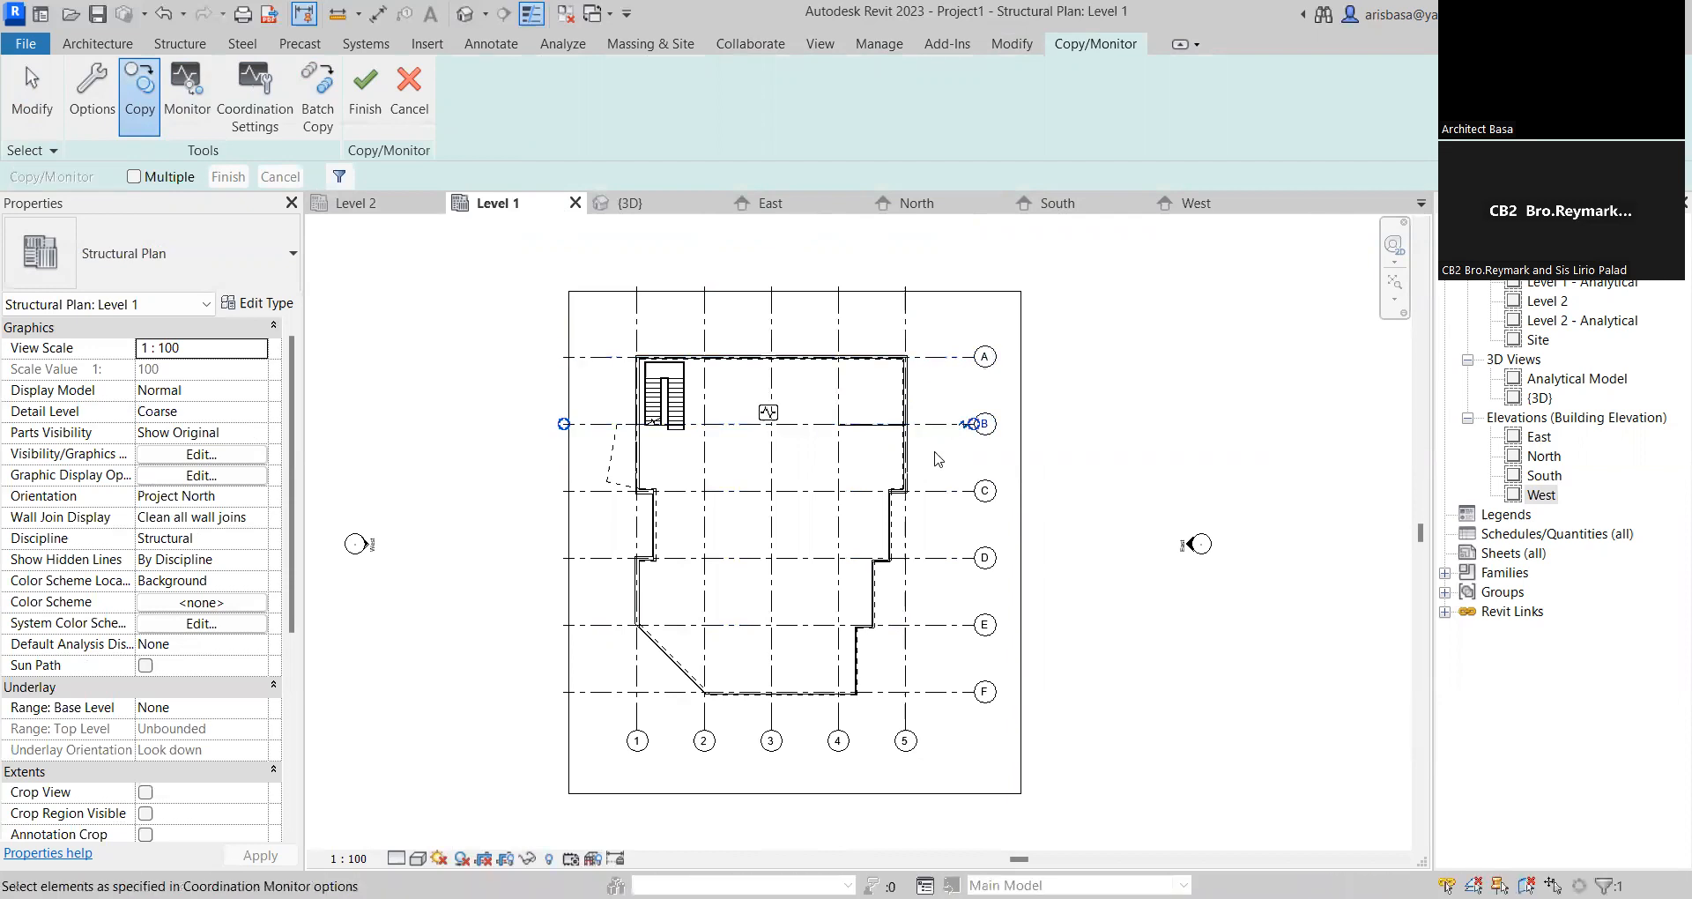
click(941, 493)
click(940, 558)
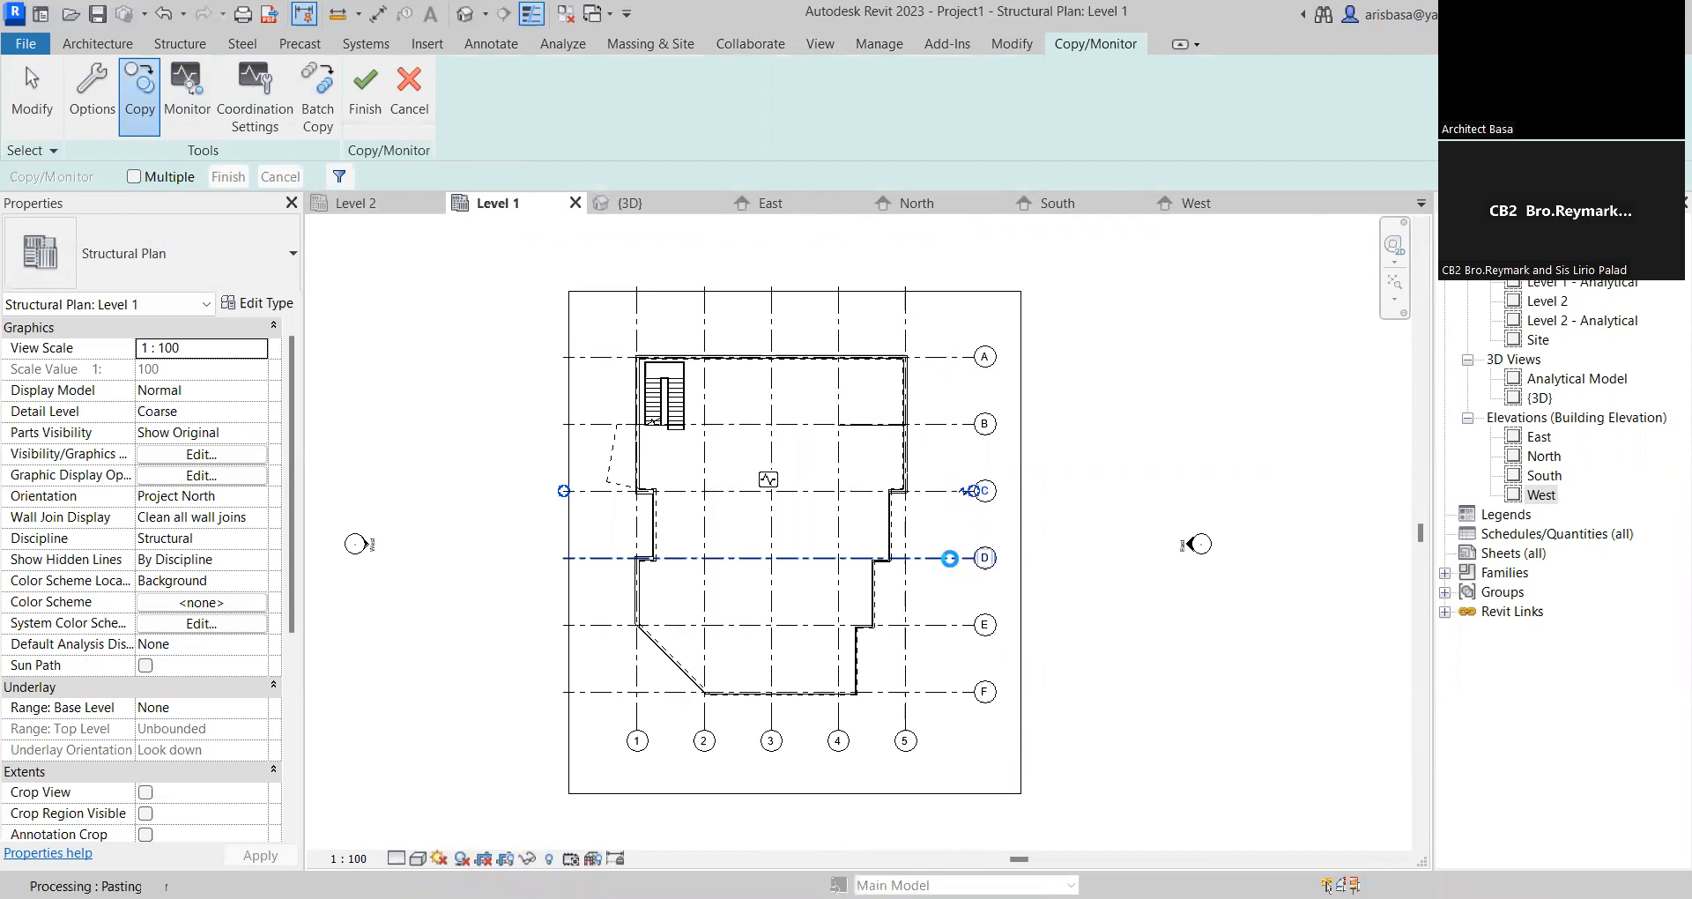
click(938, 620)
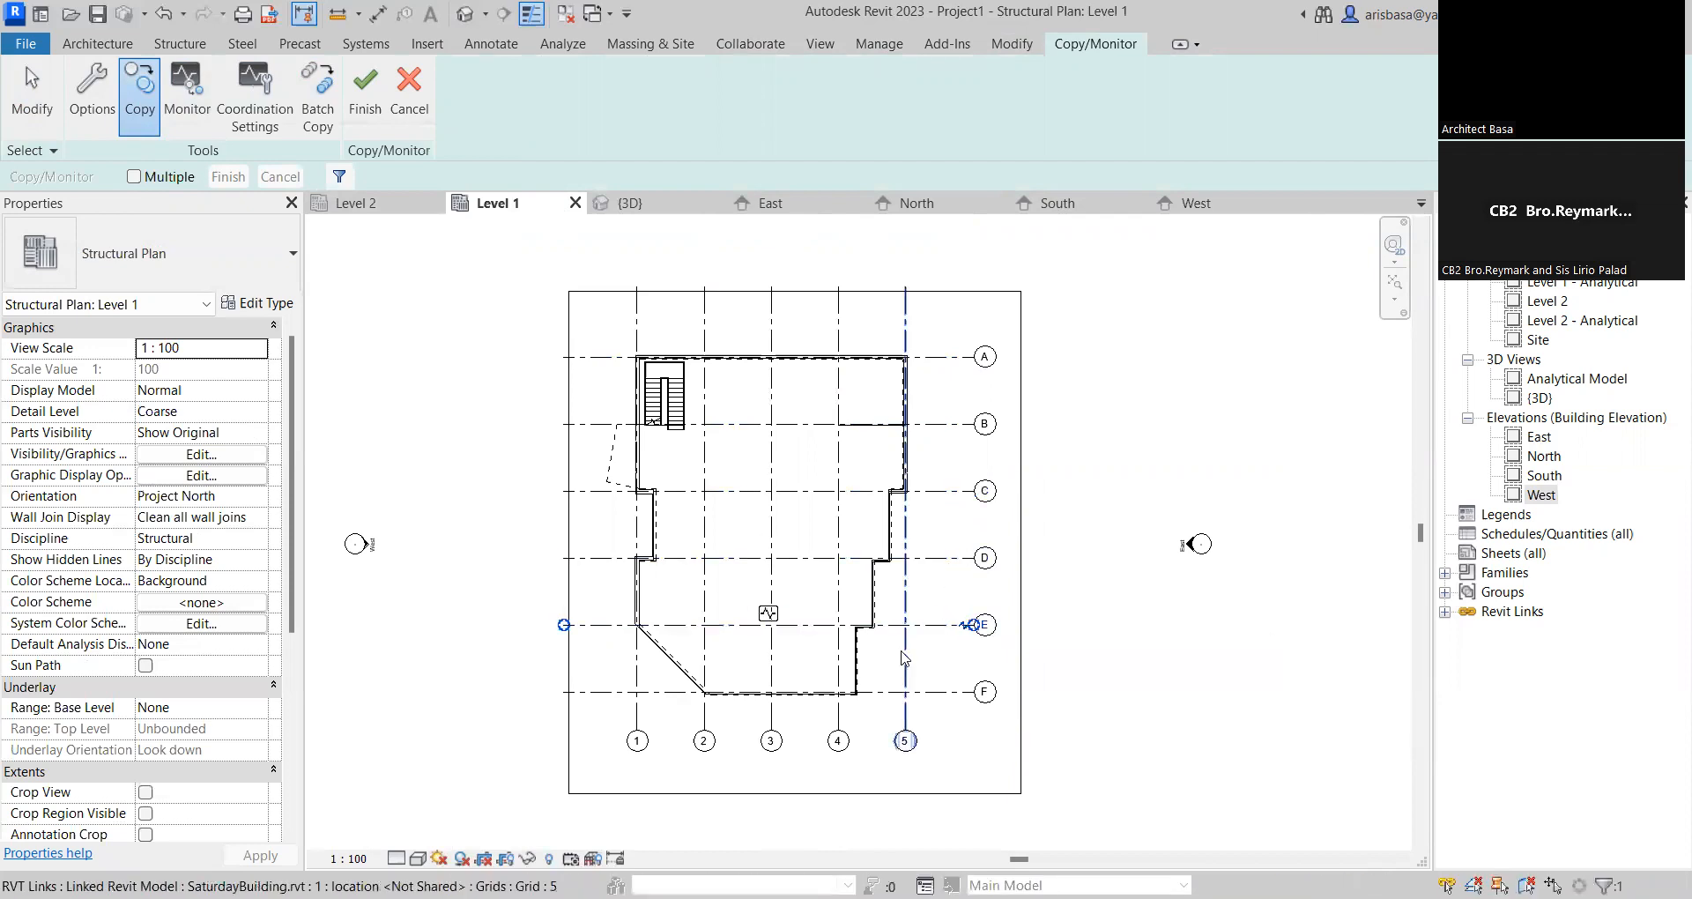
click(935, 692)
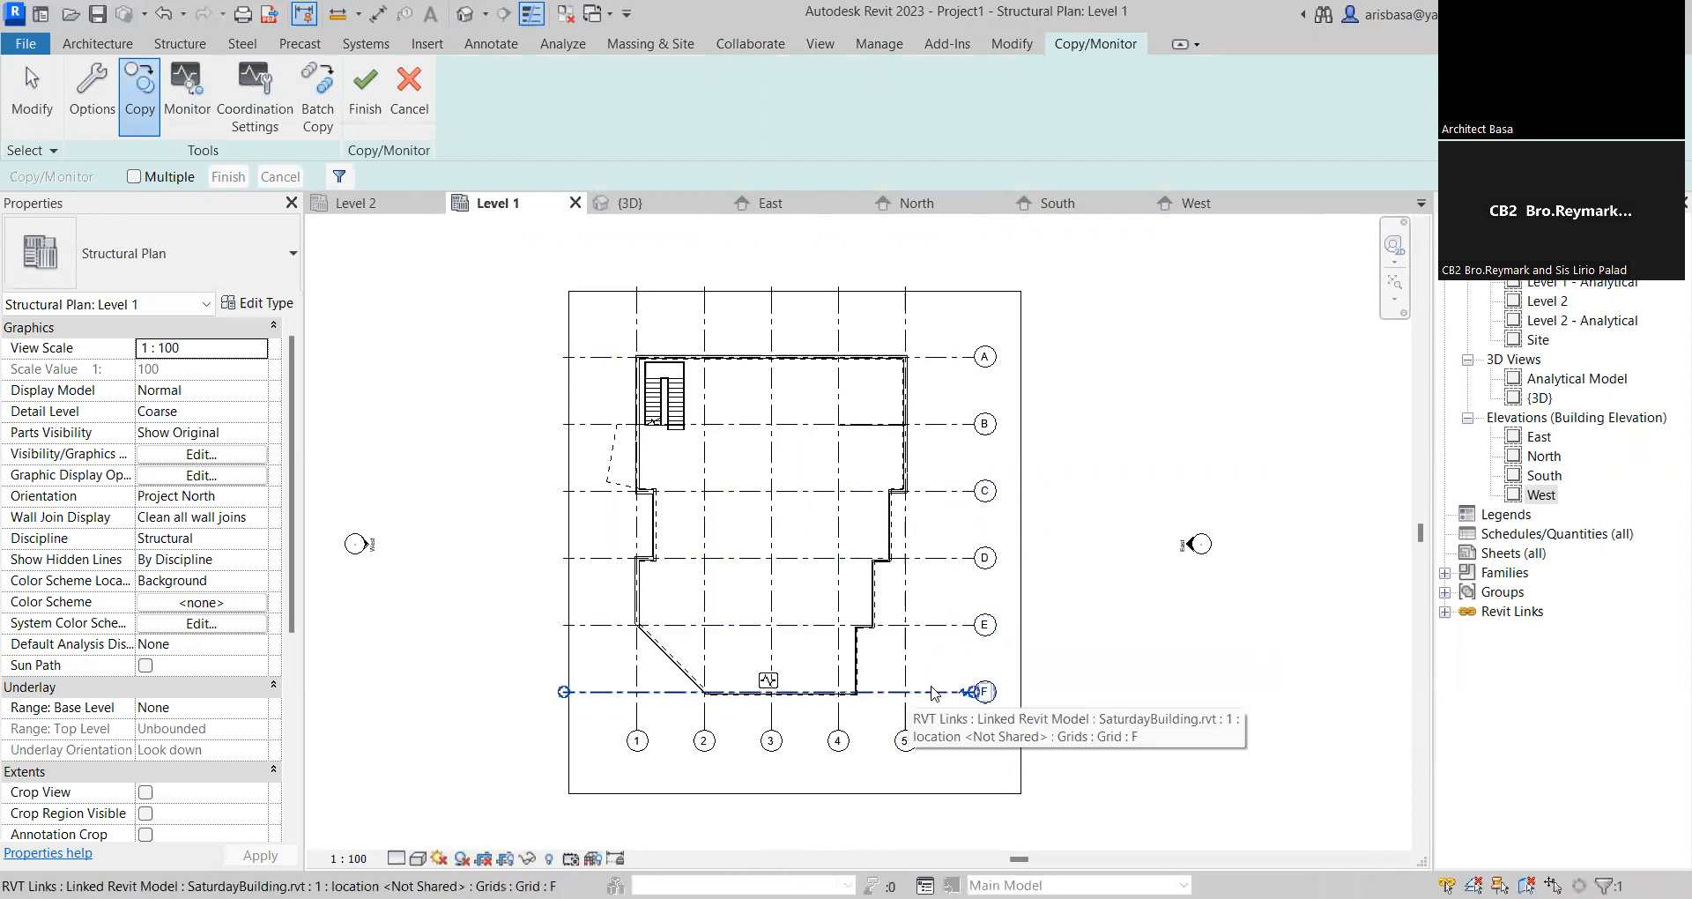
click(839, 713)
click(772, 712)
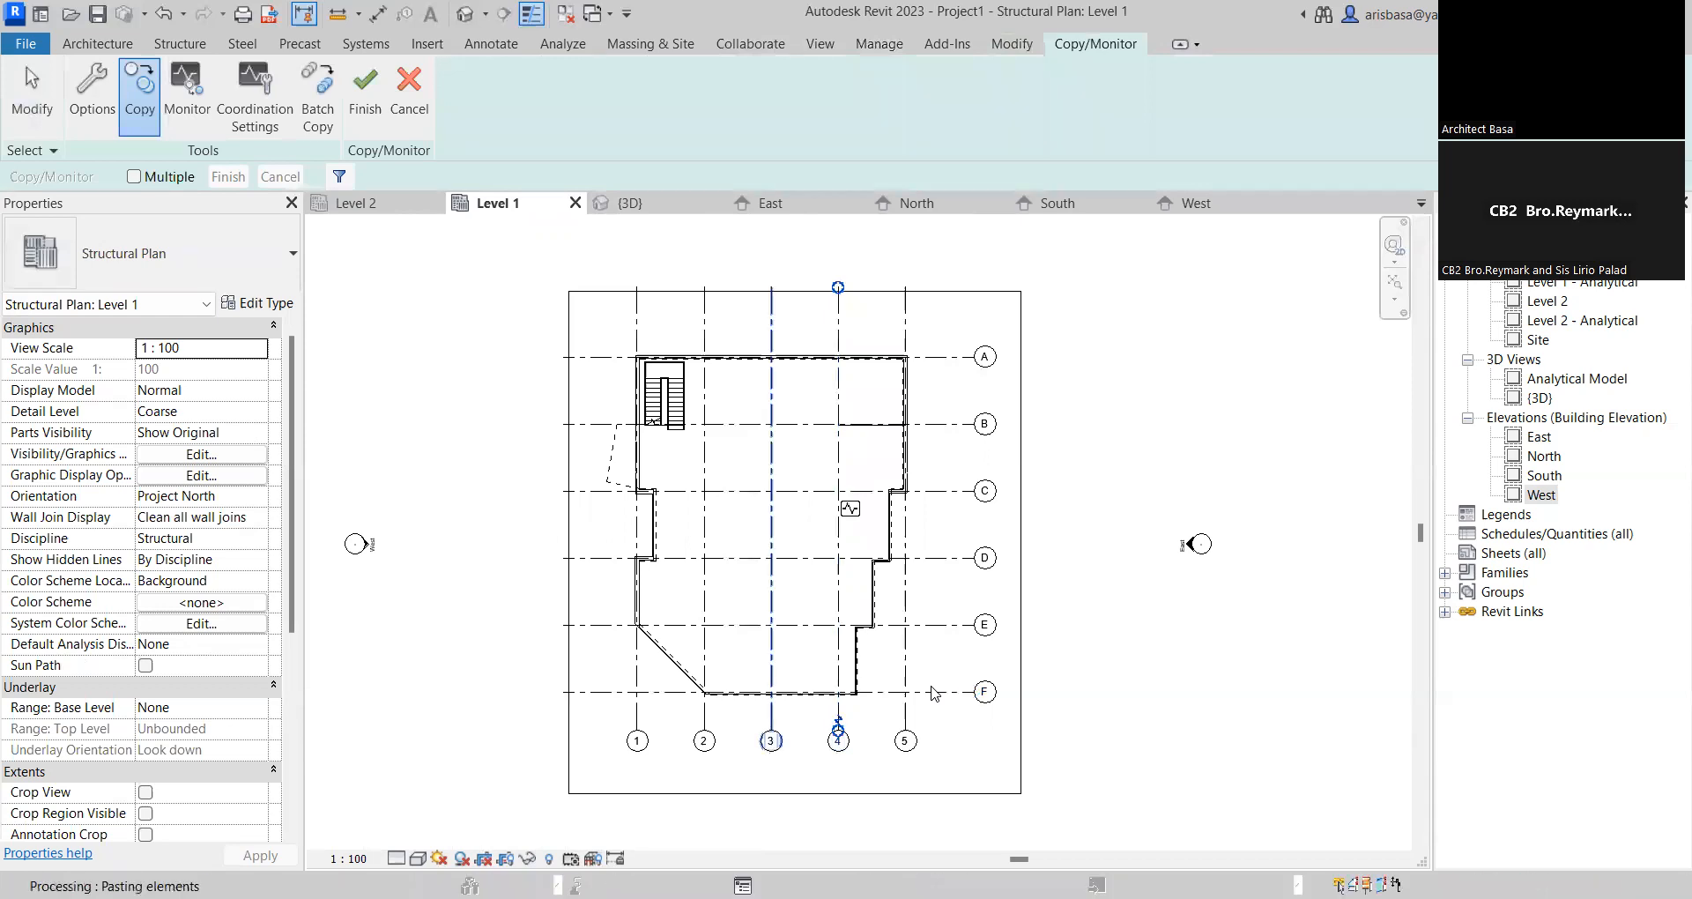
click(704, 713)
click(637, 712)
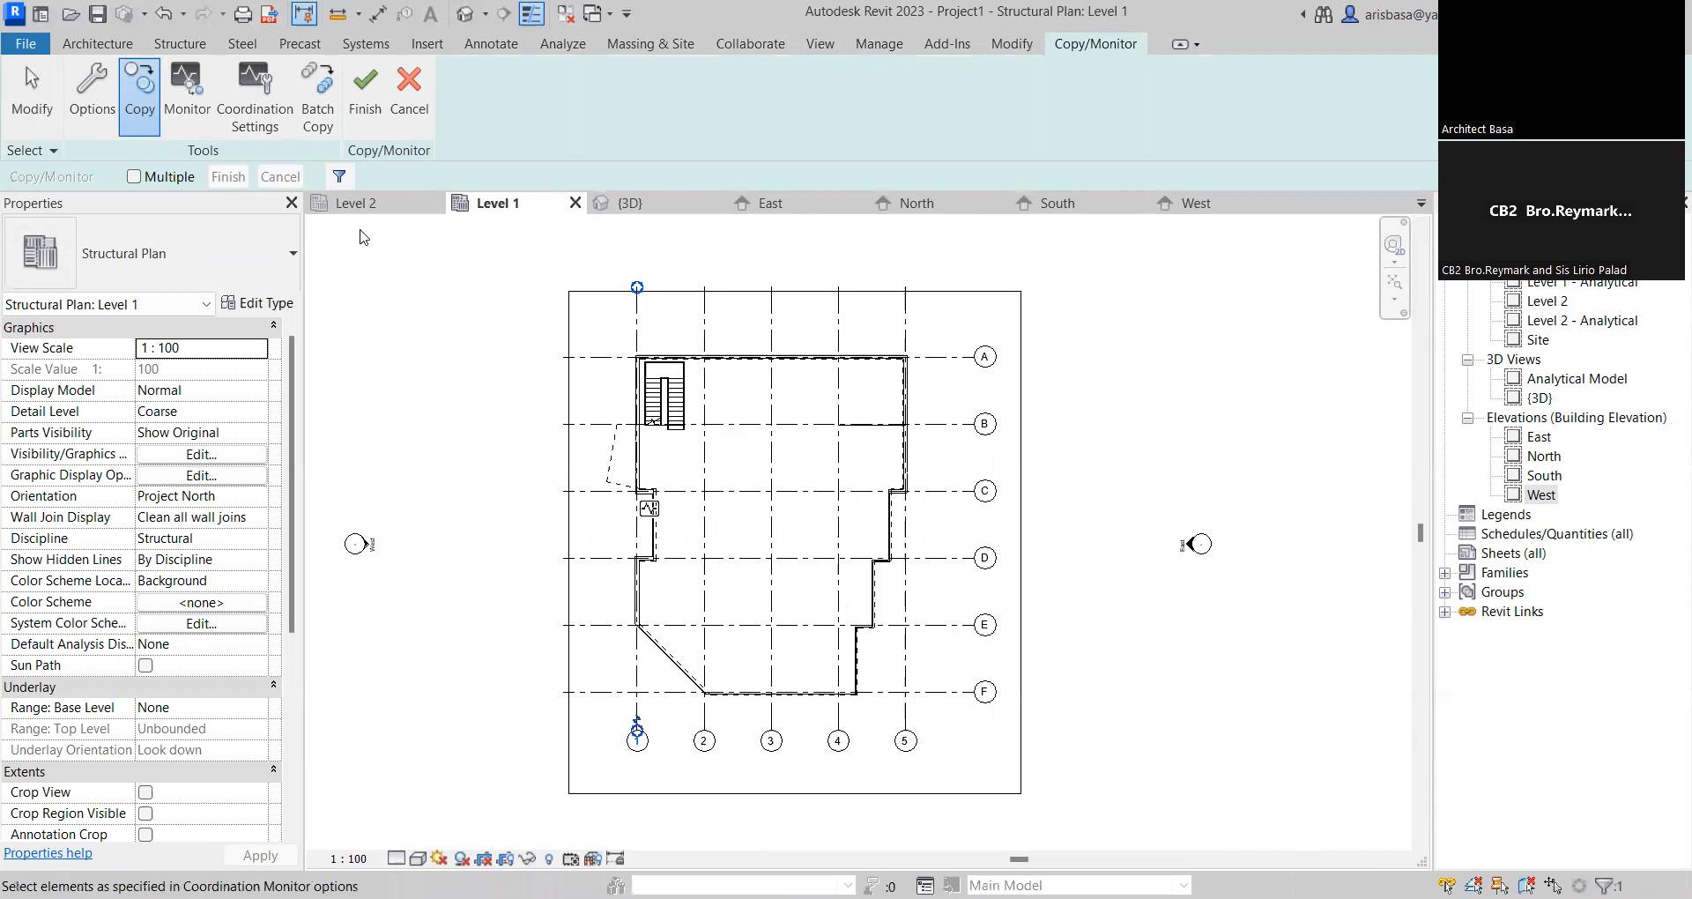
click(363, 92)
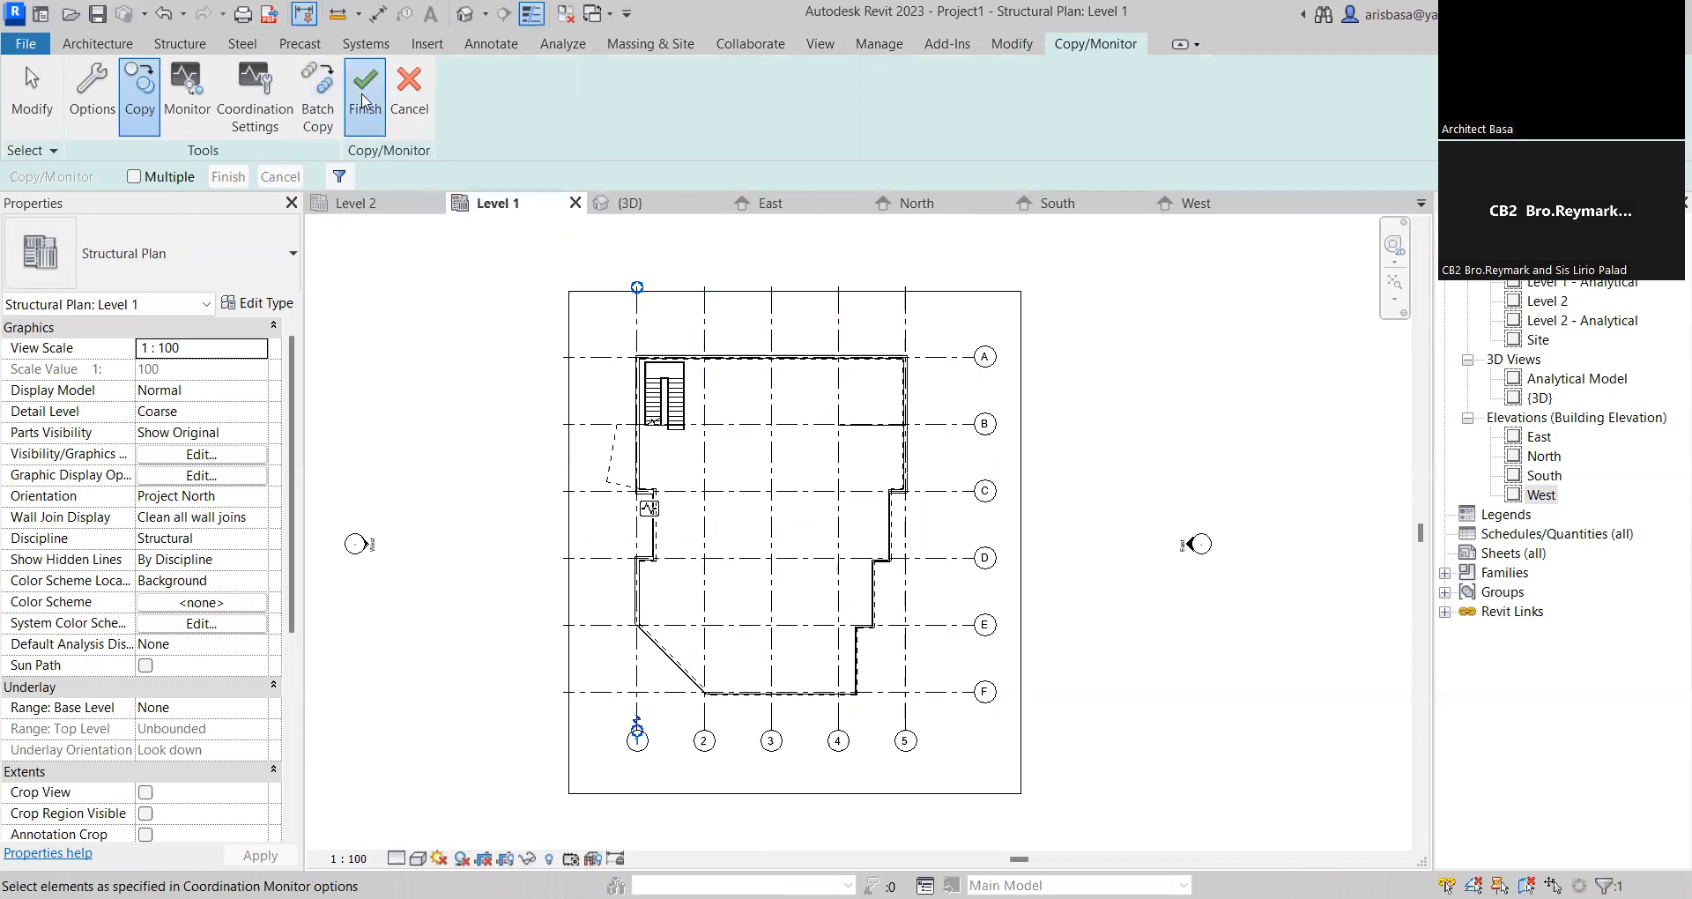
Undo the finished grid copying to return to the Copy/Monitor session
scroll(1051, 377, down, 2)
middle_drag(1051, 377, 997, 392)
scroll(1003, 371, down, 1)
key(ctrl+z)
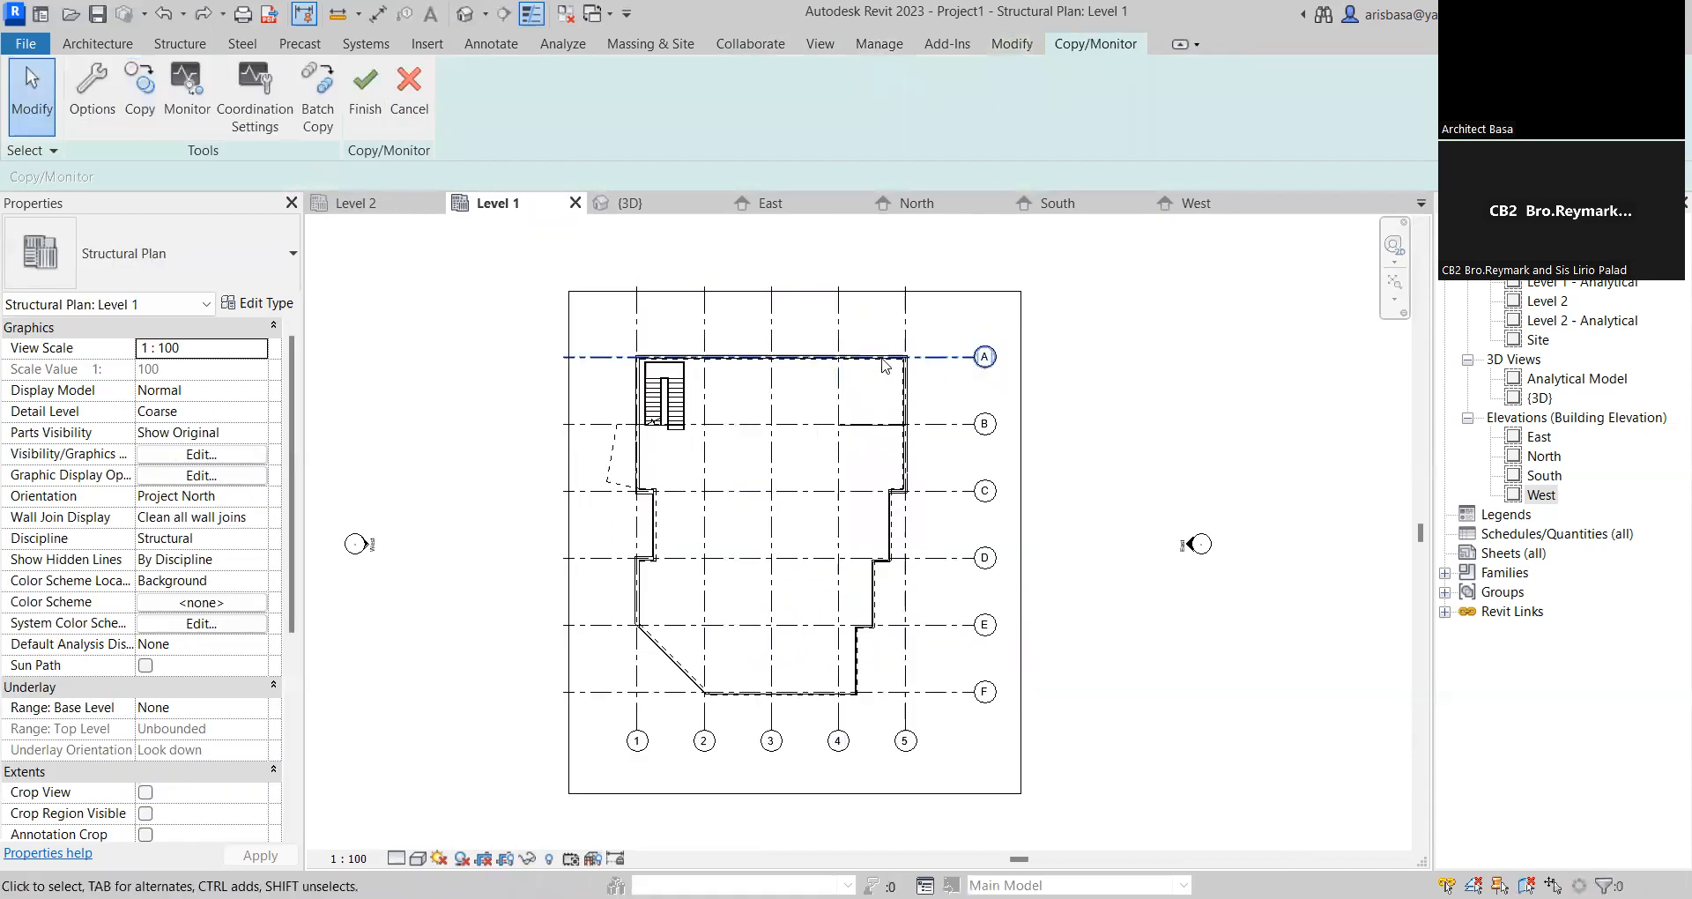
middle_drag(467, 279, 491, 273)
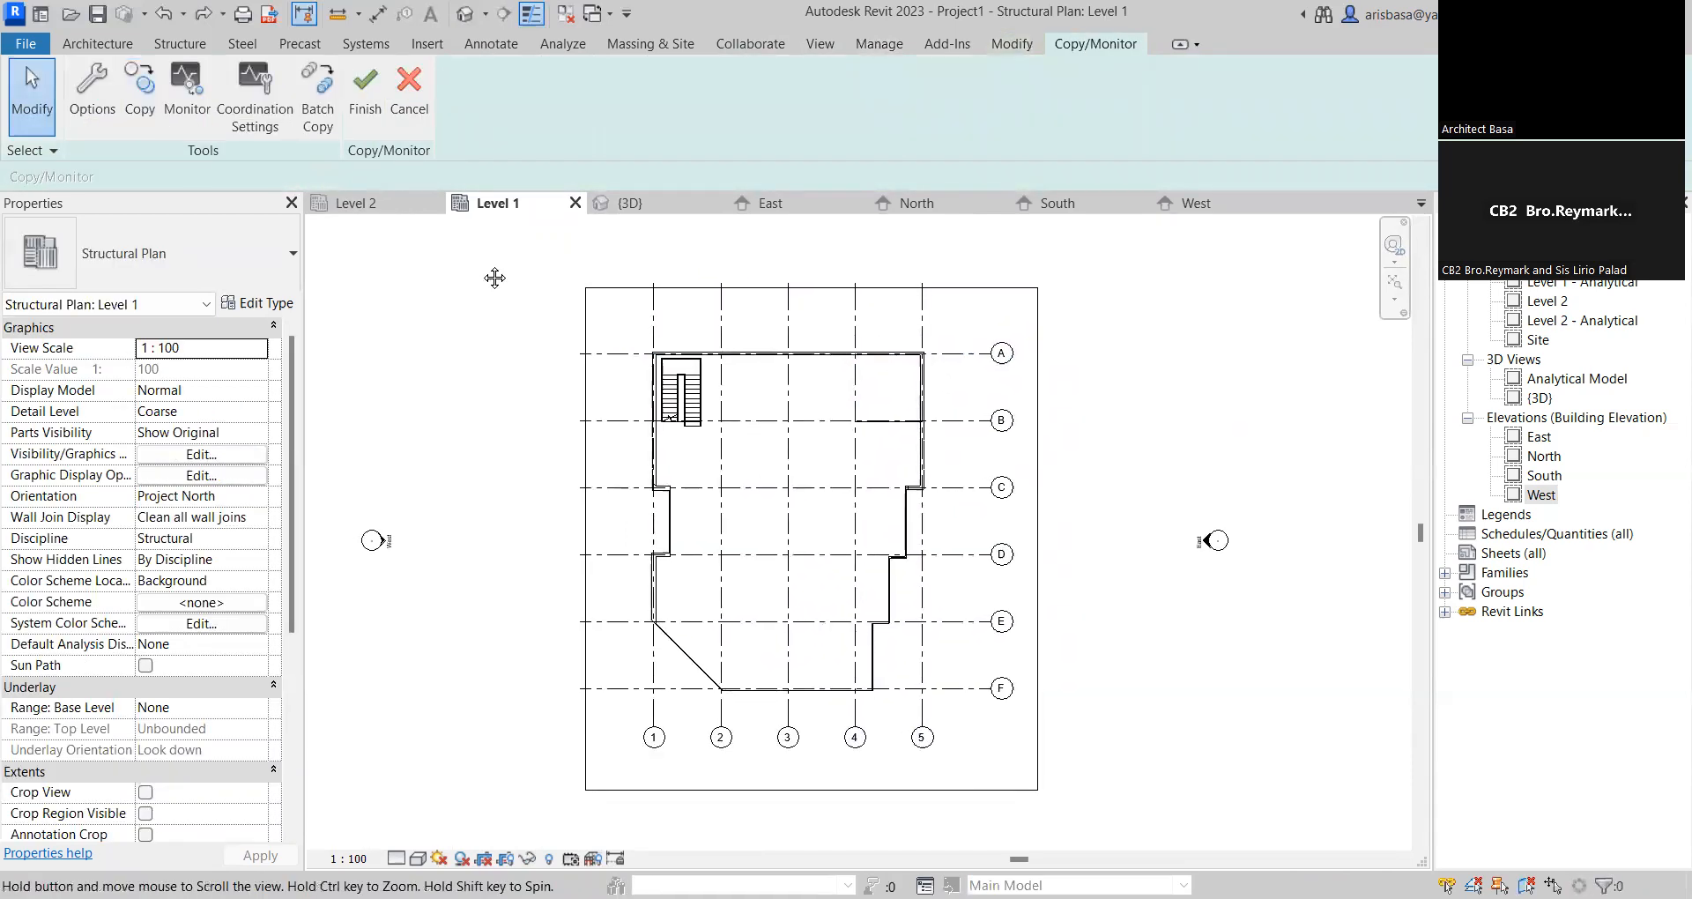
click(136, 111)
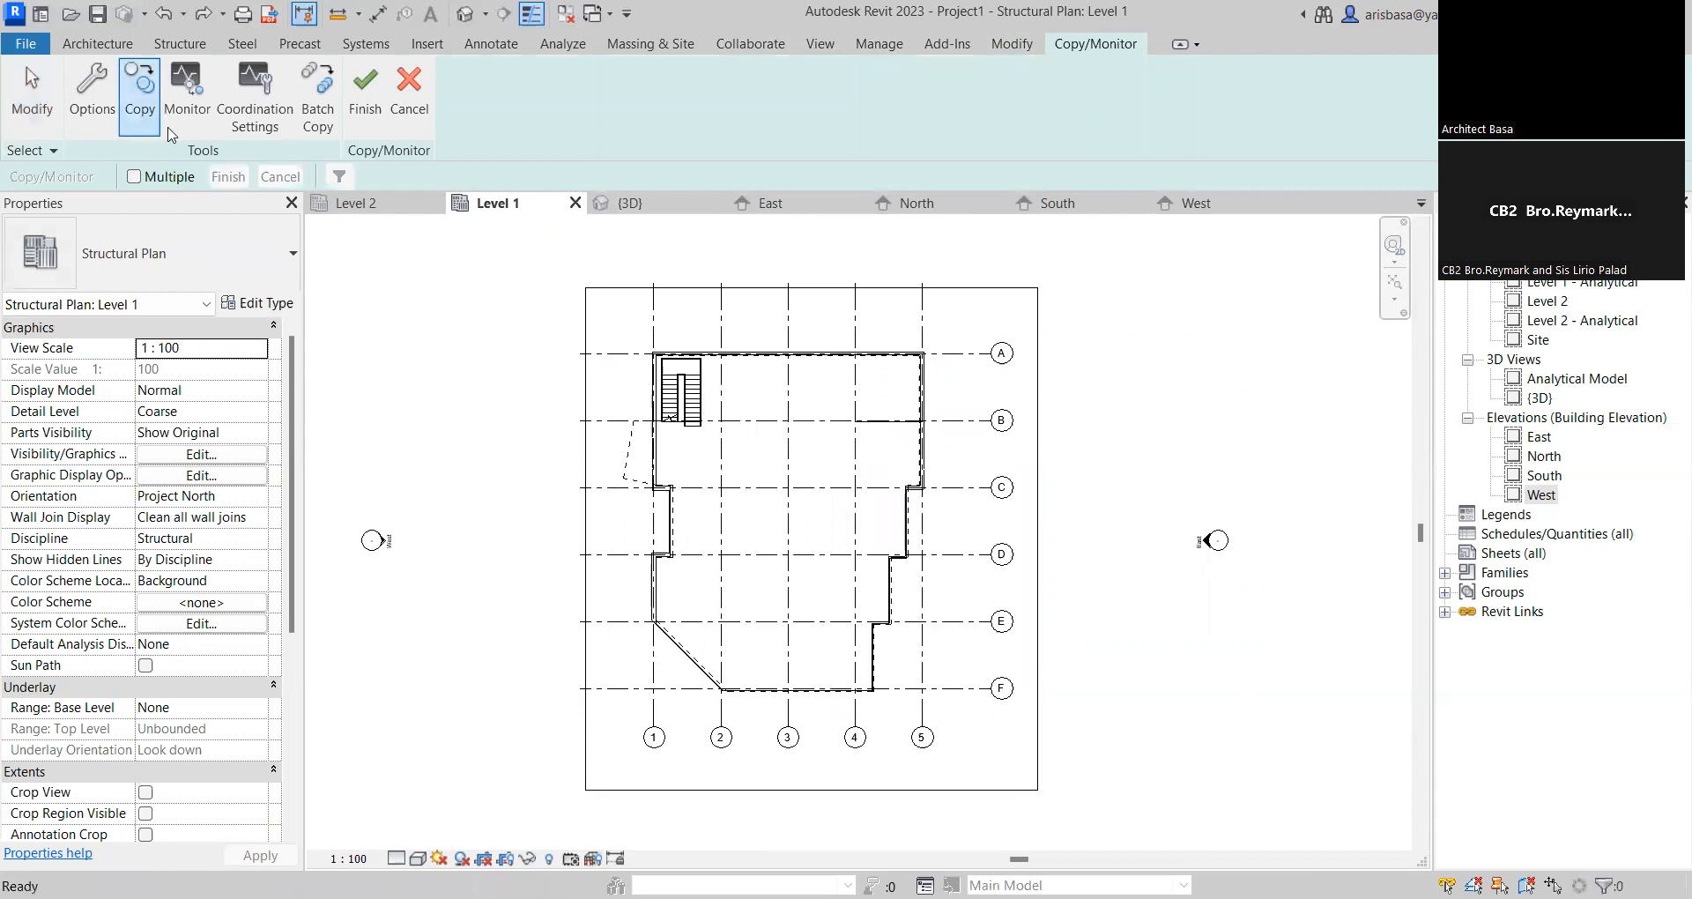
click(137, 180)
scroll(604, 345, down, 2)
drag(508, 255, 963, 675)
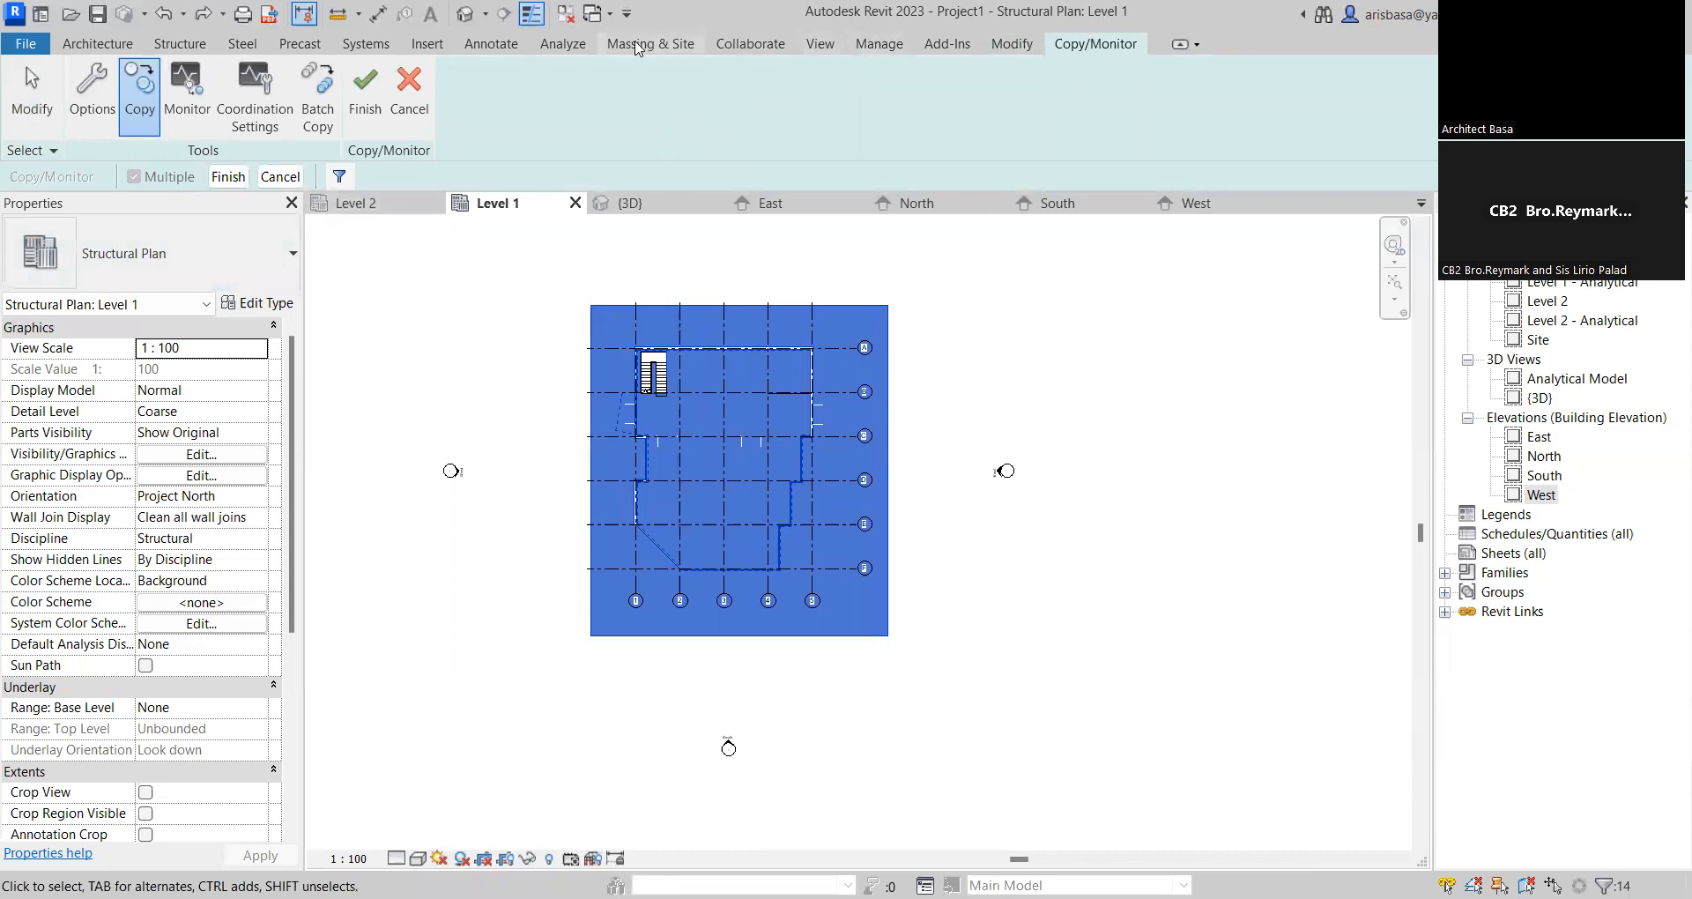
click(1012, 46)
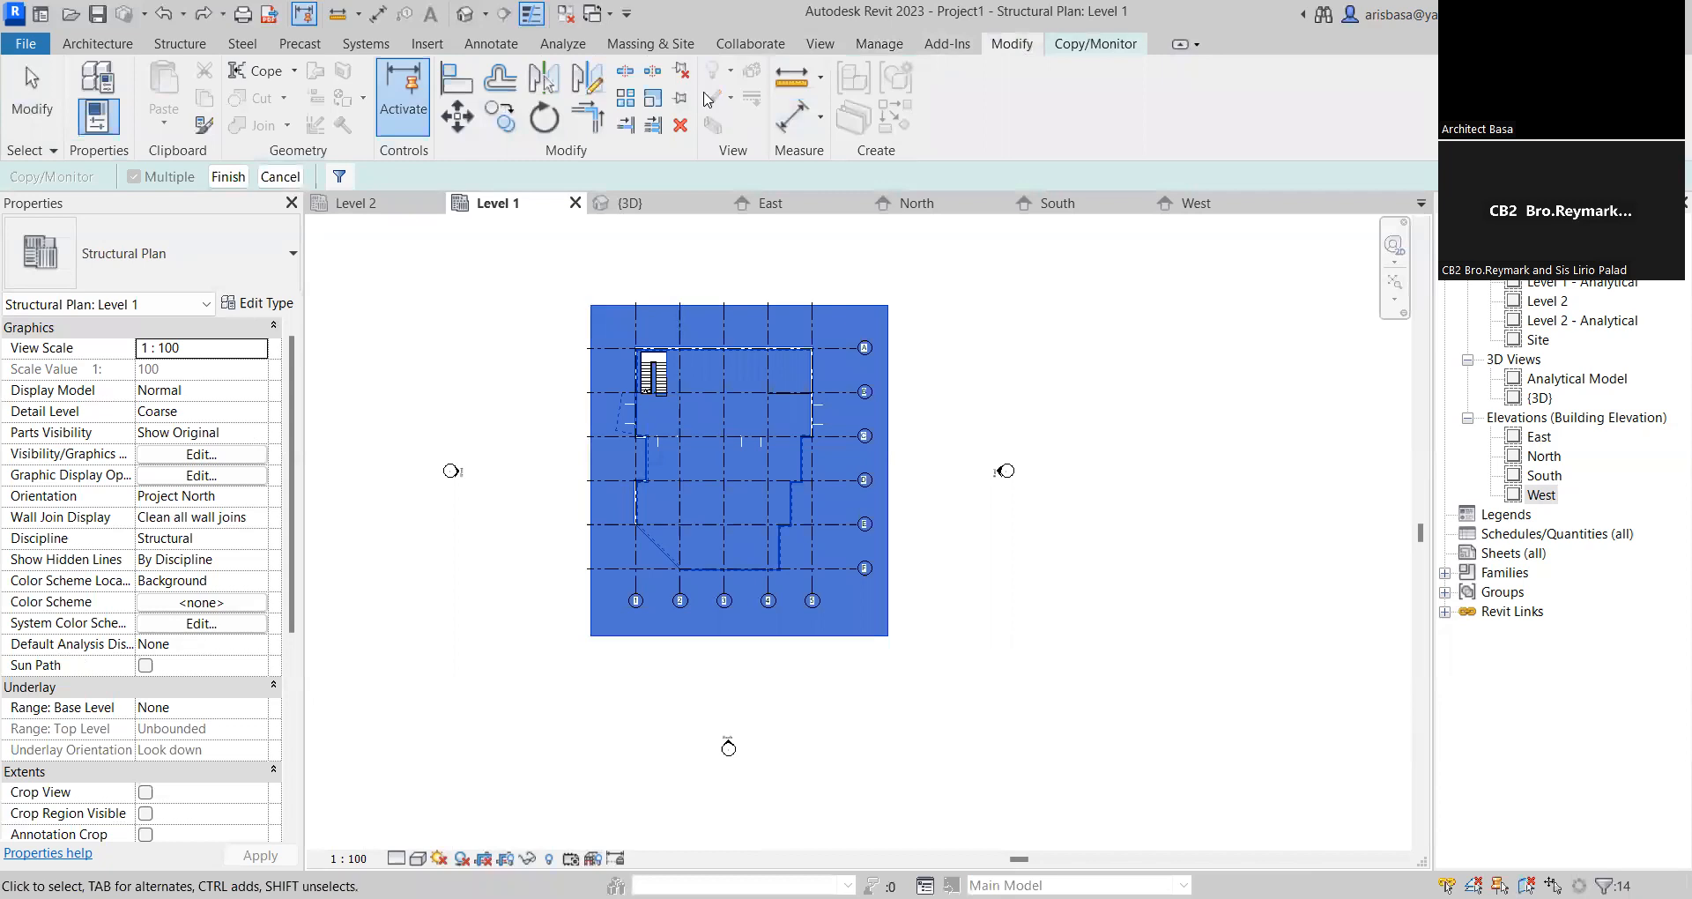
click(938, 48)
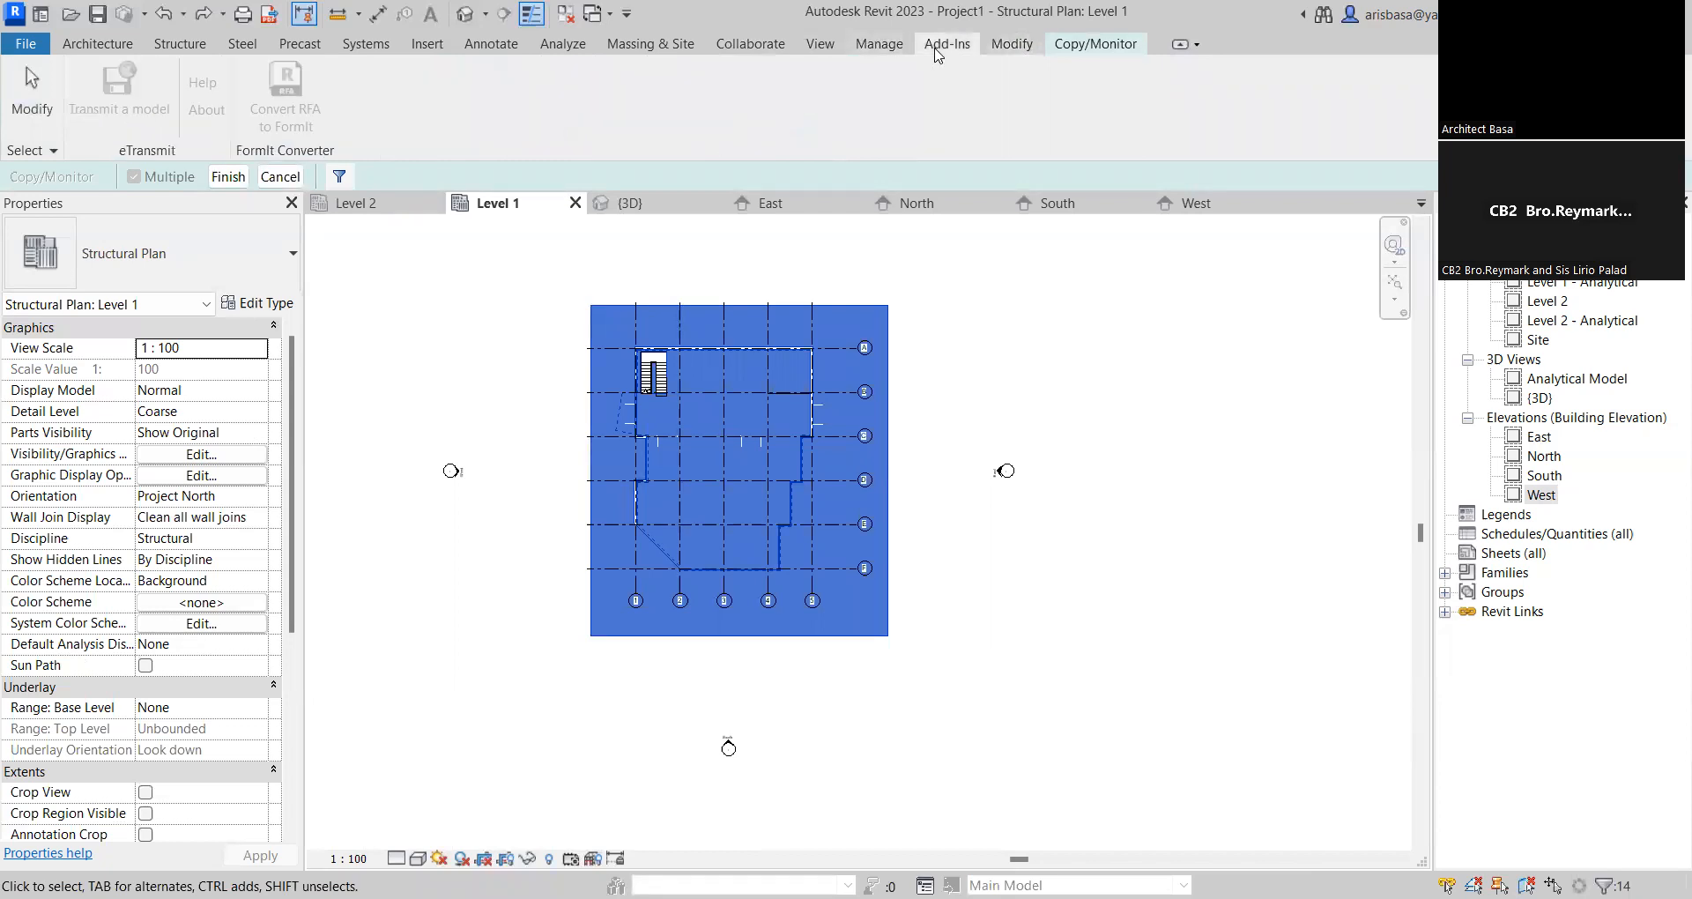
click(867, 49)
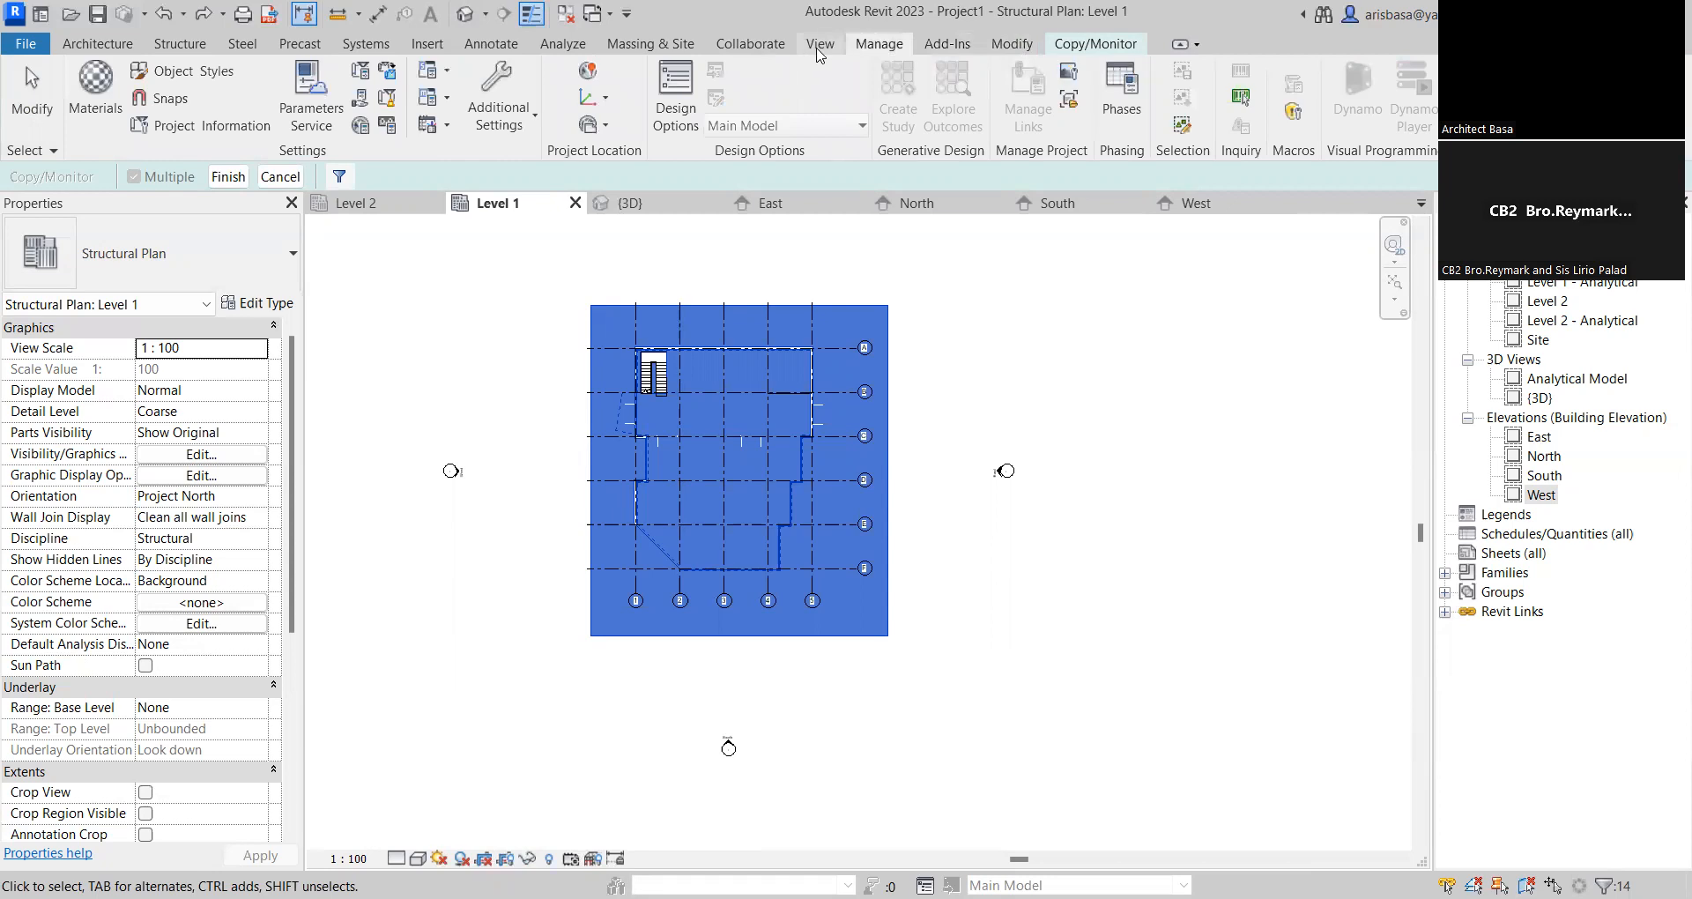
click(820, 48)
click(710, 48)
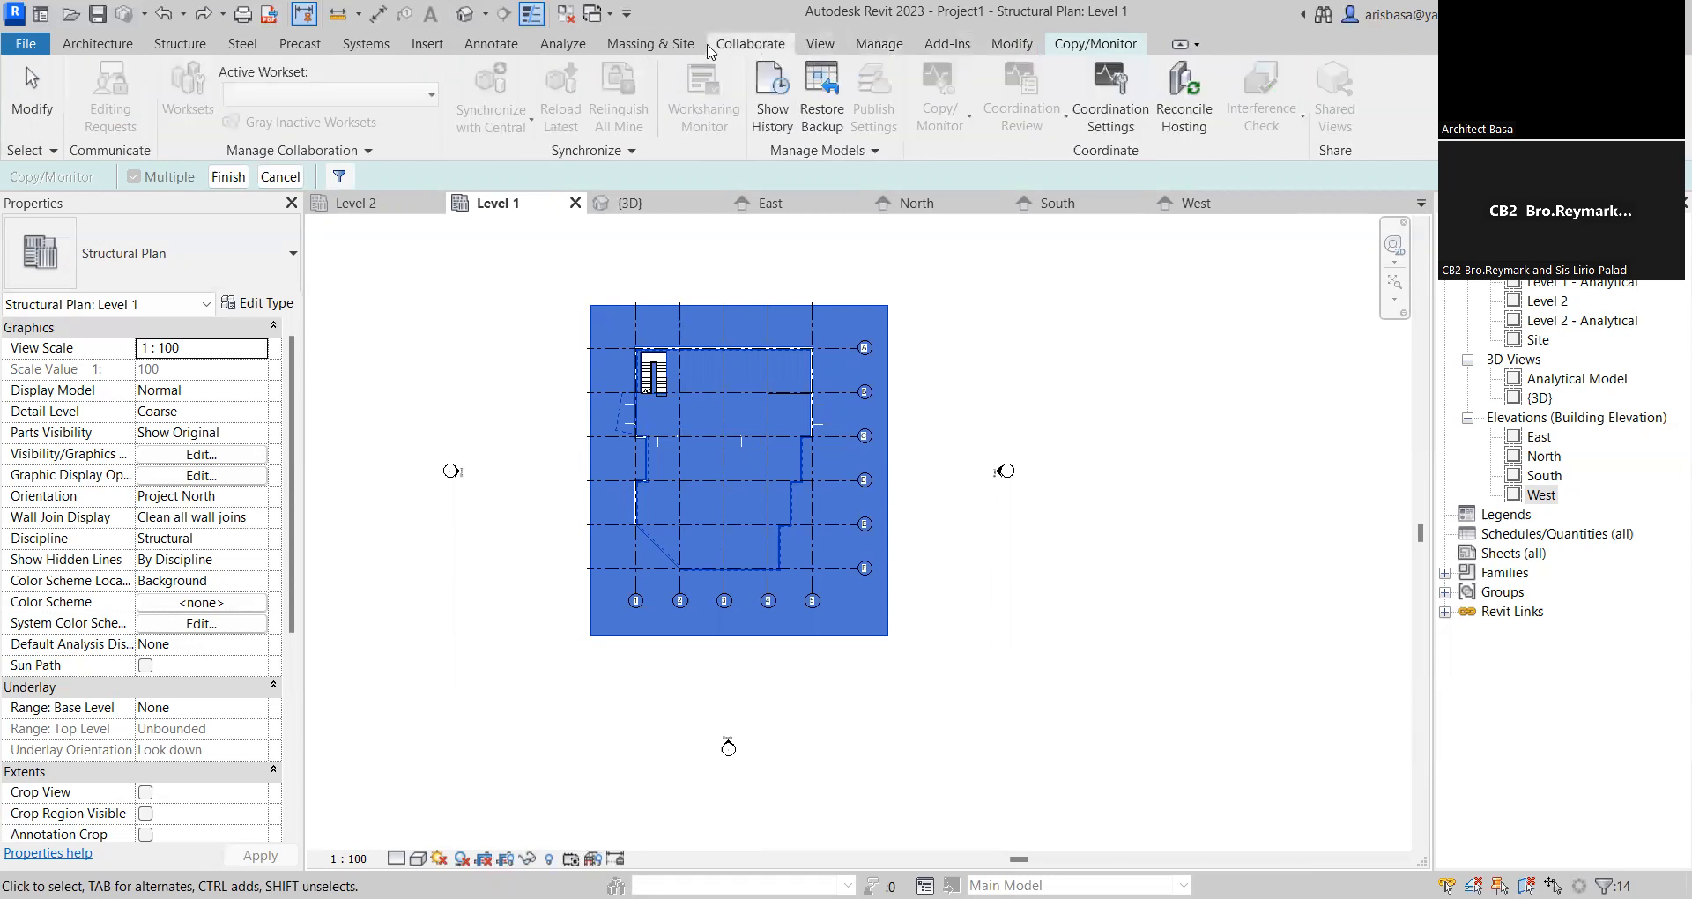
click(648, 48)
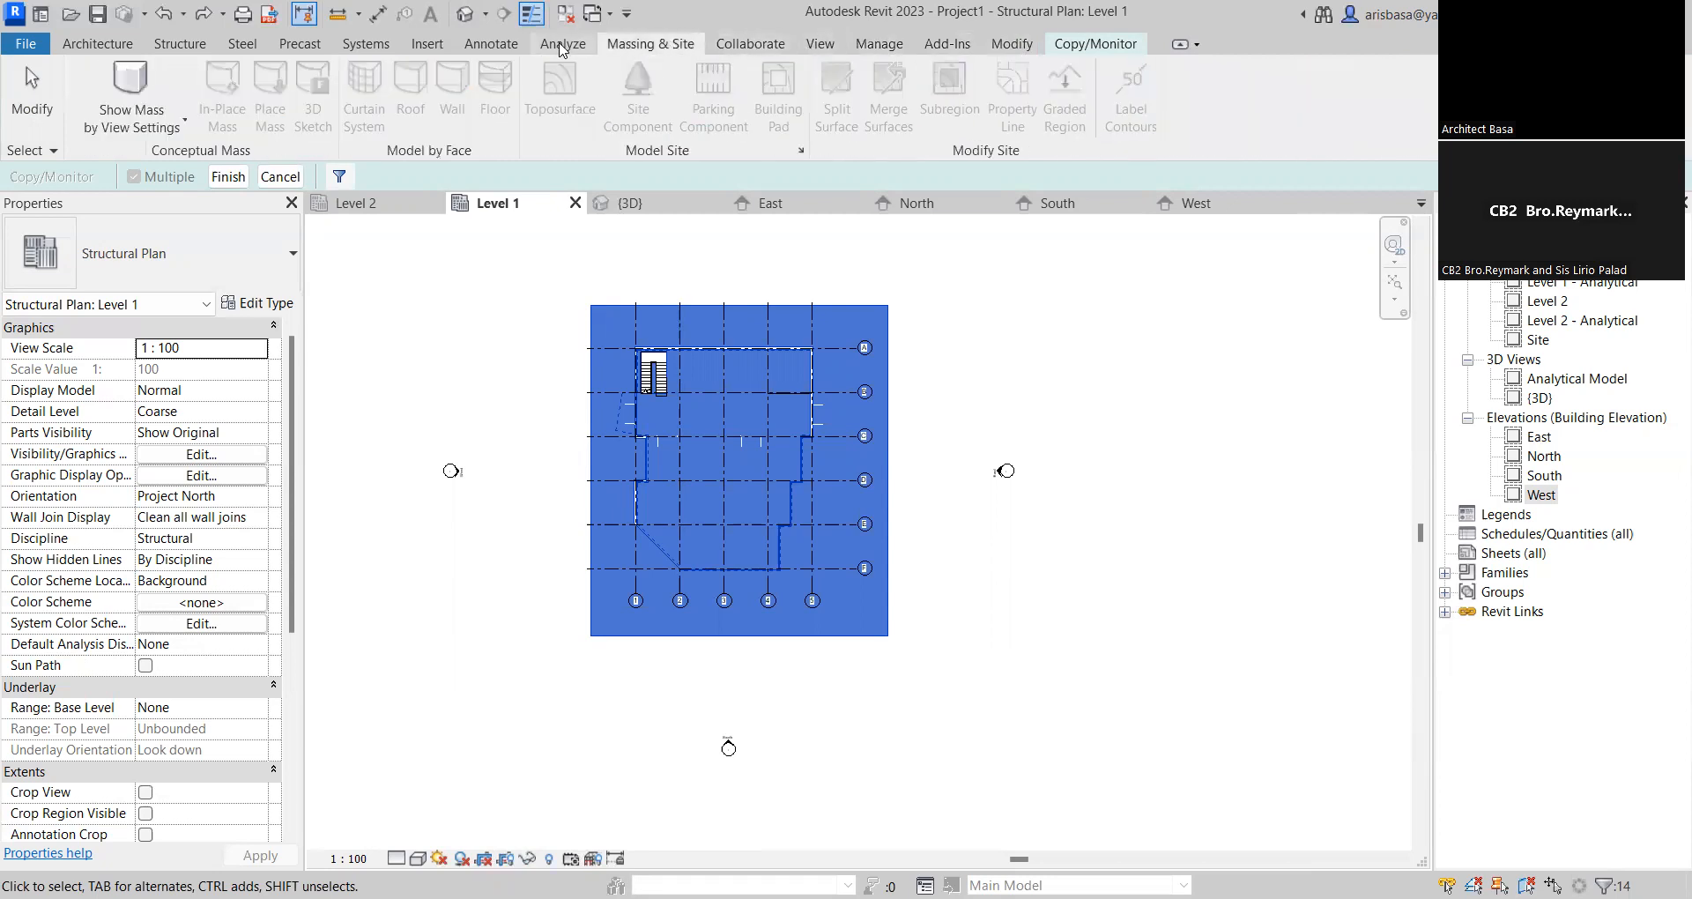
click(561, 46)
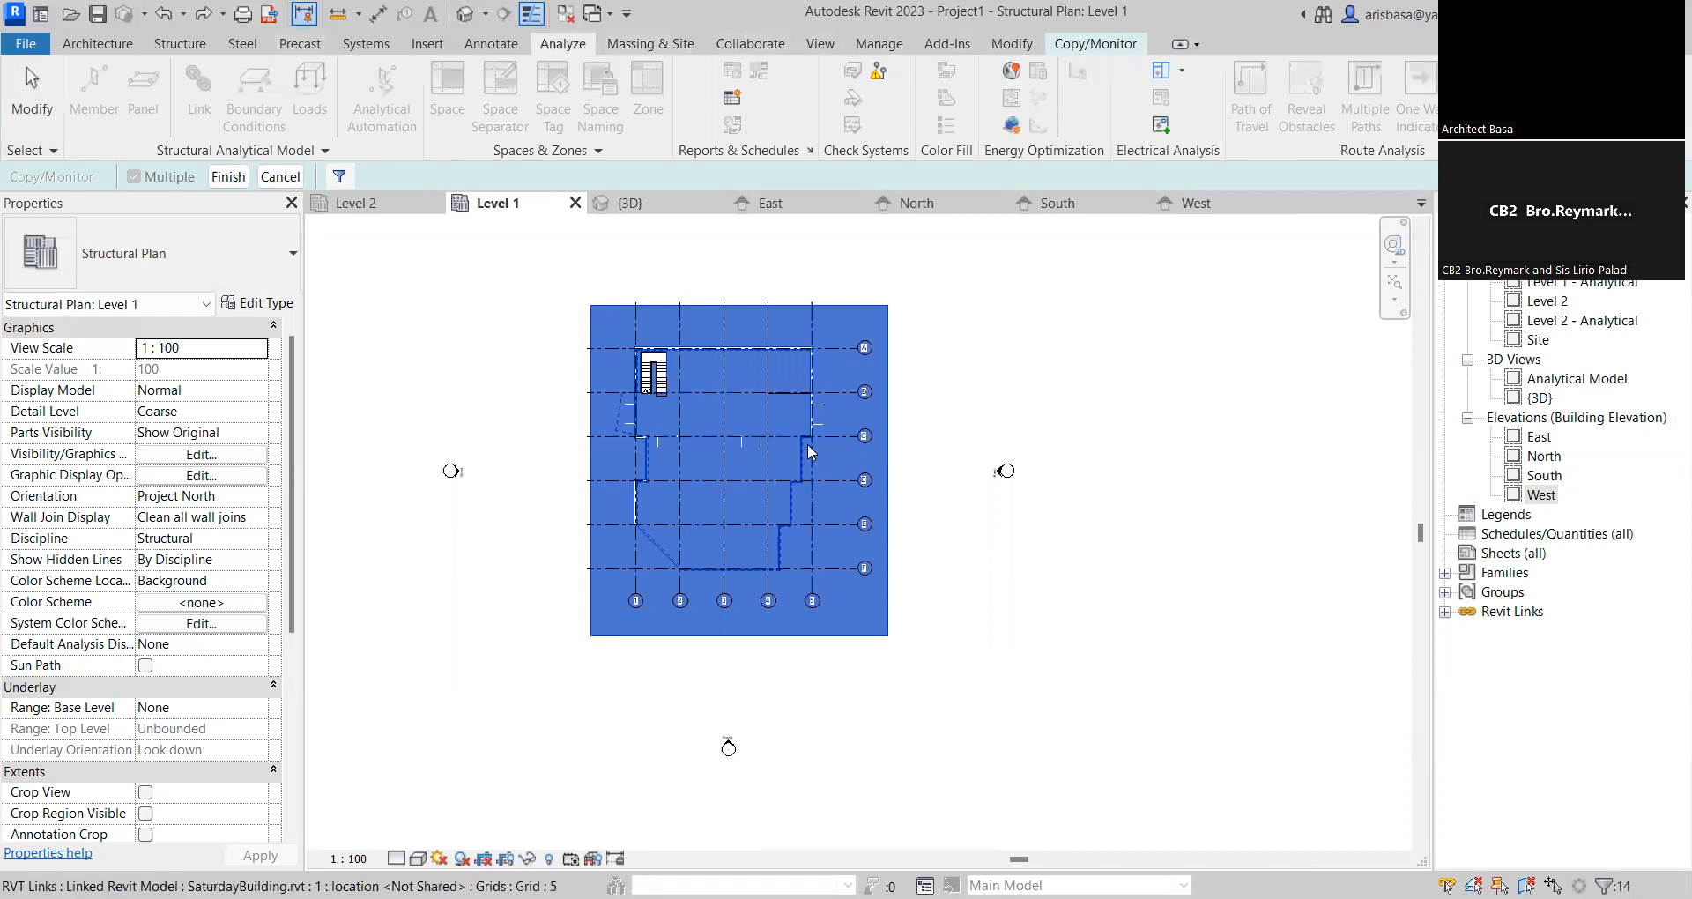
right_click(802, 456)
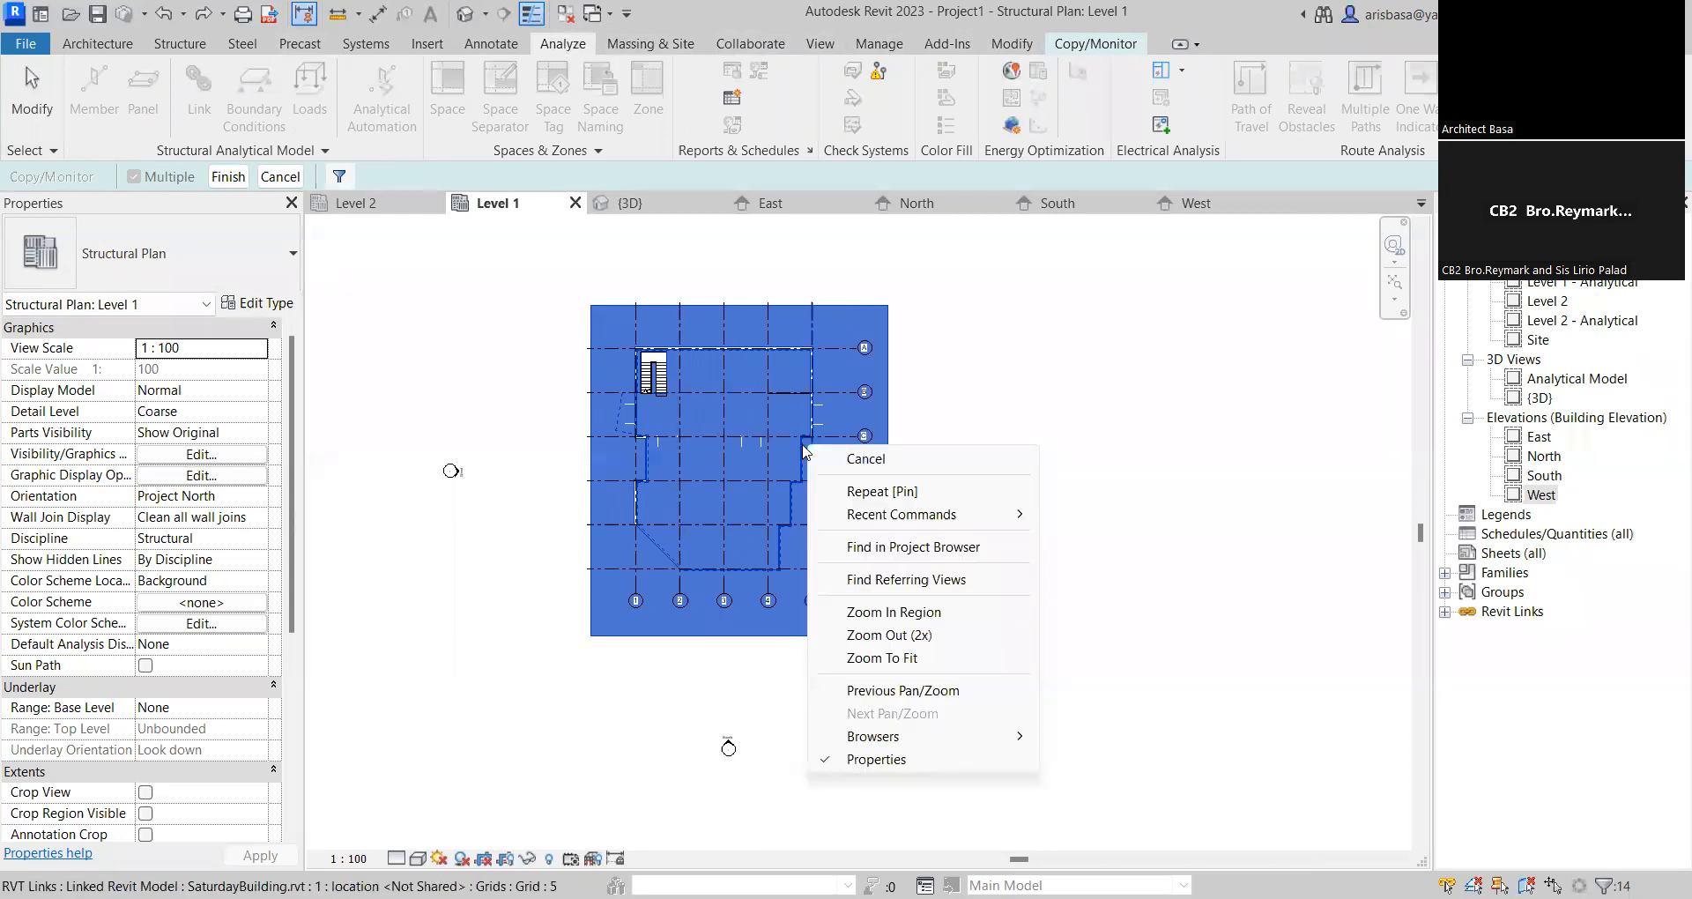
click(866, 459)
Select the lettered and numbered grids to check that they are monitored, and finish the Copy/Monitor session
drag(850, 597, 834, 335)
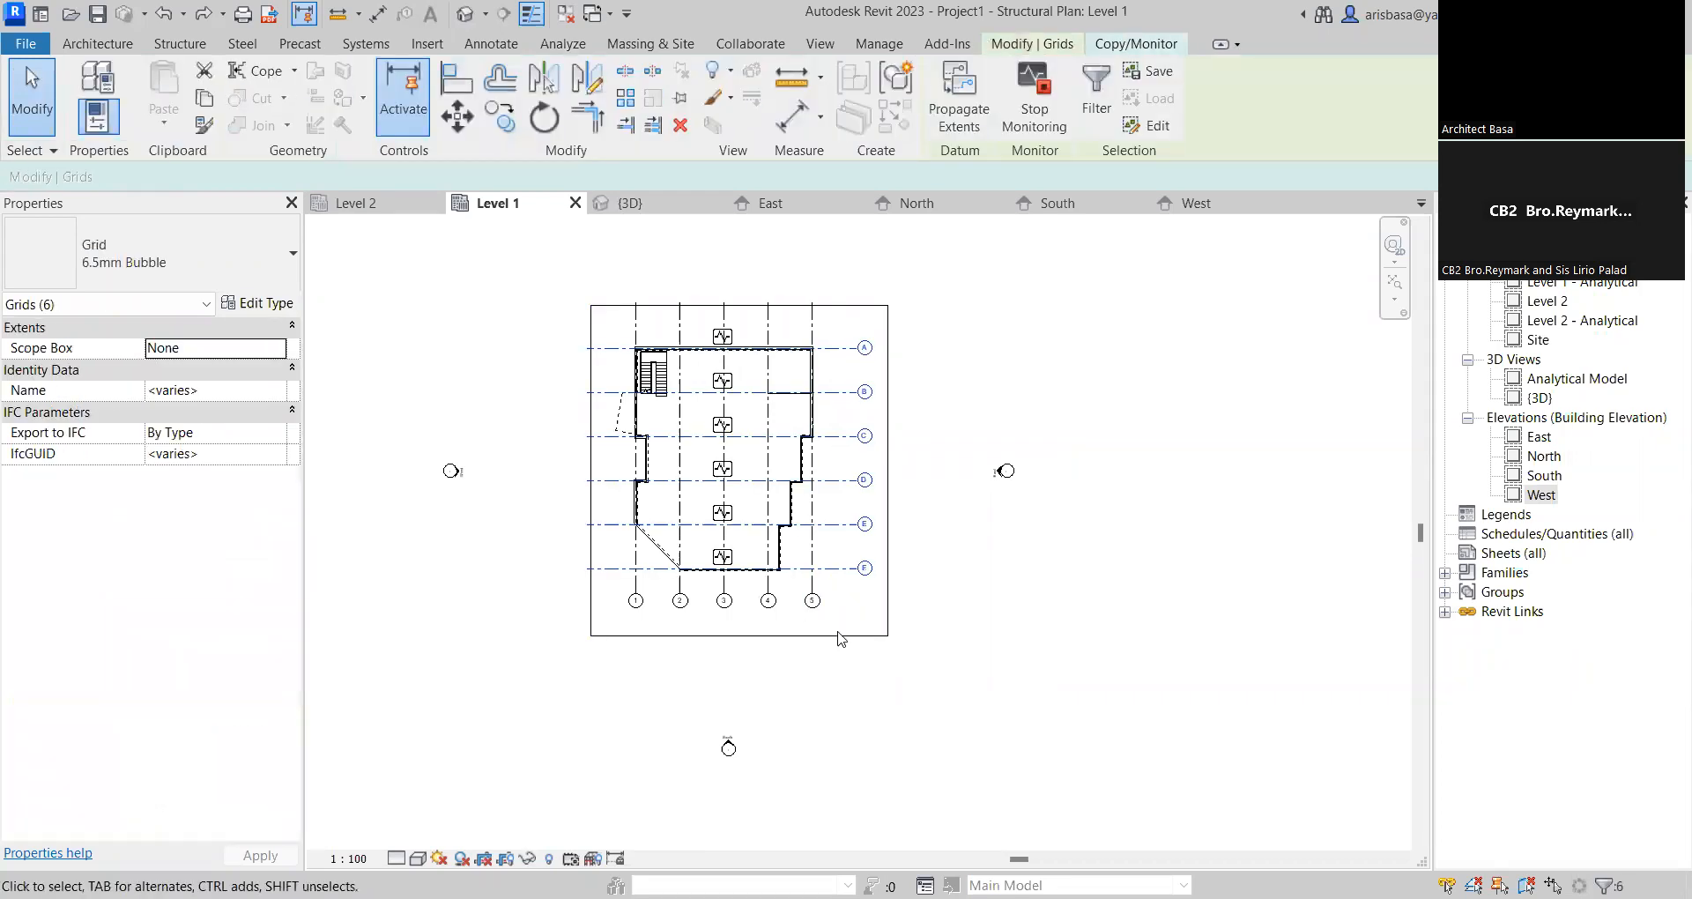
drag(839, 617, 619, 600)
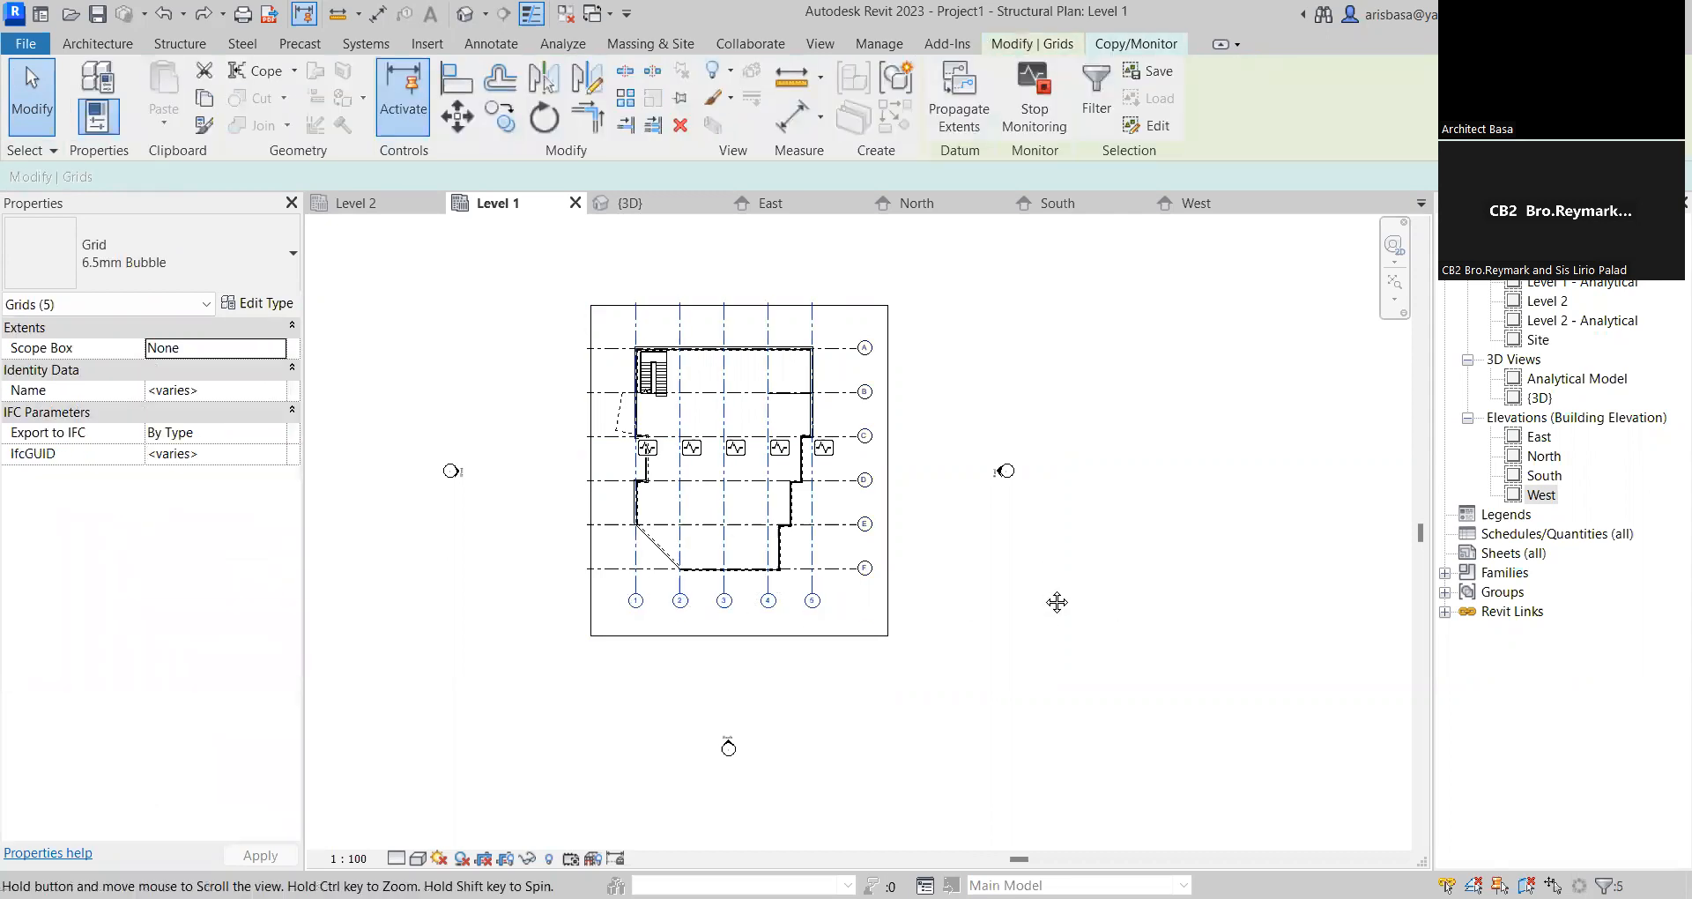
scroll(1058, 595, down, 3)
middle_drag(1059, 593, 1056, 593)
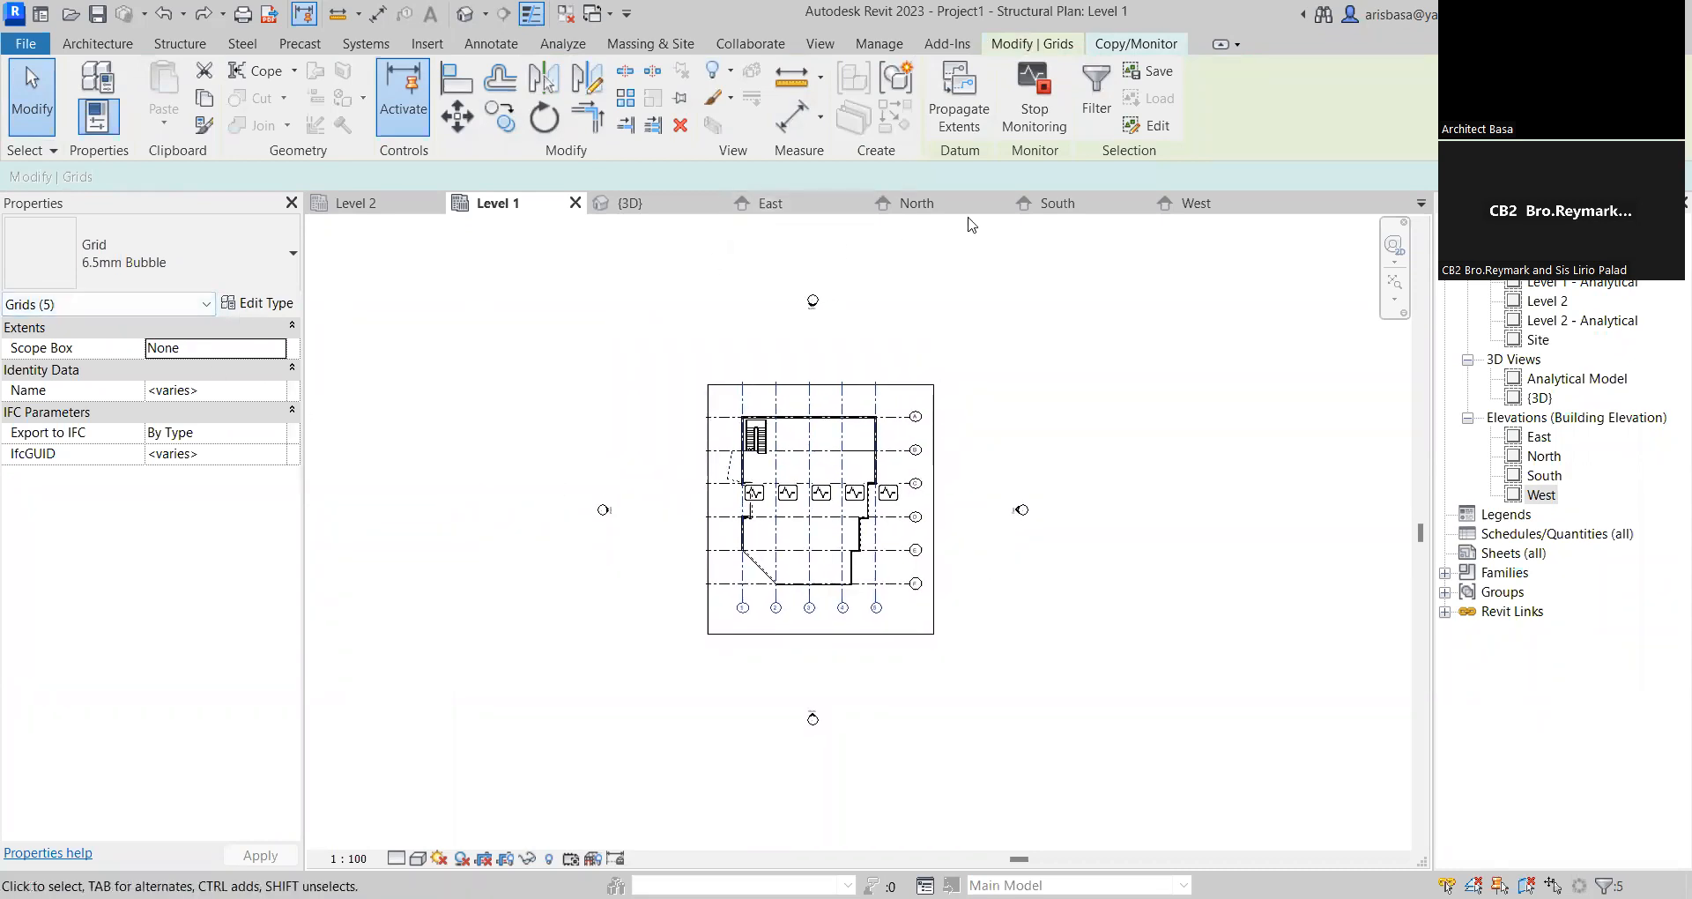
click(1136, 43)
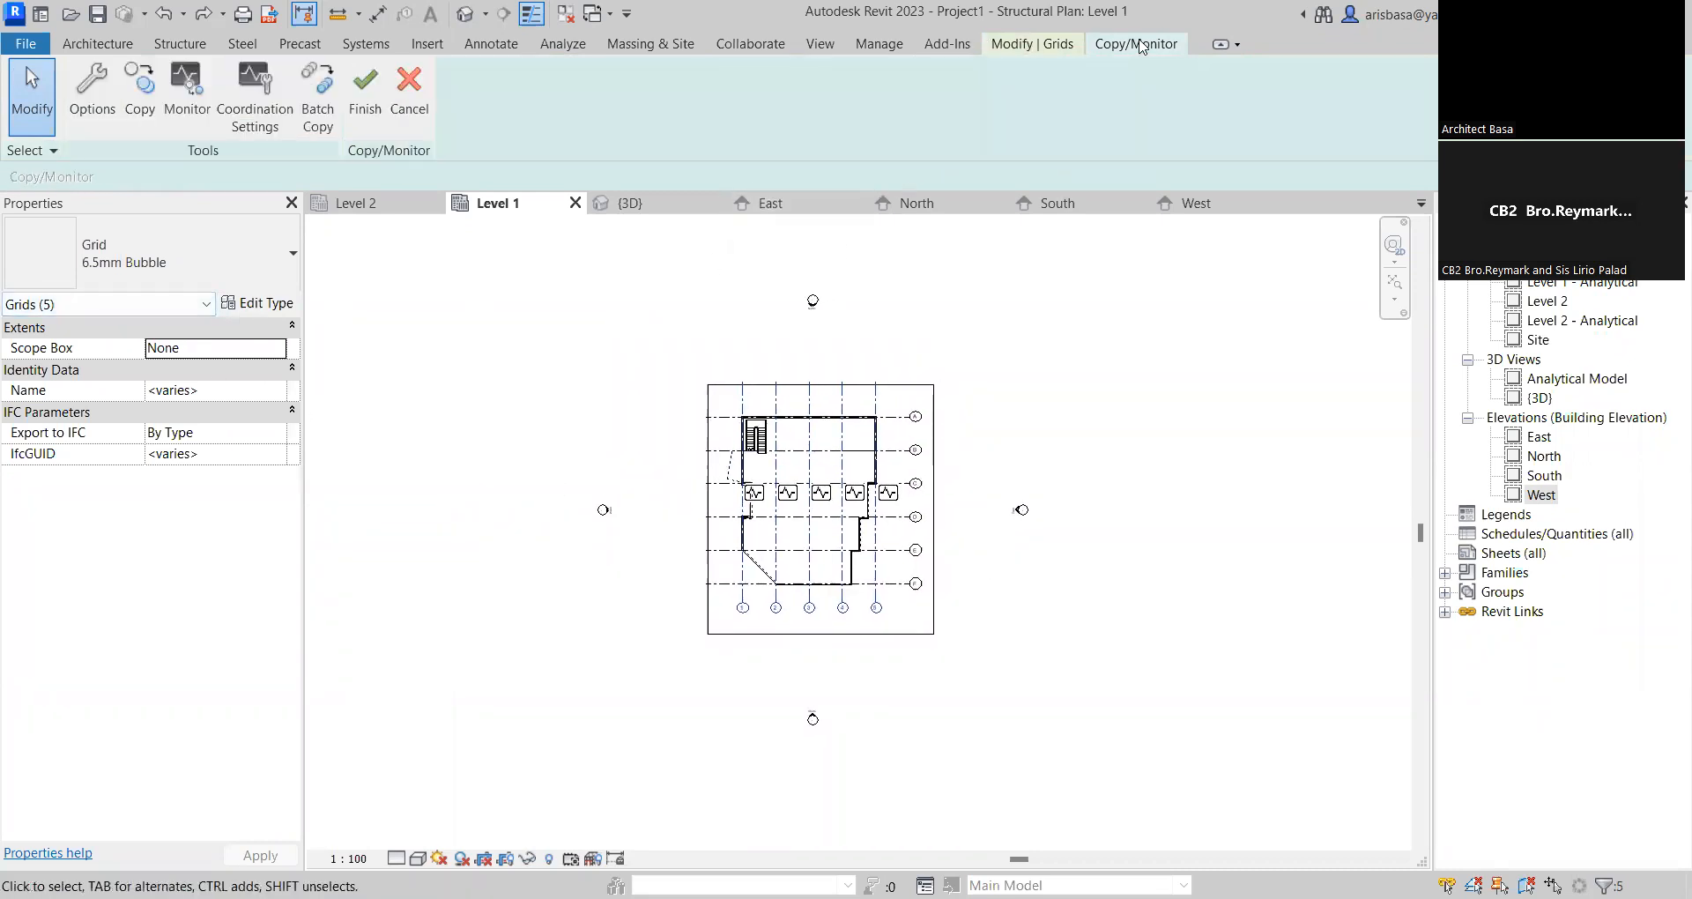
click(367, 105)
Lengthen grids 1 to 5 downward so their bubbles sit beyond the linked model's outer boundary on the Level 1 plan
middle_drag(974, 526, 973, 491)
scroll(810, 611, up, 4)
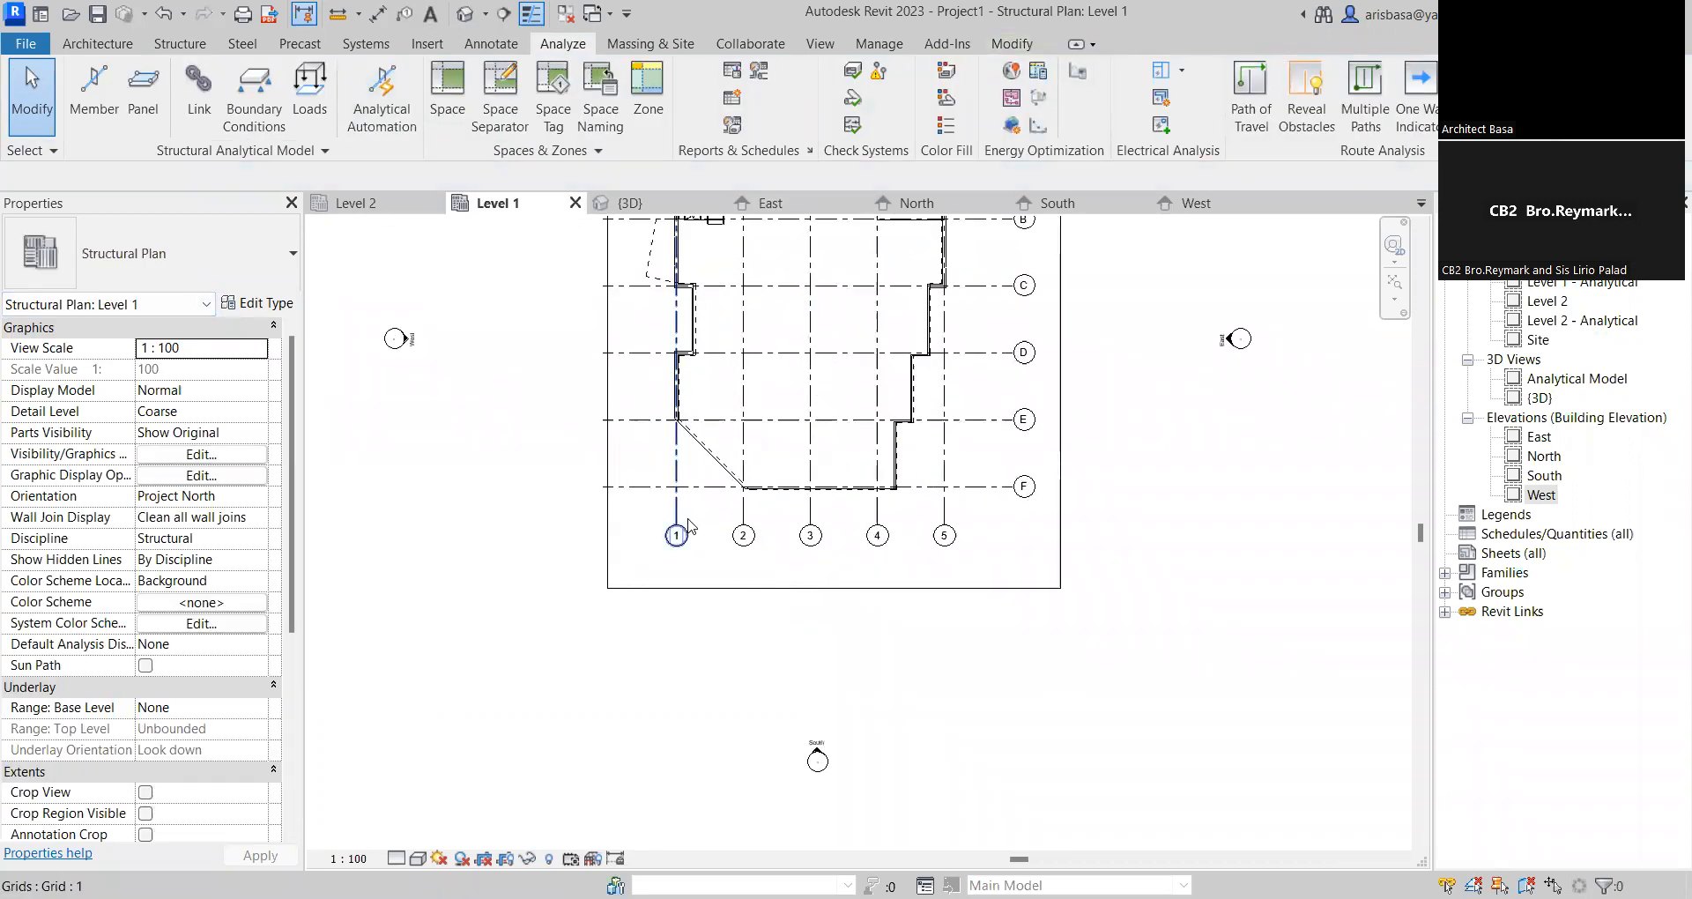
click(677, 526)
drag(676, 522, 676, 639)
click(1115, 645)
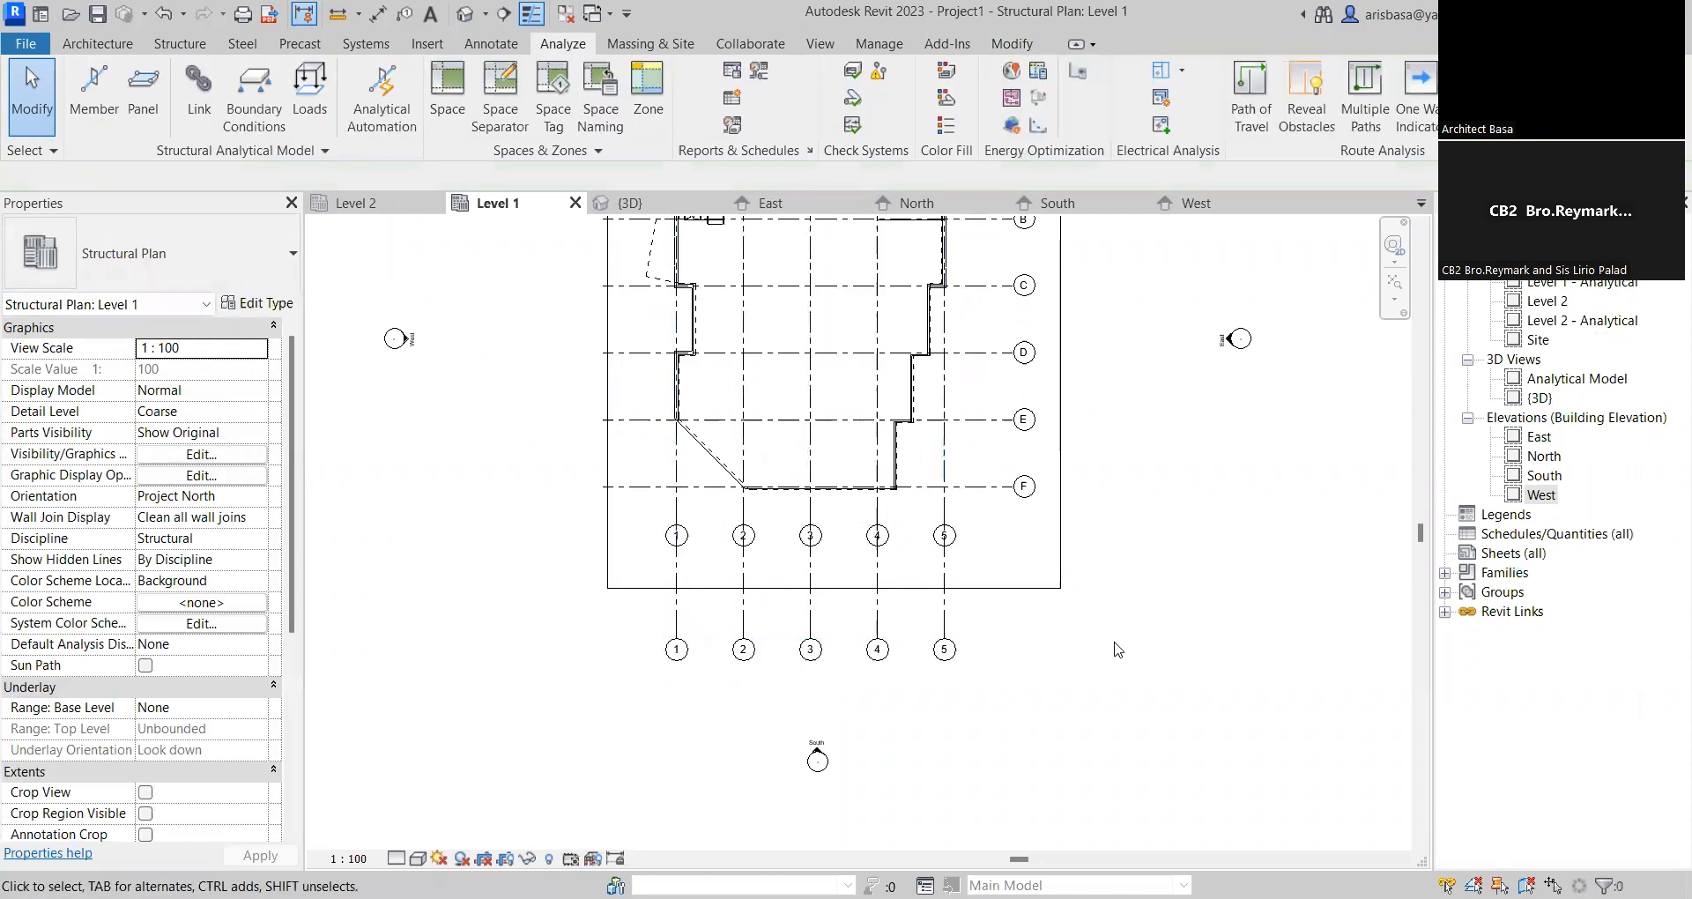
Lengthen grids A to F so their bubbles sit beyond the east edge of the linked model's outer boundary
middle_drag(997, 534, 913, 611)
click(907, 570)
drag(929, 564, 1038, 564)
click(1051, 655)
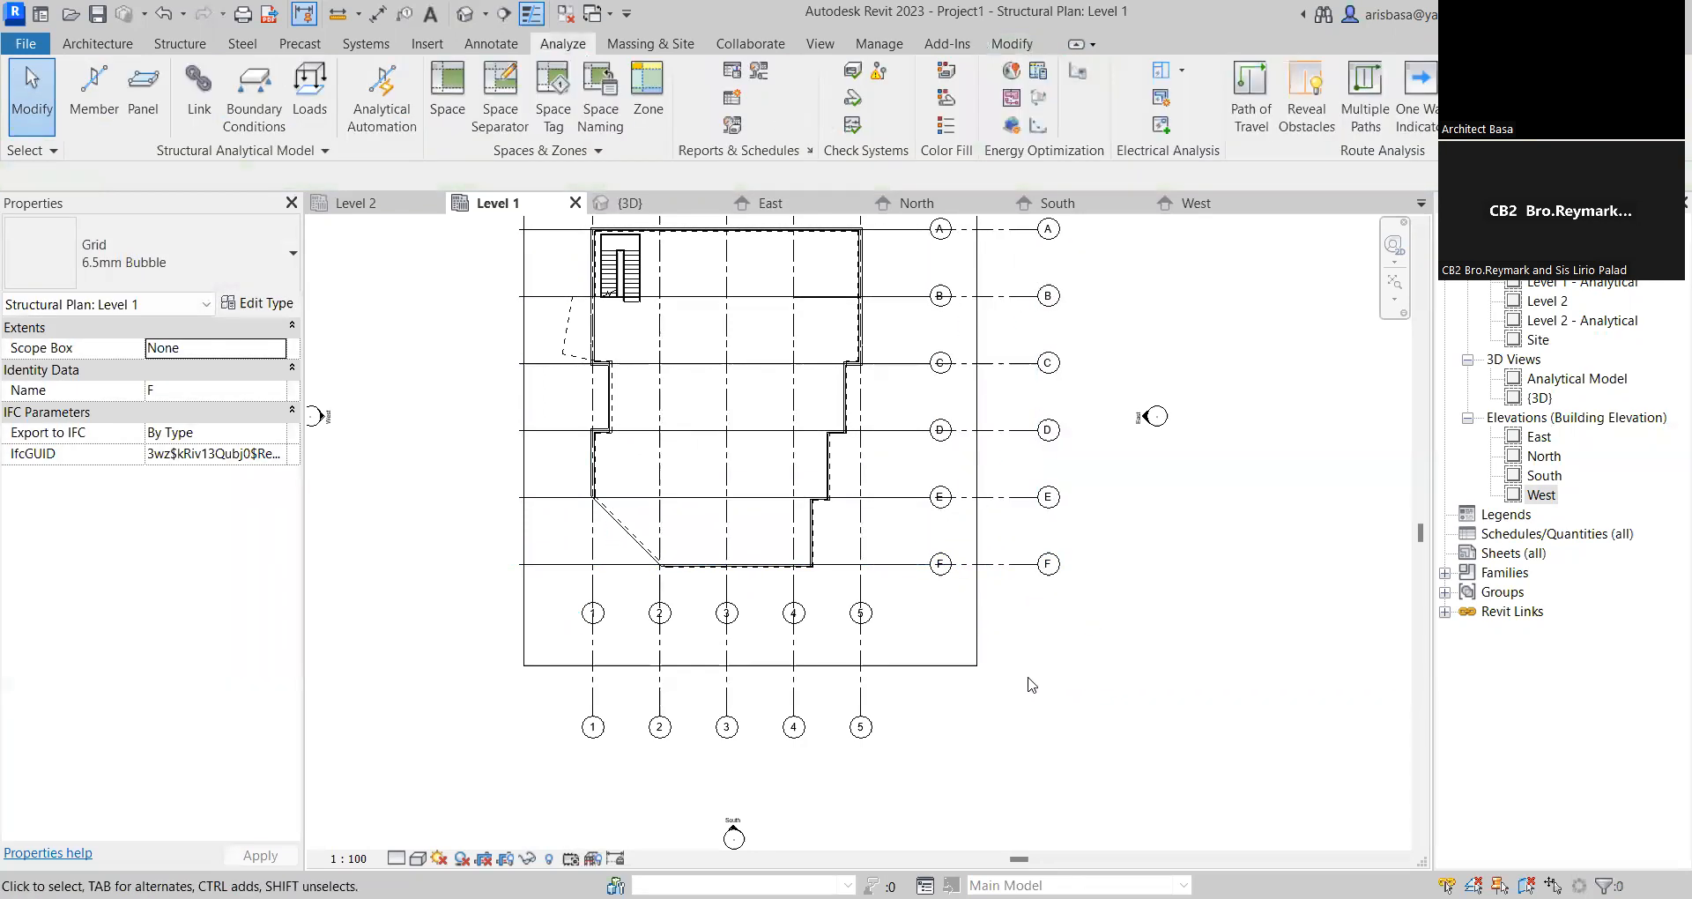
scroll(1031, 684, down, 4)
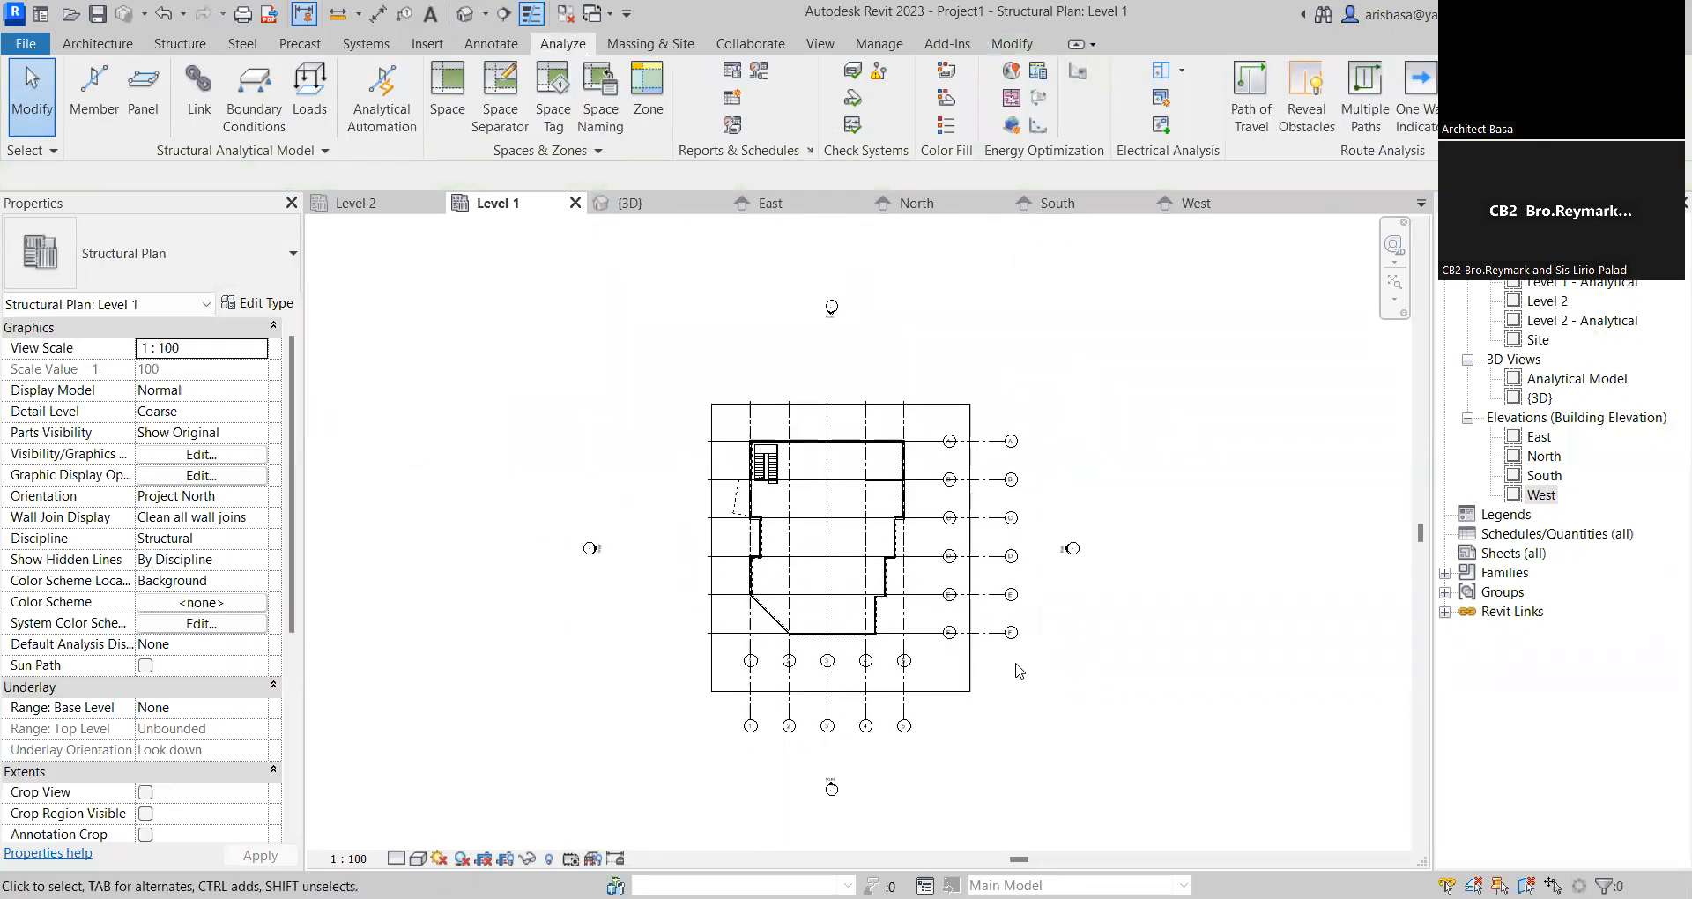
scroll(1003, 670, up, 2)
middle_drag(992, 670, 924, 602)
scroll(959, 618, down, 2)
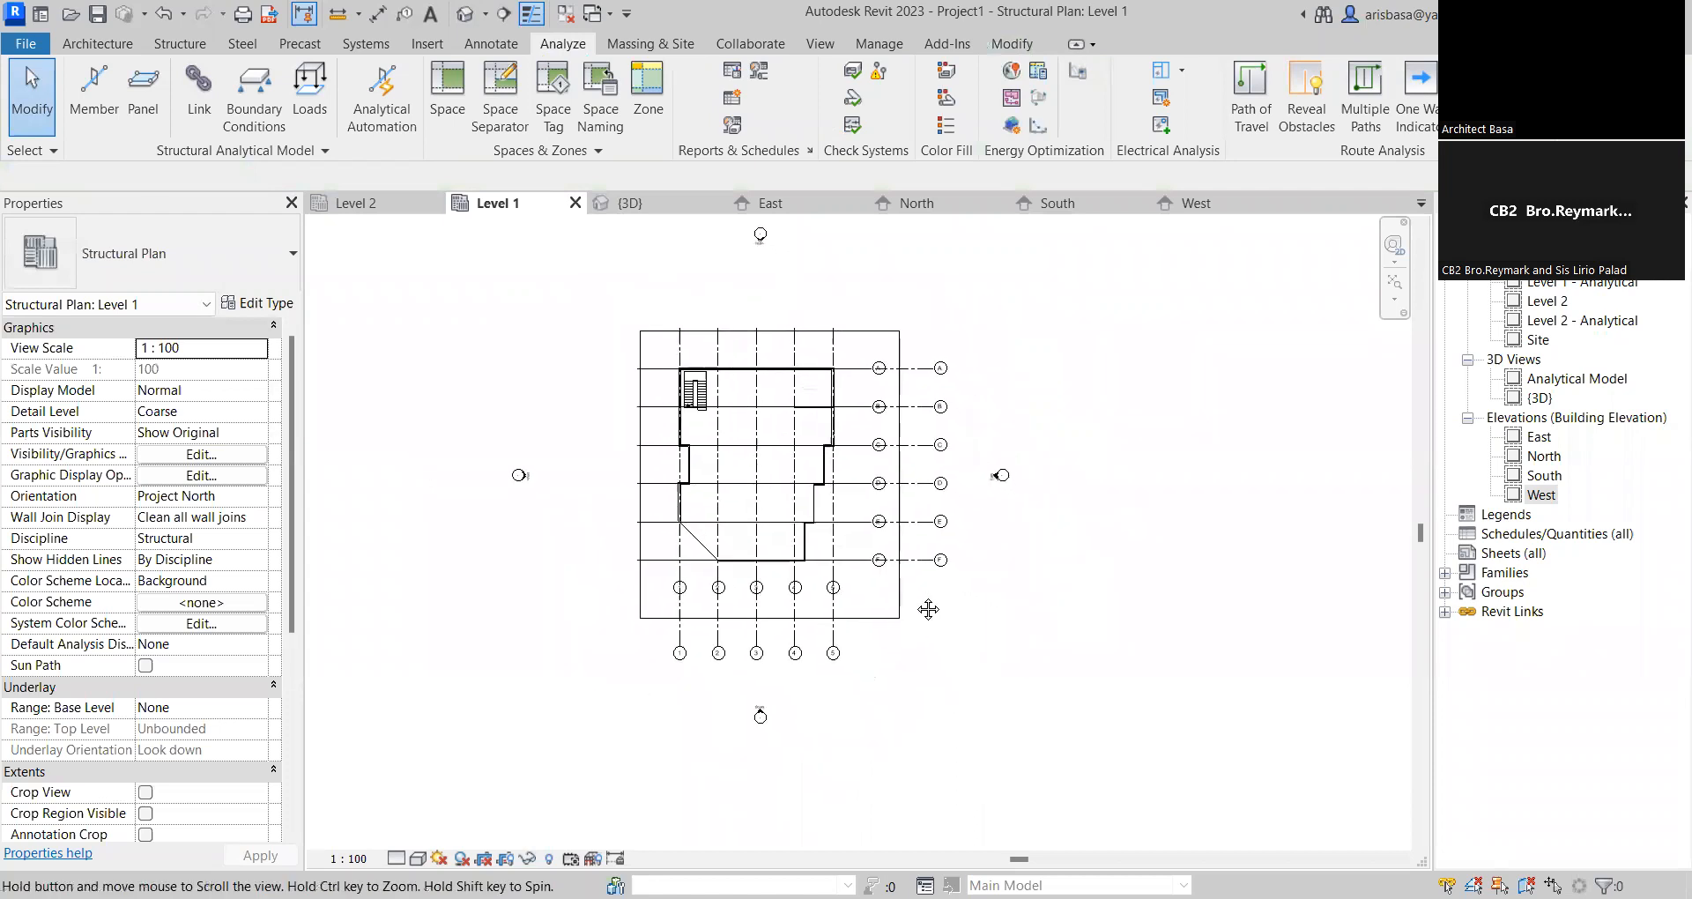
scroll(761, 440, up, 5)
scroll(761, 443, down, 3)
middle_drag(760, 444, 734, 394)
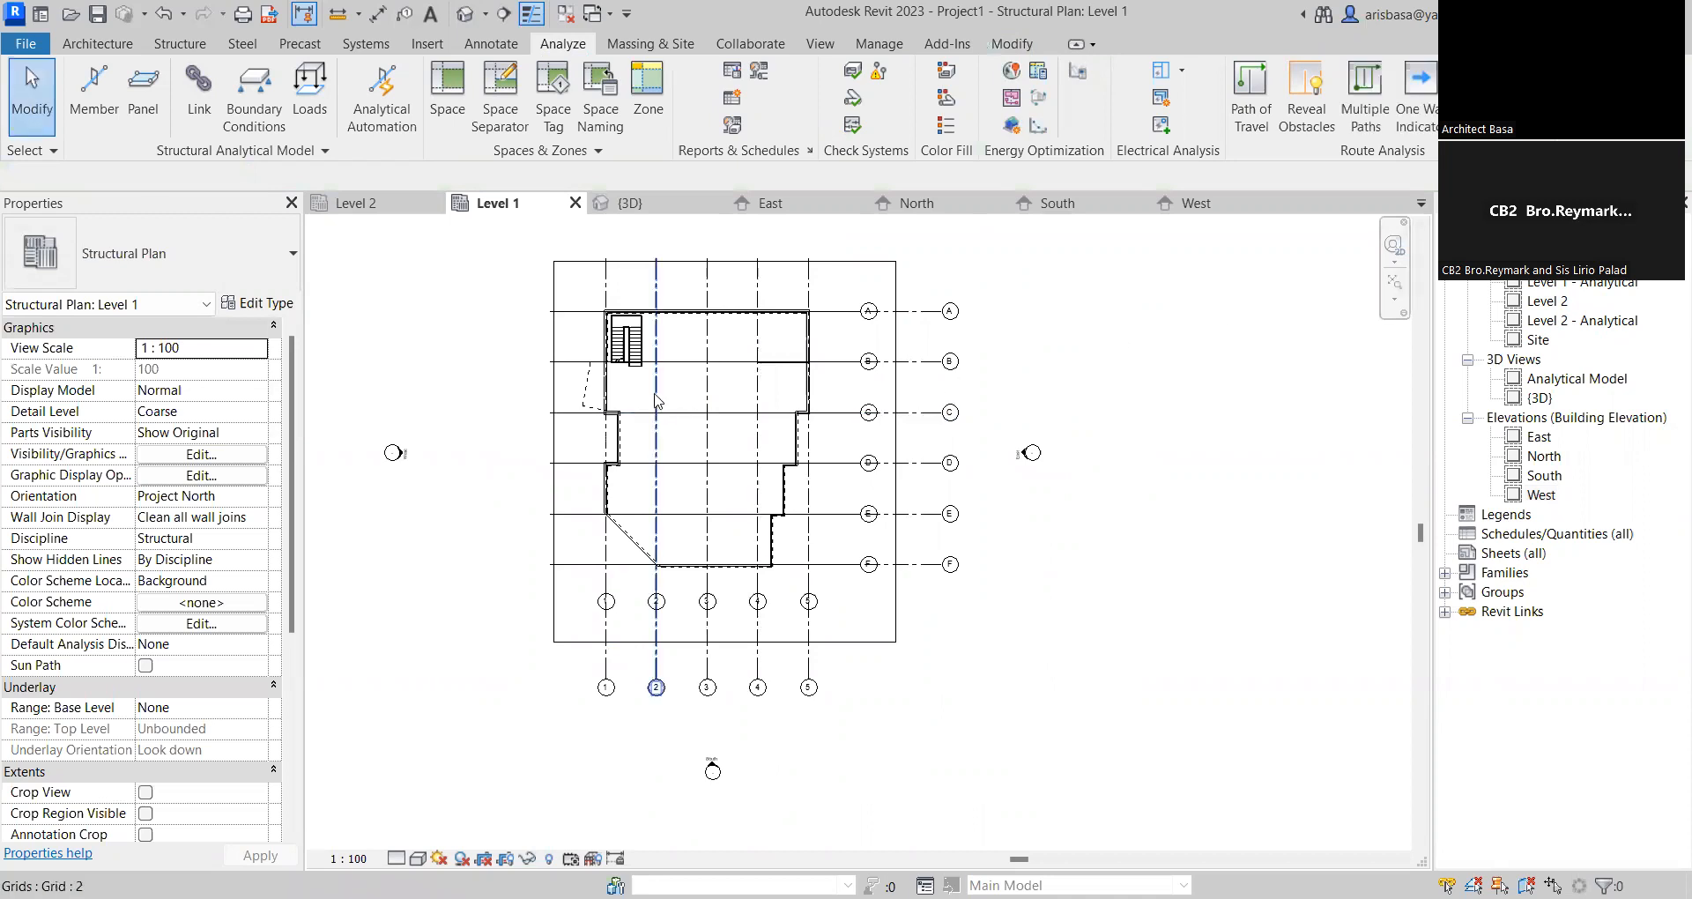
scroll(684, 374, up, 2)
middle_drag(788, 406, 775, 476)
scroll(768, 474, down, 1)
scroll(652, 335, down, 1)
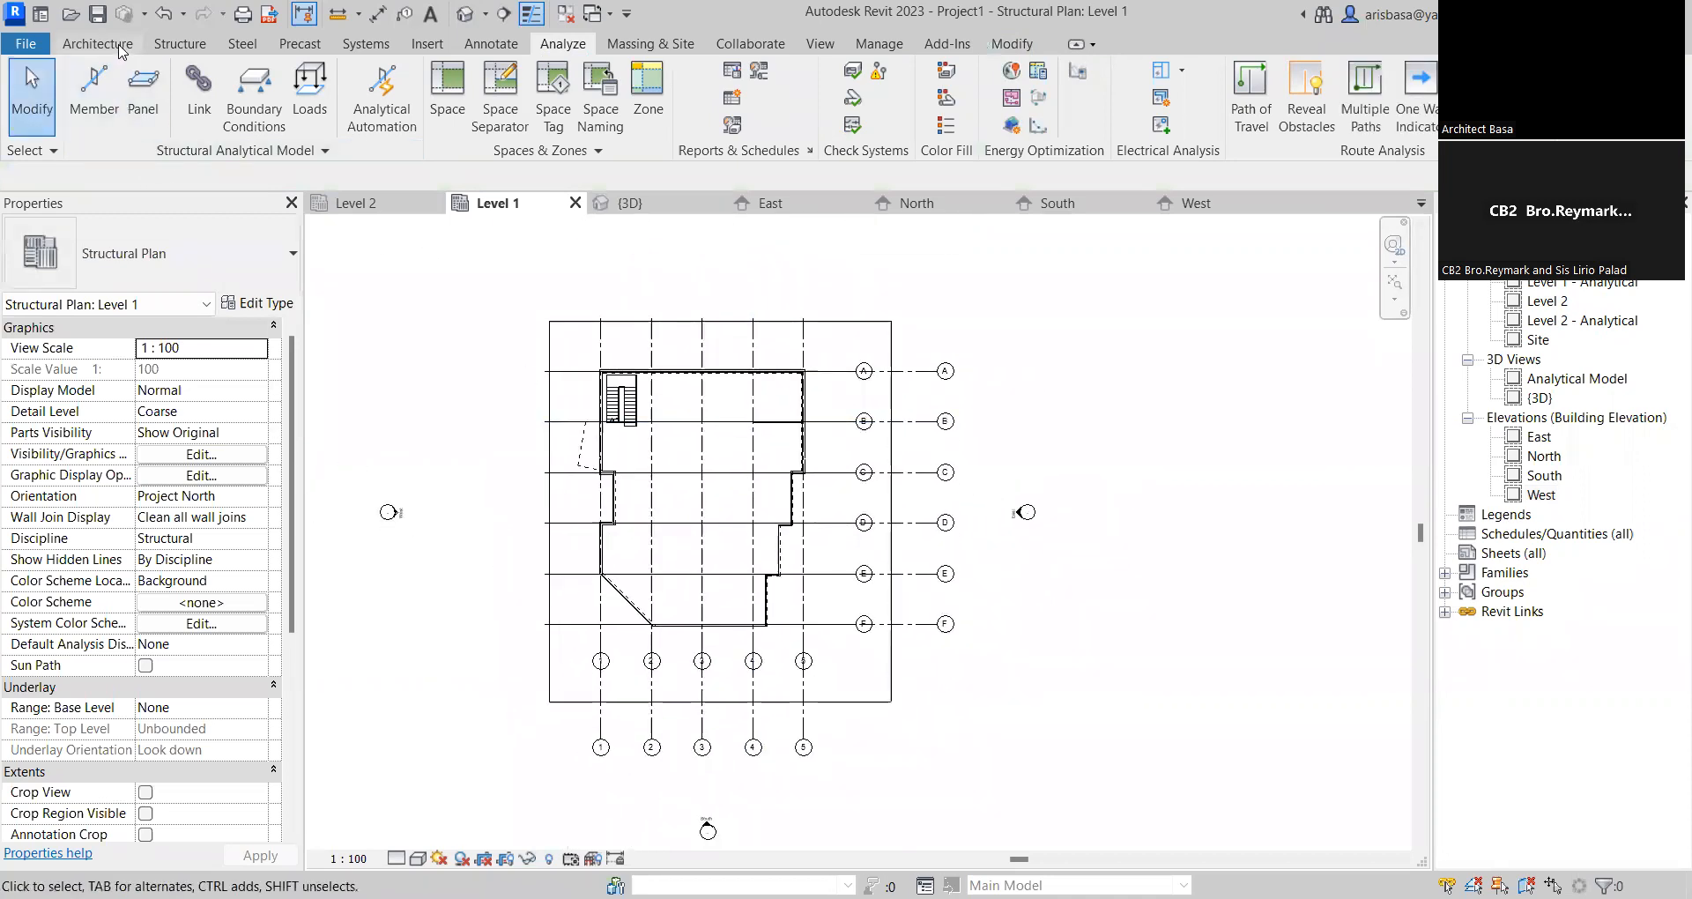
Place M_Concrete-Rectangular-Column 300 x 450mm vertical structural columns at every intersection of grids A to F and 1 to 5
click(176, 48)
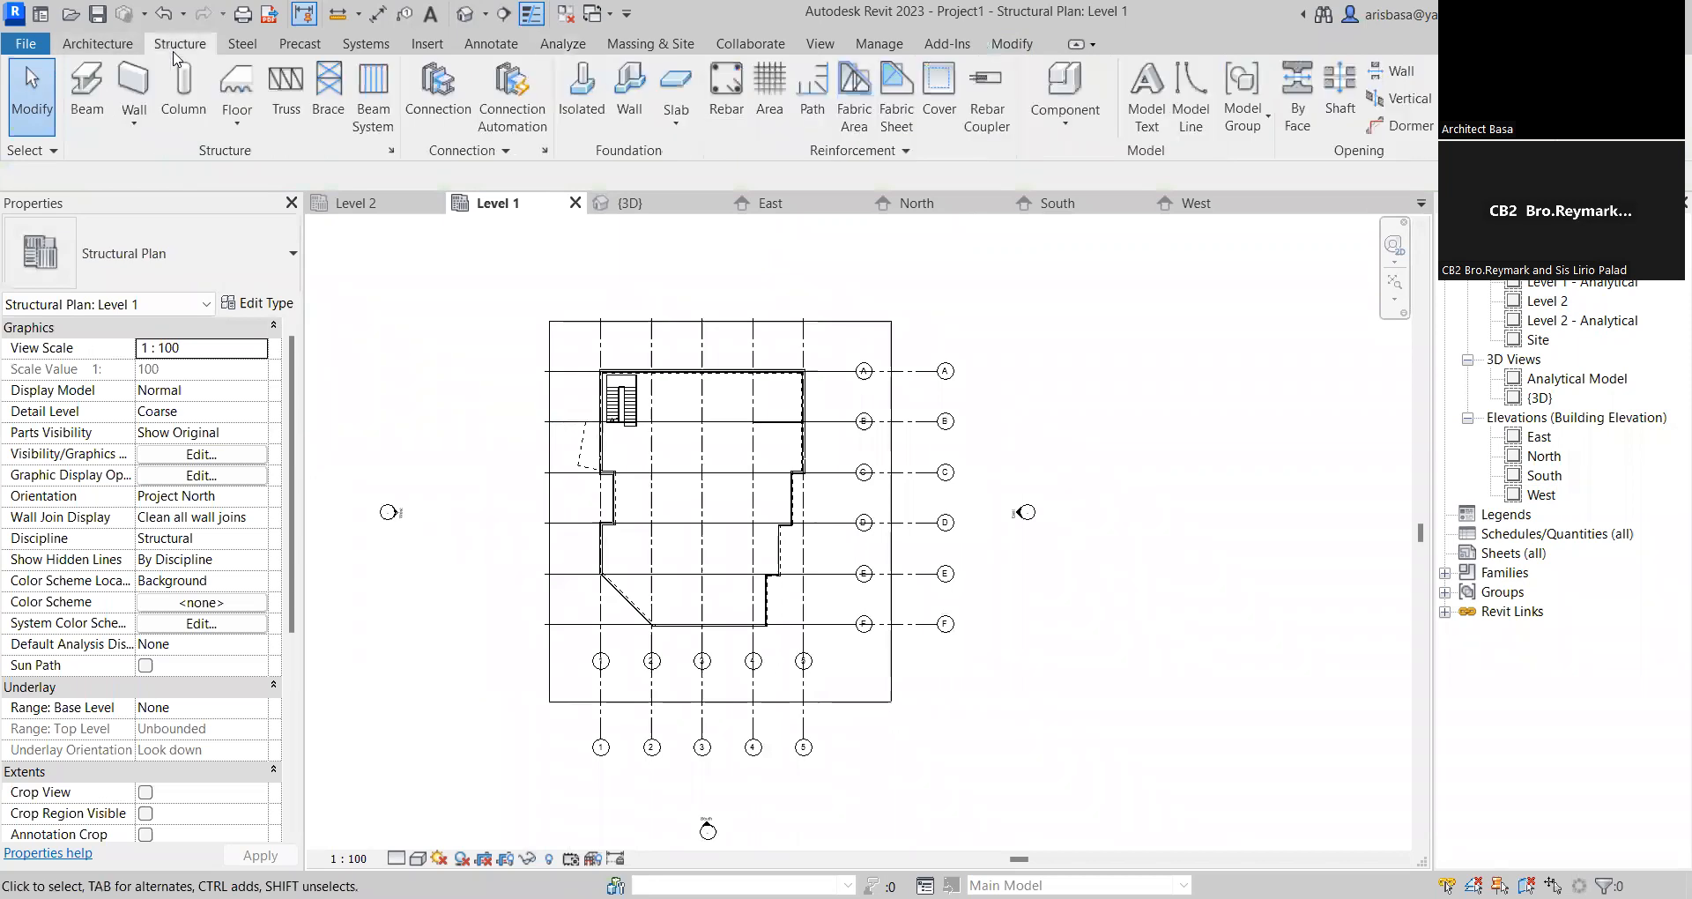
click(190, 112)
scroll(1022, 291, down, 1)
middle_drag(1061, 311, 1091, 297)
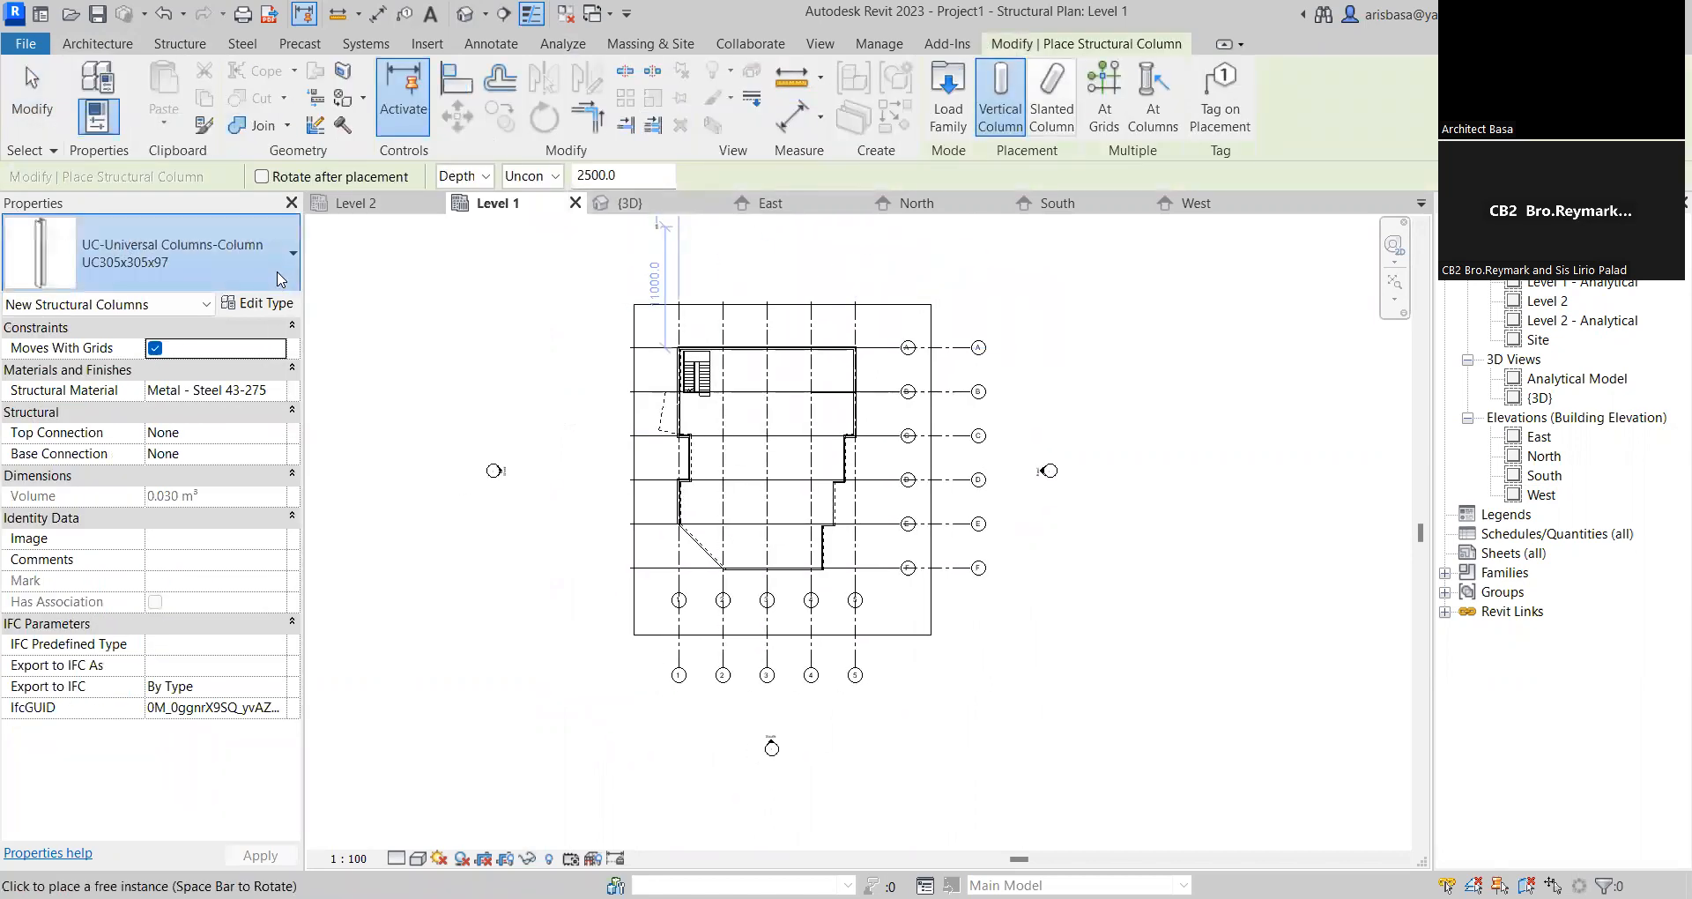
click(209, 280)
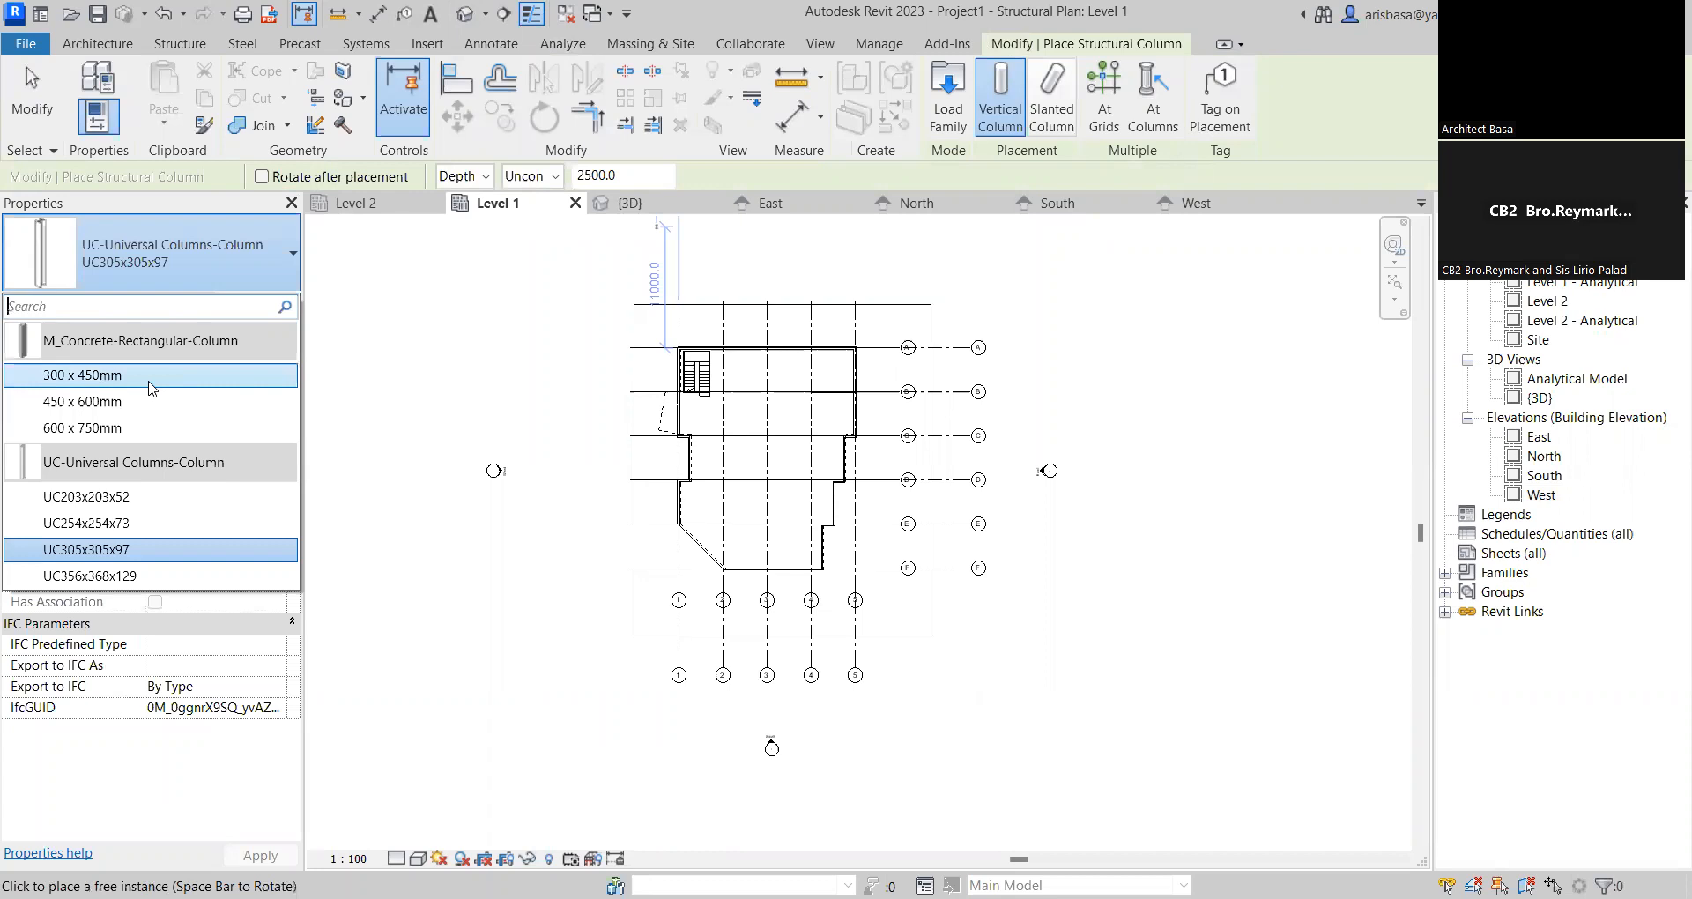
click(1123, 104)
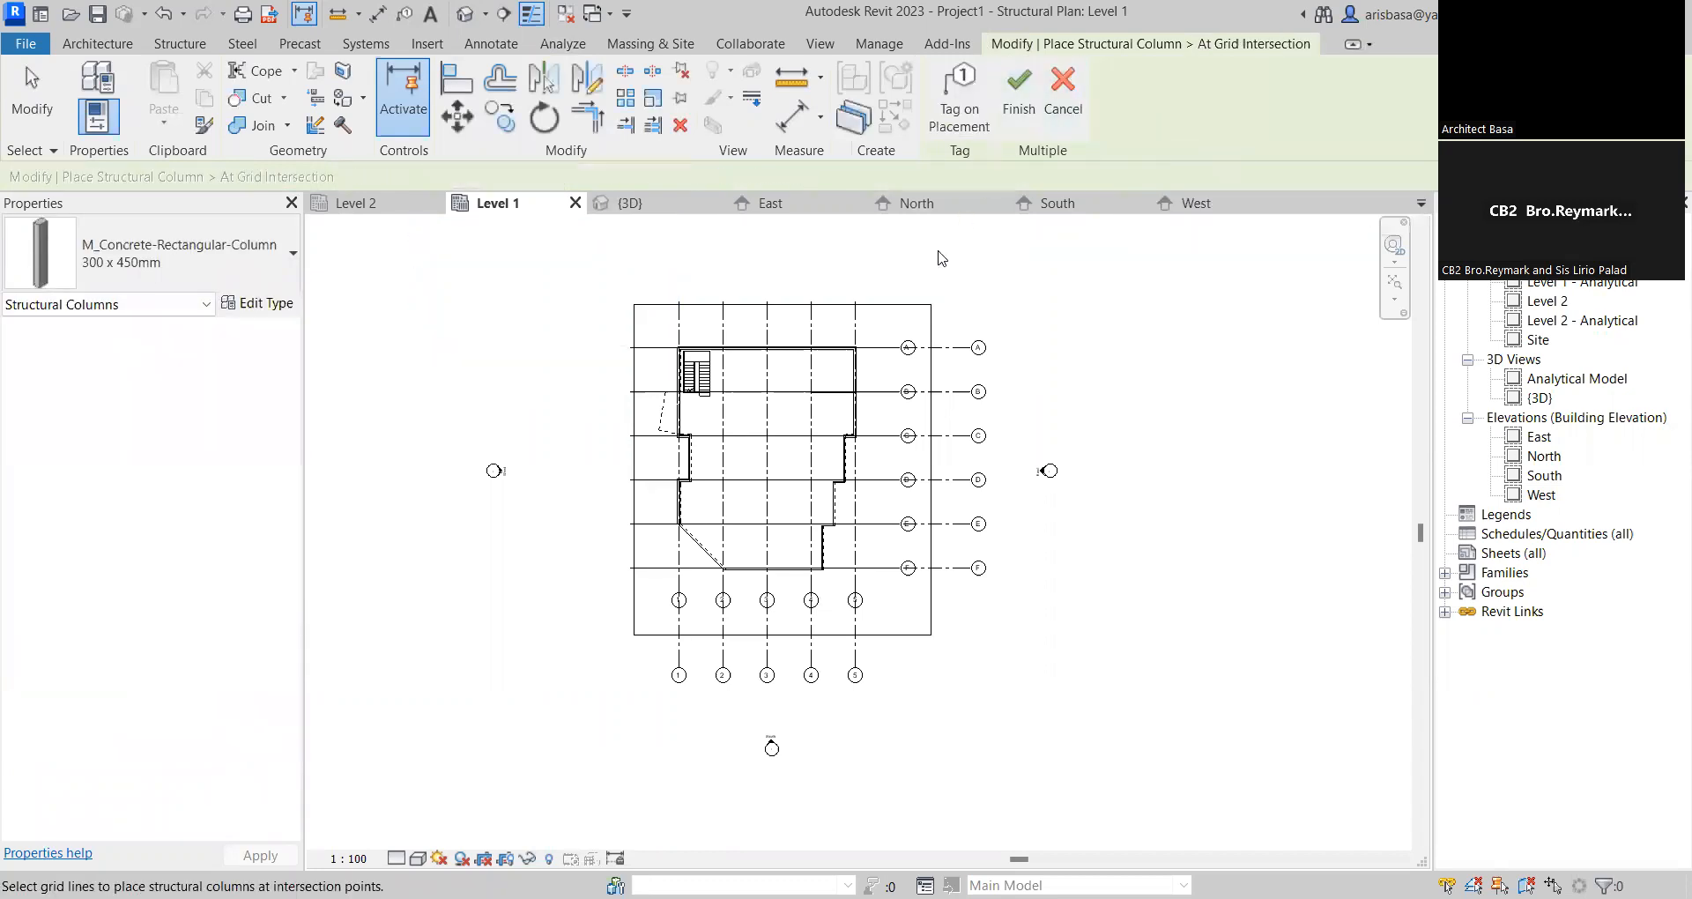
drag(1022, 254, 628, 623)
drag(611, 693, 608, 696)
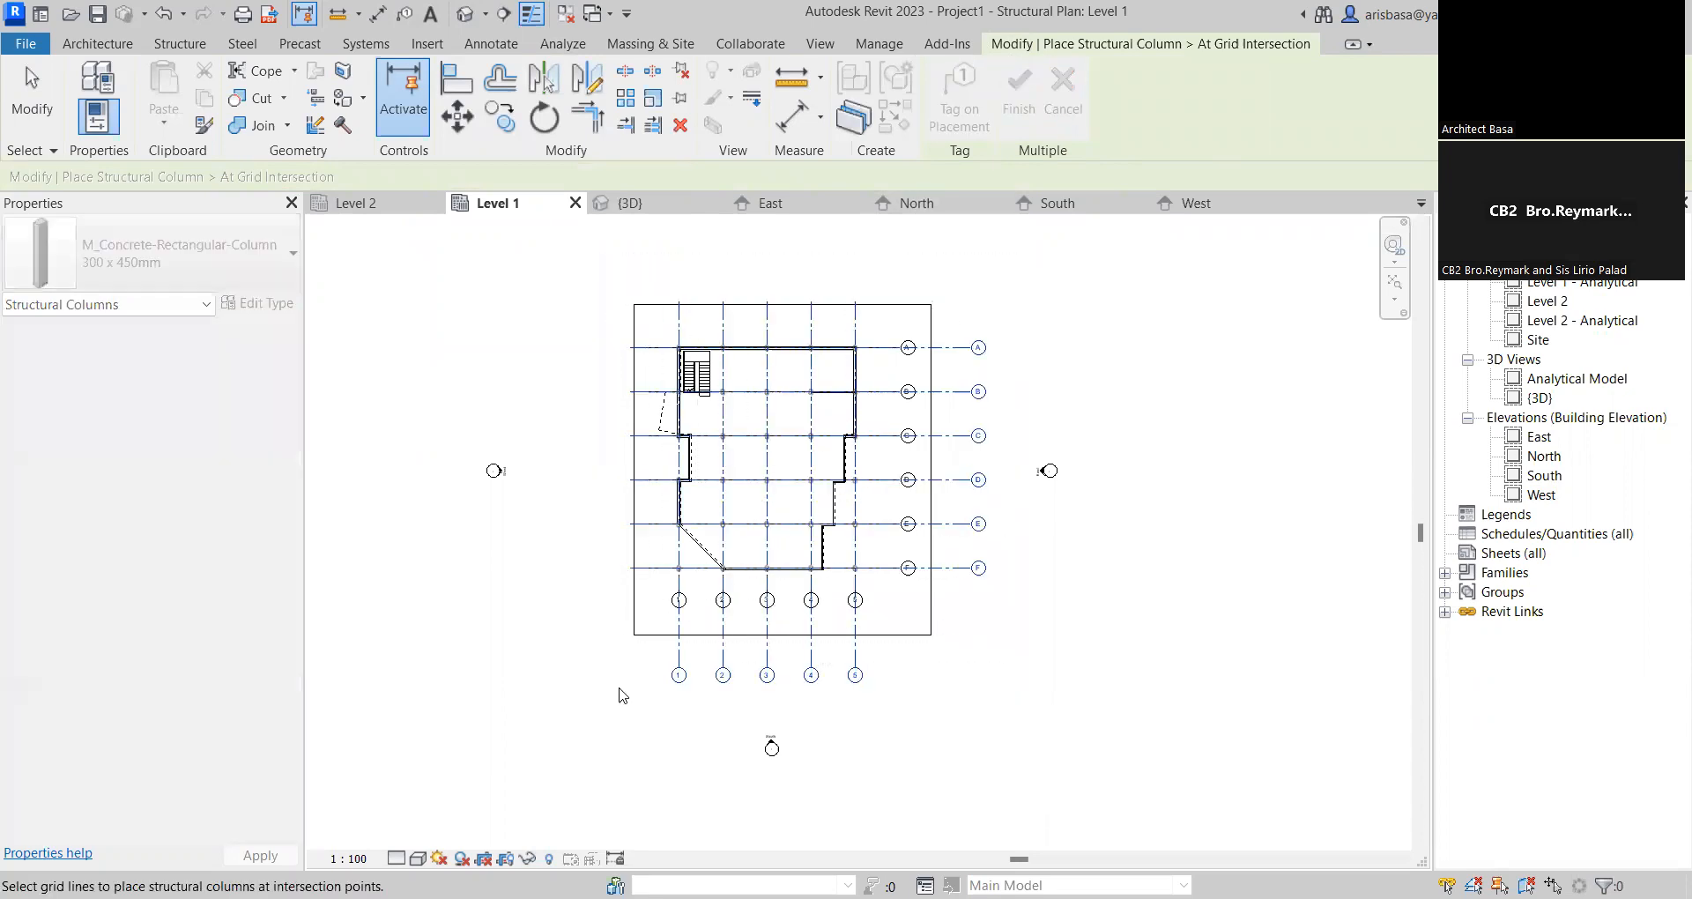
scroll(829, 358, up, 4)
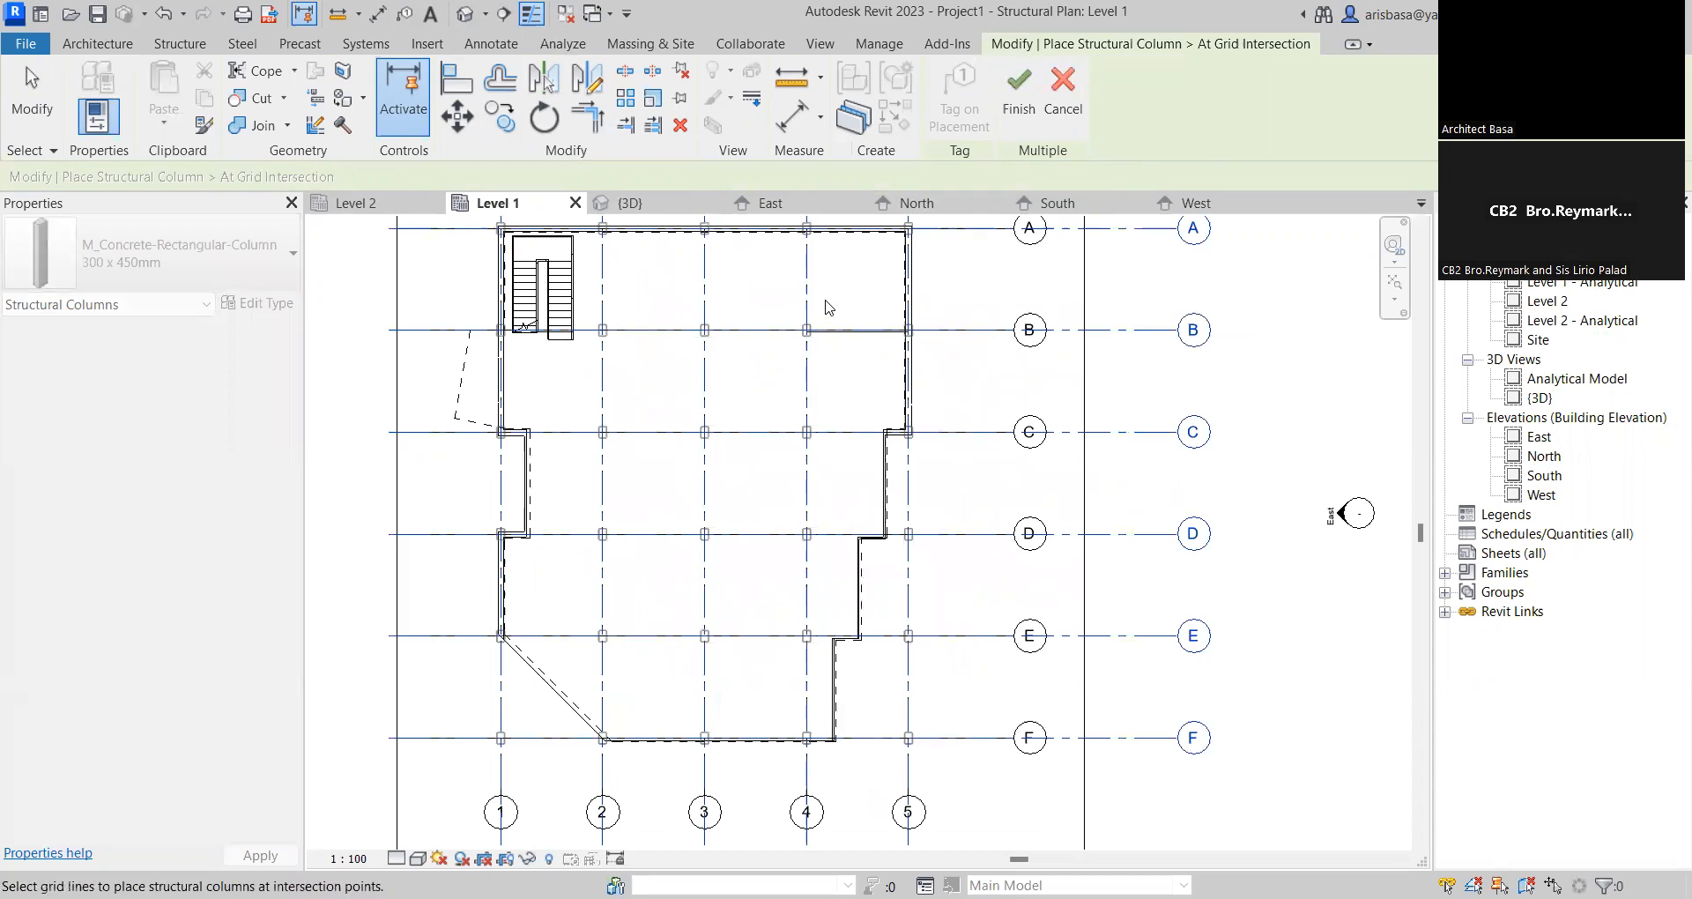
scroll(863, 290, down, 3)
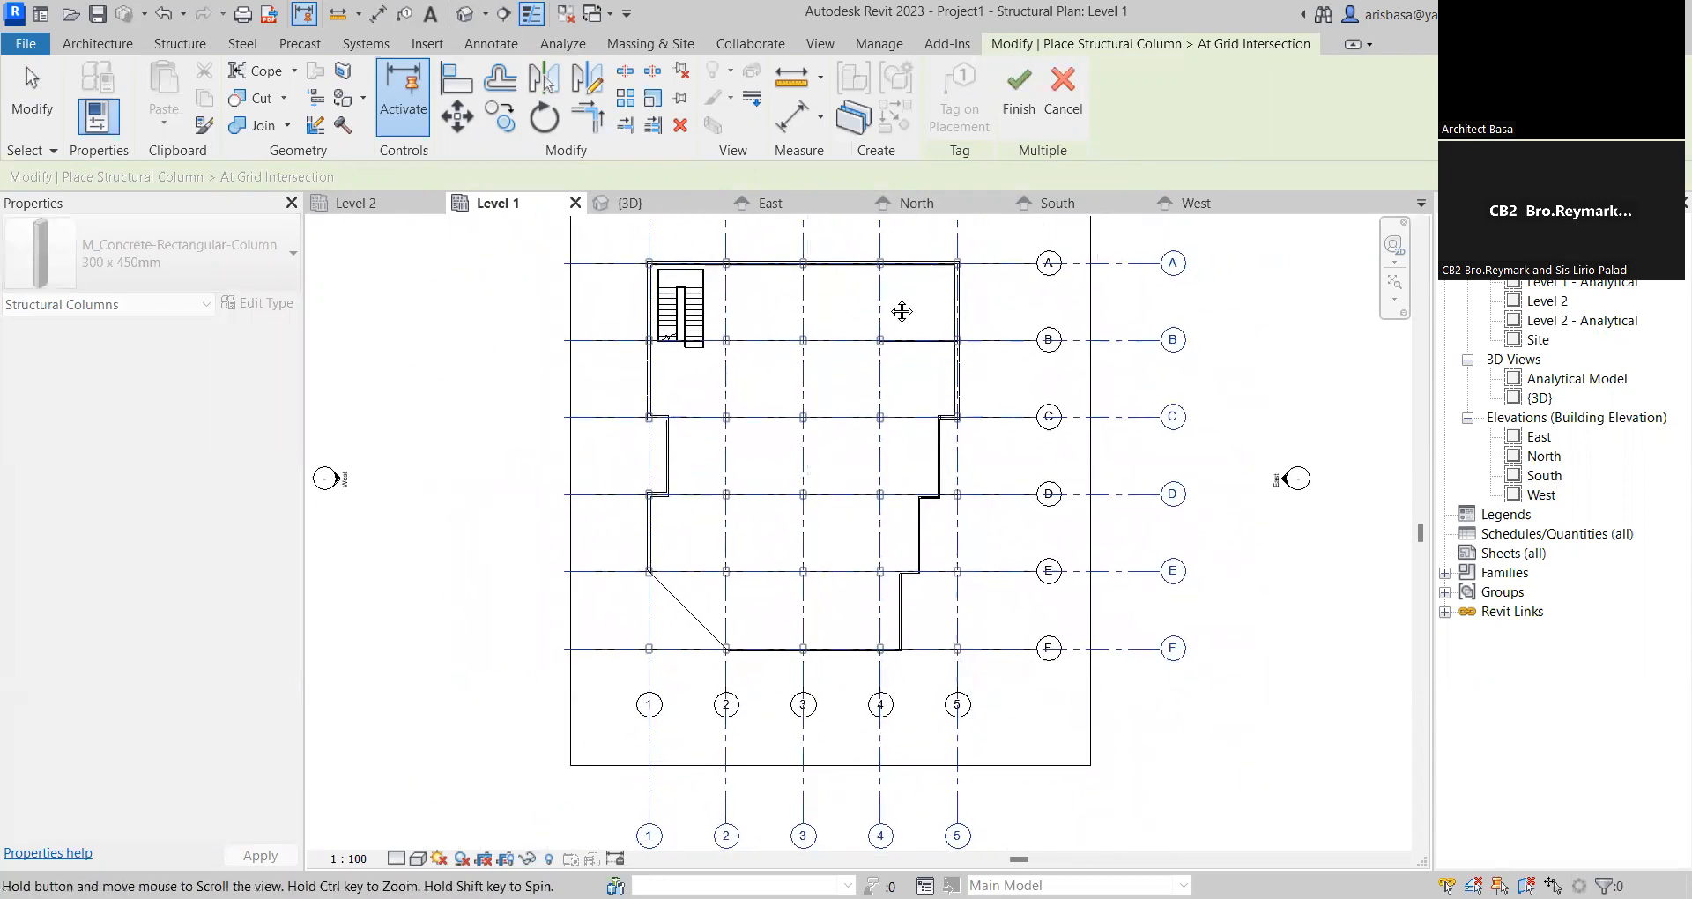
middle_drag(897, 313, 873, 321)
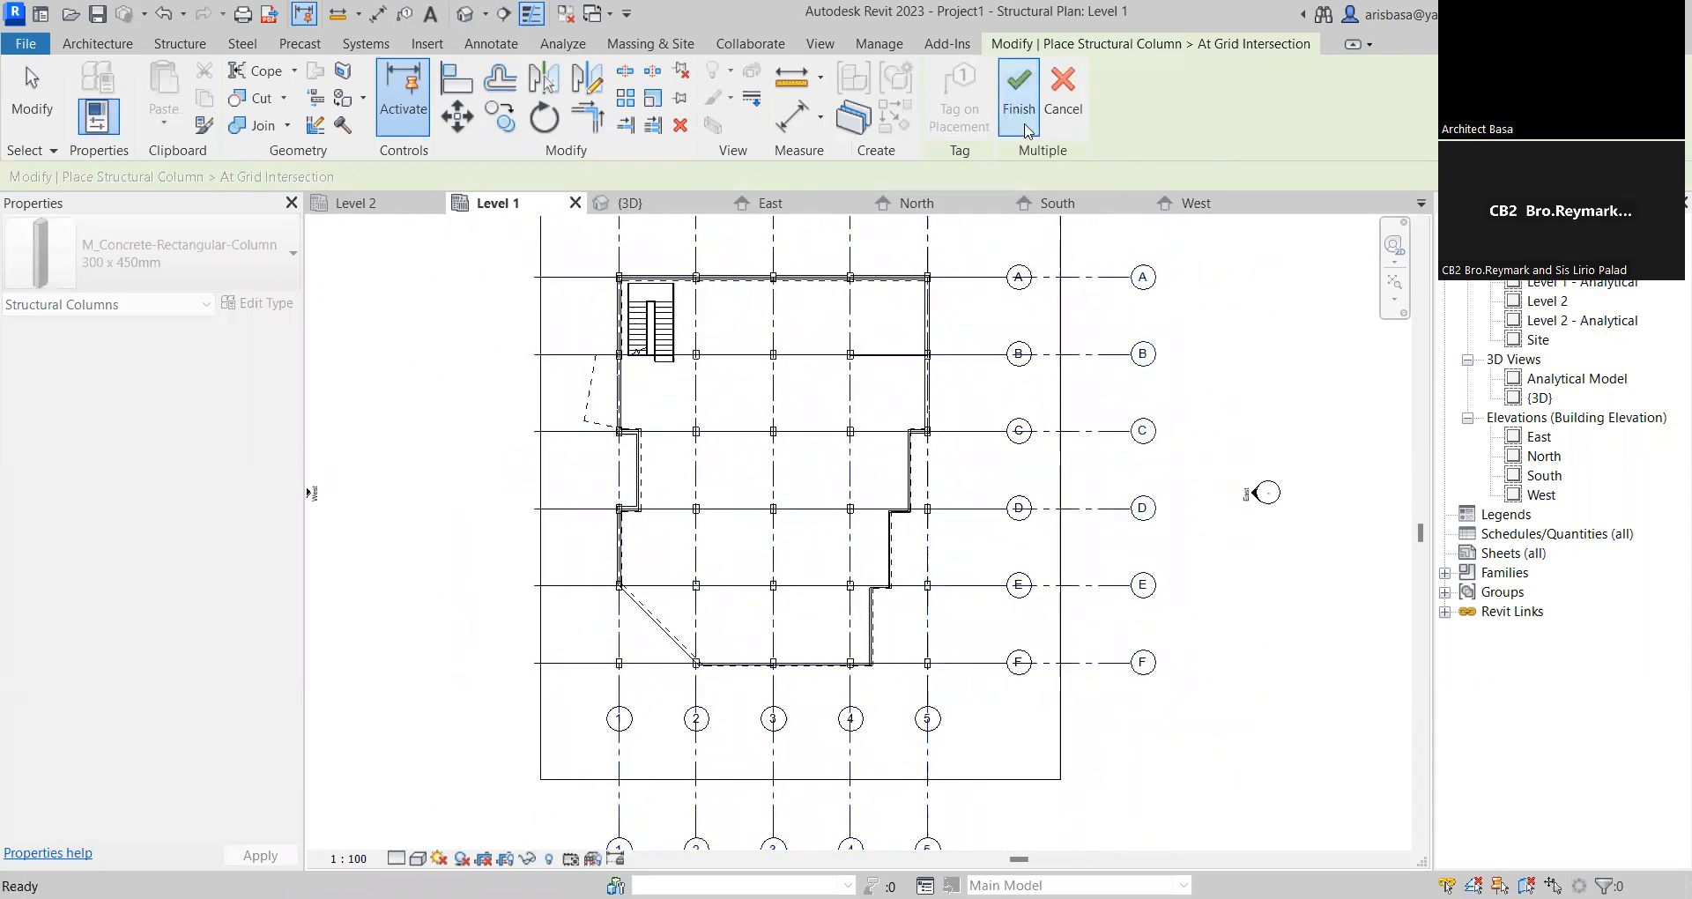
click(1019, 92)
key(Escape)
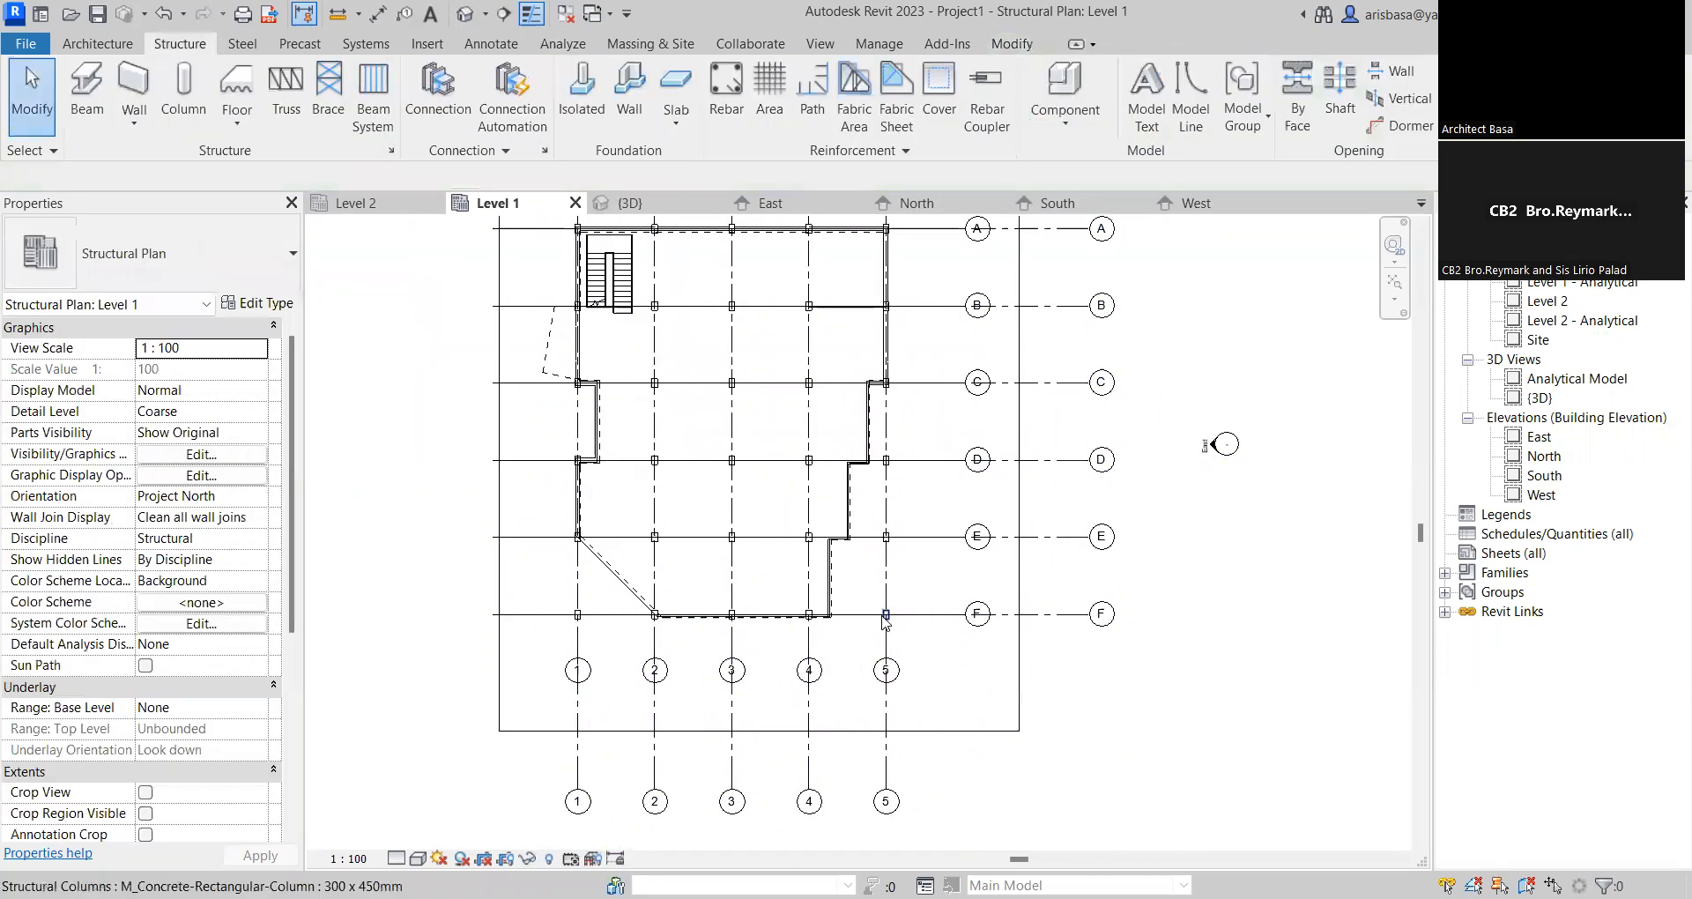
Delete the columns outside the building outline, on grid 5 at D, E and F, and at grids F and 1
scroll(853, 637, up, 3)
drag(877, 627, 1003, 310)
key(Delete)
middle_drag(707, 586, 884, 356)
middle_drag(589, 365, 654, 485)
drag(666, 454, 666, 450)
key(Delete)
scroll(640, 449, down, 2)
middle_drag(642, 456, 616, 653)
middle_drag(574, 419, 521, 450)
scroll(537, 489, down, 2)
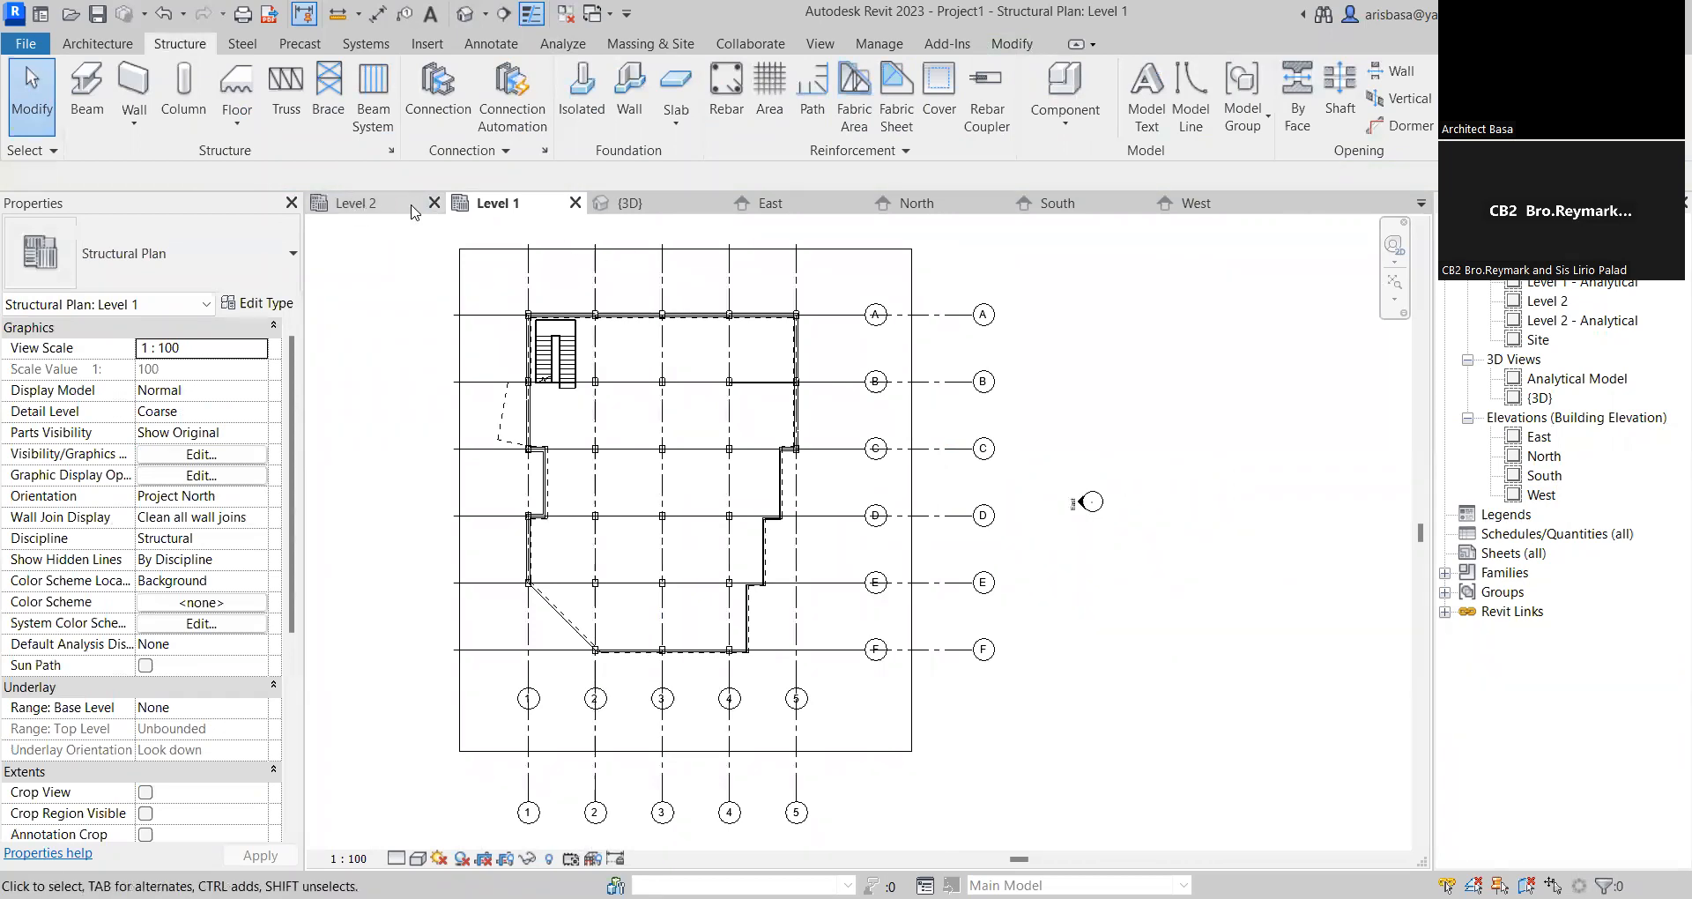
Open the {3D} view and examine the placed concrete columns relative to the linked building's floors
click(659, 204)
middle_drag(1086, 572, 1058, 428)
scroll(813, 549, up, 3)
middle_drag(816, 522, 855, 578)
scroll(790, 579, down, 2)
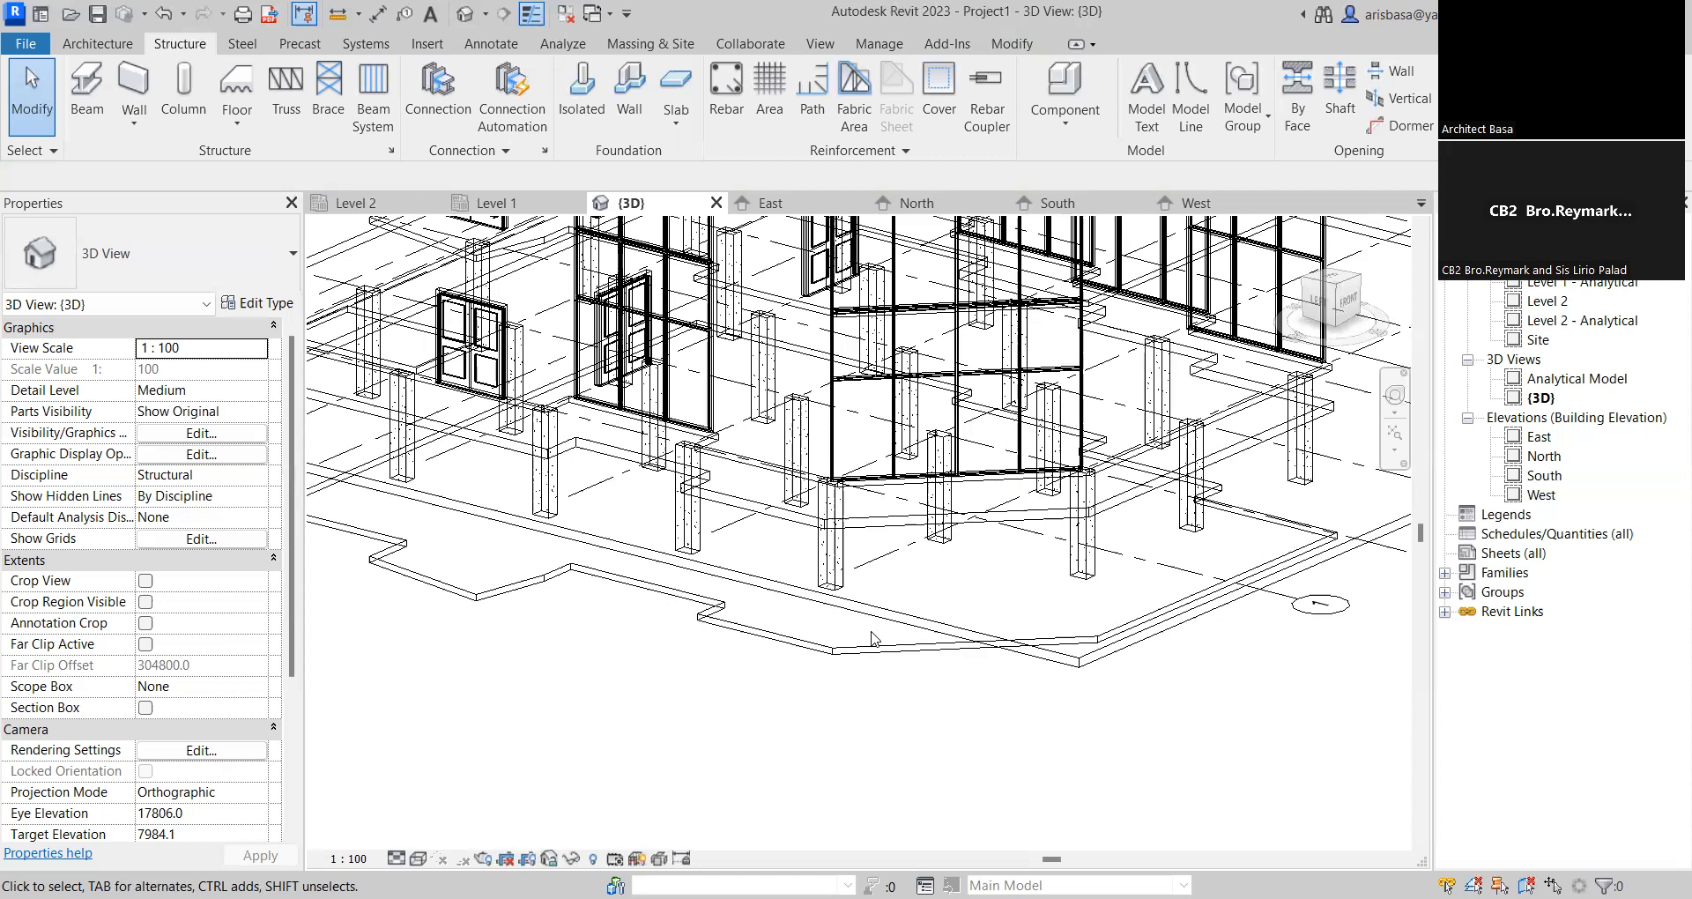
scroll(951, 610, down, 1)
middle_drag(950, 610, 922, 588)
scroll(966, 681, down, 1)
Select all 300 x 450mm concrete column instances visible in the 3D view and set their base level to Basement with a base offset of 0
click(870, 631)
scroll(868, 634, up, 2)
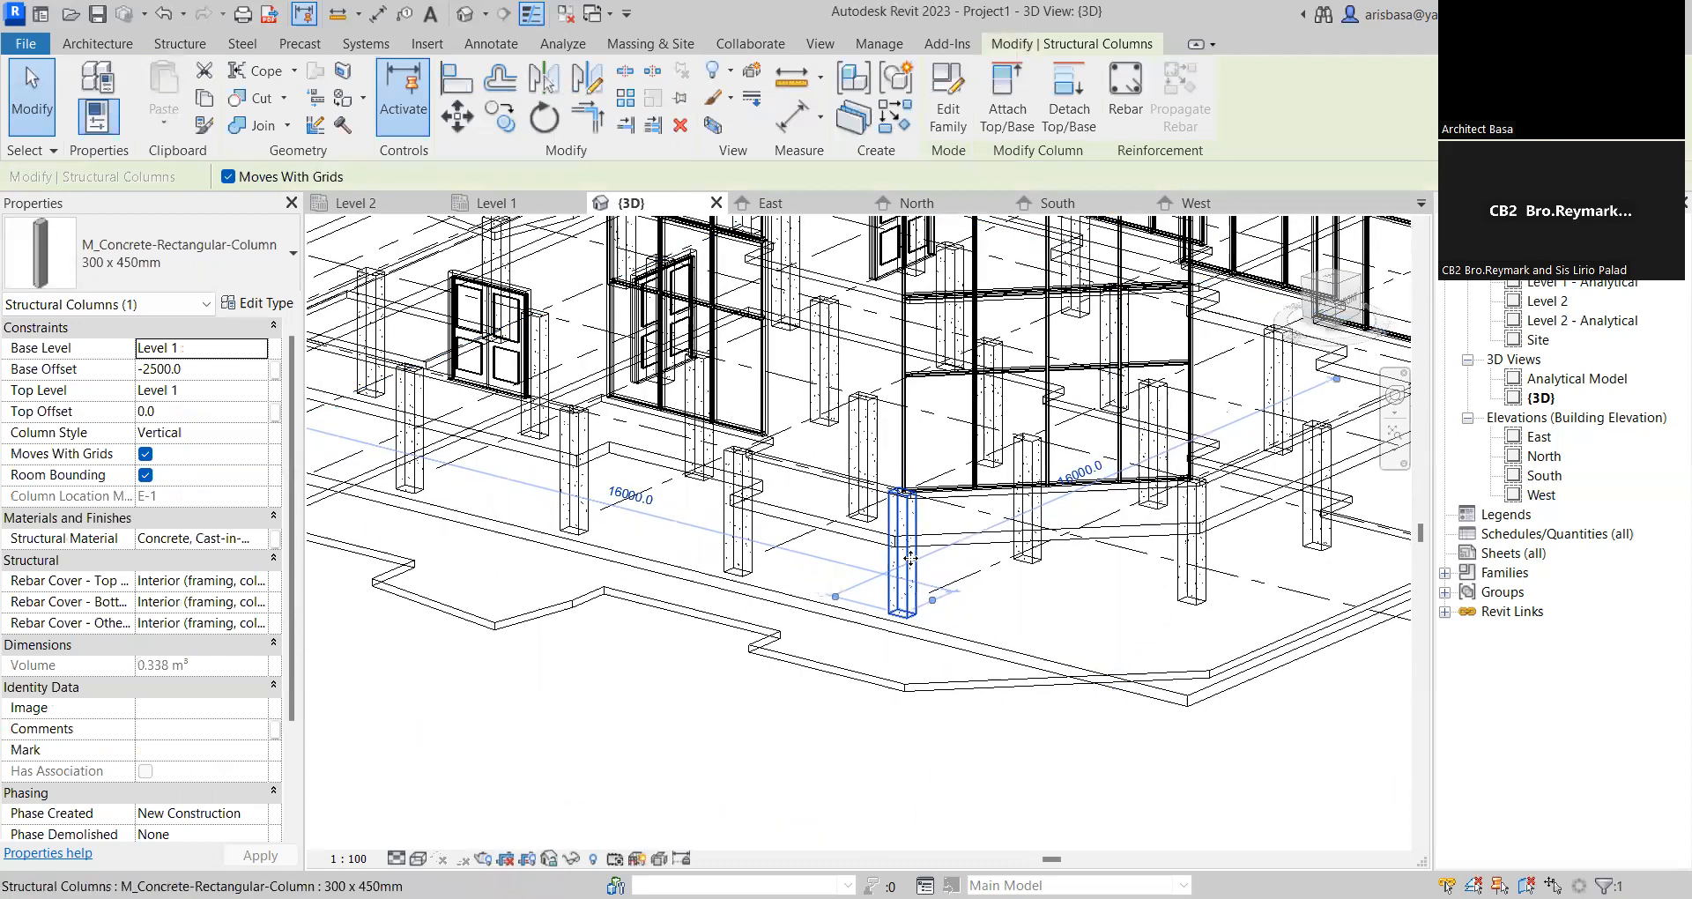
right_click(912, 492)
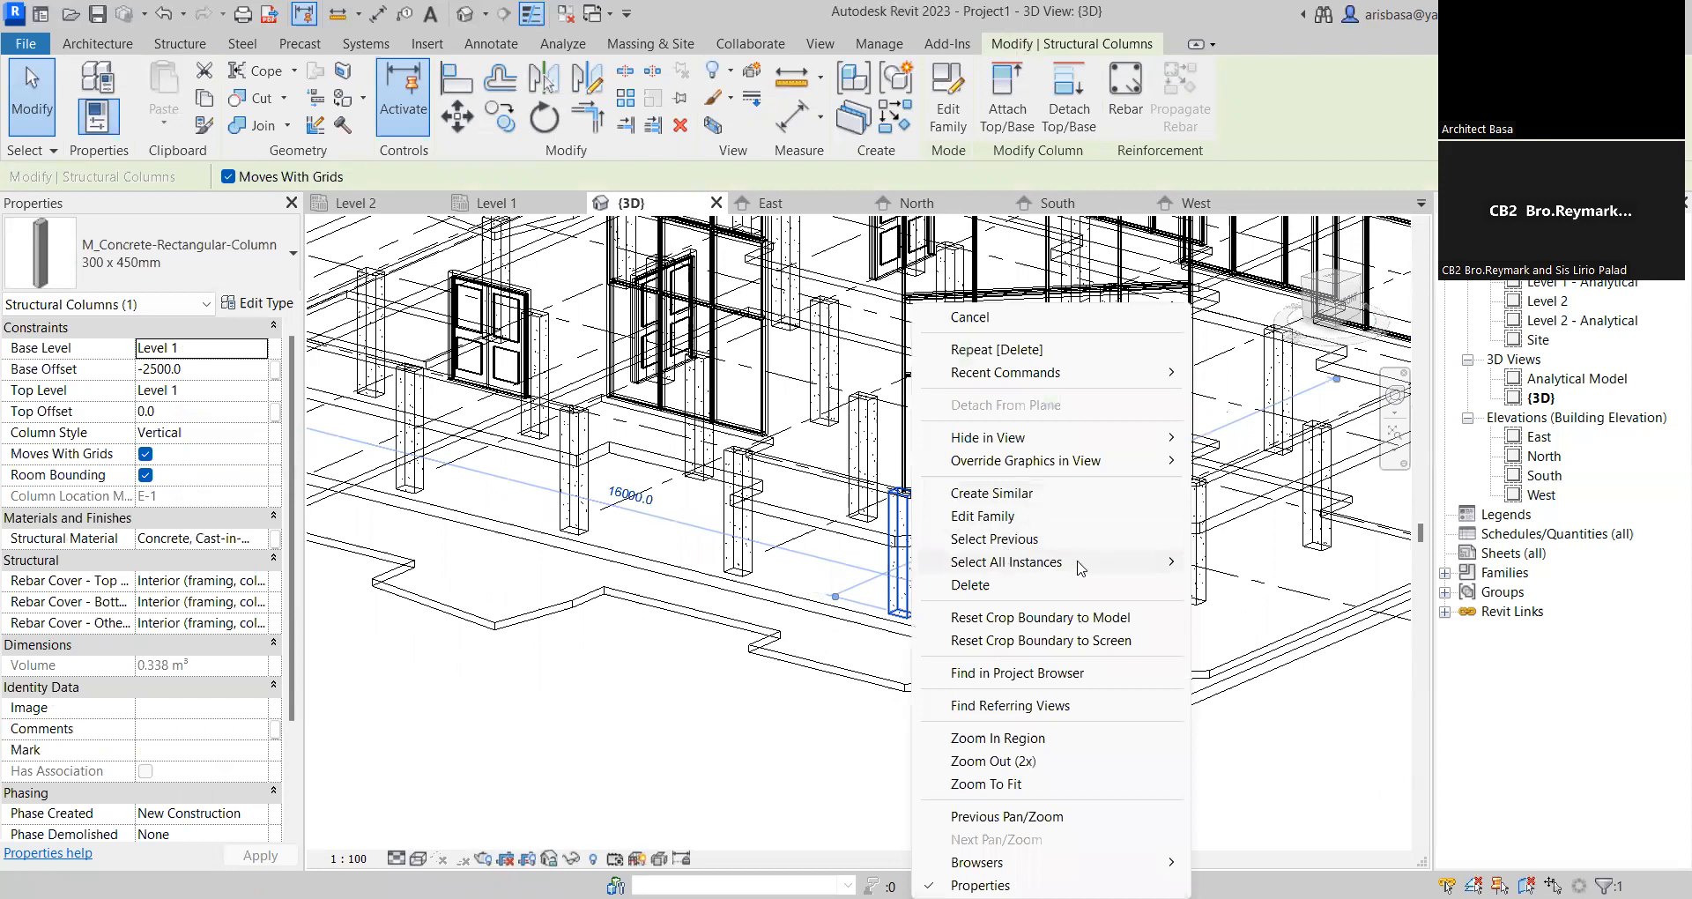
mouse_move(1095, 566)
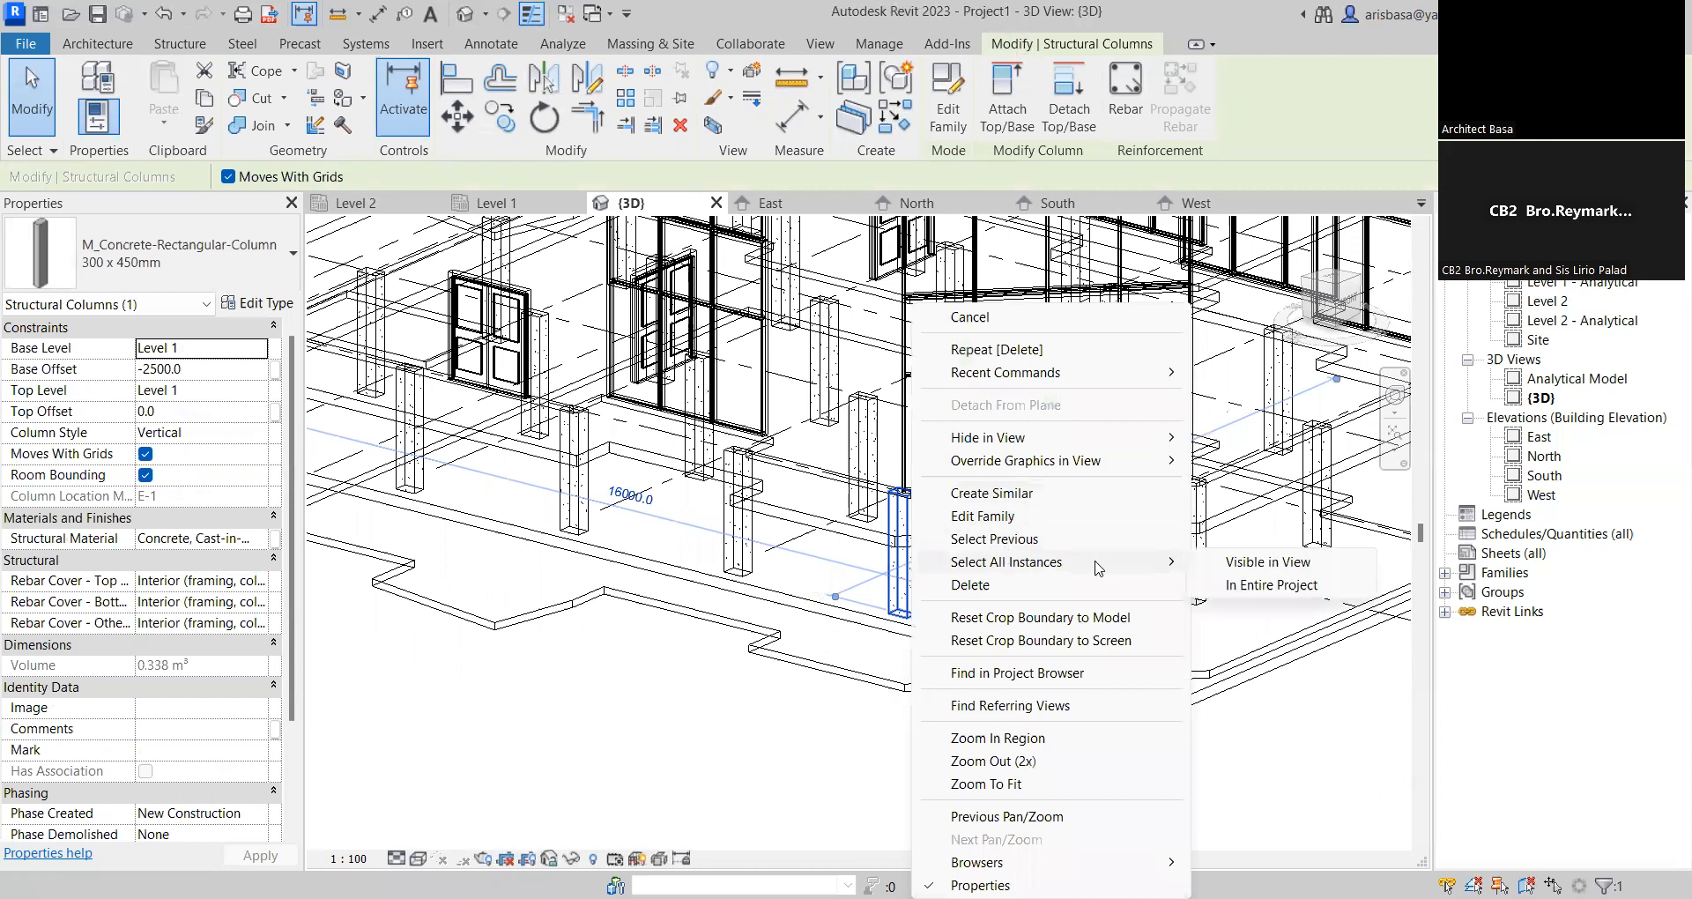
click(1285, 568)
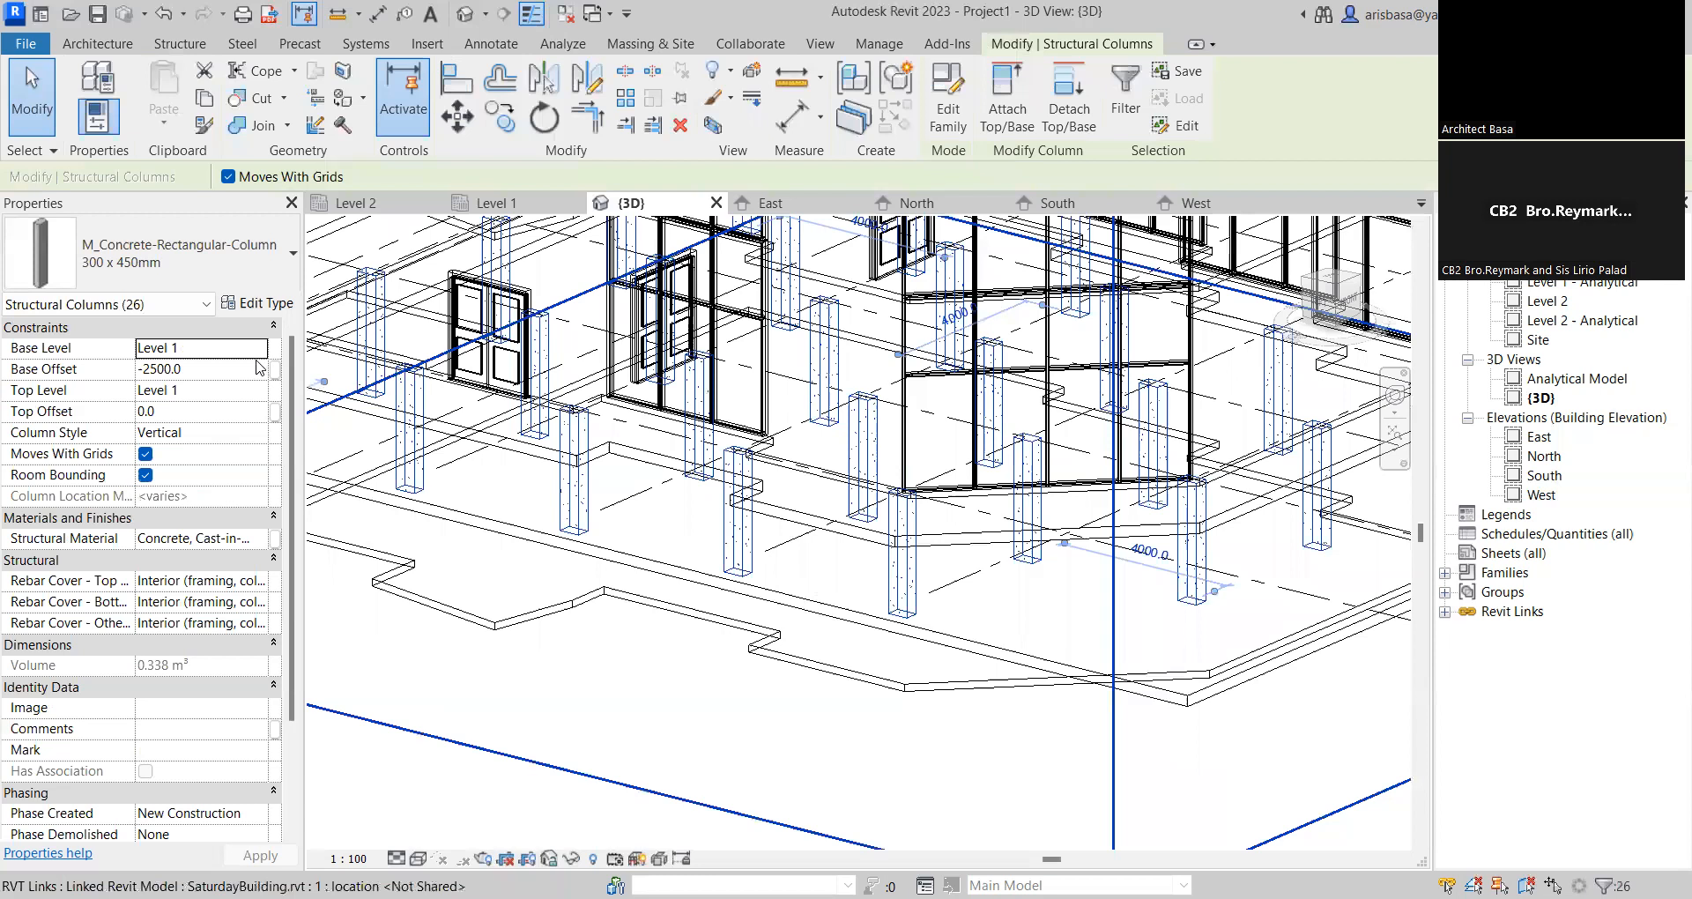
click(212, 349)
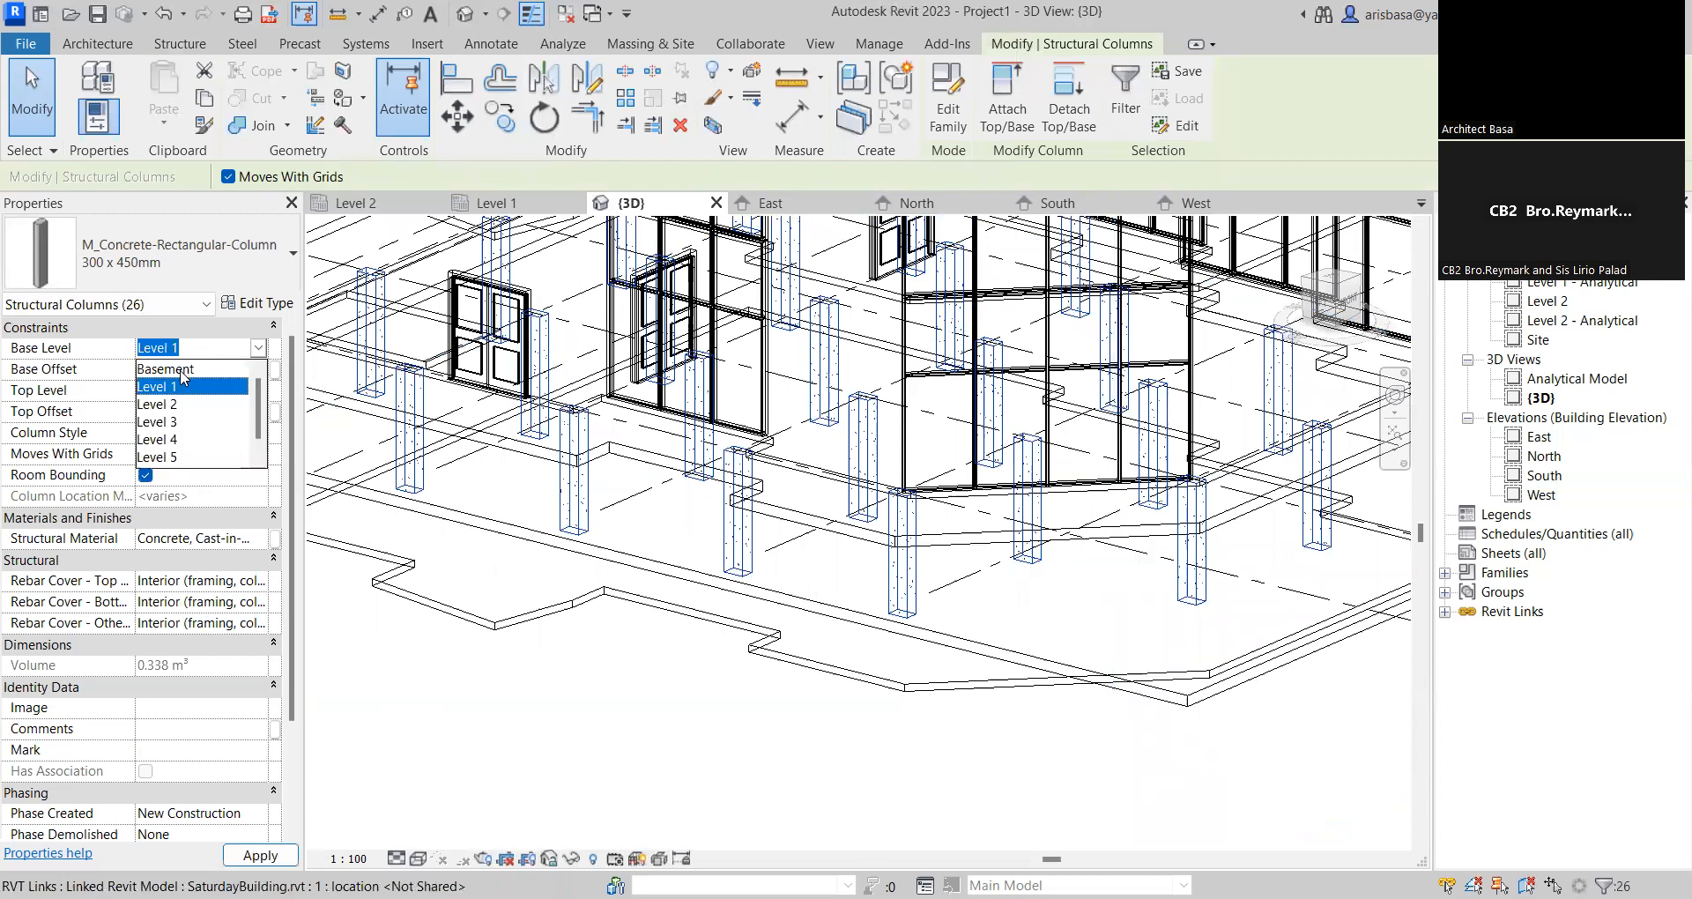
click(184, 371)
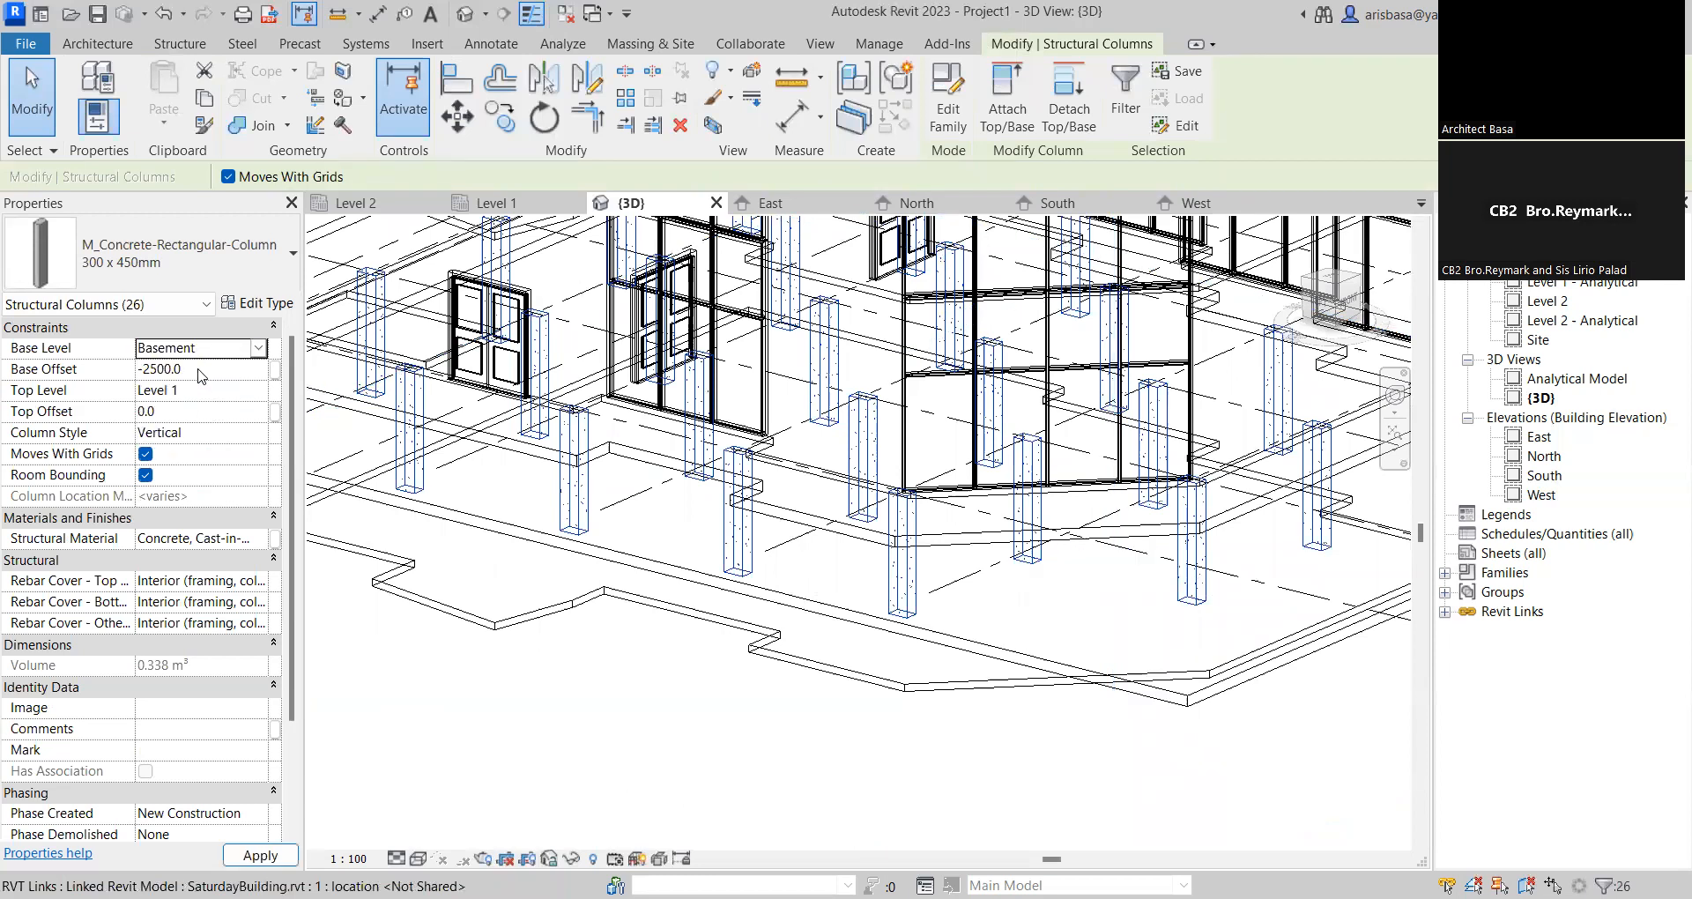
click(195, 370)
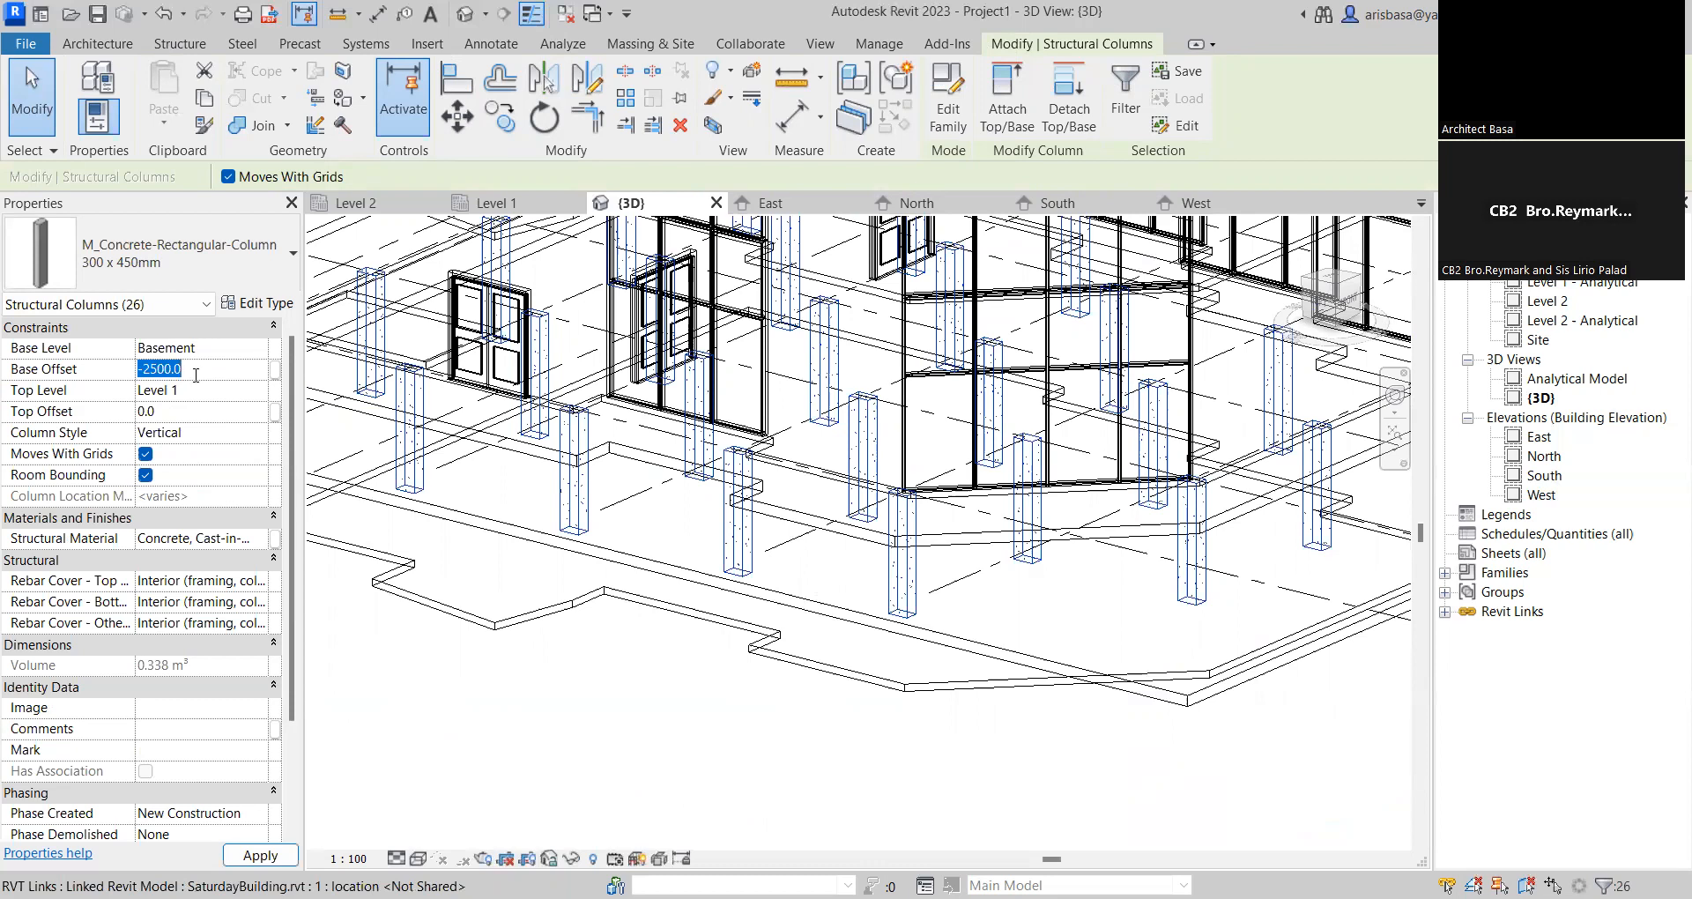
text(0)
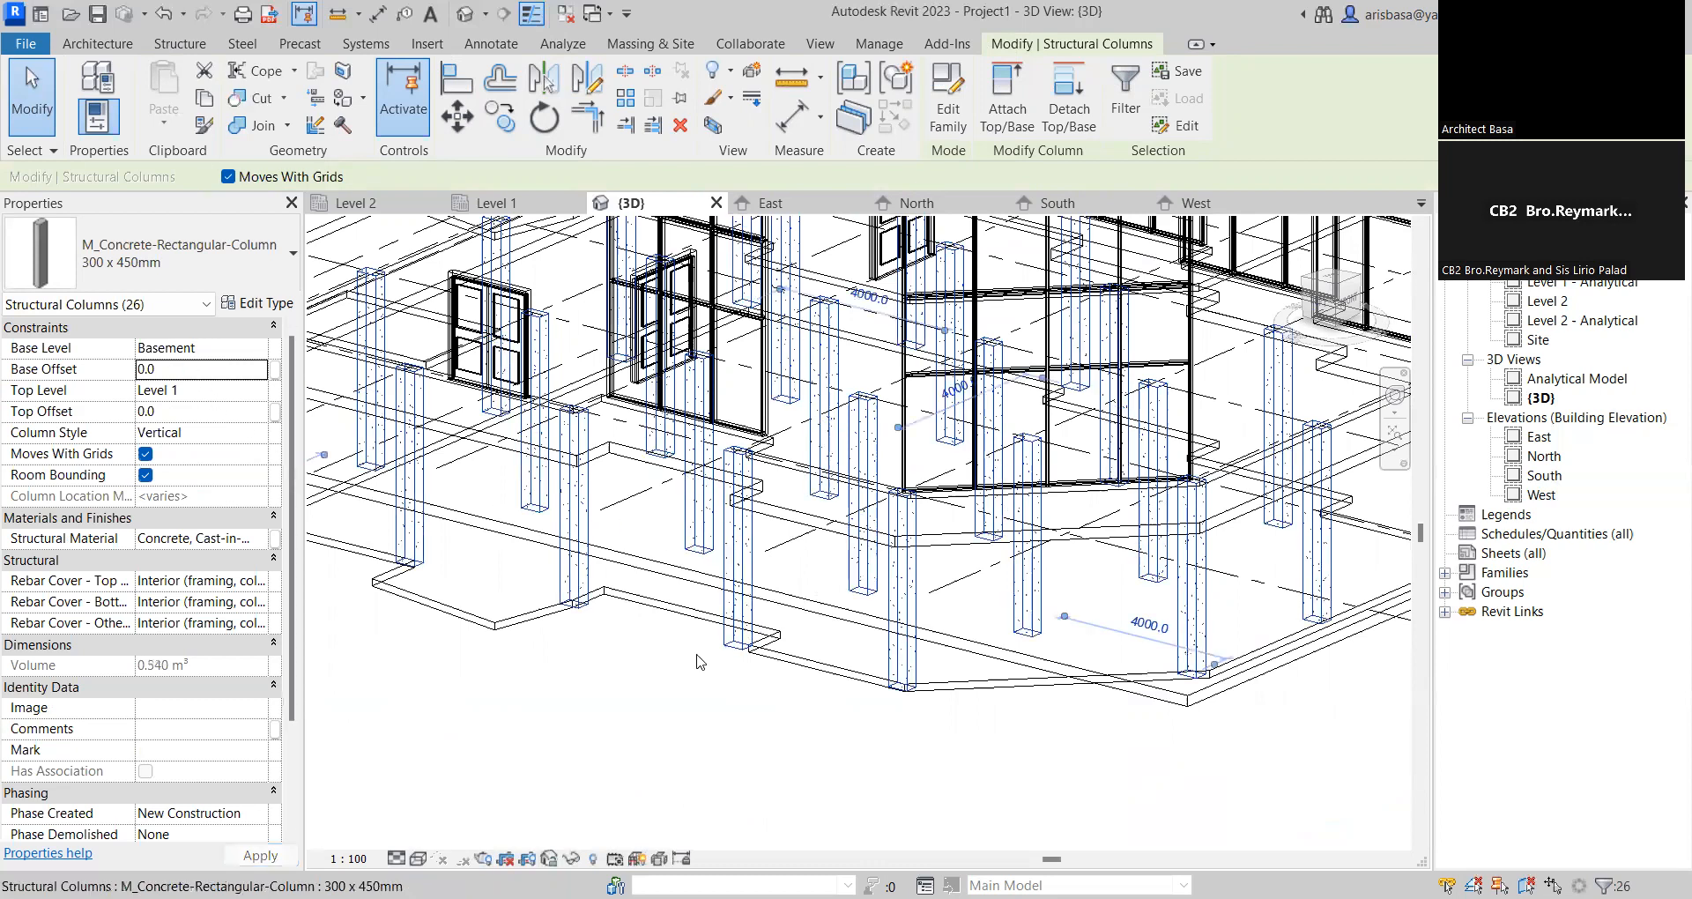
shift+middle_drag(699, 662, 696, 592)
scroll(655, 560, up, 3)
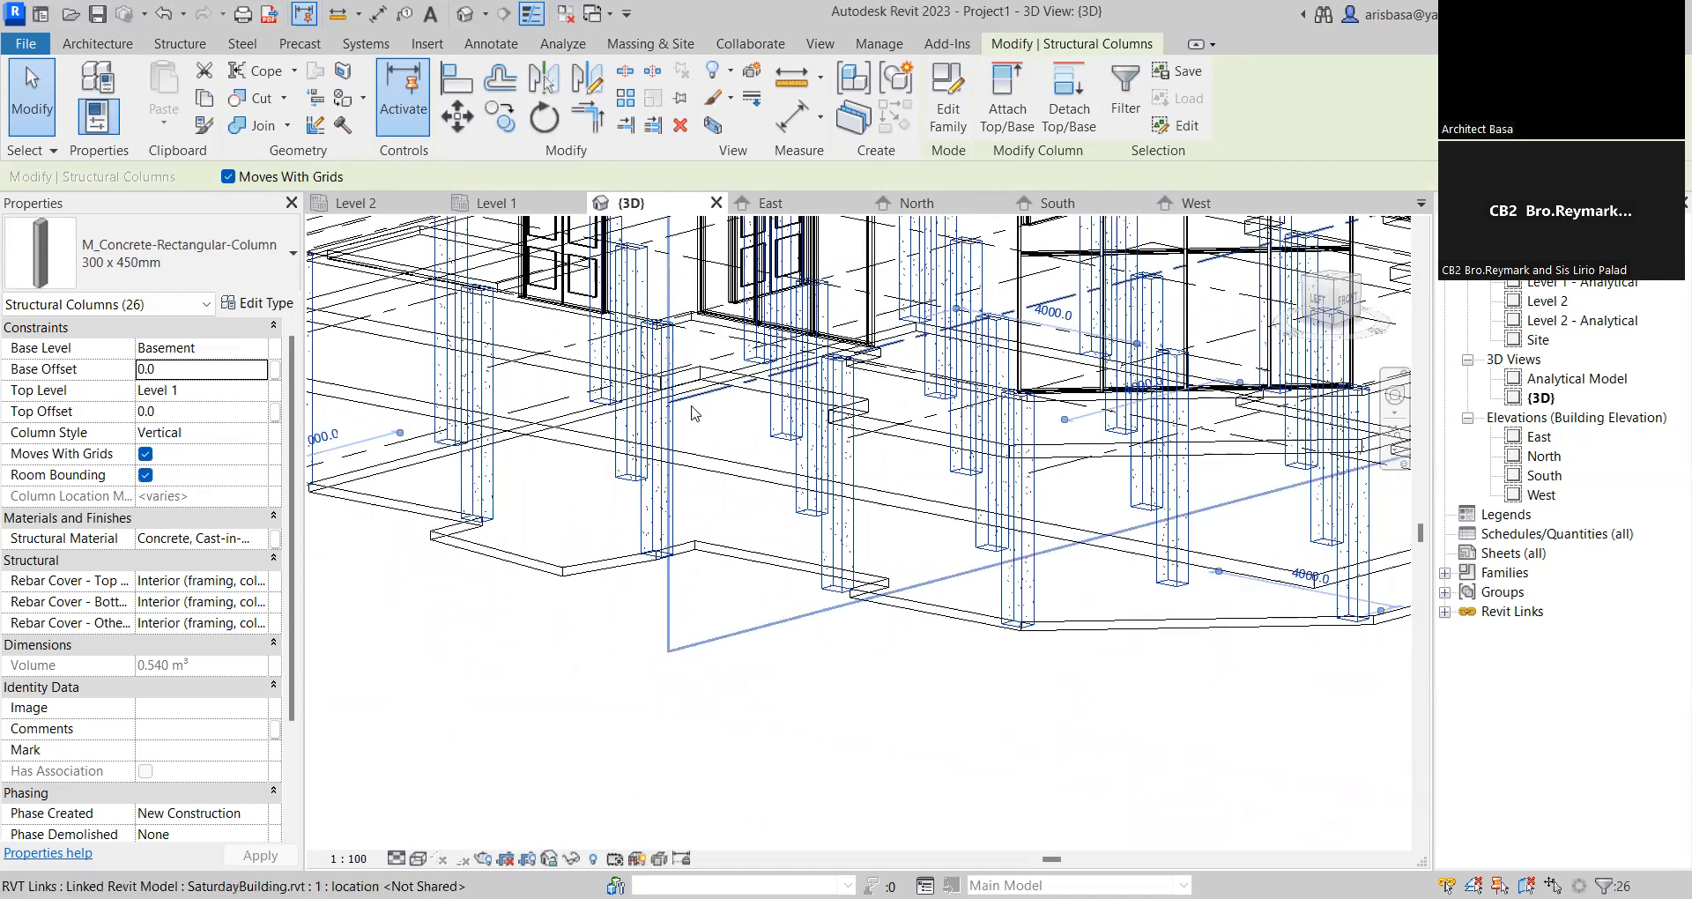
scroll(695, 413, down, 4)
shift+middle_drag(617, 564, 769, 550)
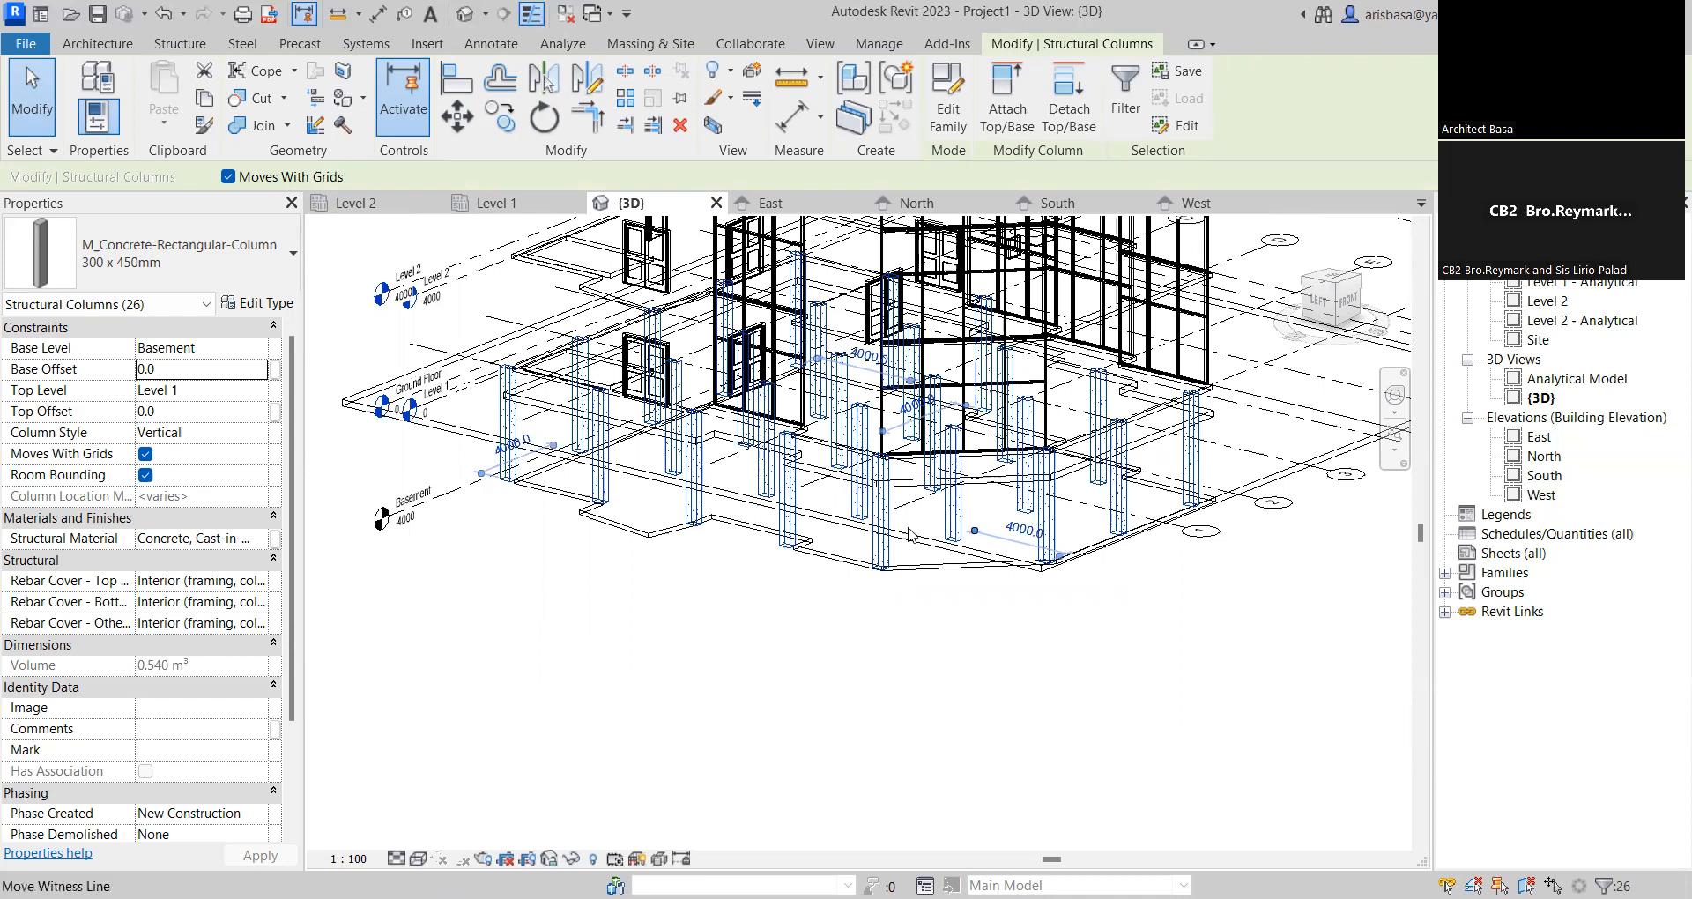
Copy the selected basement structural columns to the clipboard and paste them aligned to Level 2
click(206, 100)
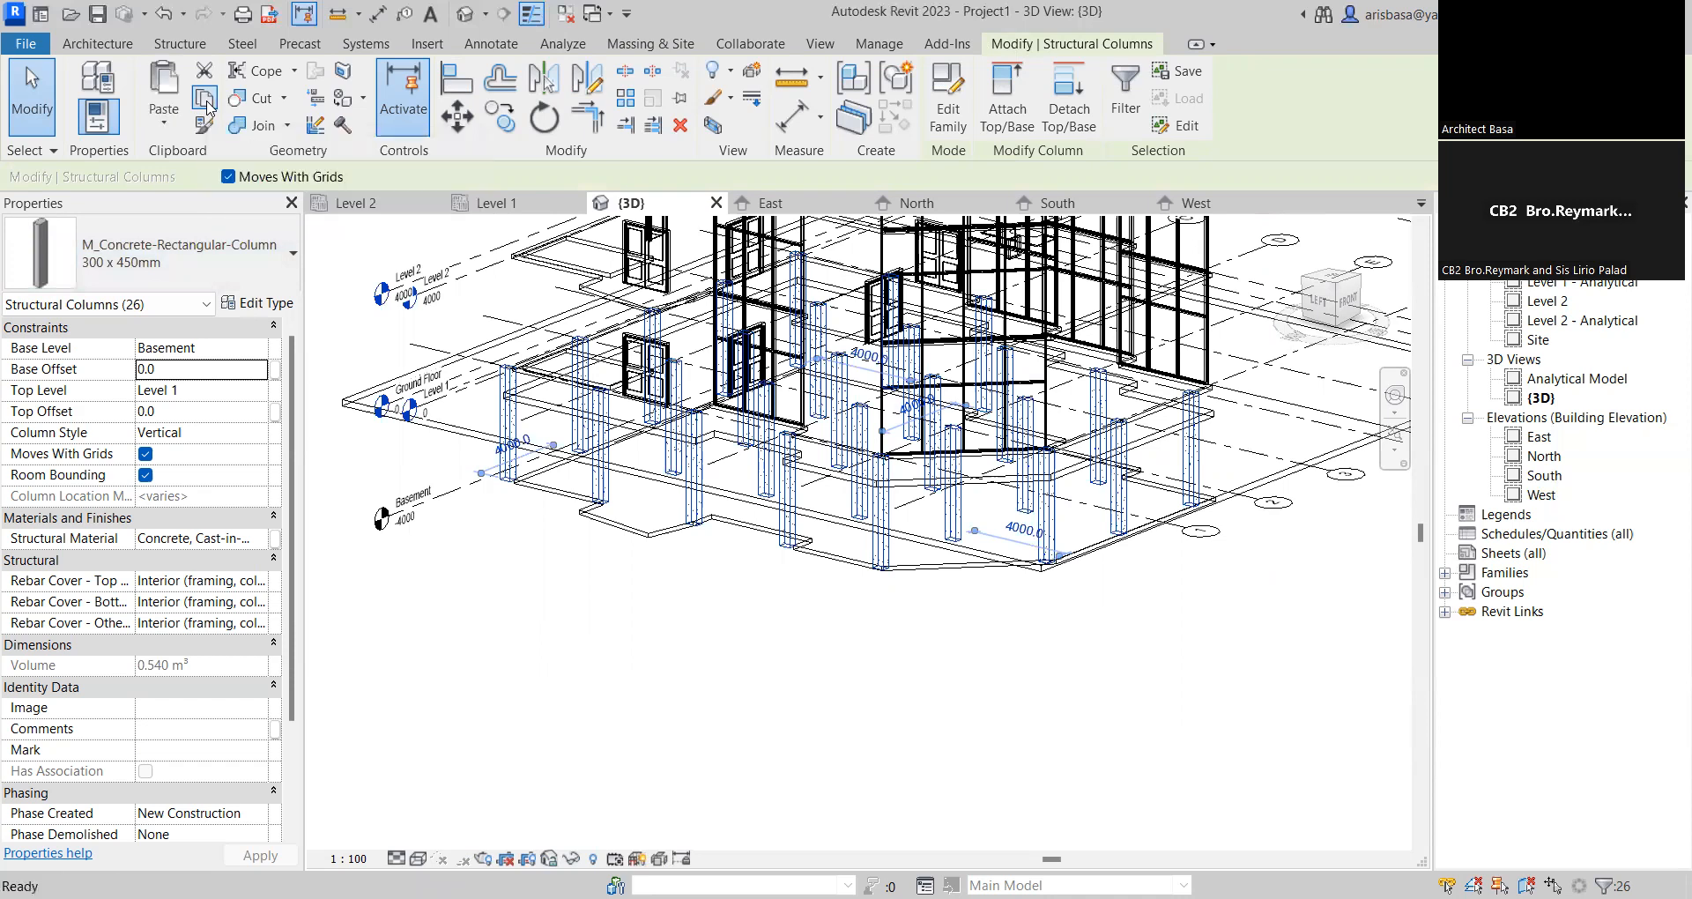
click(181, 126)
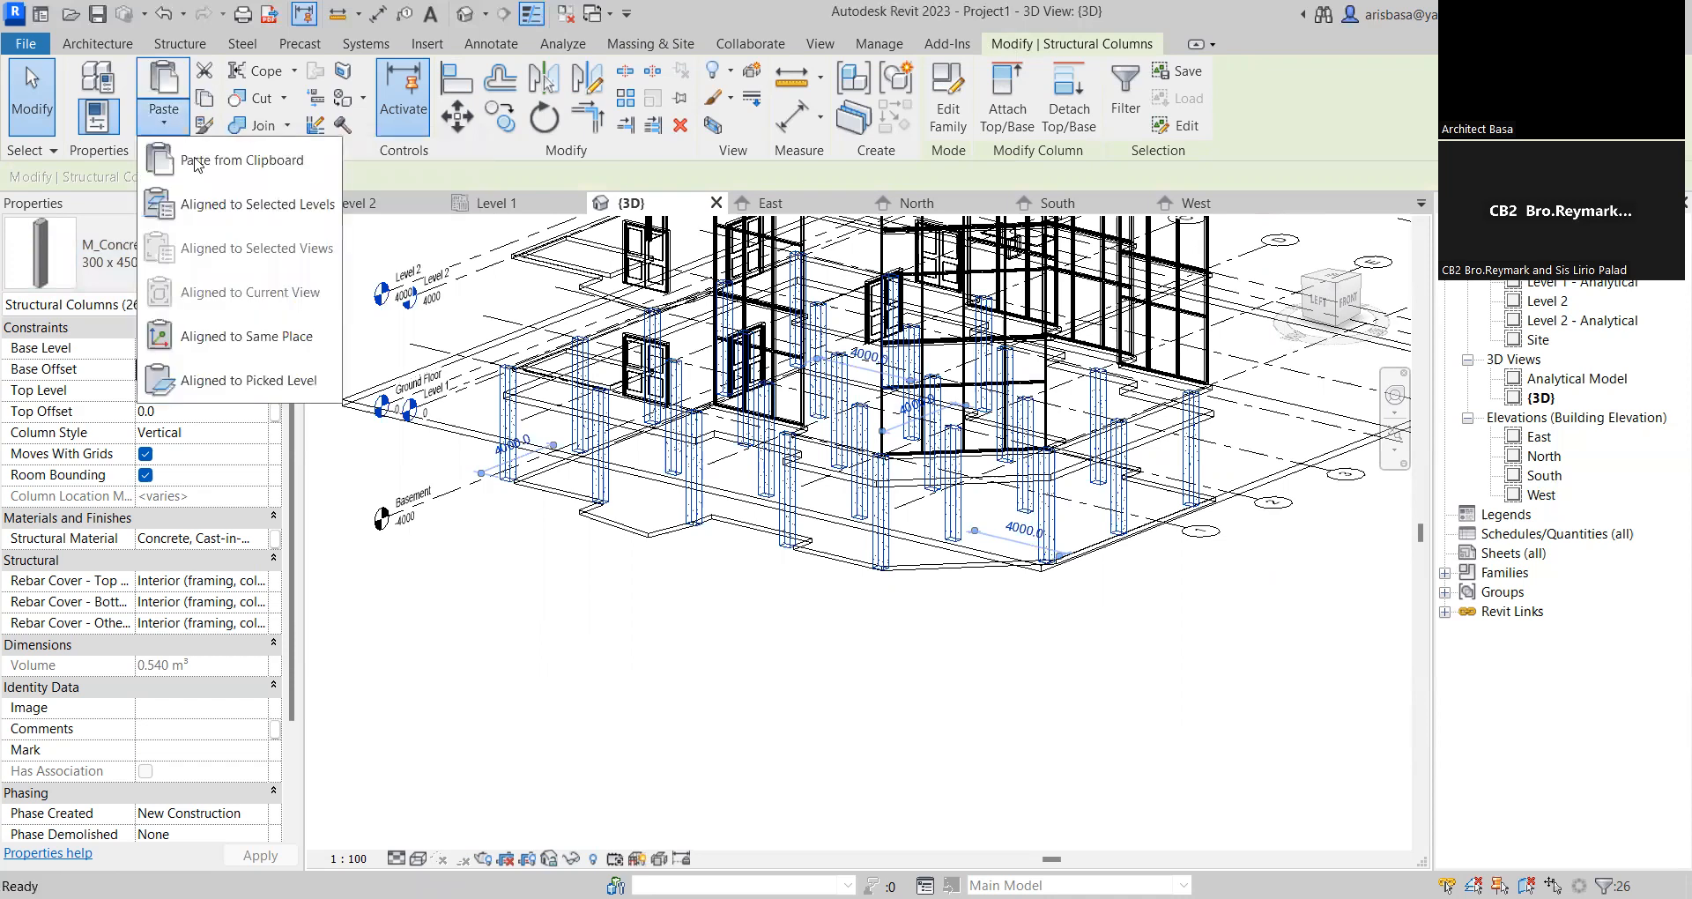
click(217, 206)
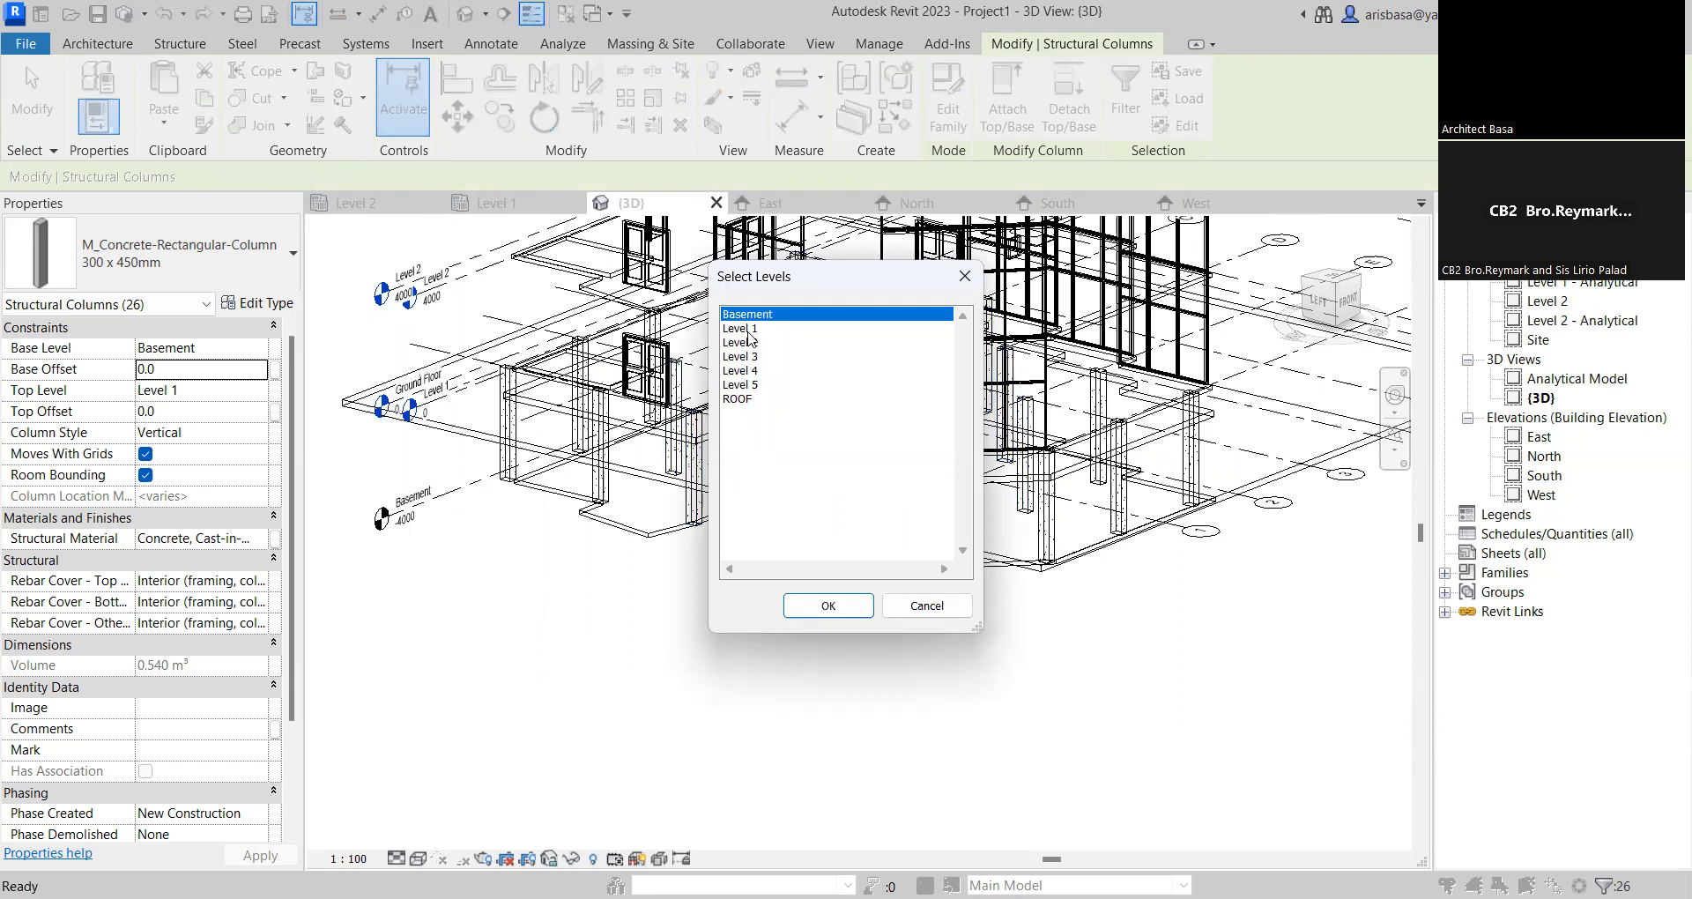
click(743, 343)
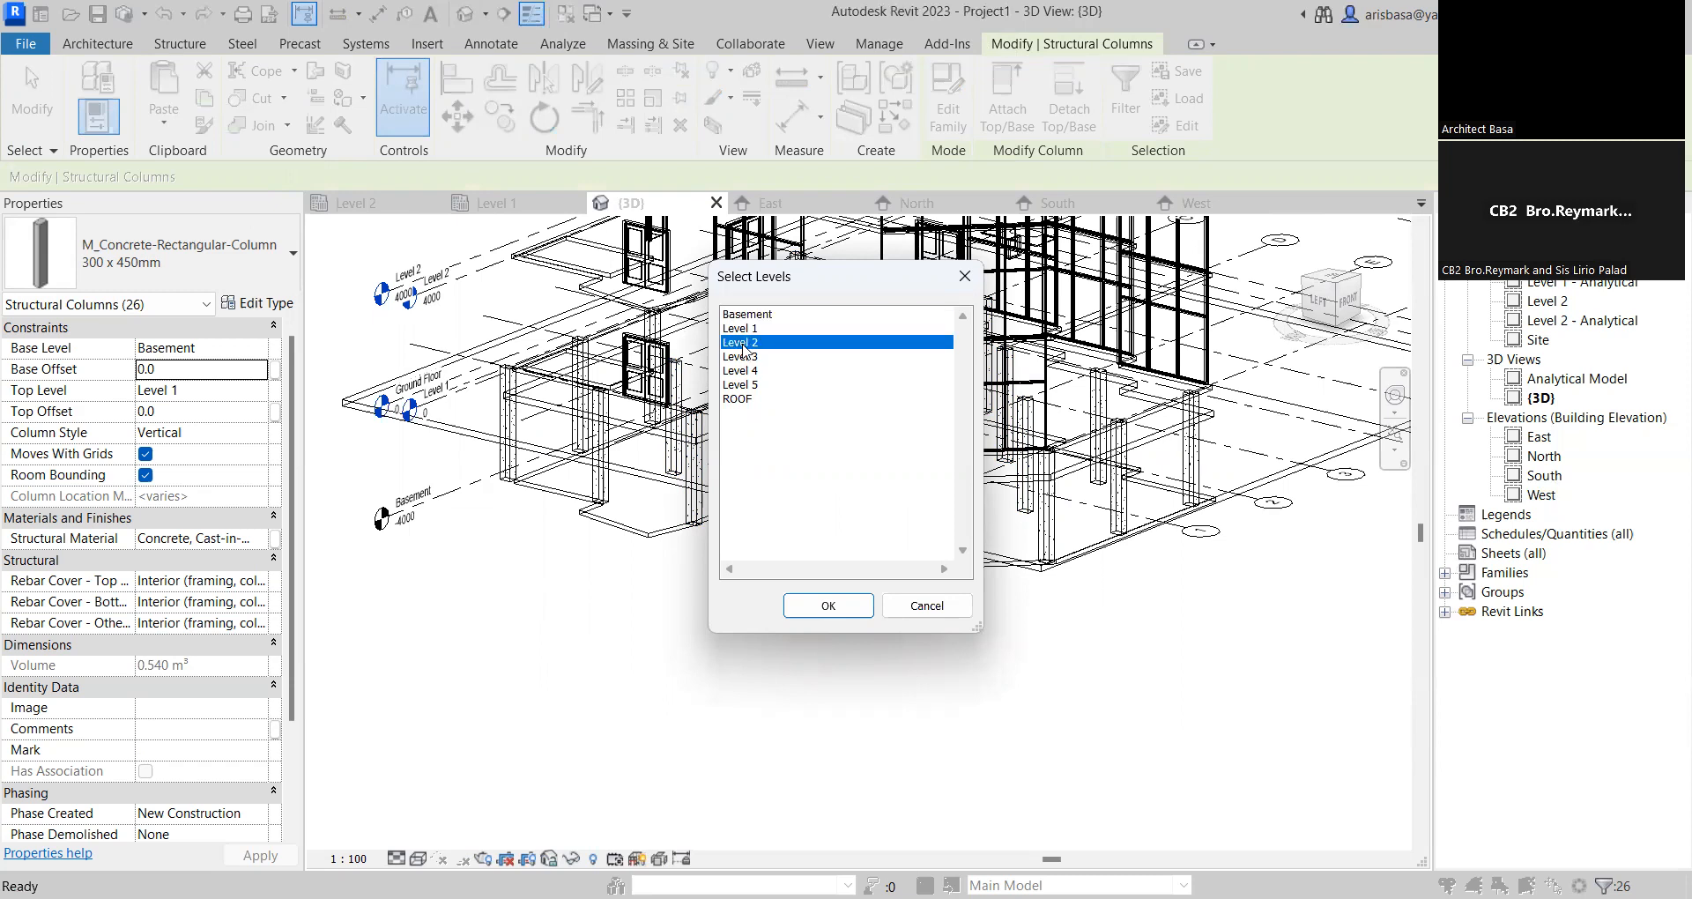
click(806, 606)
mouse_move(786, 631)
middle_down()
mouse_move(835, 692)
mouse_move(775, 579)
mouse_move(870, 615)
mouse_move(824, 670)
mouse_move(808, 652)
middle_up()
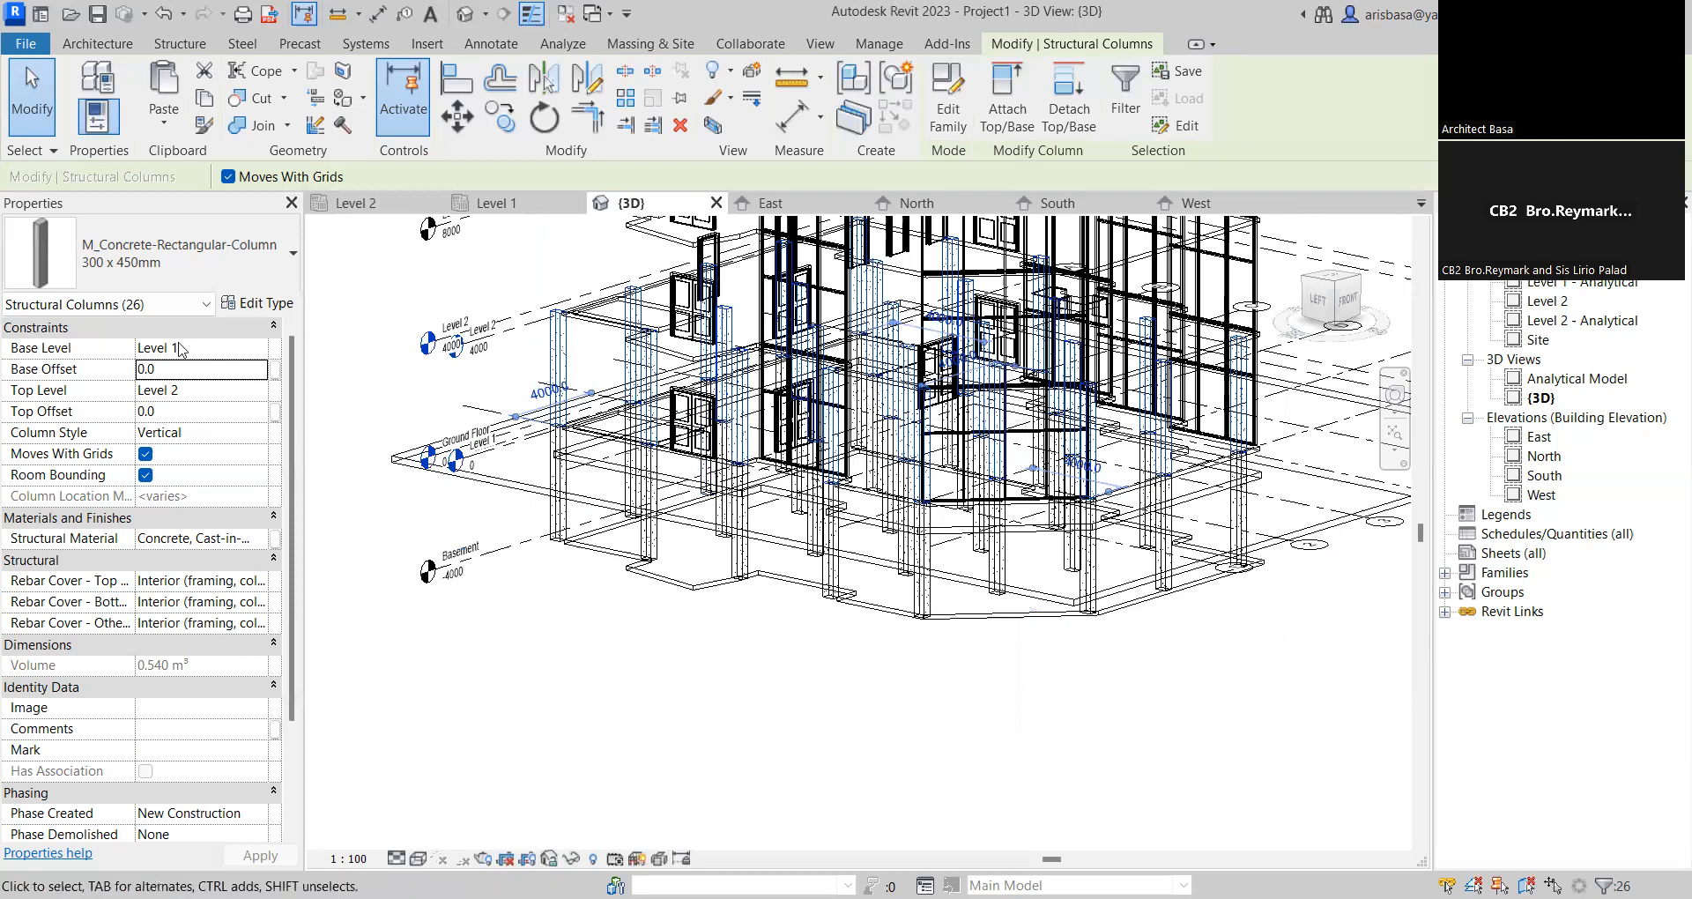
Duplicate the pasted columns' 300 x 450mm type as a new type named 300 x 300mm
click(212, 286)
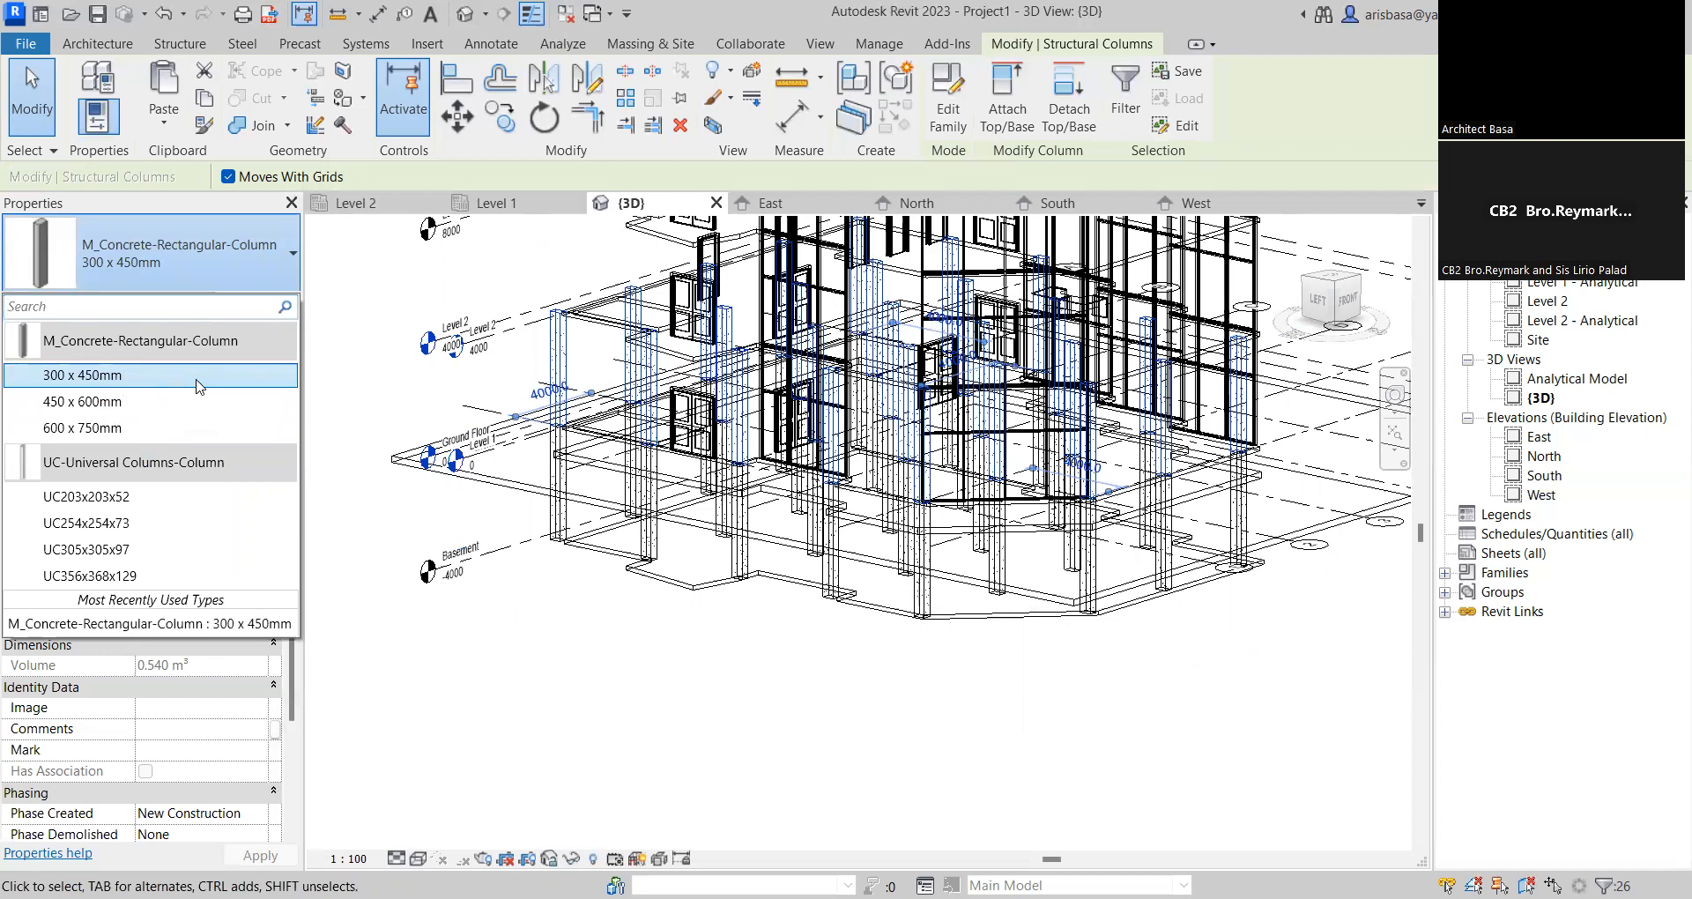
click(251, 333)
click(269, 304)
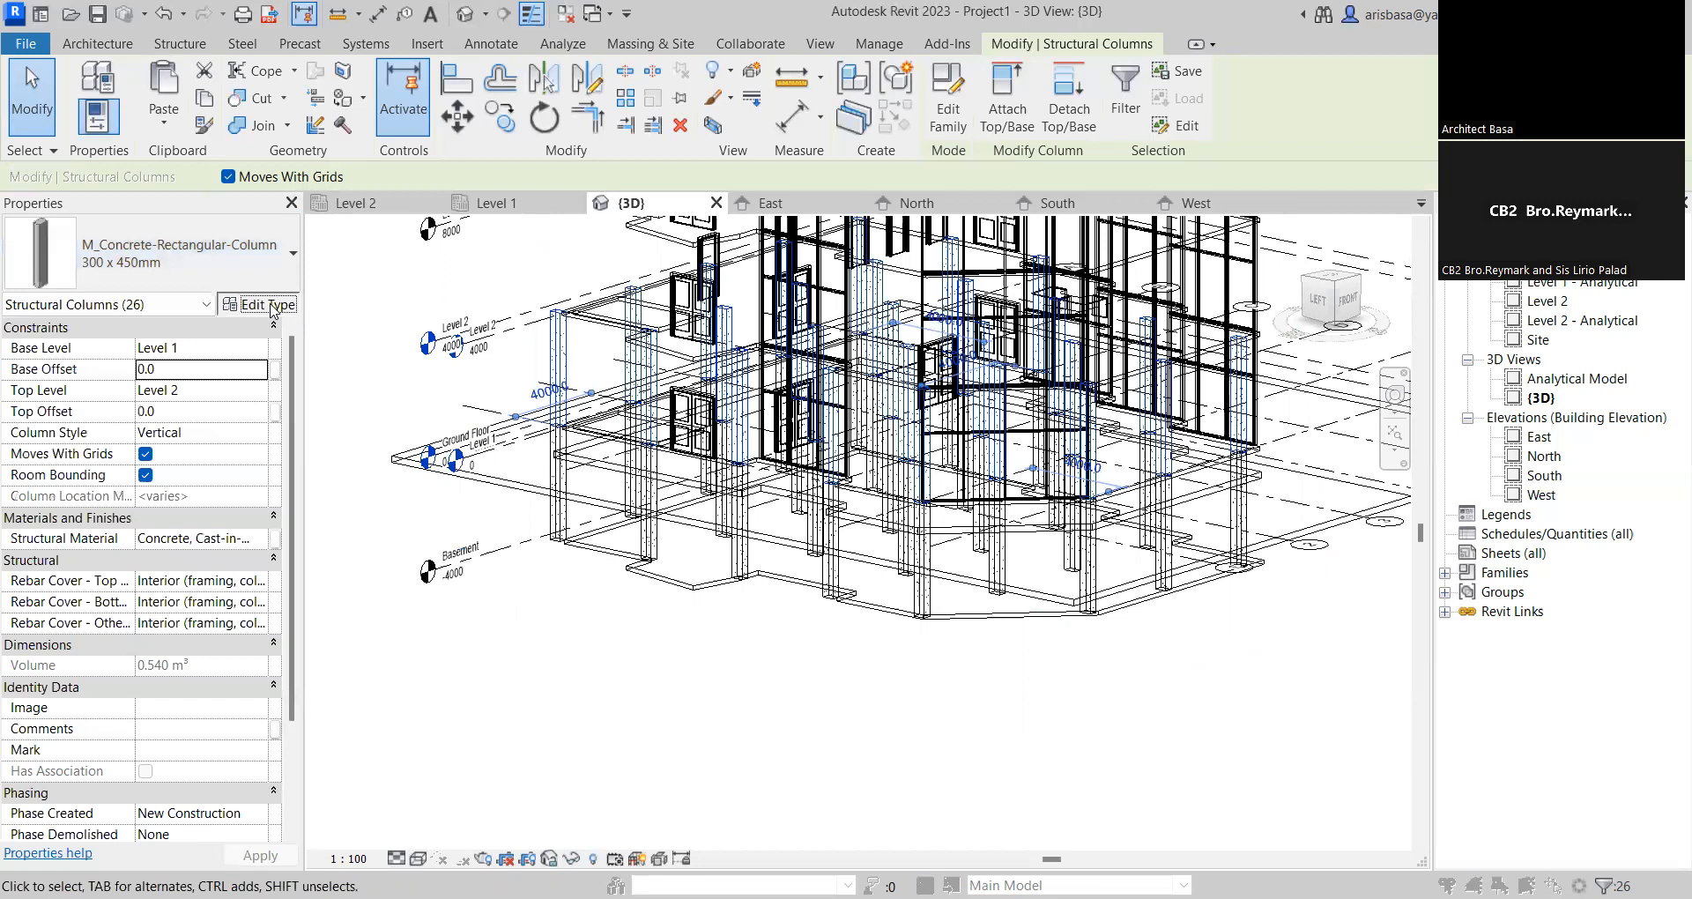
click(522, 148)
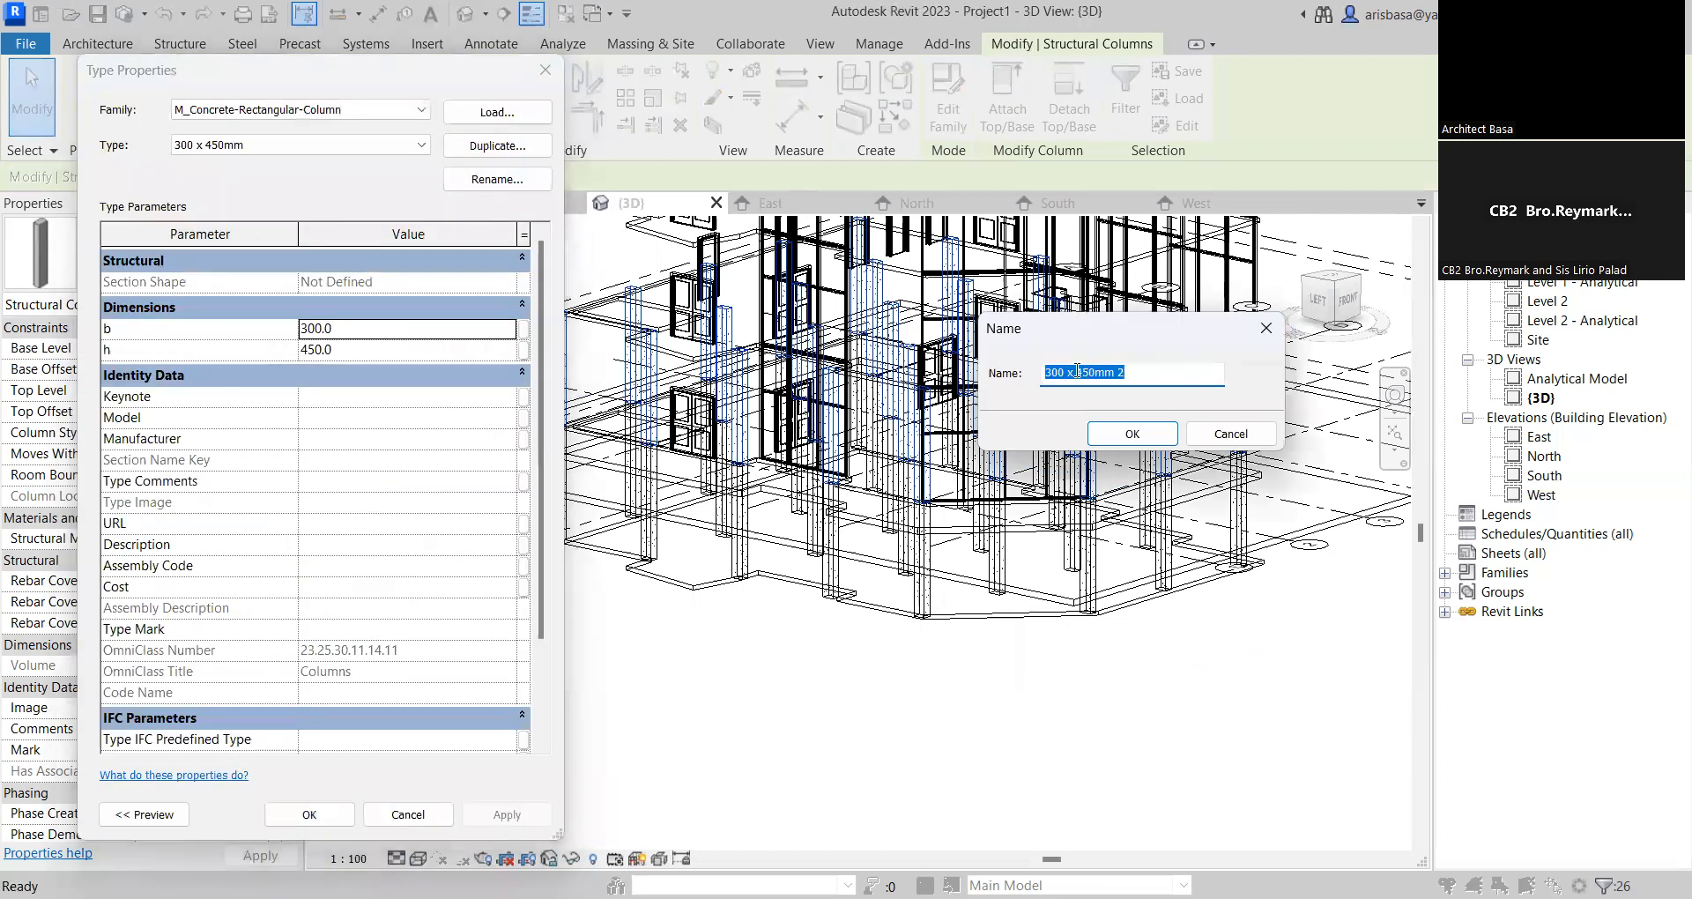
drag(1076, 372, 1084, 372)
text(0)
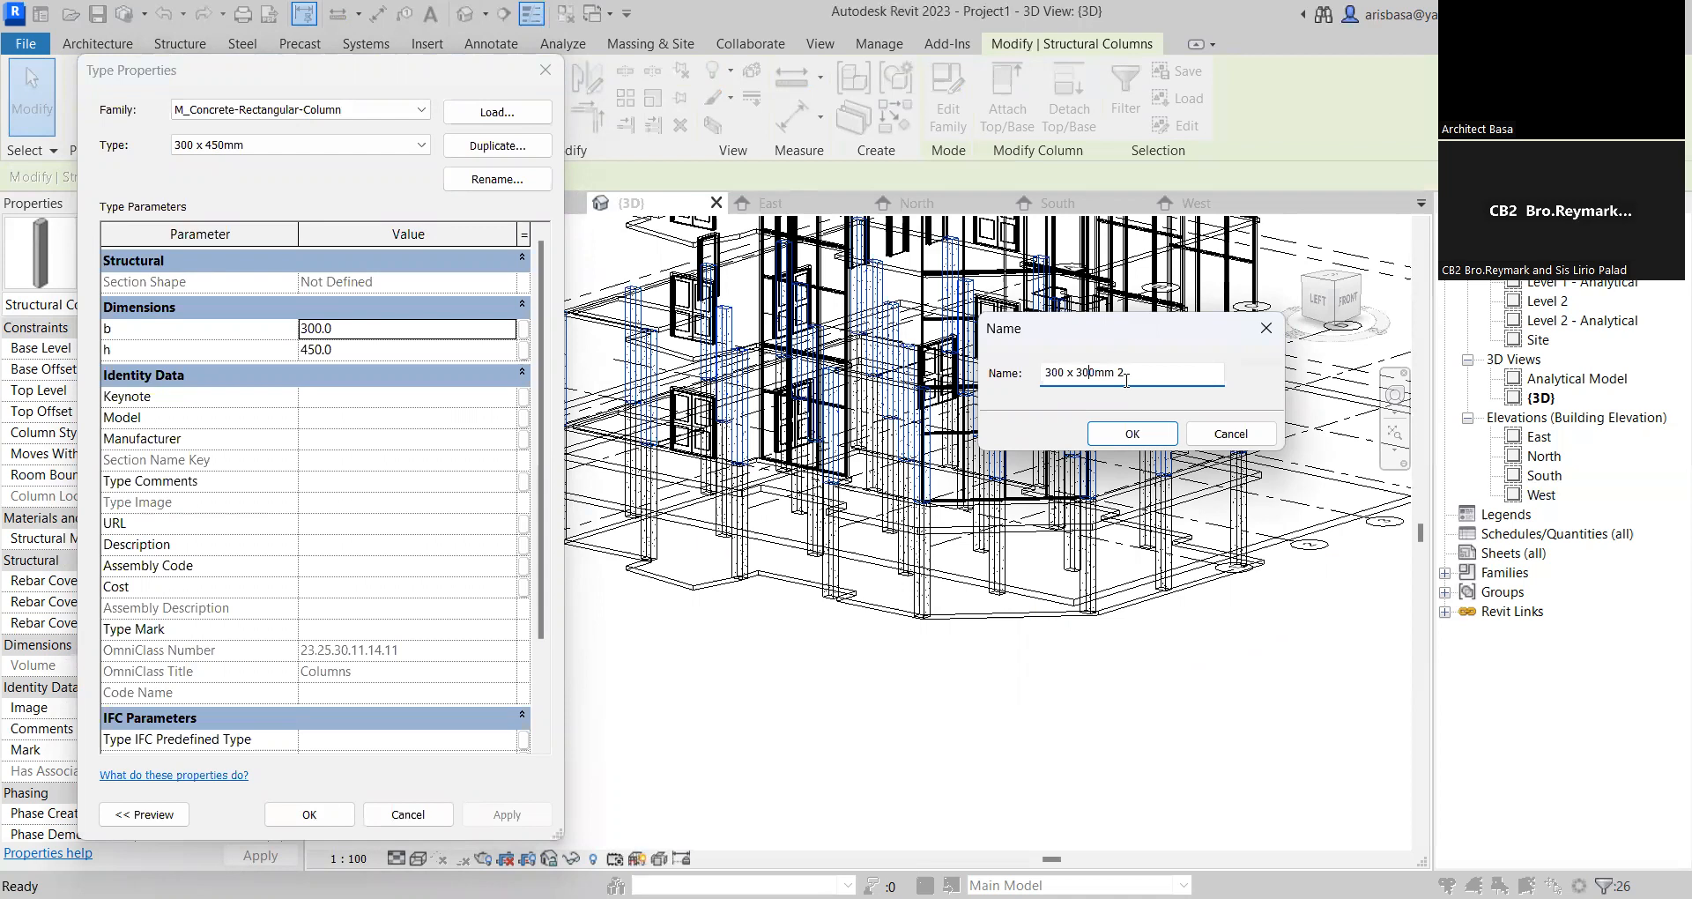
click(1129, 431)
Set the new column type's h dimension to 300 and apply the type changes
click(354, 349)
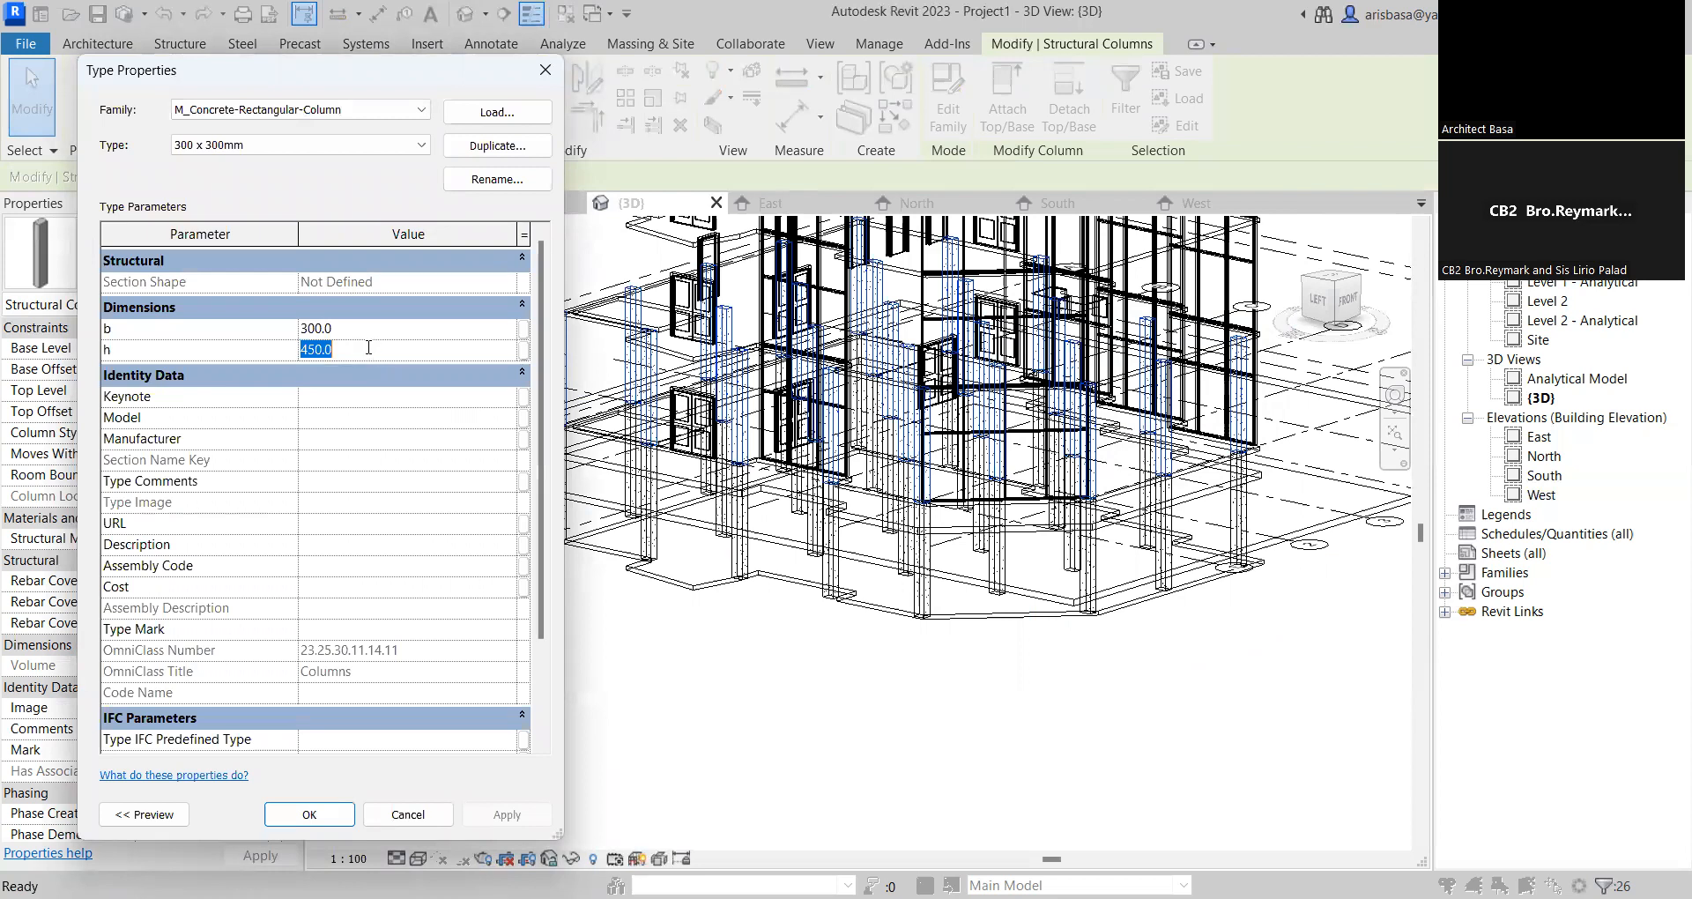
text(300)
click(507, 814)
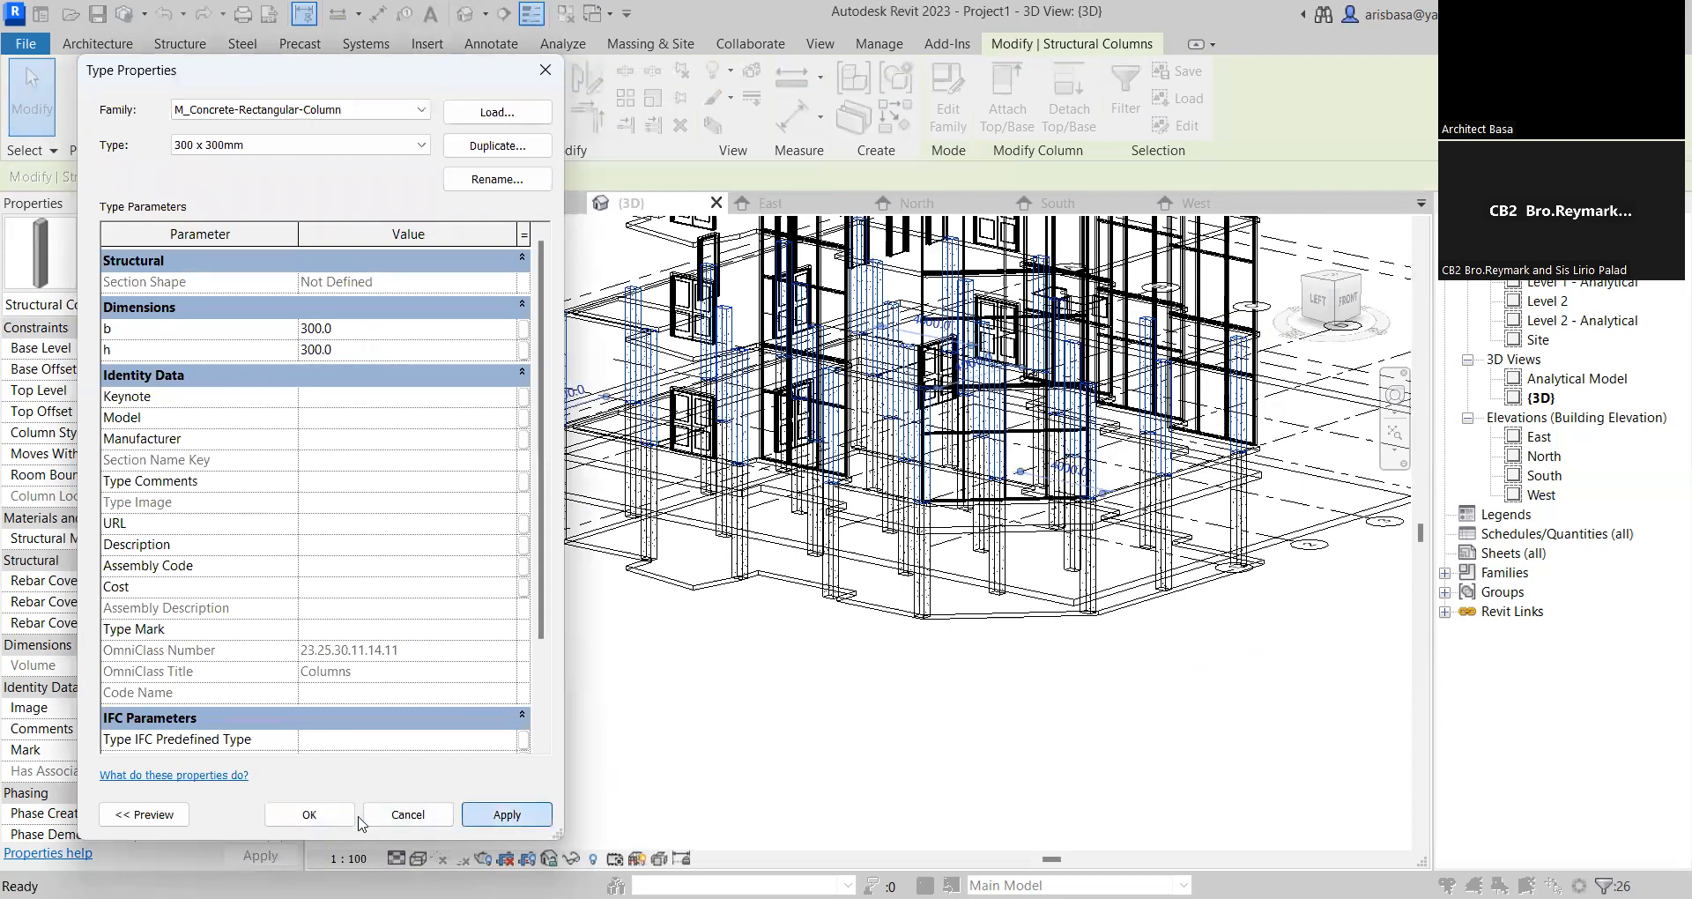
click(308, 814)
Set the 3D view's visual style to Shaded, inspect where the resized columns meet the basement columns, and clear the selection
scroll(776, 446, up, 3)
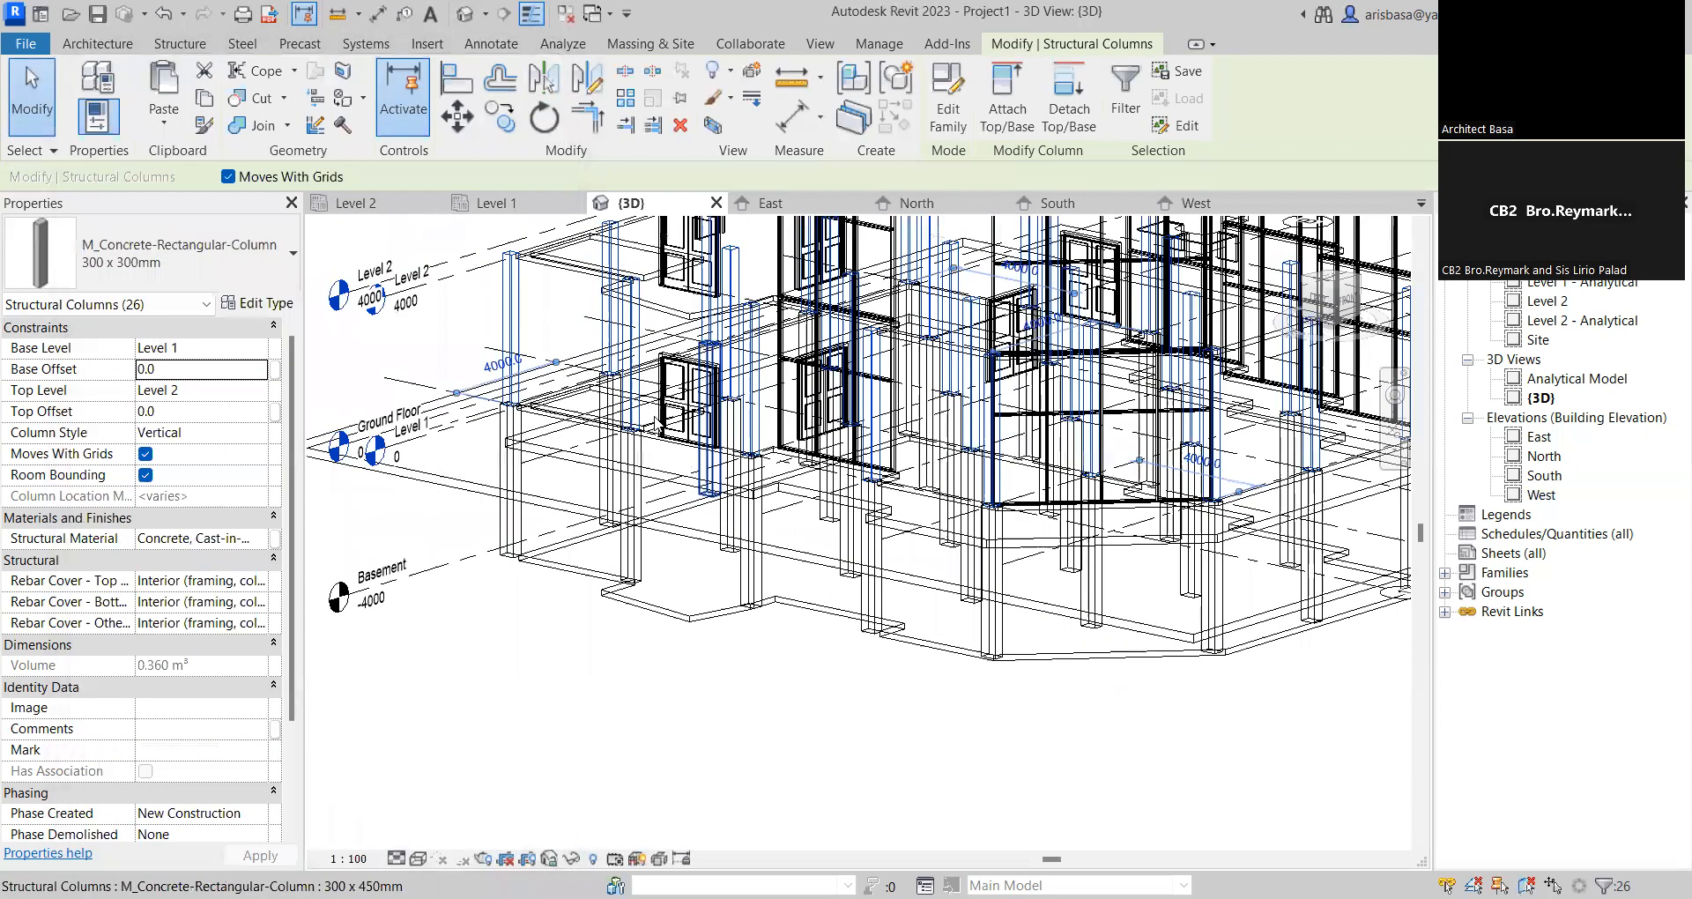
scroll(776, 445, up, 3)
middle_drag(794, 440, 943, 476)
scroll(942, 476, up, 2)
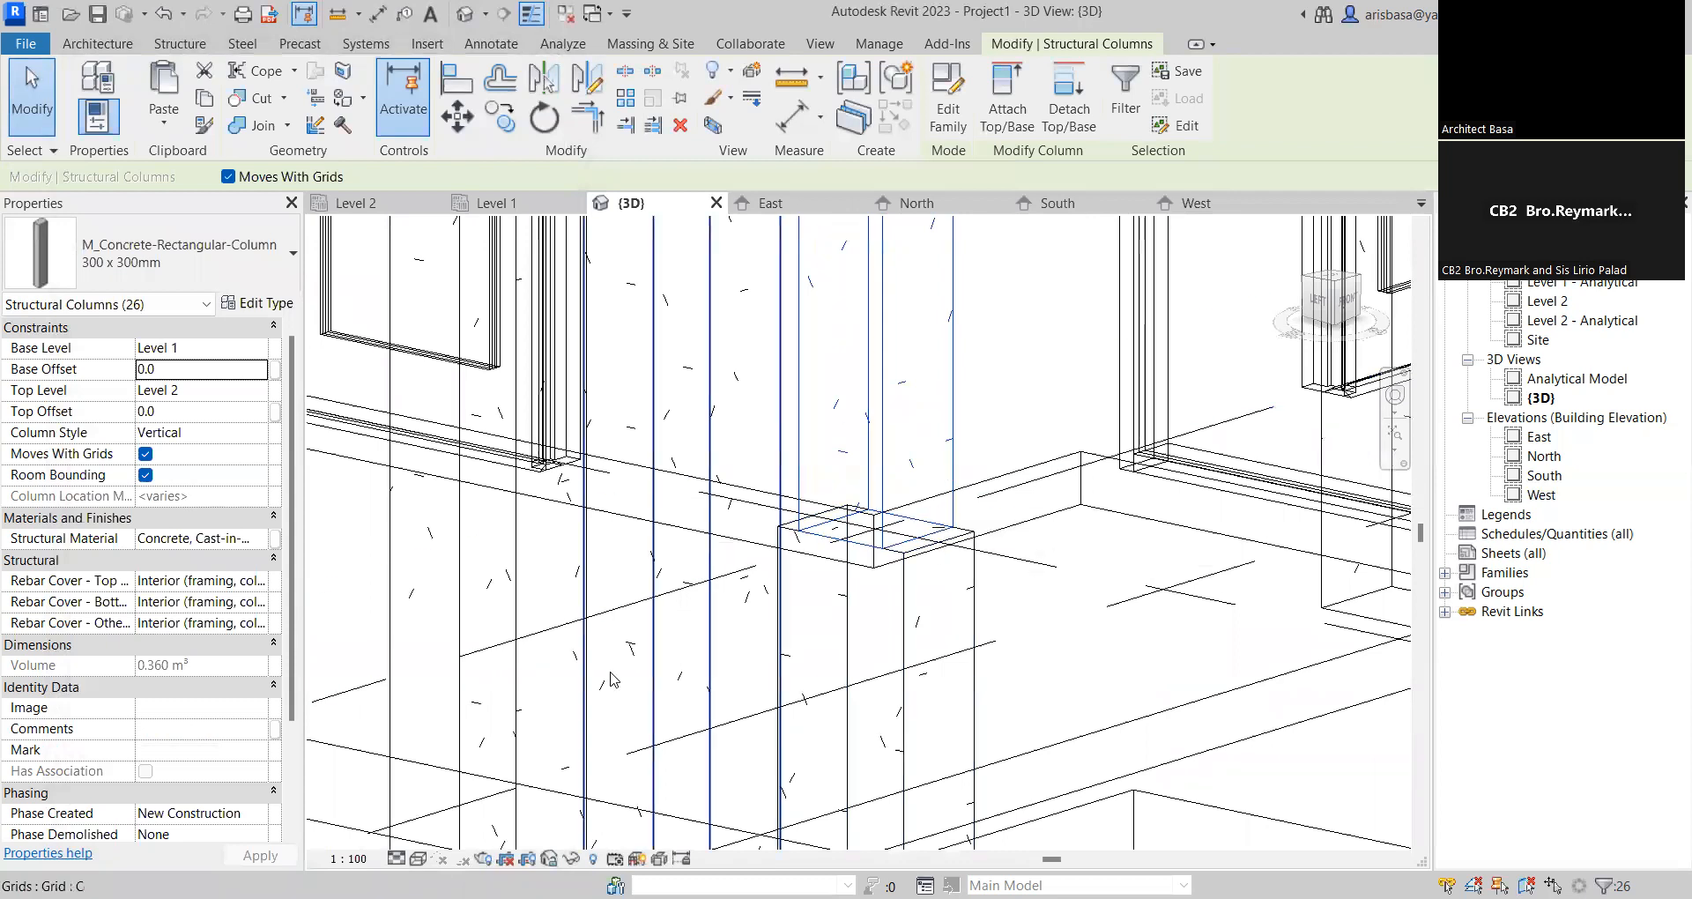
click(413, 859)
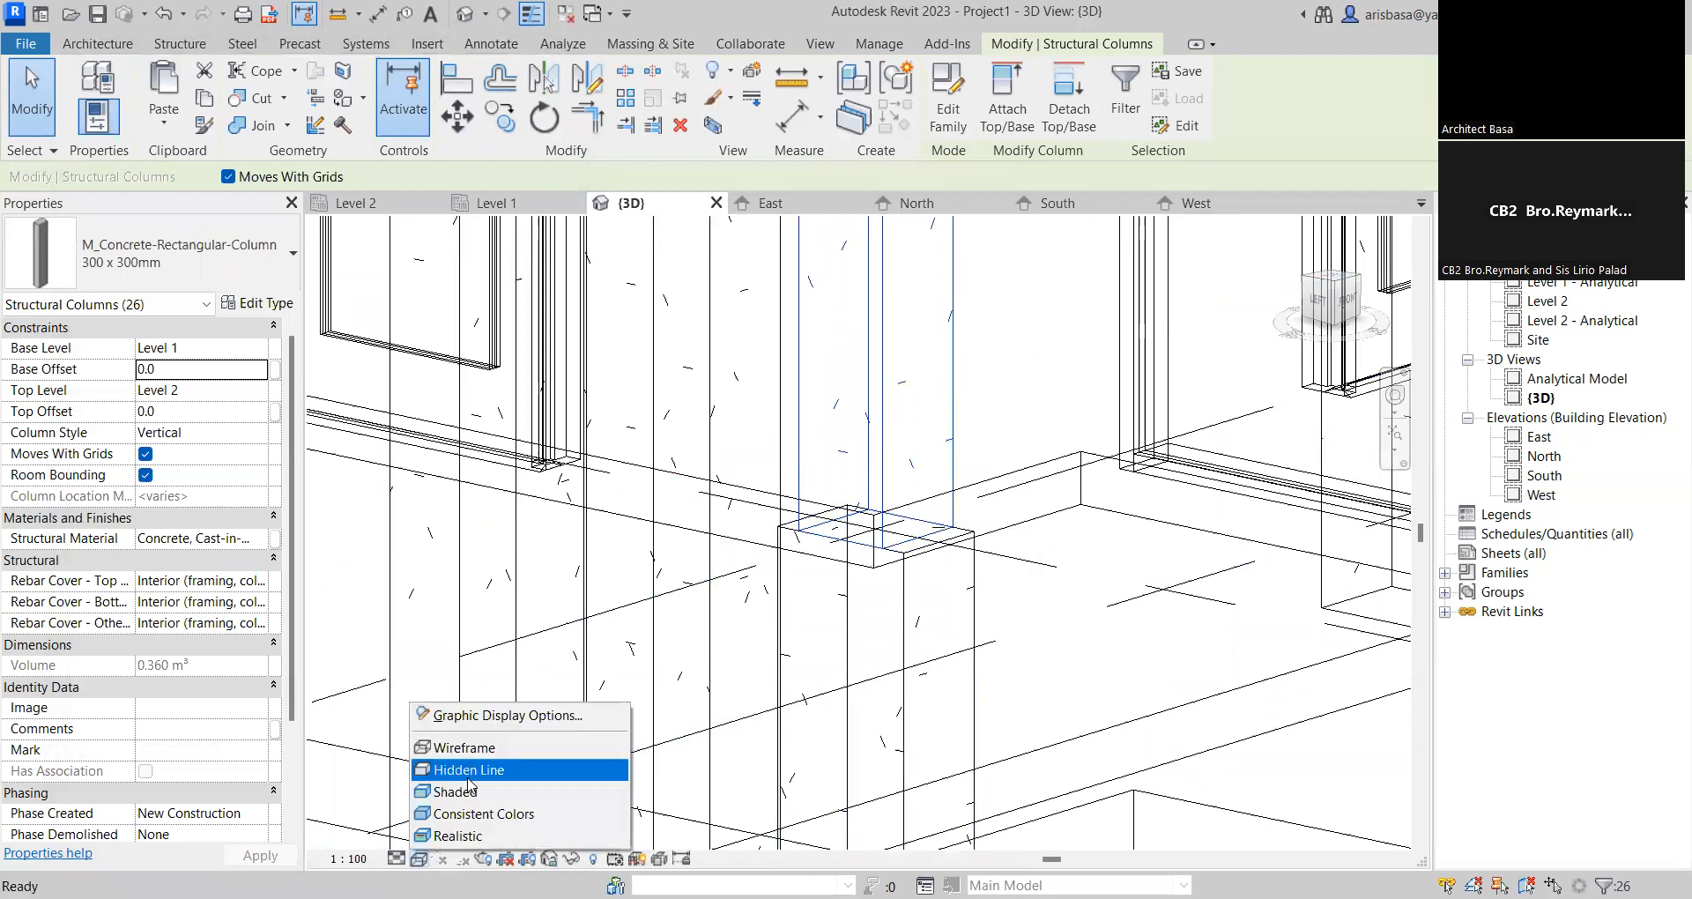
click(468, 796)
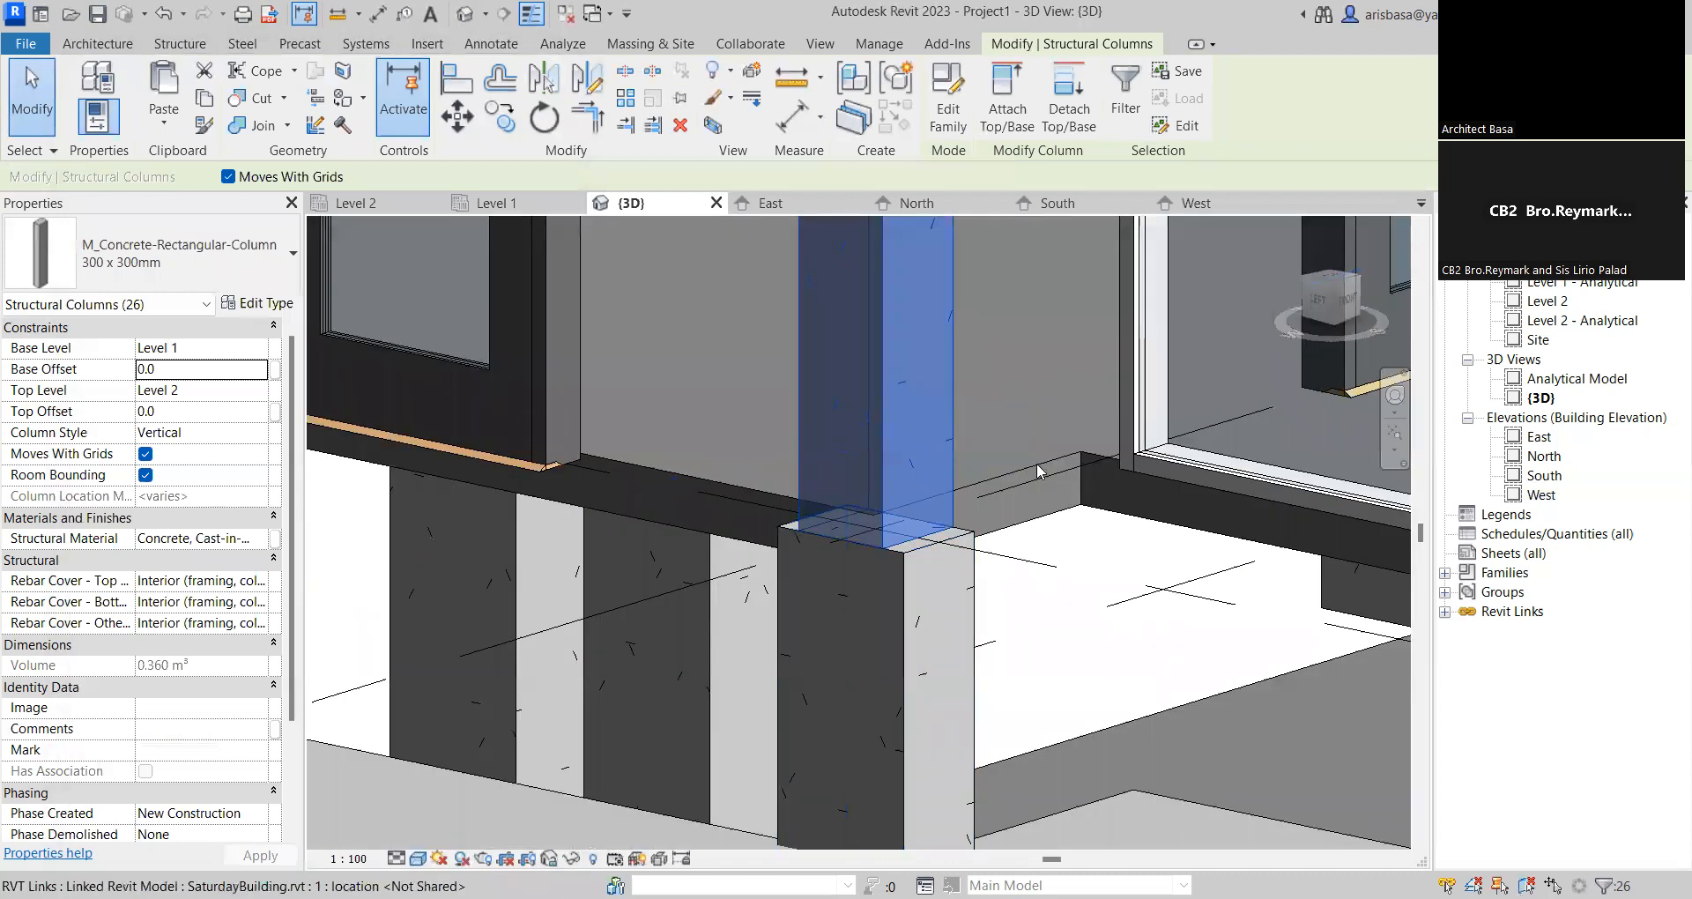
scroll(1011, 516, down, 5)
mouse_move(1014, 522)
middle_down()
mouse_move(1013, 585)
mouse_move(985, 590)
mouse_move(911, 671)
mouse_move(893, 628)
mouse_move(850, 629)
mouse_move(847, 606)
mouse_move(900, 541)
middle_up()
key(Escape)
scroll(1011, 564, down, 3)
scroll(936, 596, down, 3)
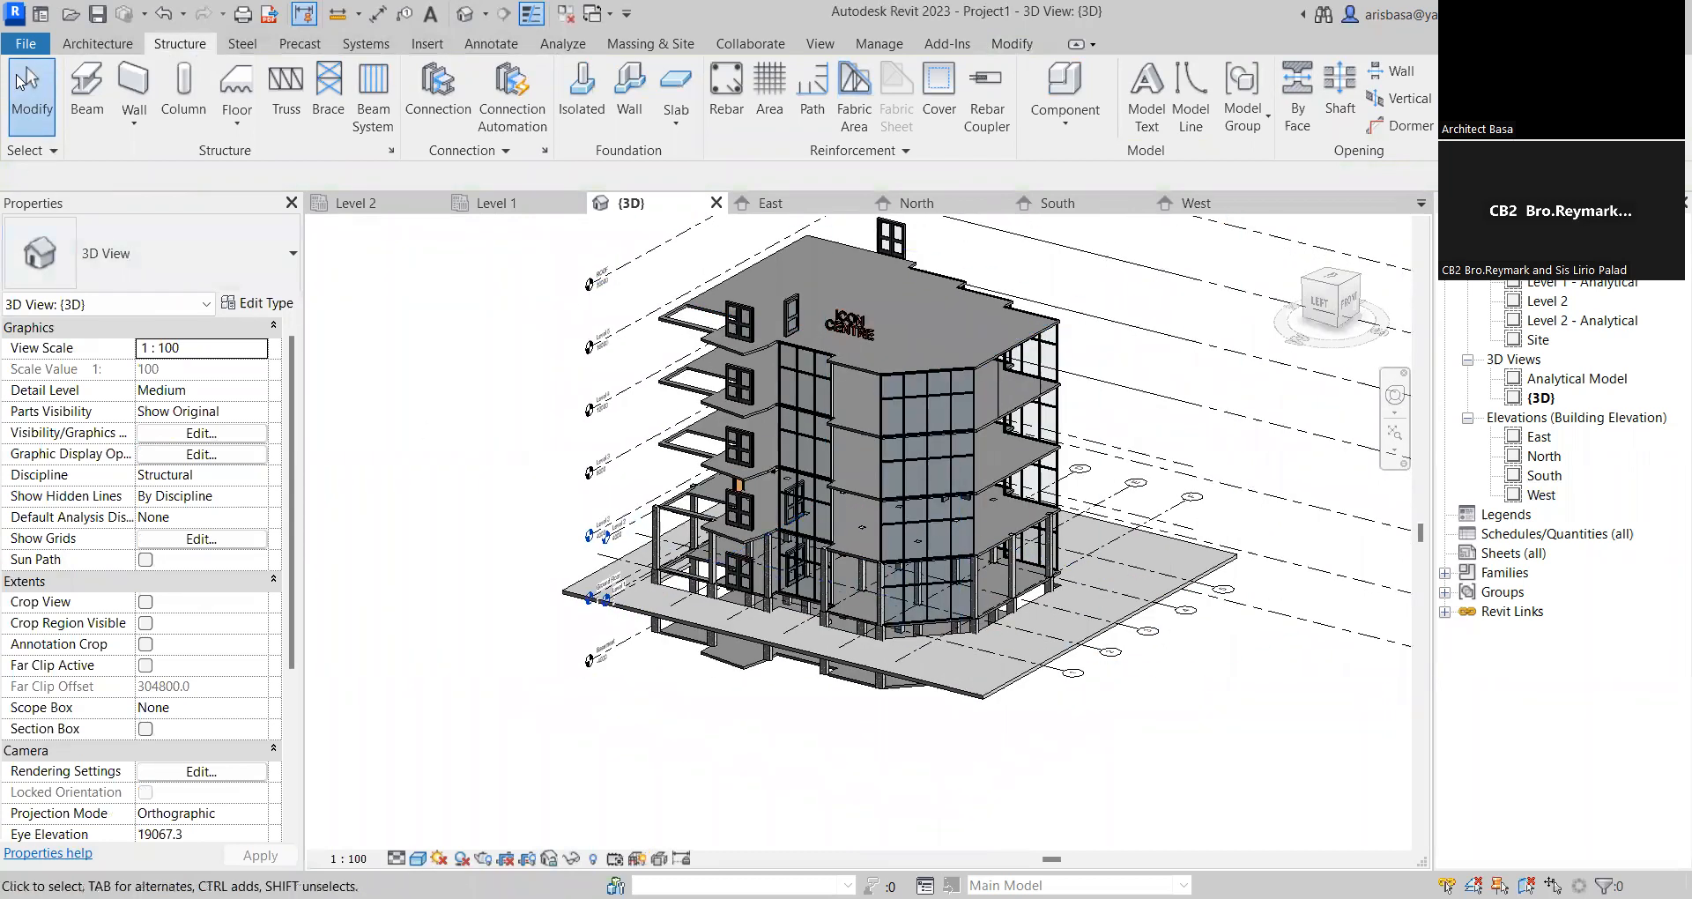
Save the project as Saturday_Structures_2 in the INFOCUS 2023 folder
click(25, 43)
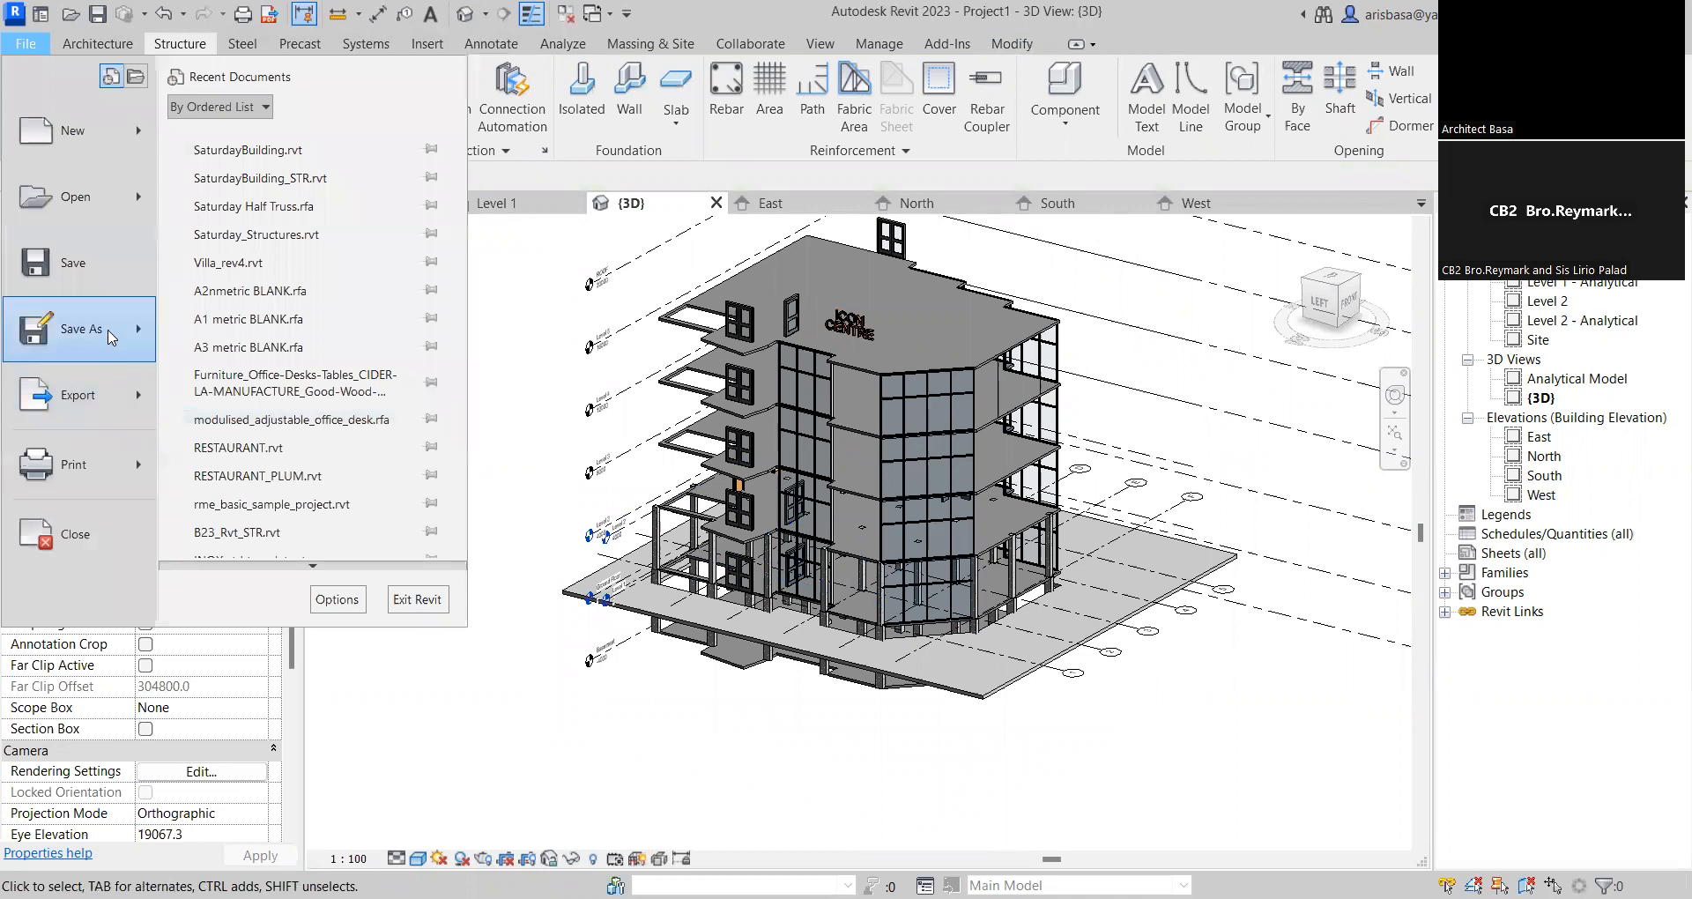
mouse_move(105, 332)
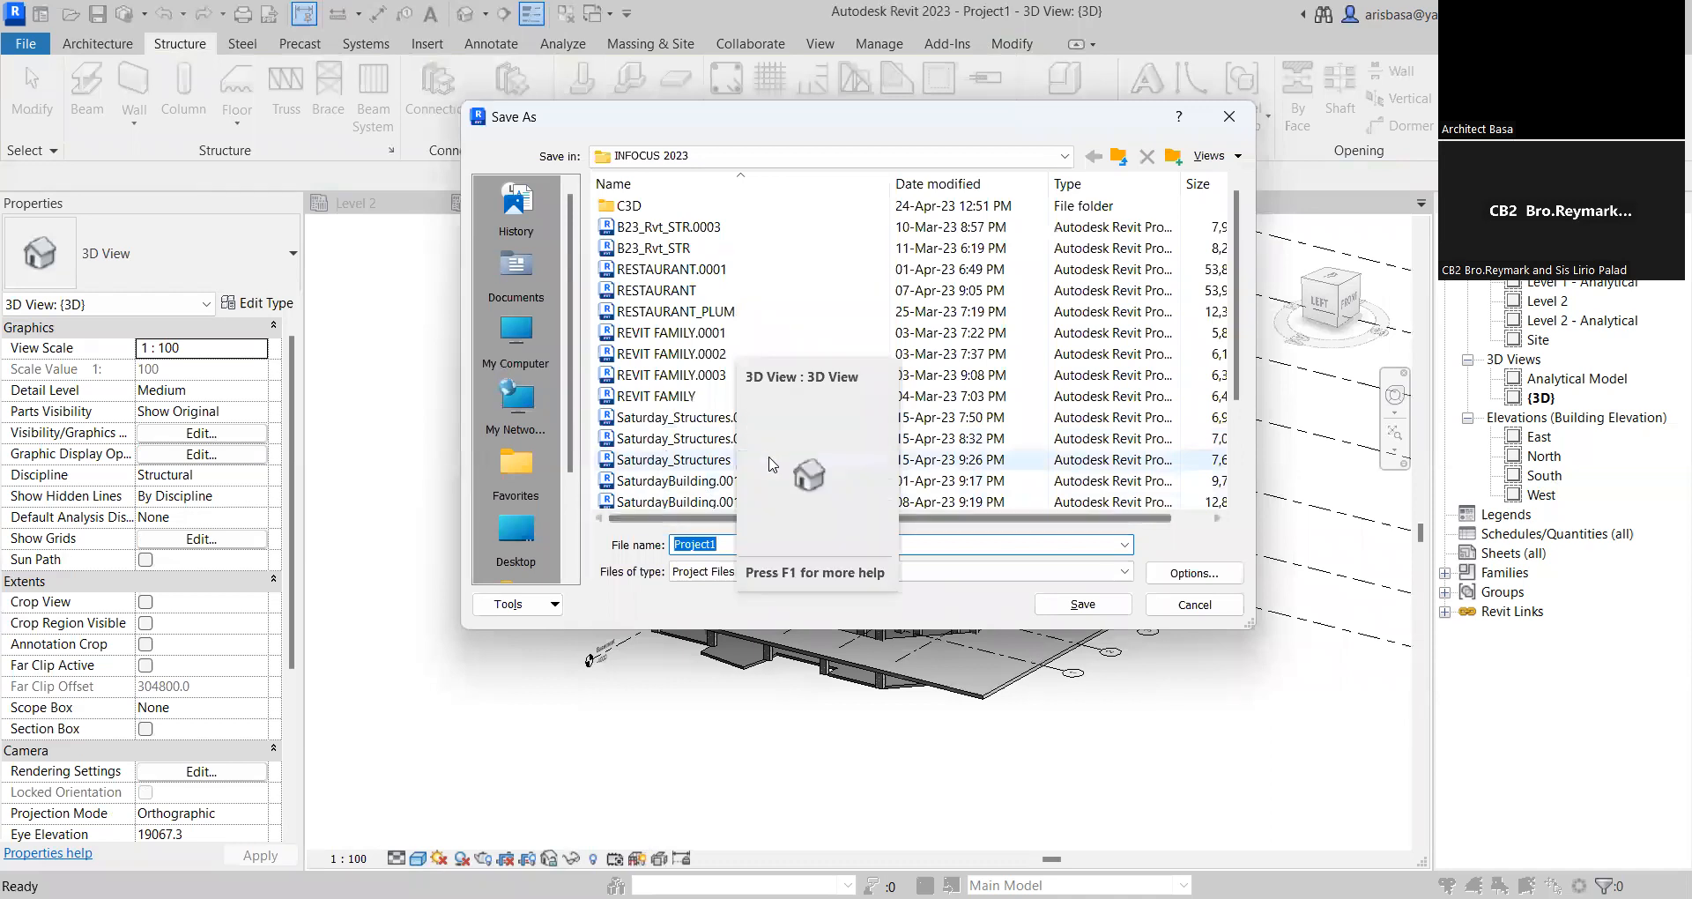
click(670, 438)
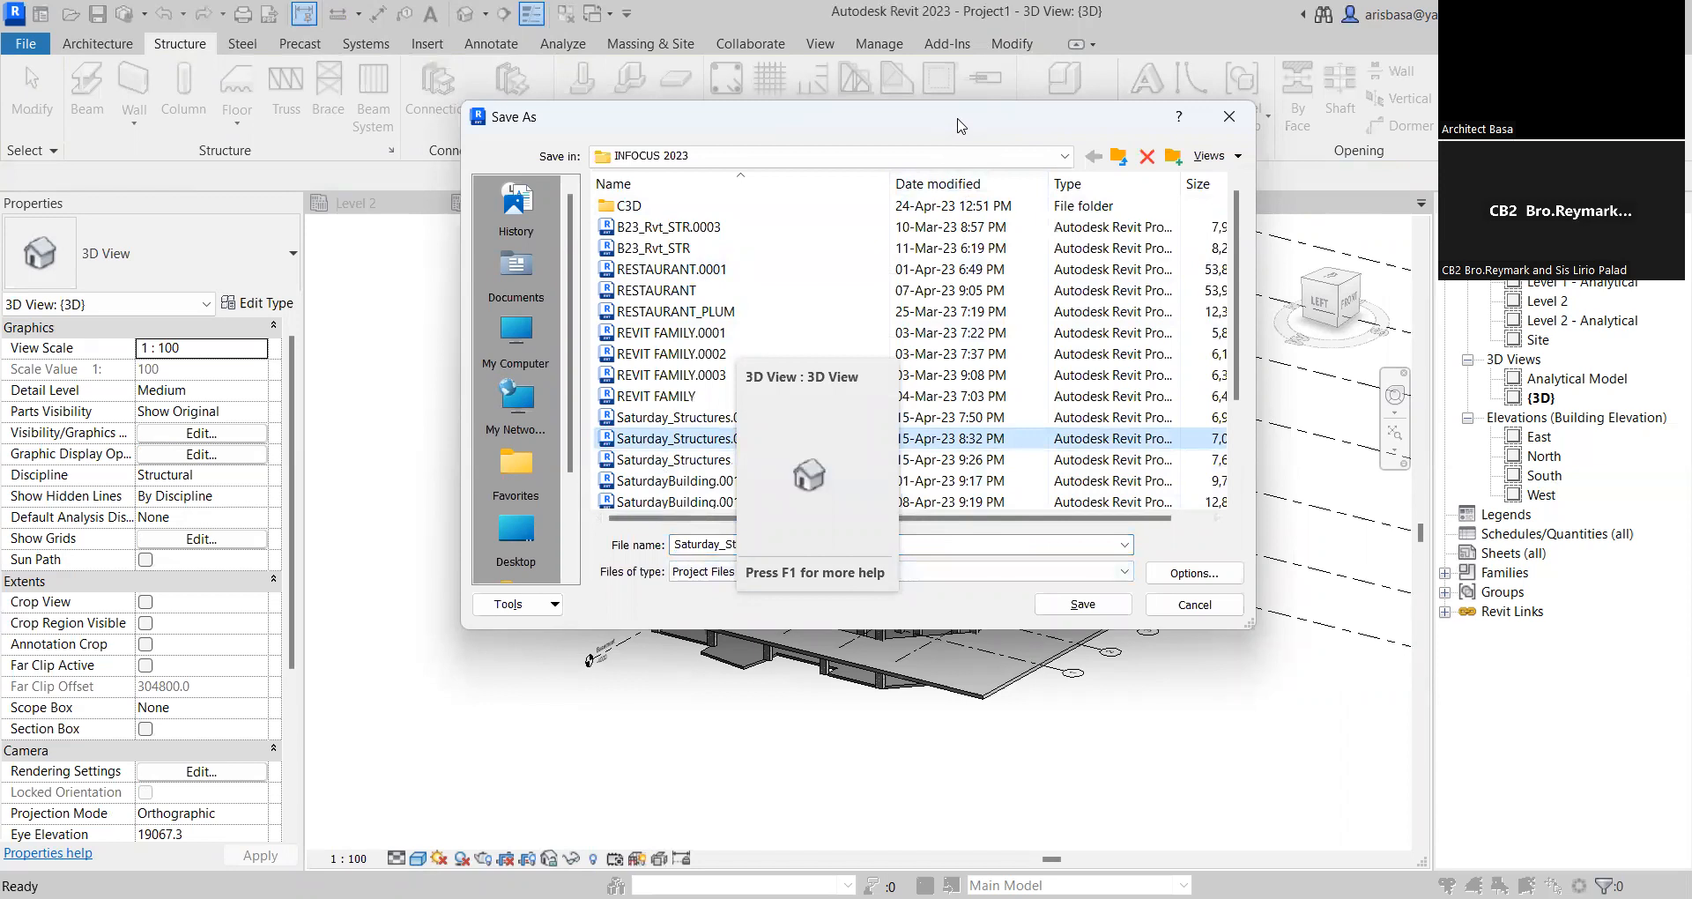
drag(960, 125, 1301, 158)
double_click(1146, 576)
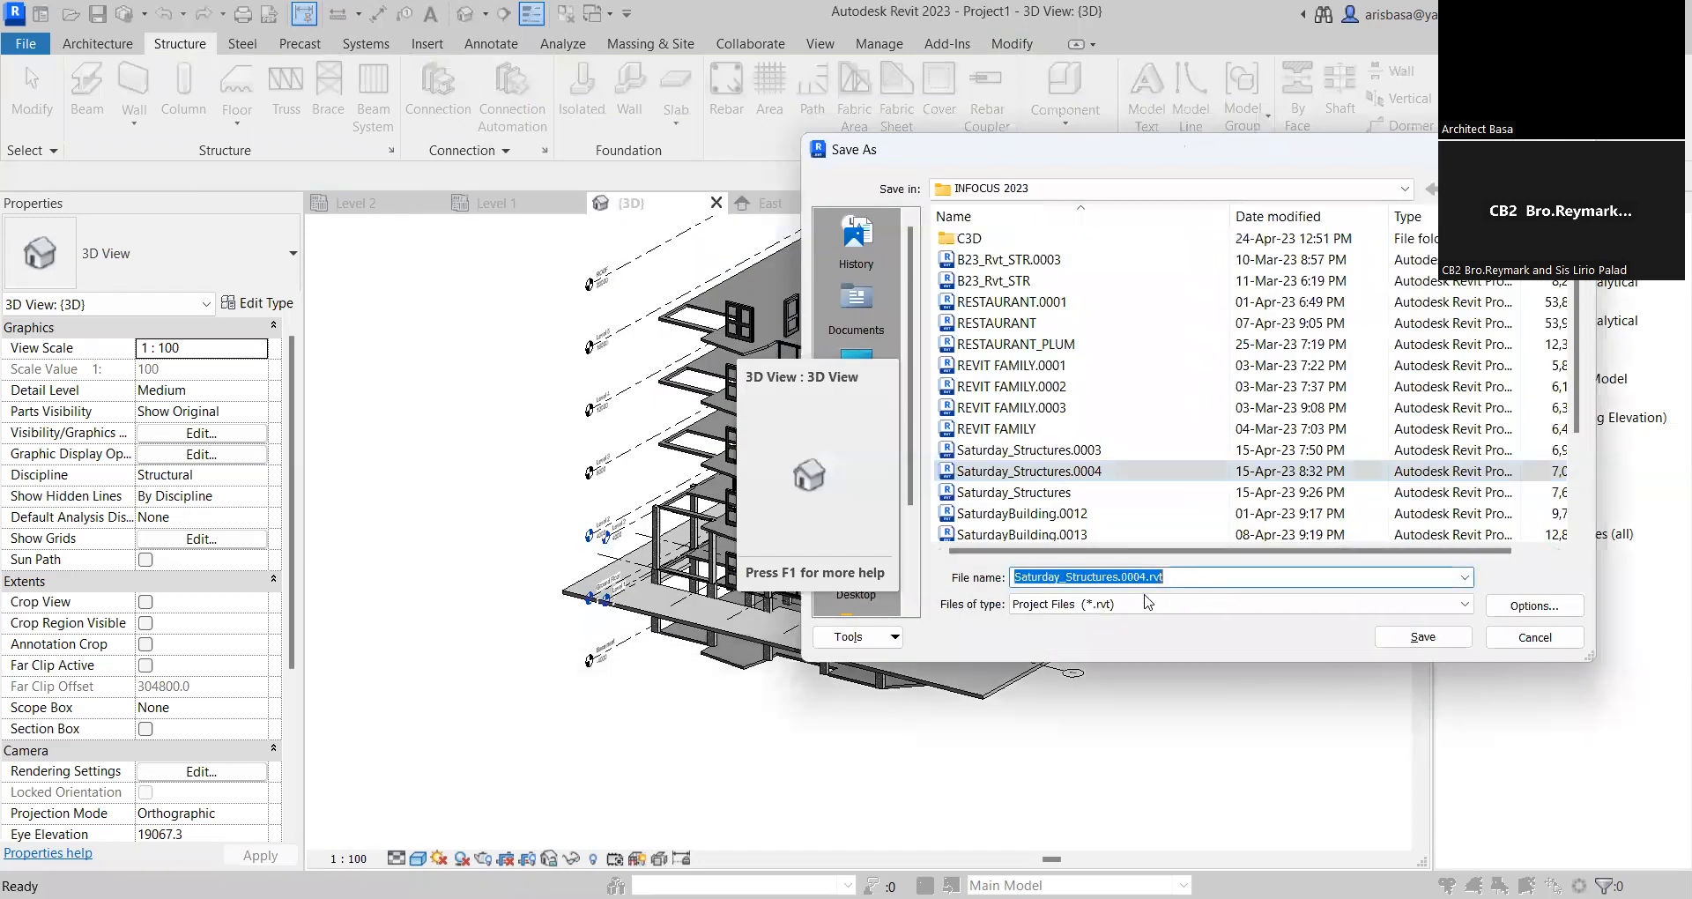
click(1199, 577)
key(BackSpace)
key(BackSpace)
key(BackSpace)
key(BackSpace)
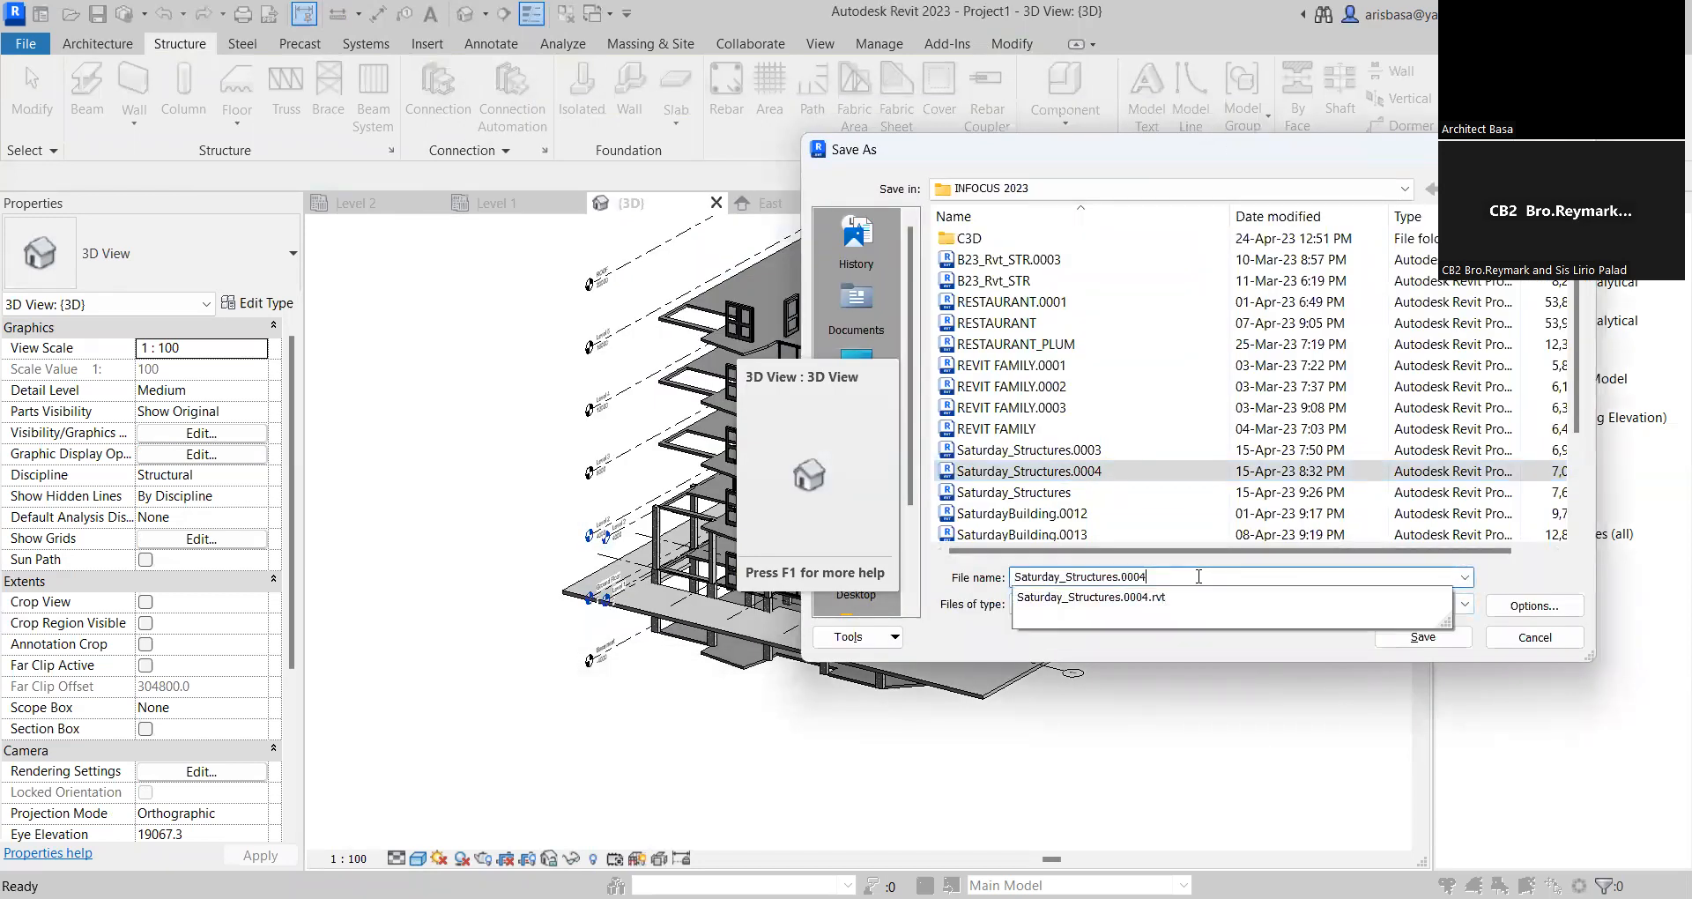
key(BackSpace)
key(BackSpace)
key(BackSpace)
key(BackSpace)
key(BackSpace)
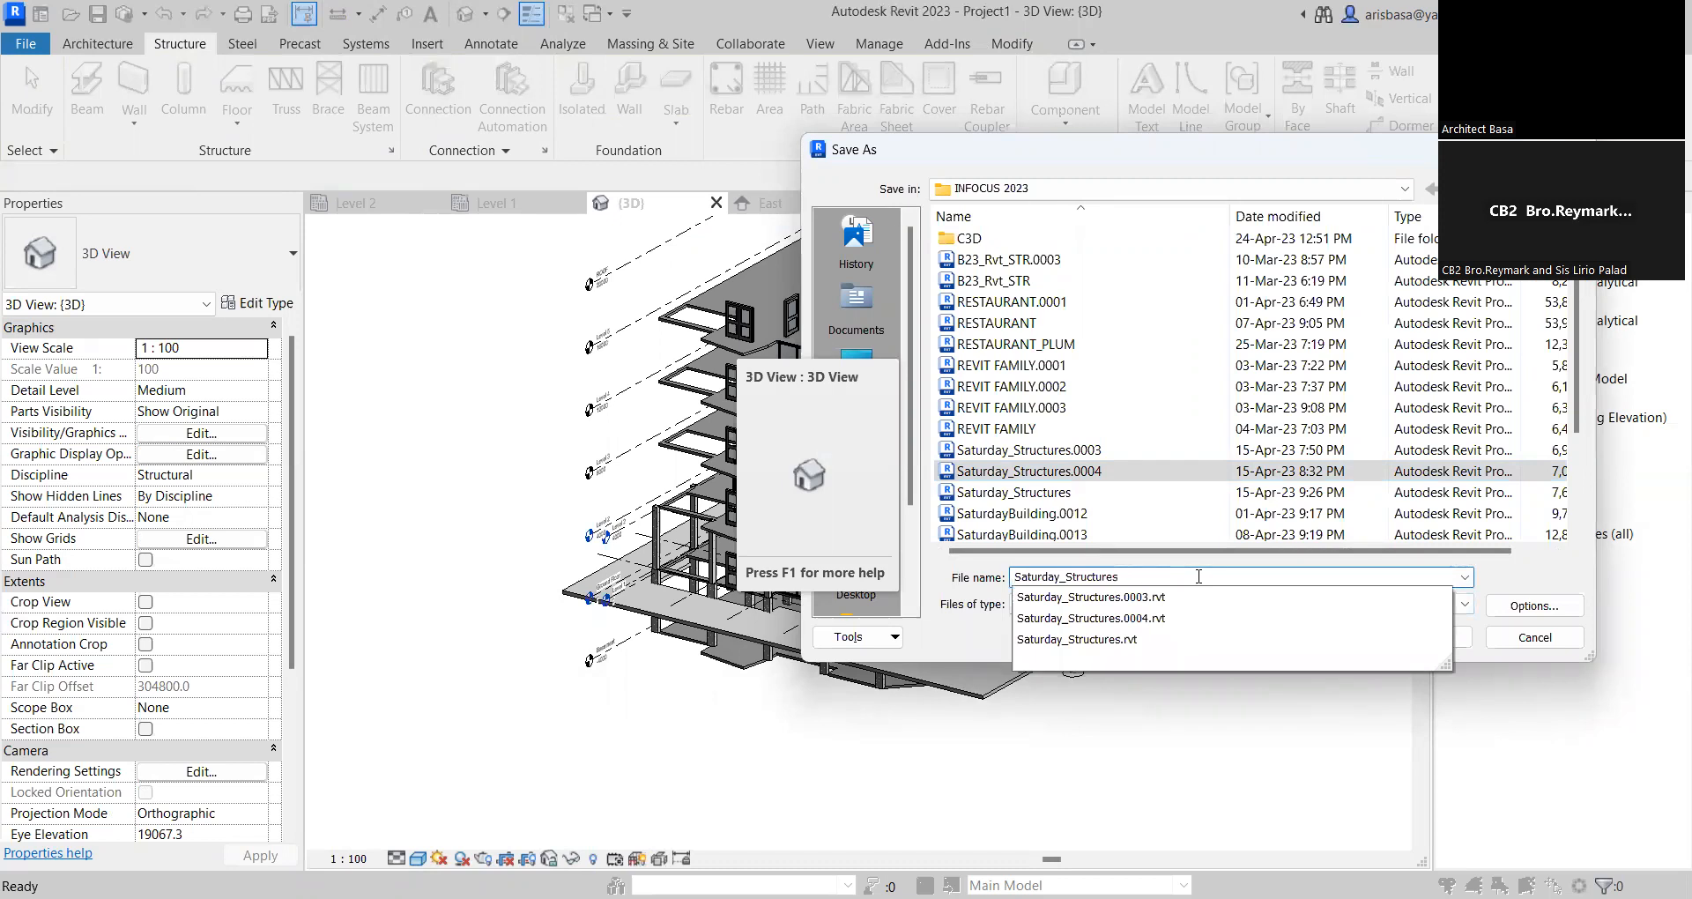
text(_2)
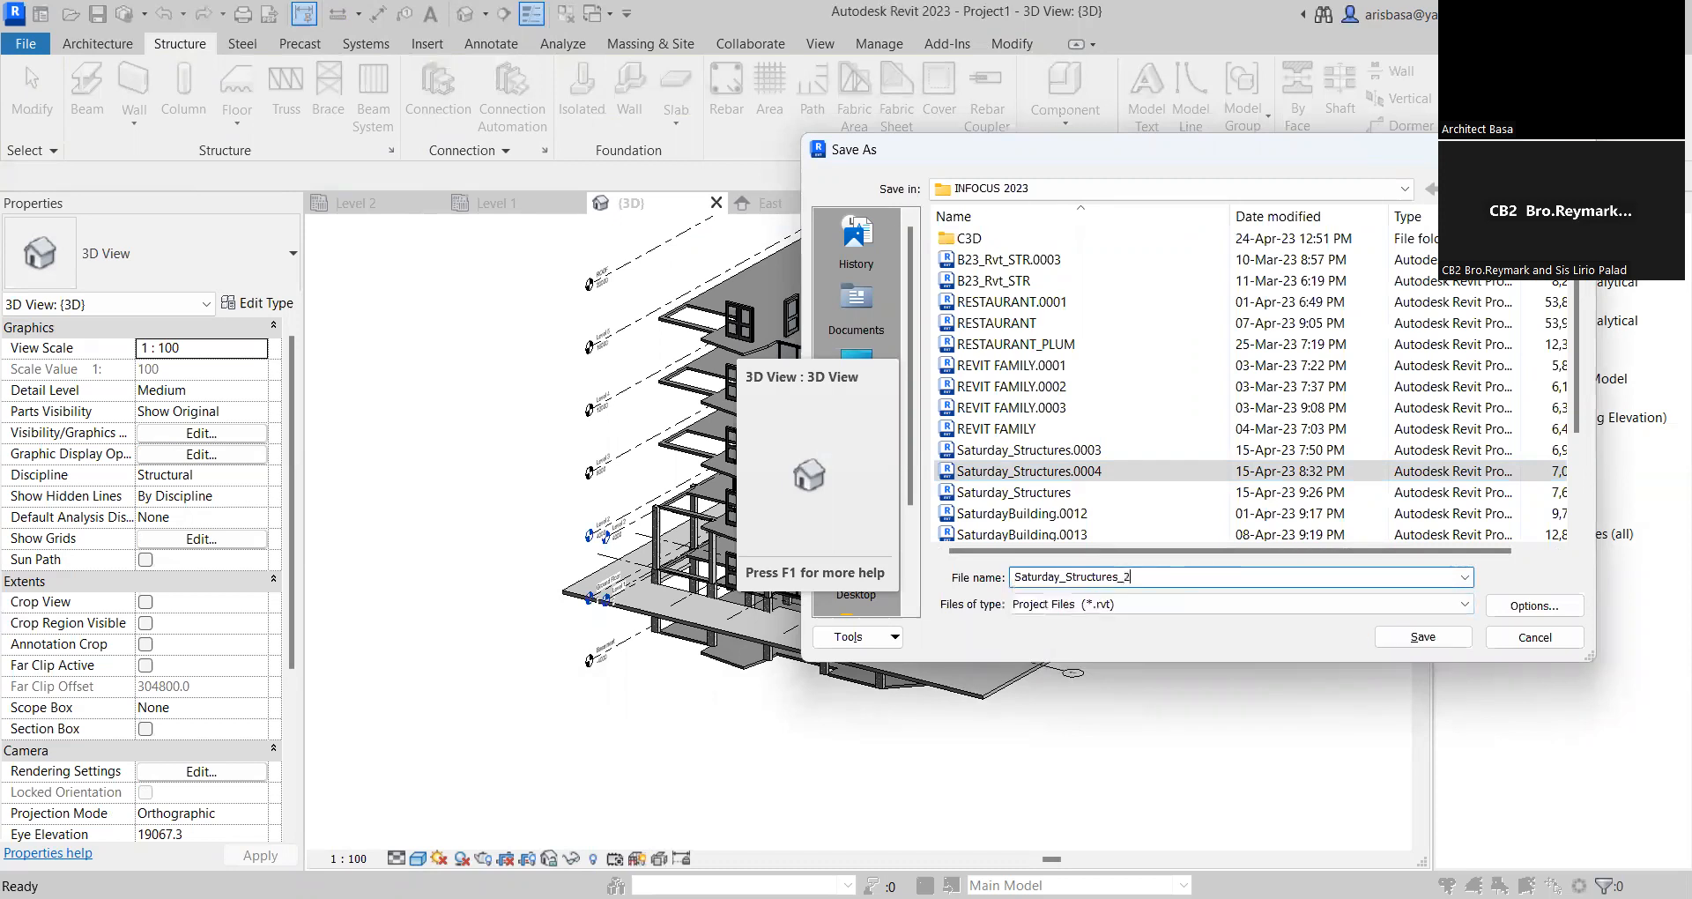
click(1435, 640)
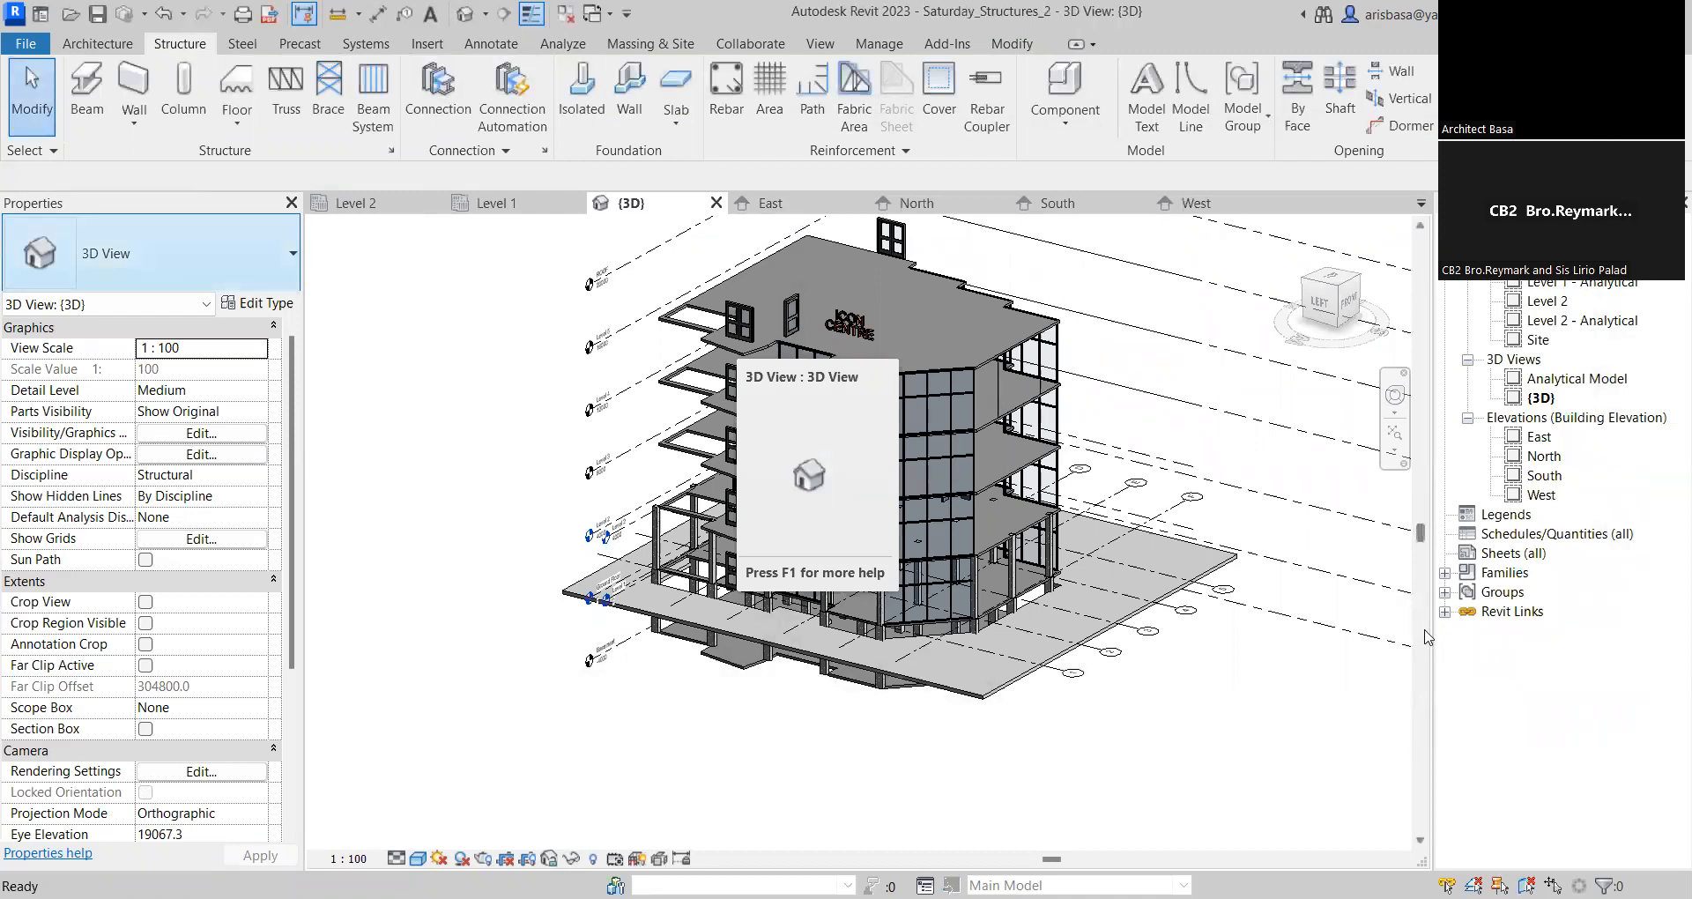
Close the 3D view of the structural project and open the recent SaturdayBuilding model
click(715, 203)
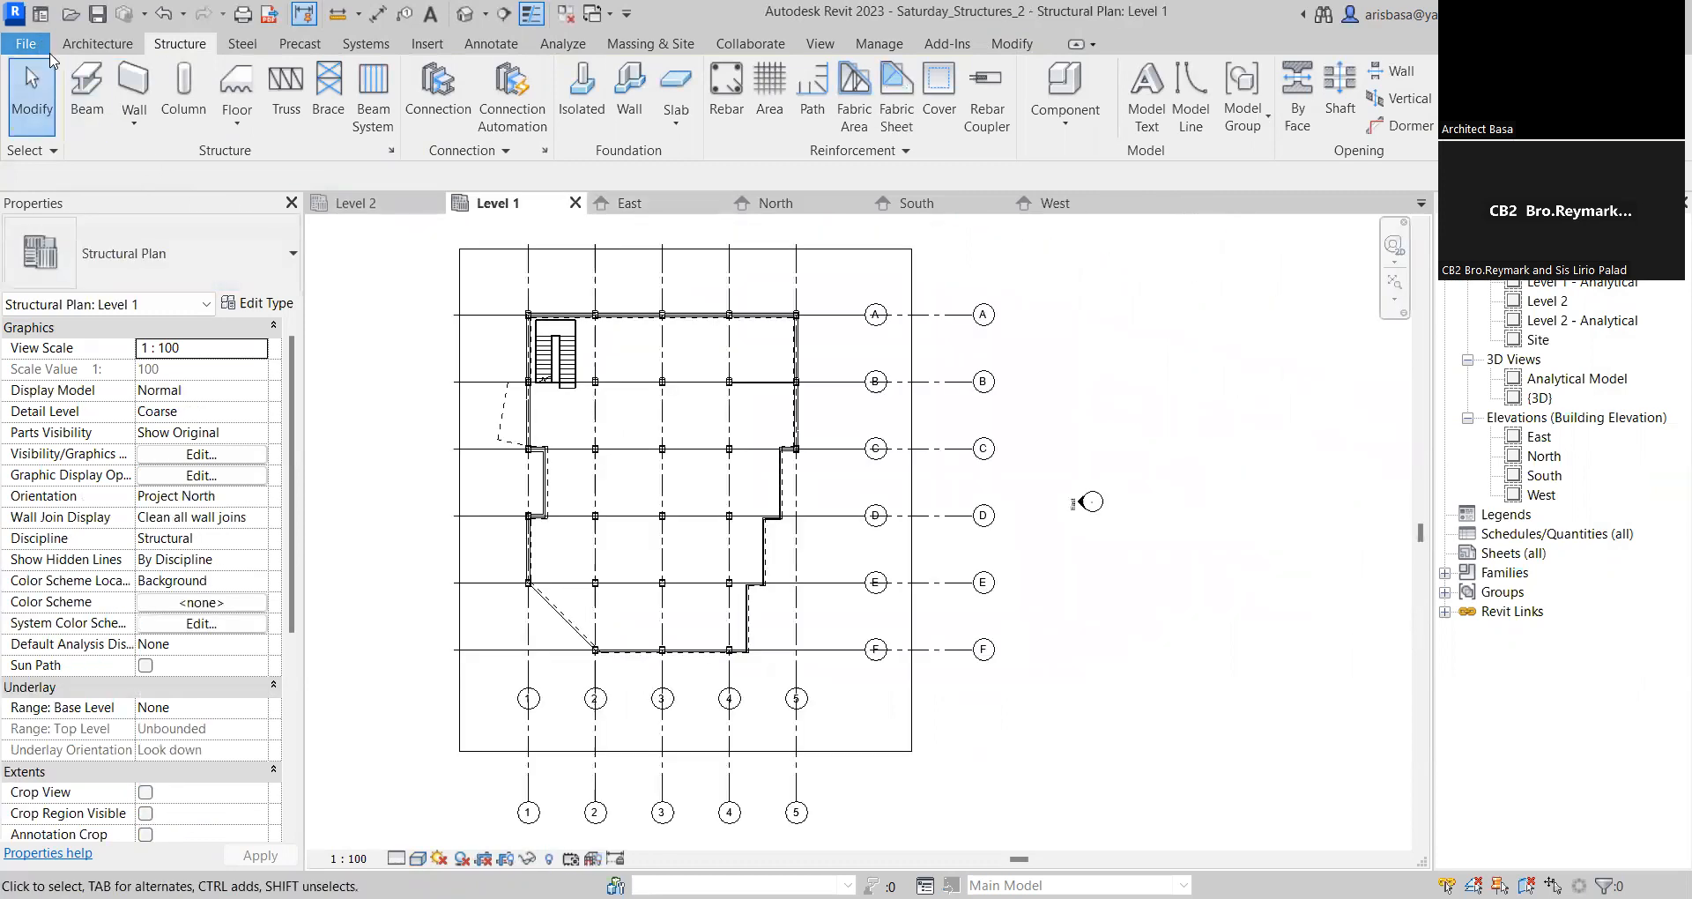
click(48, 51)
click(97, 552)
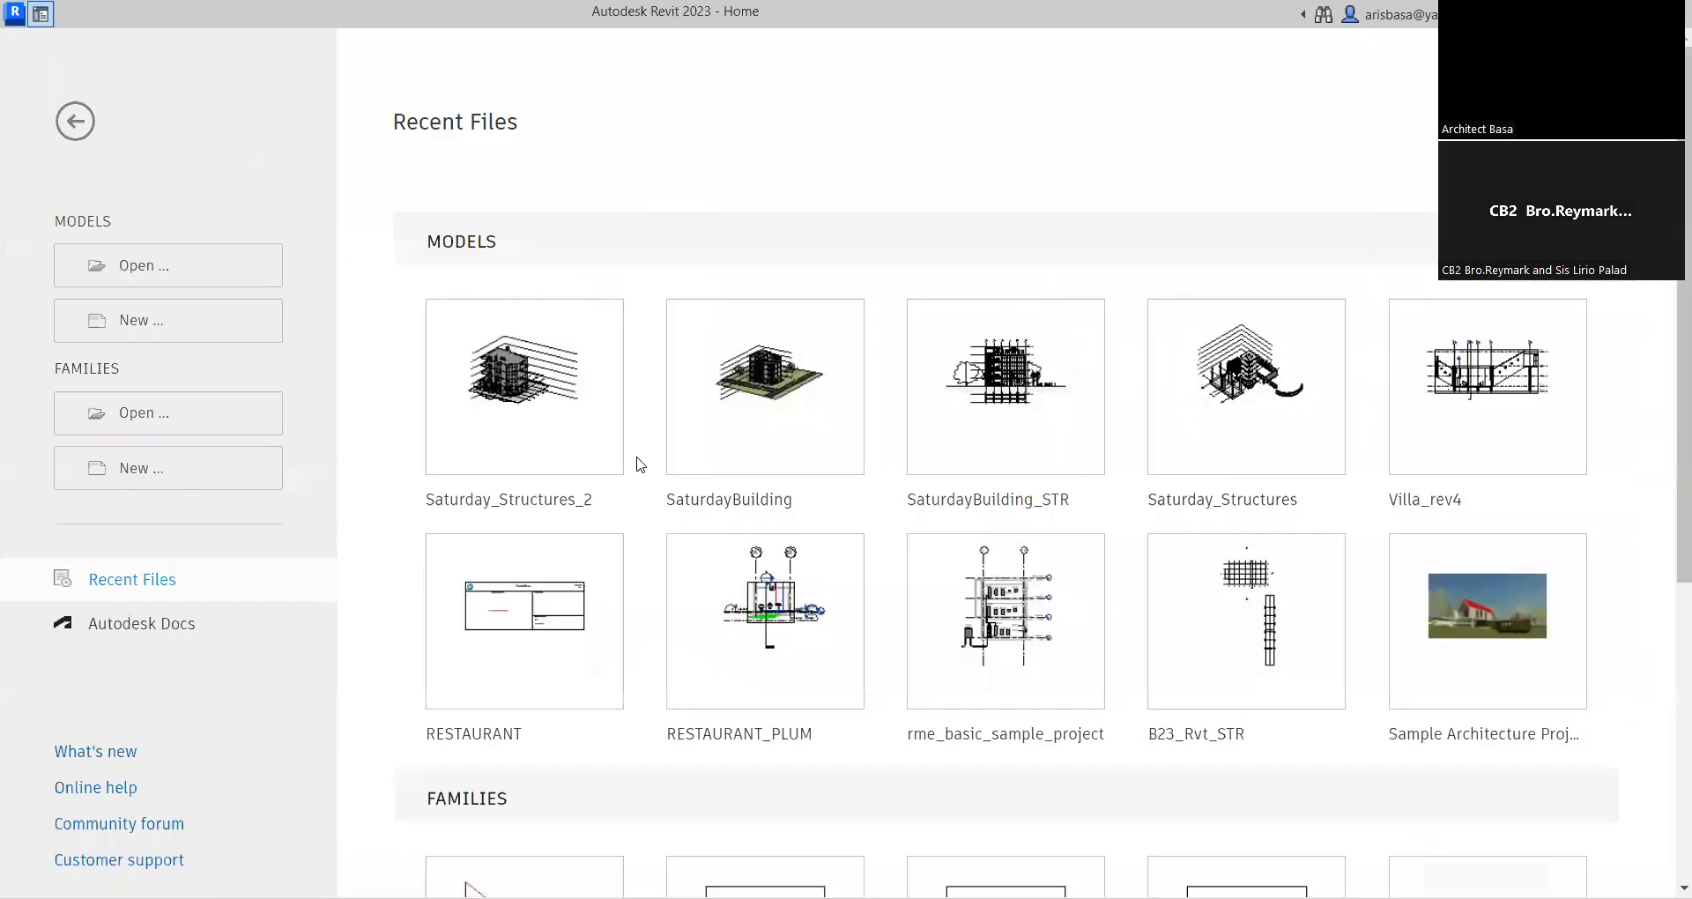
click(798, 434)
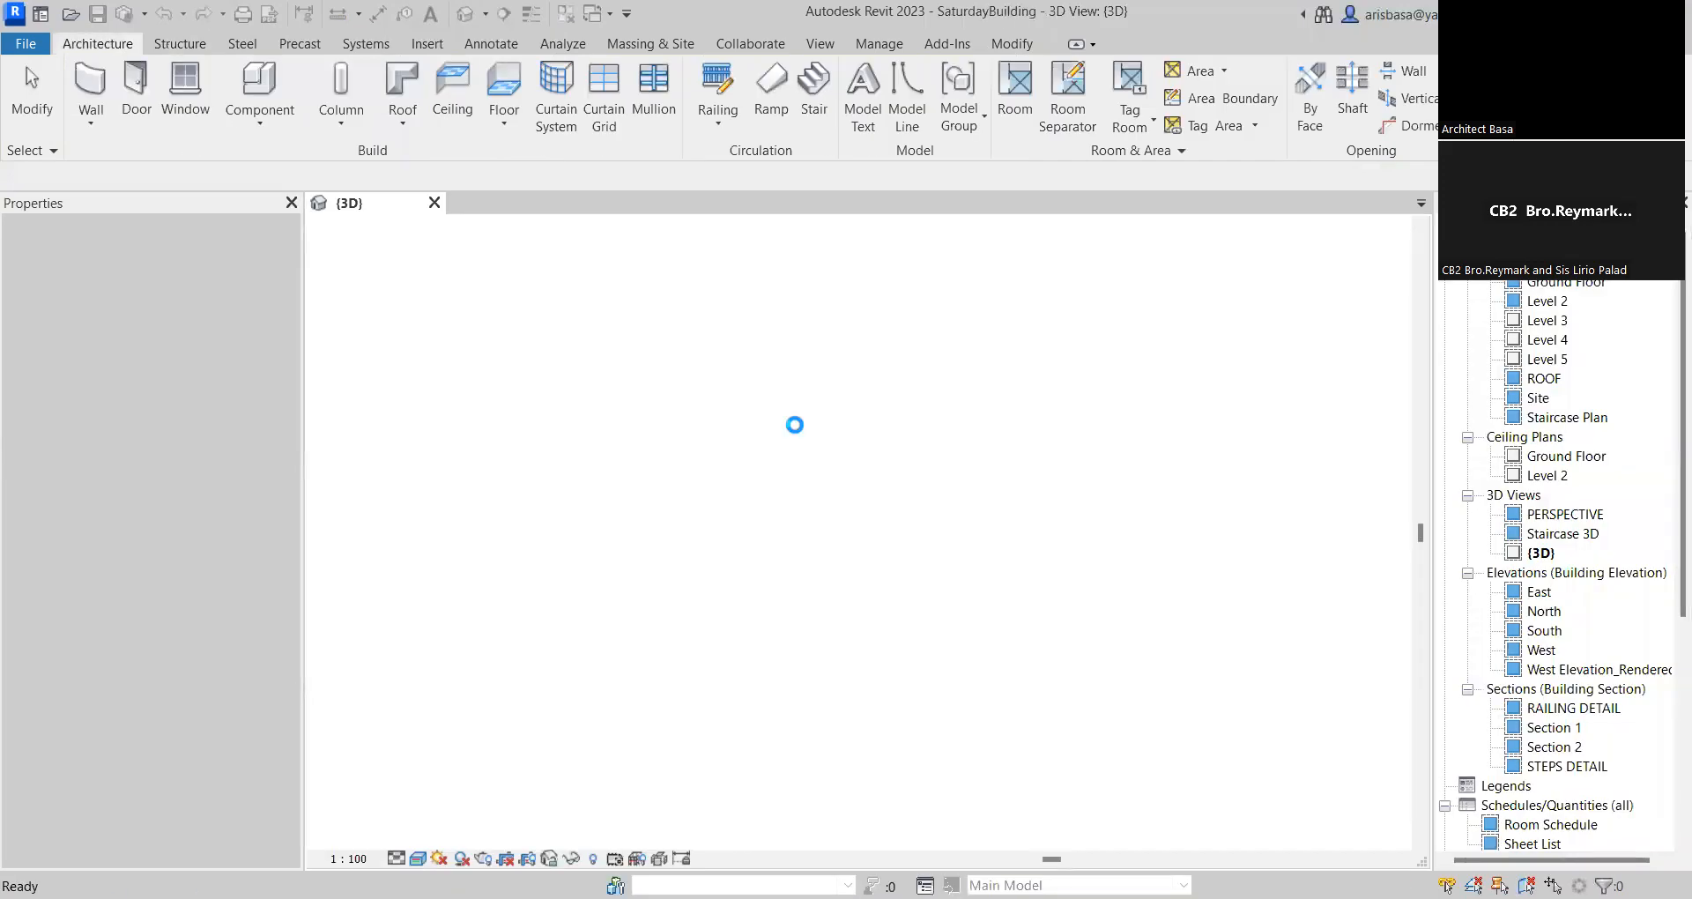
Remove the SaturdayBuilding_STR.rvt link from the SaturdayBuilding project and accept the link changes
shift+middle_drag(796, 432, 952, 687)
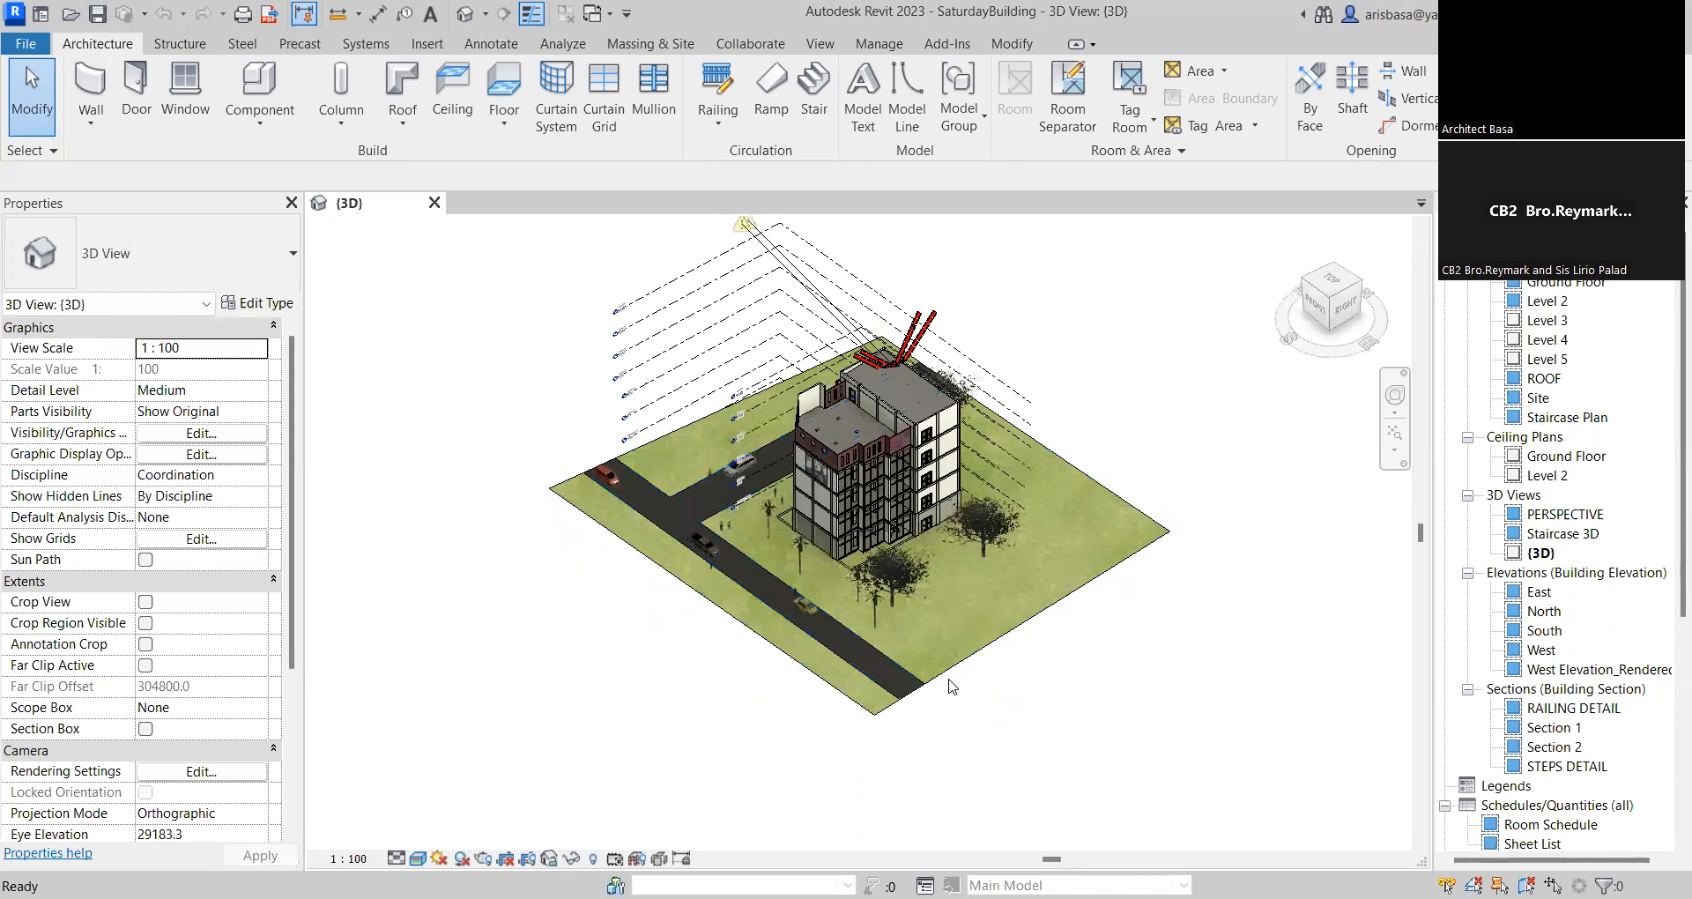
key(m)
key(l)
click(608, 206)
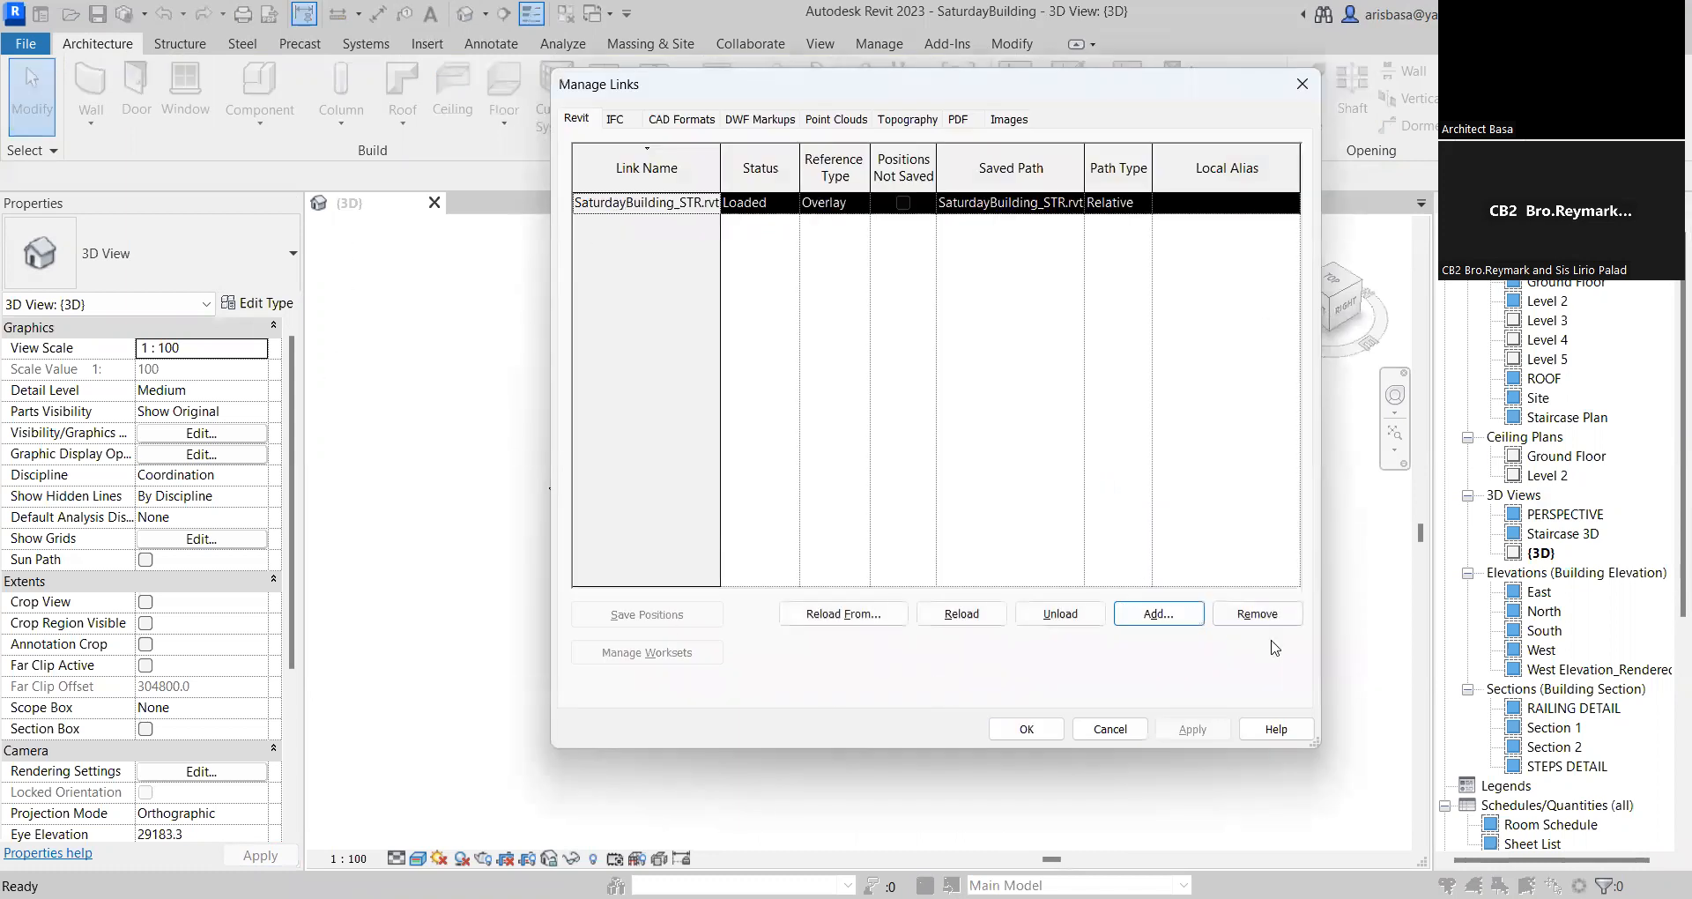
click(1266, 615)
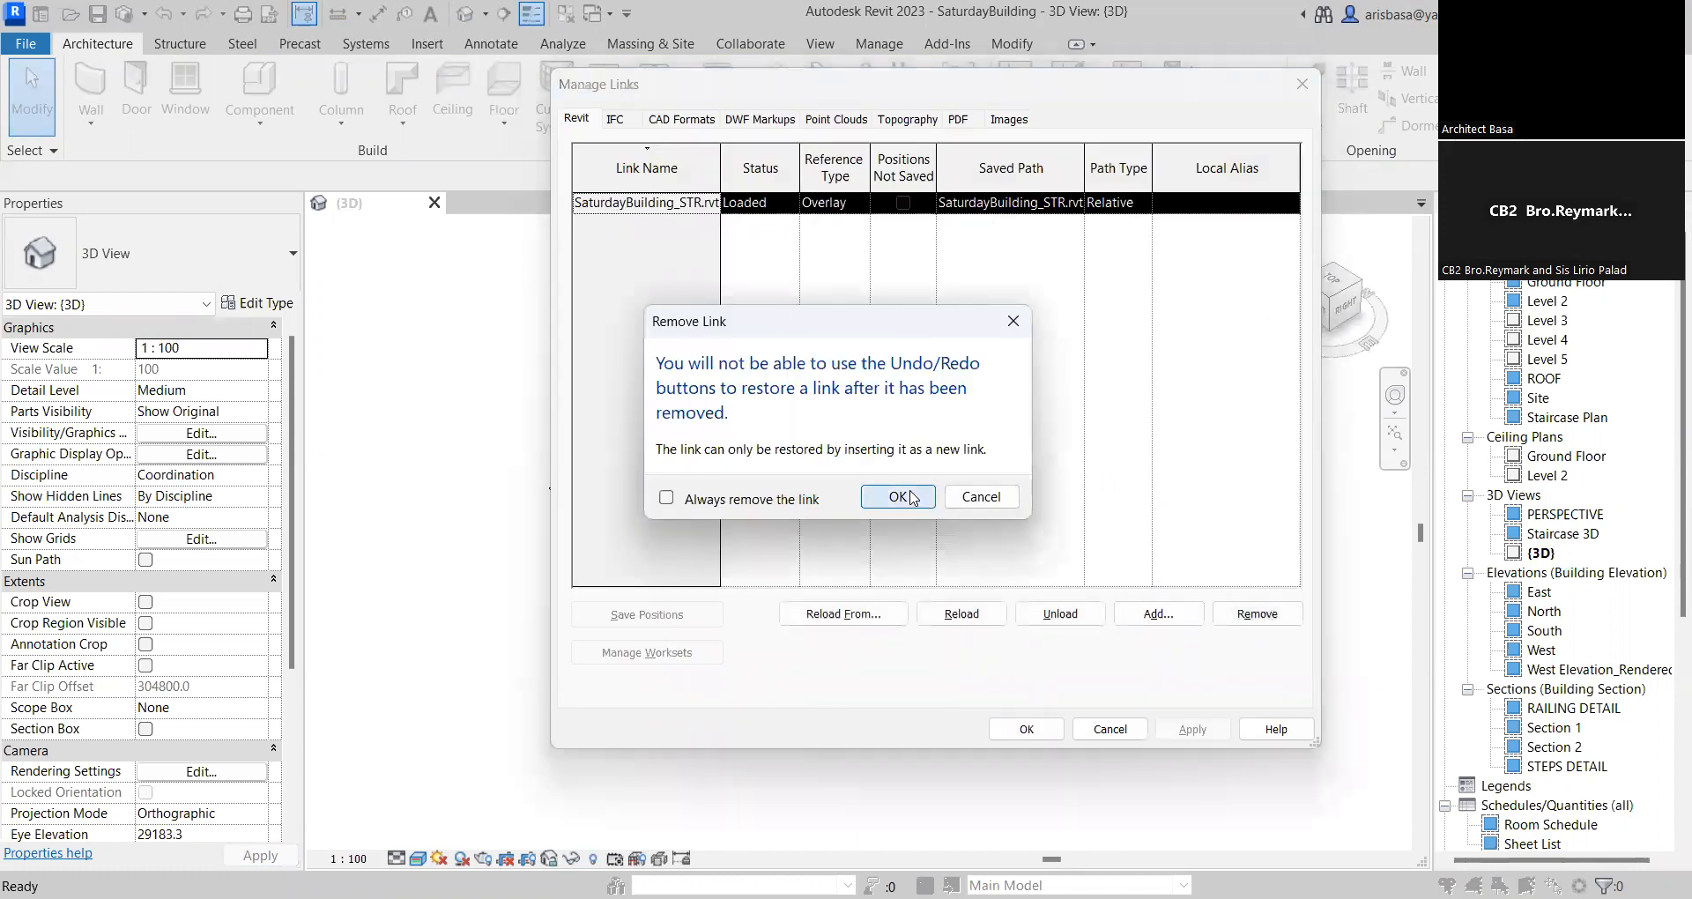
click(898, 498)
click(1027, 729)
Link the SaturdayBuilding_STR Revit file from the INFOCUS 2023 folder using Auto - Internal Origin to Internal Origin positioning
shift+middle_drag(1010, 630, 1341, 718)
scroll(982, 680, up, 2)
middle_drag(984, 686, 1054, 769)
scroll(984, 683, up, 3)
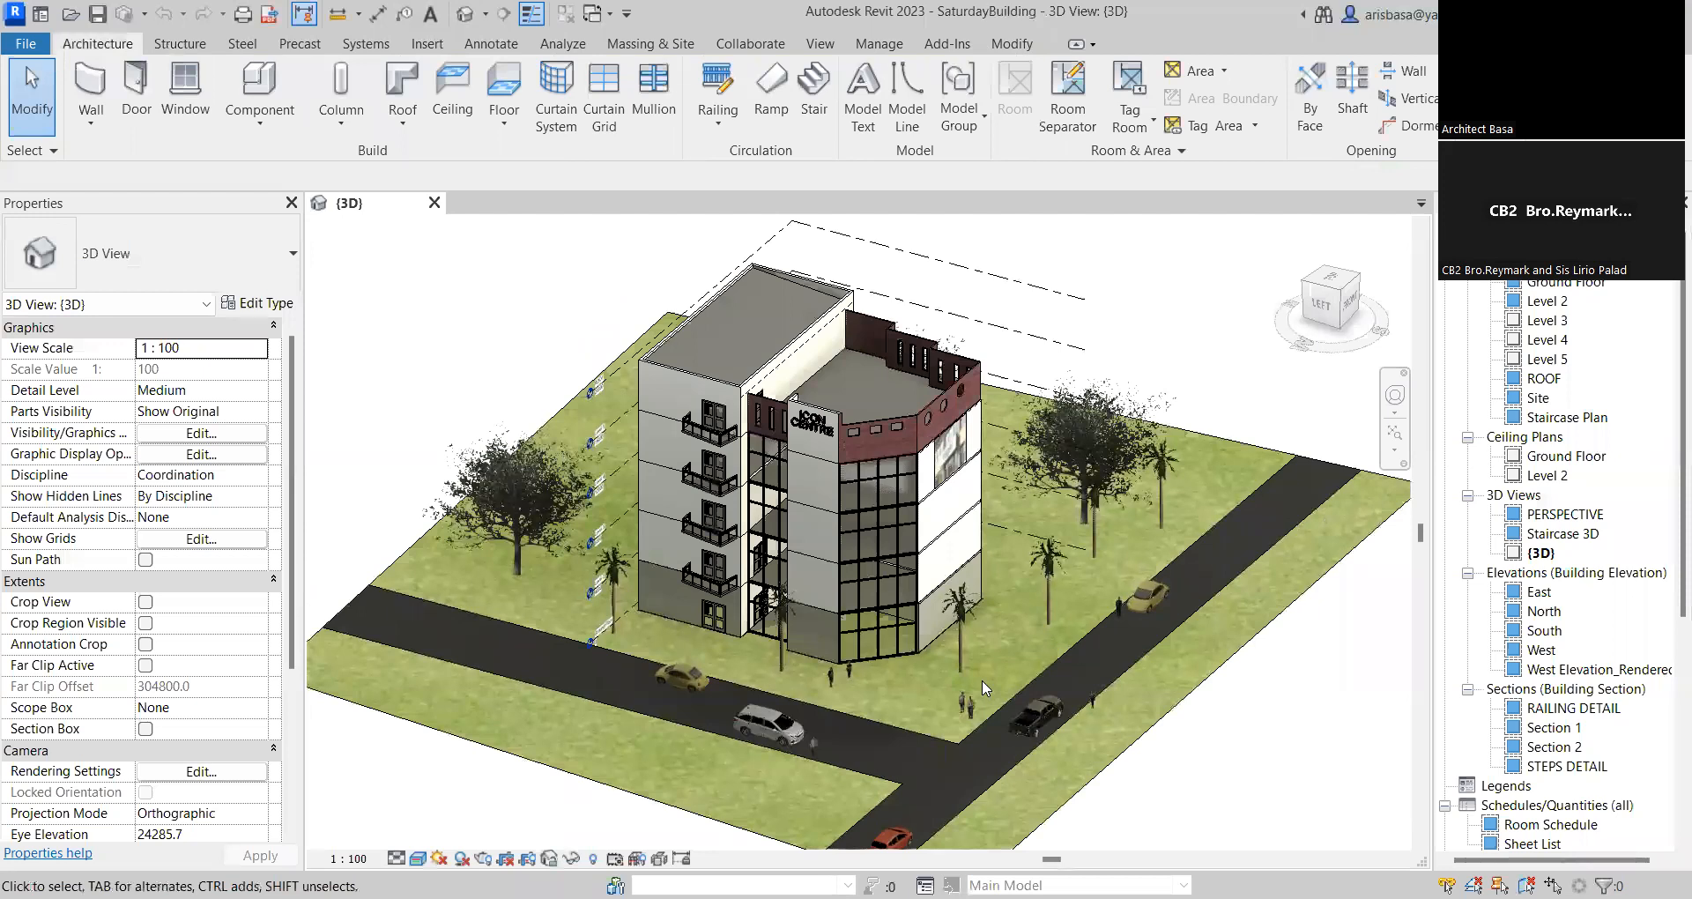
click(431, 44)
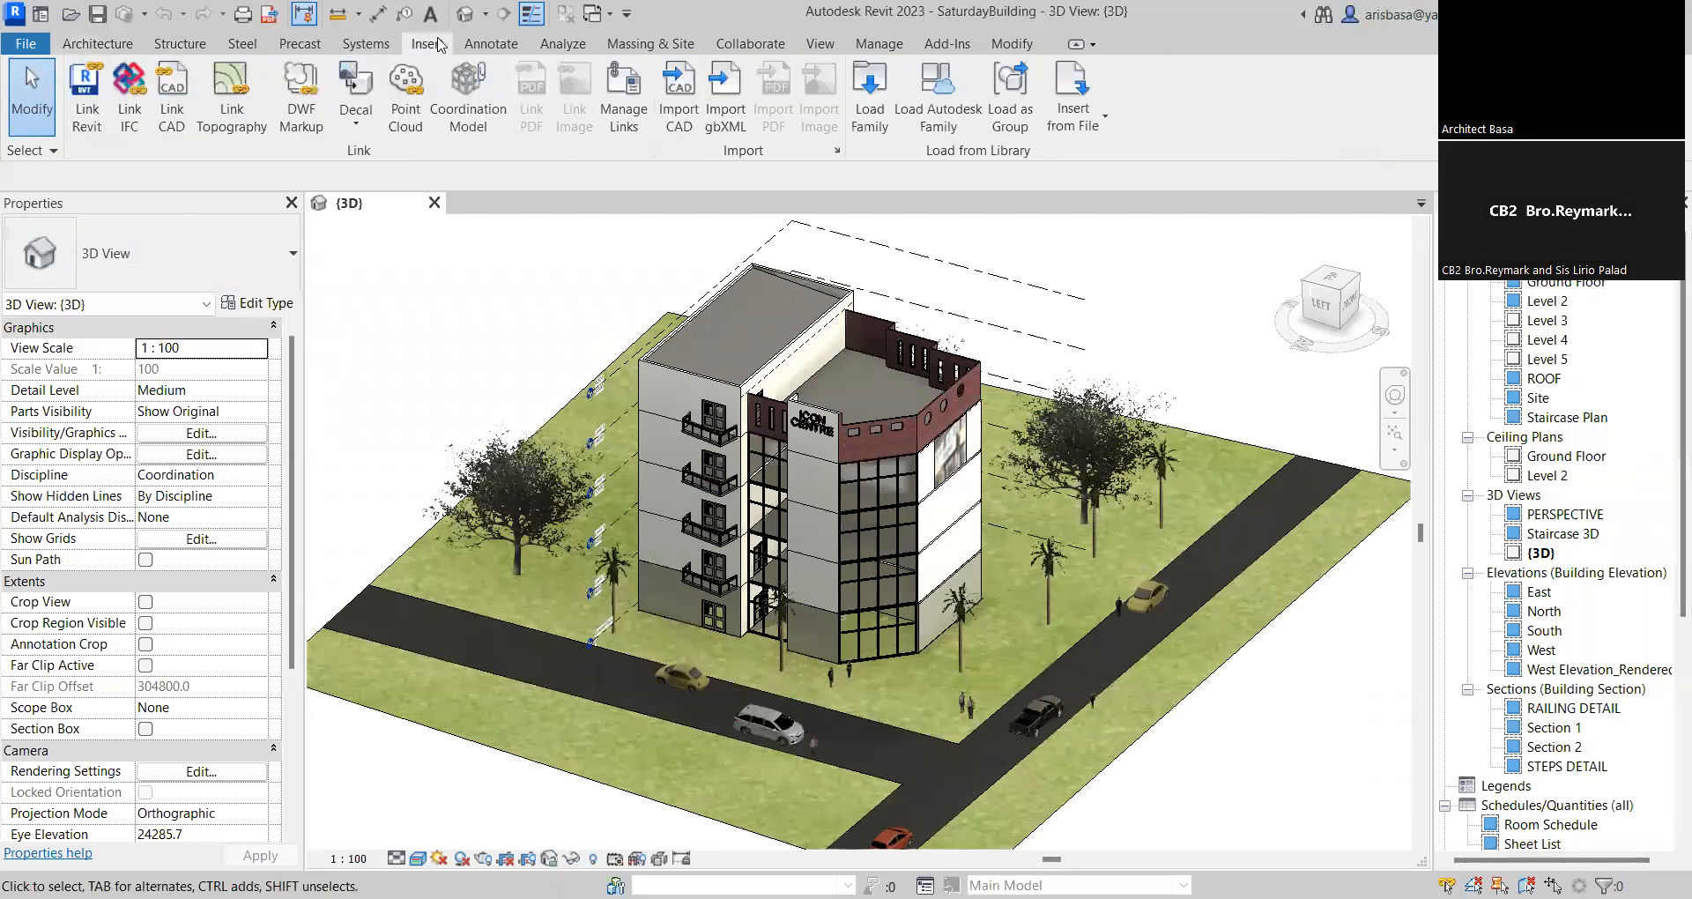
click(88, 117)
click(864, 387)
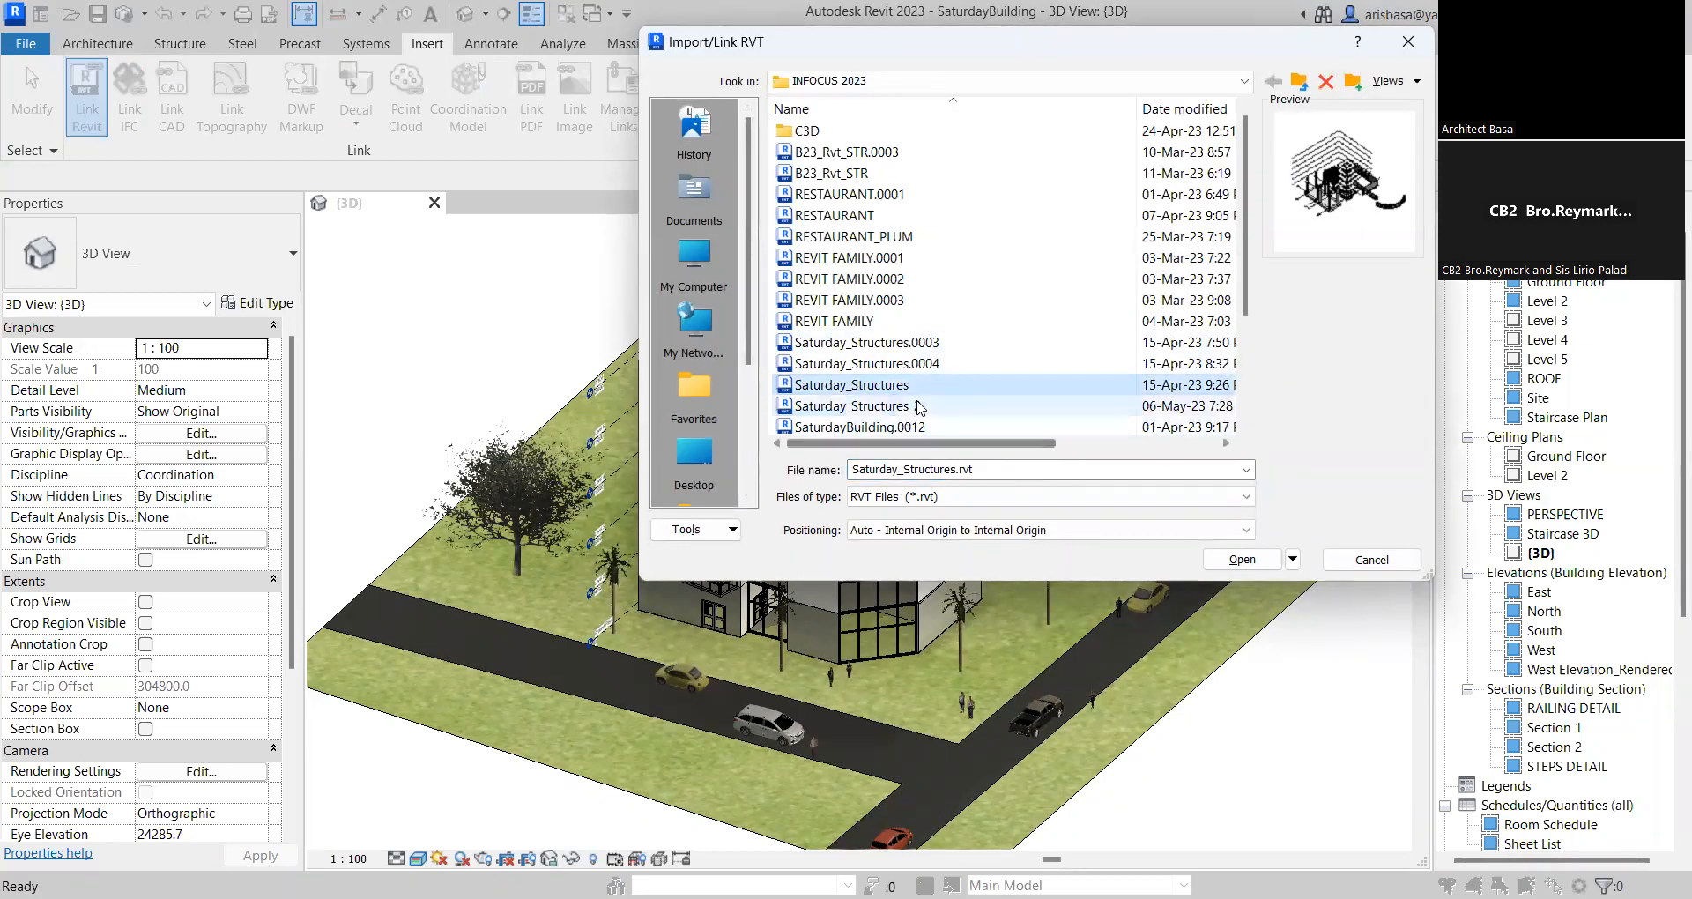
scroll(920, 407, down, 1)
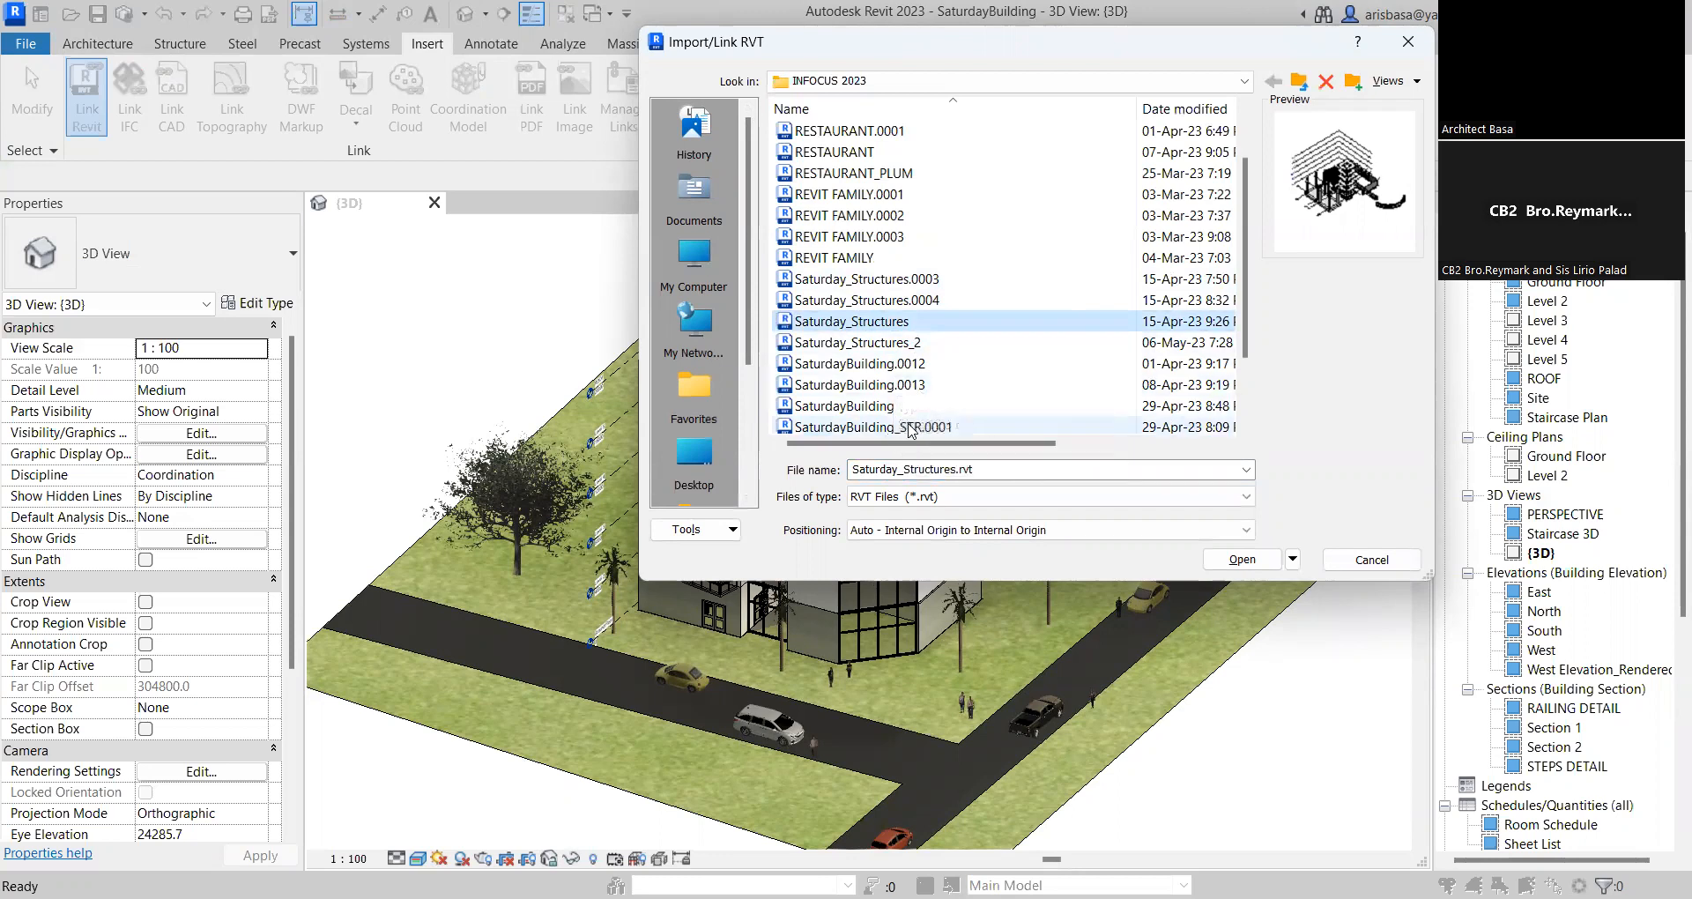
click(862, 409)
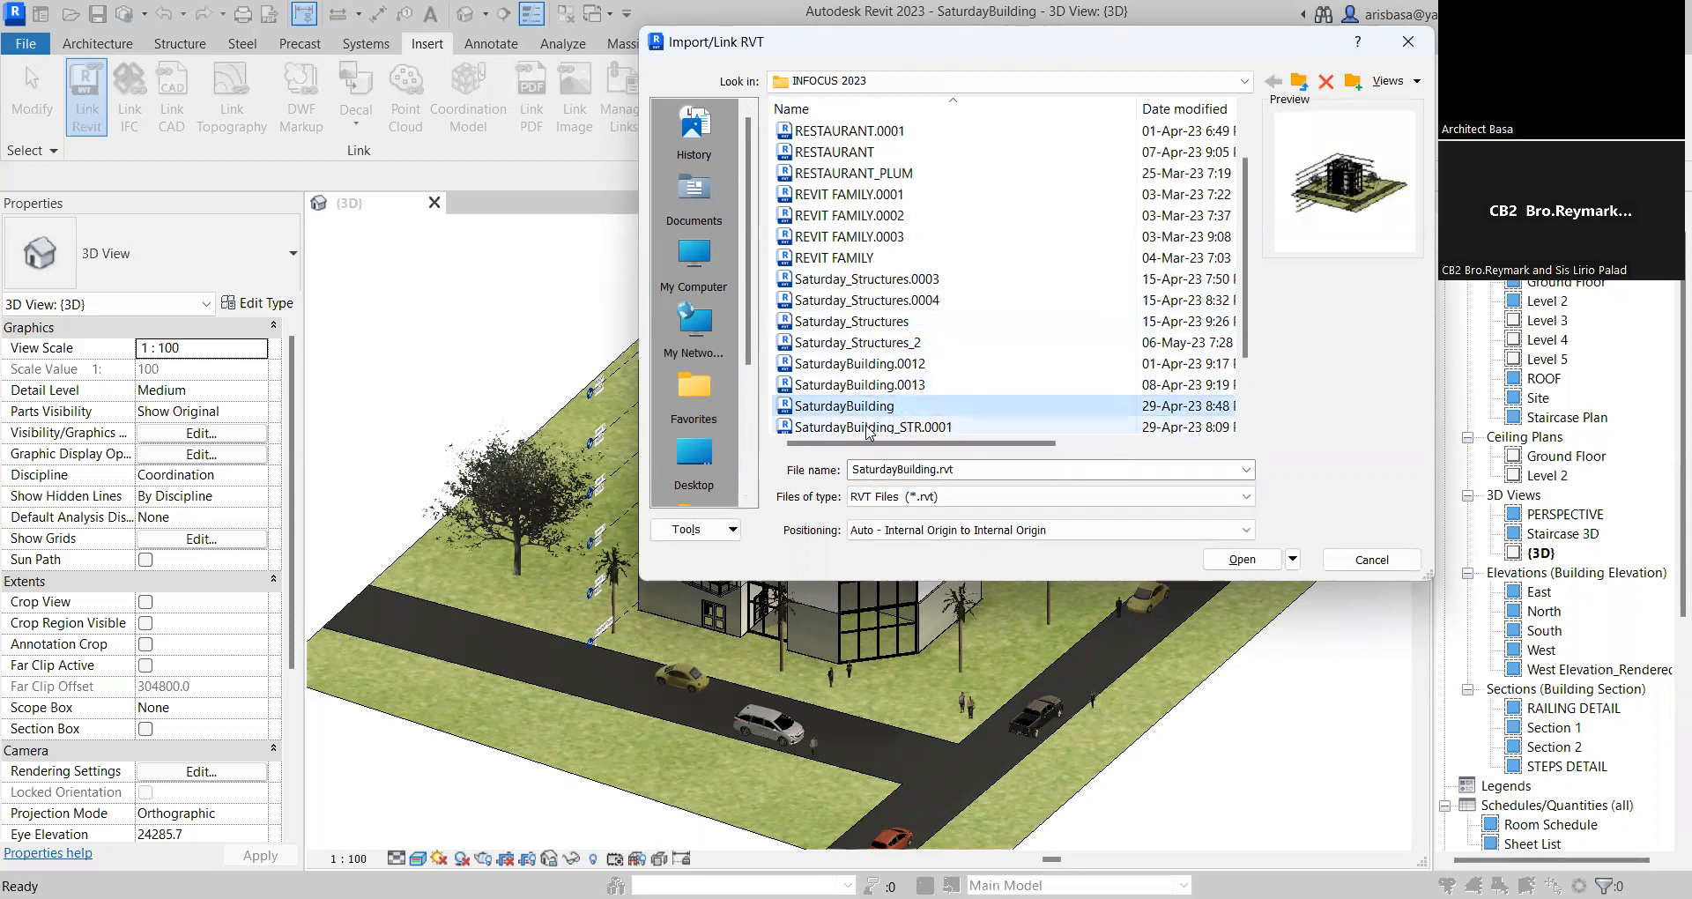
scroll(866, 428, down, 1)
click(881, 427)
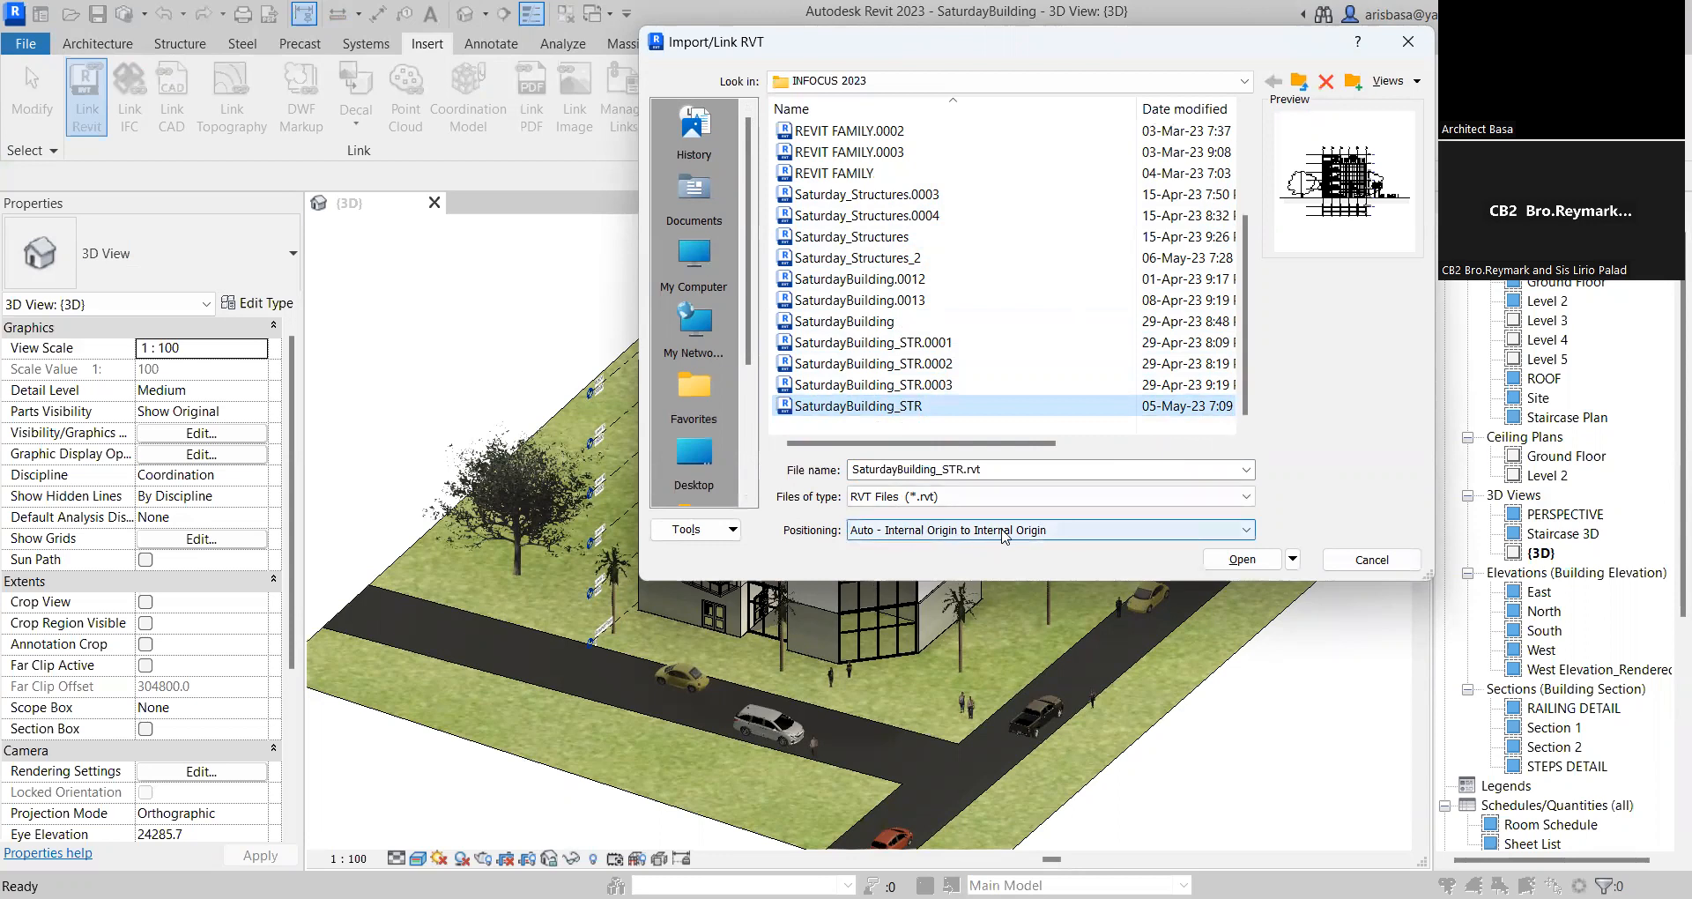
click(1243, 561)
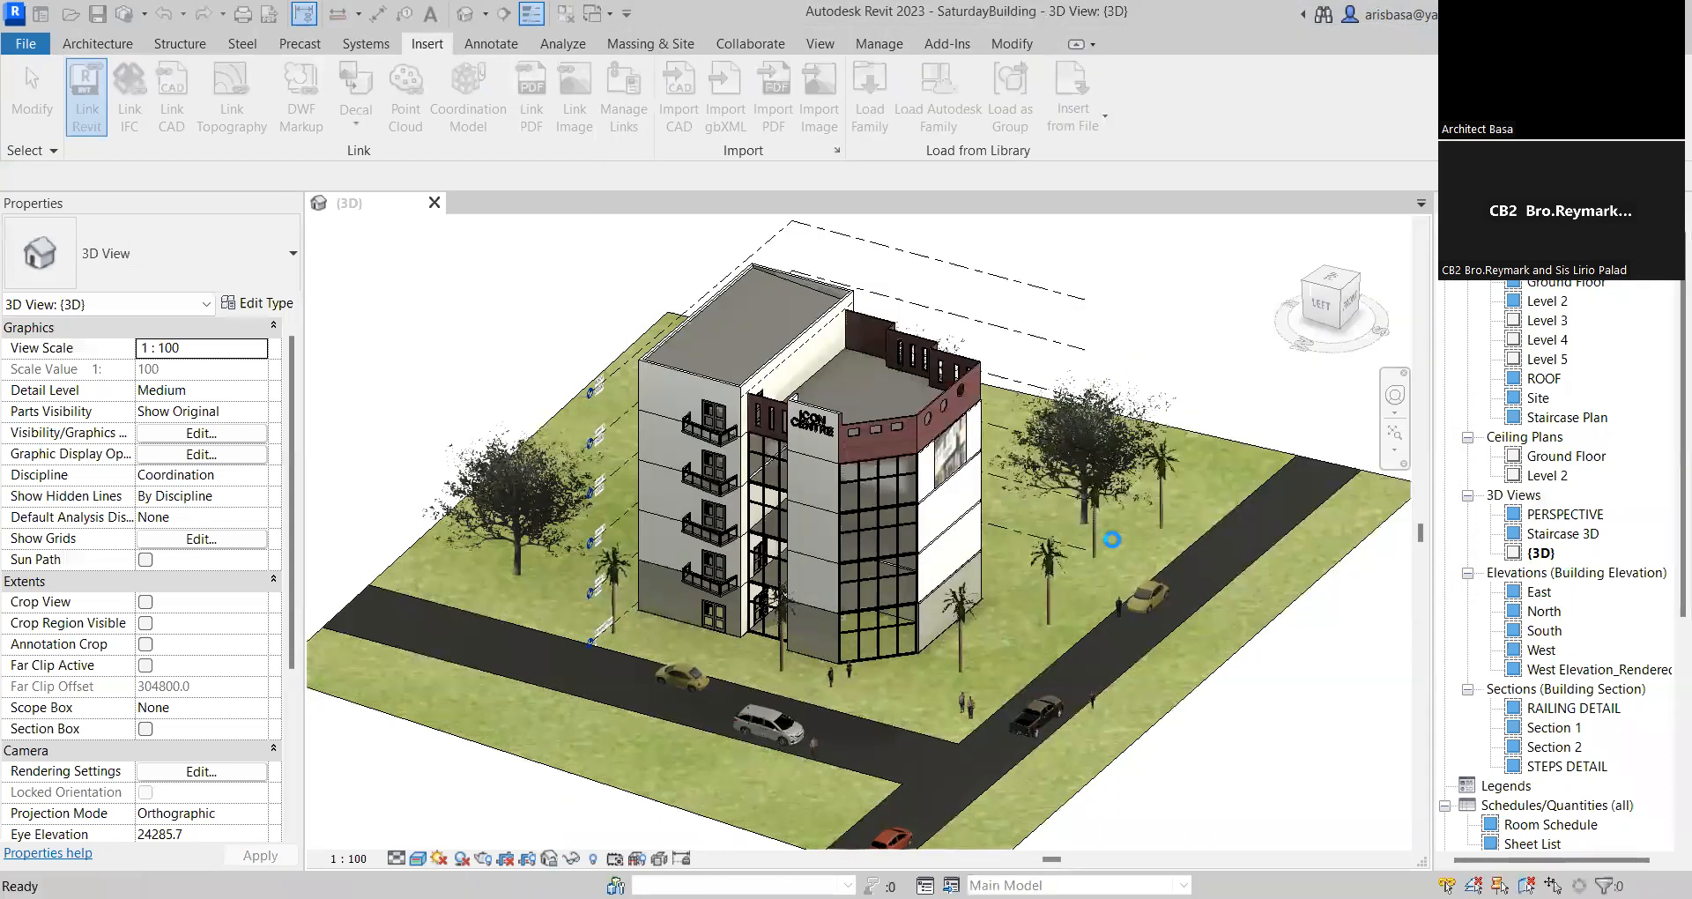
Unload the SaturdayBuilding_STR.rvt link from the project and accept the link changes
shift+middle_drag(903, 663, 1016, 650)
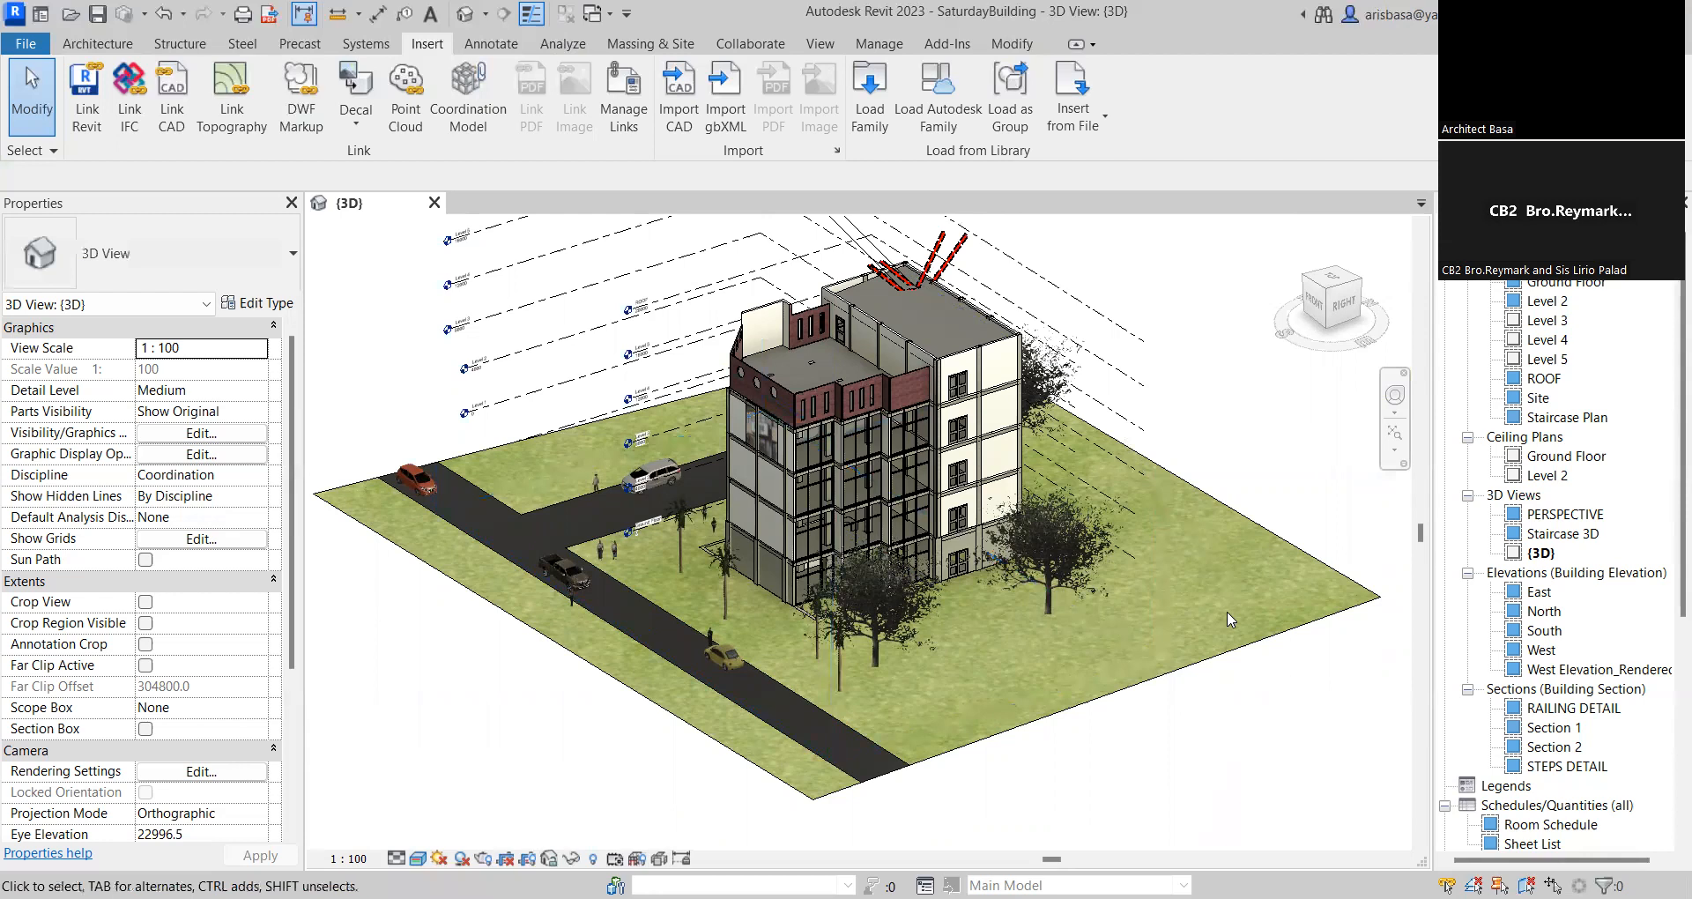
shift+middle_drag(1178, 687, 1052, 688)
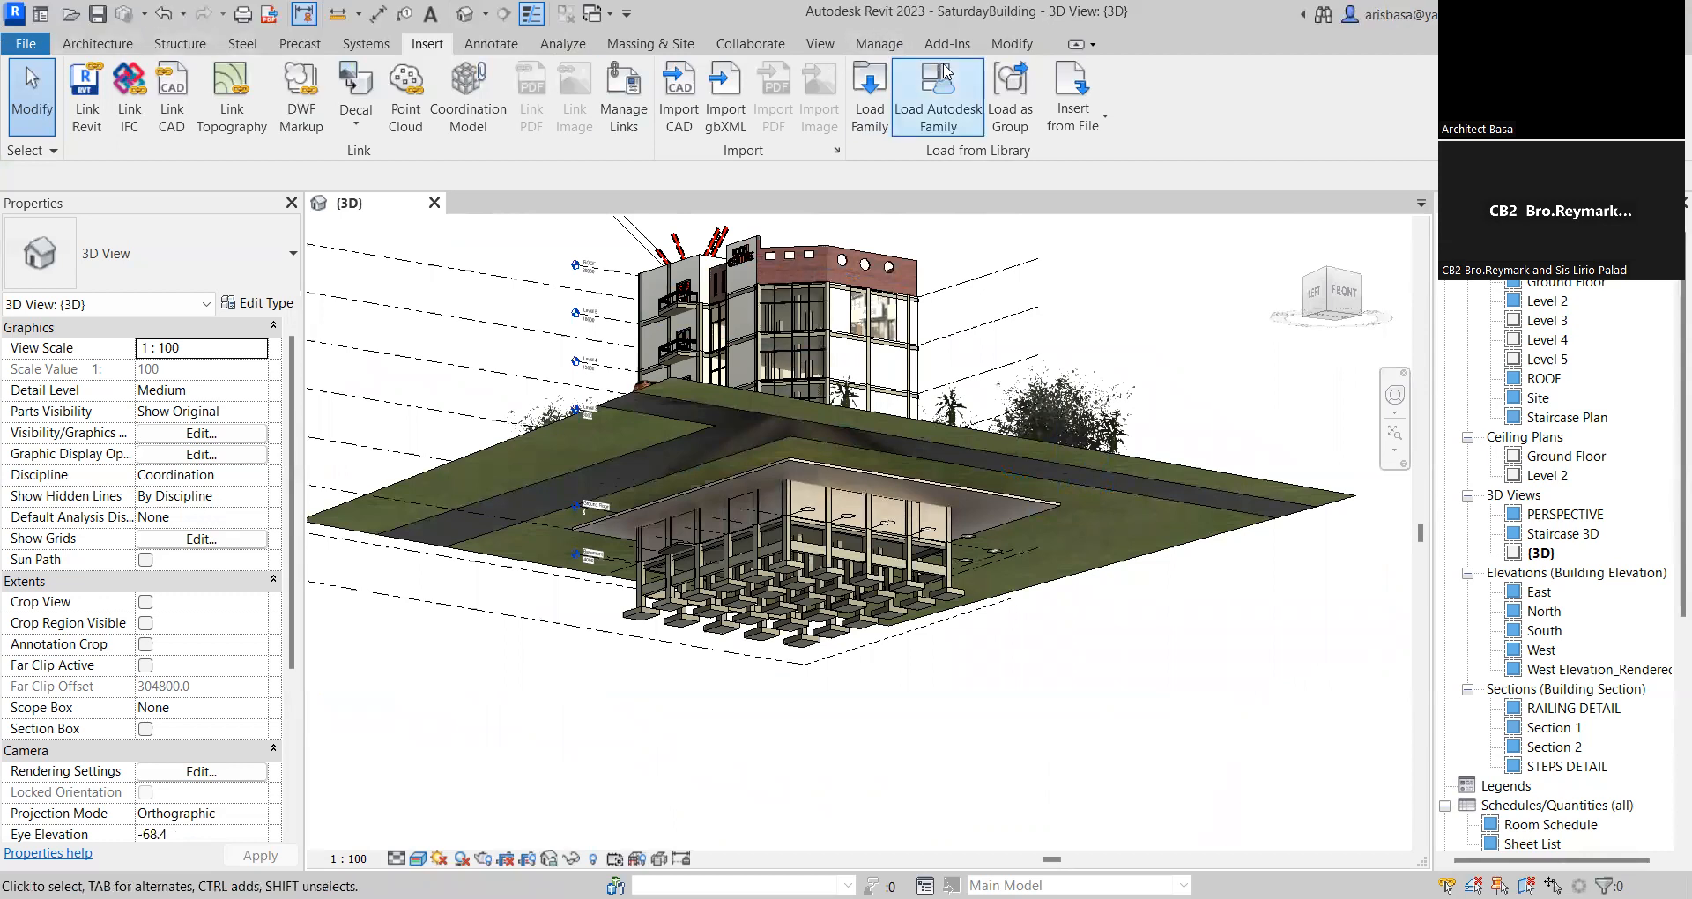
click(893, 44)
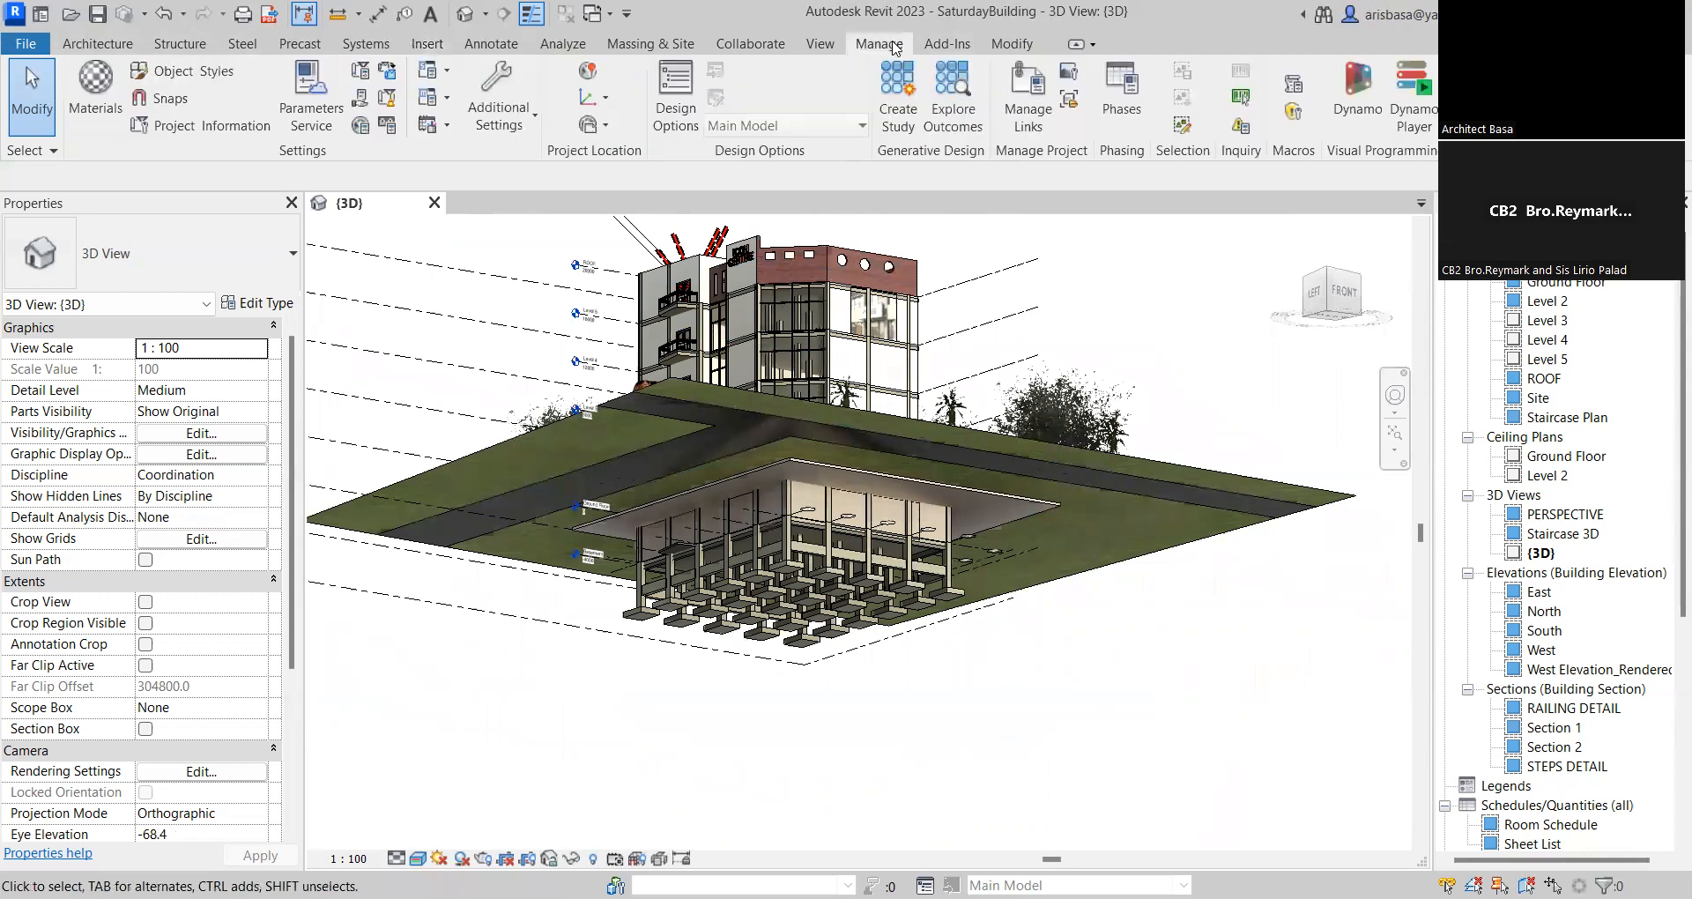
click(1029, 119)
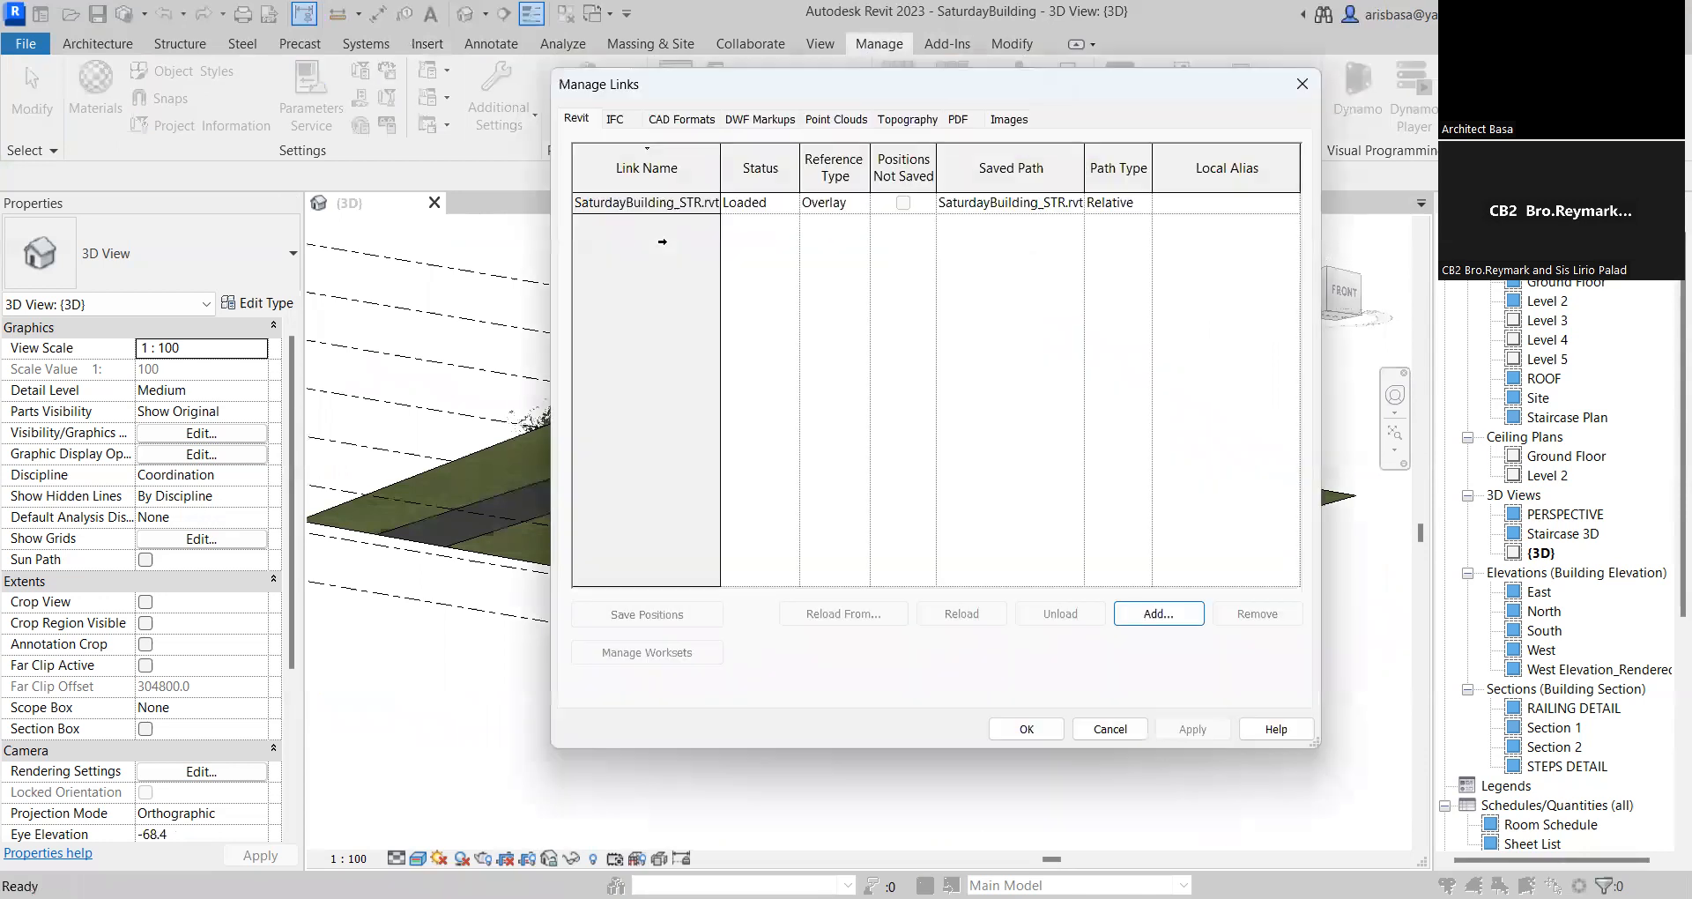
click(636, 204)
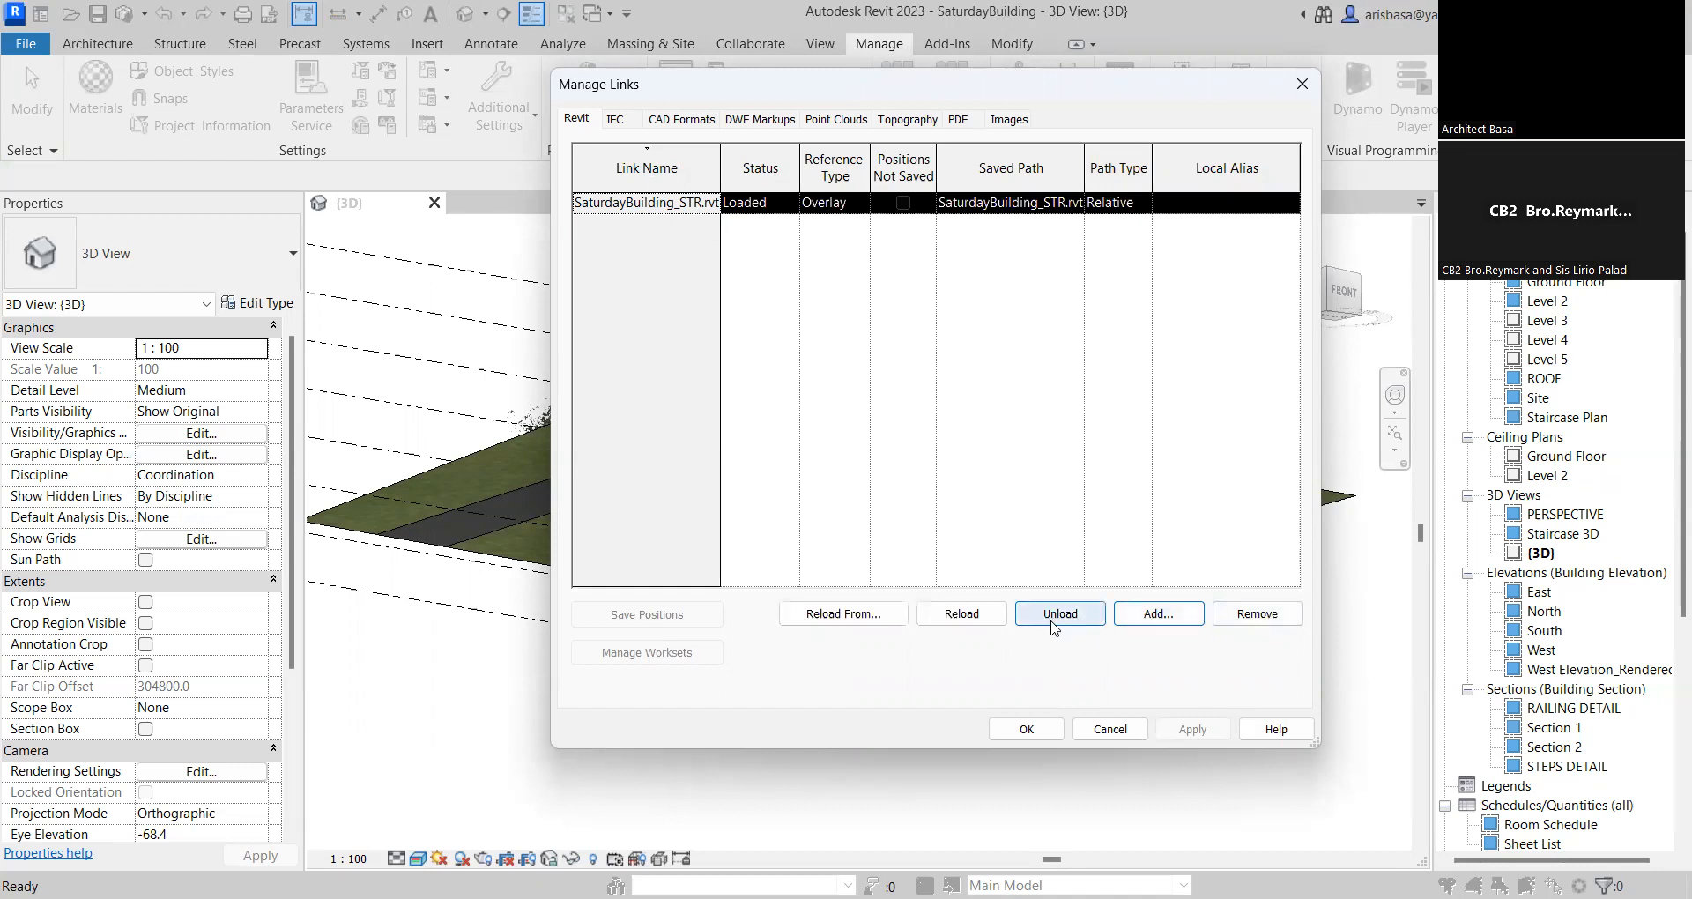
click(1057, 614)
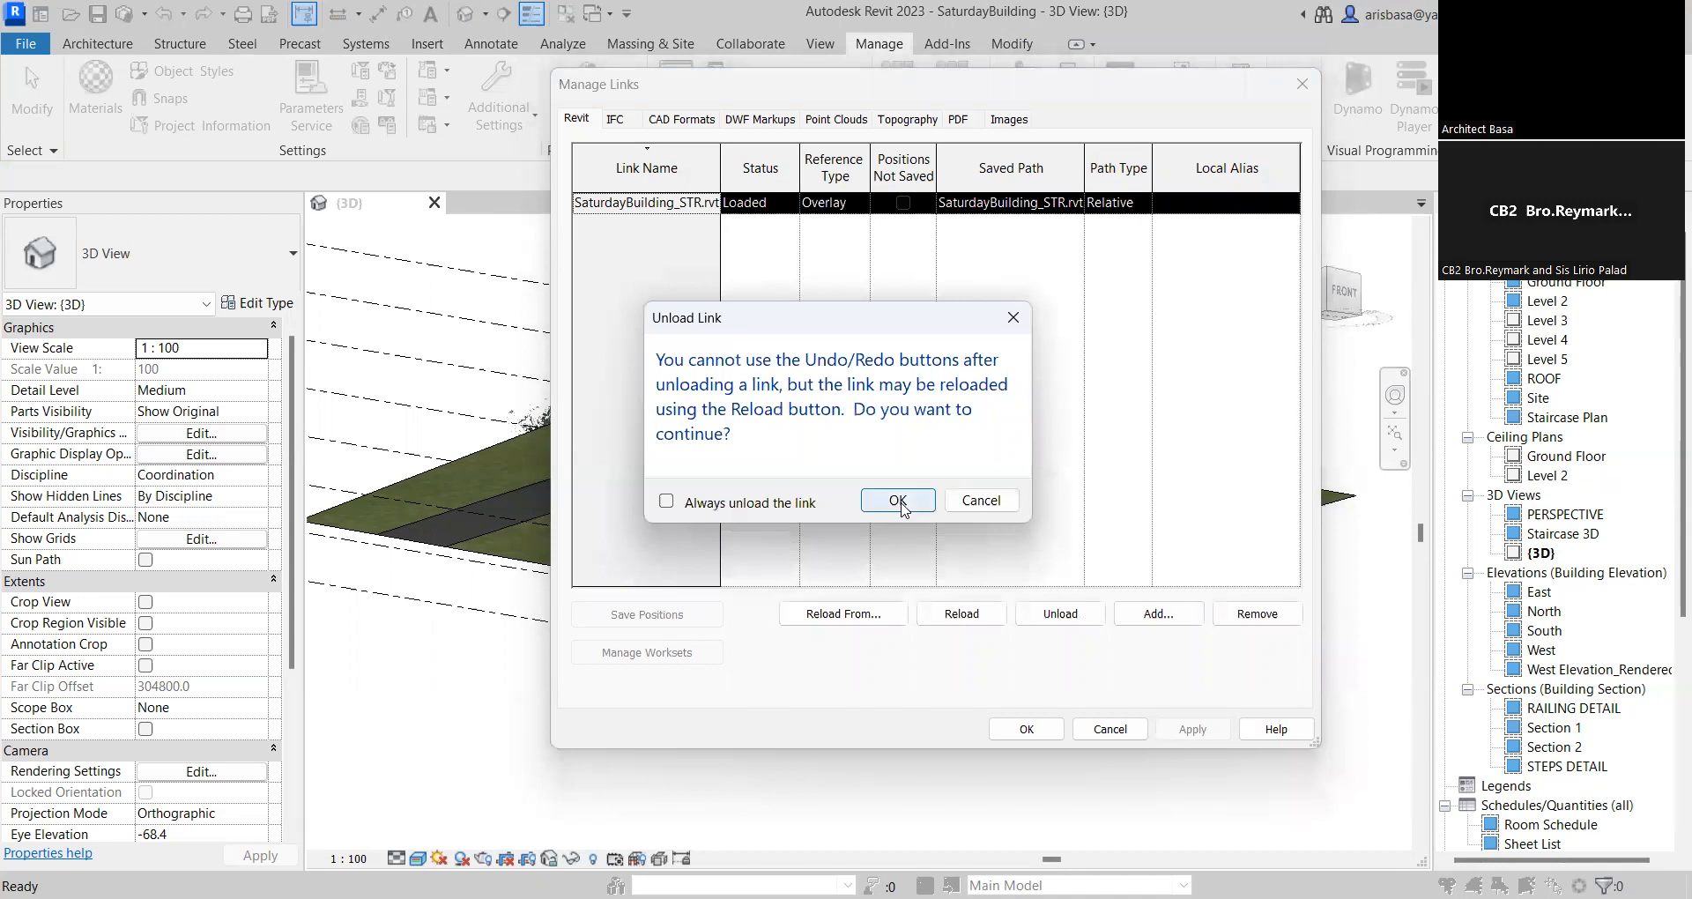
click(897, 501)
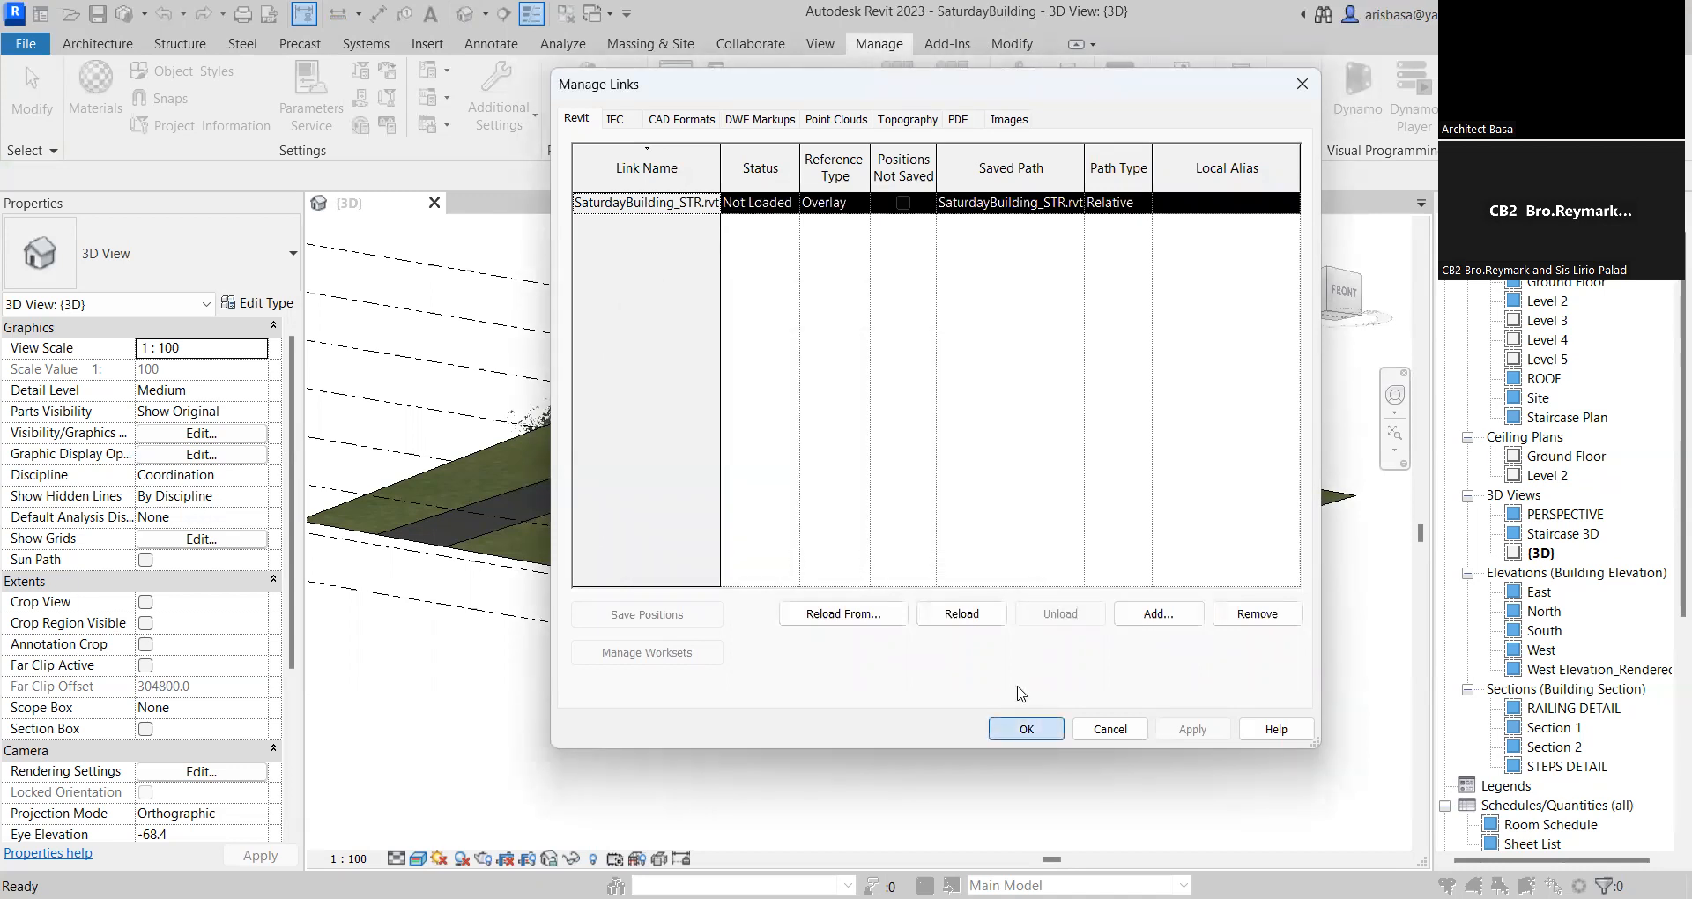
key(Return)
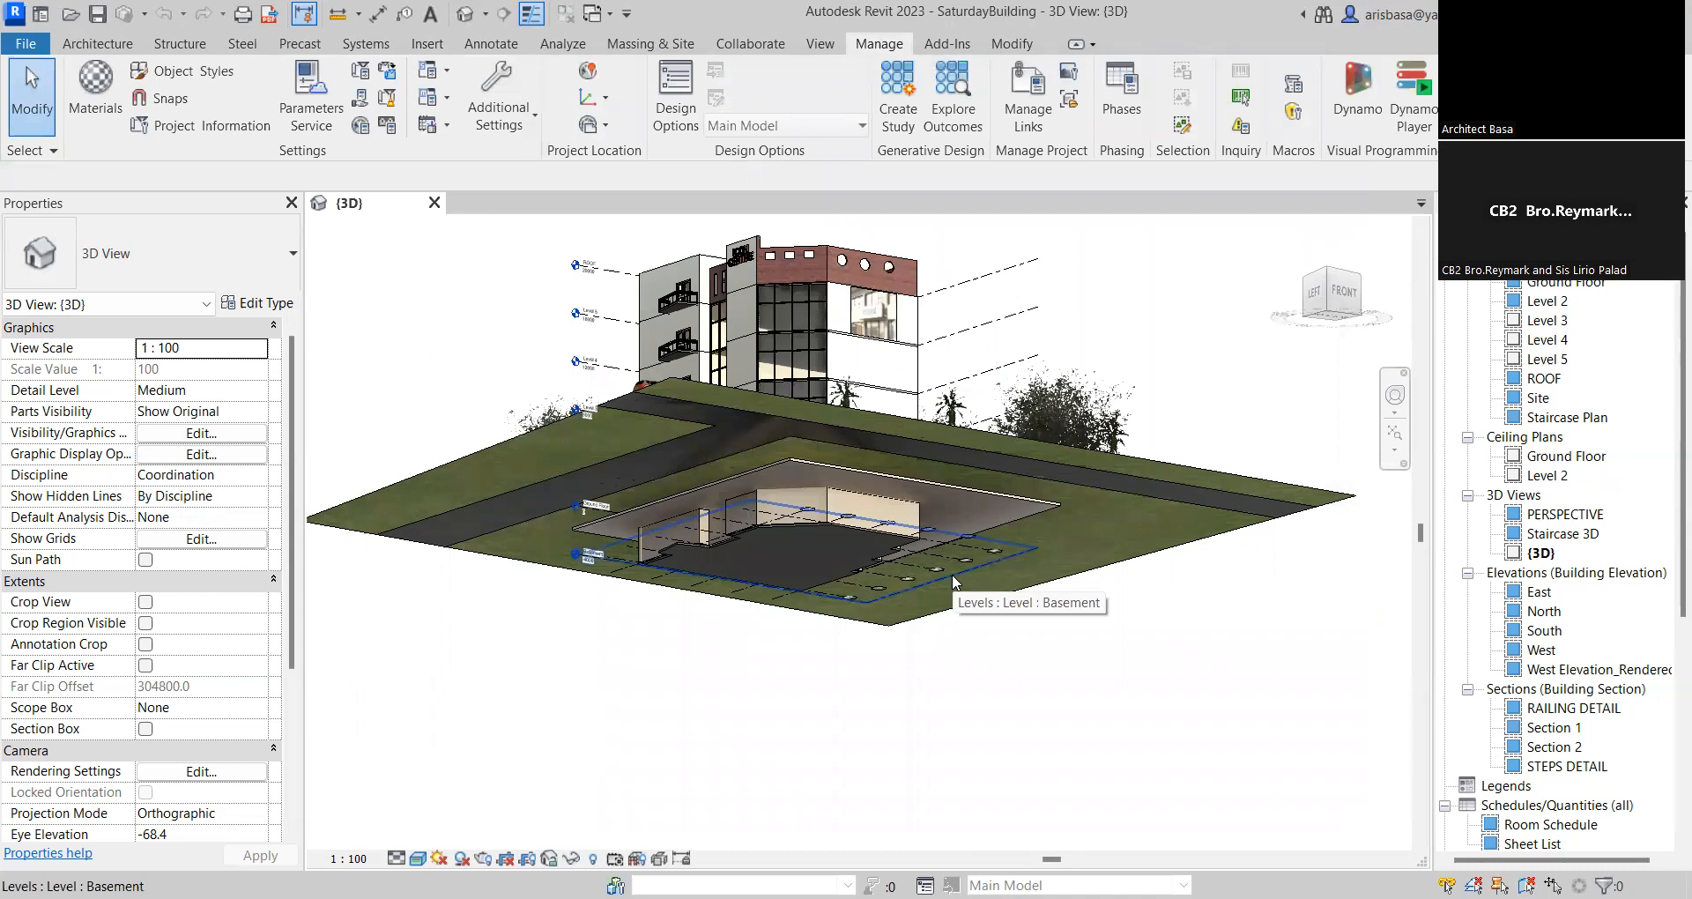
Reload the unloaded SaturdayBuilding_STR.rvt link and accept the link changes
key(Return)
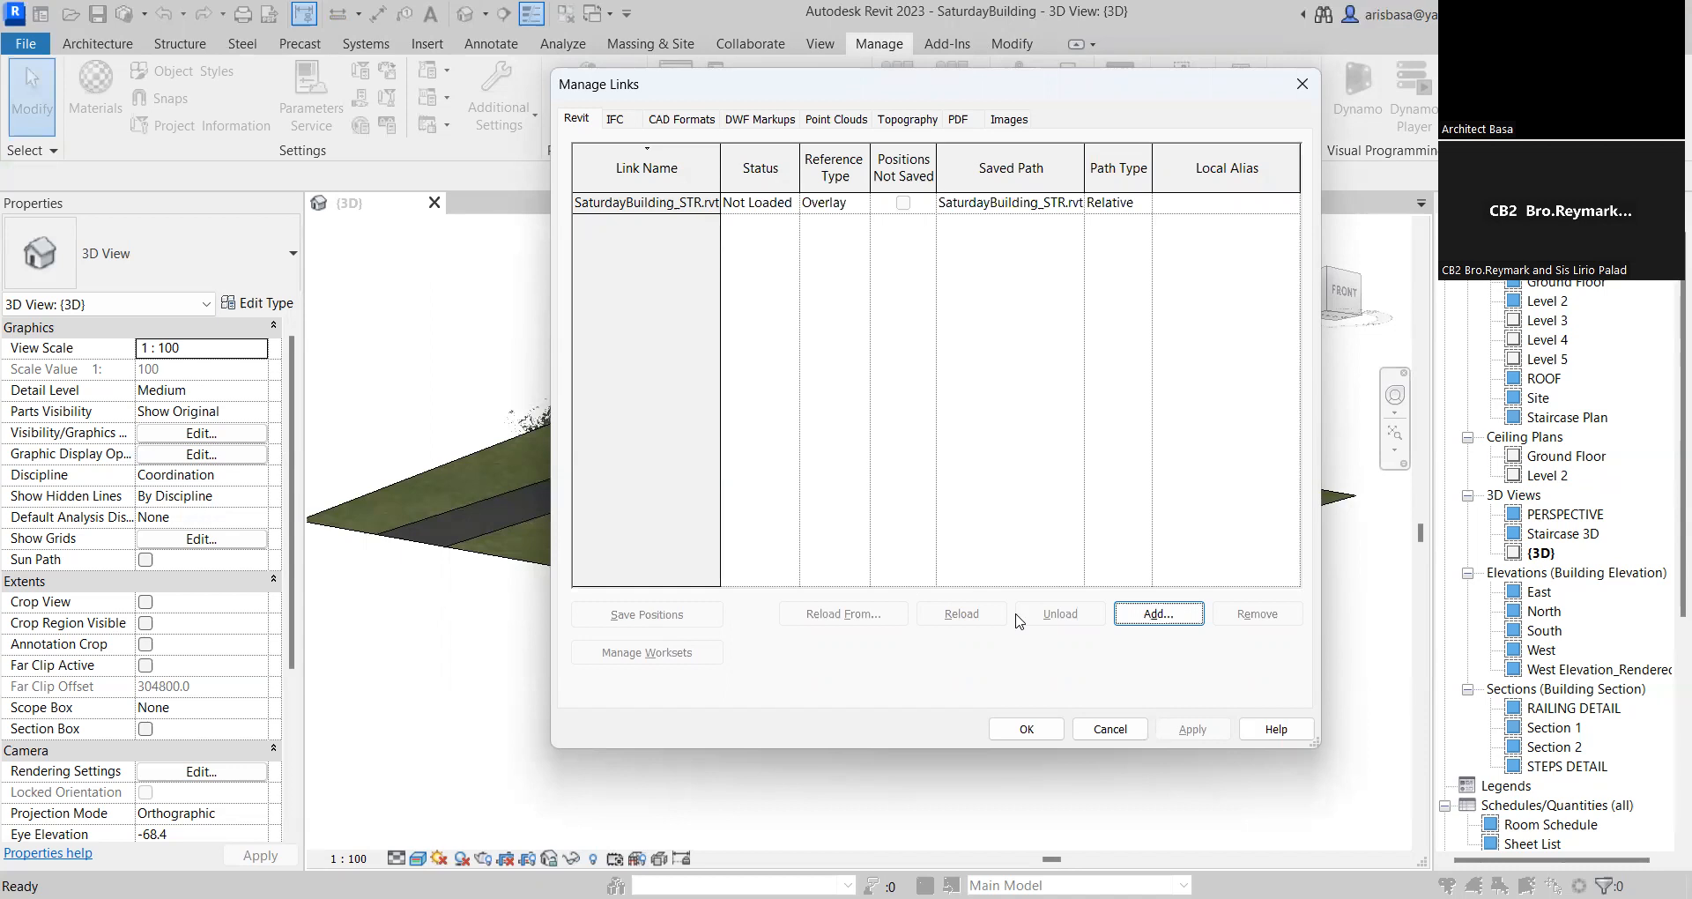
click(634, 203)
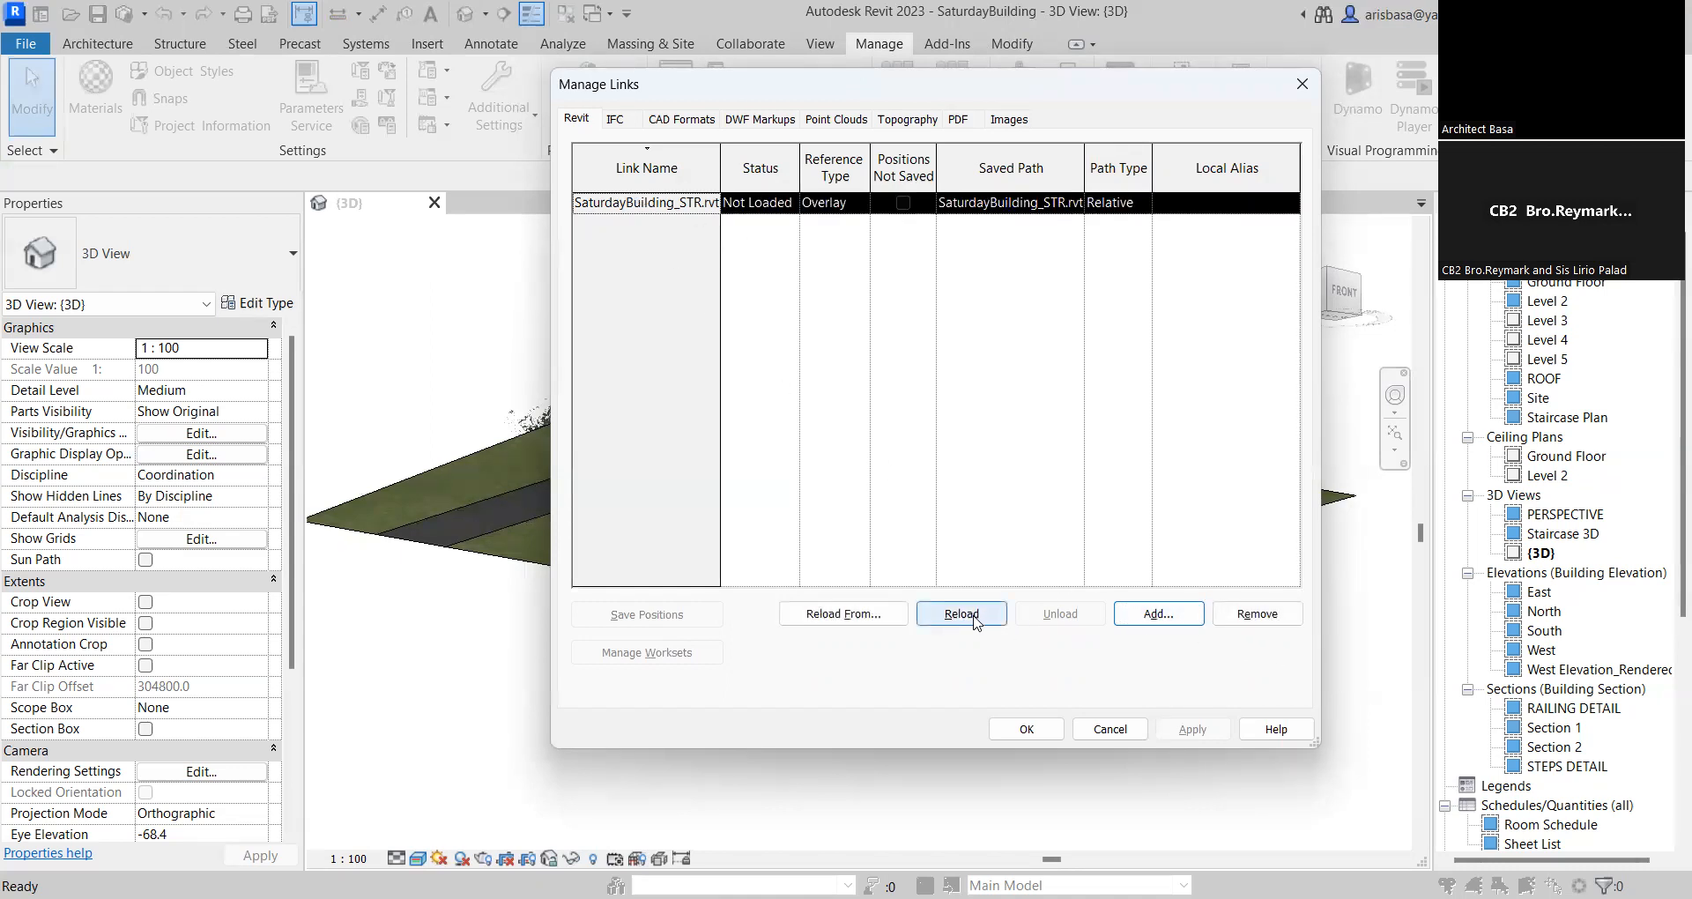
click(960, 619)
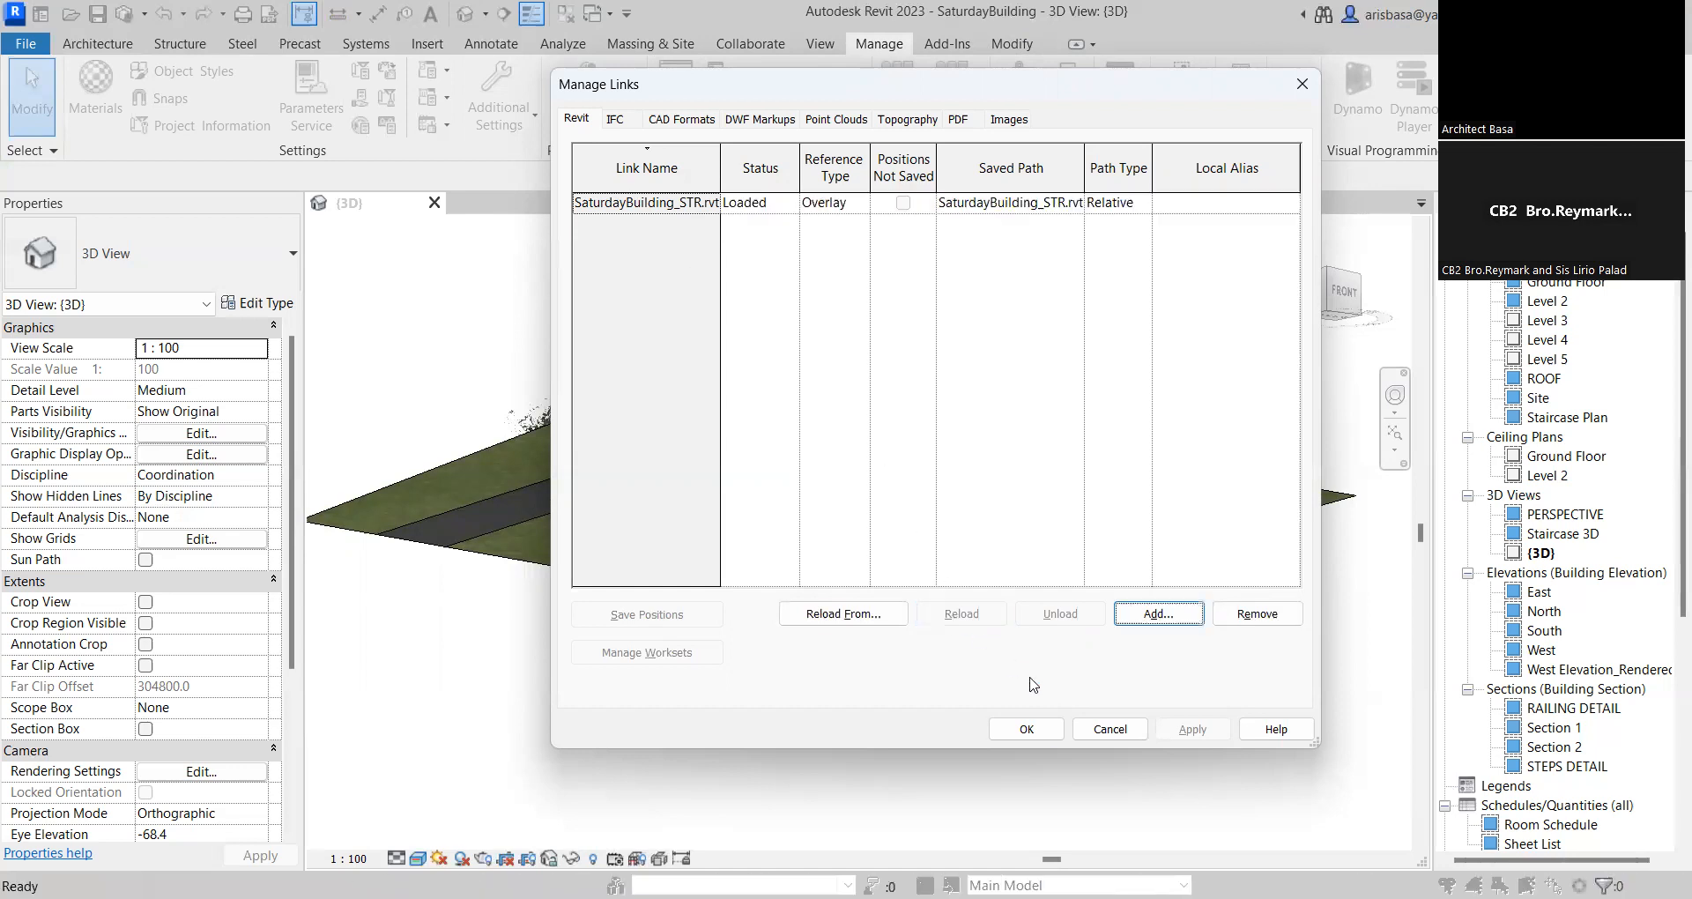
key(Return)
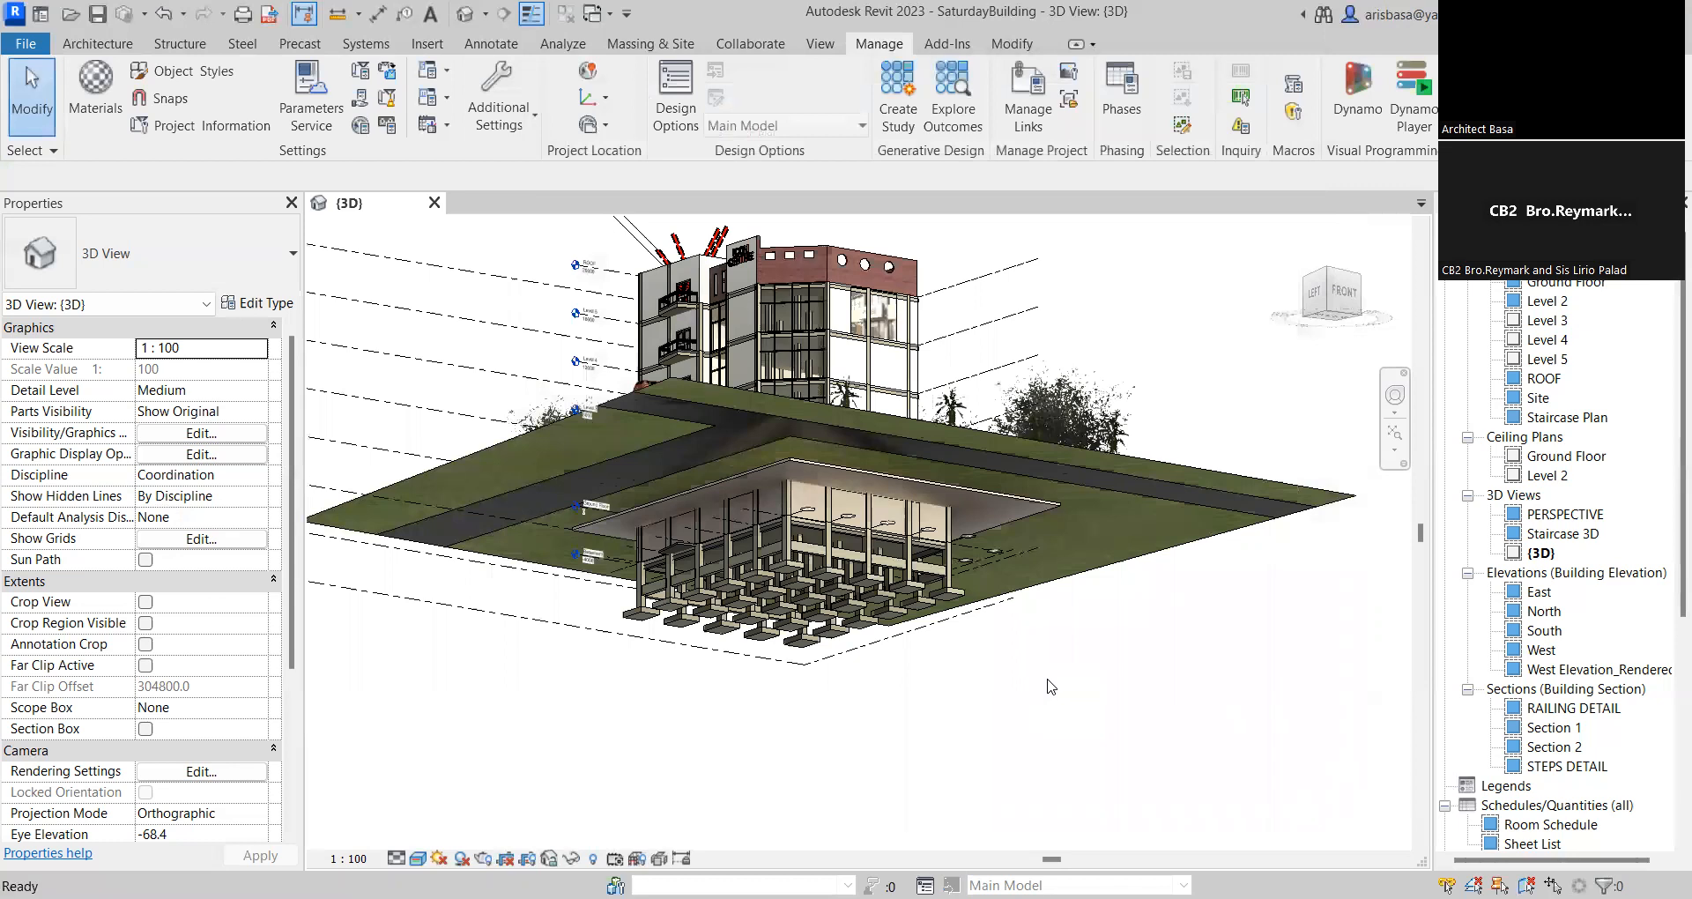
click(1029, 97)
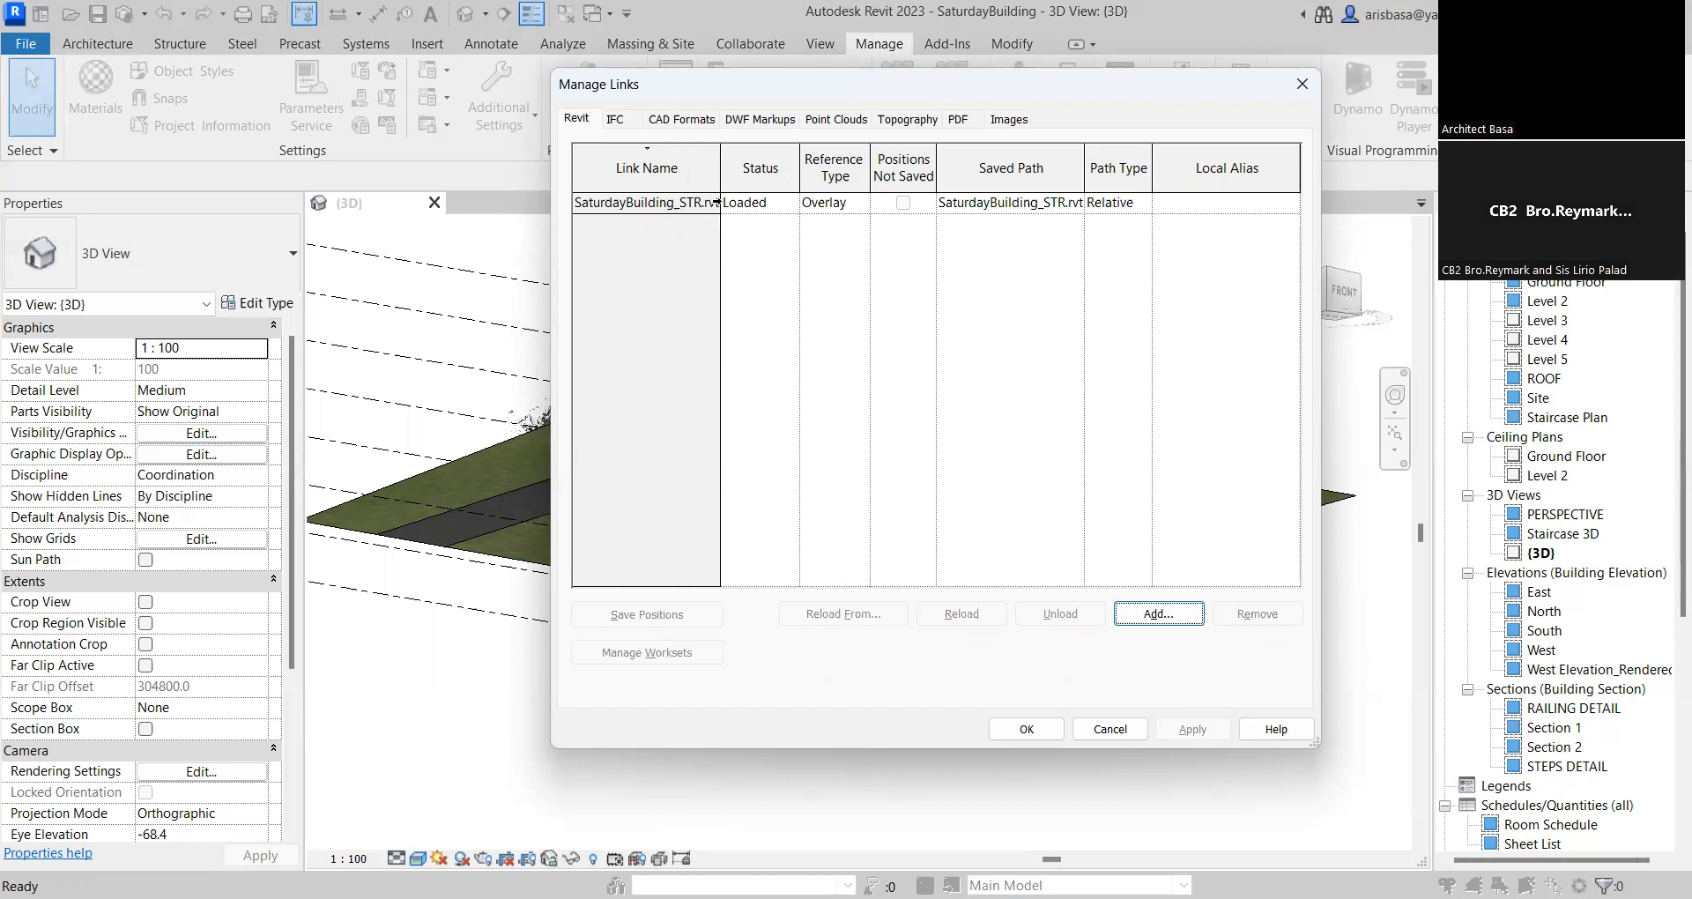
click(784, 520)
click(844, 614)
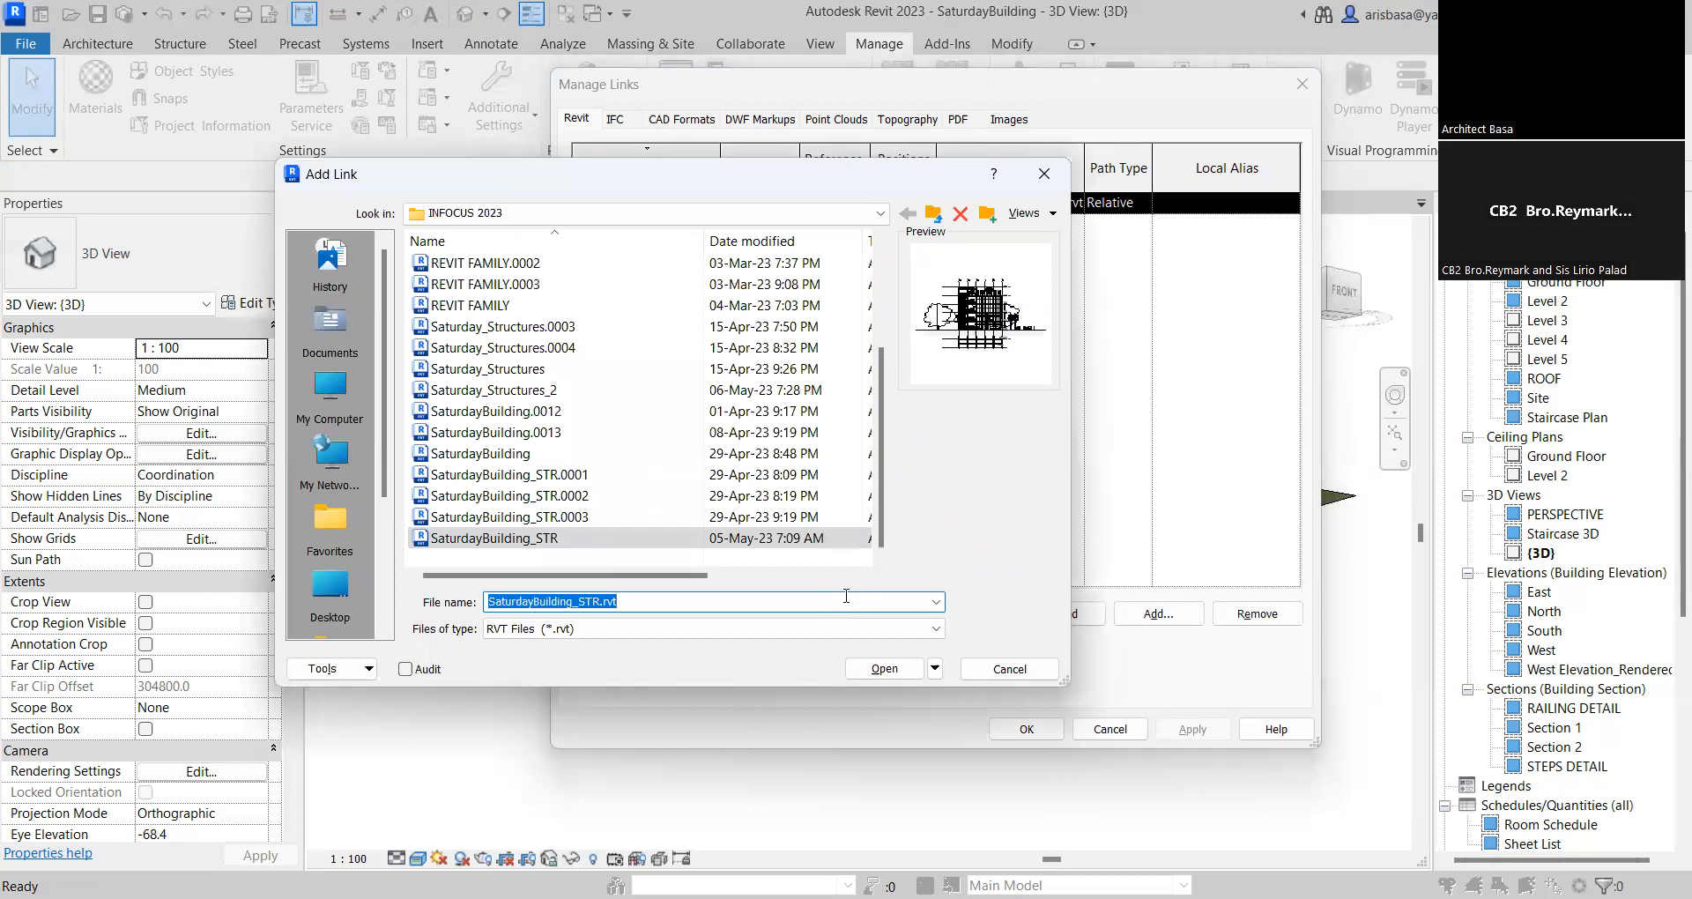
click(1045, 174)
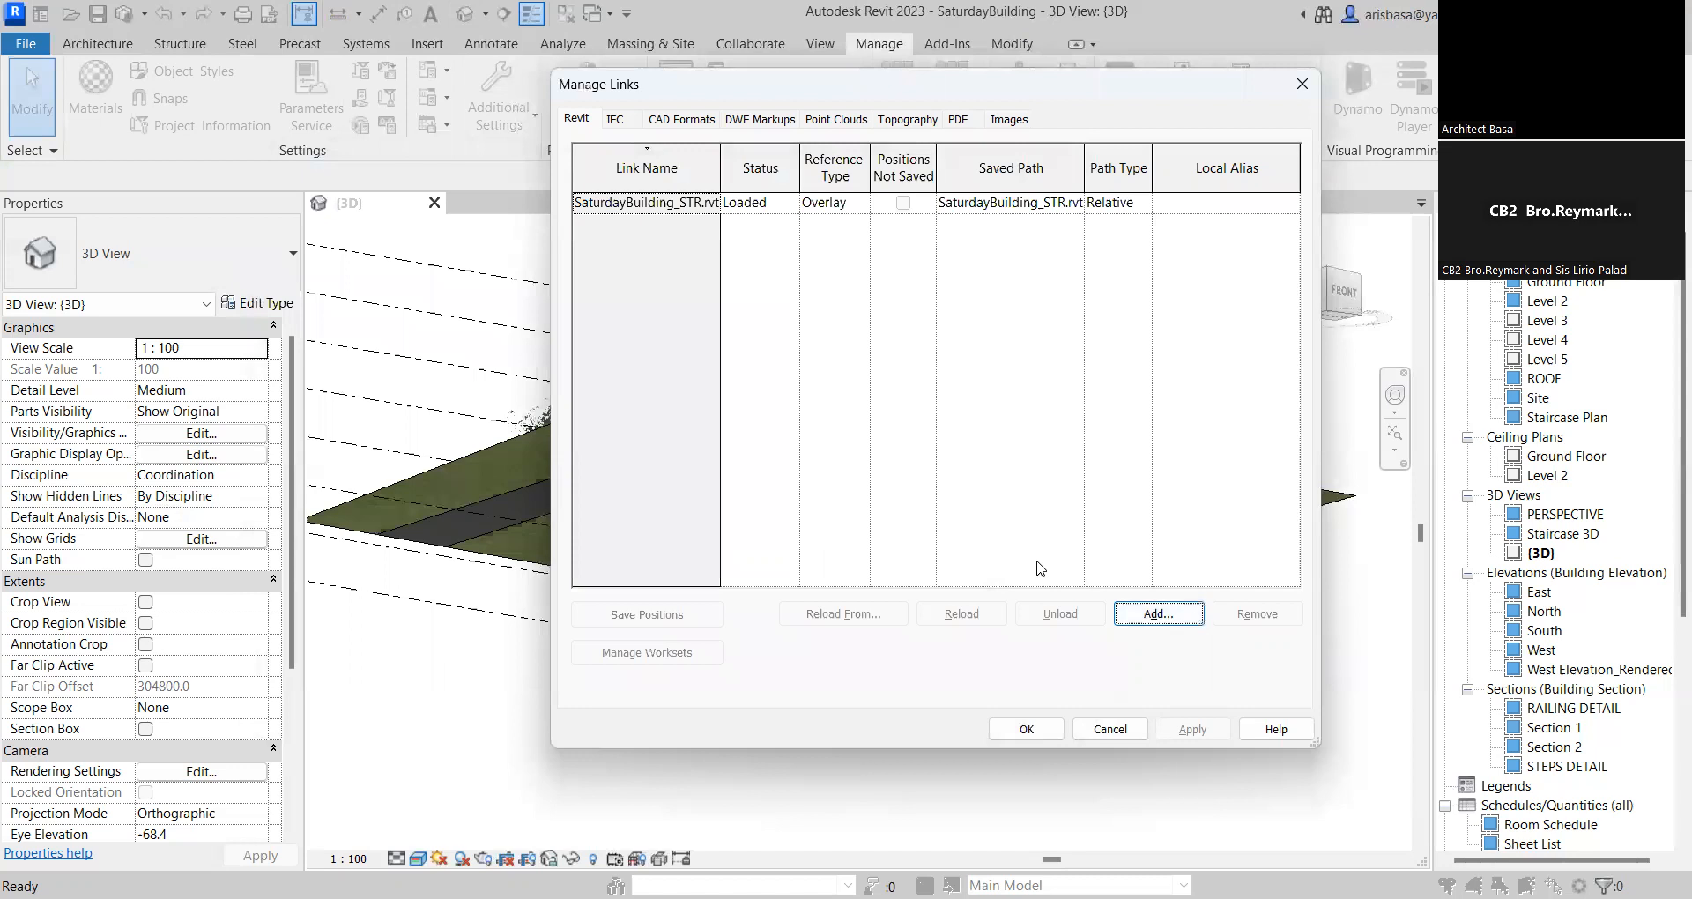
Remove the SaturdayBuilding_STR.rvt link from the project and accept the link changes
click(674, 204)
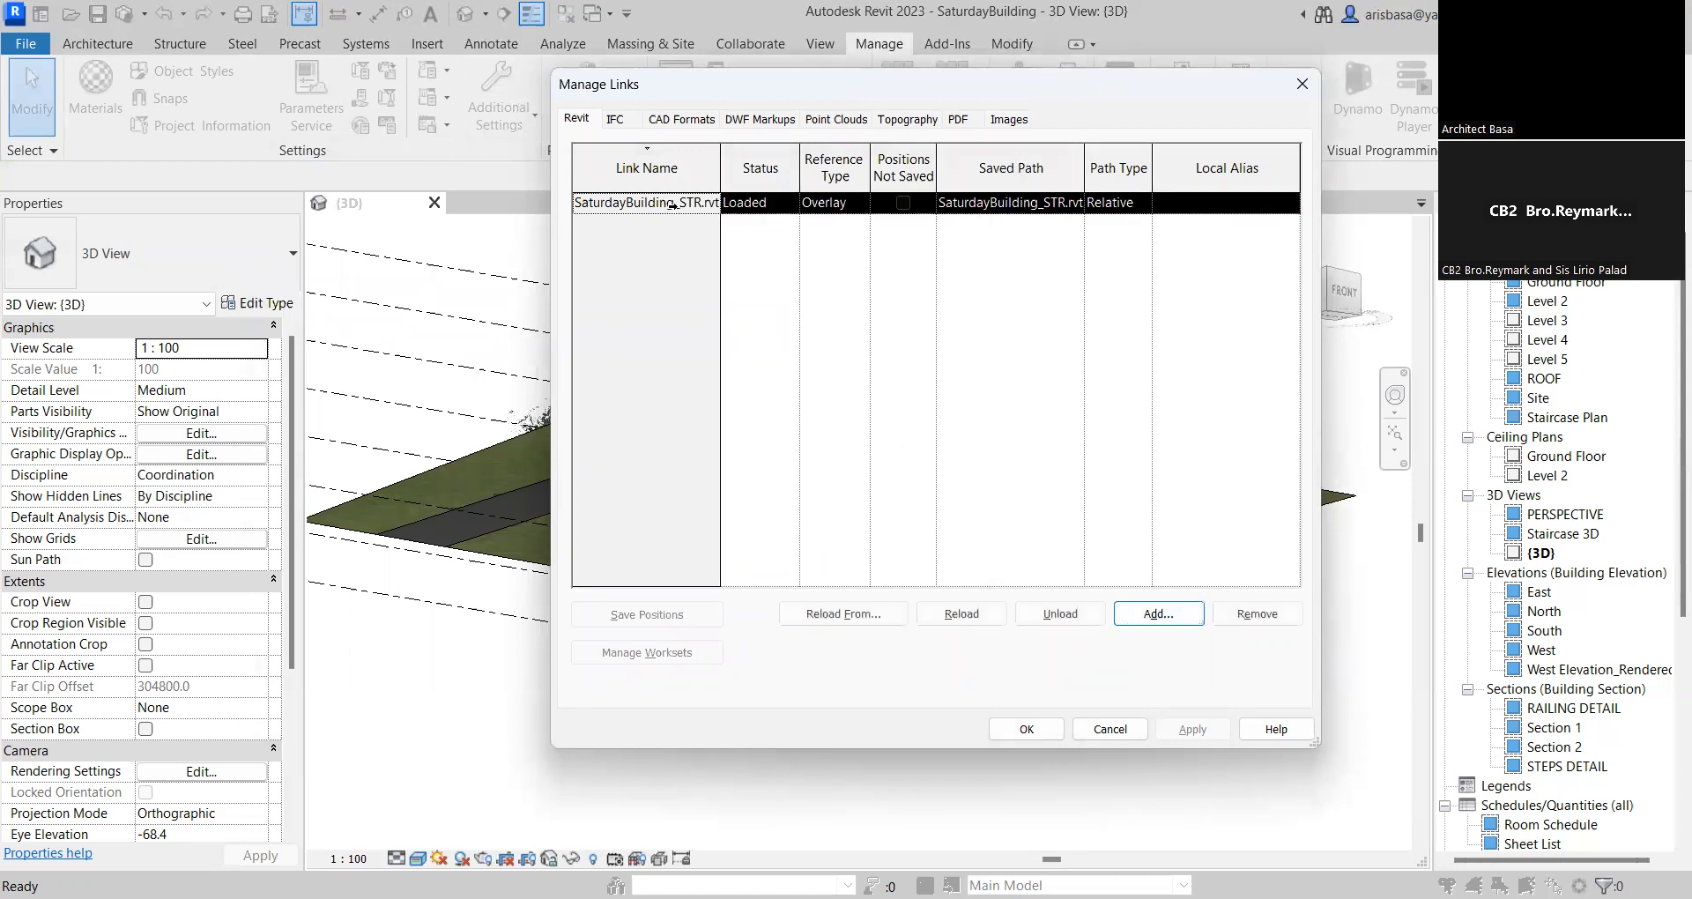
click(1280, 619)
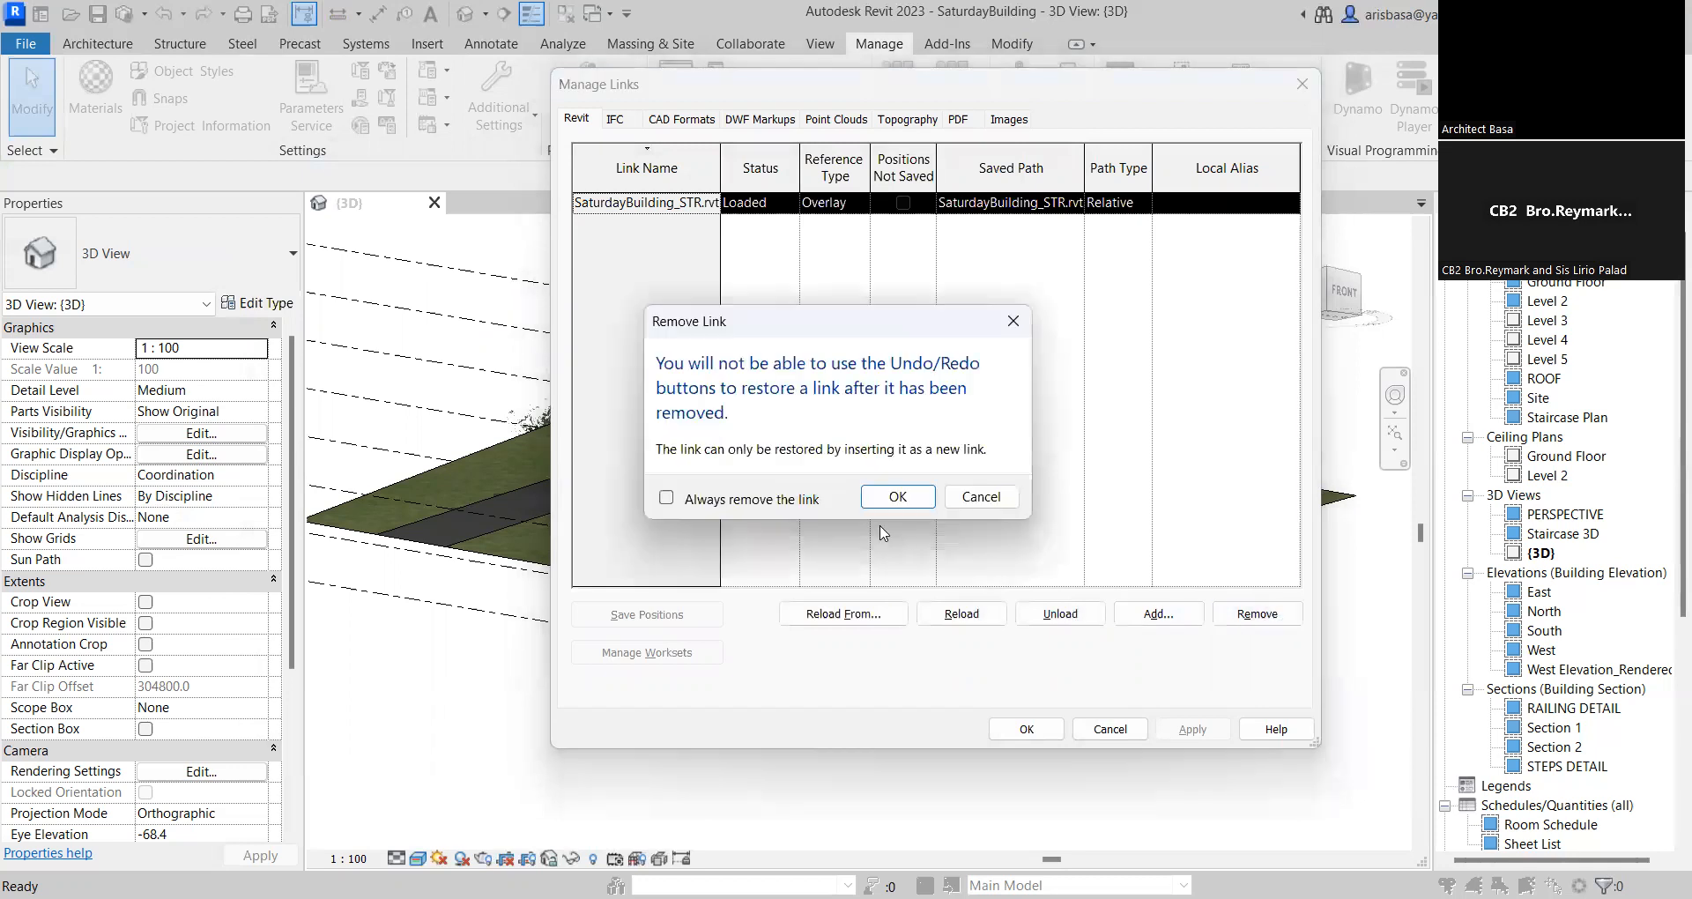
click(899, 498)
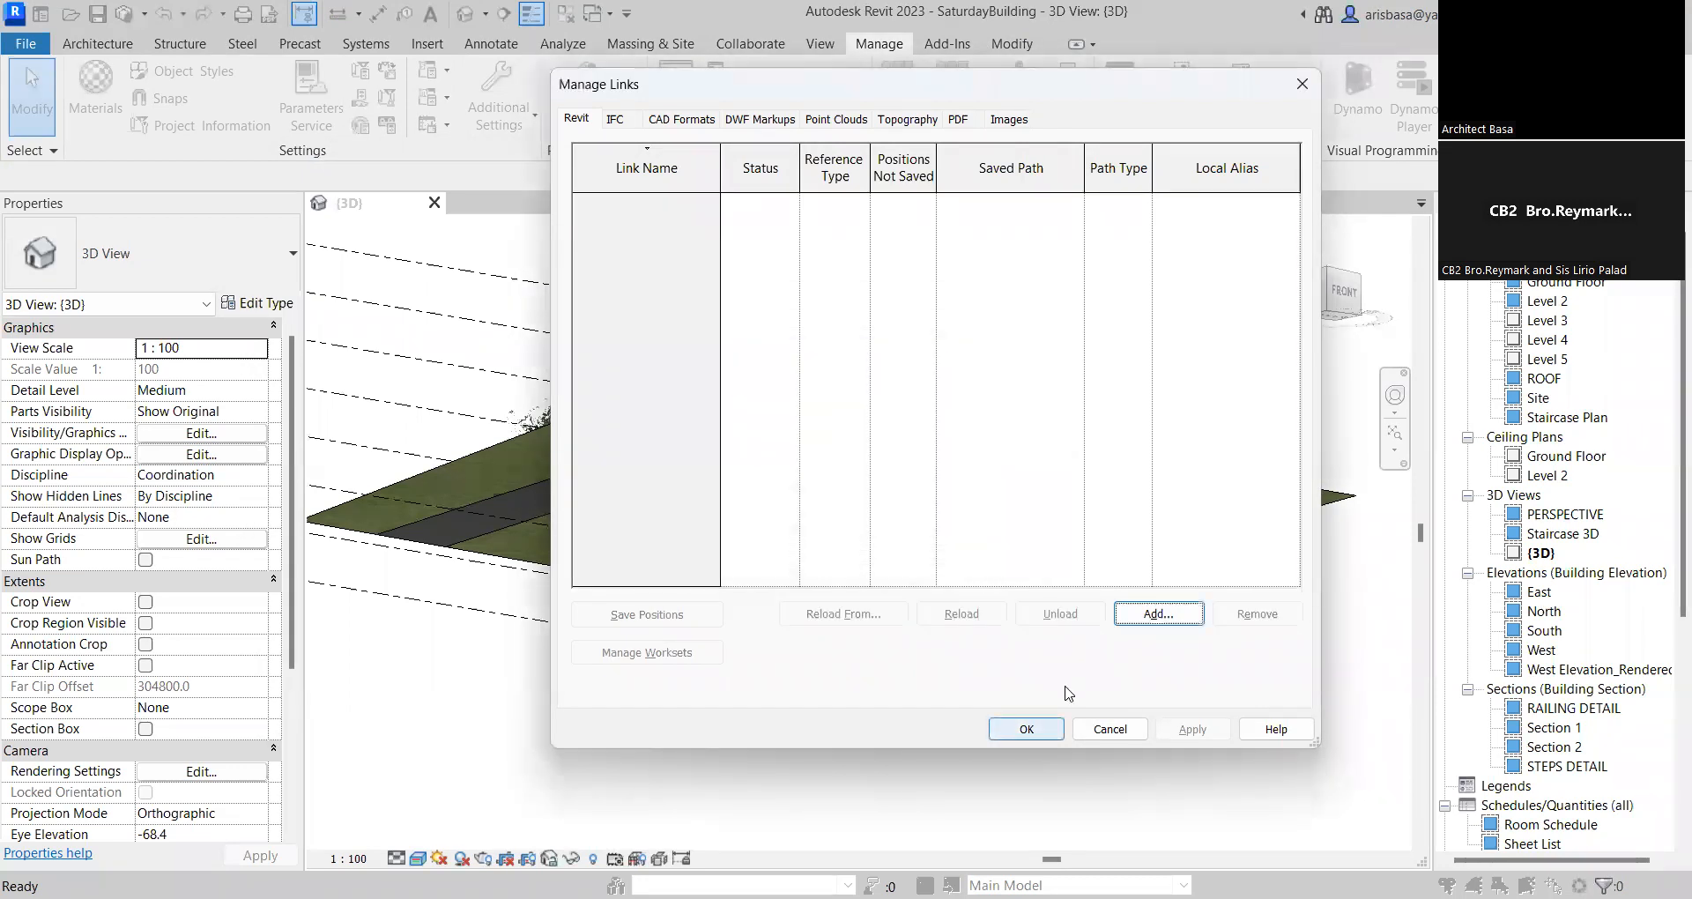
click(1027, 729)
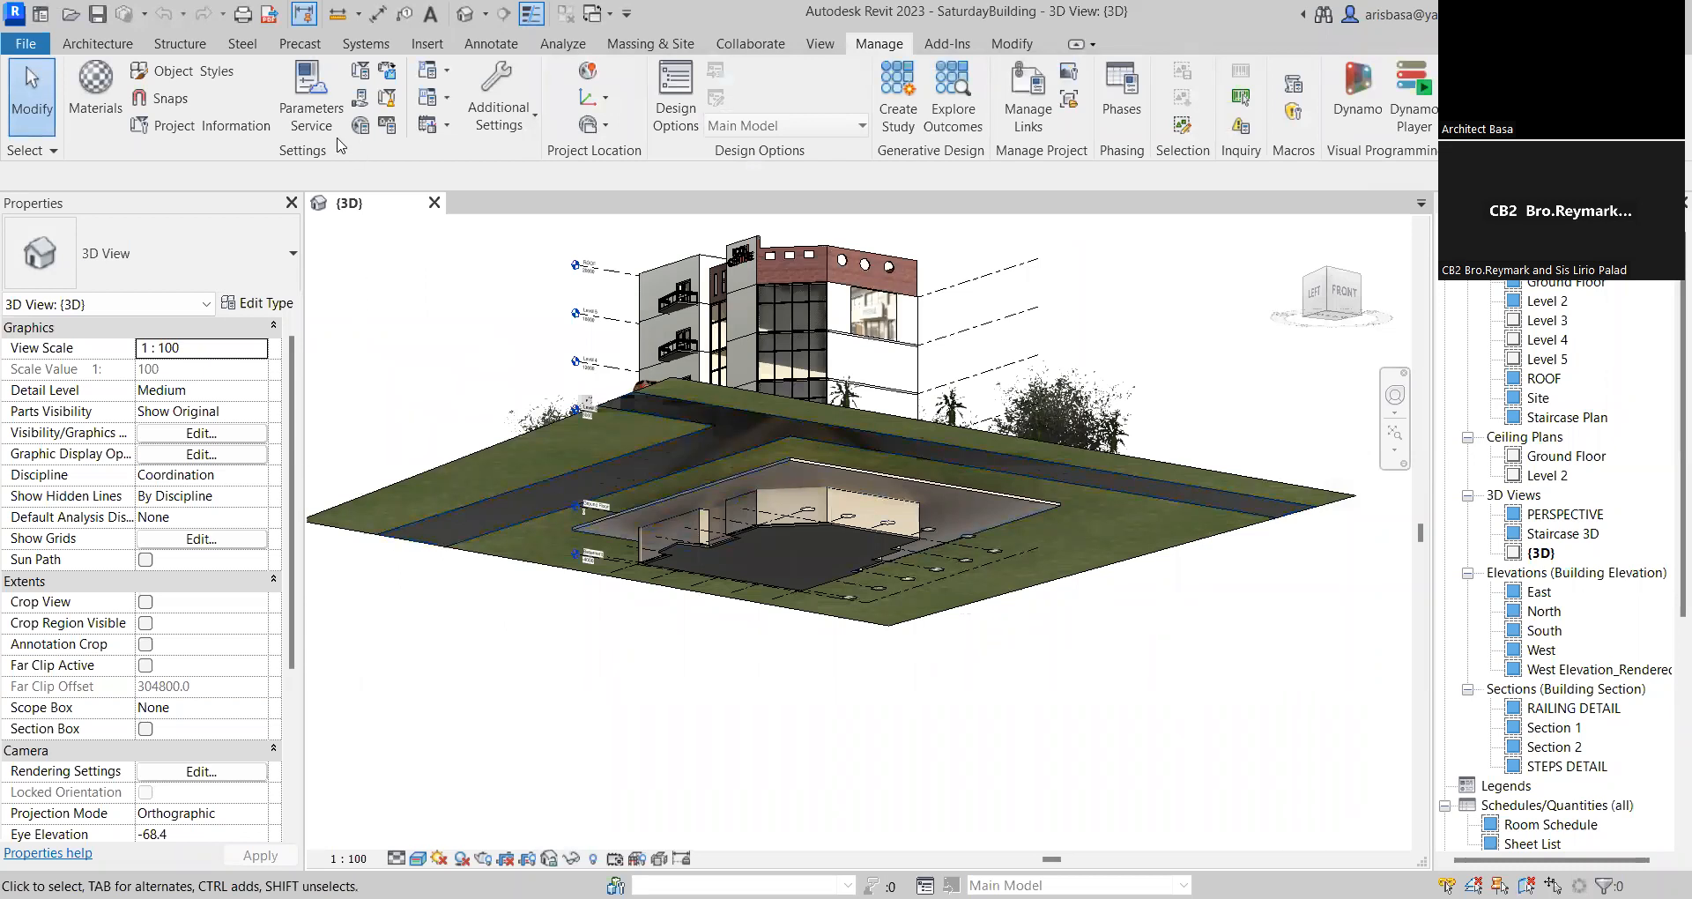
click(423, 44)
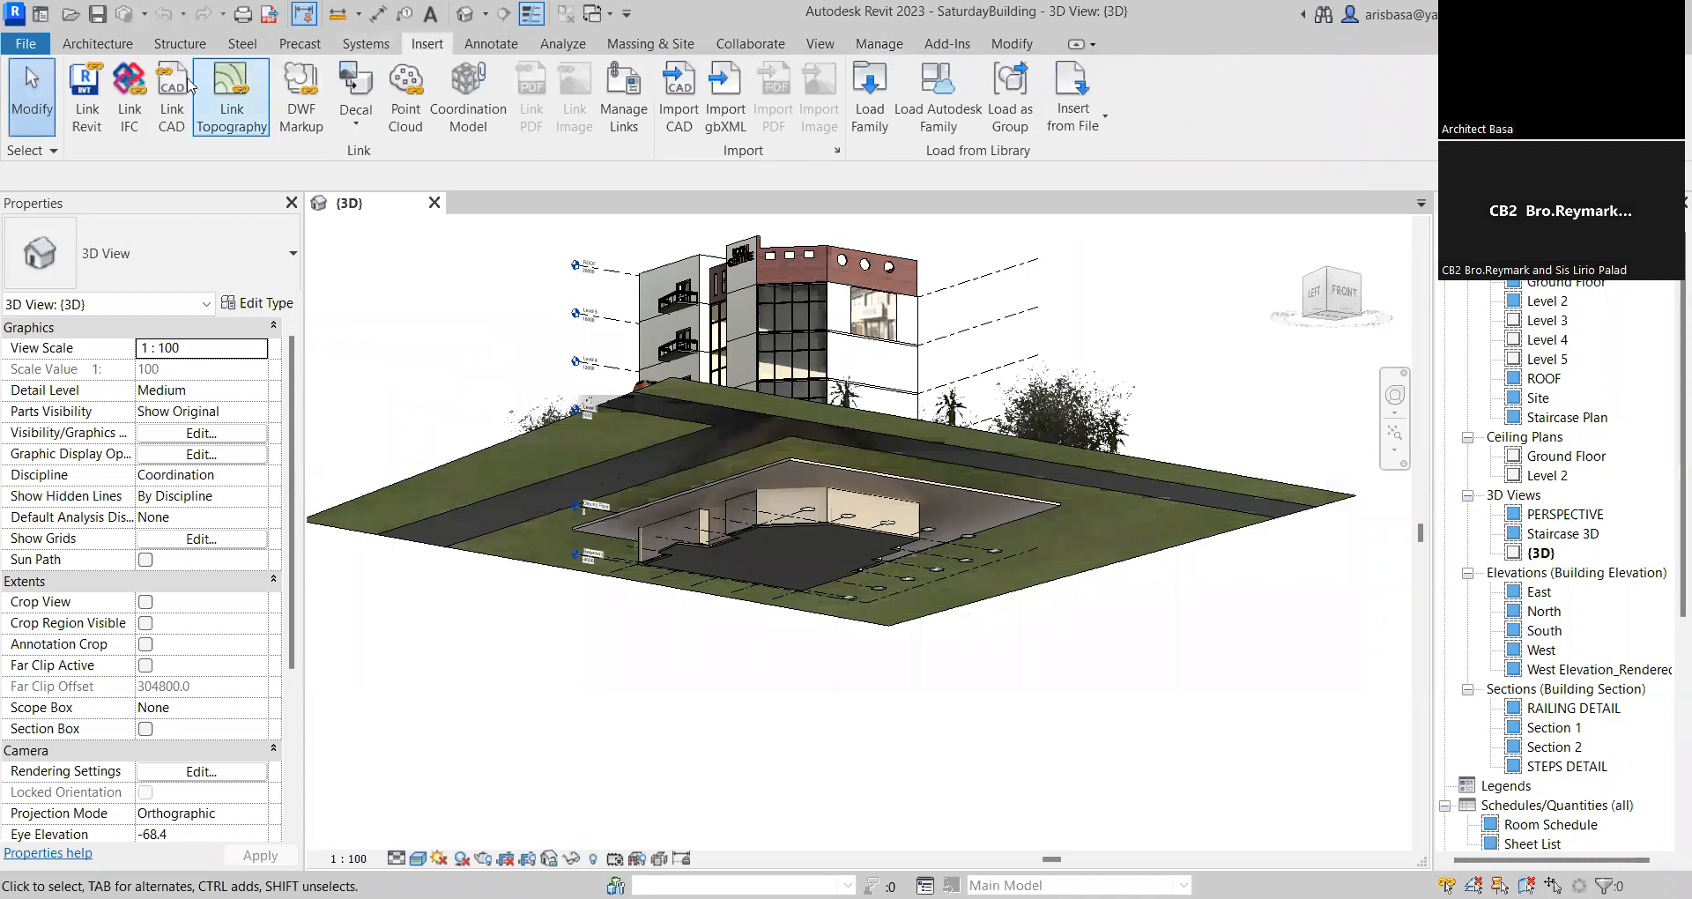
click(88, 114)
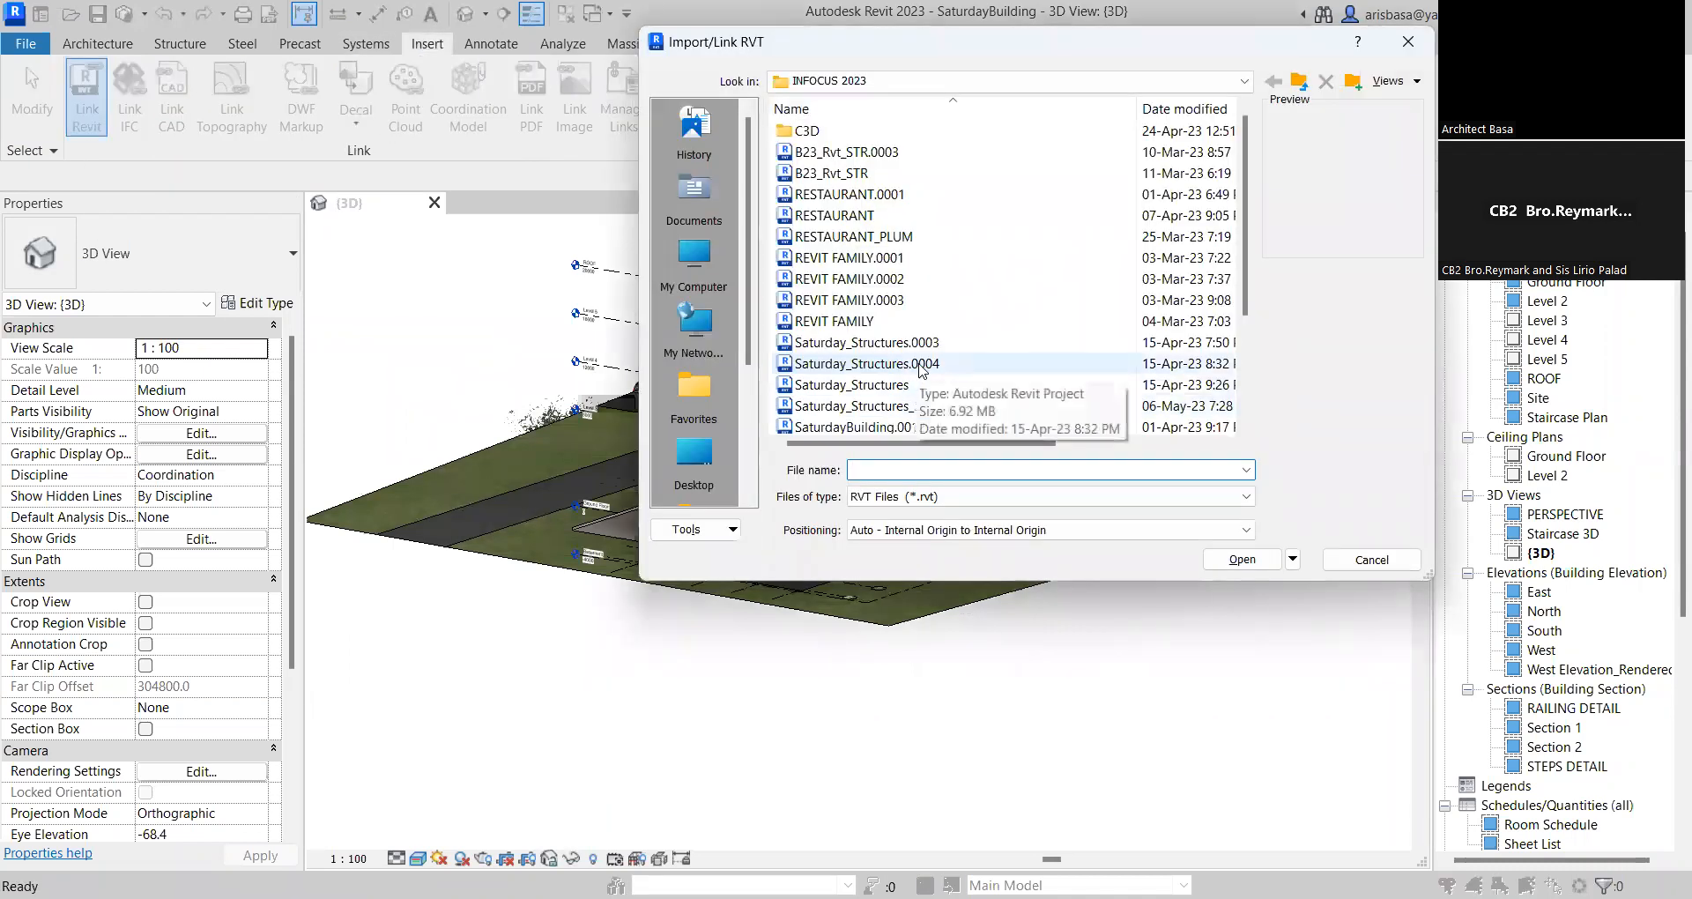
click(1409, 43)
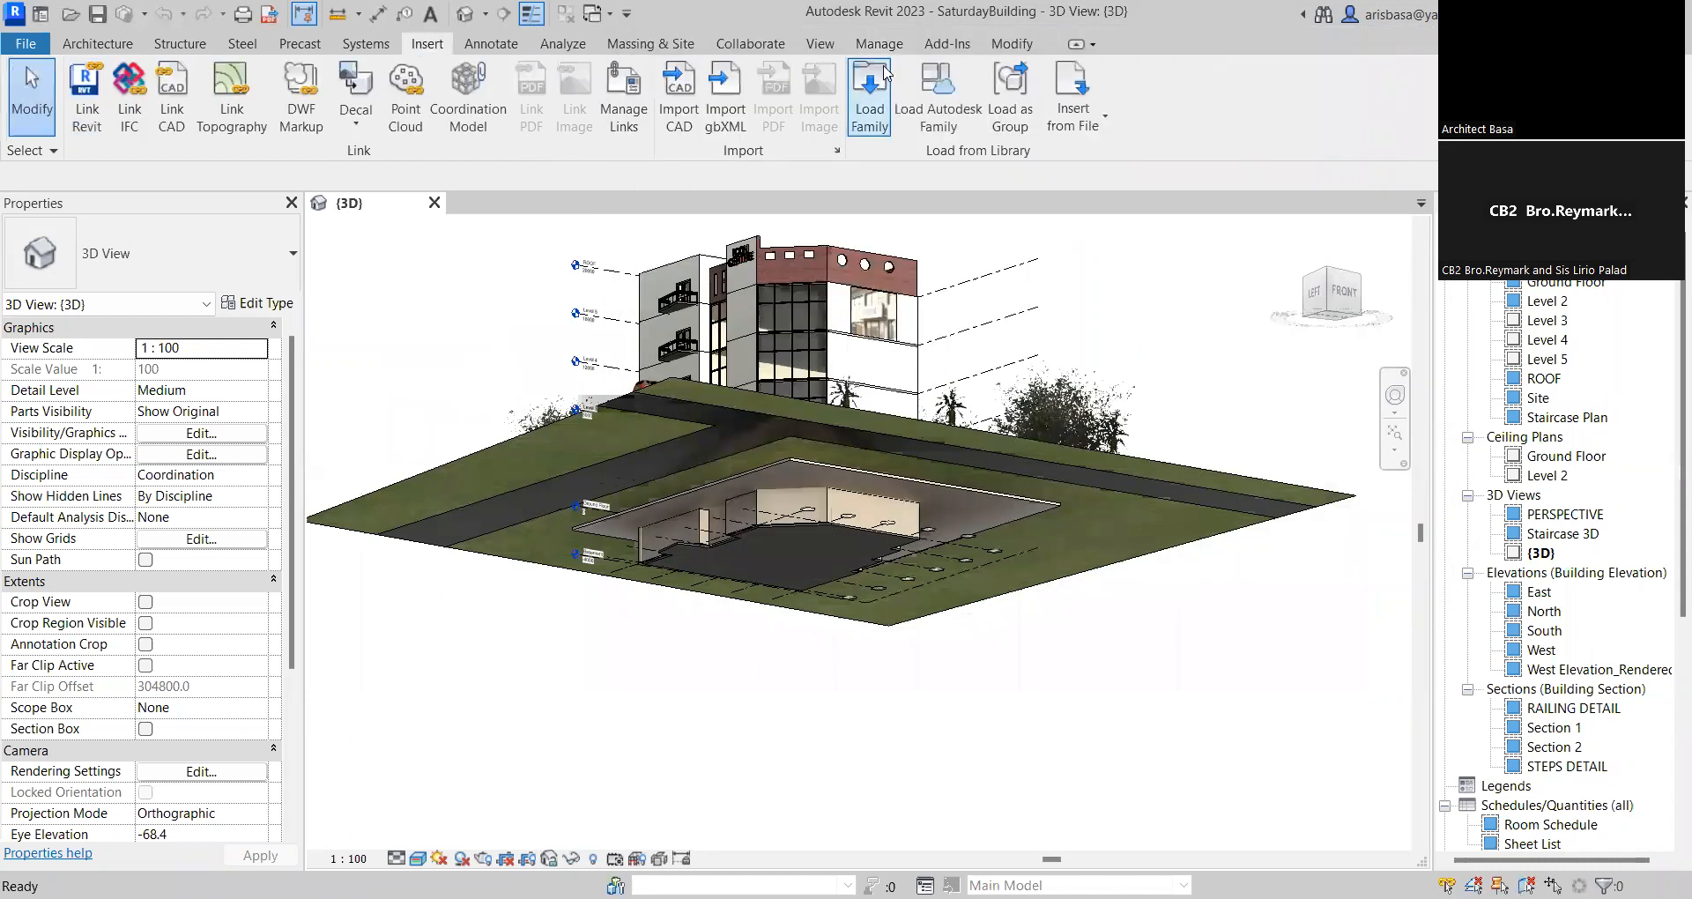
Add the SaturdayBuilding_STR file as a Revit link through Manage Links, using Auto - Internal Origin to Internal Origin positioning
click(879, 43)
click(1037, 129)
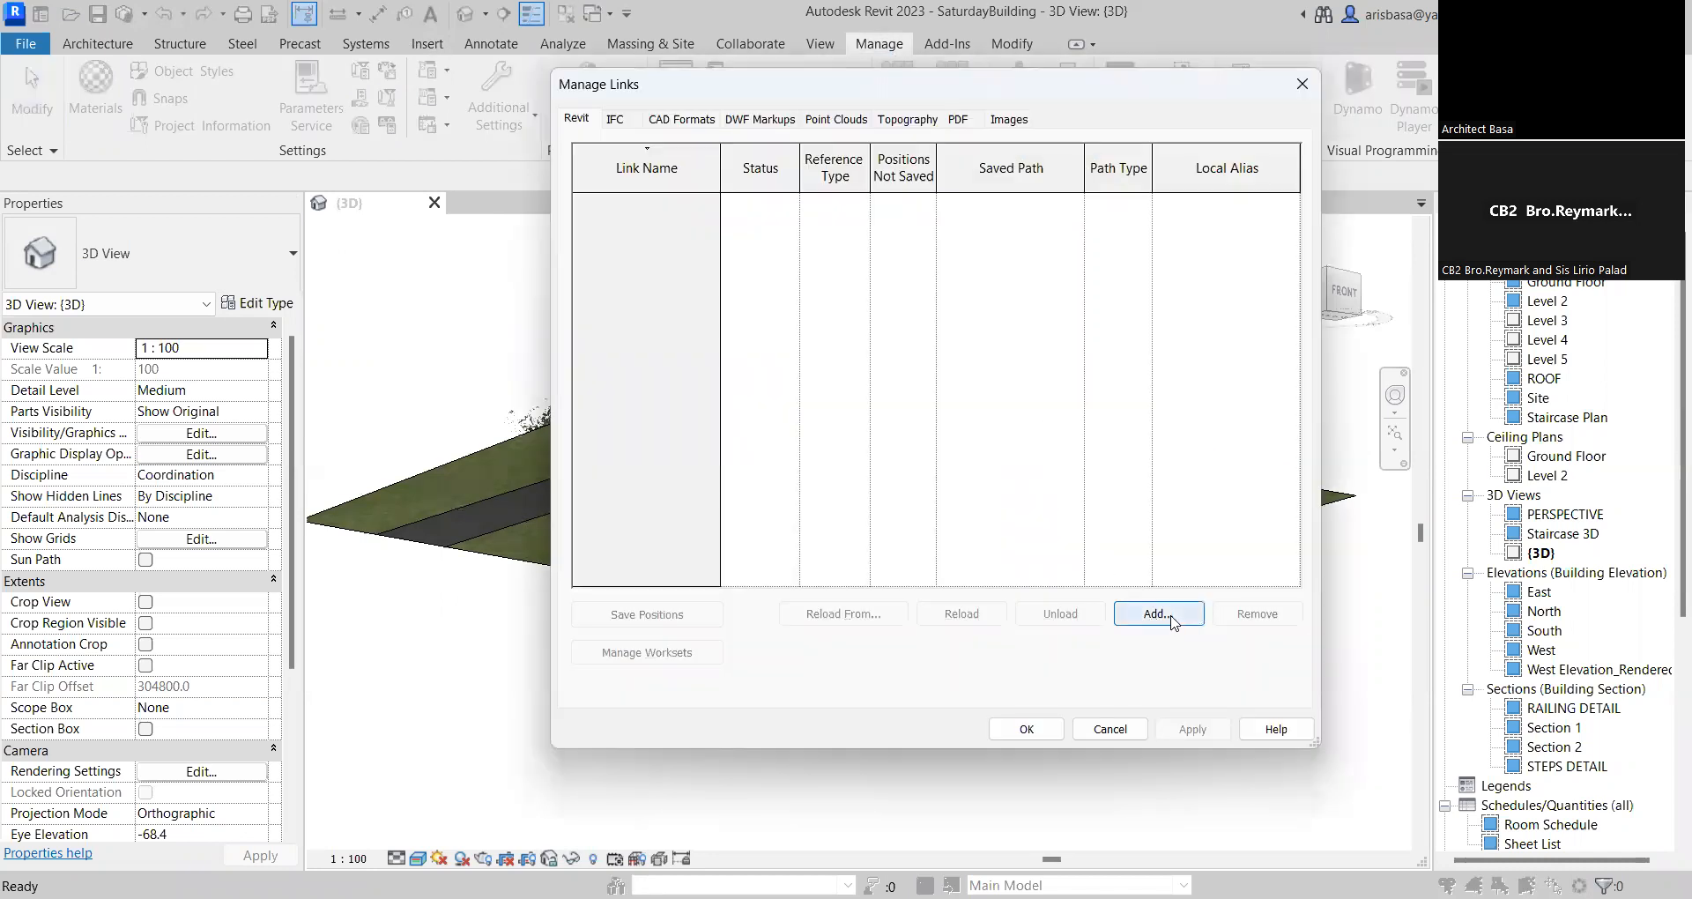
click(1159, 614)
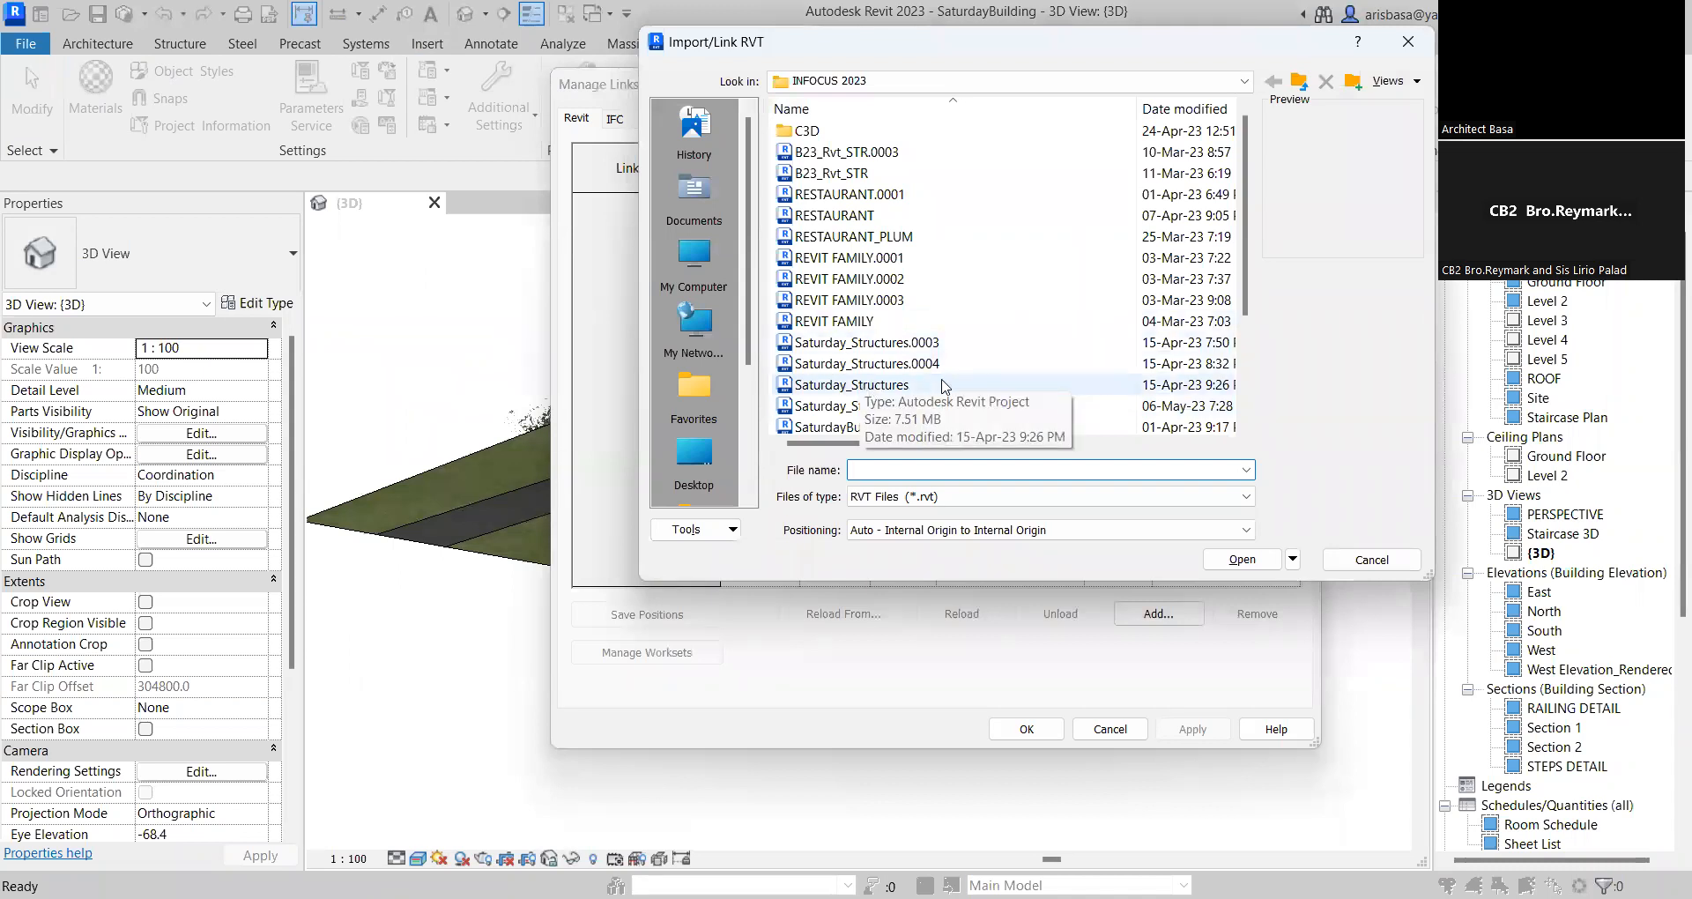
scroll(869, 388, down, 2)
scroll(932, 388, down, 1)
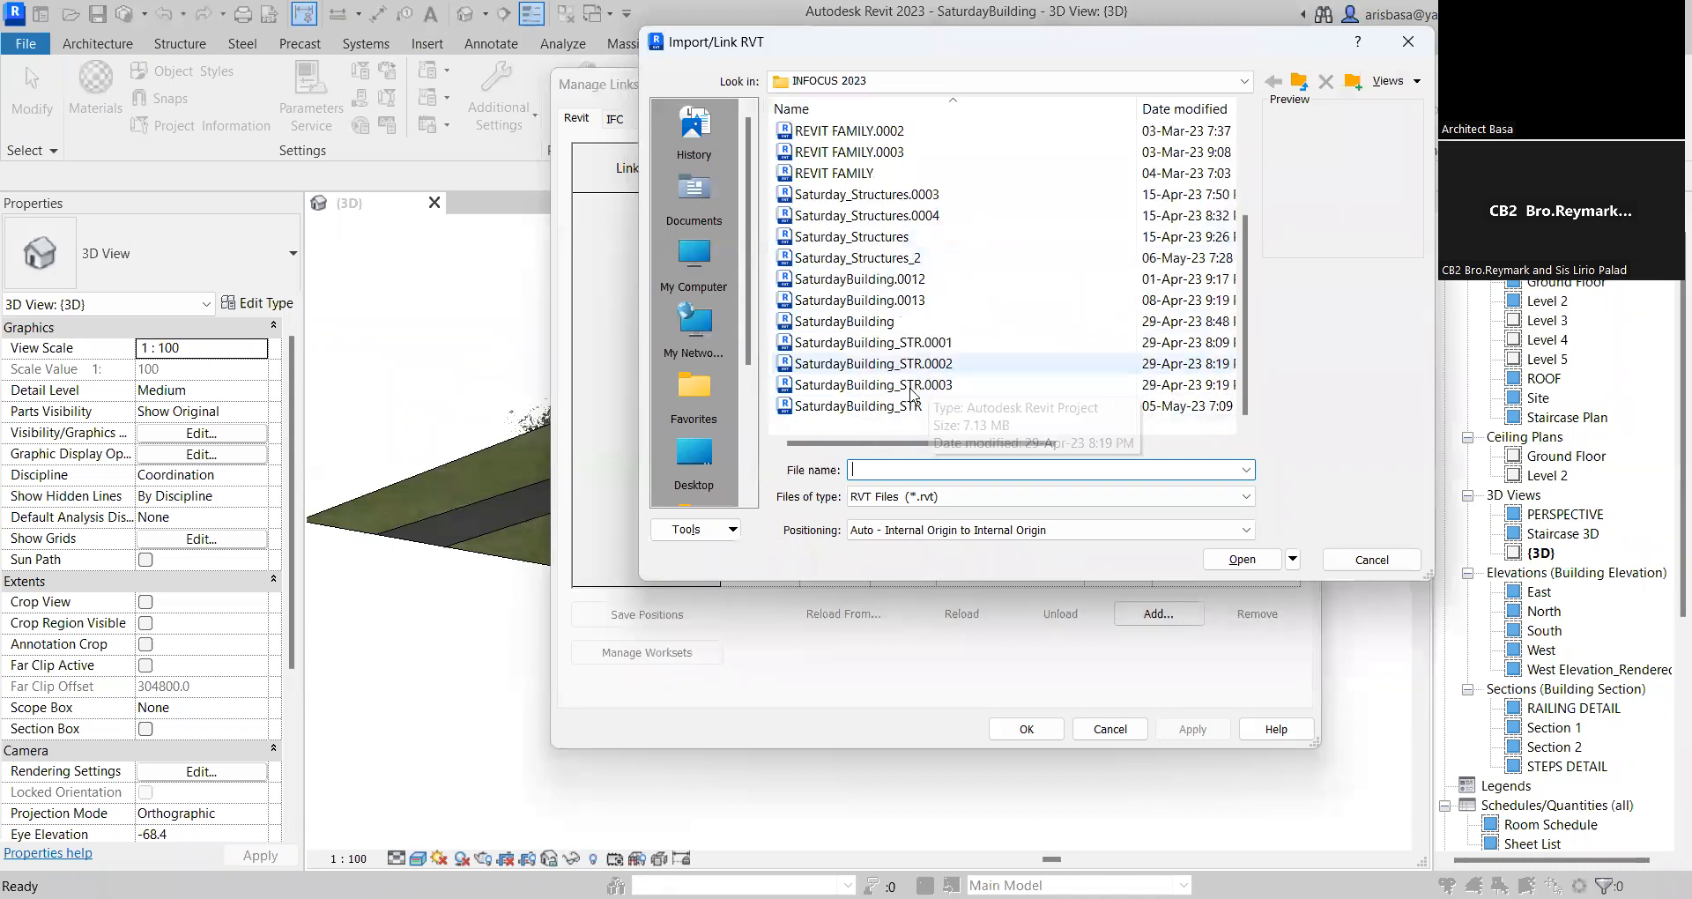
click(868, 408)
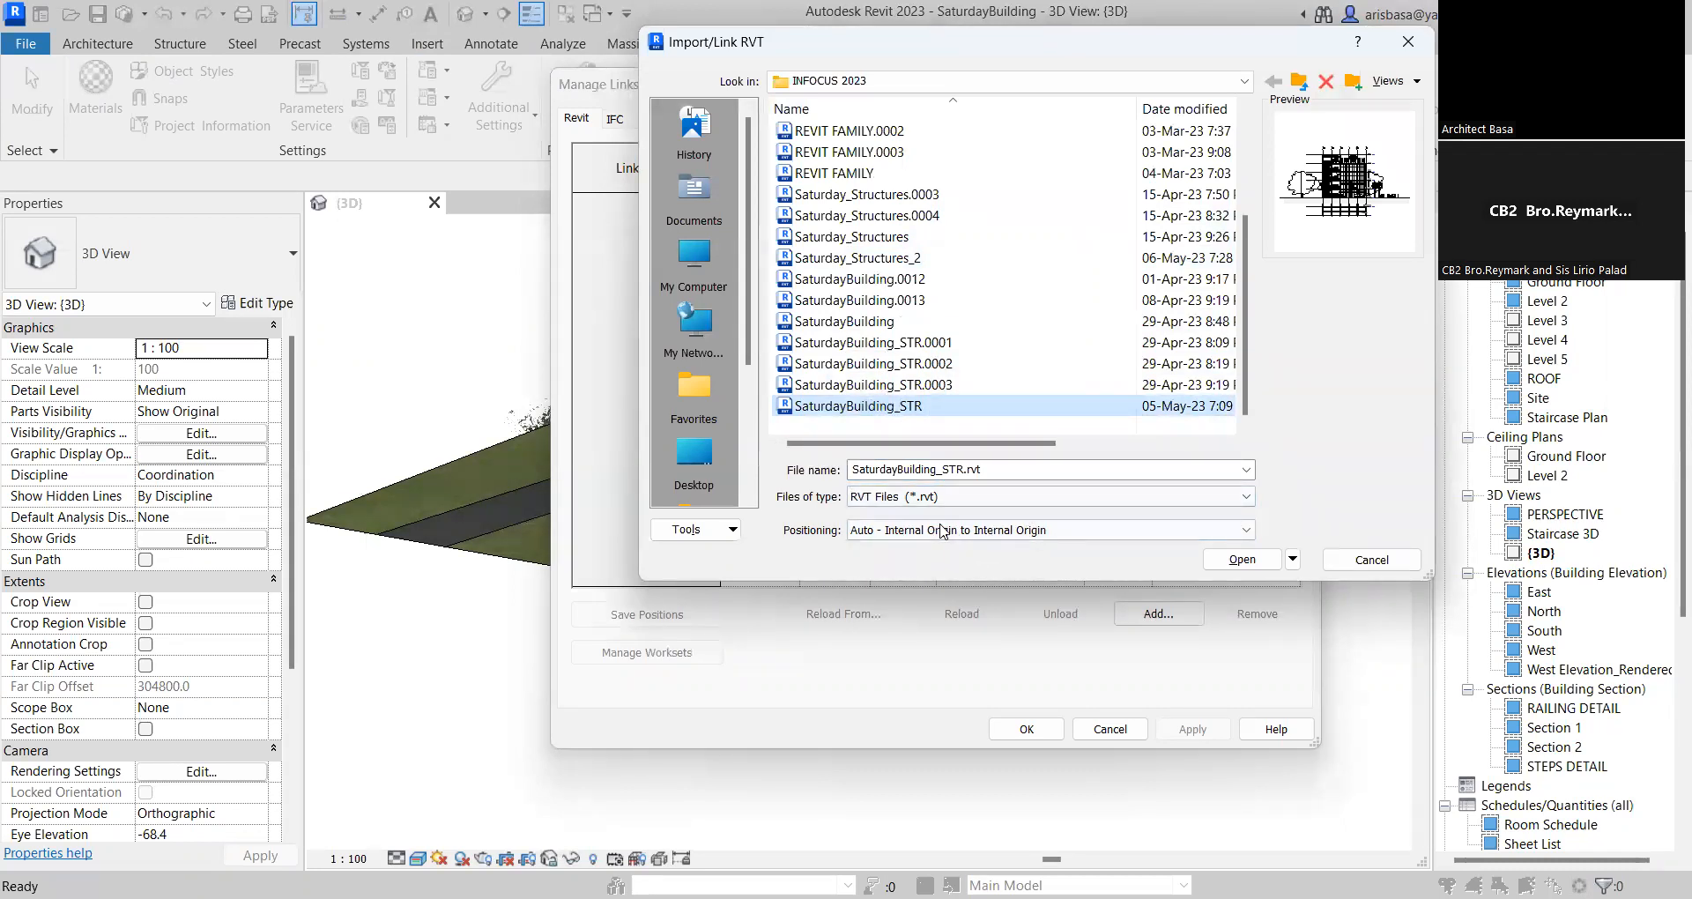
click(1243, 560)
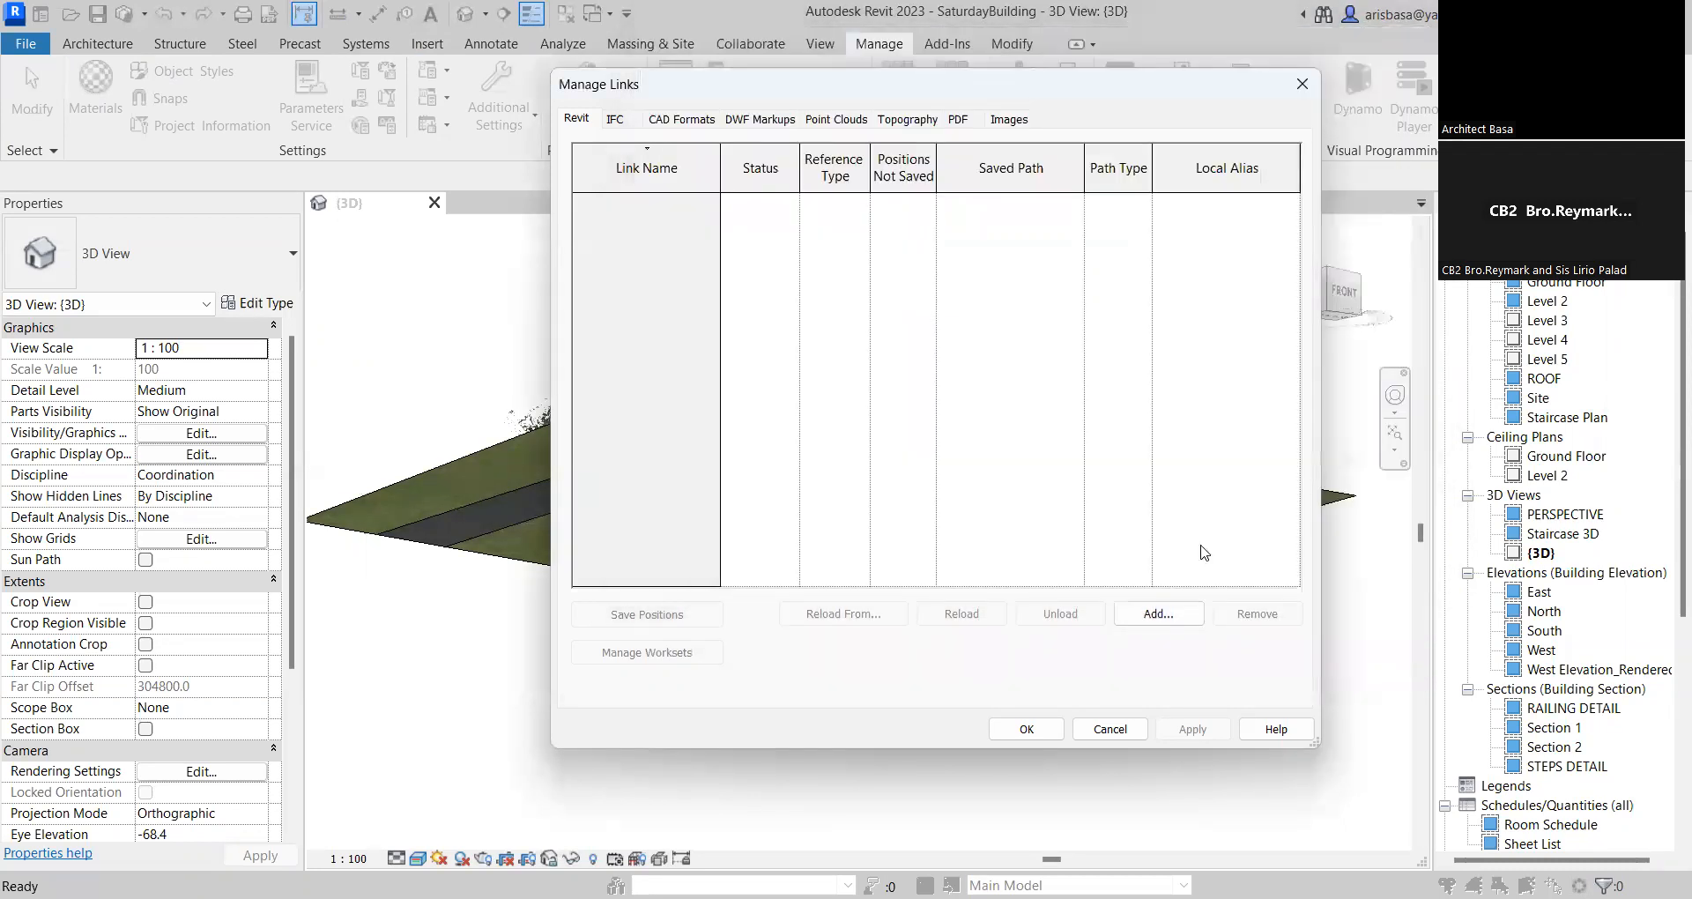
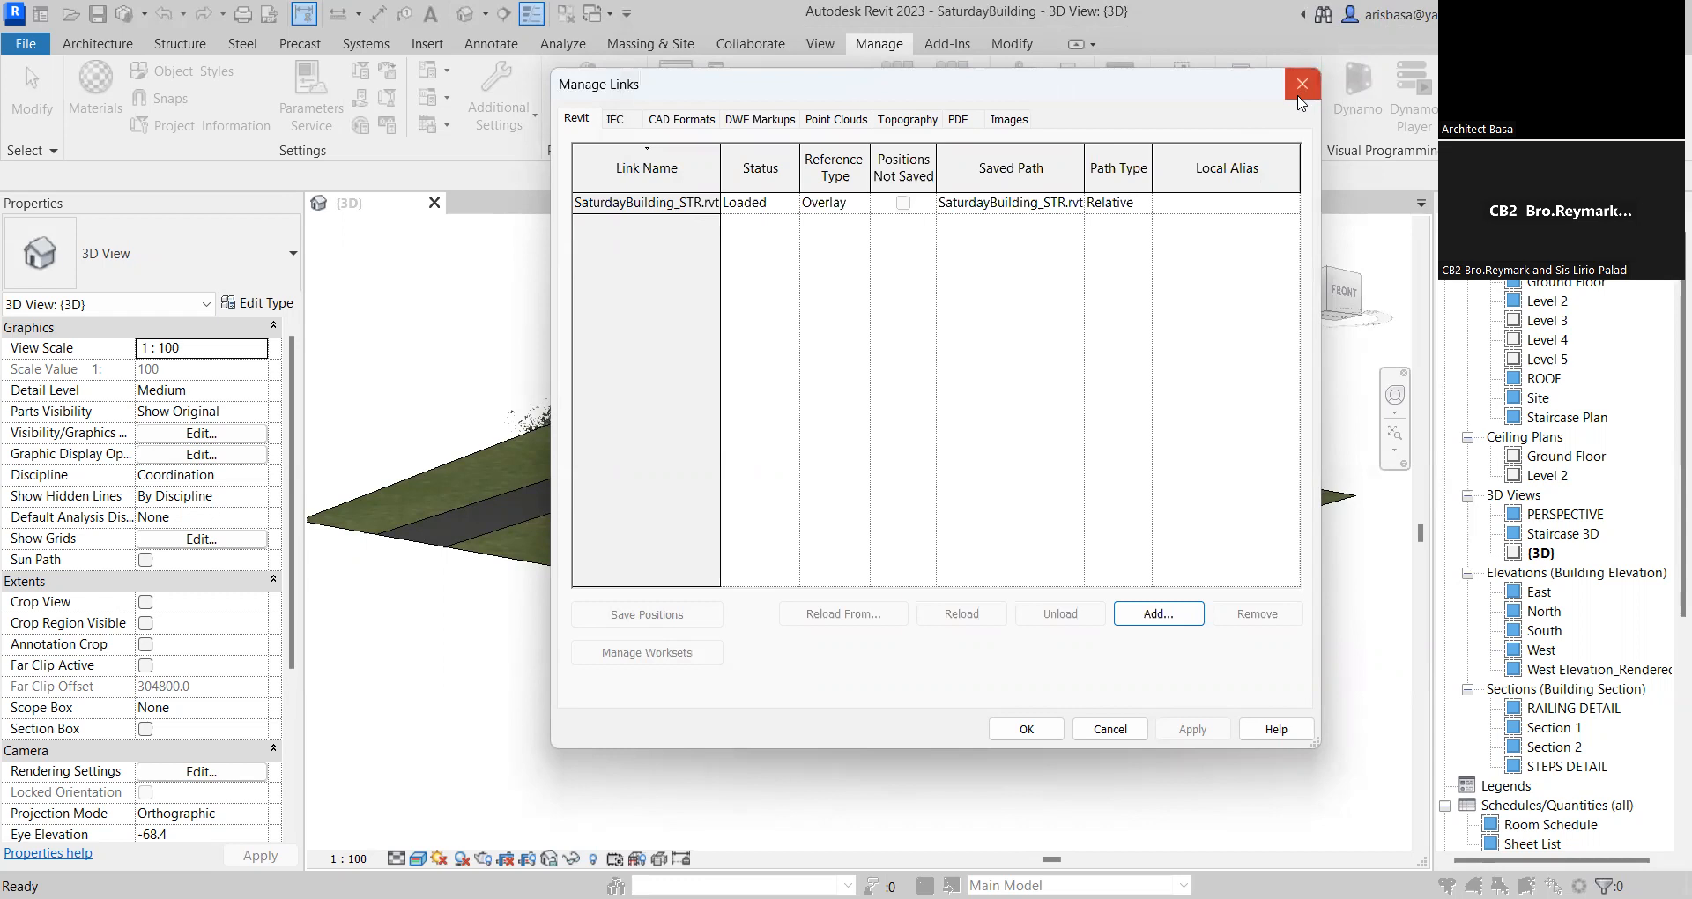
Close Manage Links without accepting the changes and open the Ground Floor plan around Commercial Area 1 and the Lobby
click(1302, 85)
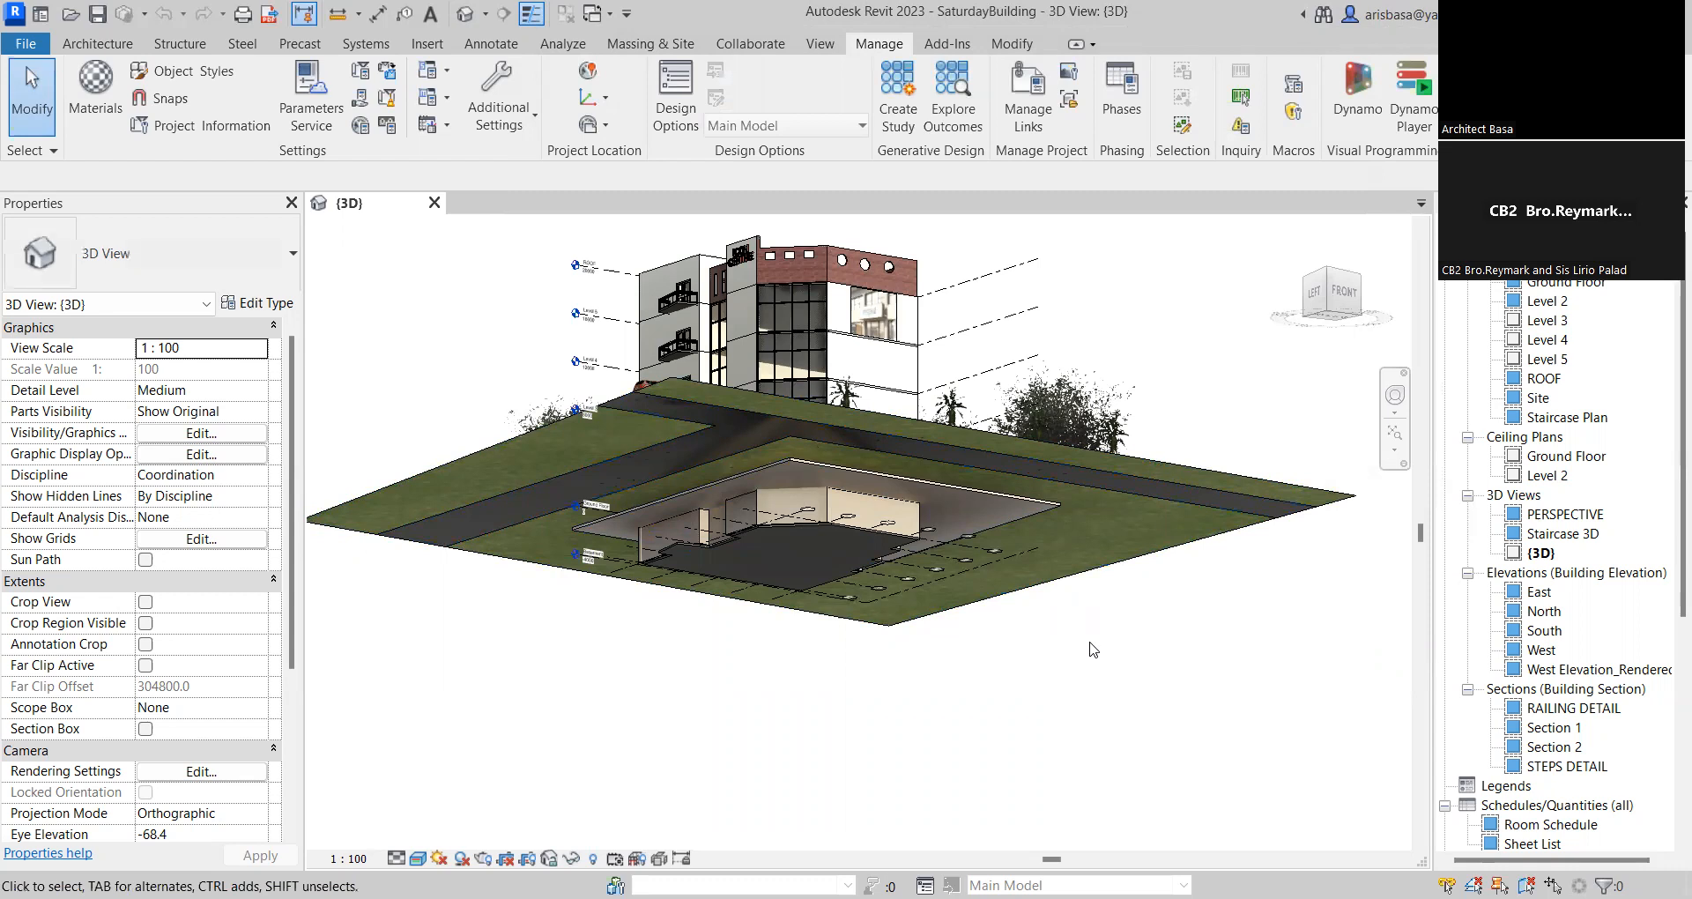
middle_drag(1097, 694, 1089, 726)
shift+middle_drag(1051, 793, 1155, 816)
double_click(1557, 284)
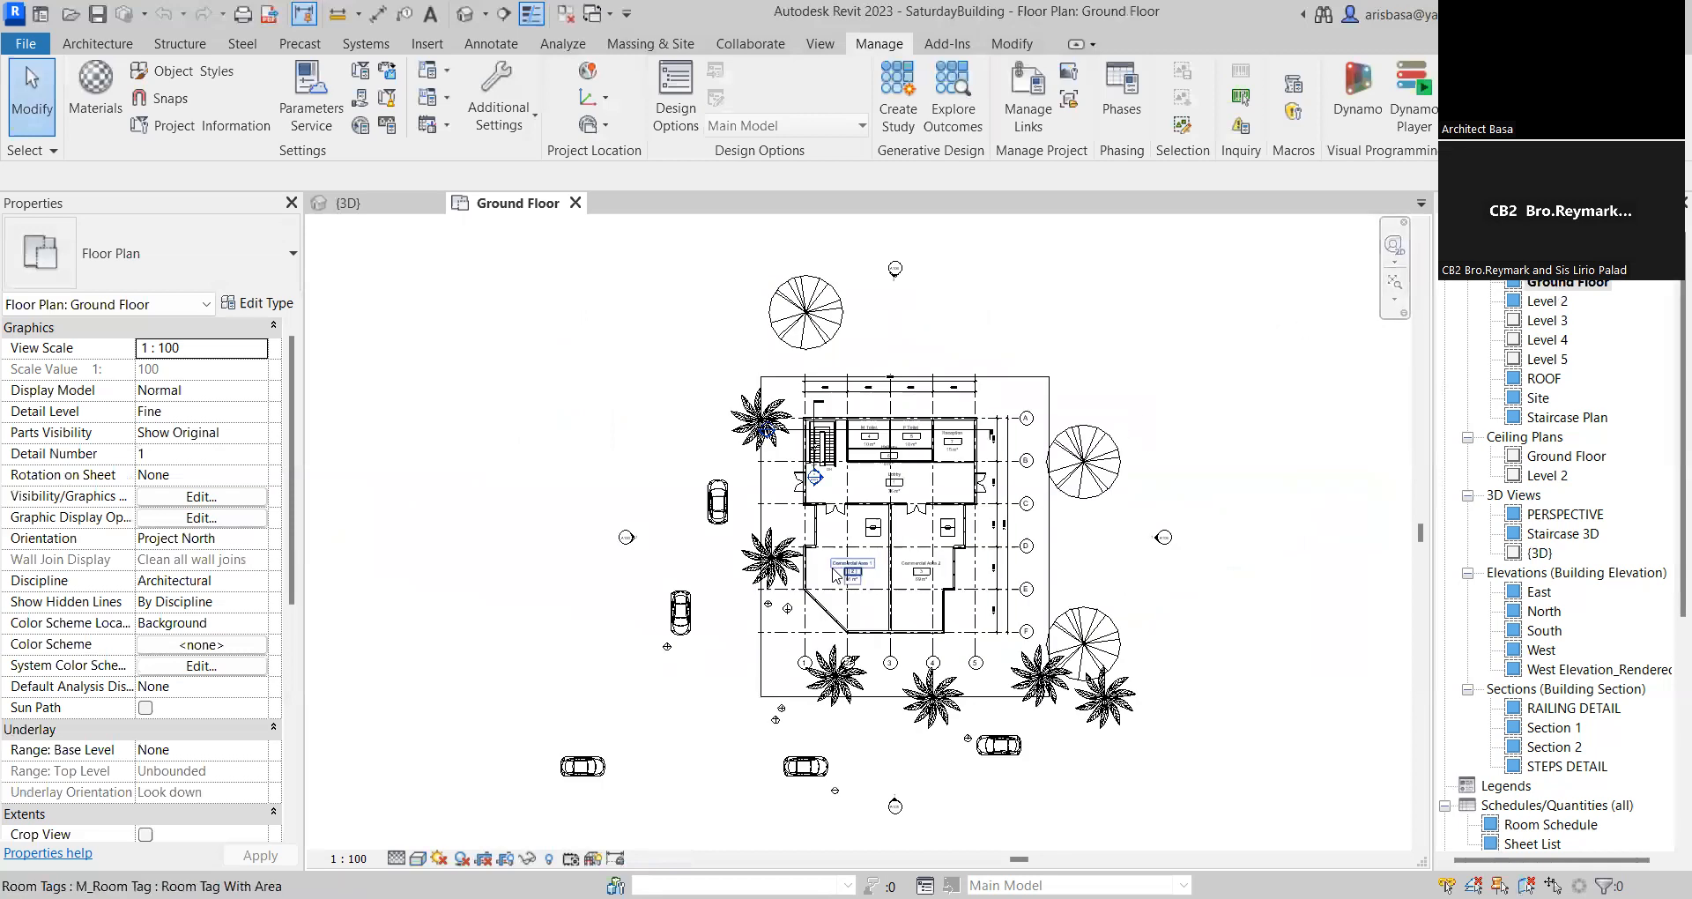
scroll(882, 600, up, 5)
middle_drag(881, 586, 849, 695)
scroll(869, 609, down, 1)
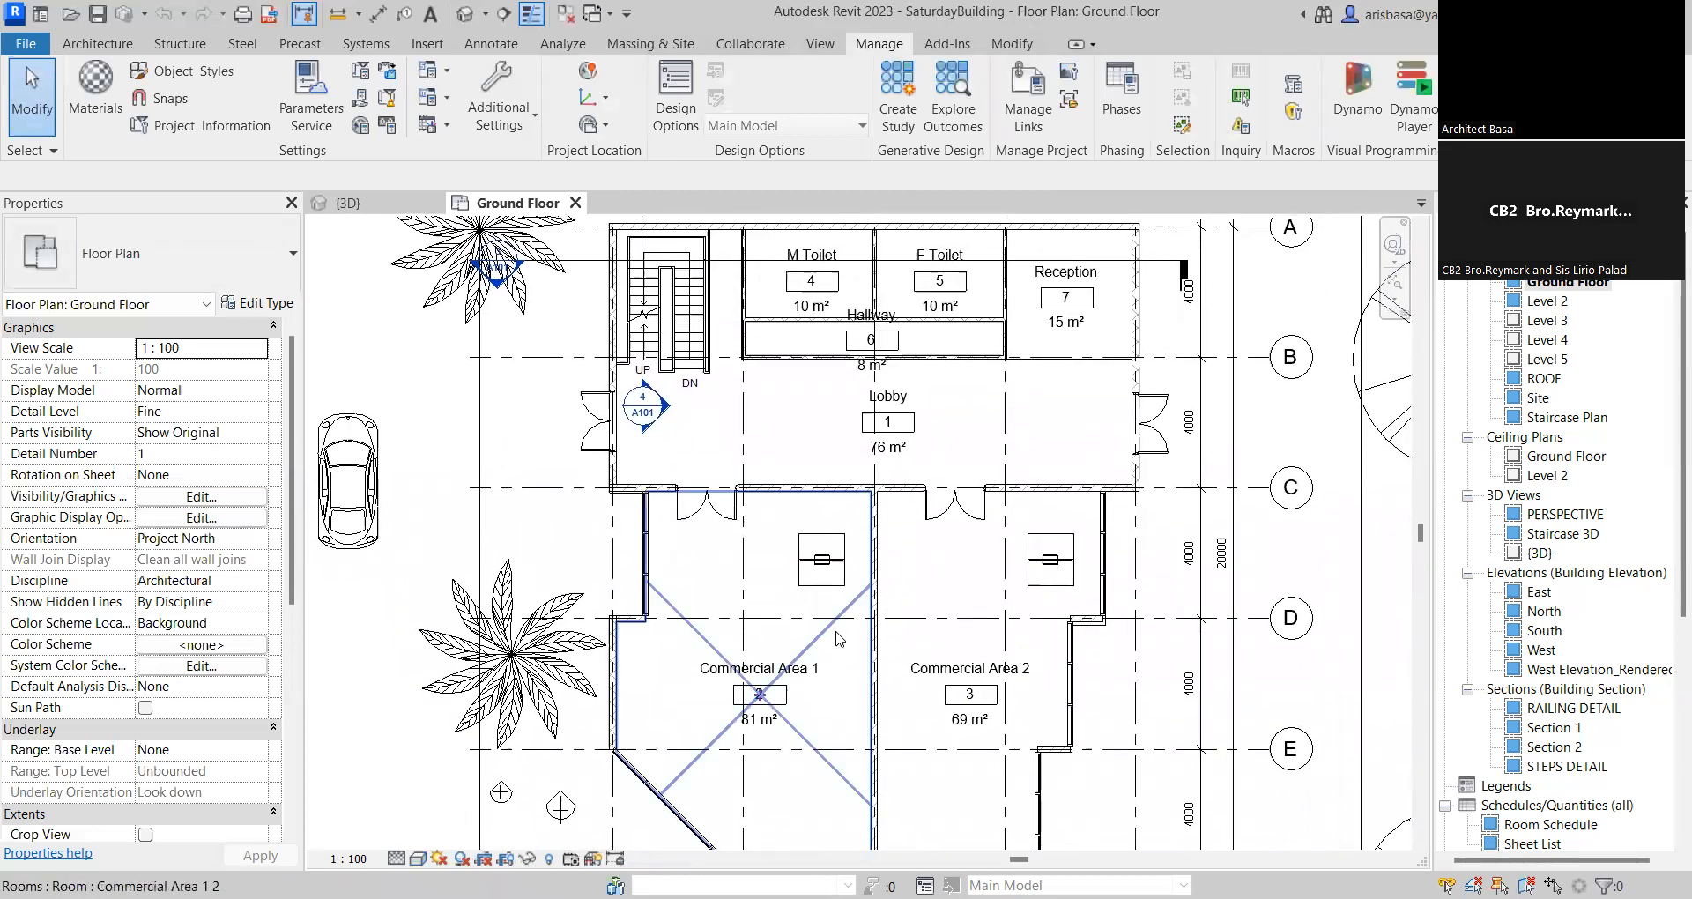
middle_drag(836, 631, 811, 621)
Add SaturdayBuilding_STR as a Revit link through Manage Links with Auto - Internal Origin to Internal Origin positioning, and accept the link changes
key(m)
key(d)
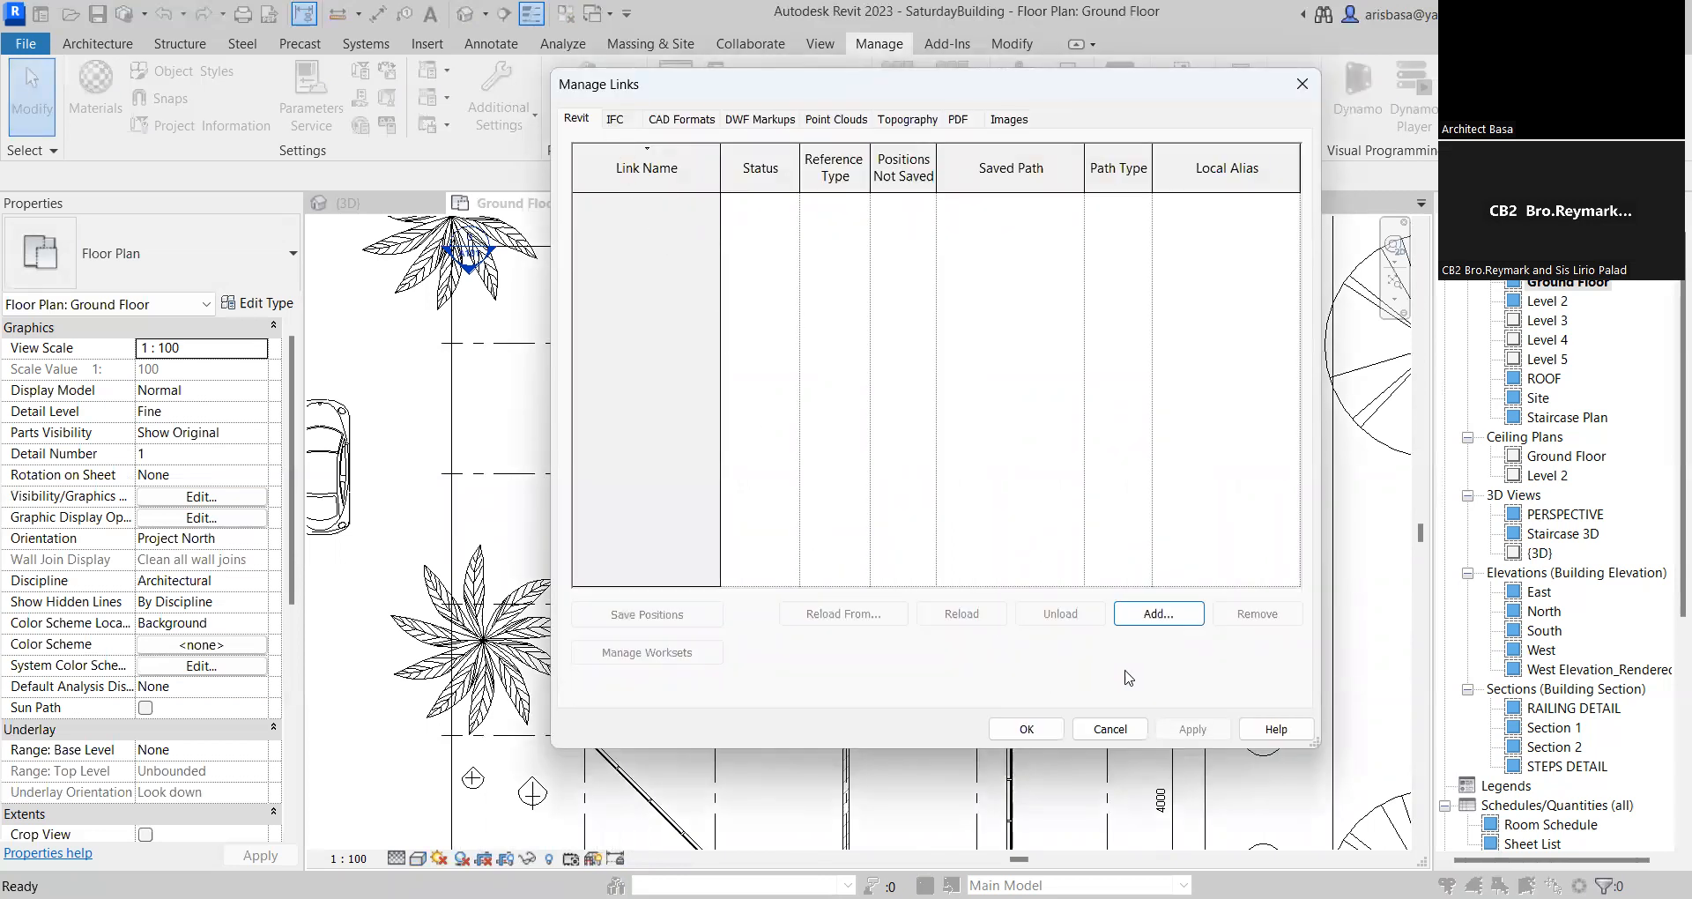
click(1157, 615)
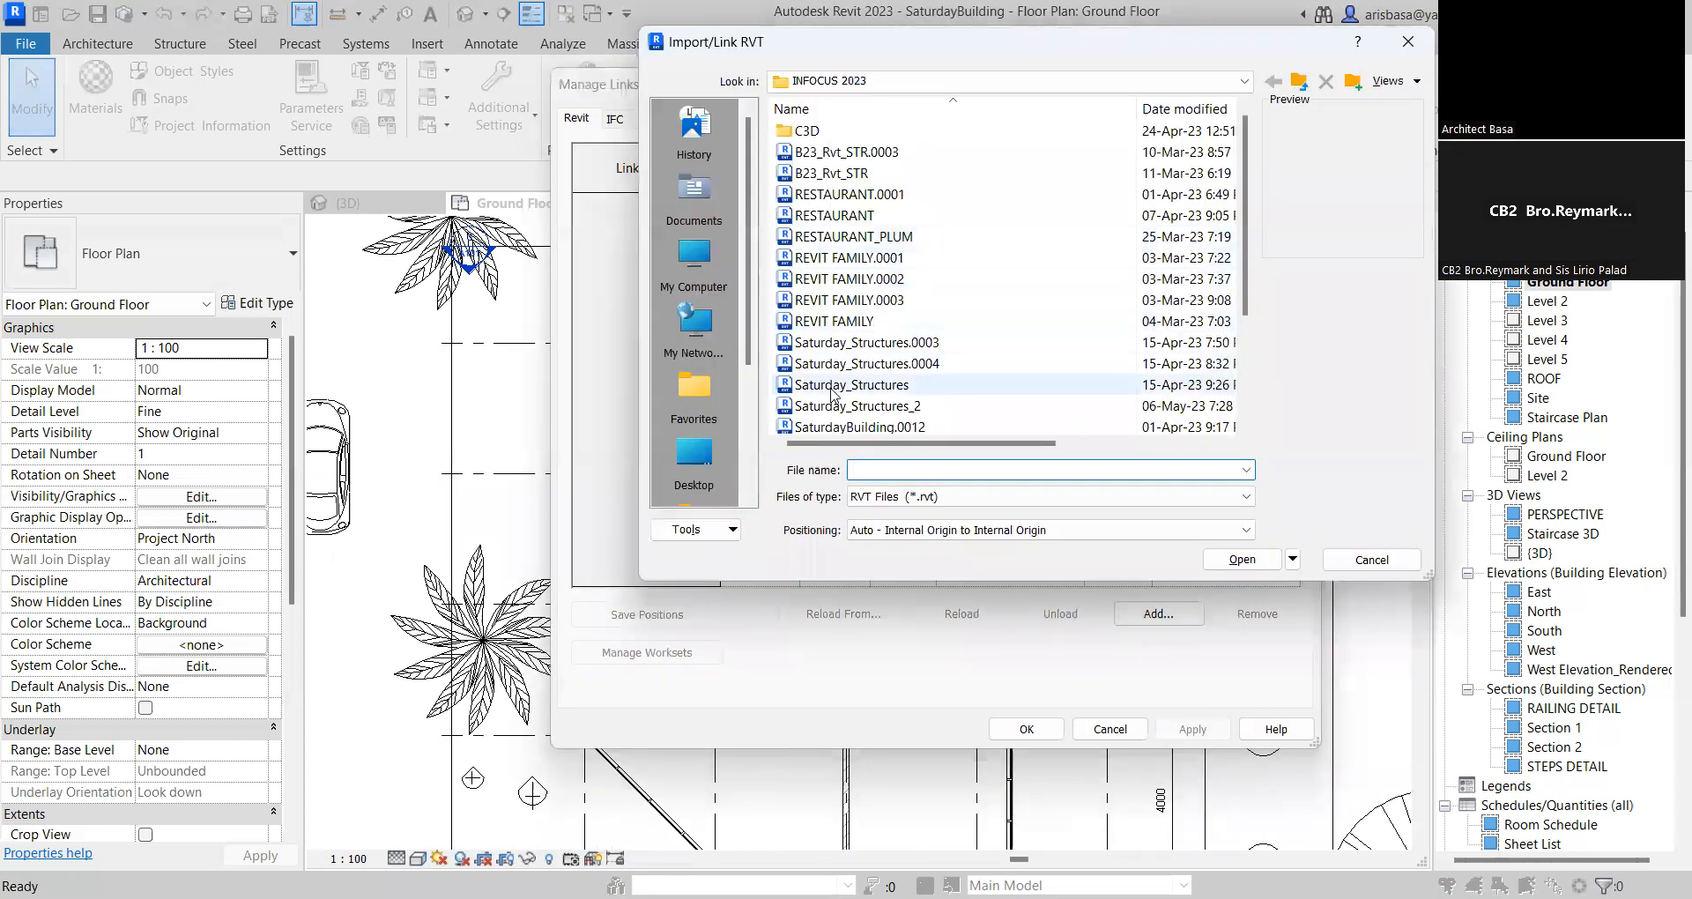
scroll(847, 388, down, 3)
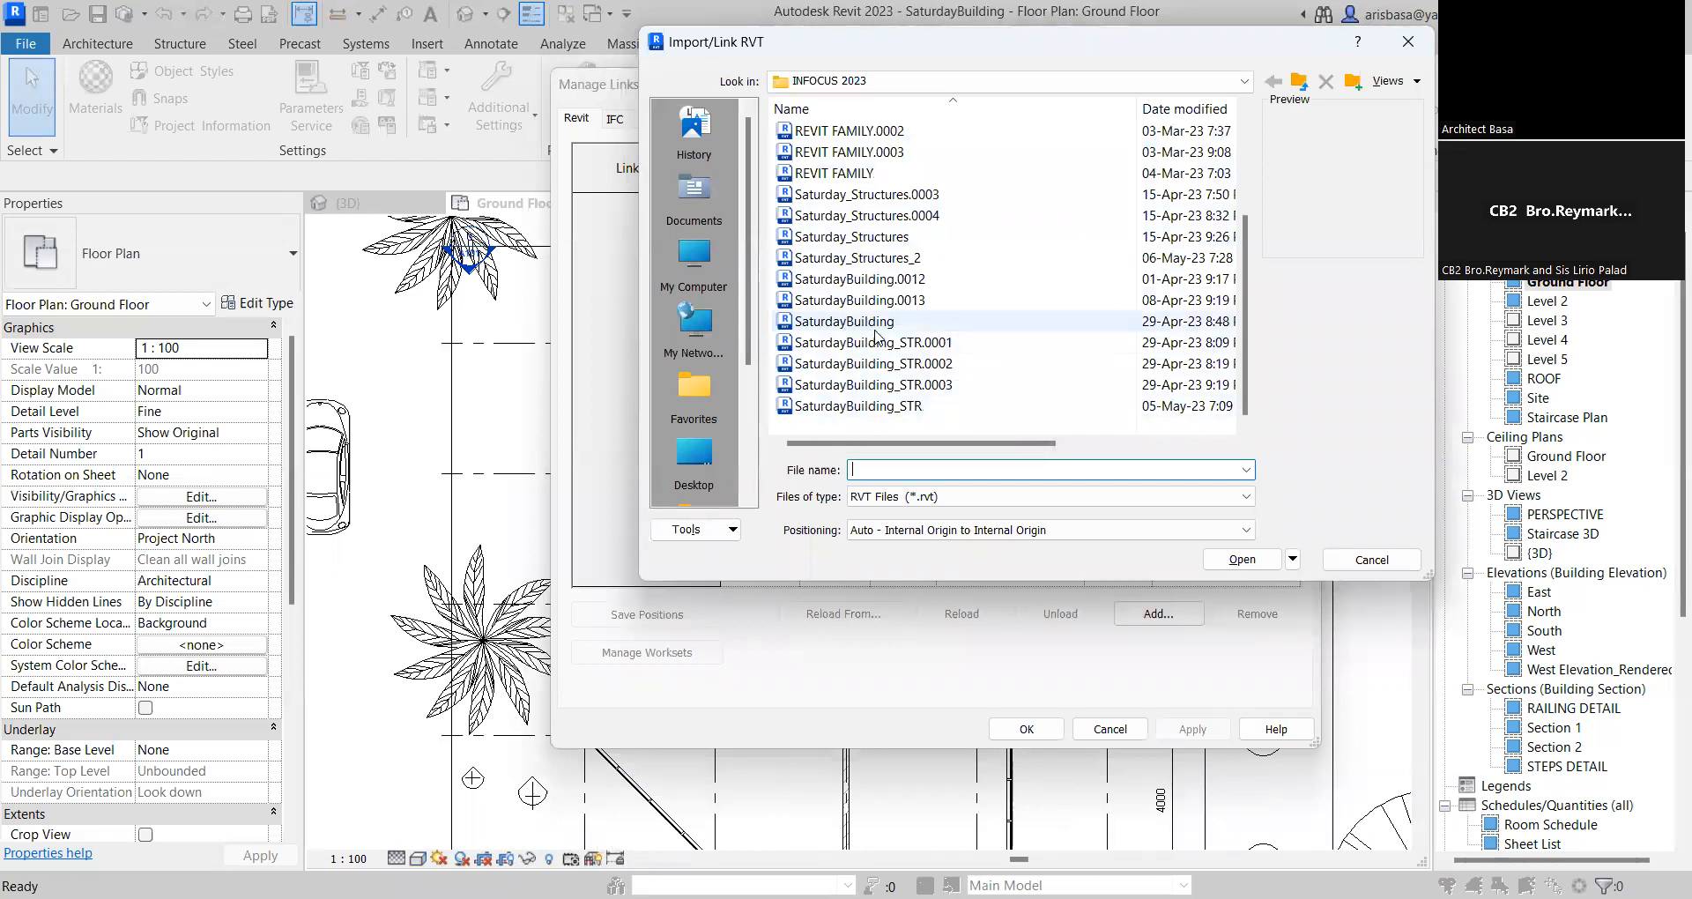
click(860, 406)
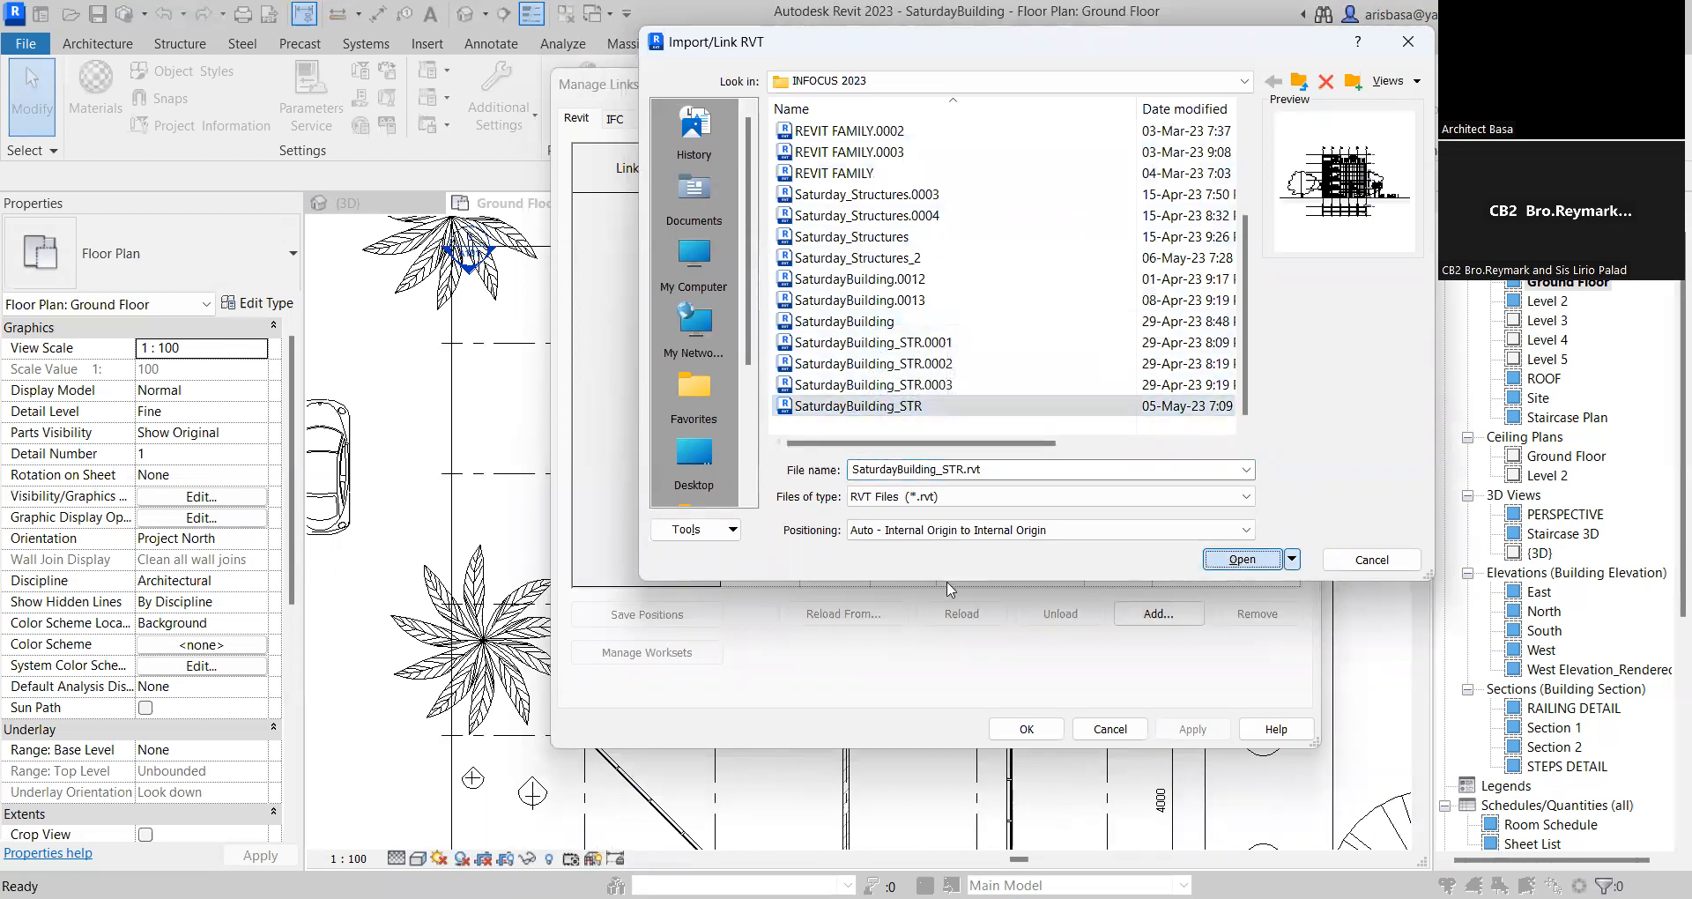
click(1241, 559)
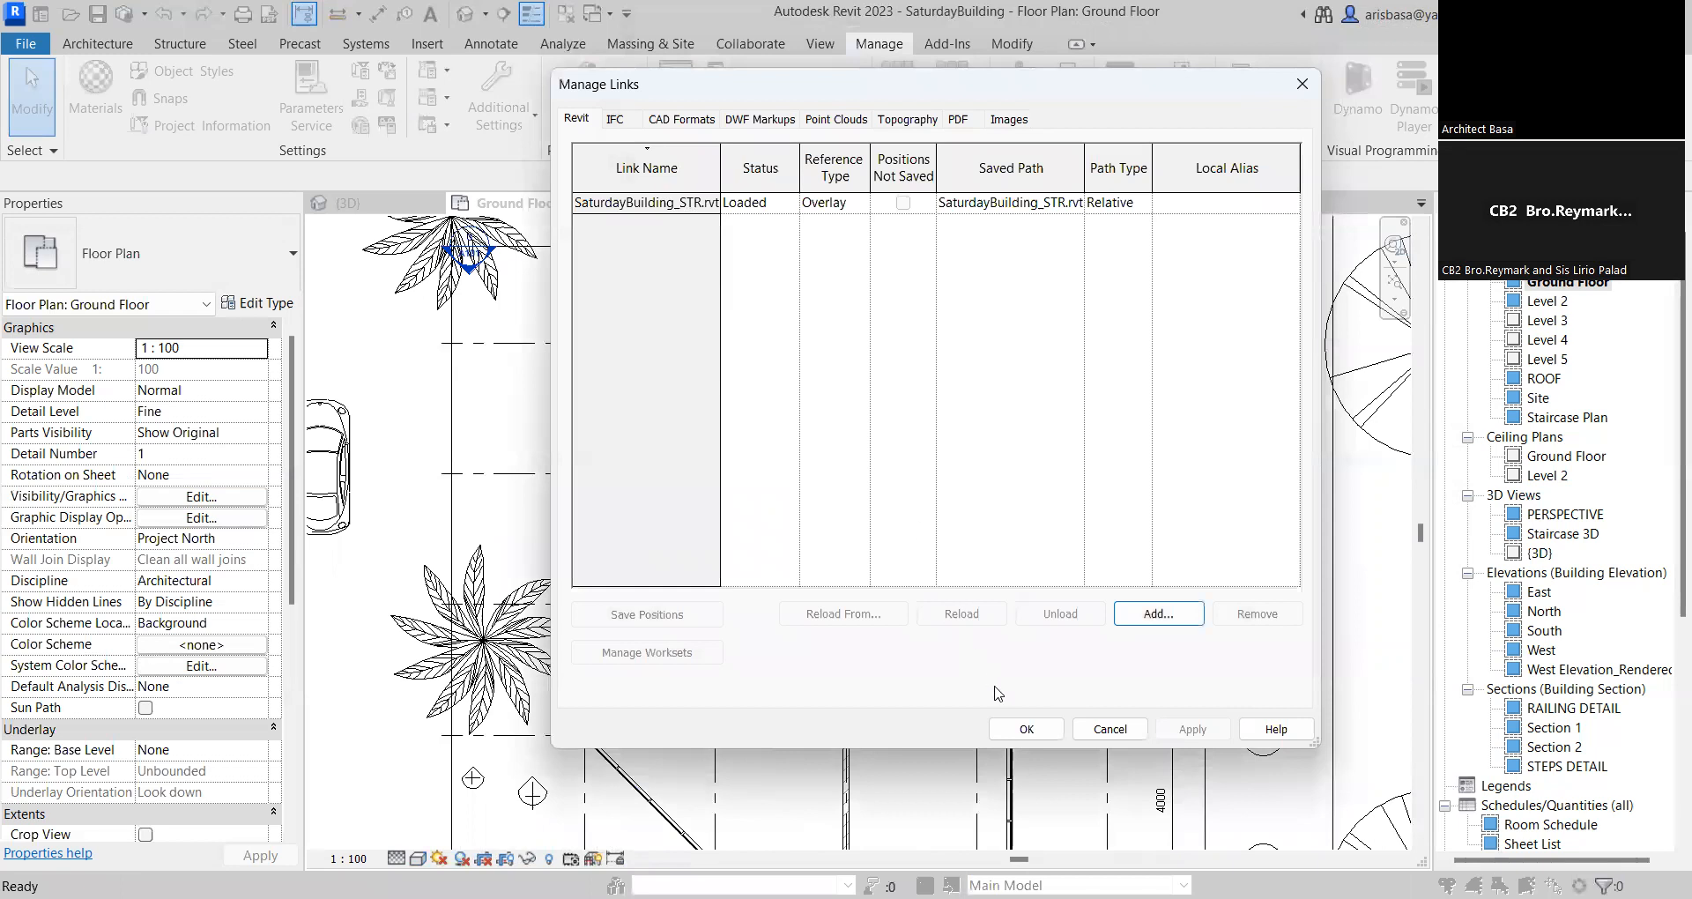
click(1027, 729)
Start placing an architectural column near the linked structural column in Commercial Area 1 and display the available column types
scroll(748, 599, up, 6)
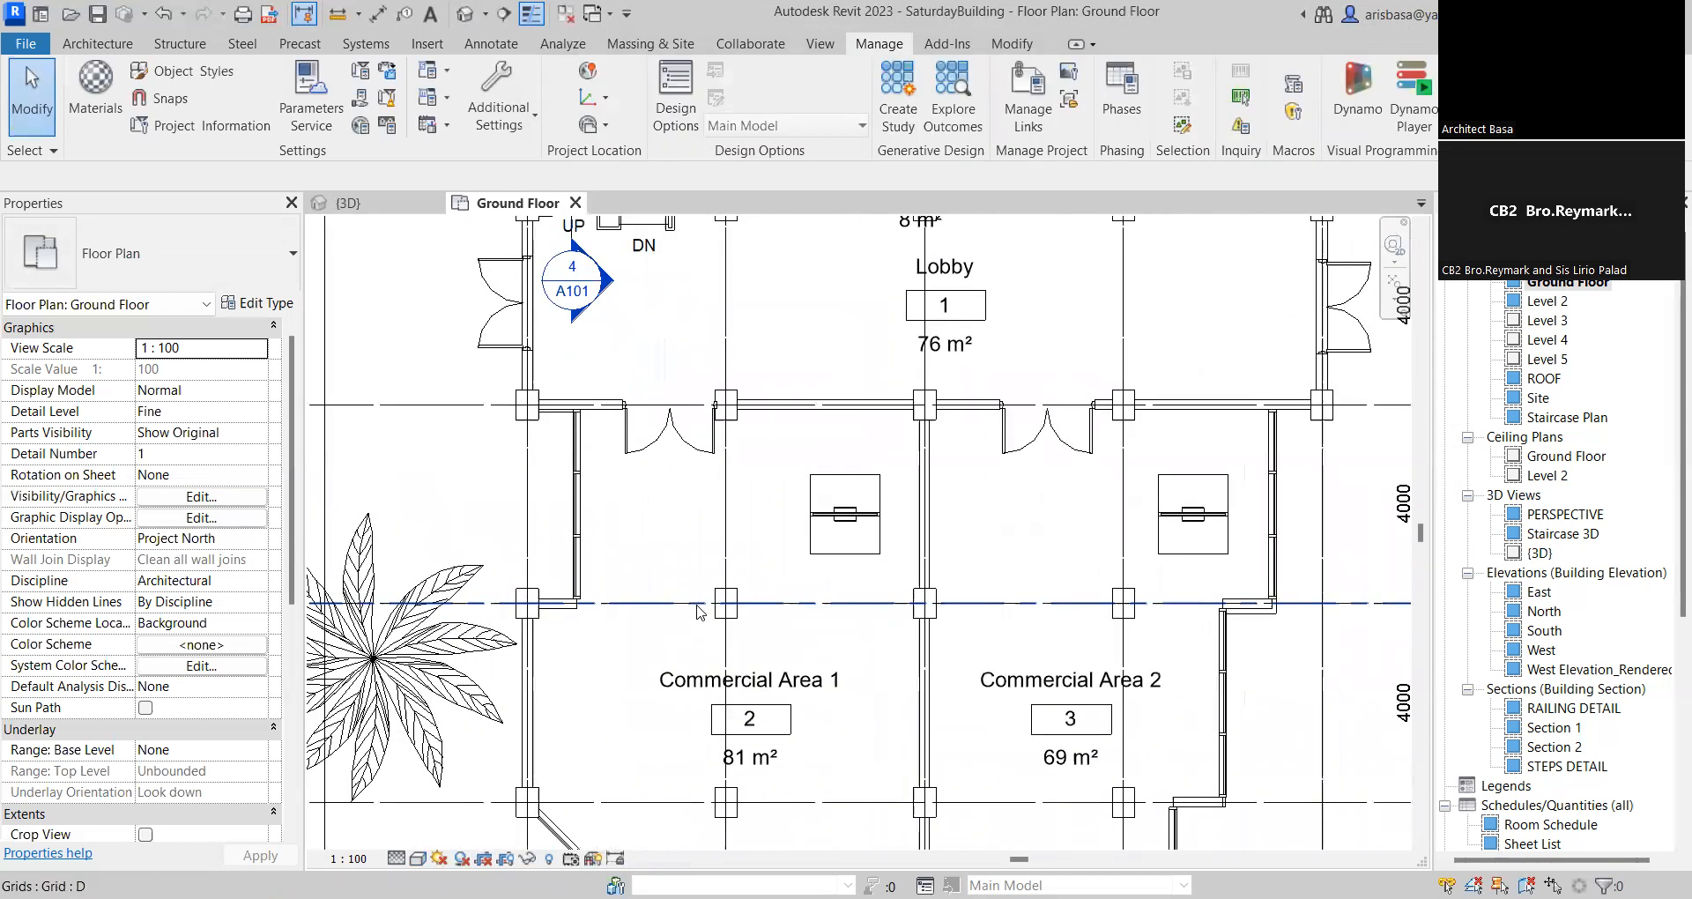
middle_drag(748, 638, 760, 629)
middle_drag(937, 639, 1088, 609)
scroll(948, 586, up, 3)
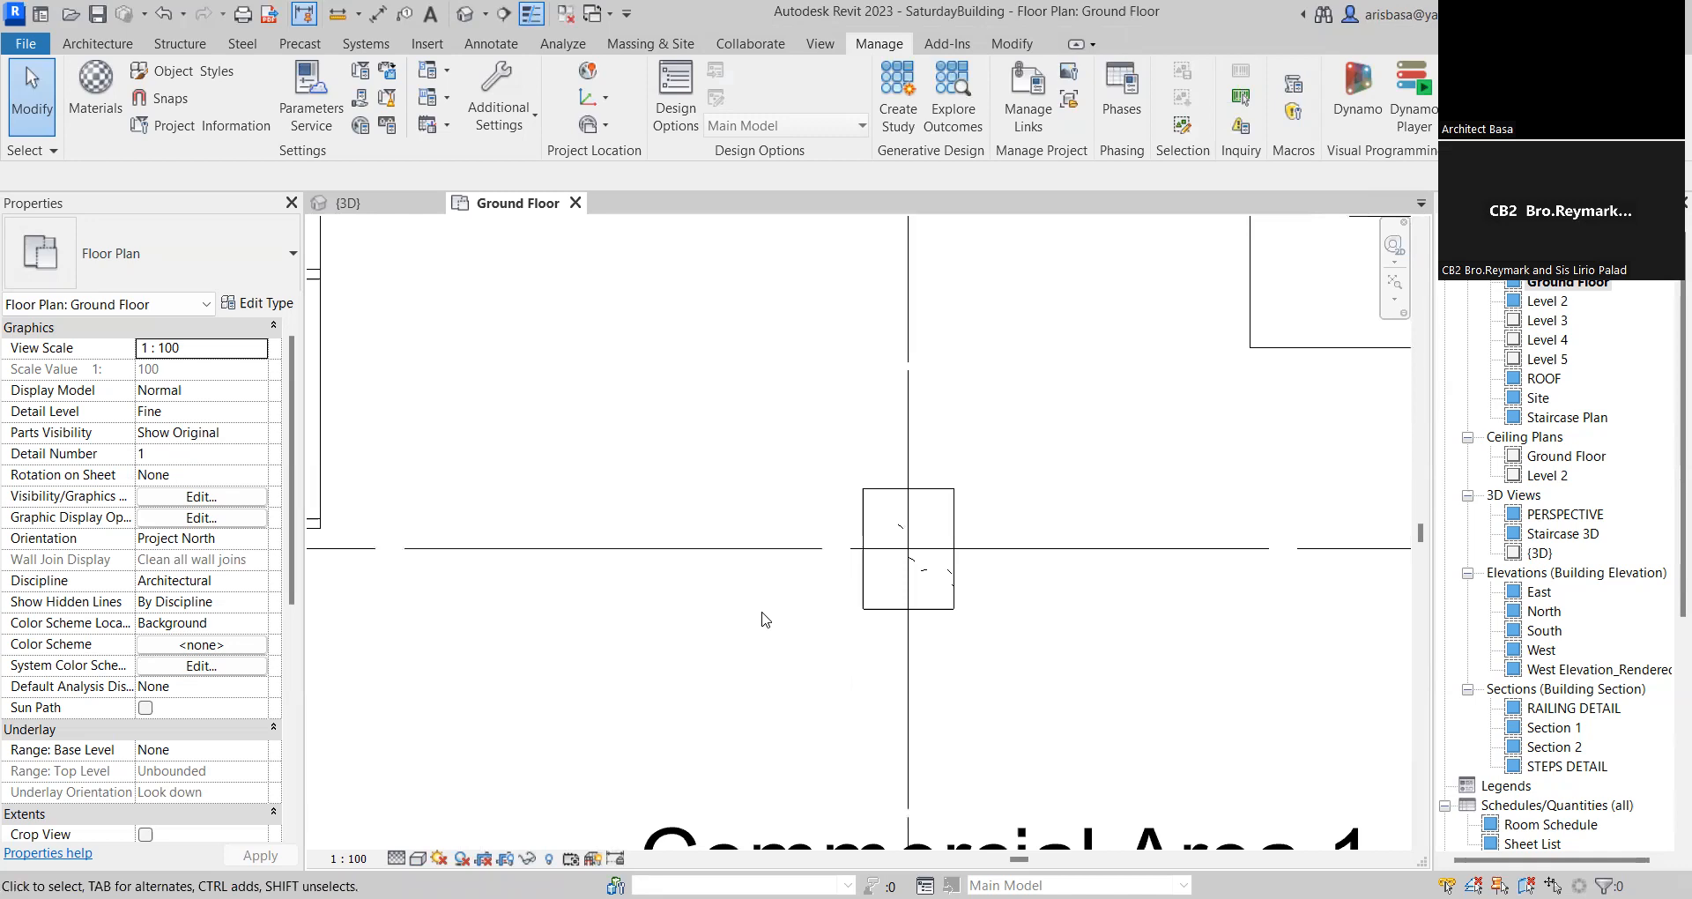
scroll(819, 654, down, 2)
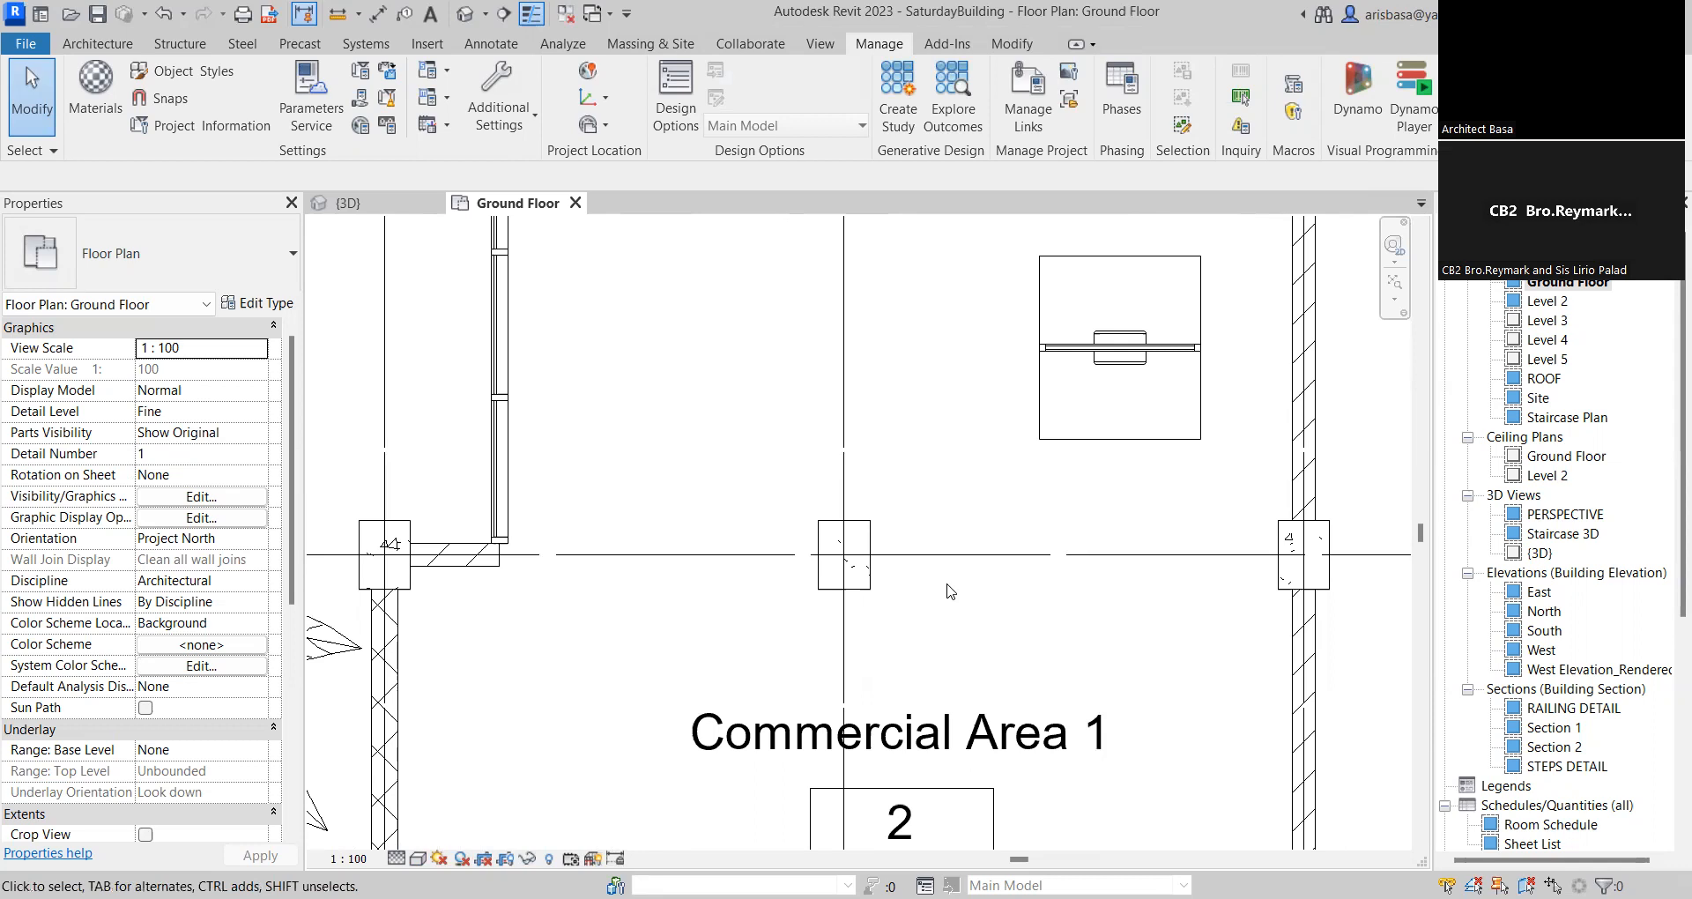
click(119, 44)
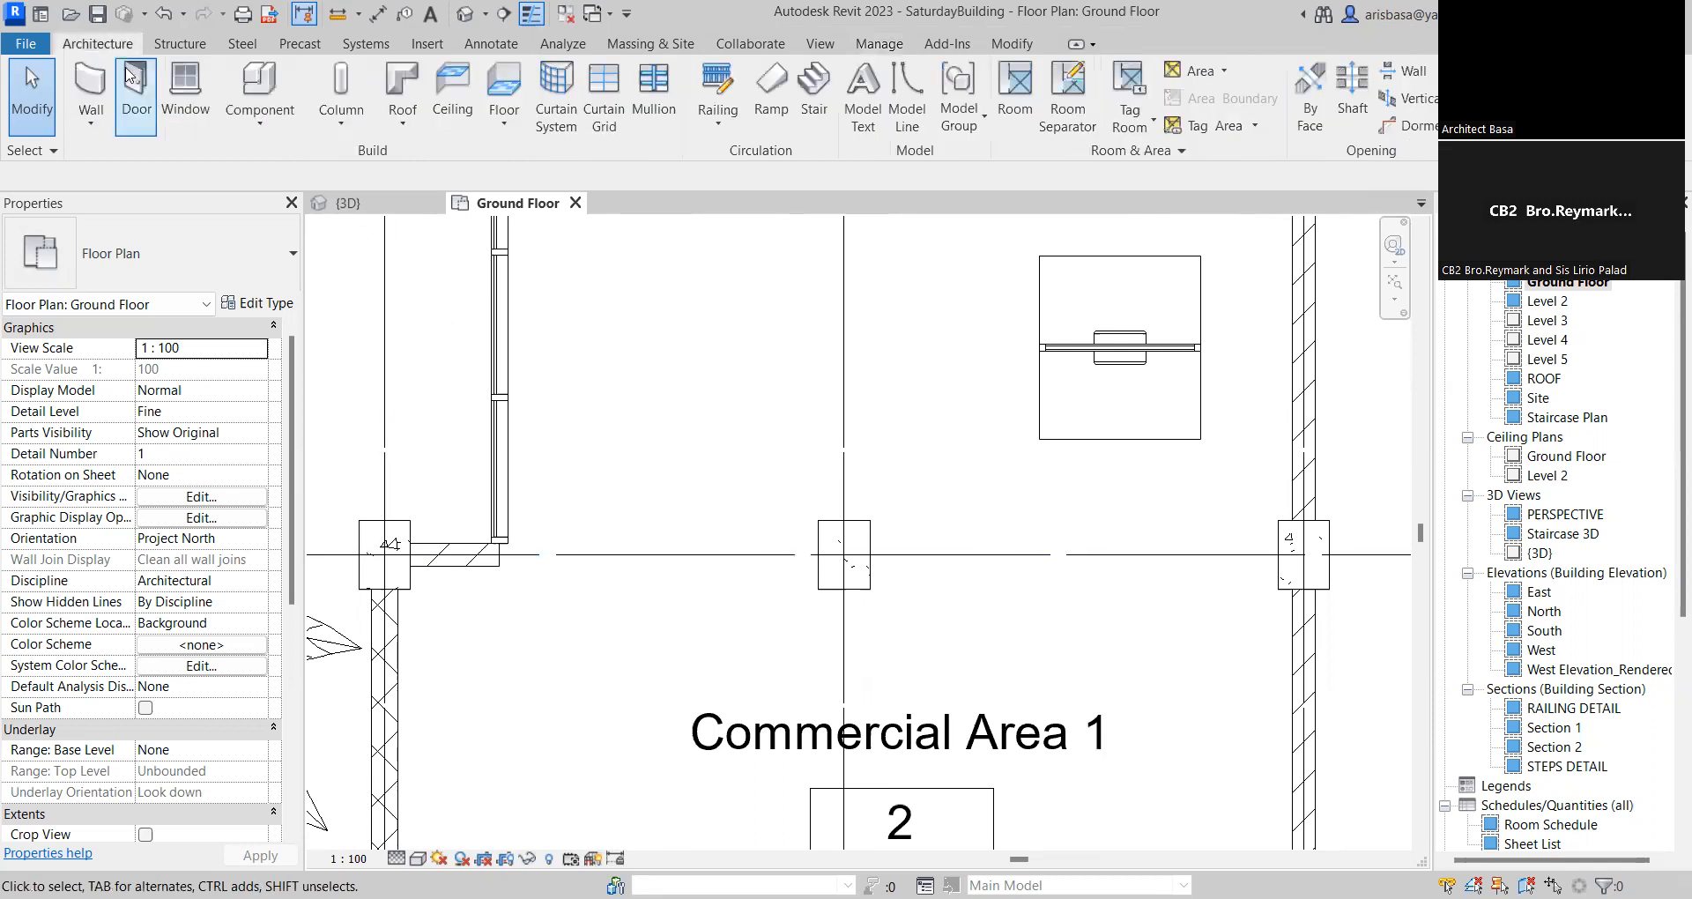
click(341, 132)
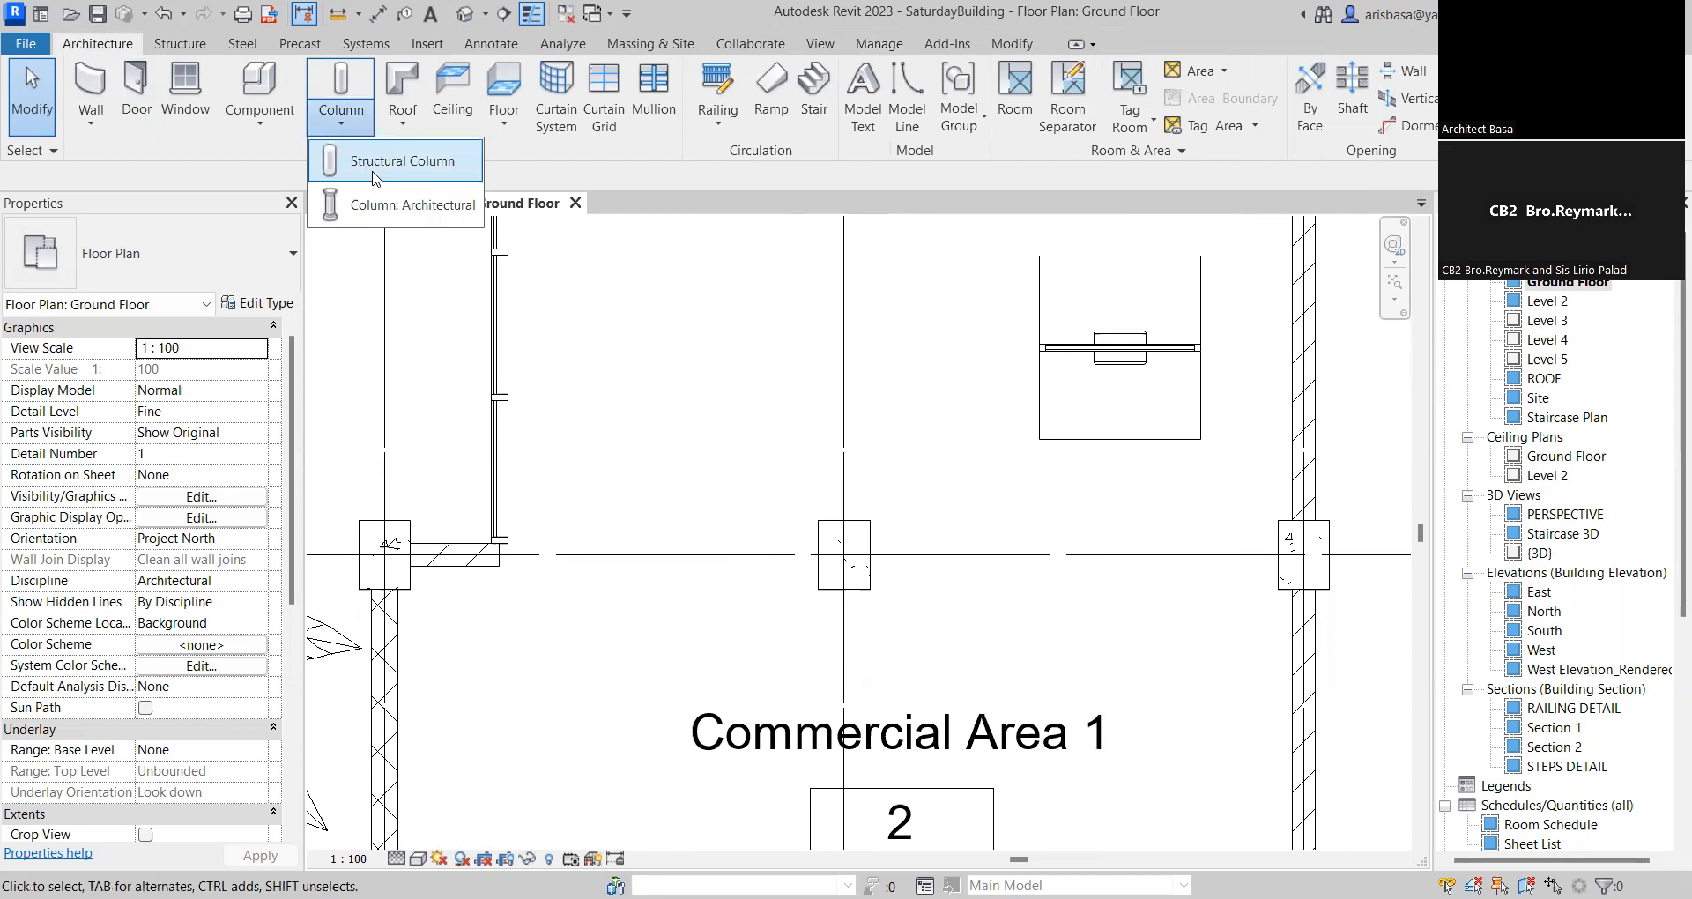
click(381, 206)
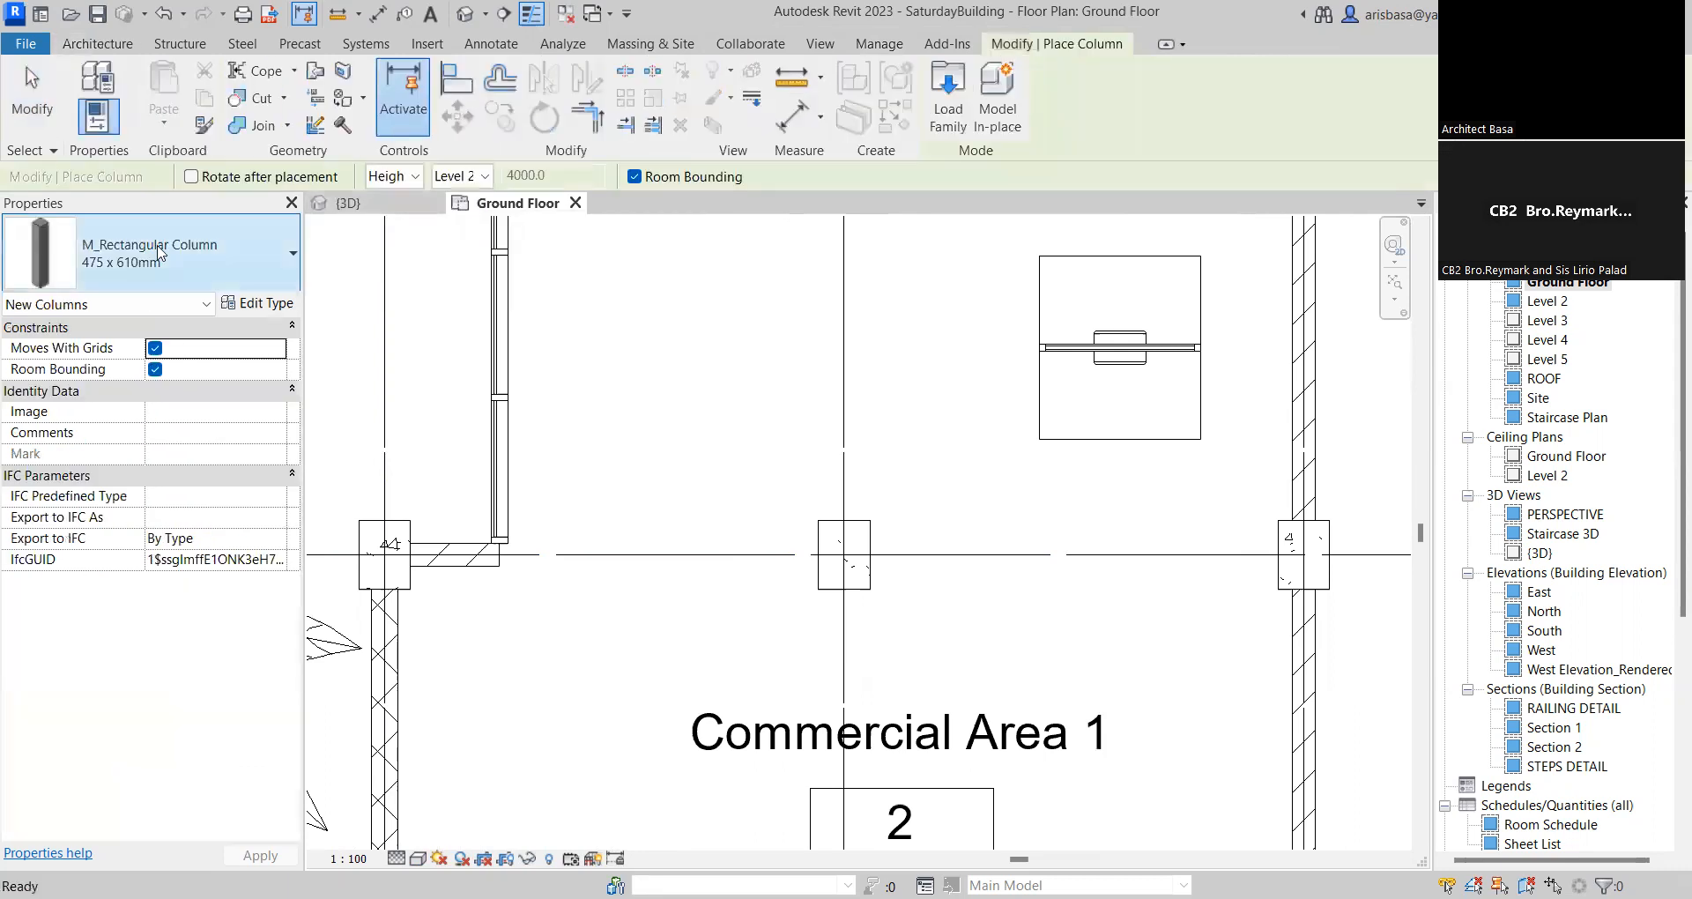
click(260, 269)
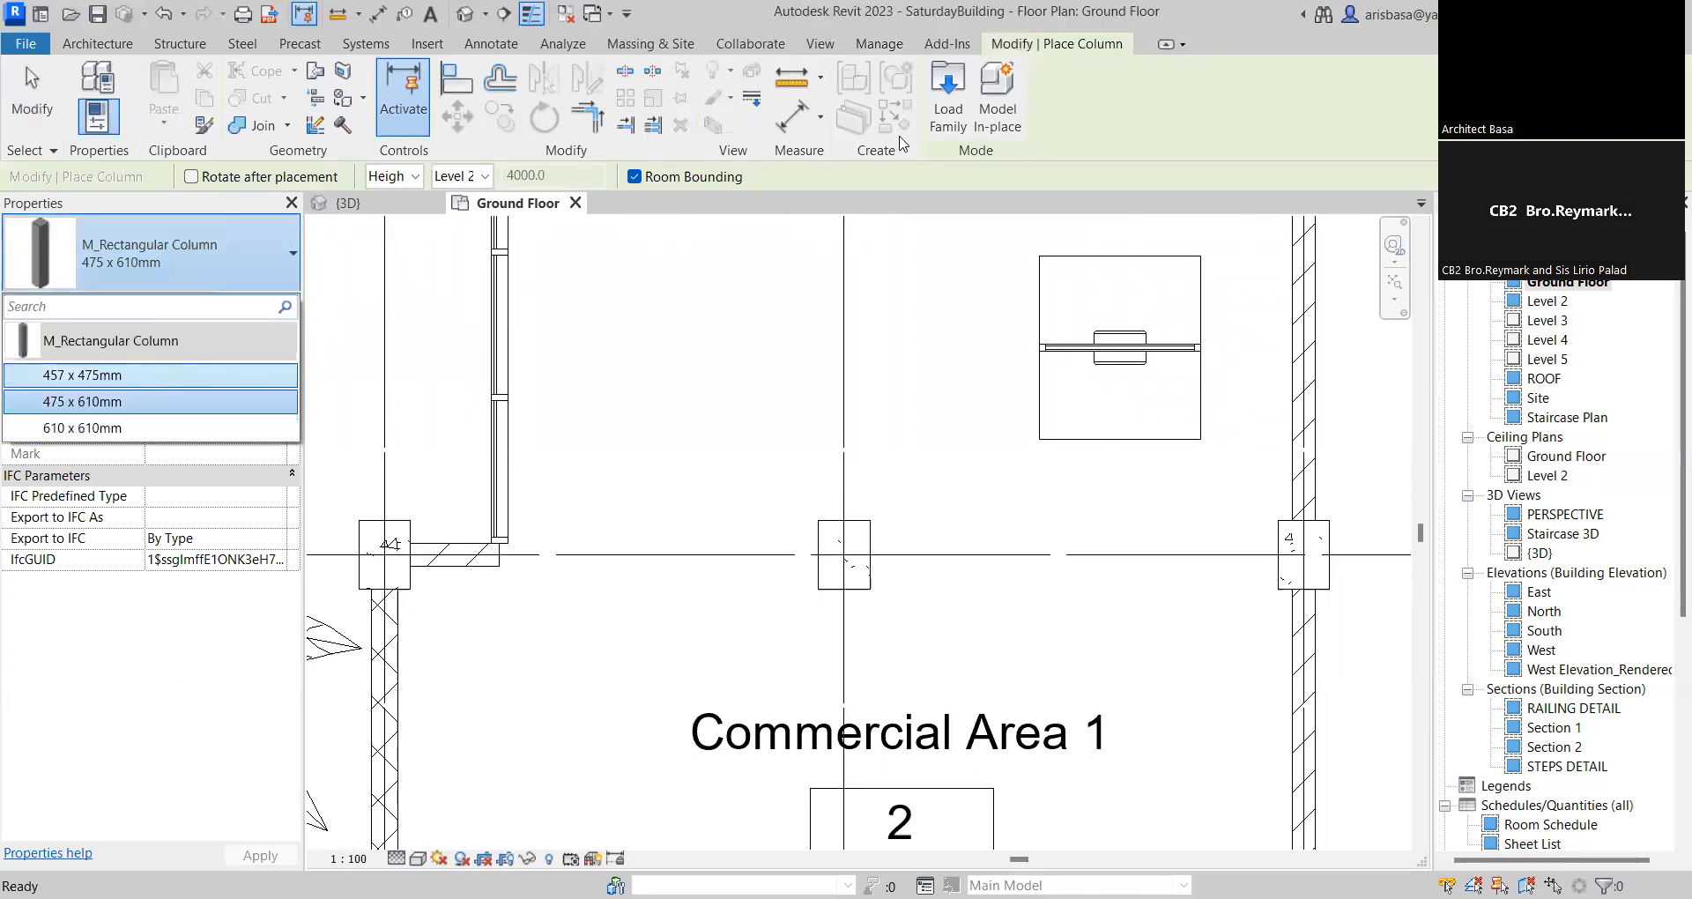
Start loading a column family and browse the Libraries folder to the Columns folder of the English US library
click(927, 132)
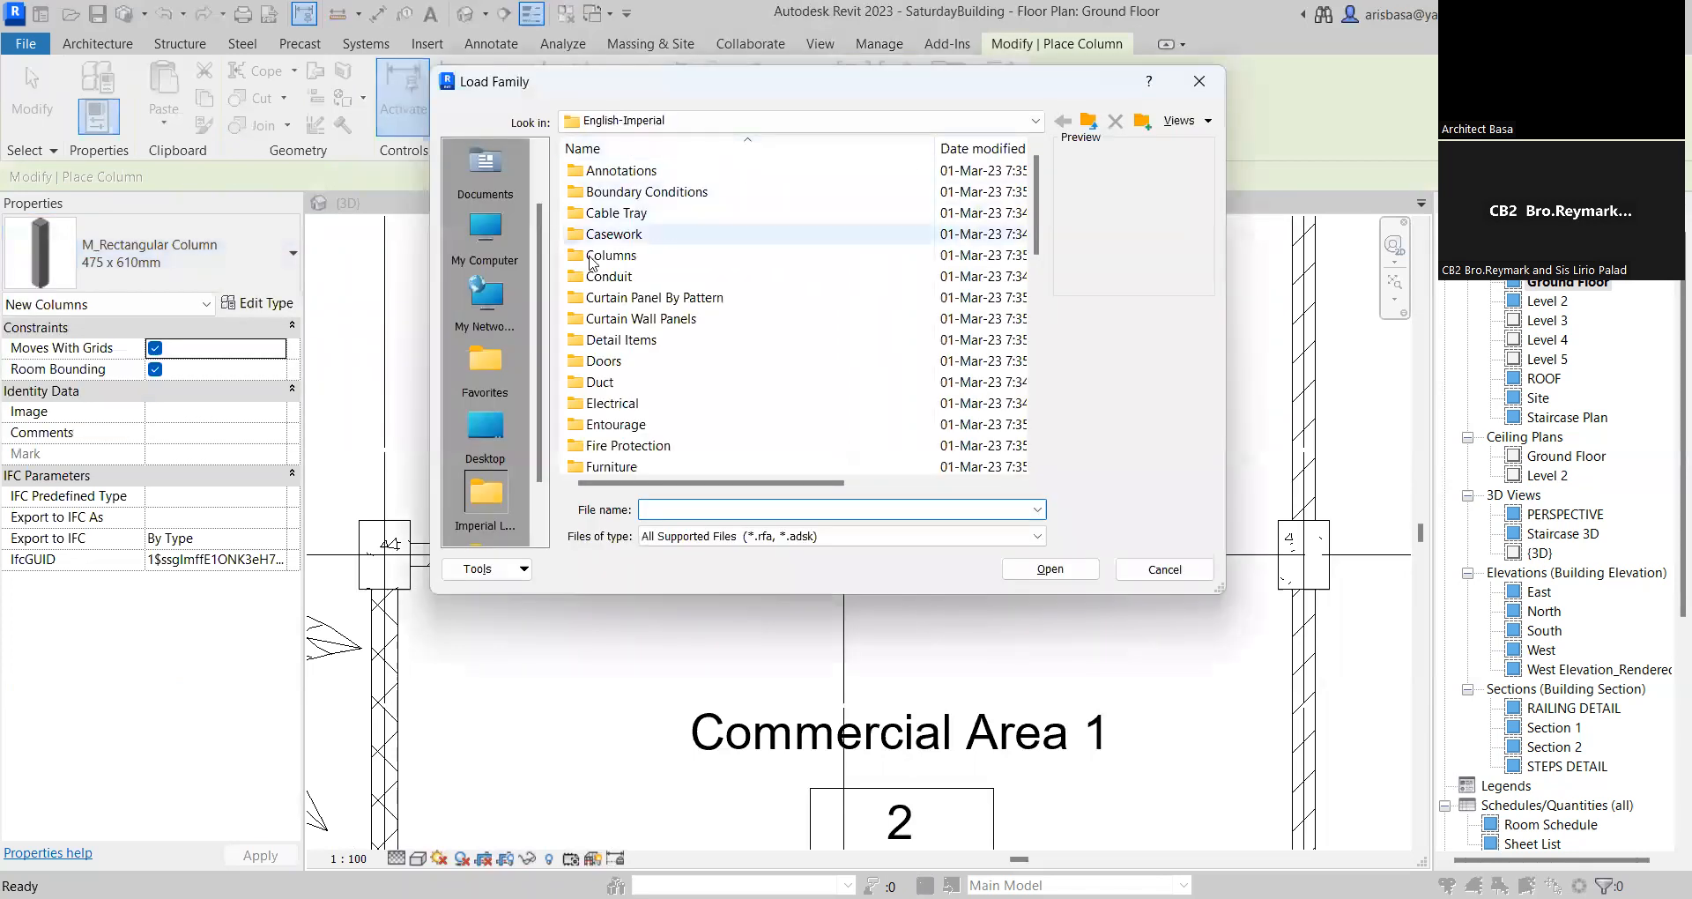
click(900, 129)
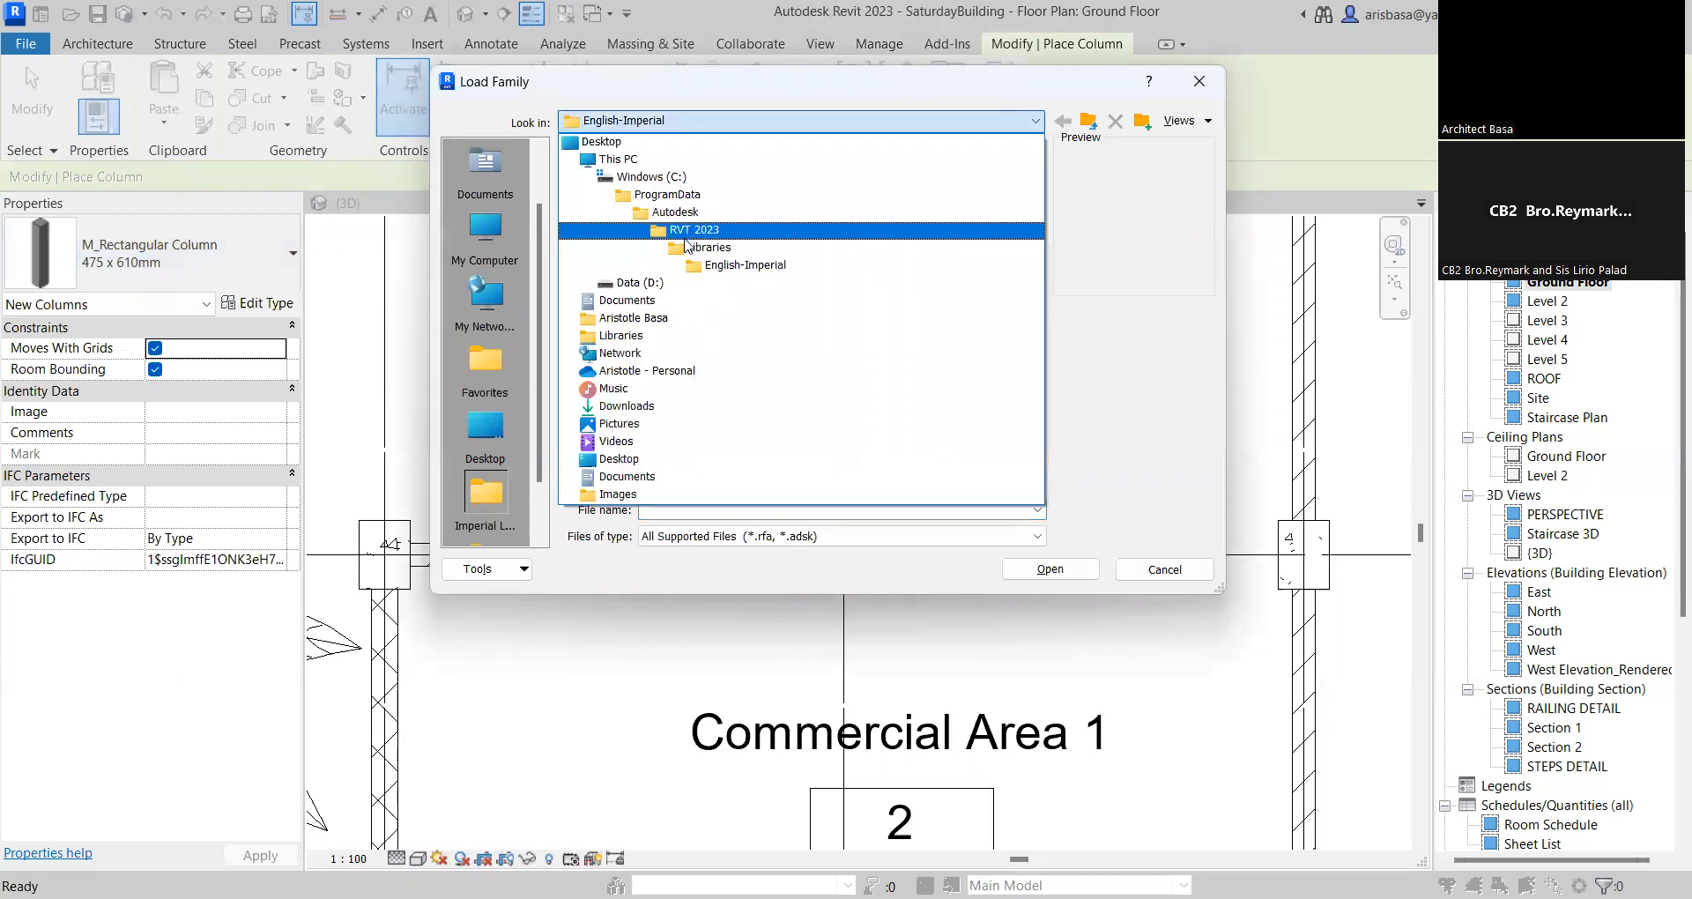
click(696, 248)
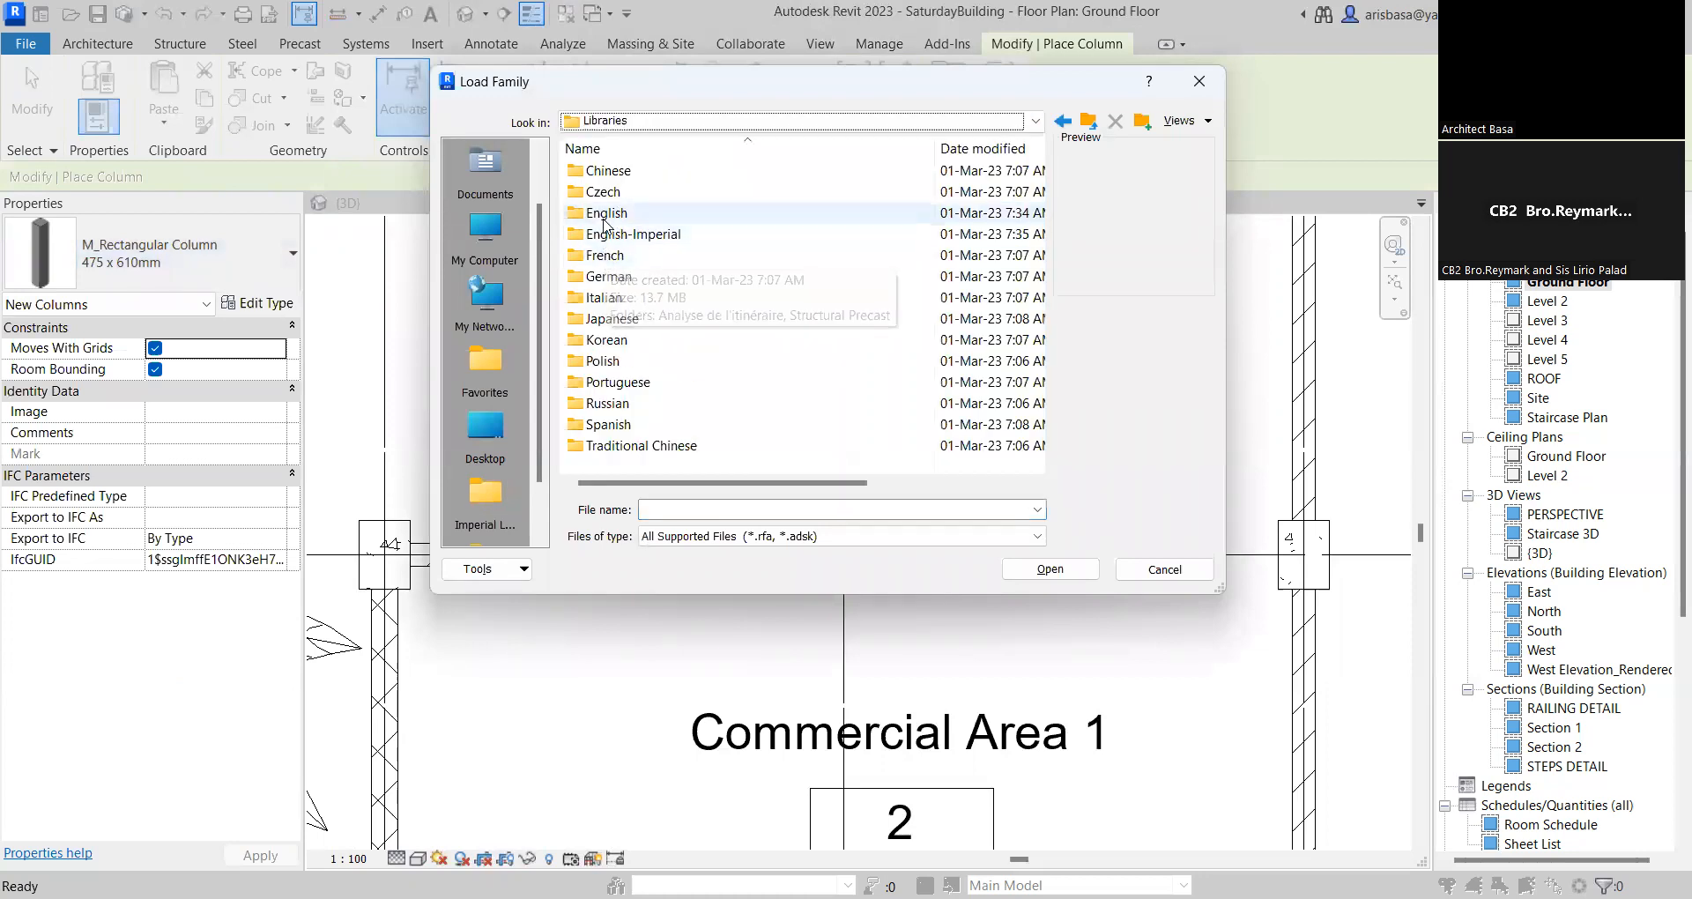
double_click(607, 213)
double_click(595, 215)
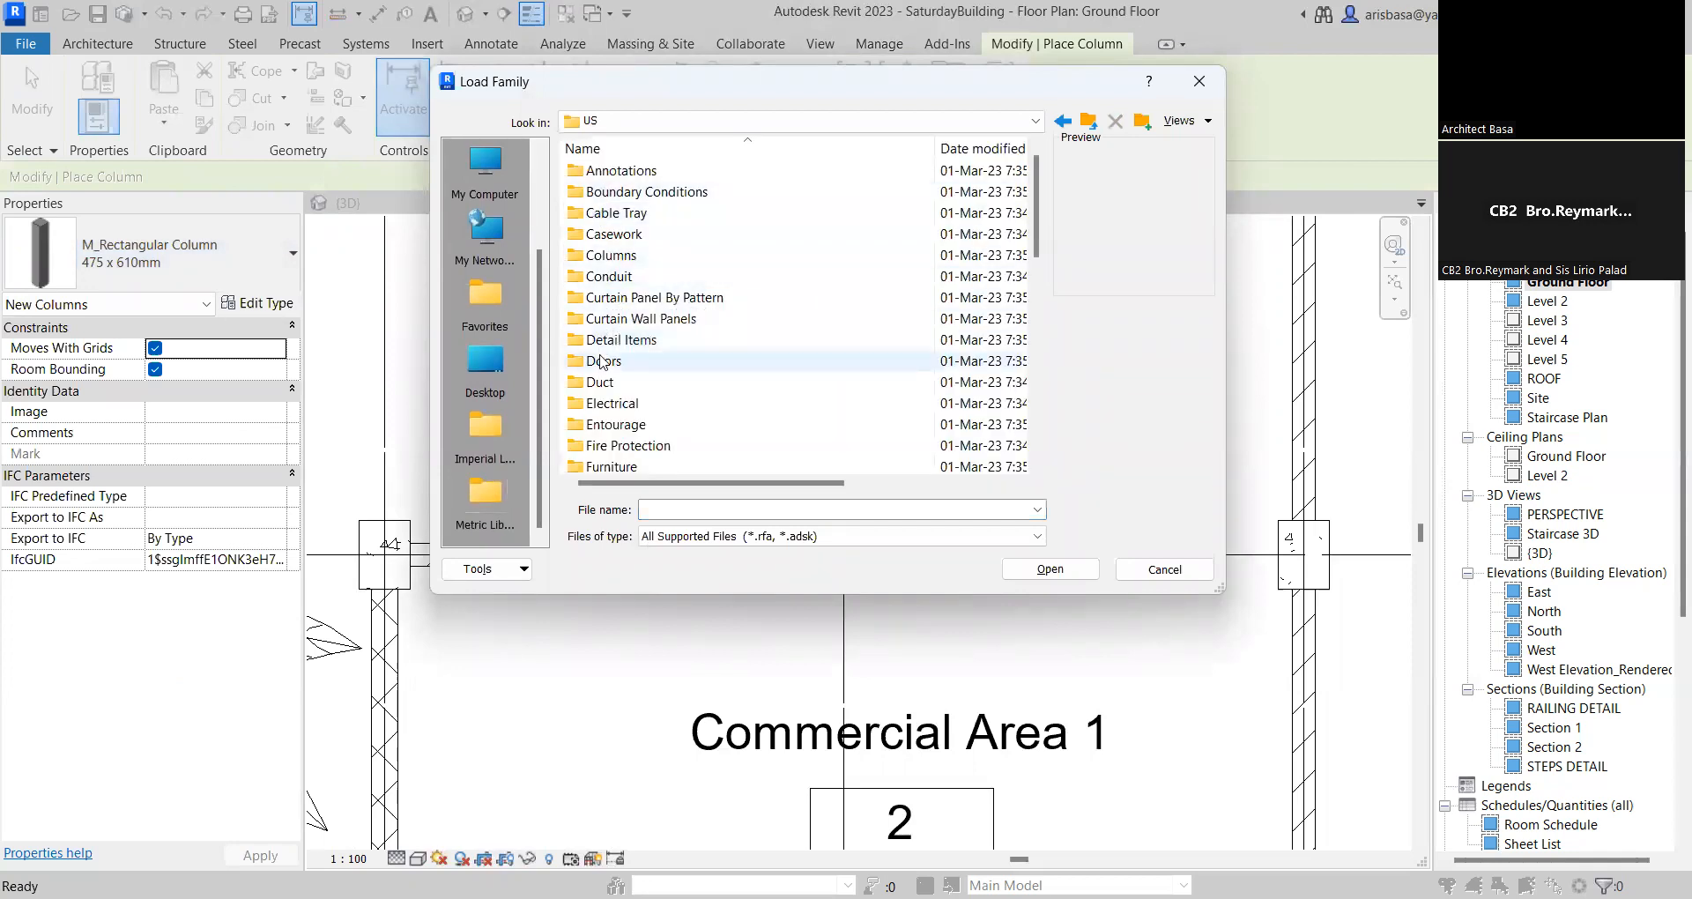
click(593, 255)
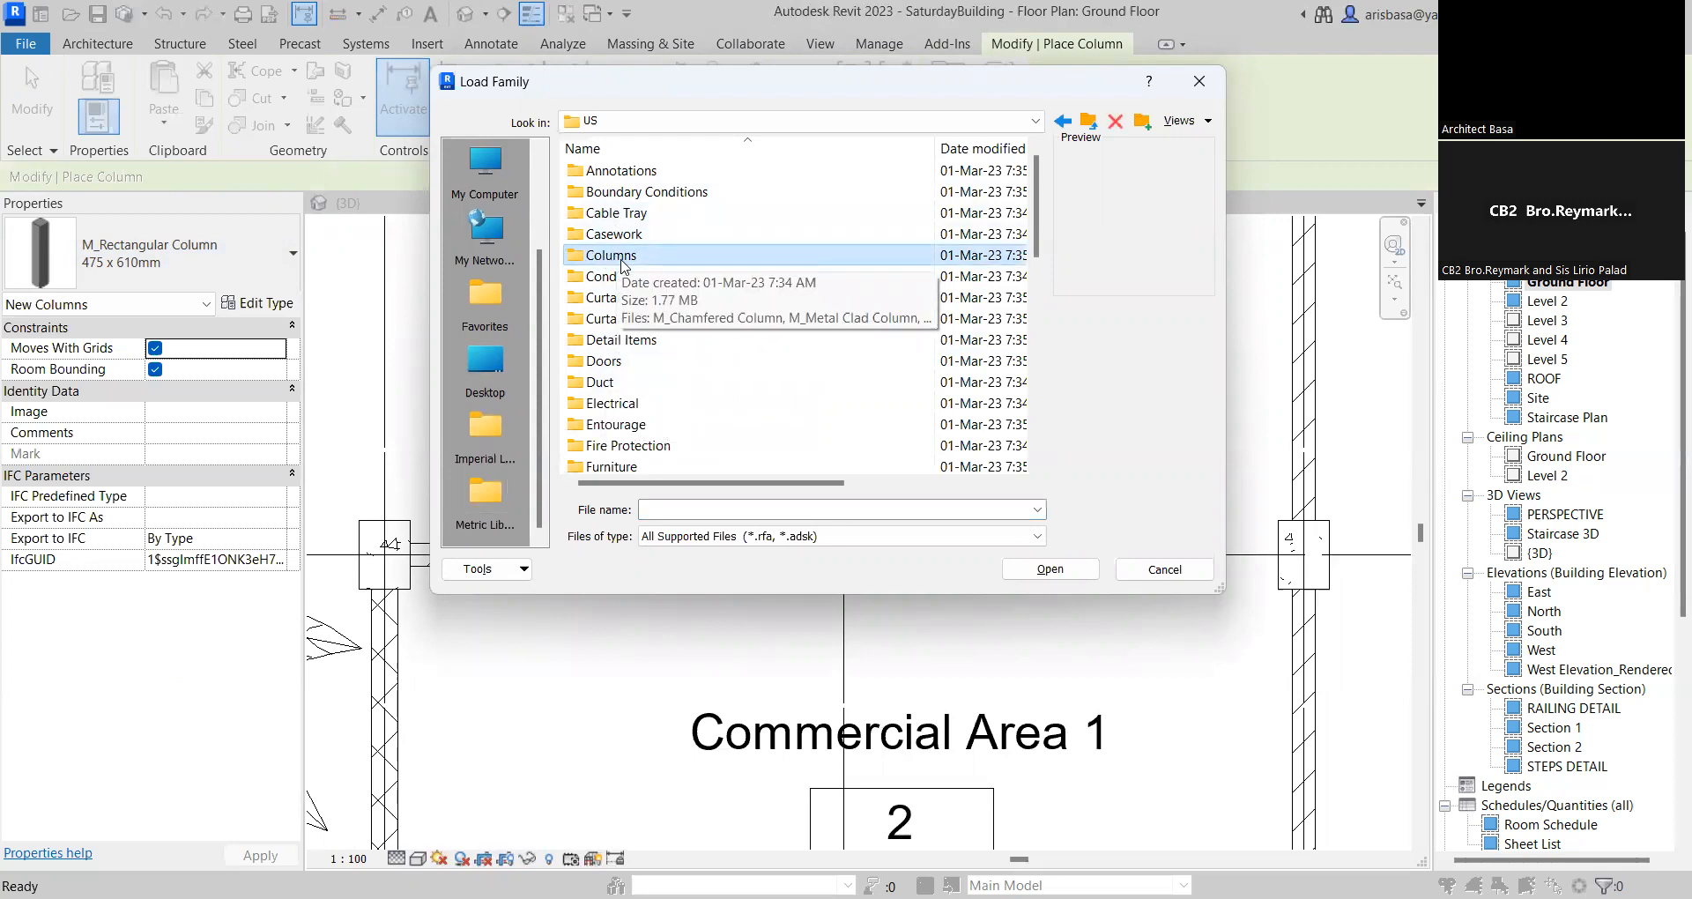
scroll(625, 335, down, 7)
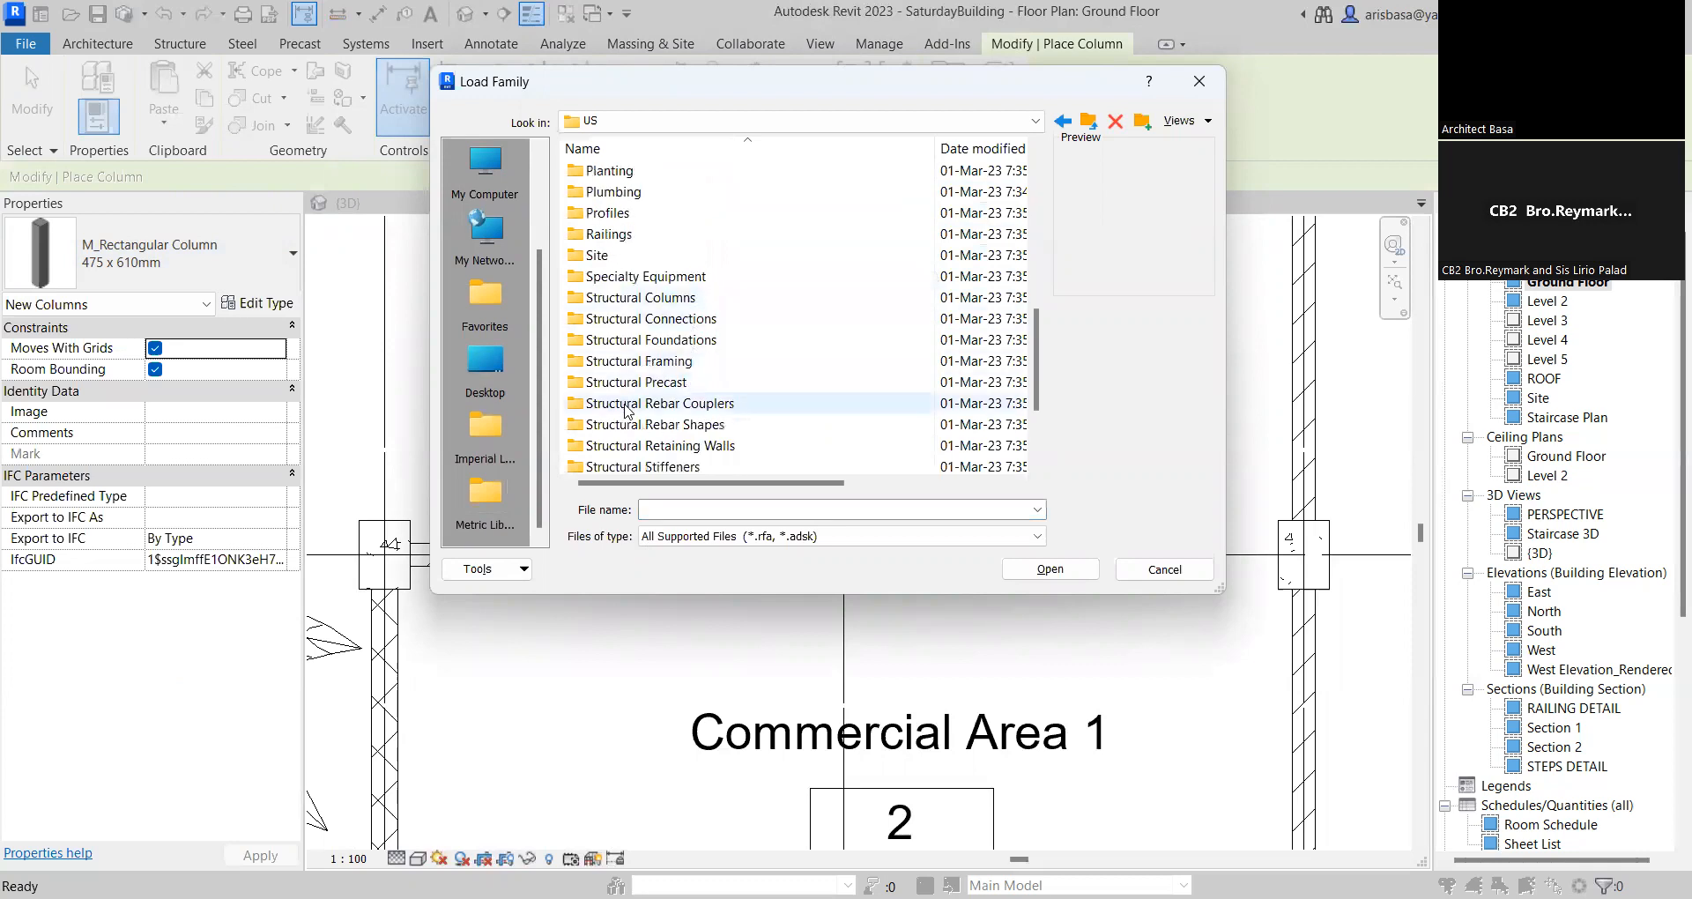
click(608, 304)
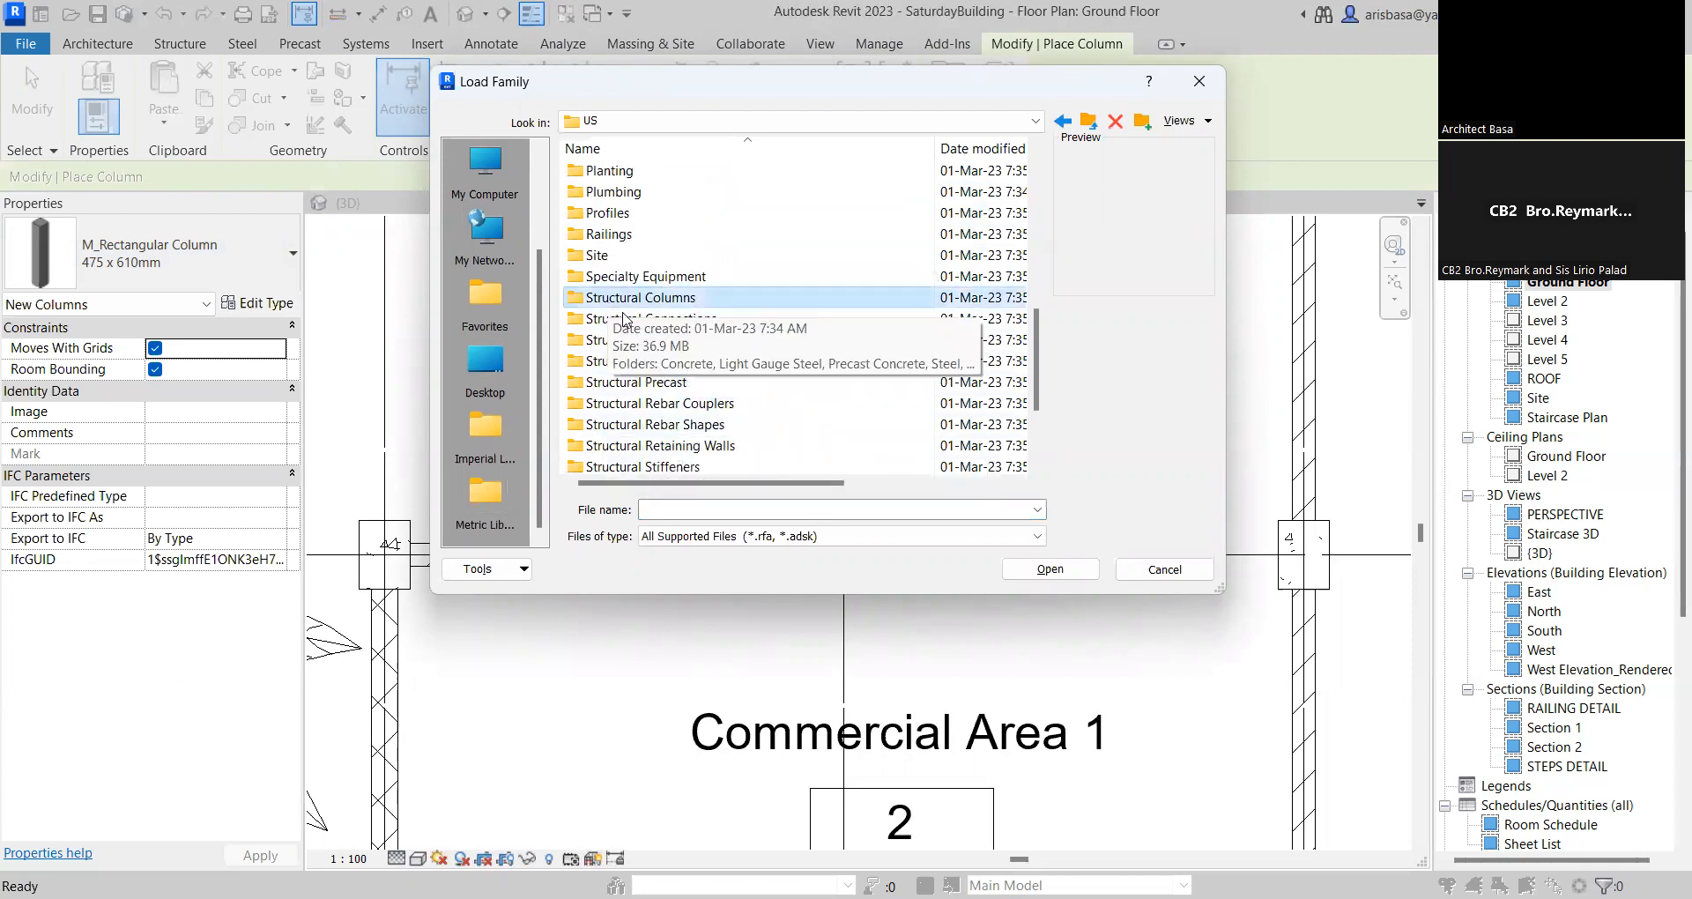
scroll(645, 300, up, 6)
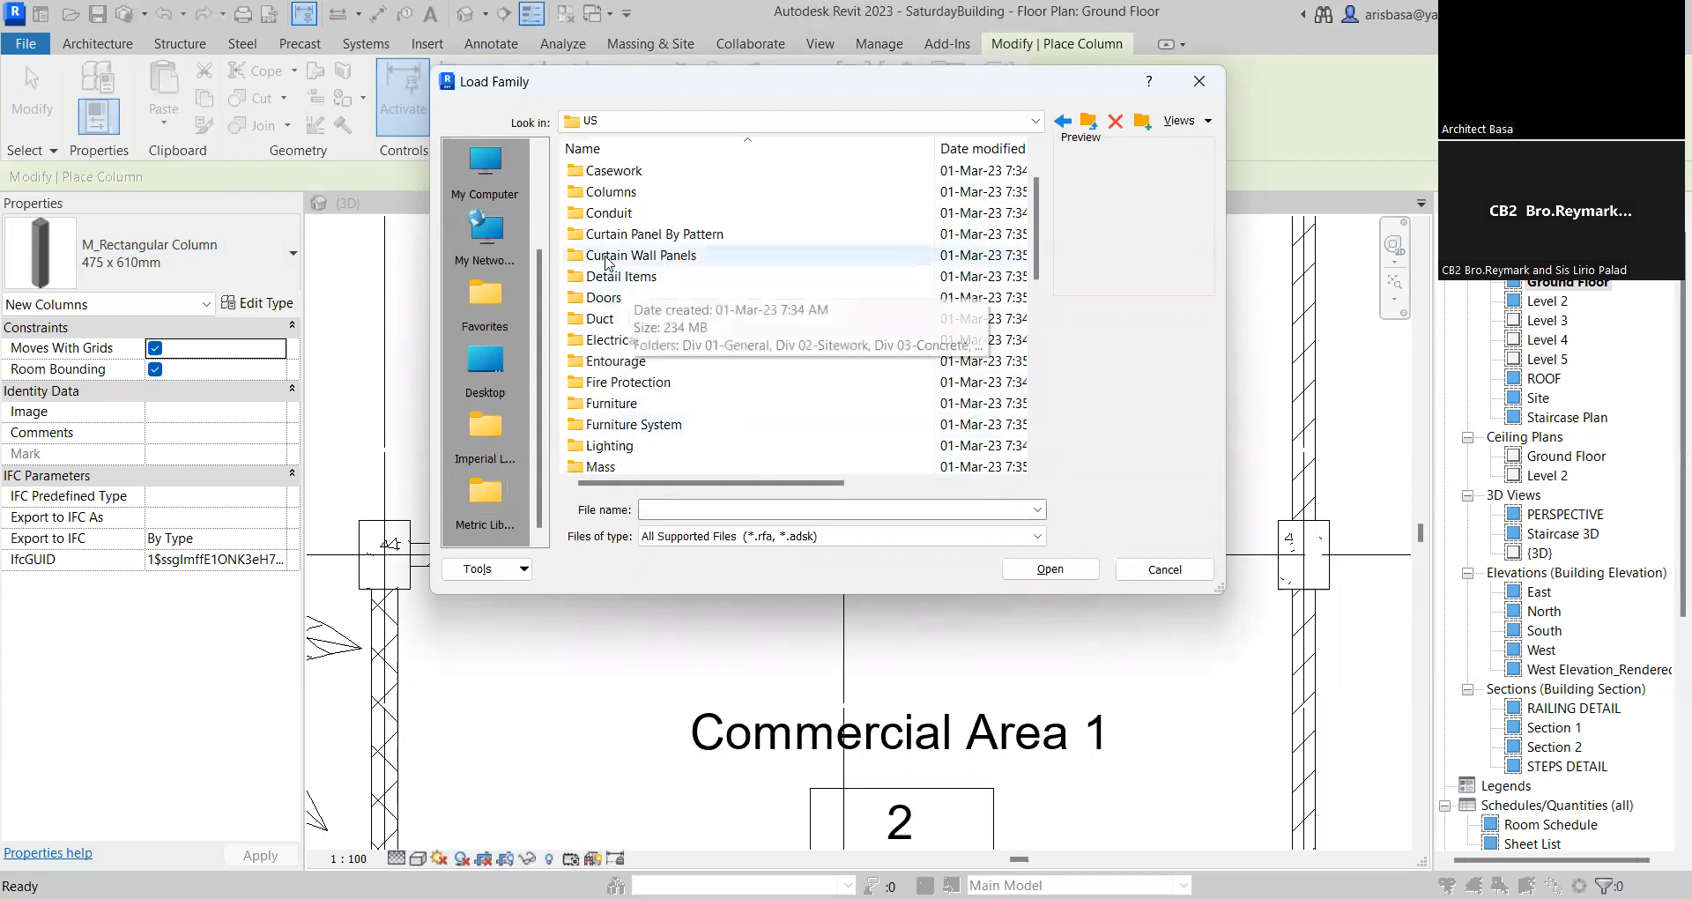
double_click(617, 193)
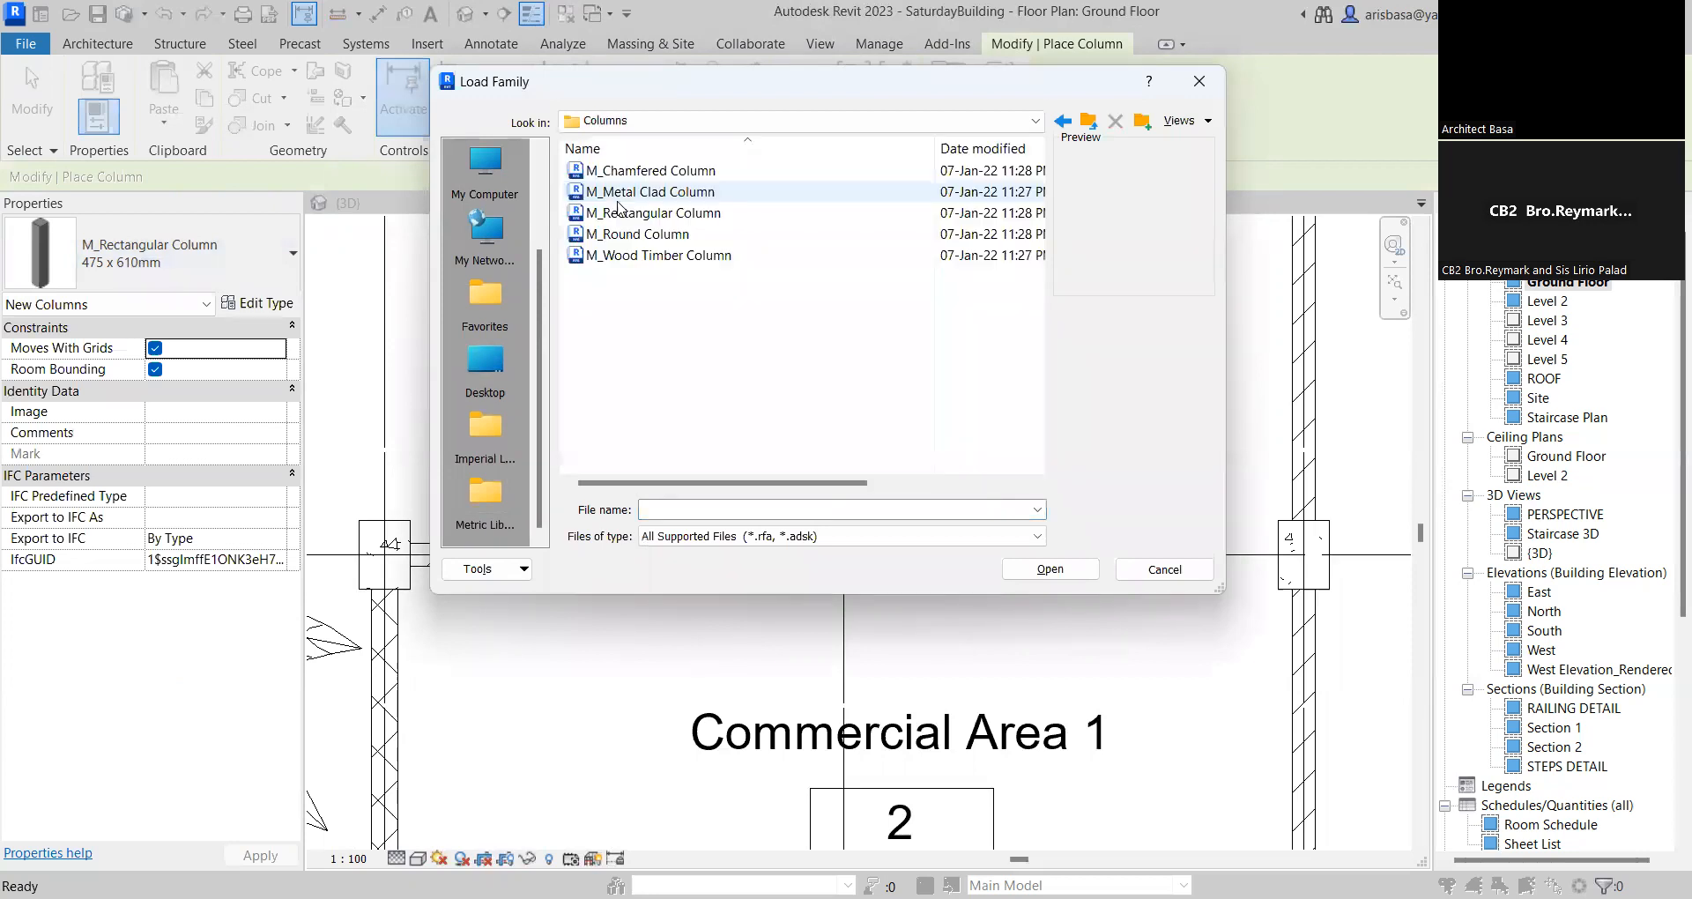
Preview the M_Chamfered, M_Metal Clad, M_Rectangular, M_Round and M_Wood Timber Column families
click(672, 173)
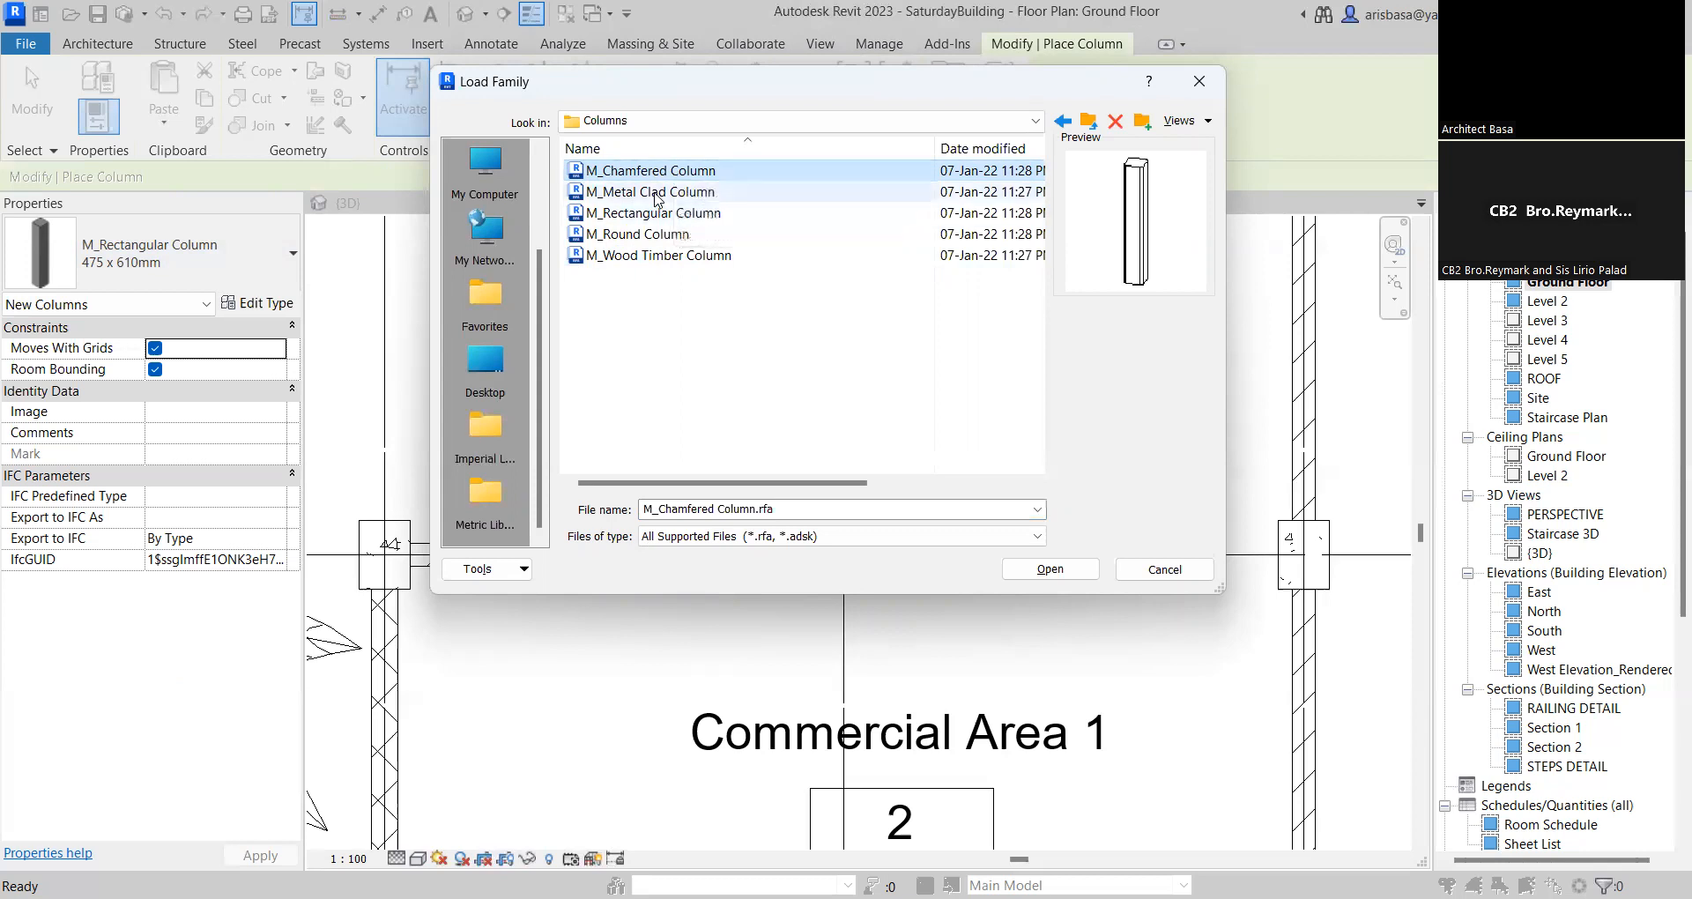
click(663, 194)
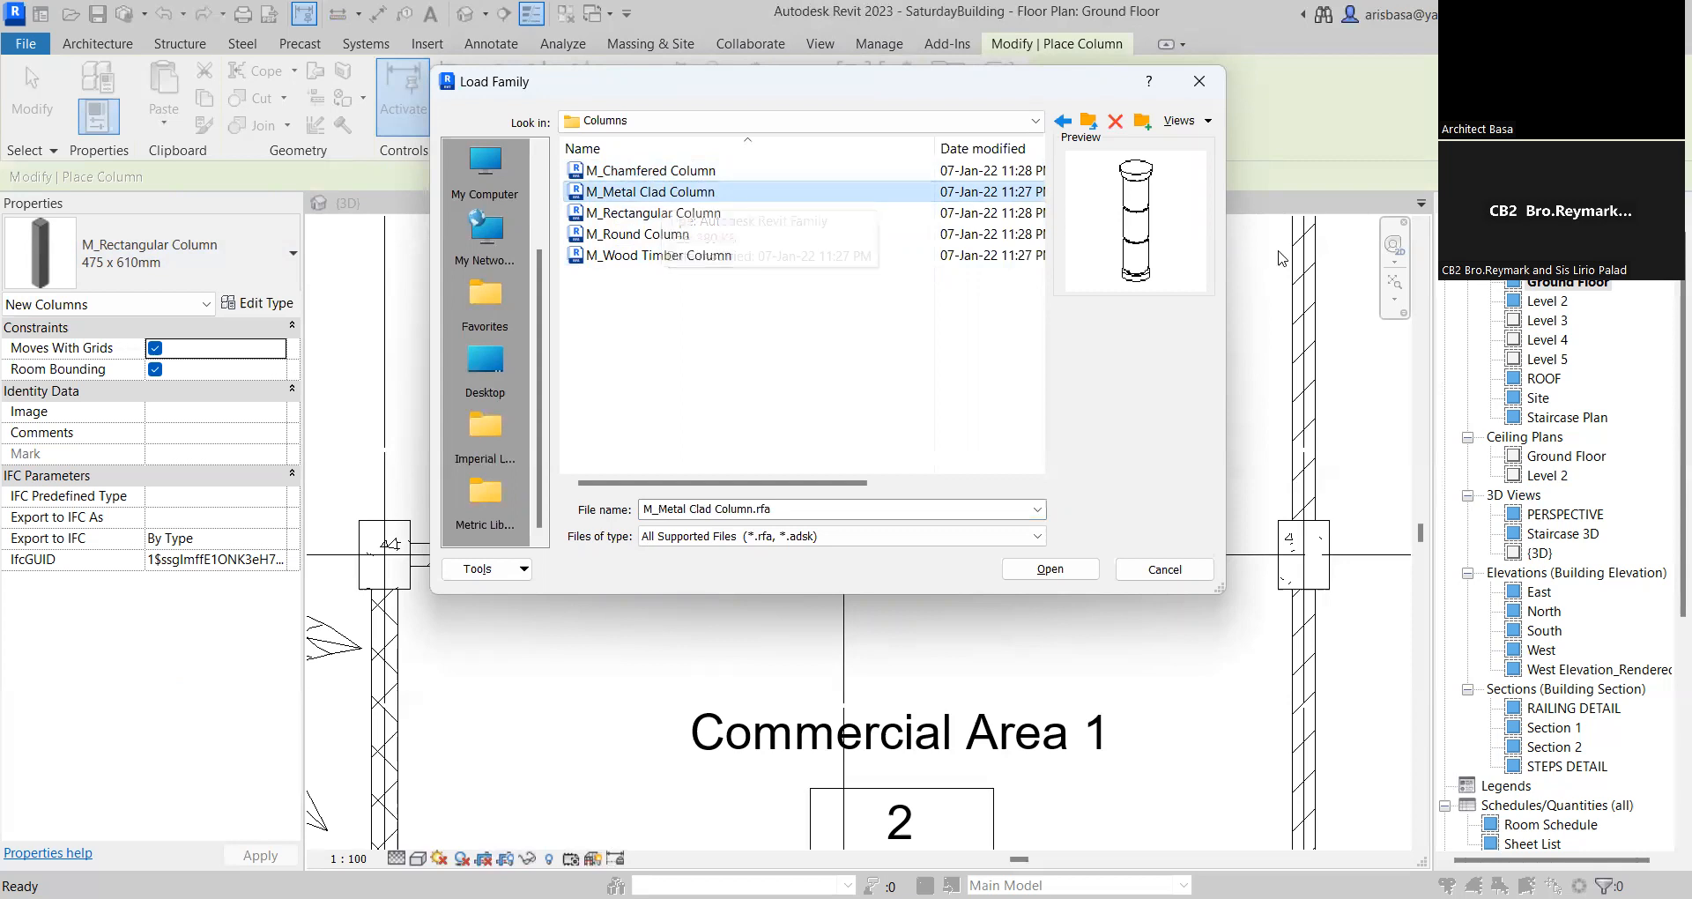
click(659, 216)
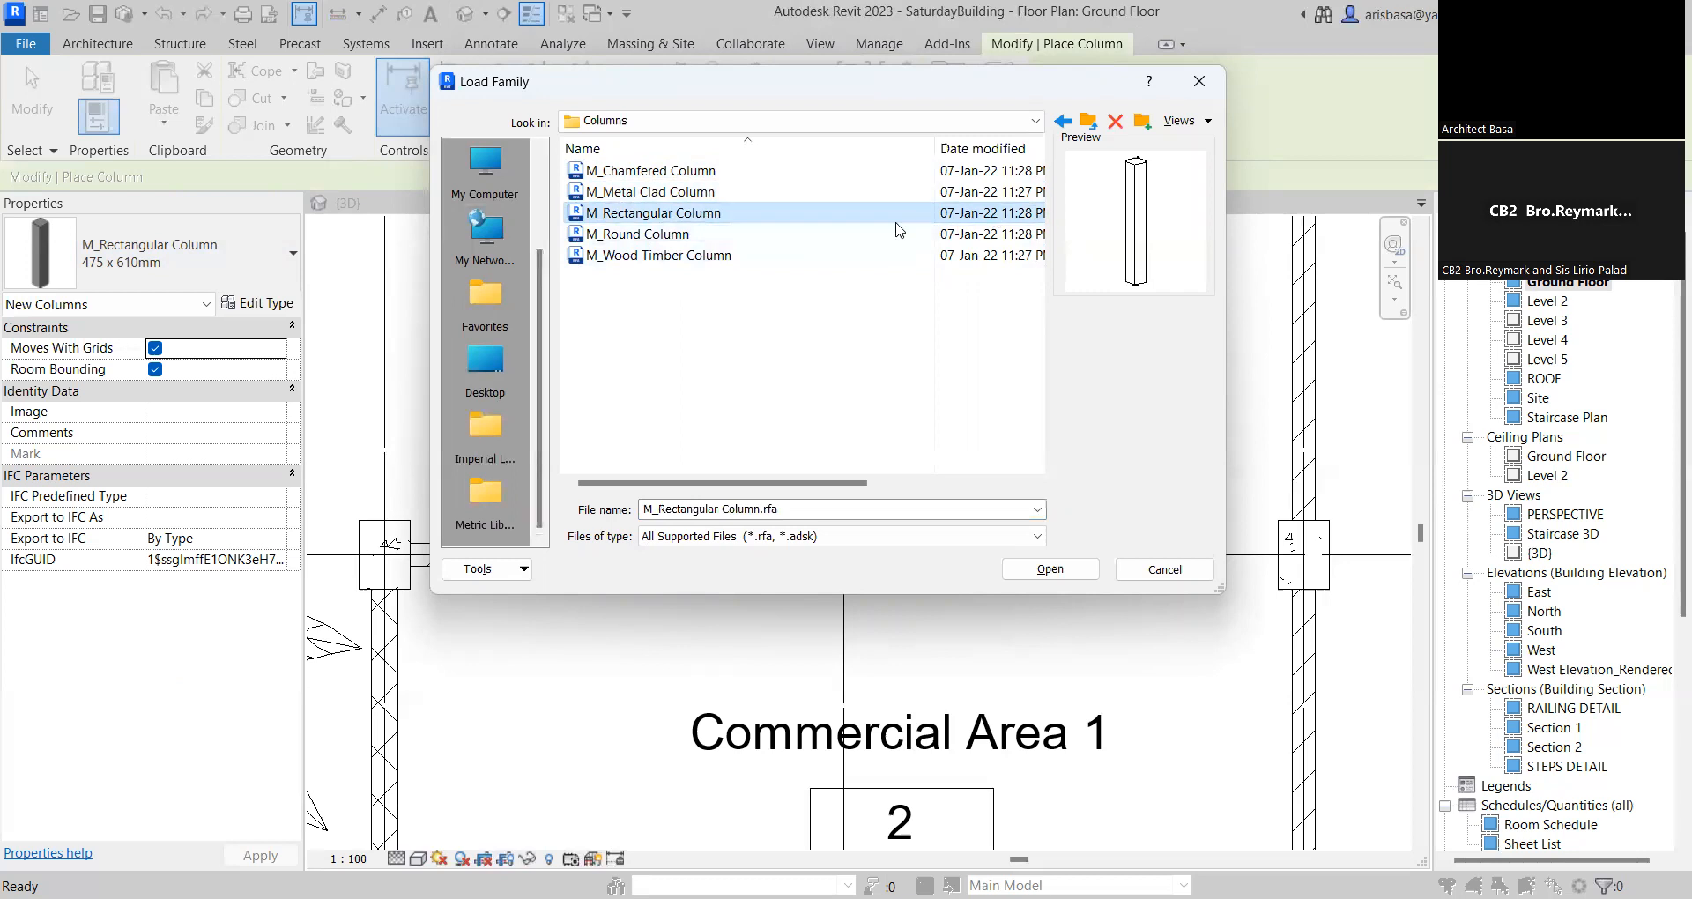
click(644, 236)
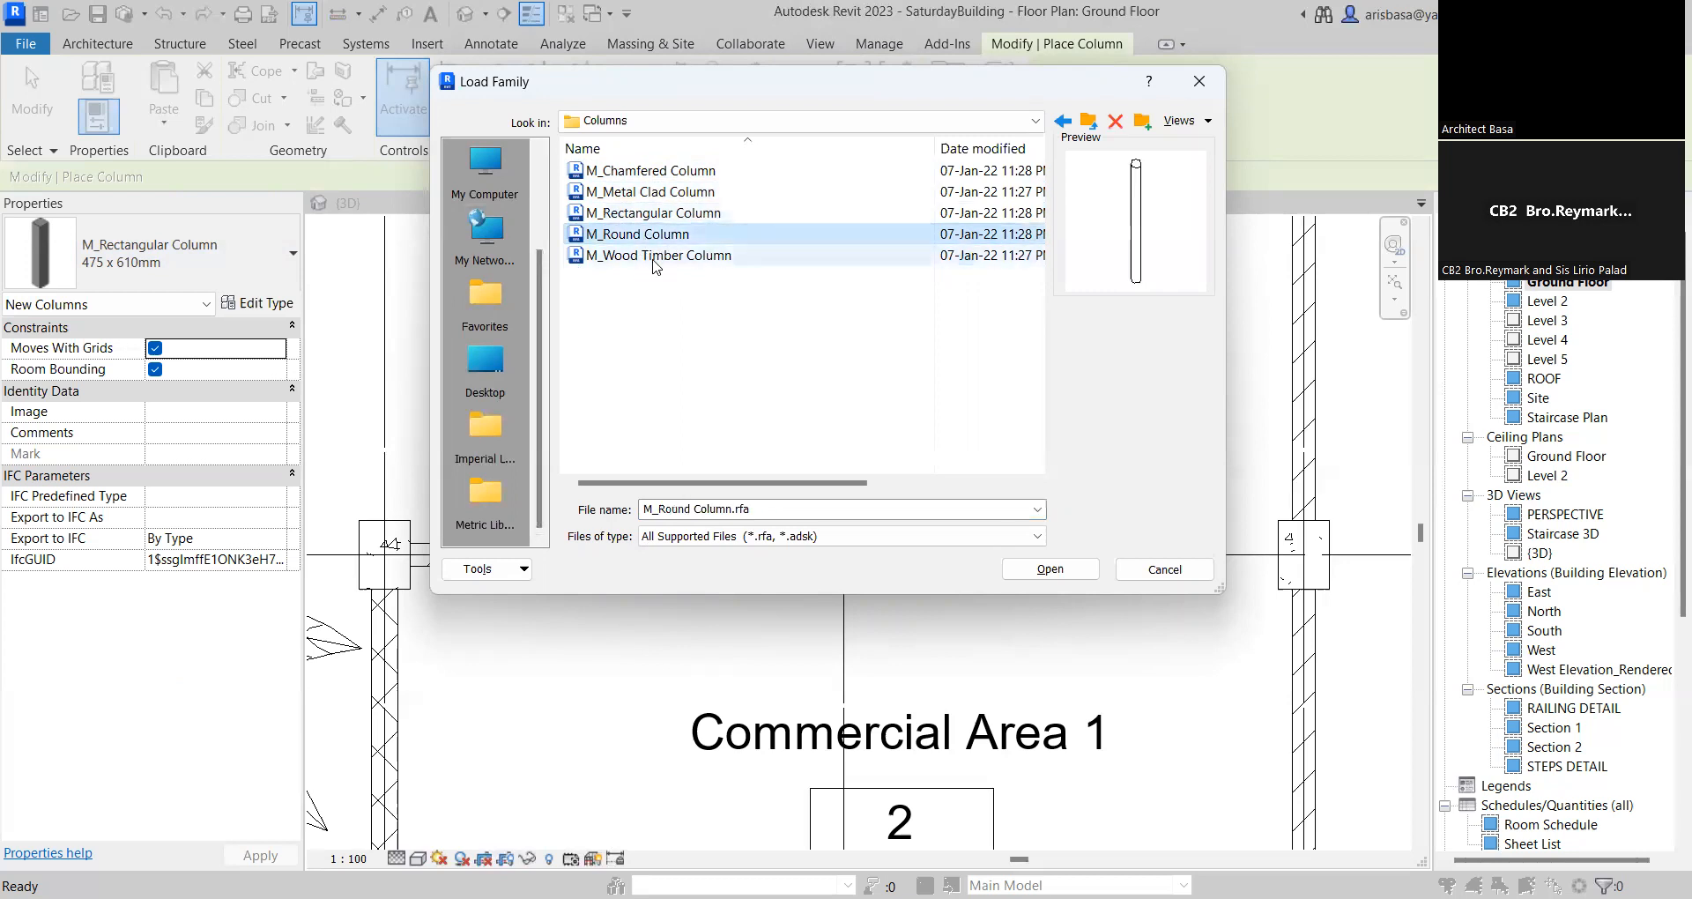
click(656, 259)
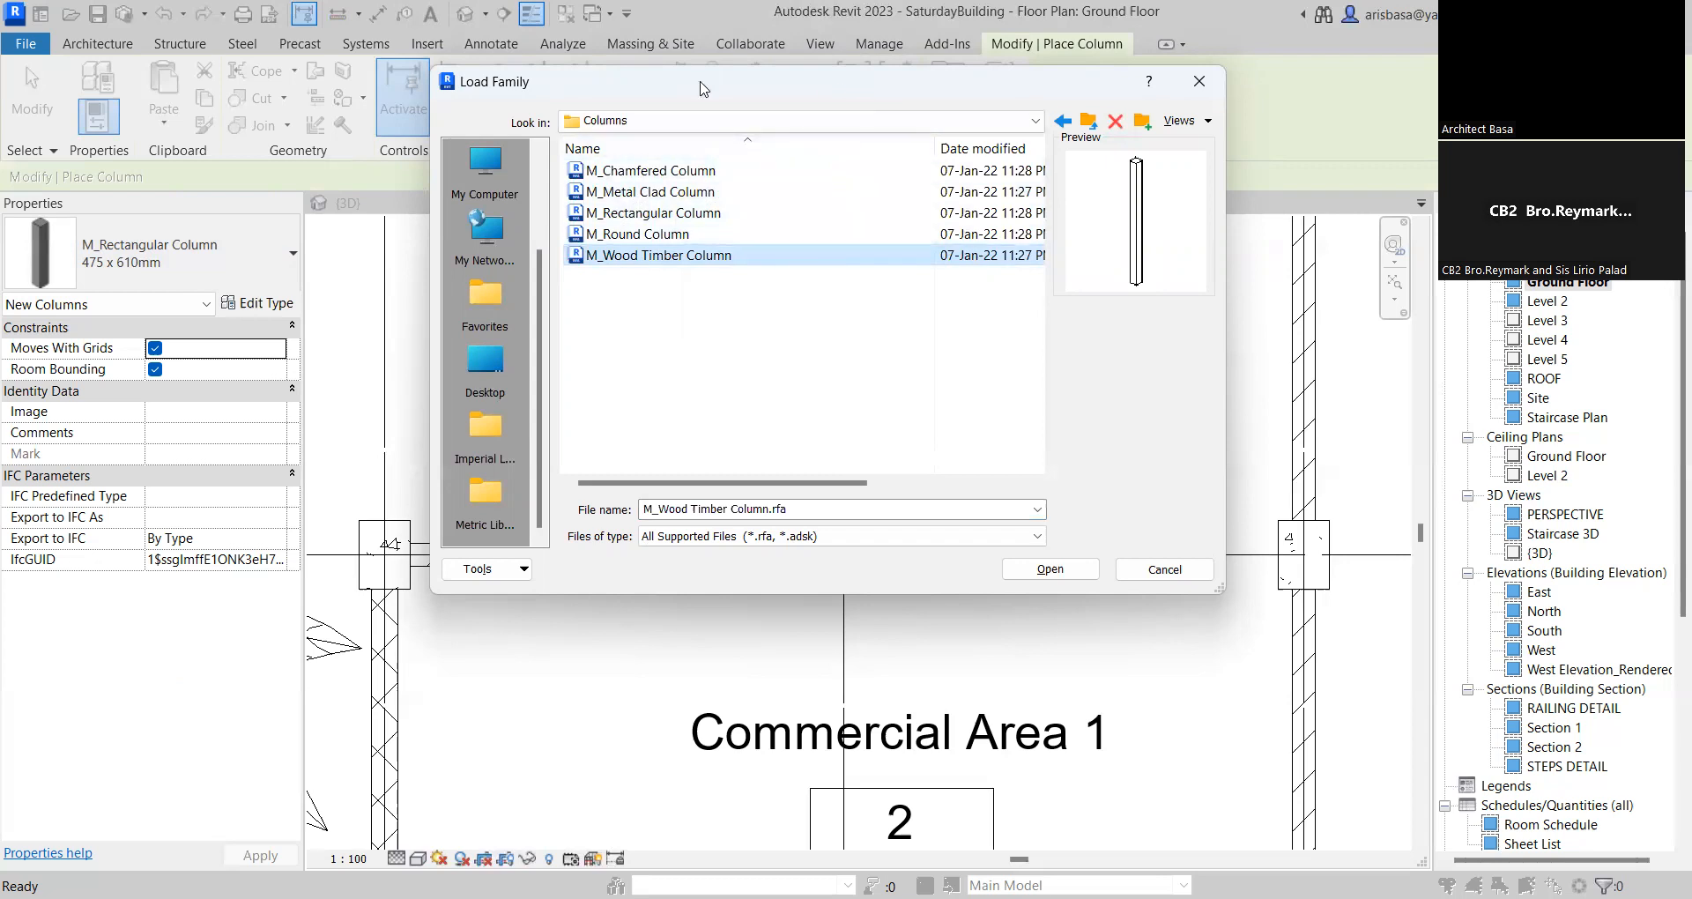
Load the M_Metal Clad Column family into the project for placement
drag(639, 82, 477, 85)
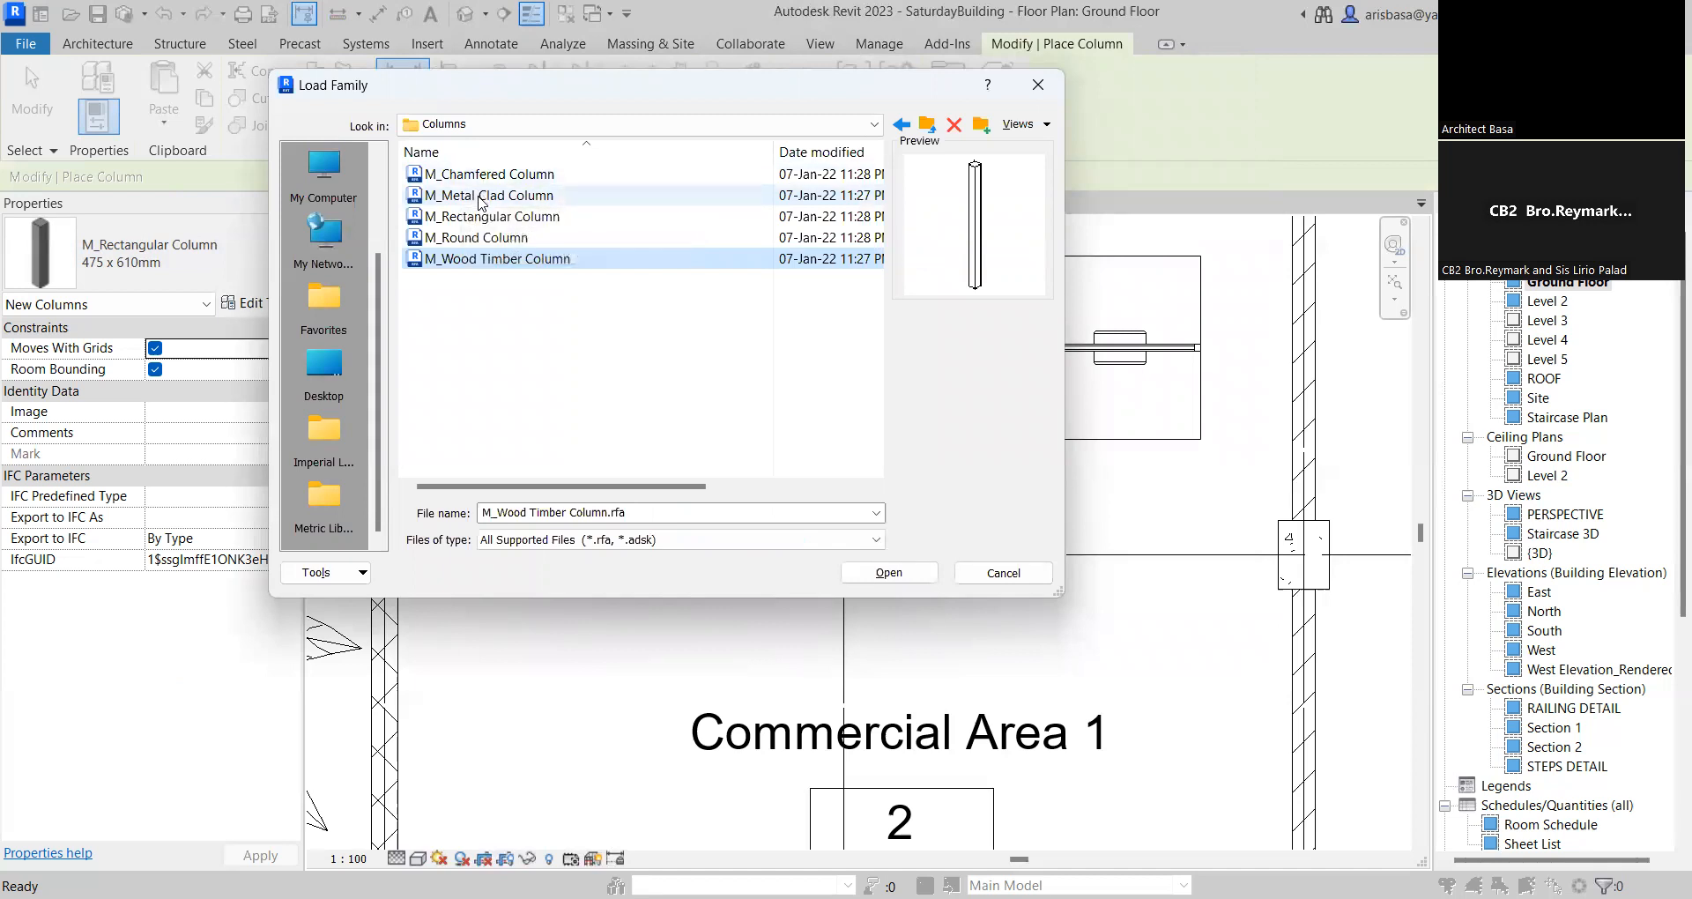
click(482, 198)
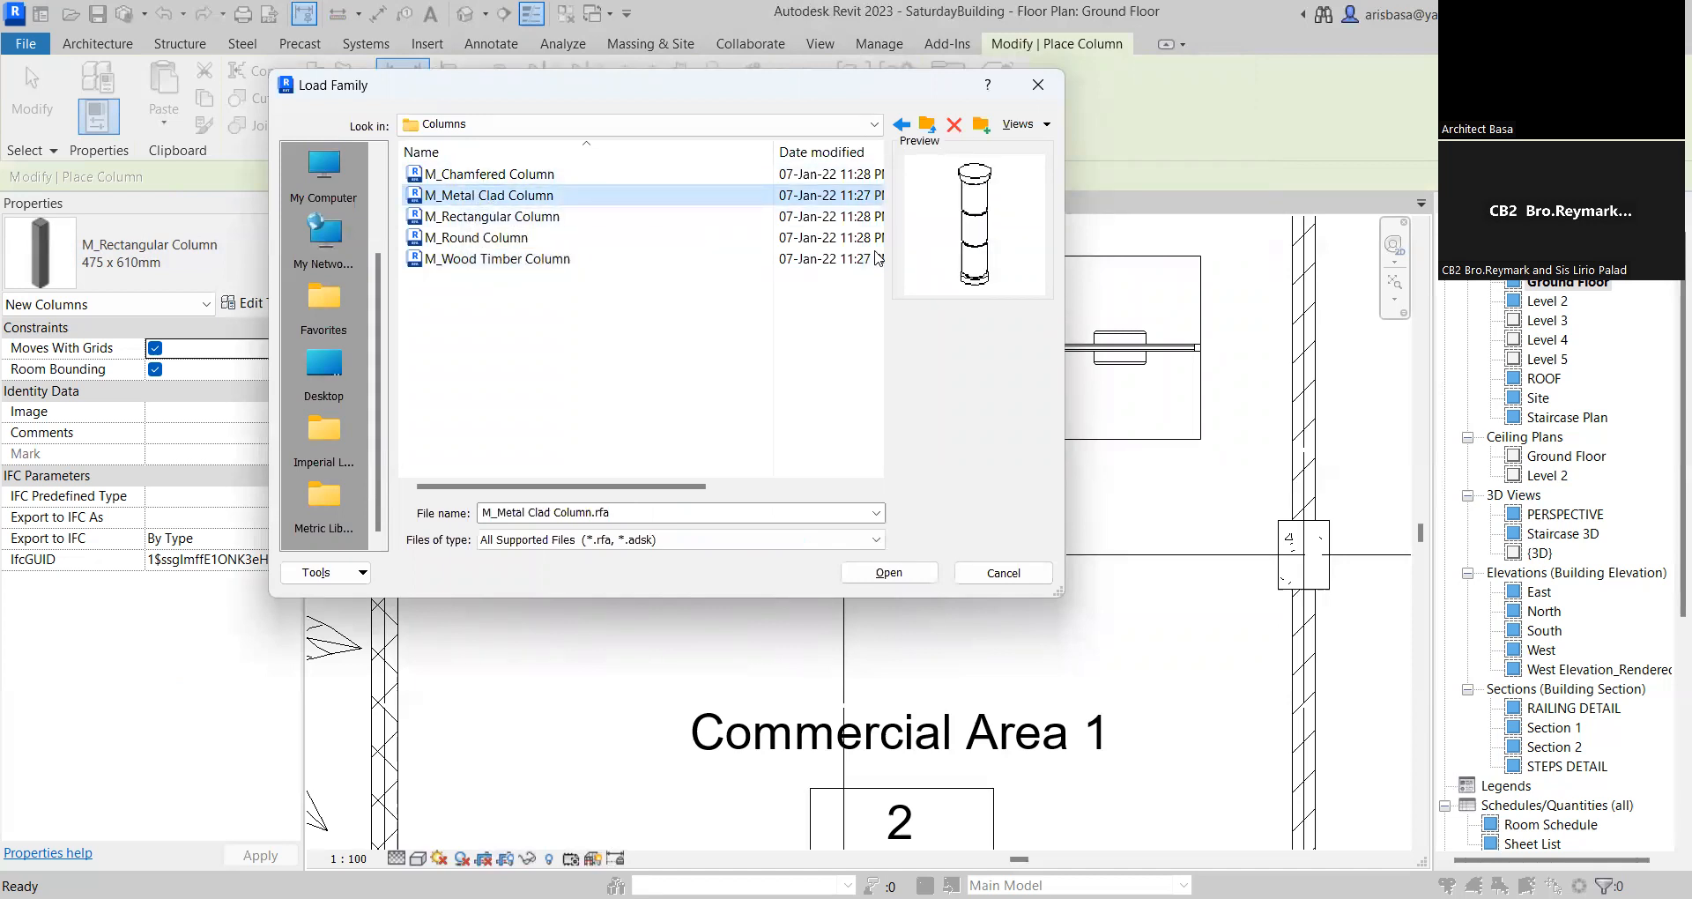
click(887, 573)
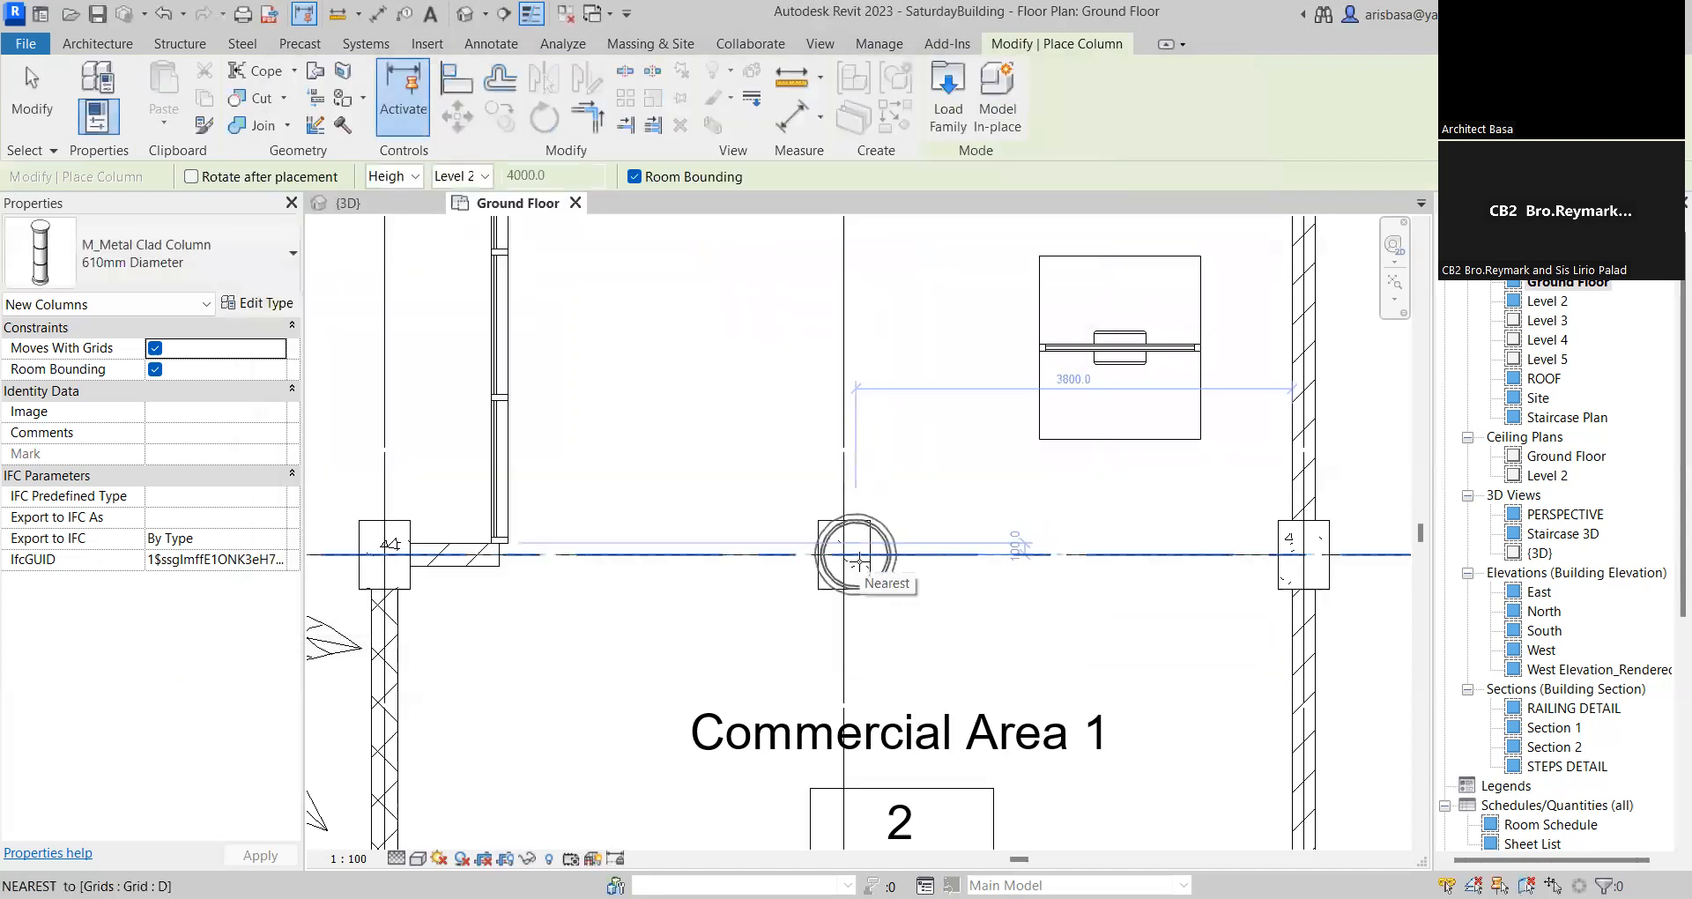
Place a 610mm Diameter metal clad column at the grid intersection over the structural column in Commercial Area 1
scroll(844, 555, up, 3)
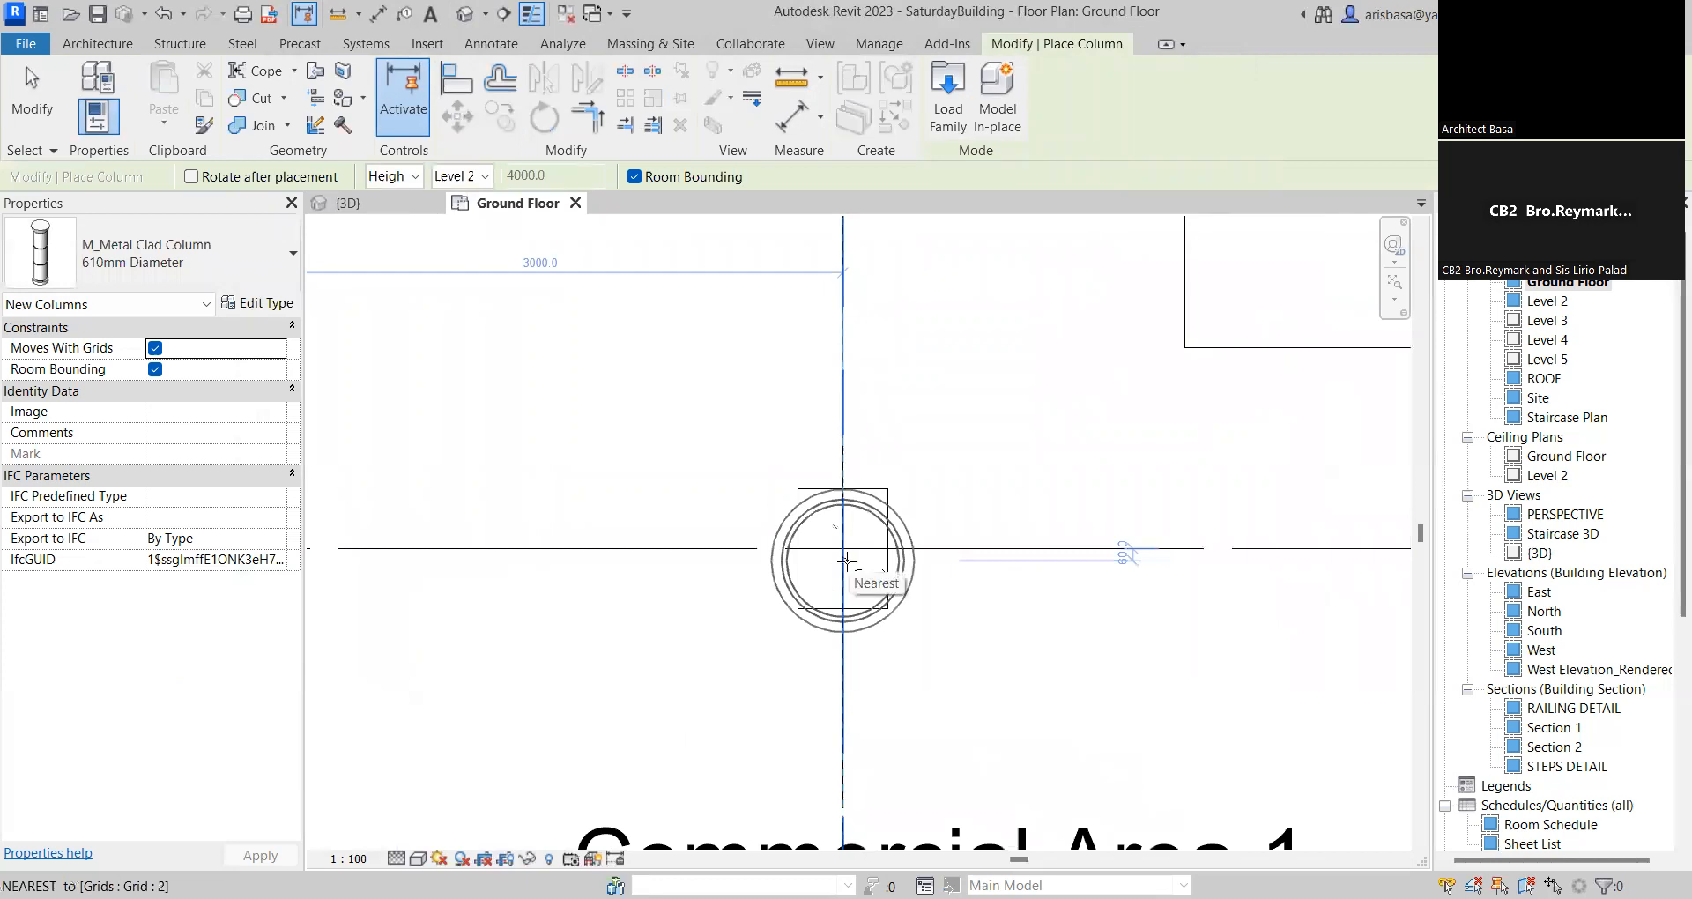
click(245, 274)
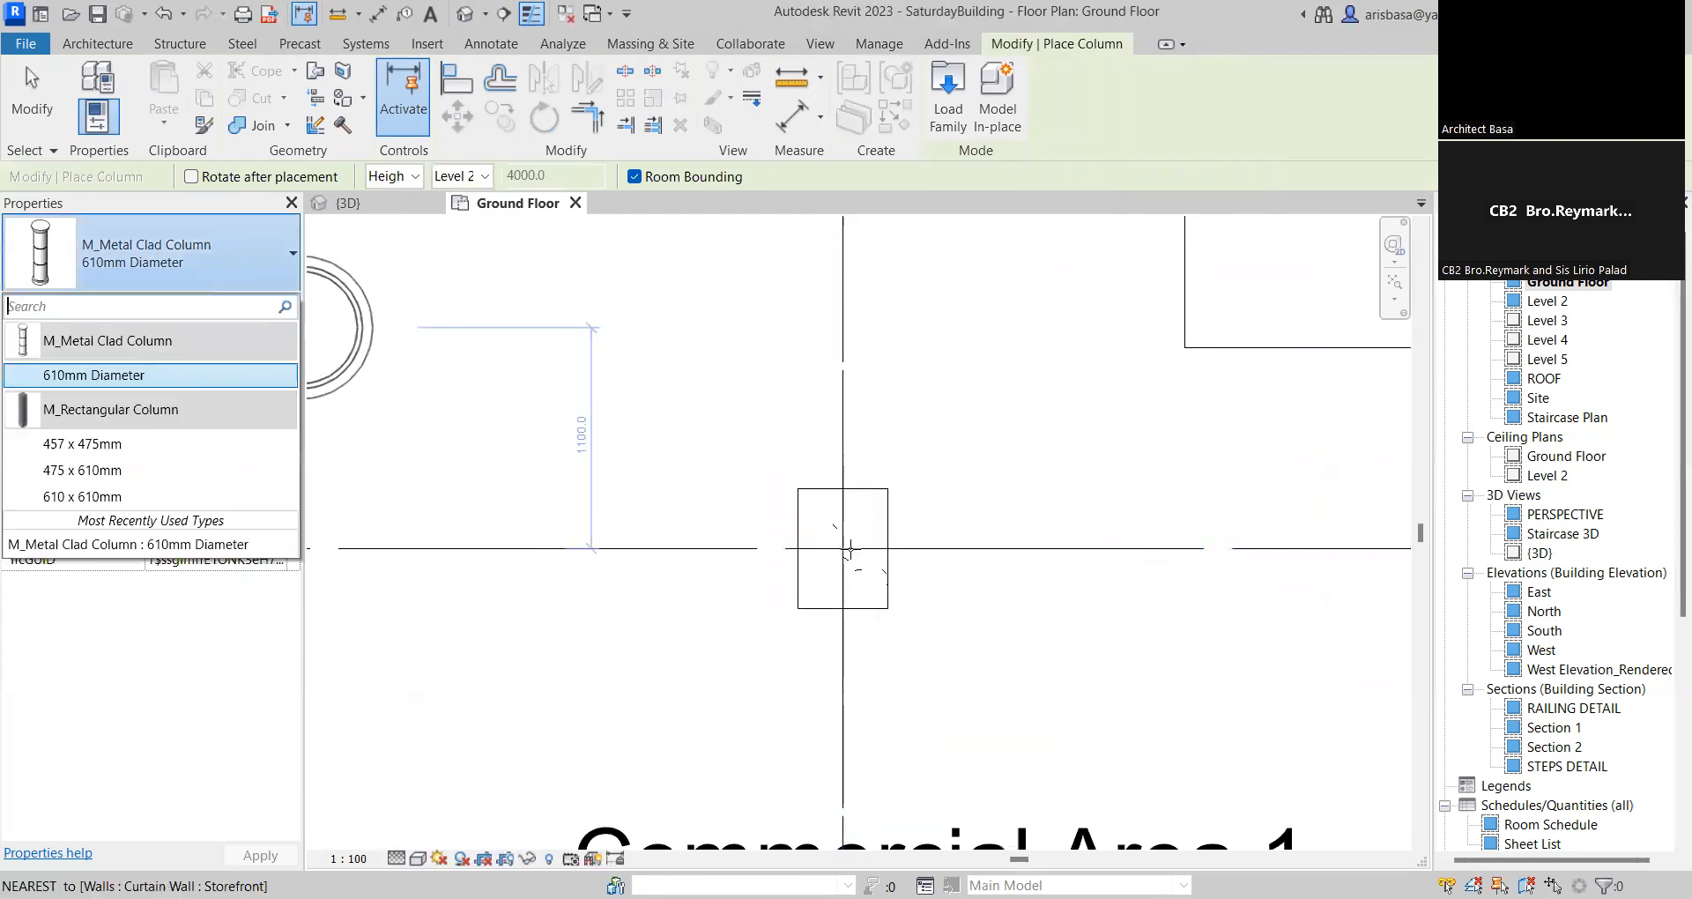
scroll(926, 558, down, 2)
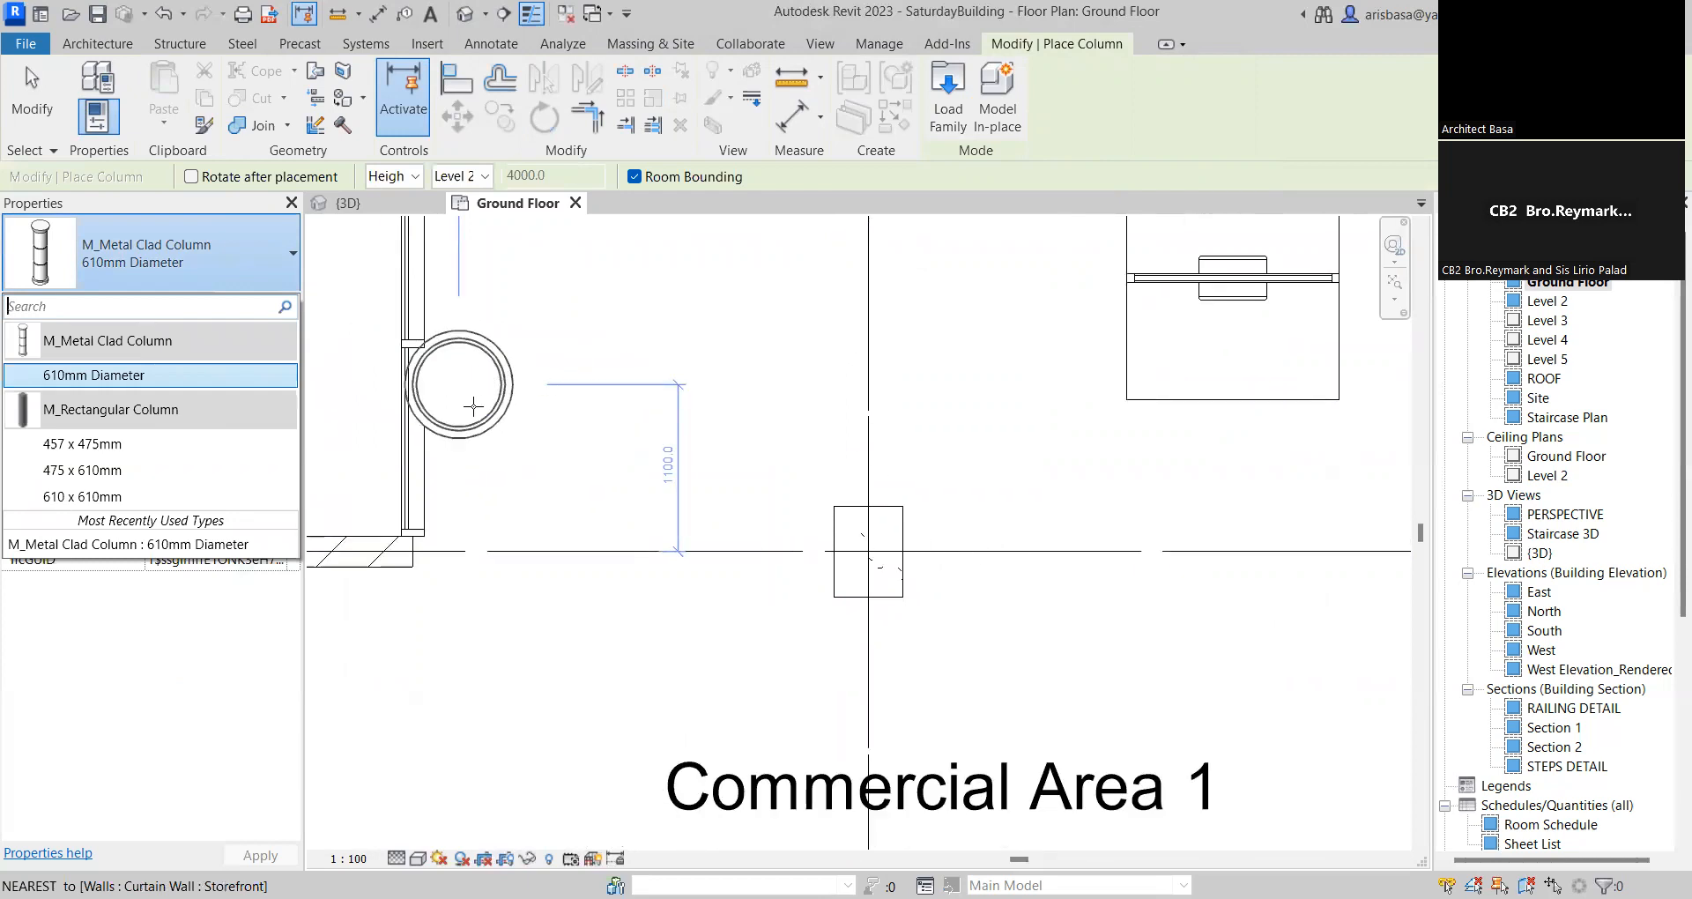
click(868, 550)
key(Escape)
key(Escape)
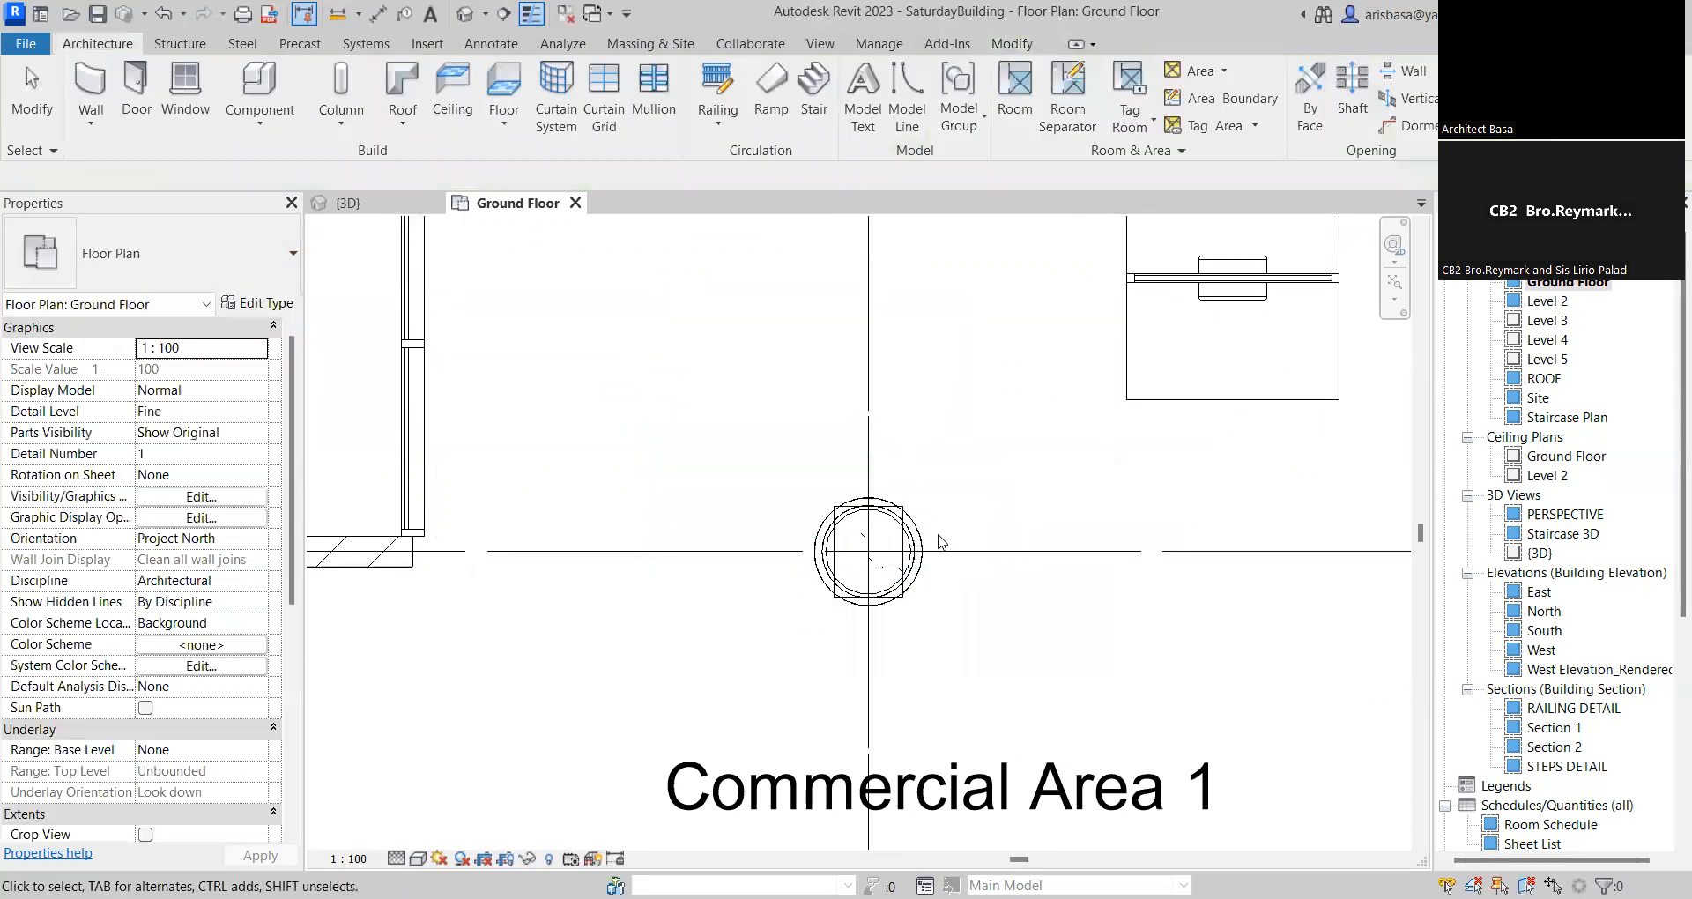
Duplicate the placed metal clad column's type under the name 810mm Diameter
click(922, 552)
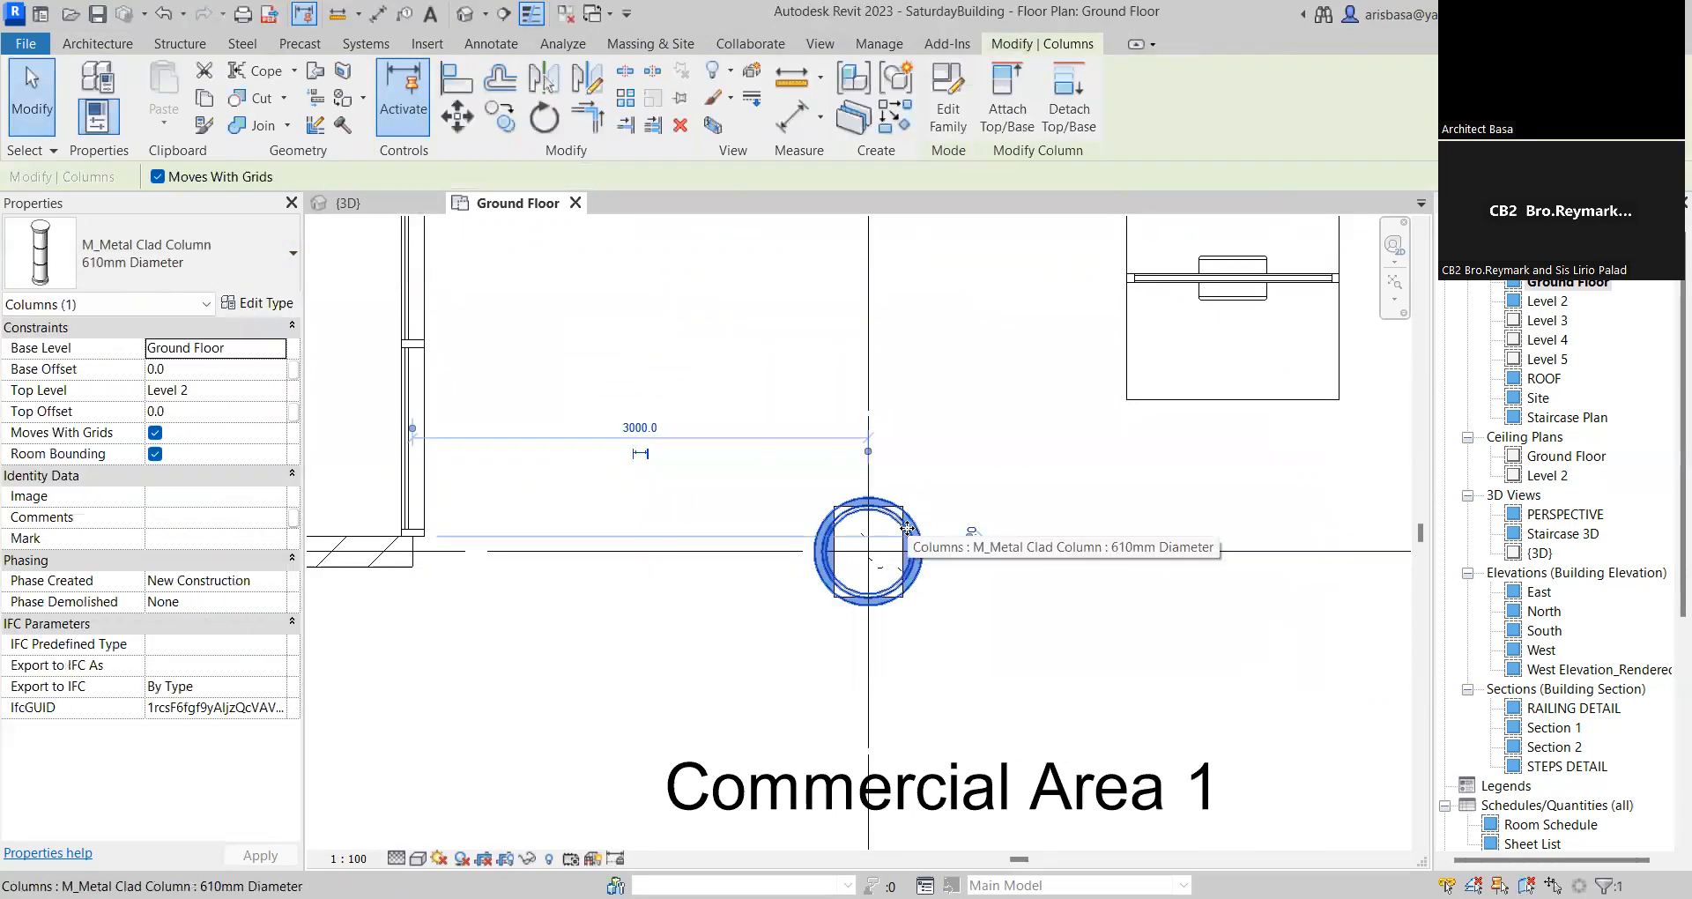
click(280, 309)
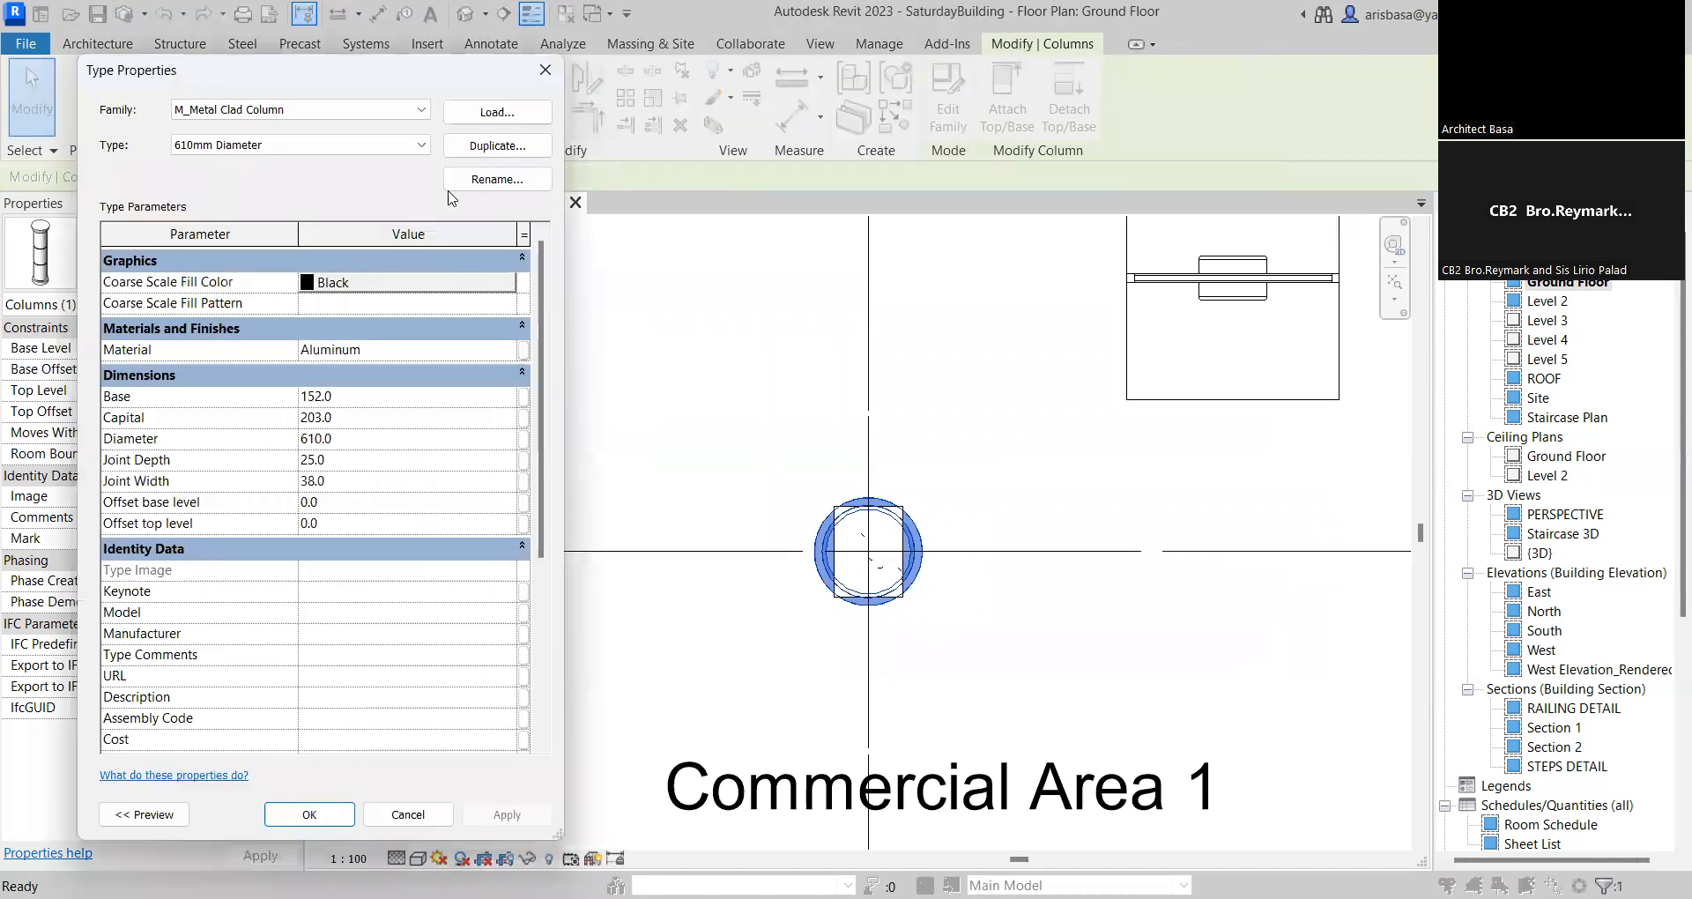
click(498, 146)
click(1056, 374)
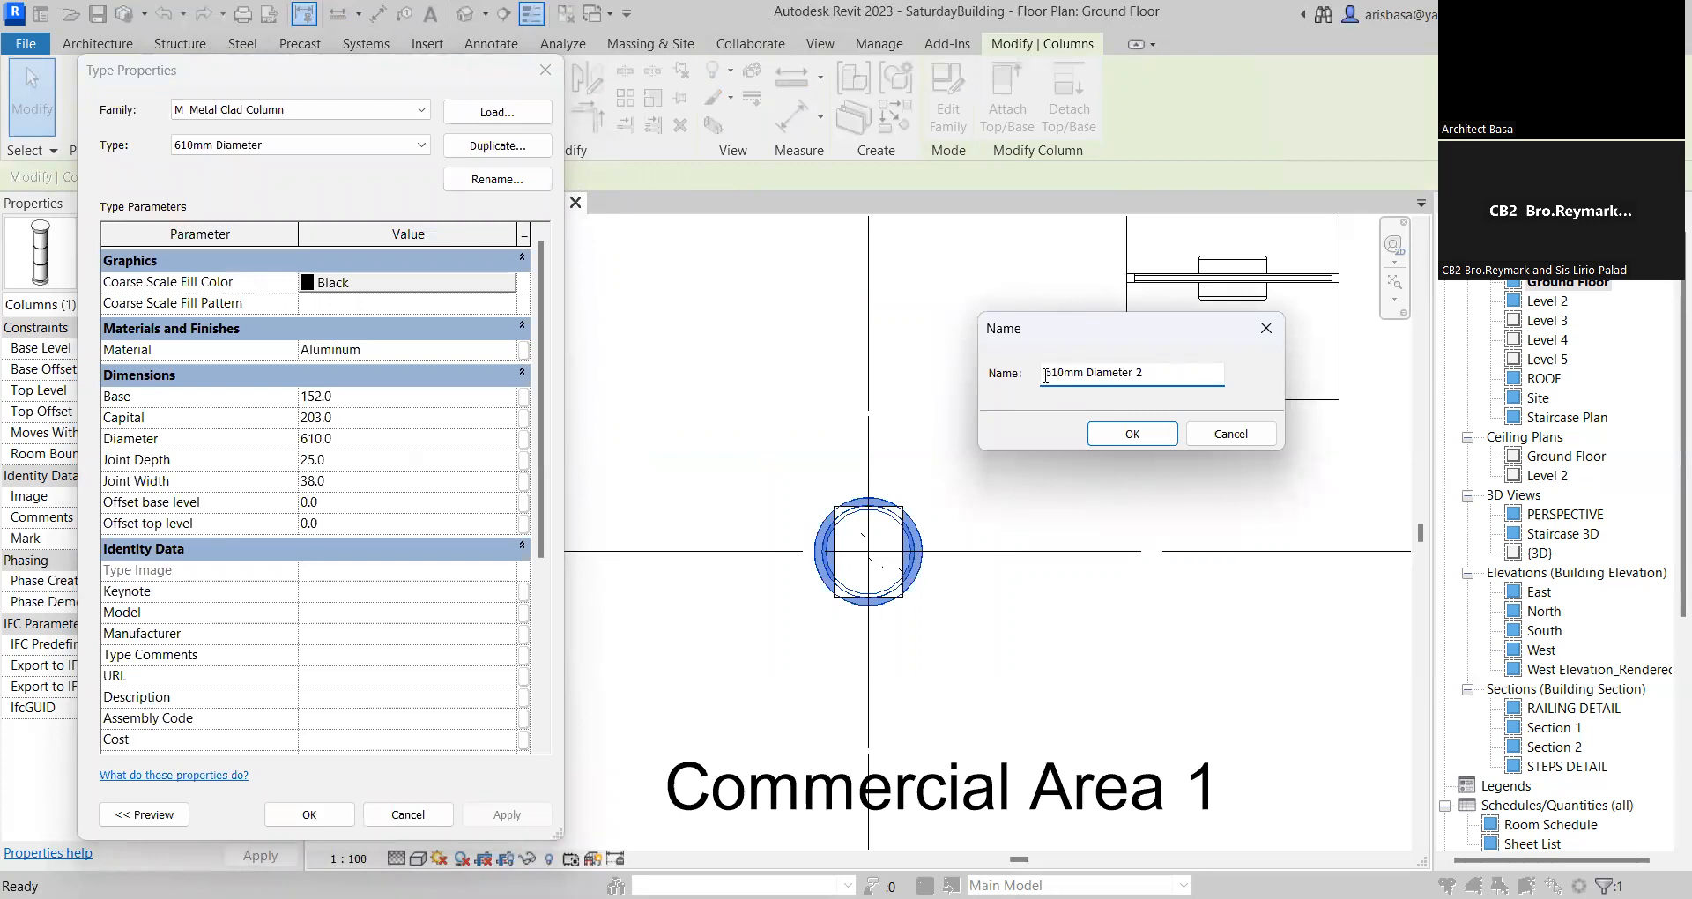
key(BackSpace)
text(6)
key(BackSpace)
text(8)
click(1135, 434)
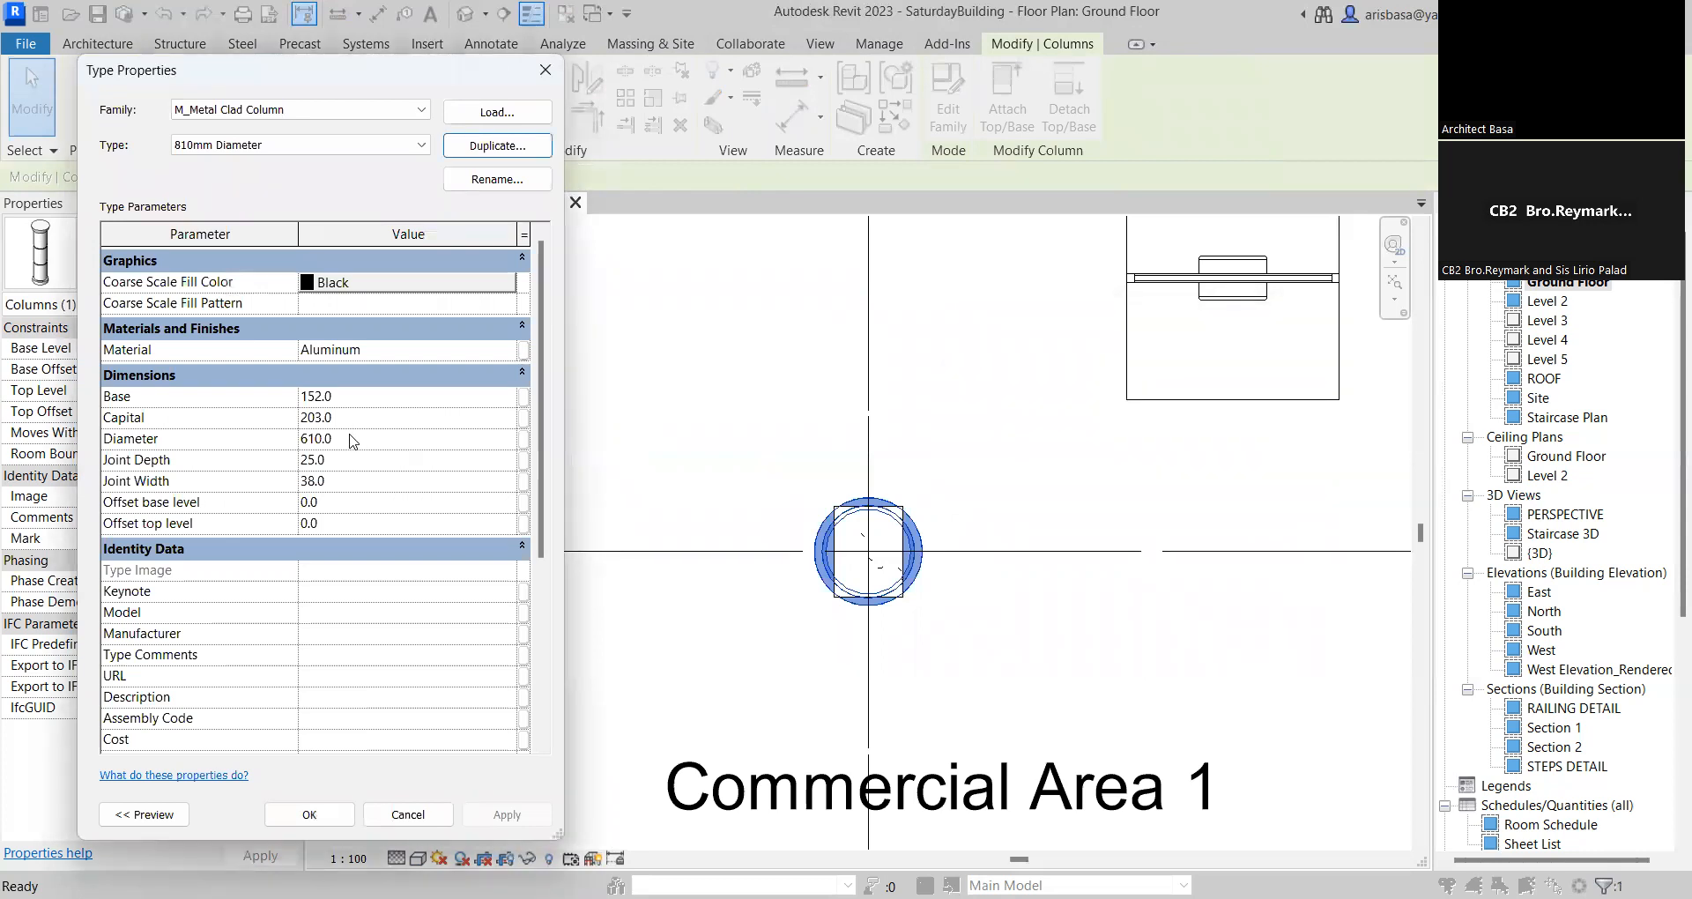
Set the Diameter of the new column type to 810 and apply the type changes
click(317, 439)
key(BackSpace)
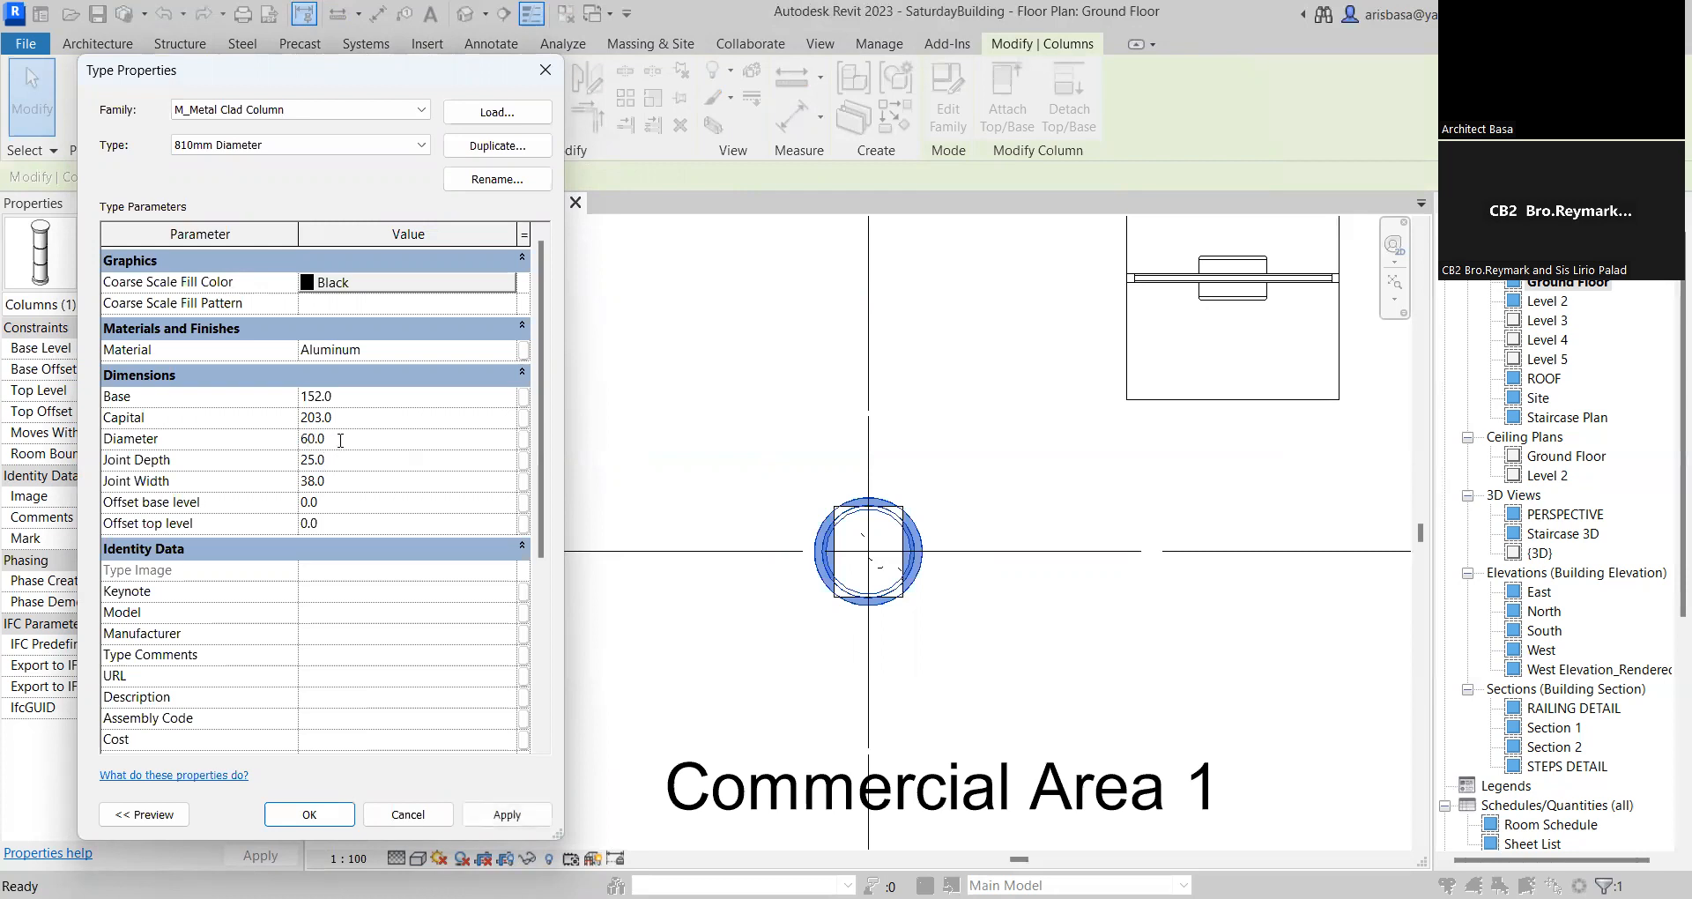
key(BackSpace)
text(81)
click(498, 814)
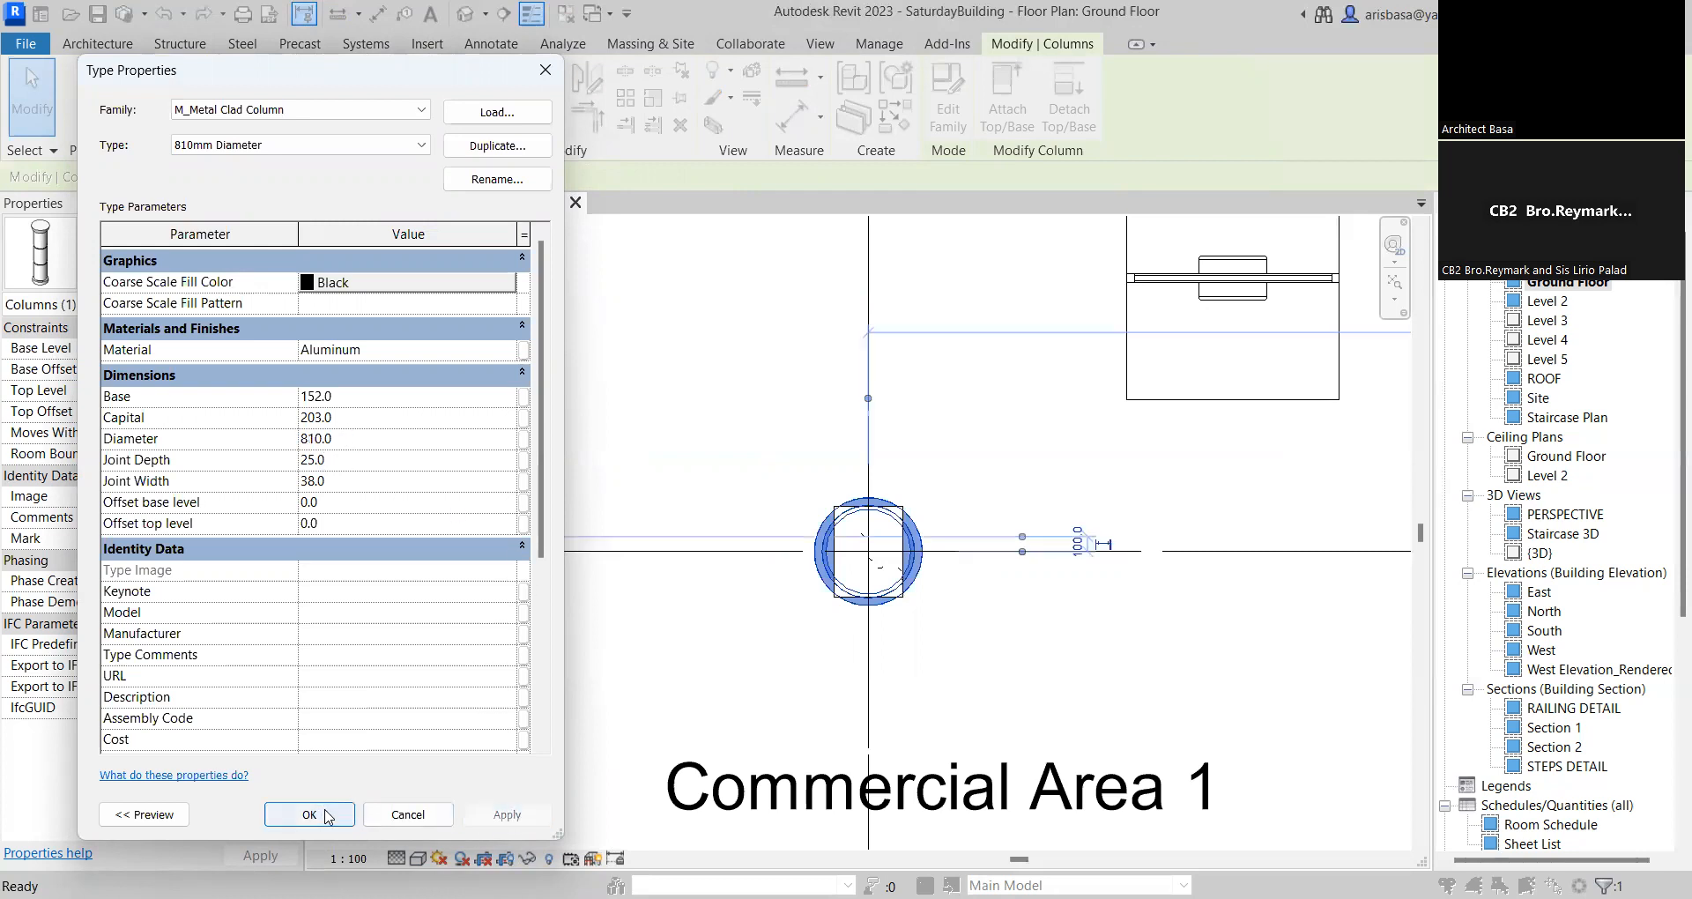
click(309, 814)
Isolate the metal clad column in 3D with a selection box and examine how it encloses the structural column
scroll(879, 552, up, 4)
scroll(915, 553, down, 2)
middle_drag(970, 594, 932, 470)
click(950, 536)
scroll(951, 543, down, 1)
scroll(951, 544, down, 2)
scroll(905, 460, up, 3)
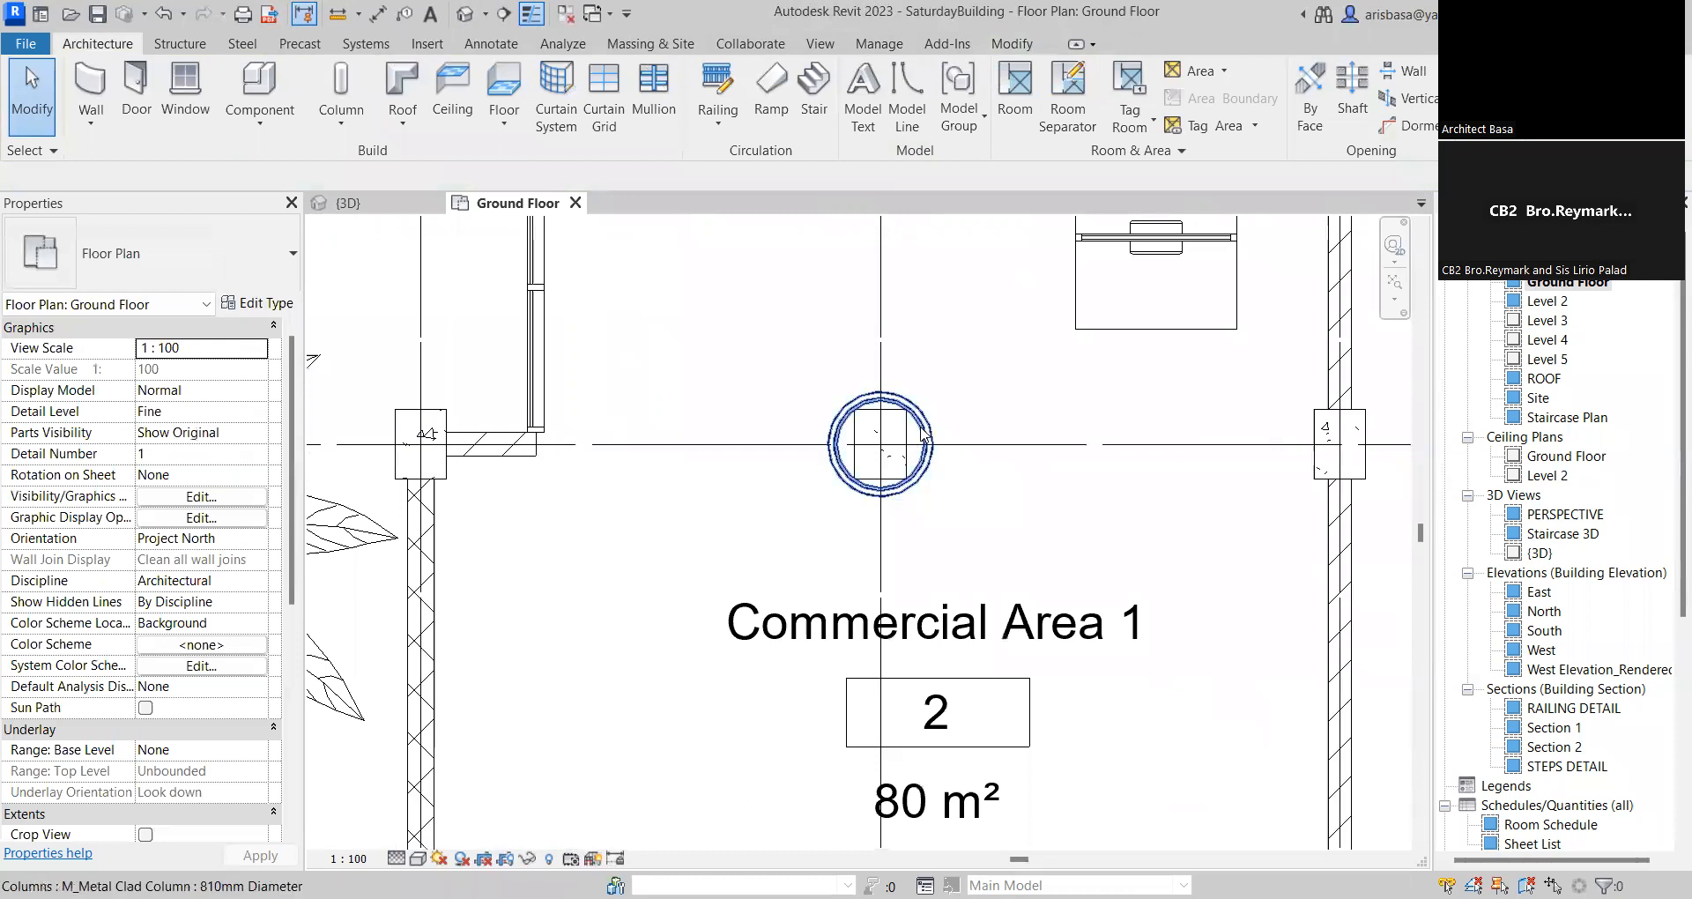
click(923, 434)
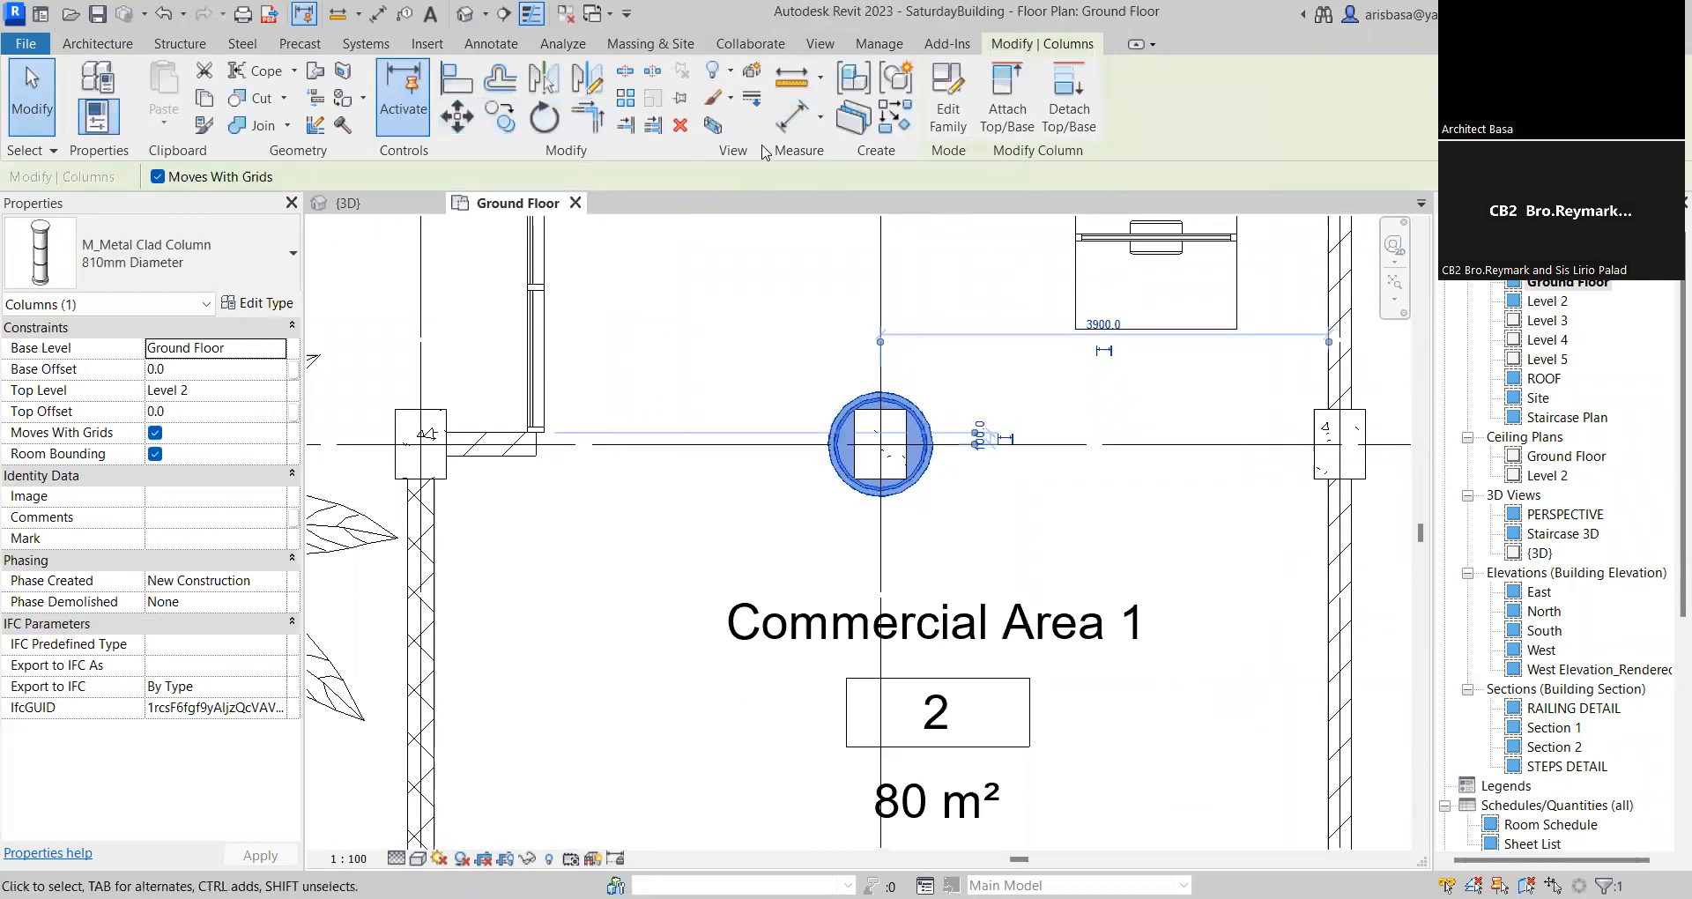
click(713, 126)
shift+middle_drag(964, 527, 1012, 579)
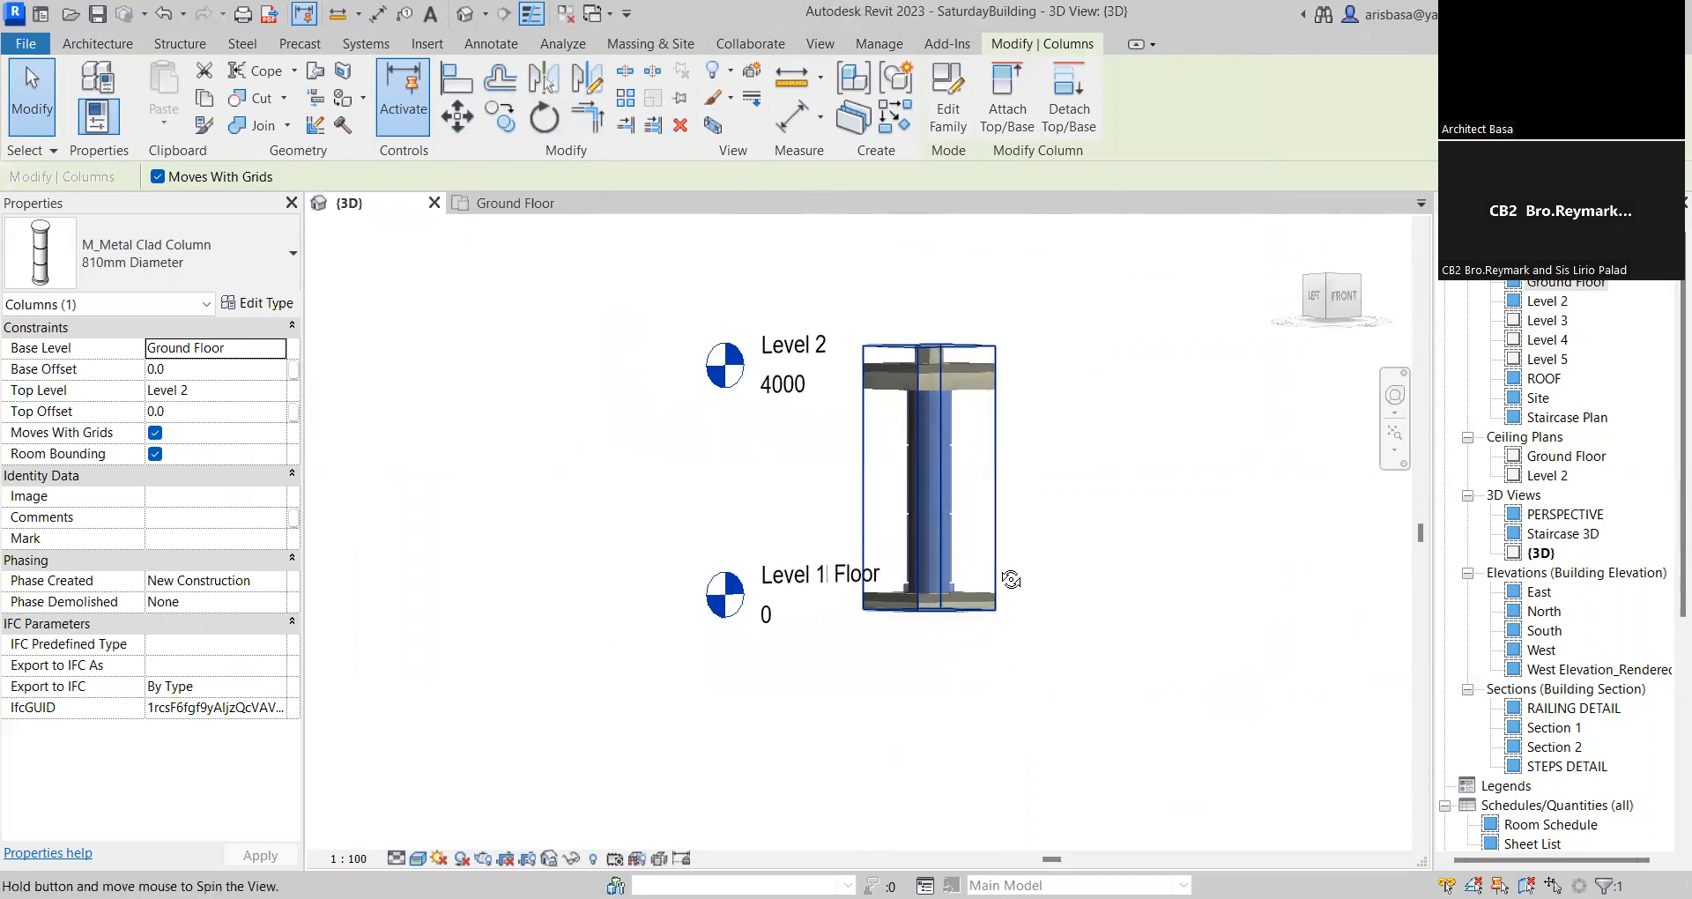
scroll(952, 488, up, 5)
scroll(999, 482, down, 1)
shift+middle_drag(1014, 513, 1025, 610)
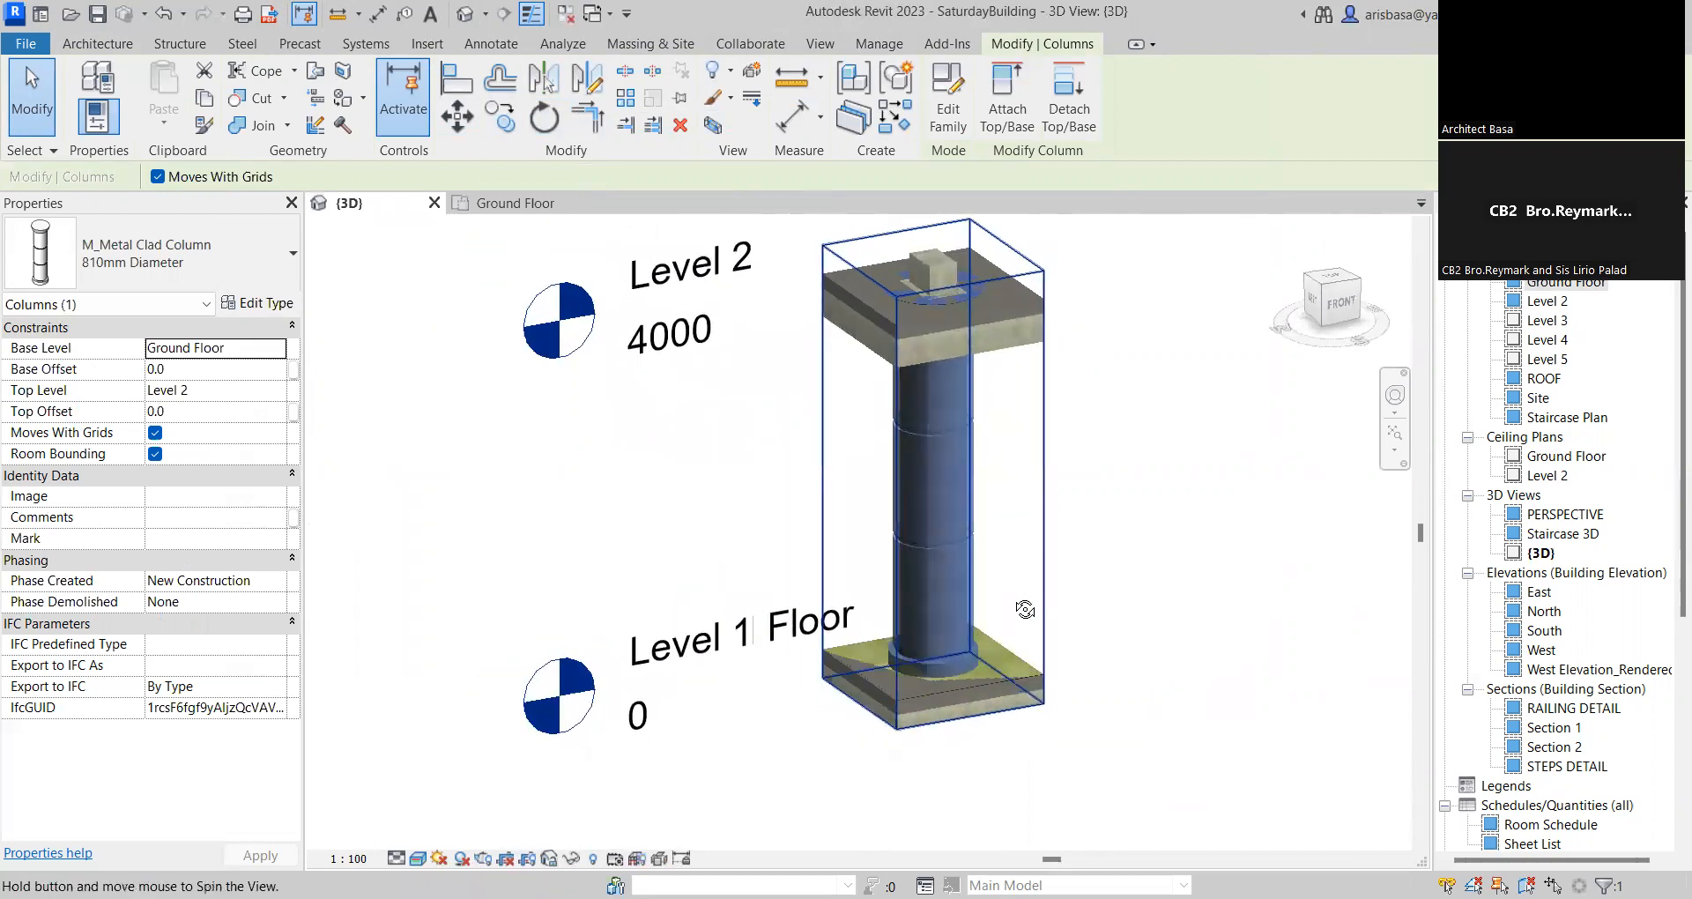
scroll(931, 269, up, 2)
scroll(941, 284, down, 3)
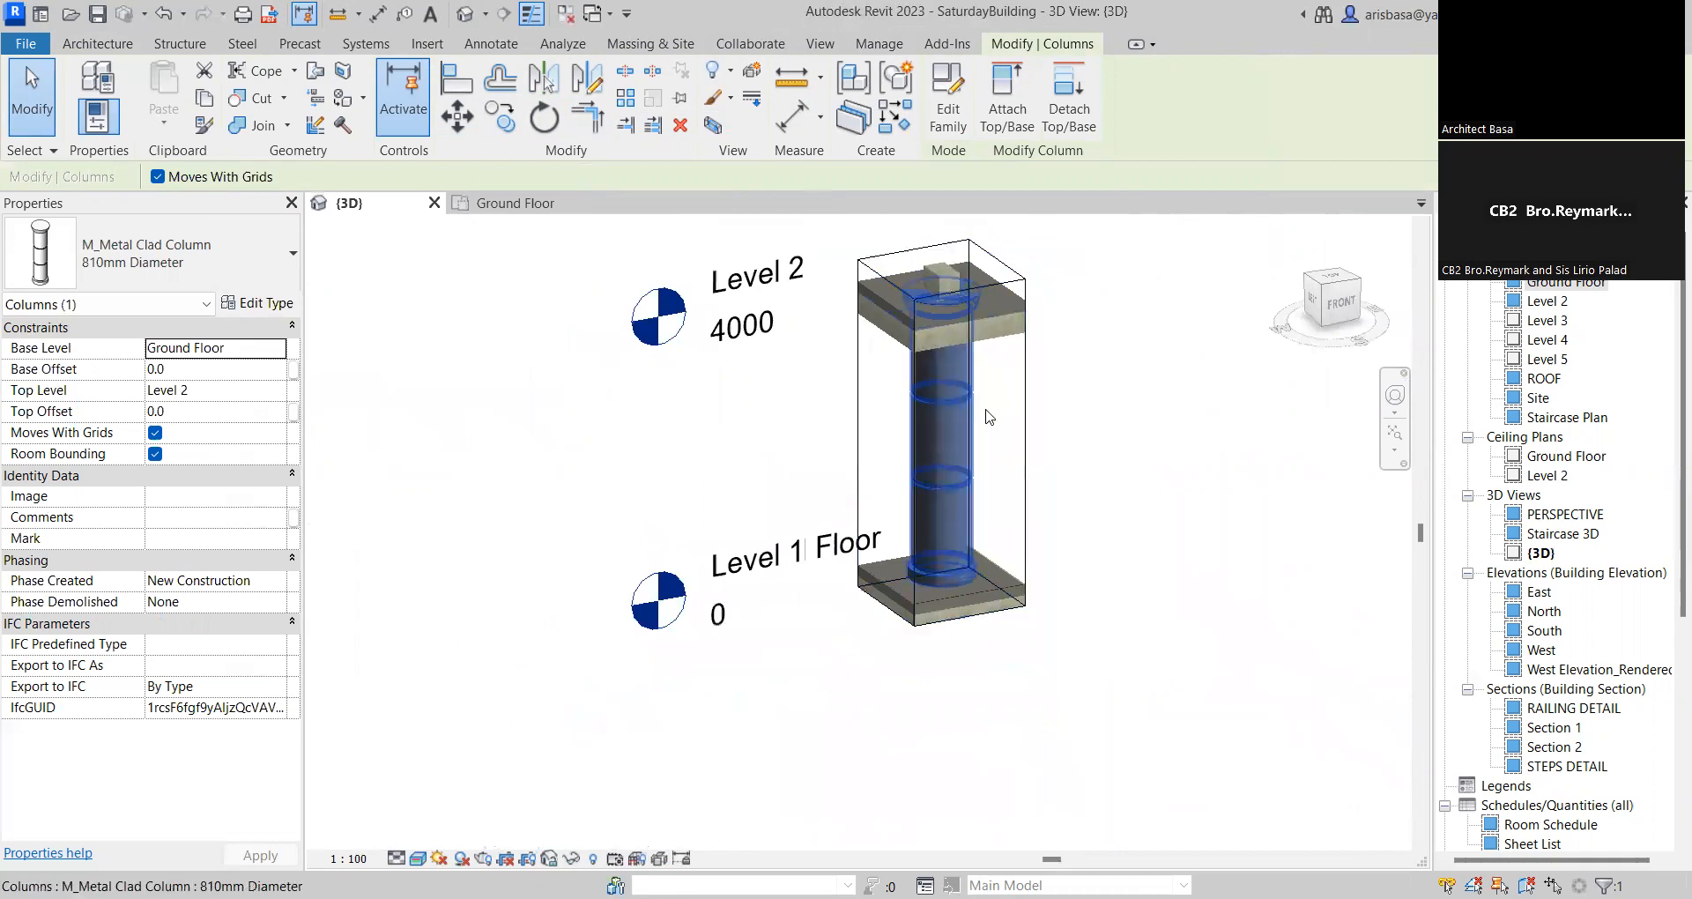
scroll(1005, 432, up, 3)
scroll(1058, 462, down, 4)
scroll(1063, 463, up, 1)
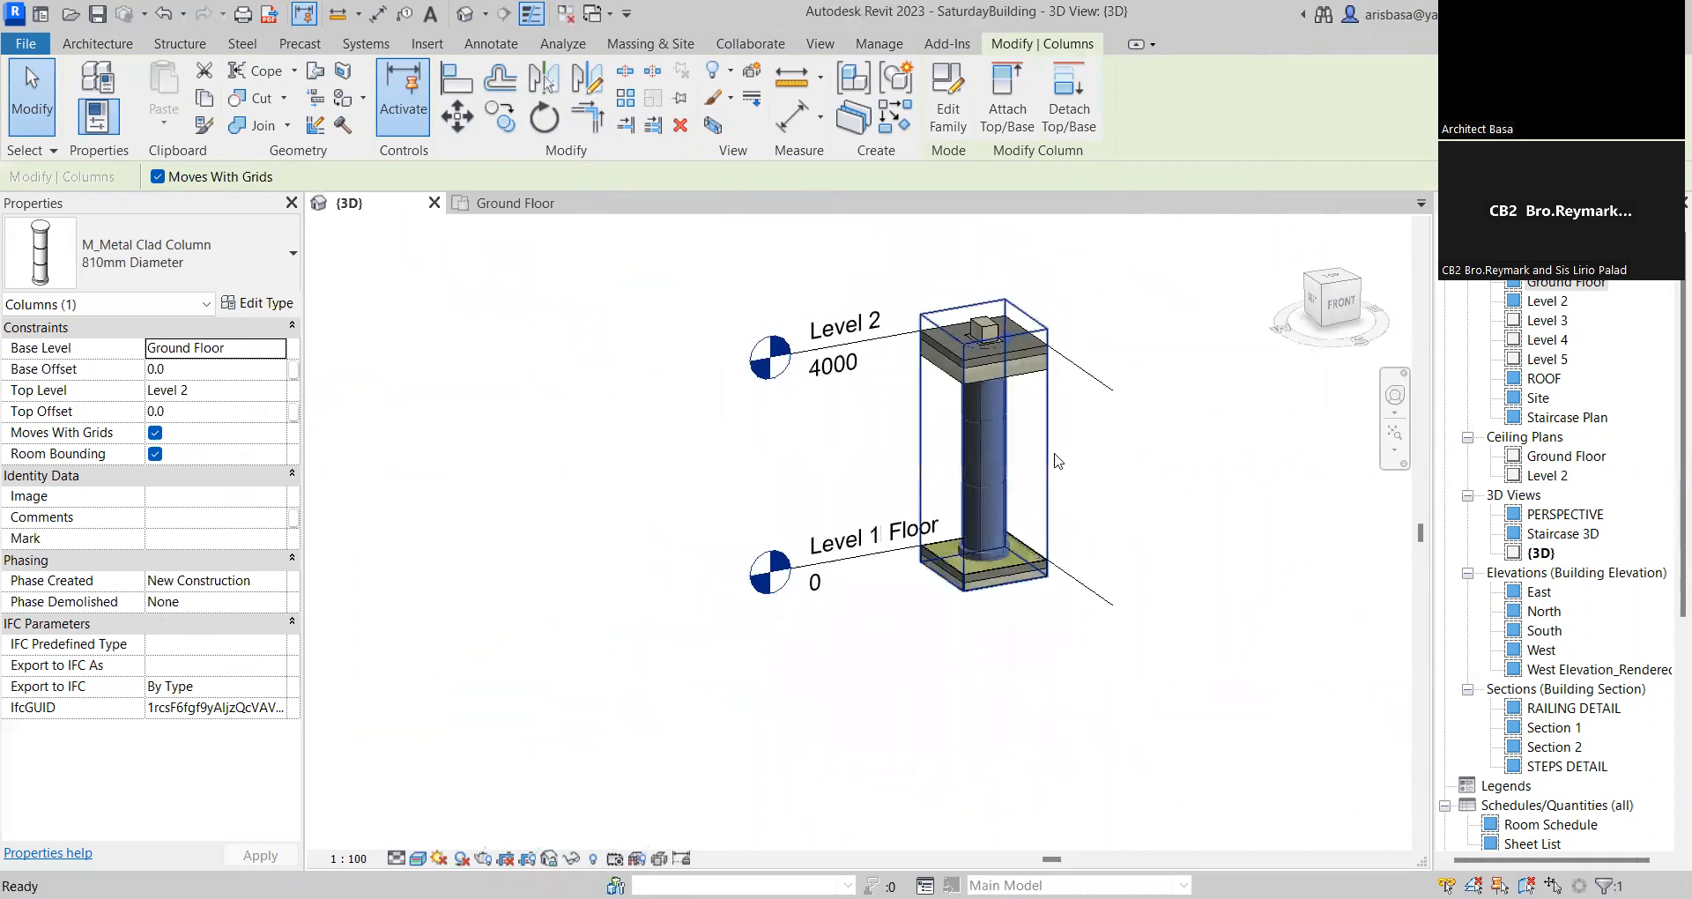
click(1057, 461)
Return to the Ground Floor plan and start an architectural wall of type Generic - 90mm Brick at the structural column below Commercial Area 1's room tag
click(516, 203)
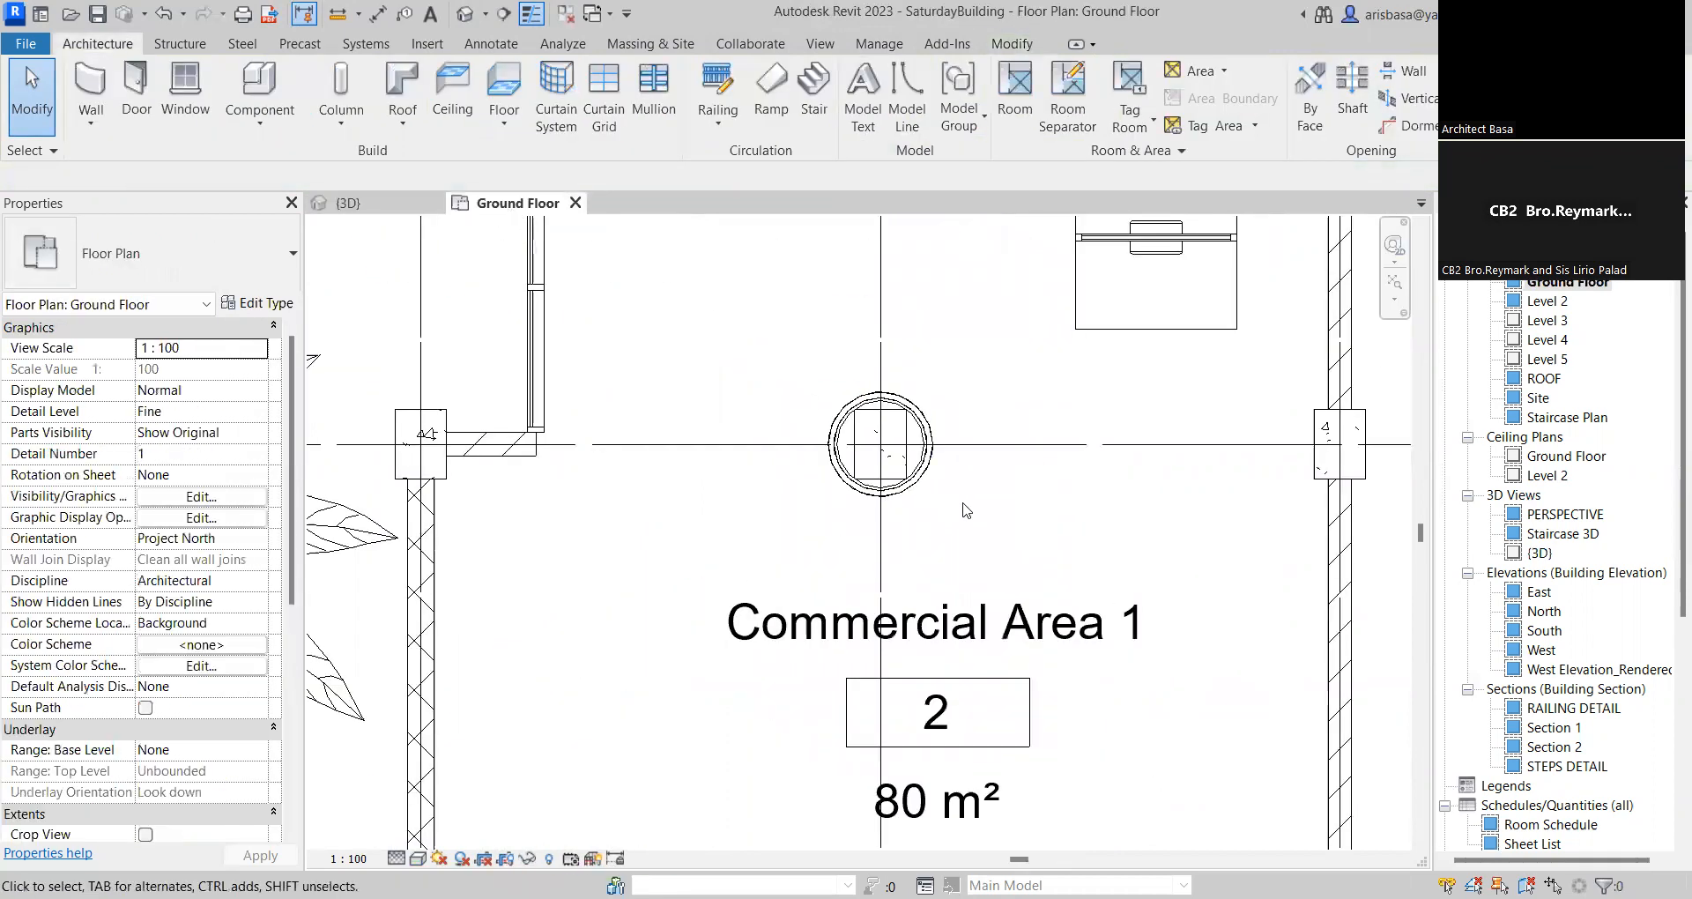
scroll(967, 509, down, 4)
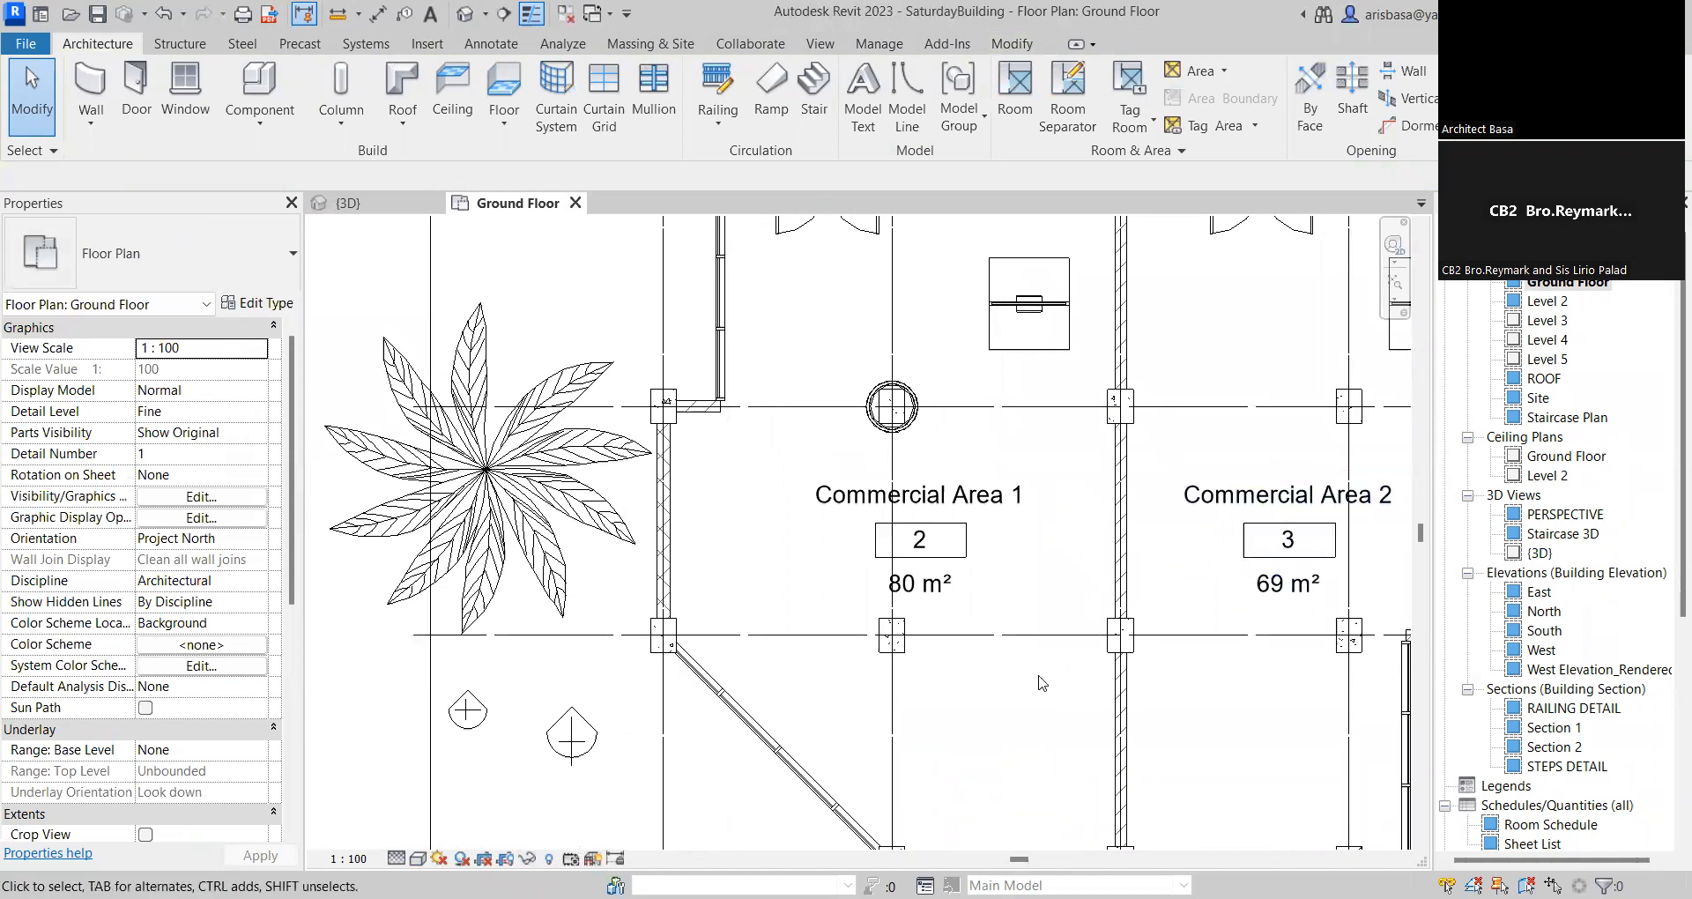
scroll(891, 636, up, 6)
middle_drag(744, 548, 919, 542)
scroll(829, 534, up, 1)
click(93, 128)
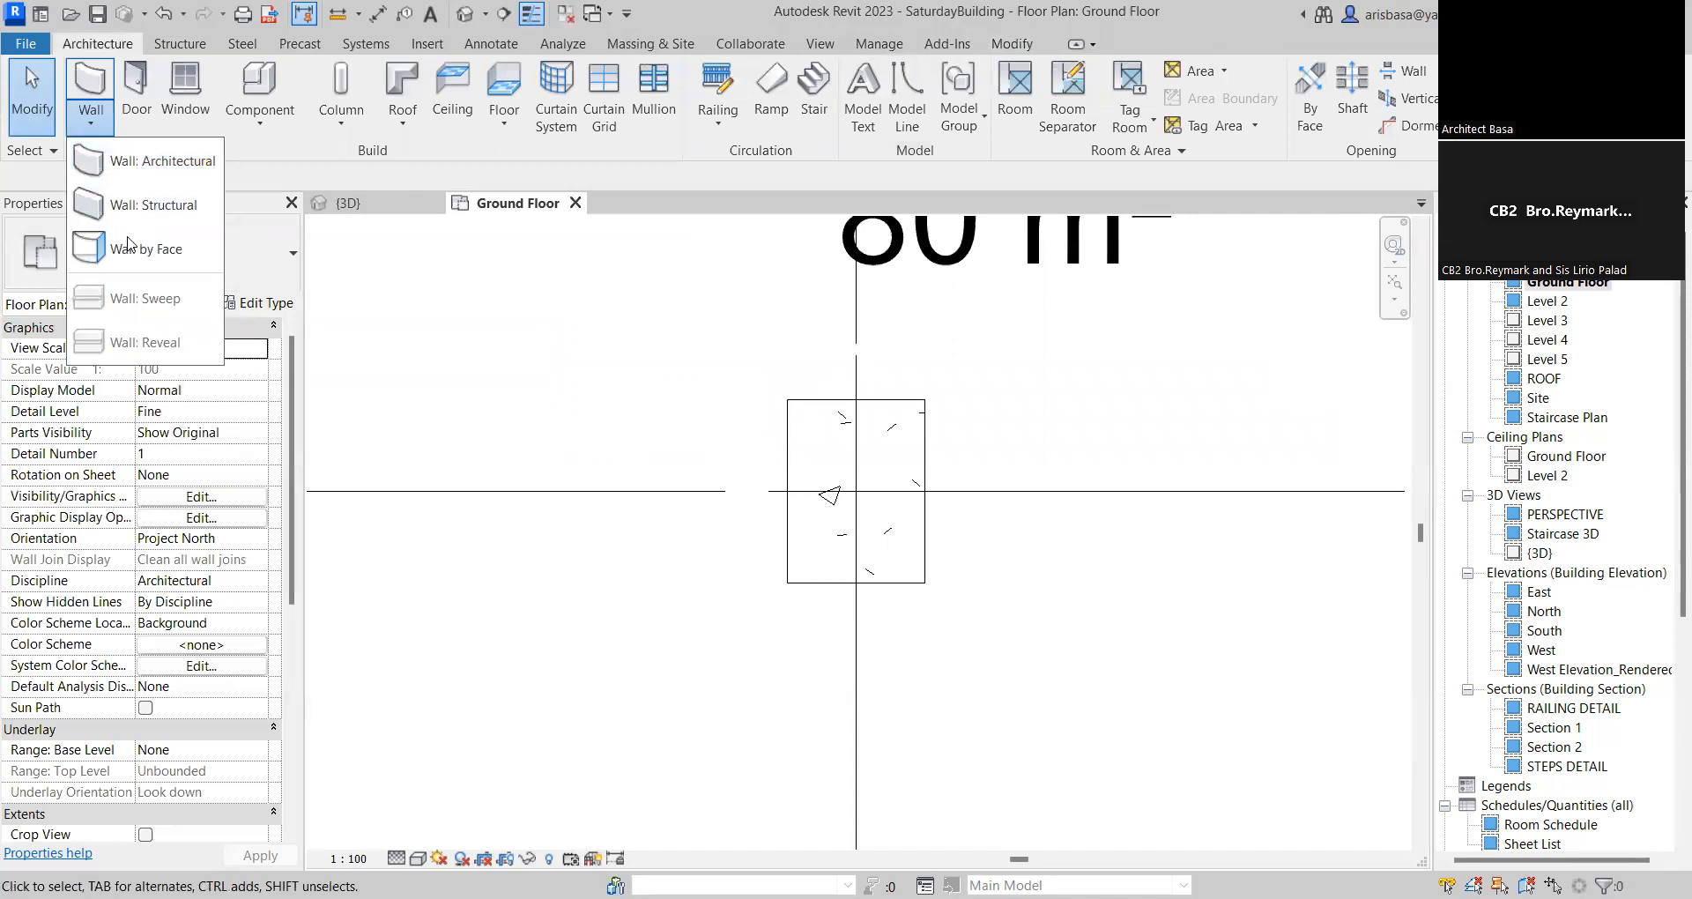
click(146, 164)
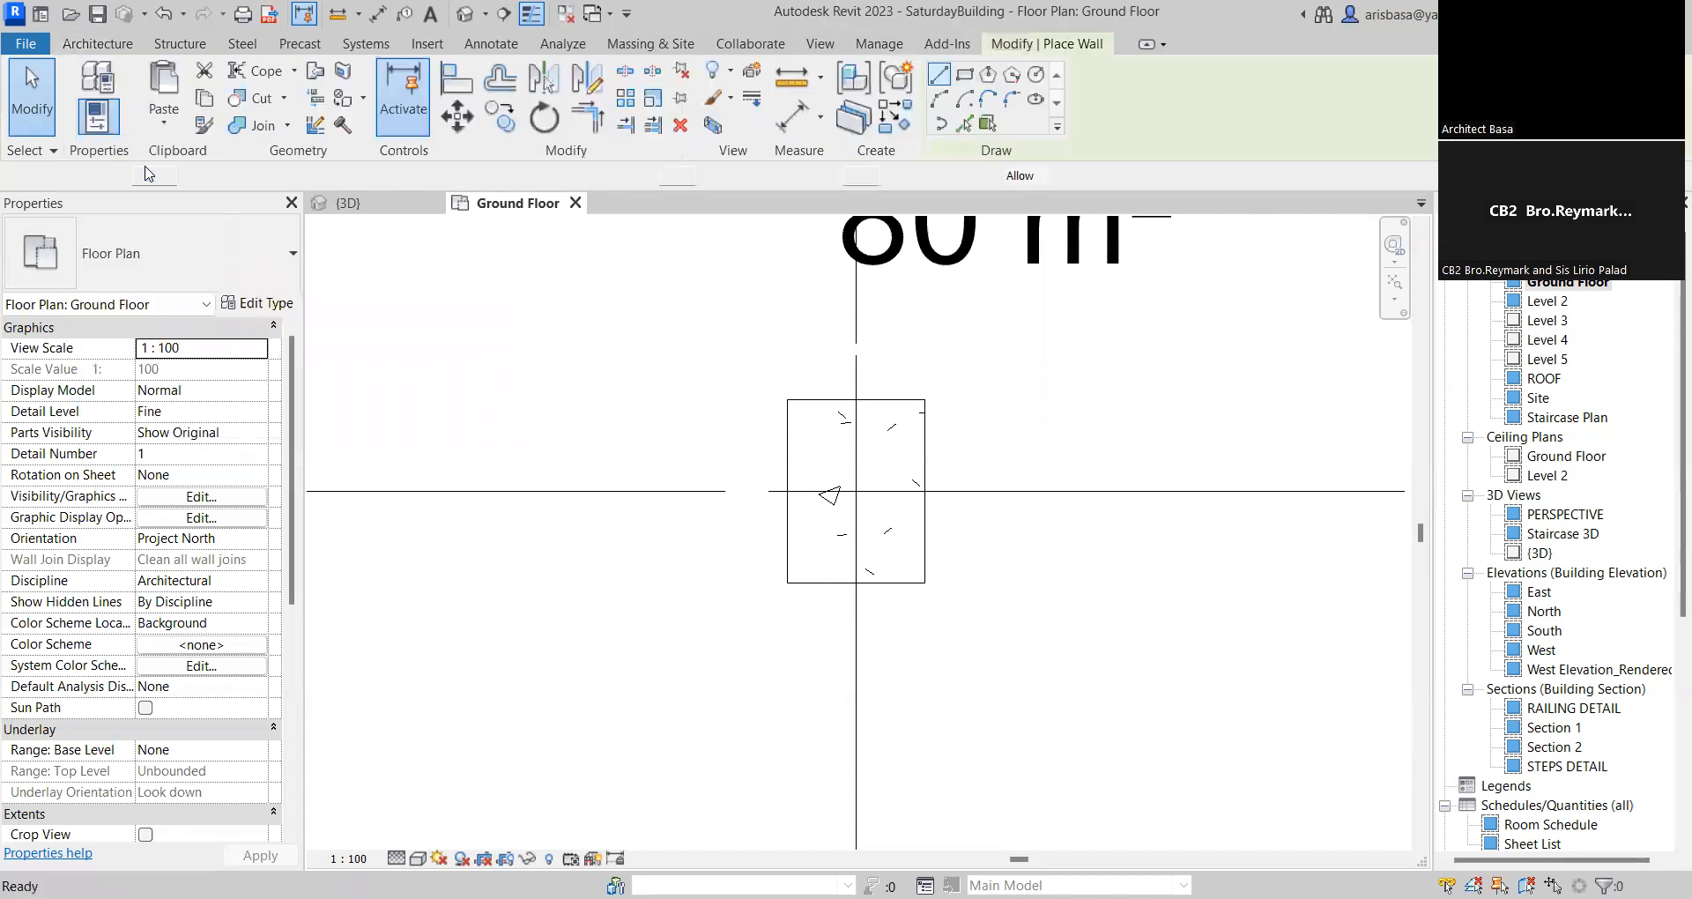
click(275, 286)
drag(297, 604, 297, 528)
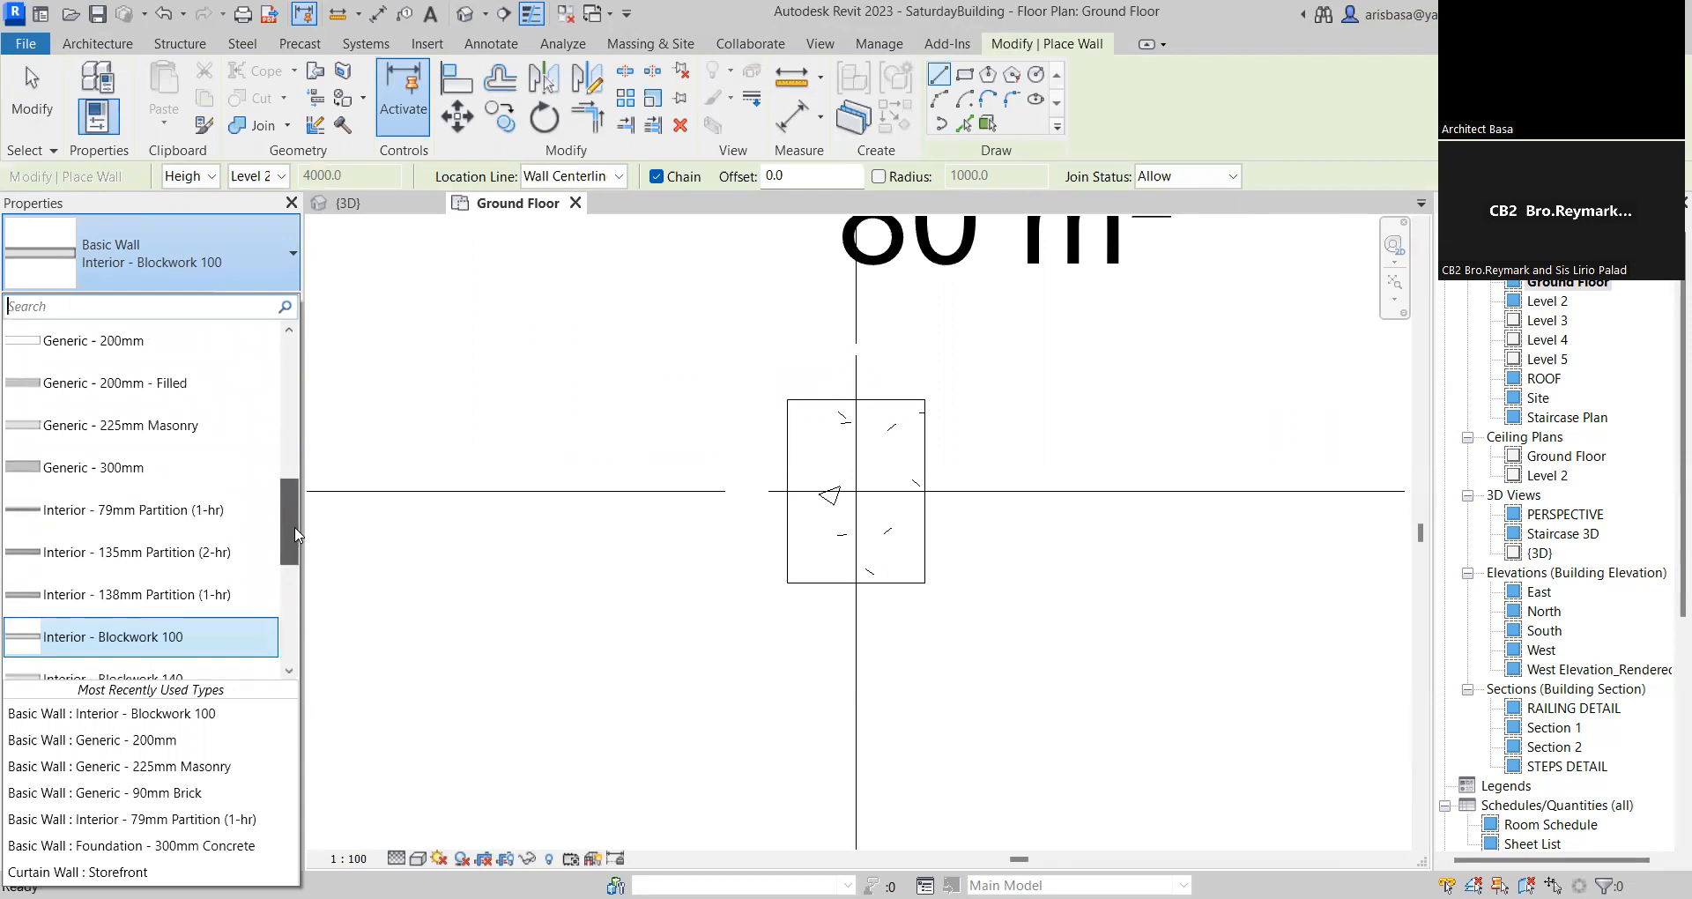
drag(297, 535, 297, 521)
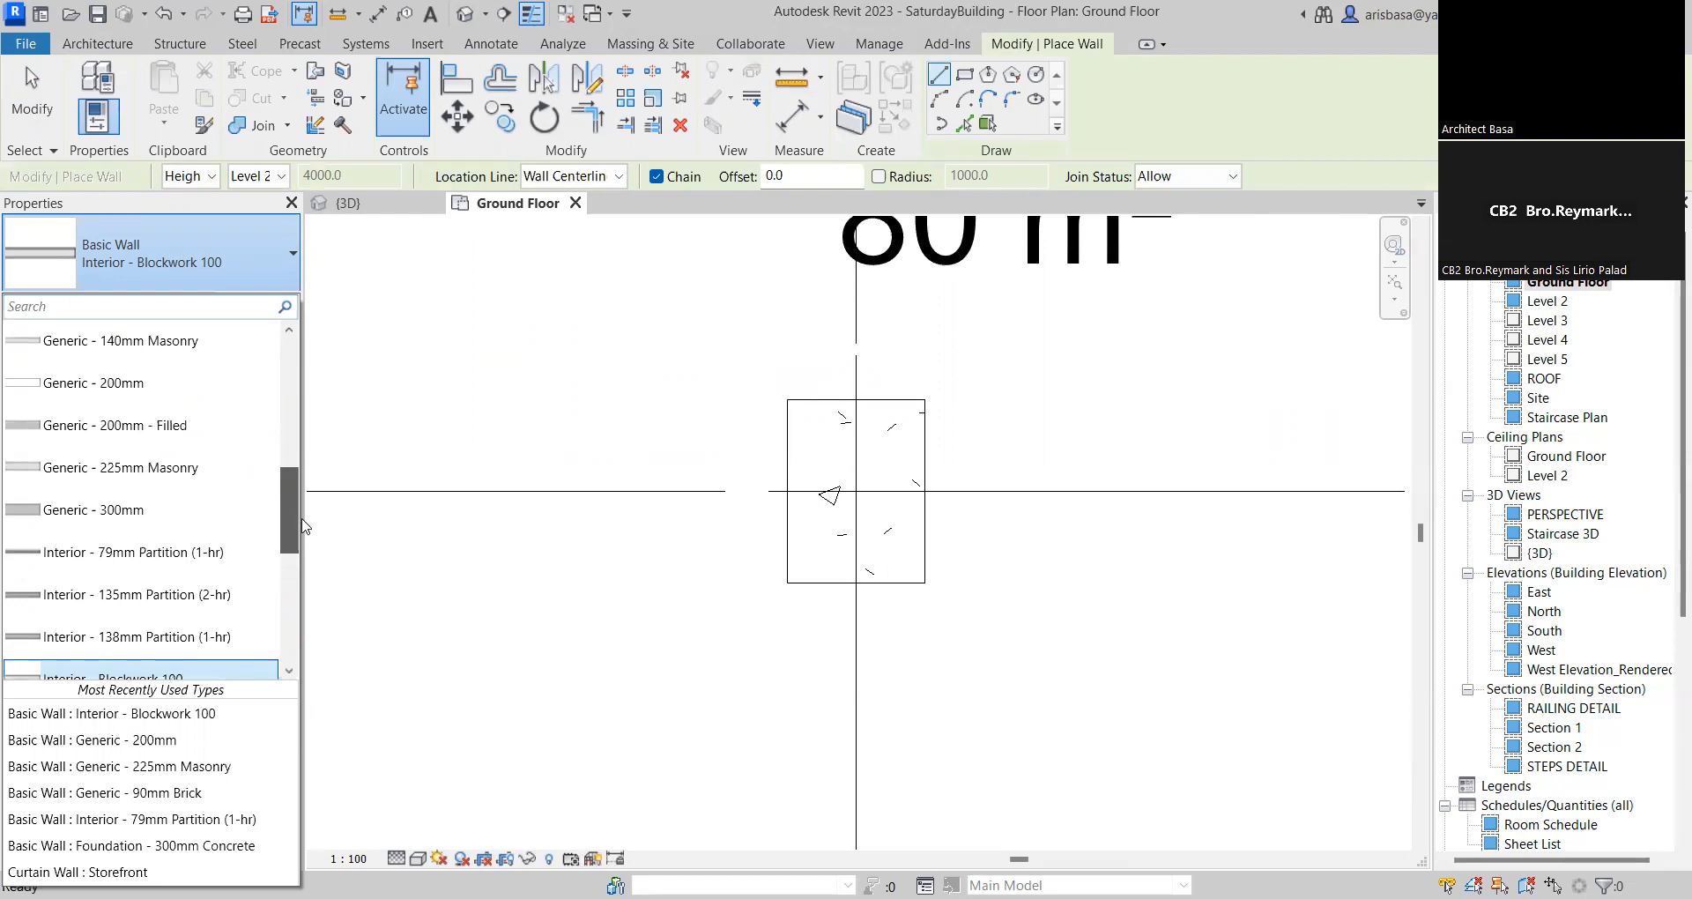
scroll(176, 476, up, 1)
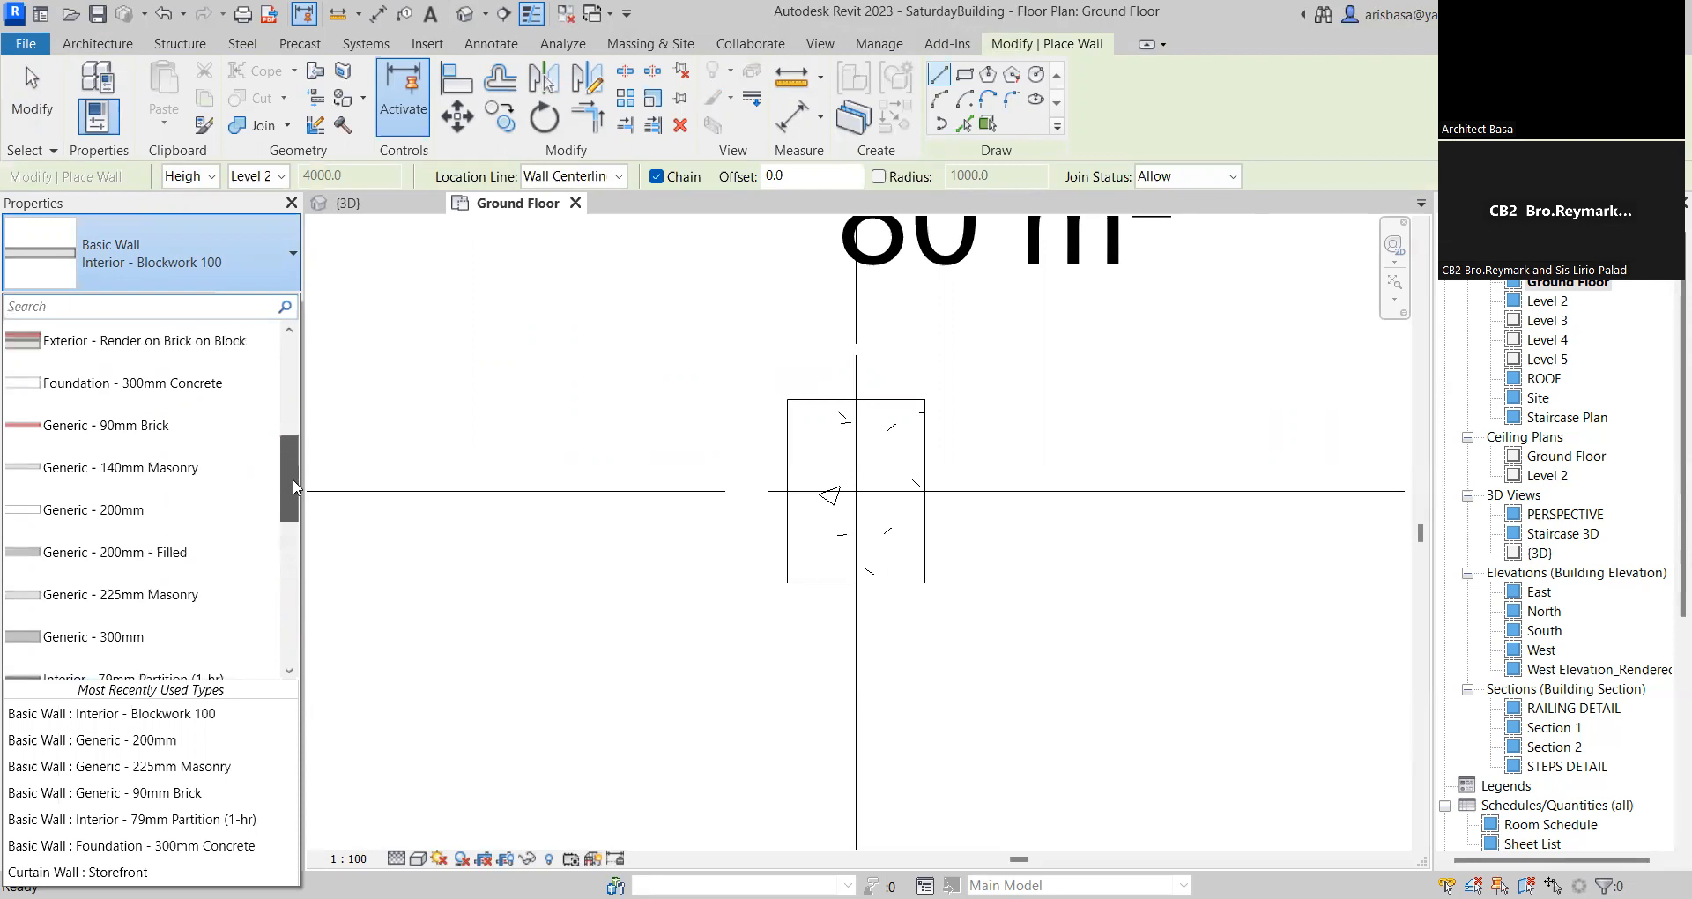
click(112, 432)
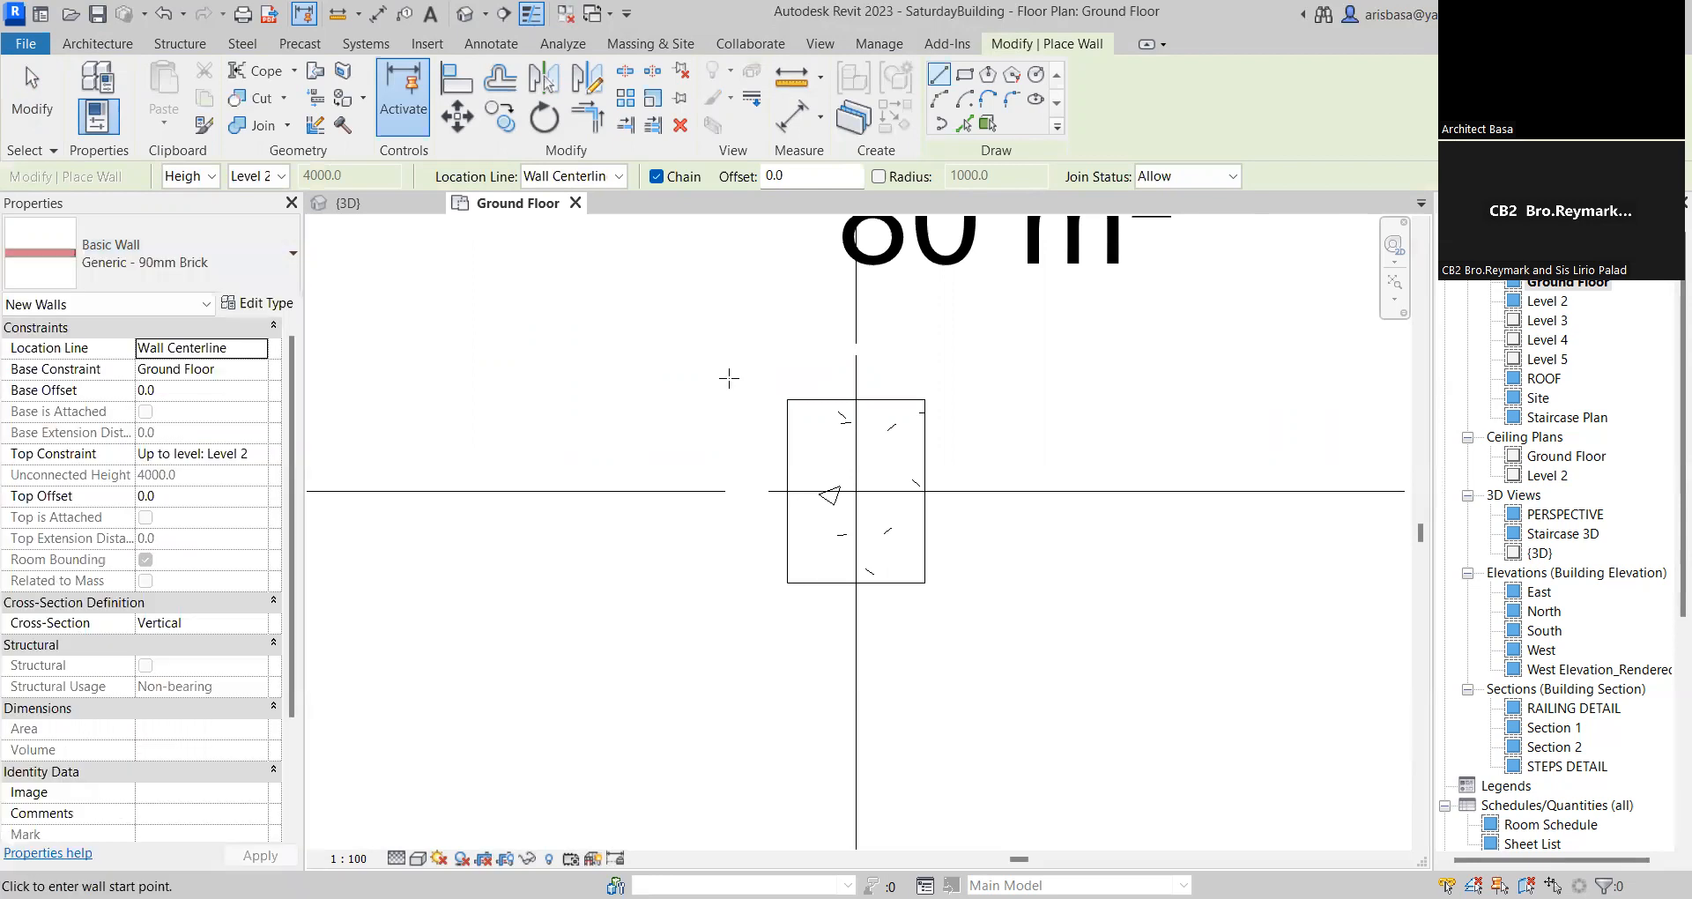
Draw four brick walls around the structural column's perimeter from corner to corner with the location line at Finish Face: Interior
middle_drag(756, 415, 731, 386)
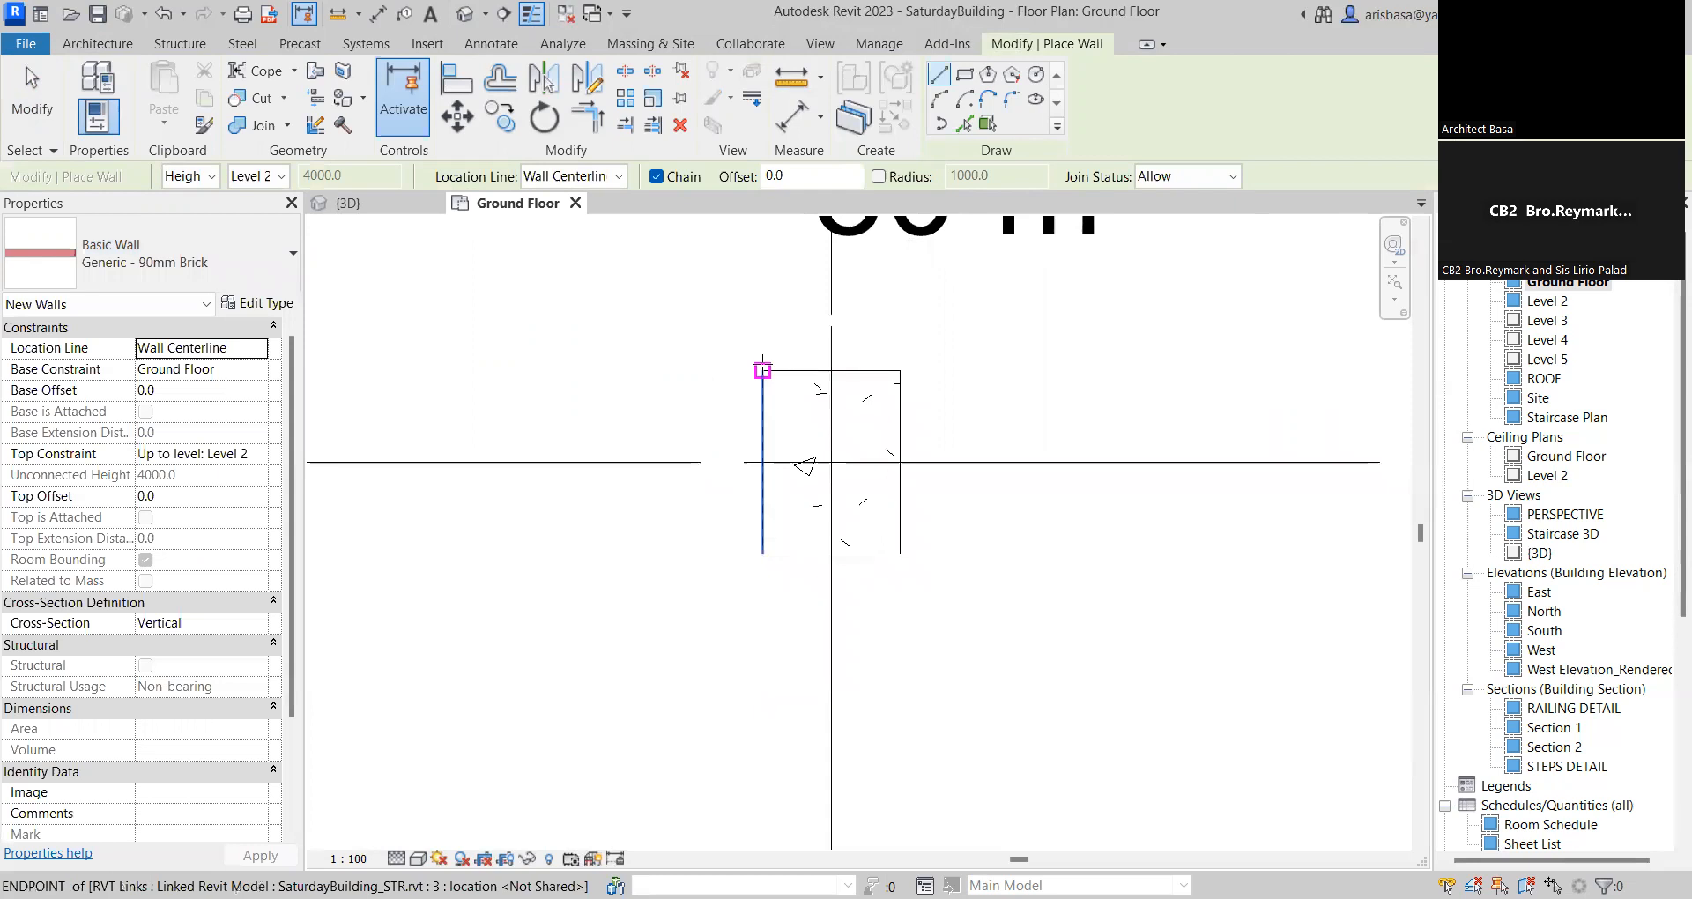
click(764, 370)
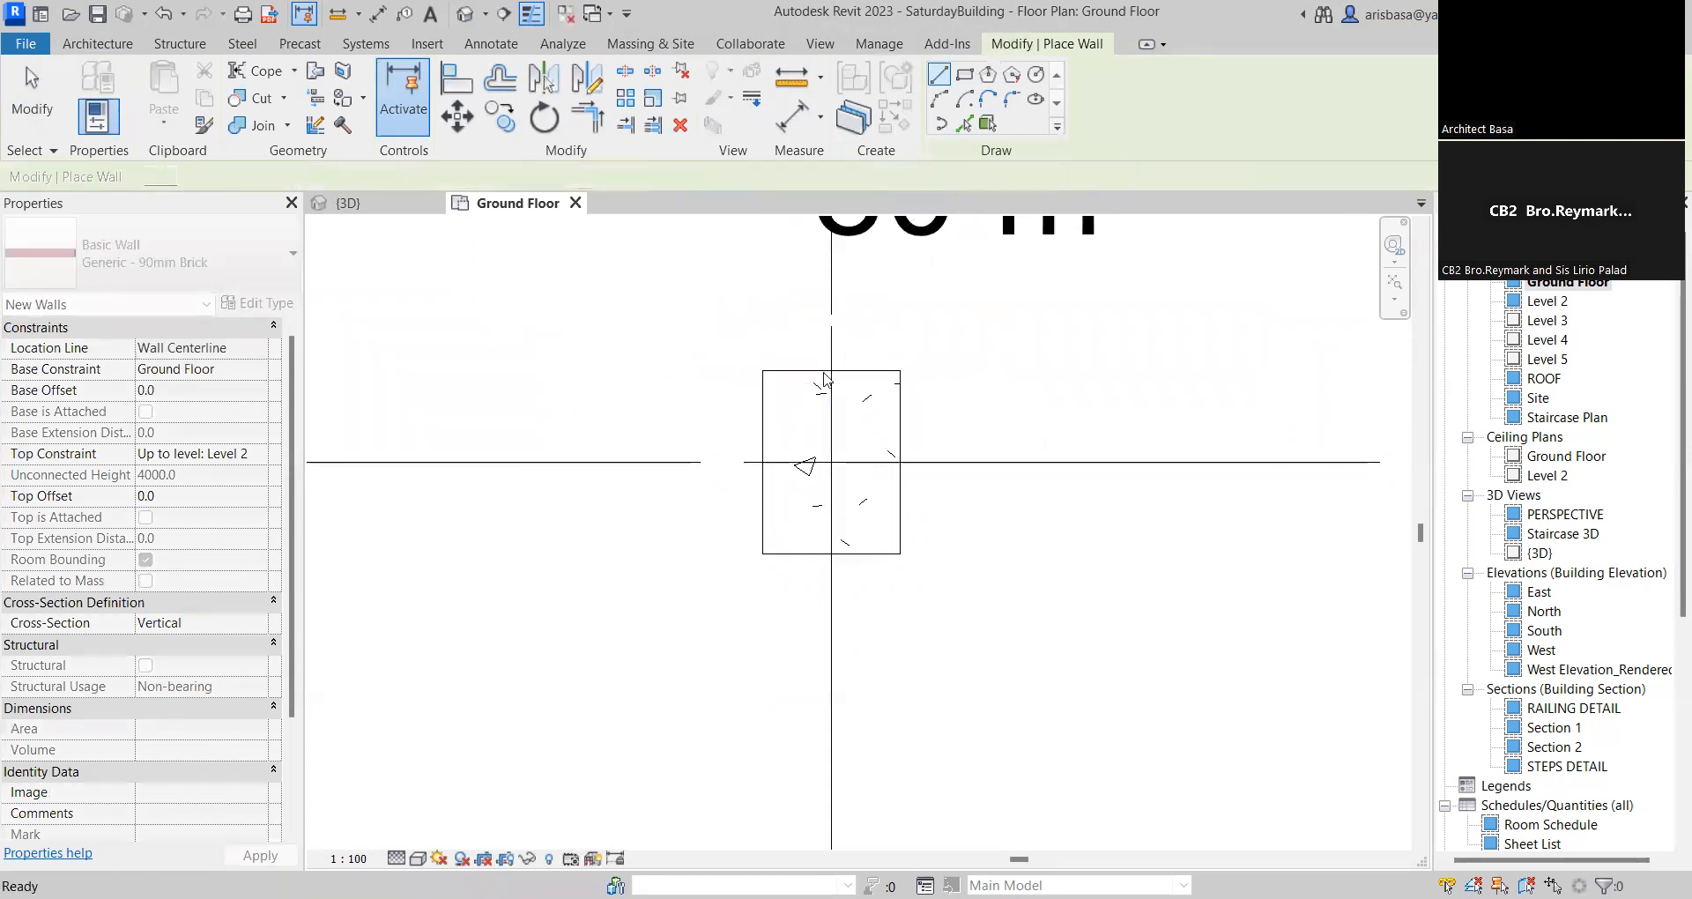
key(Escape)
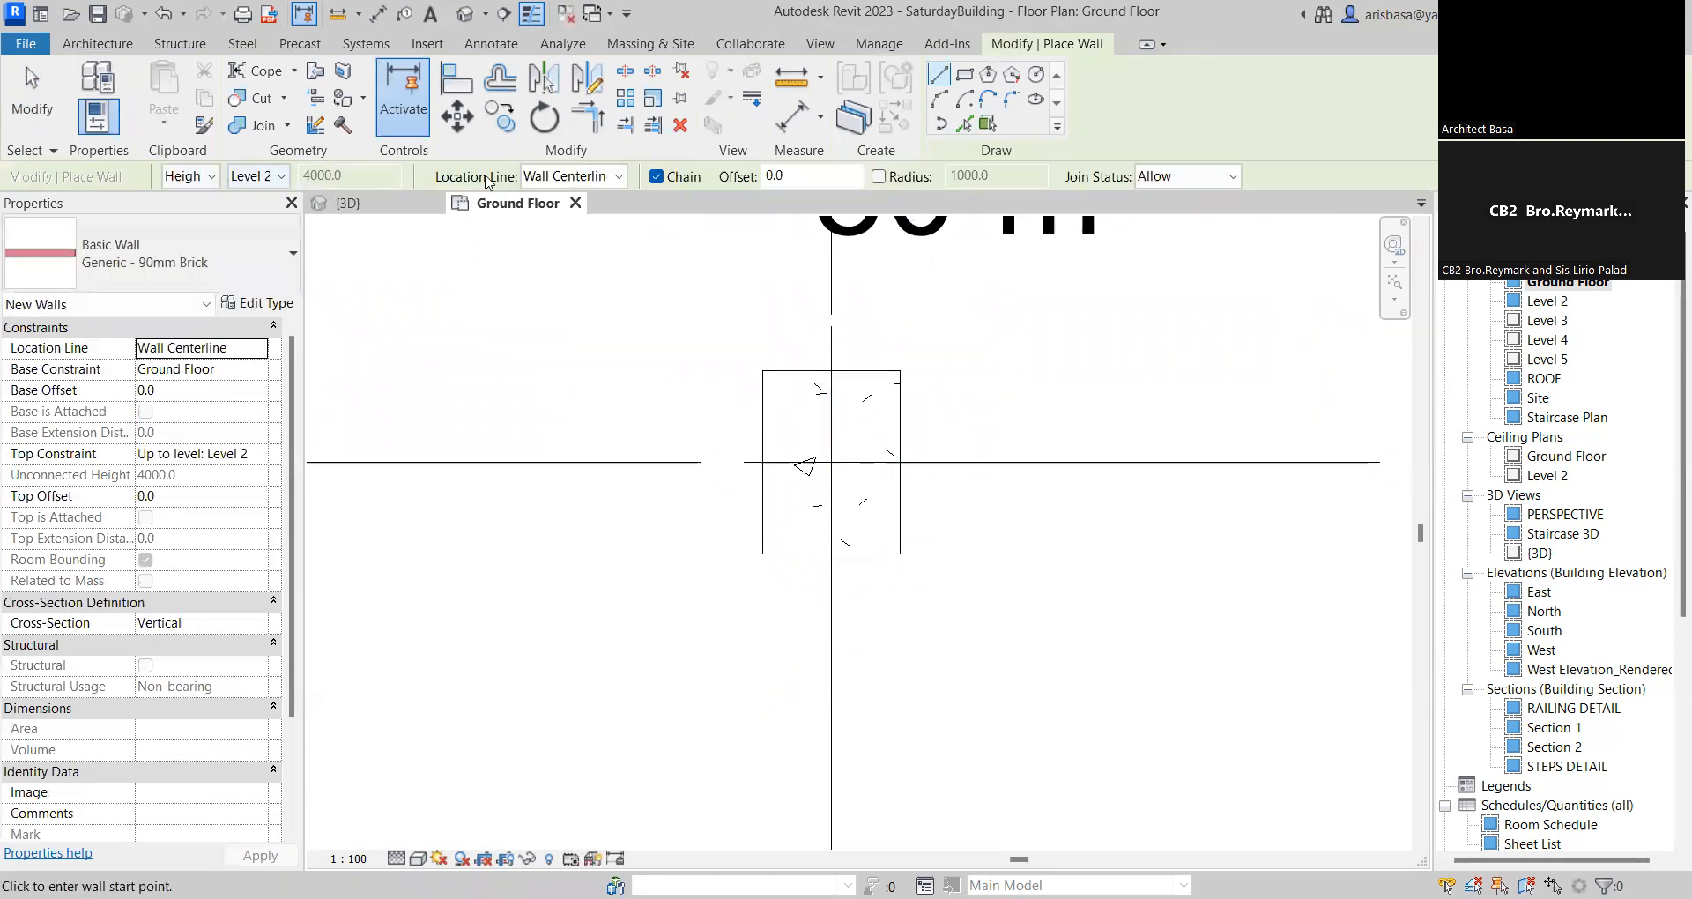
click(619, 177)
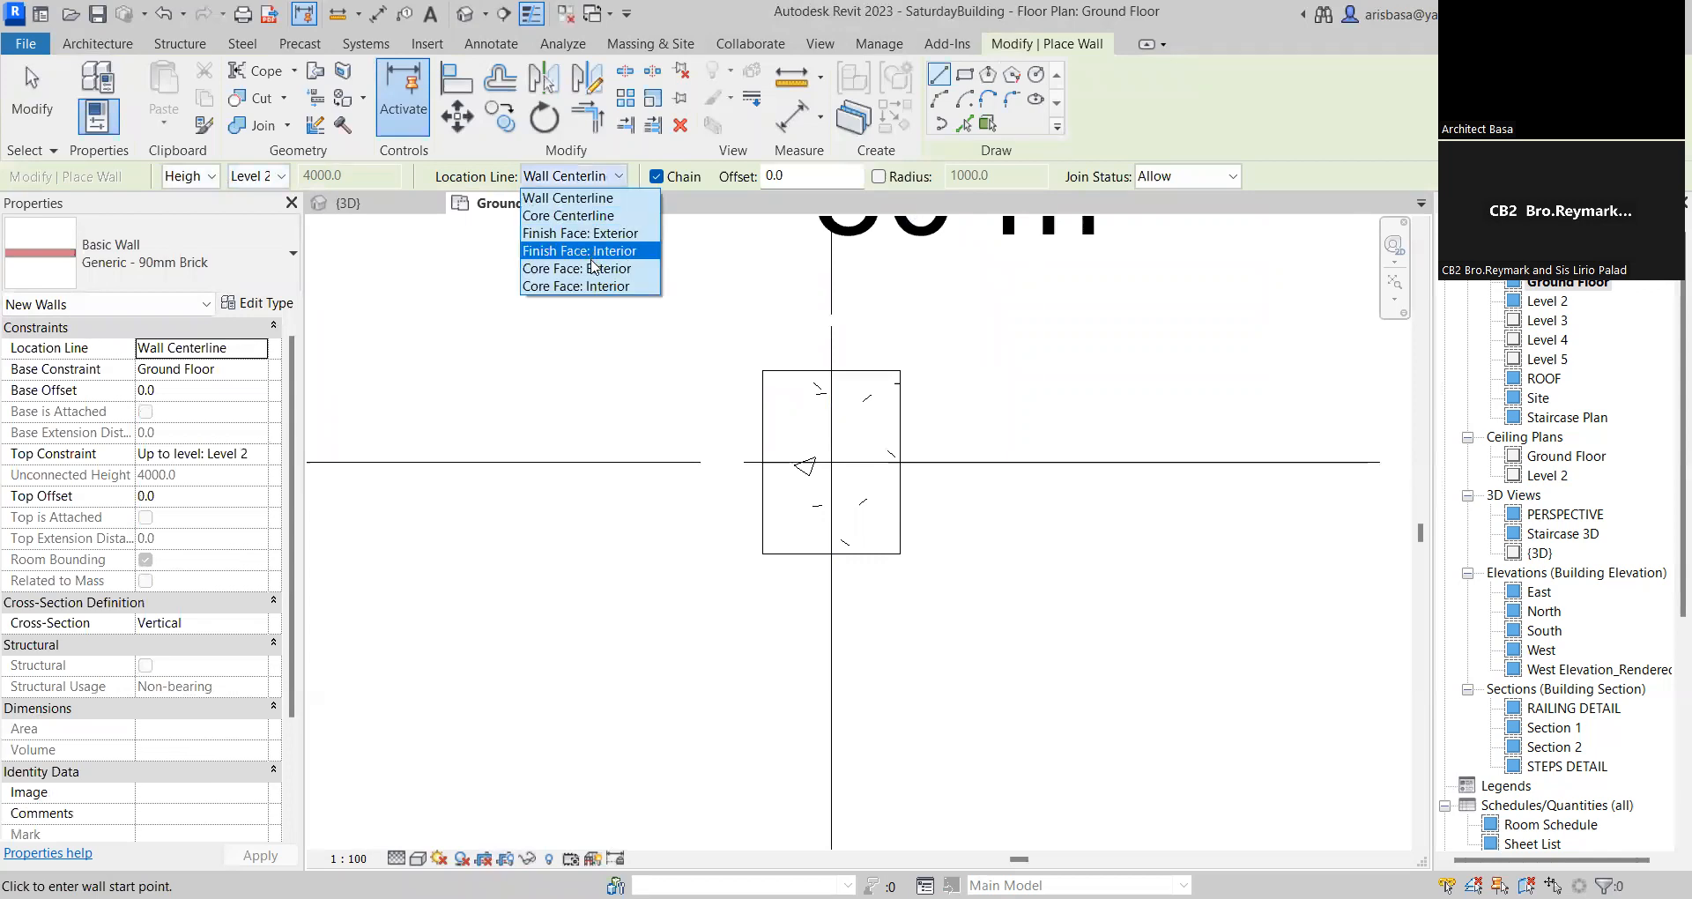
click(601, 251)
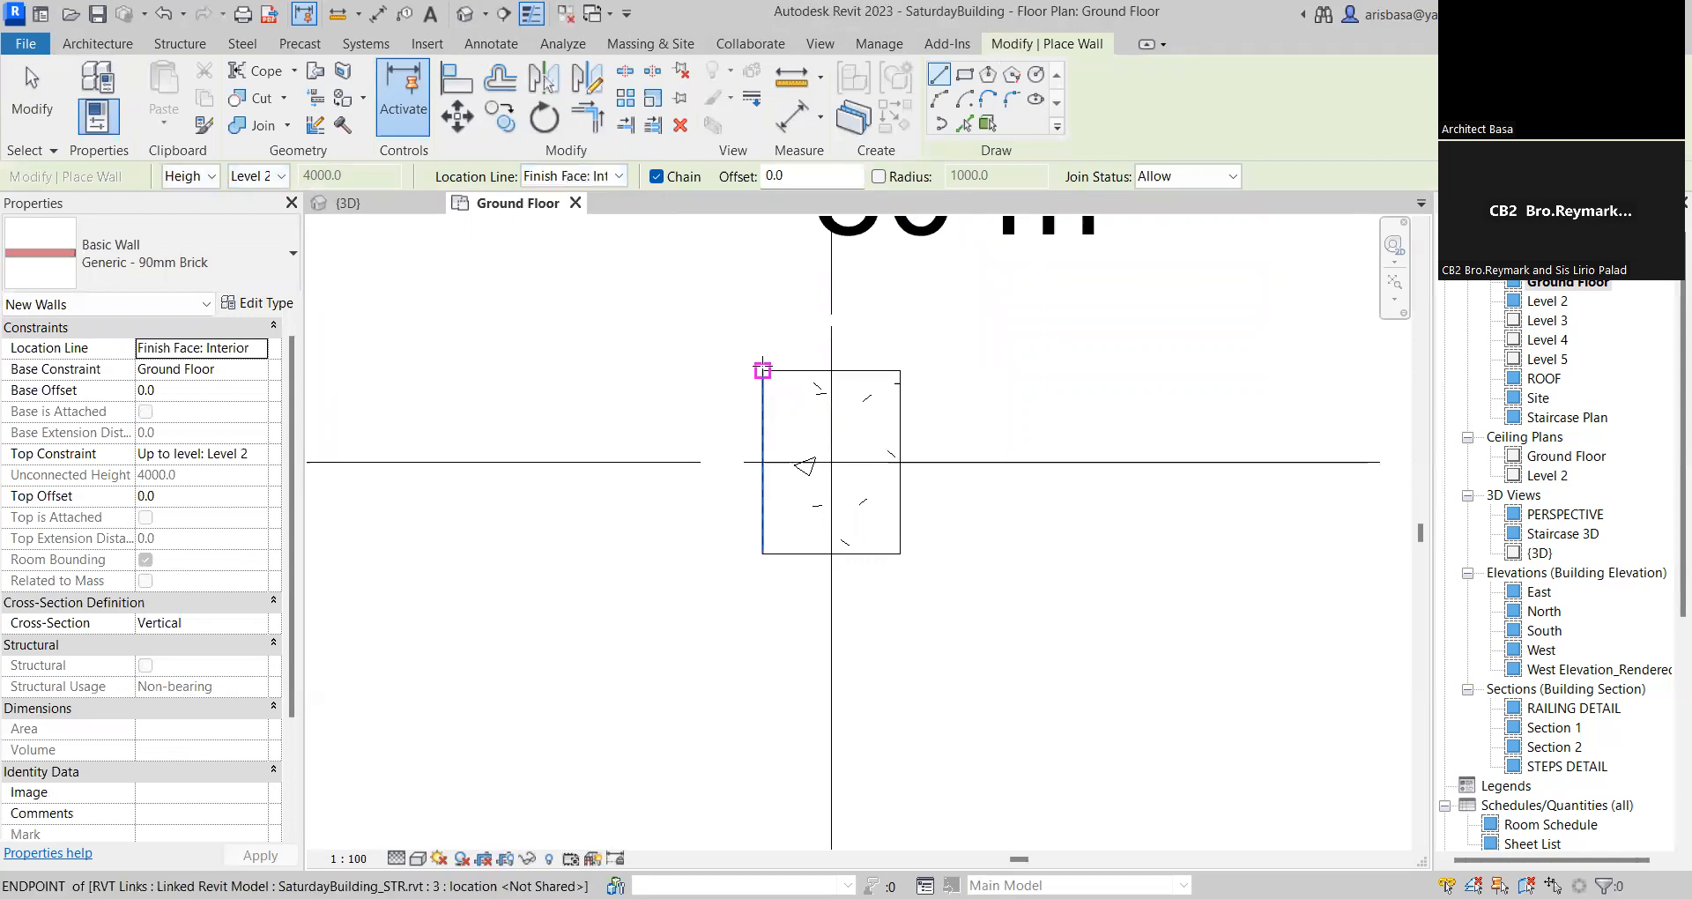
click(763, 370)
click(900, 371)
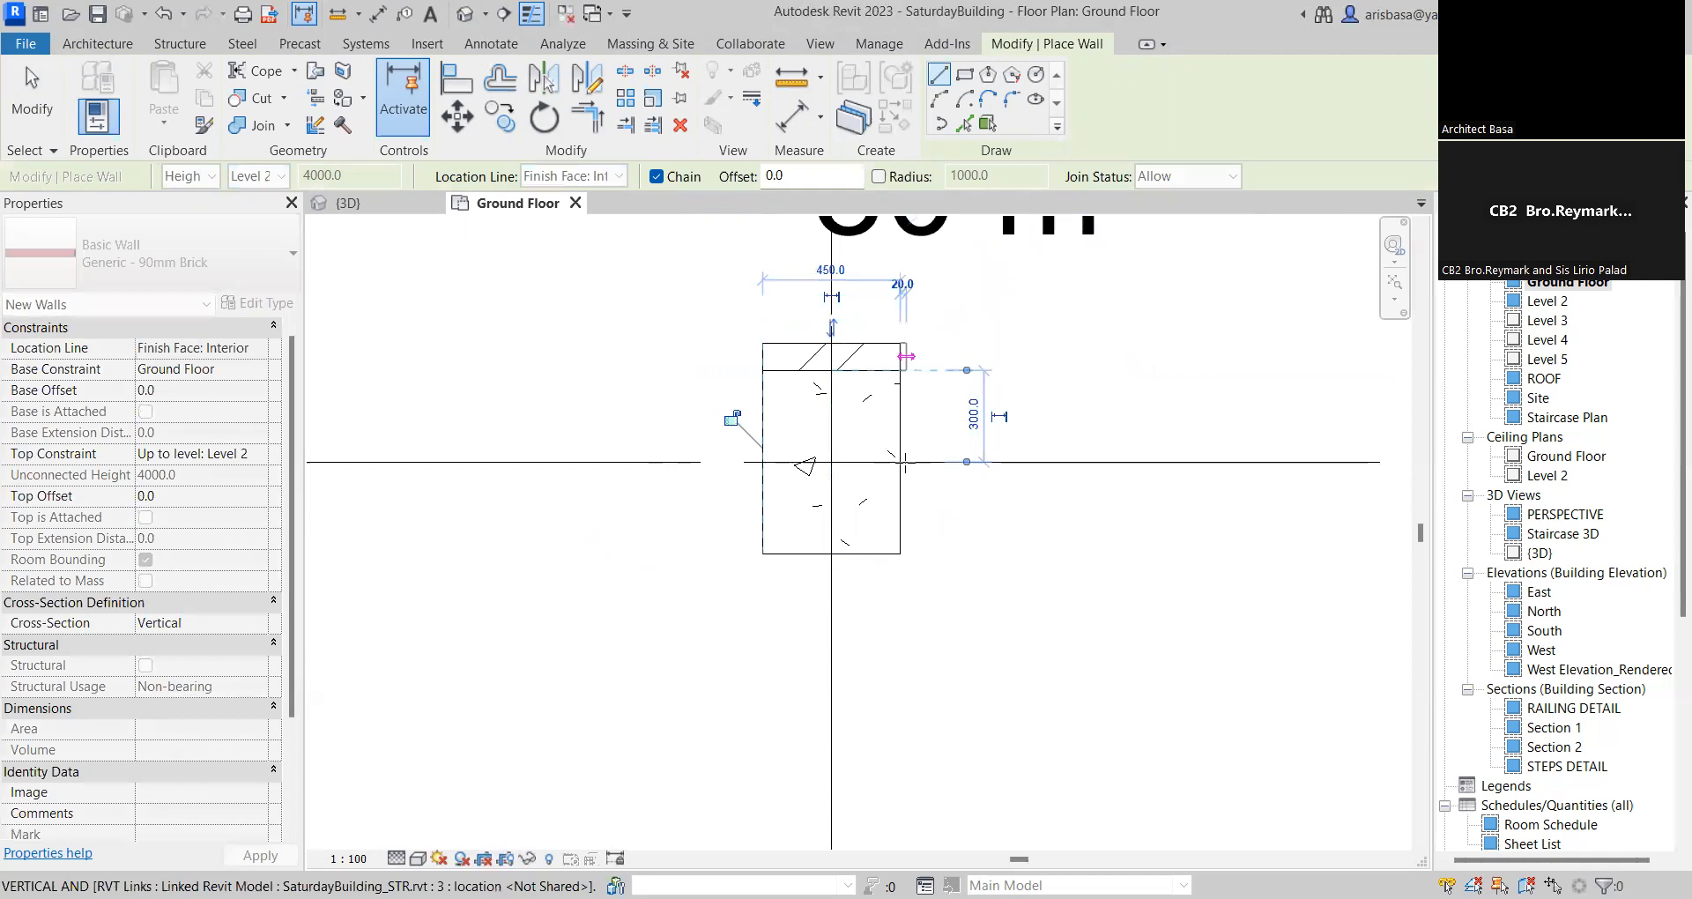
click(901, 553)
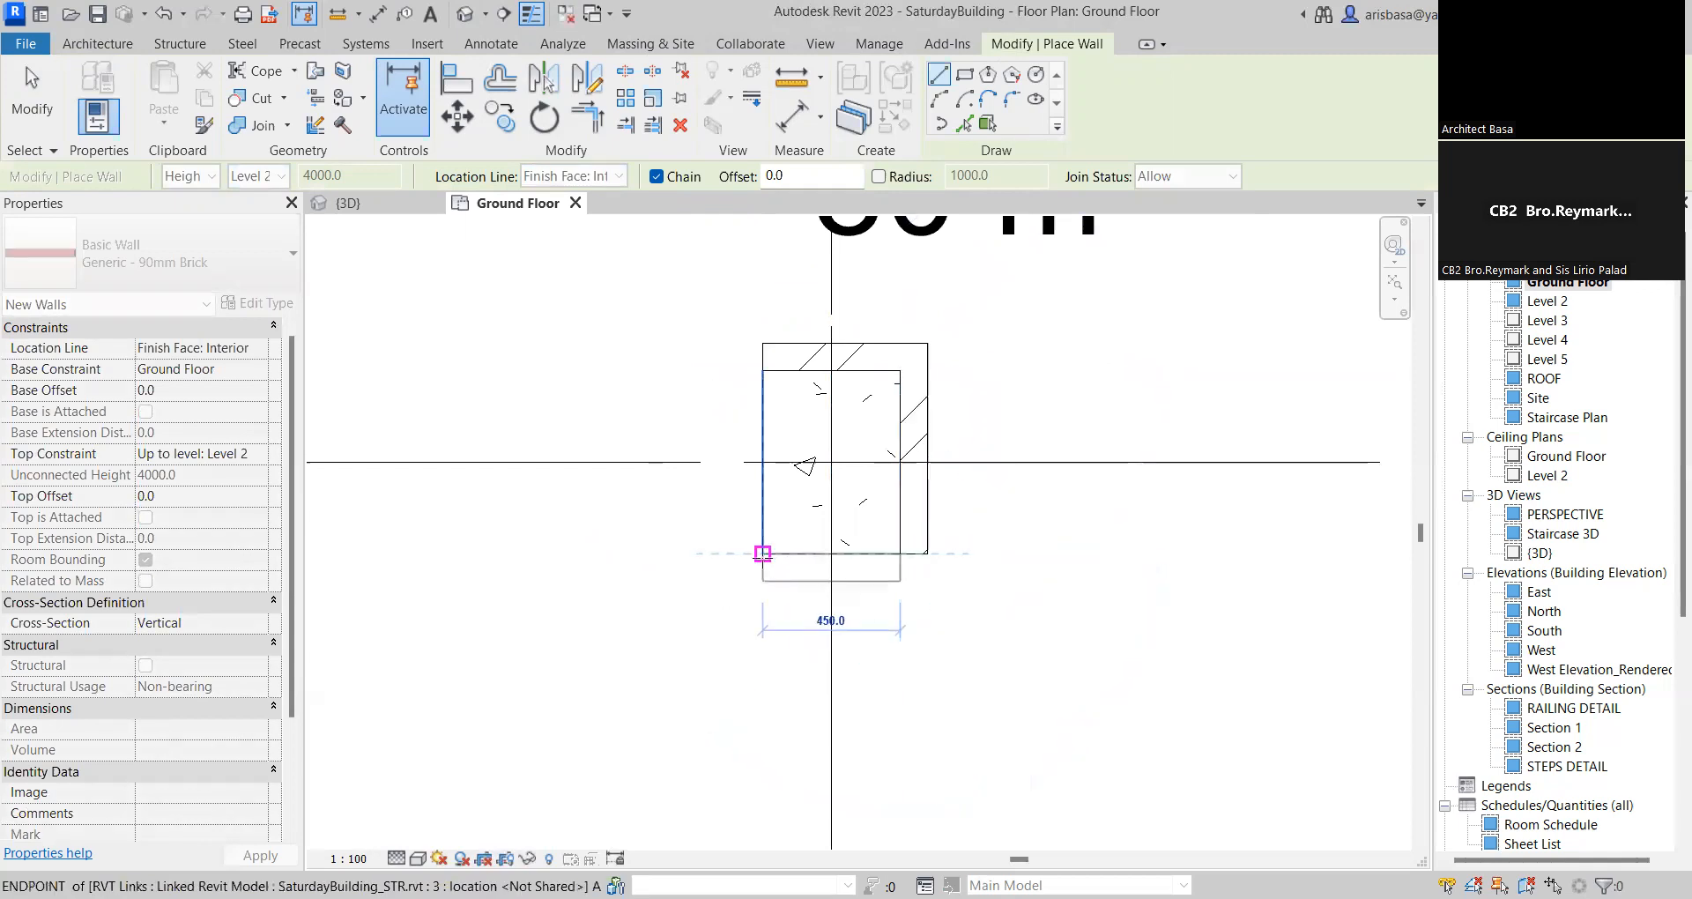
click(763, 554)
click(762, 370)
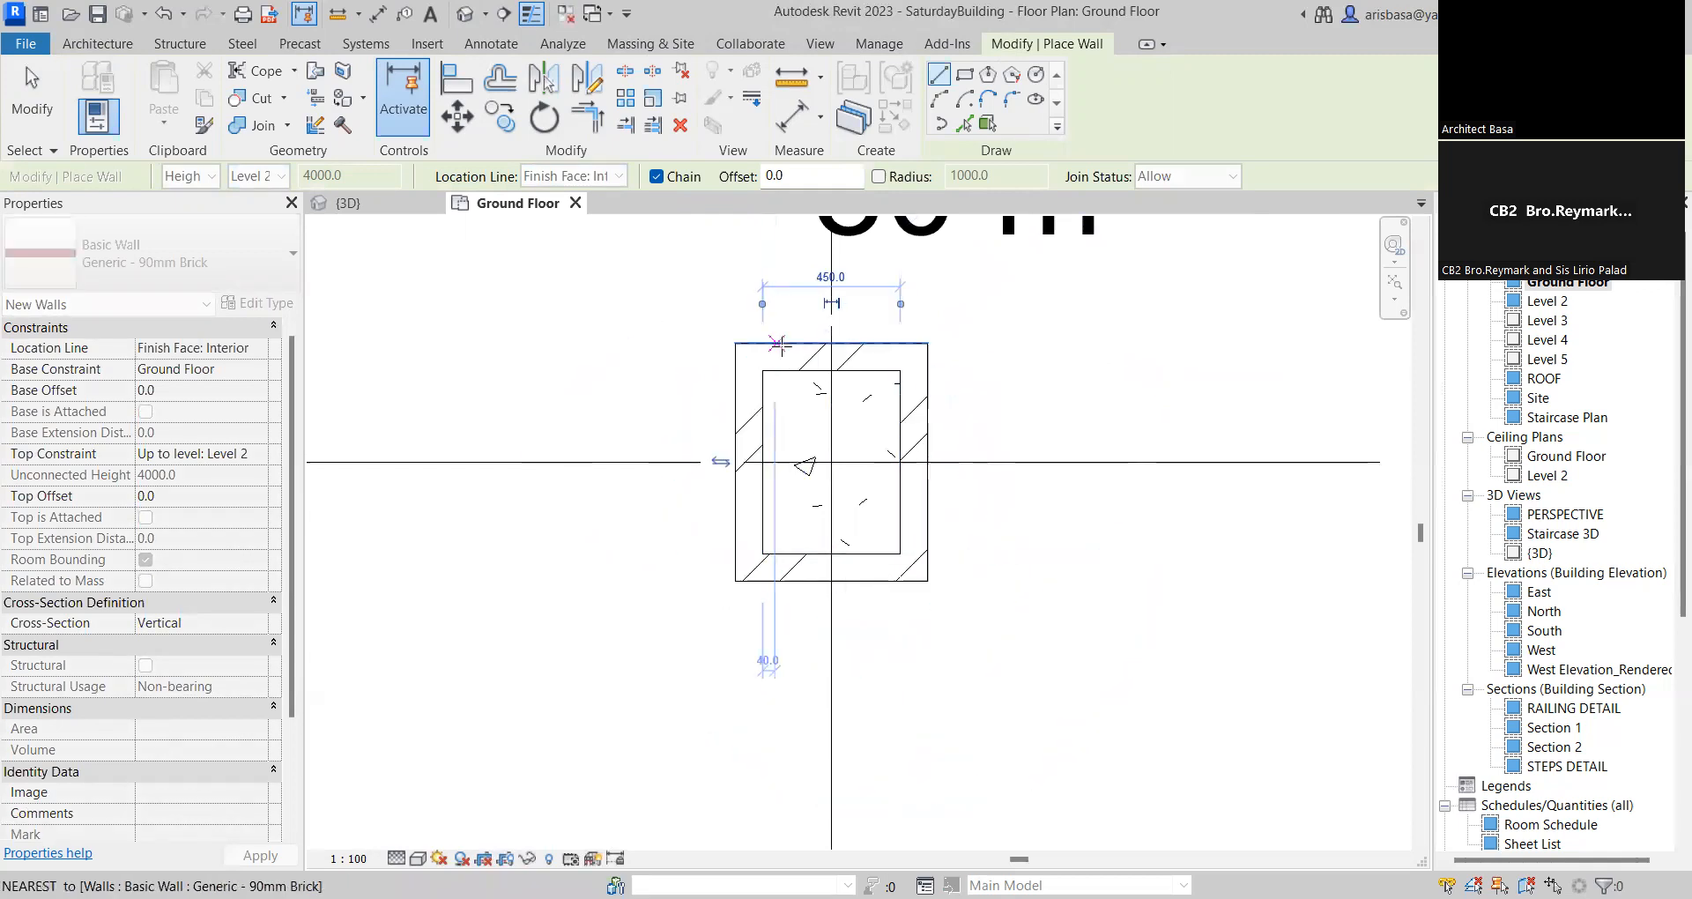
scroll(1040, 410, down, 2)
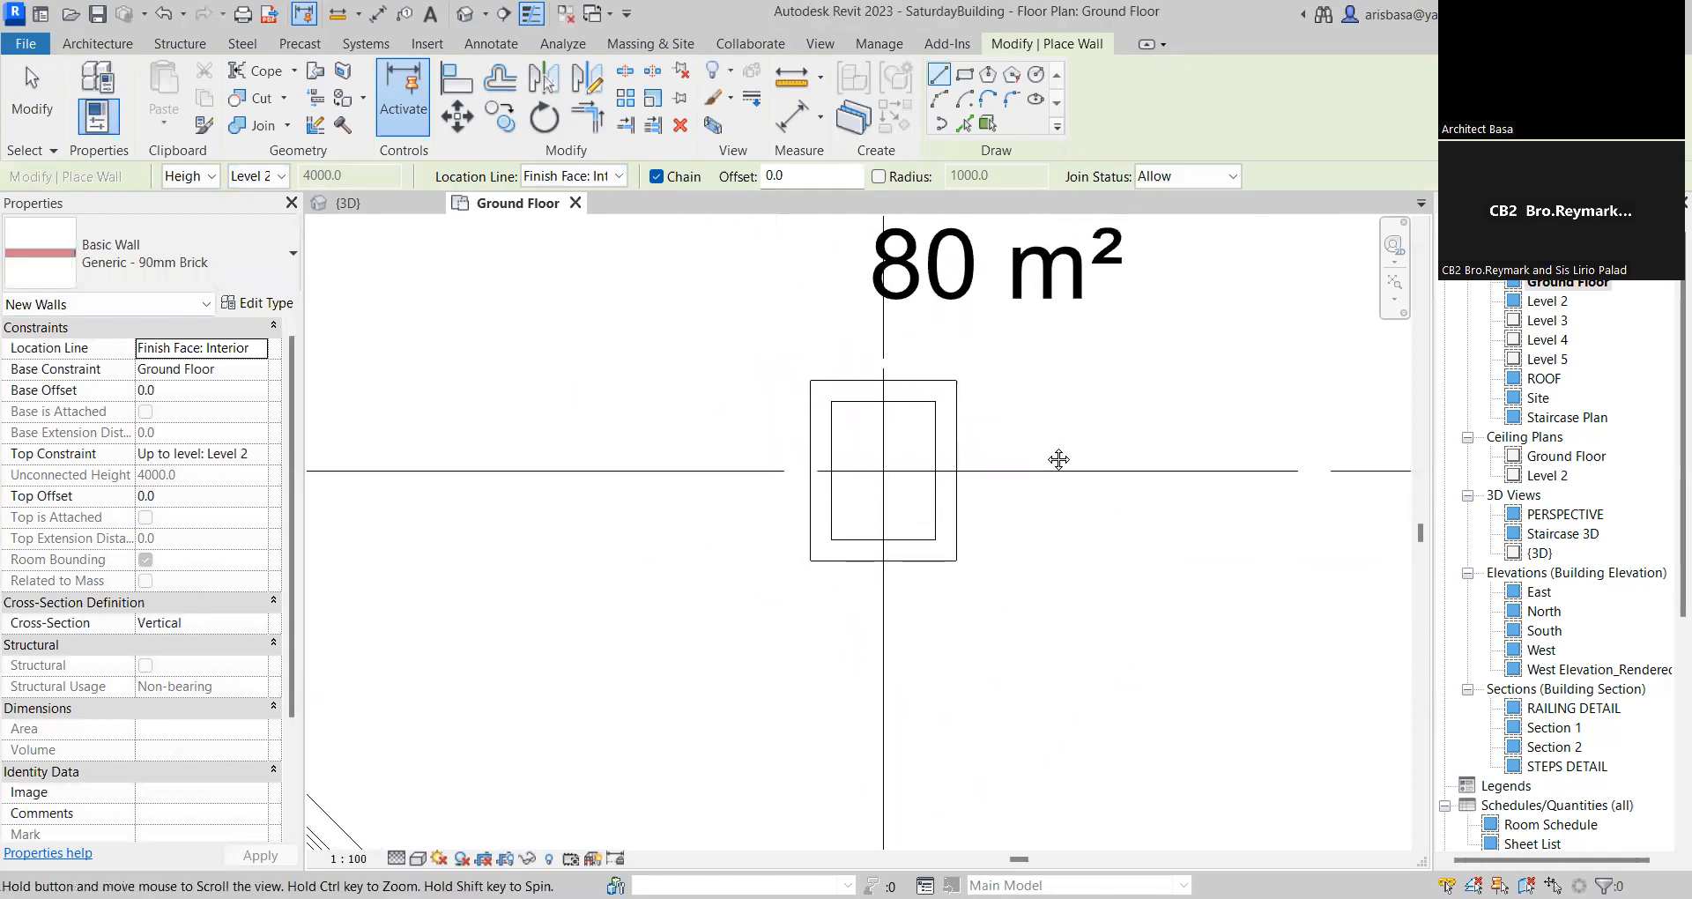
key(Escape)
Isolate the four brick walls around the structural column in 3D with a selection box and examine the brick enclosure down to its base
click(941, 425)
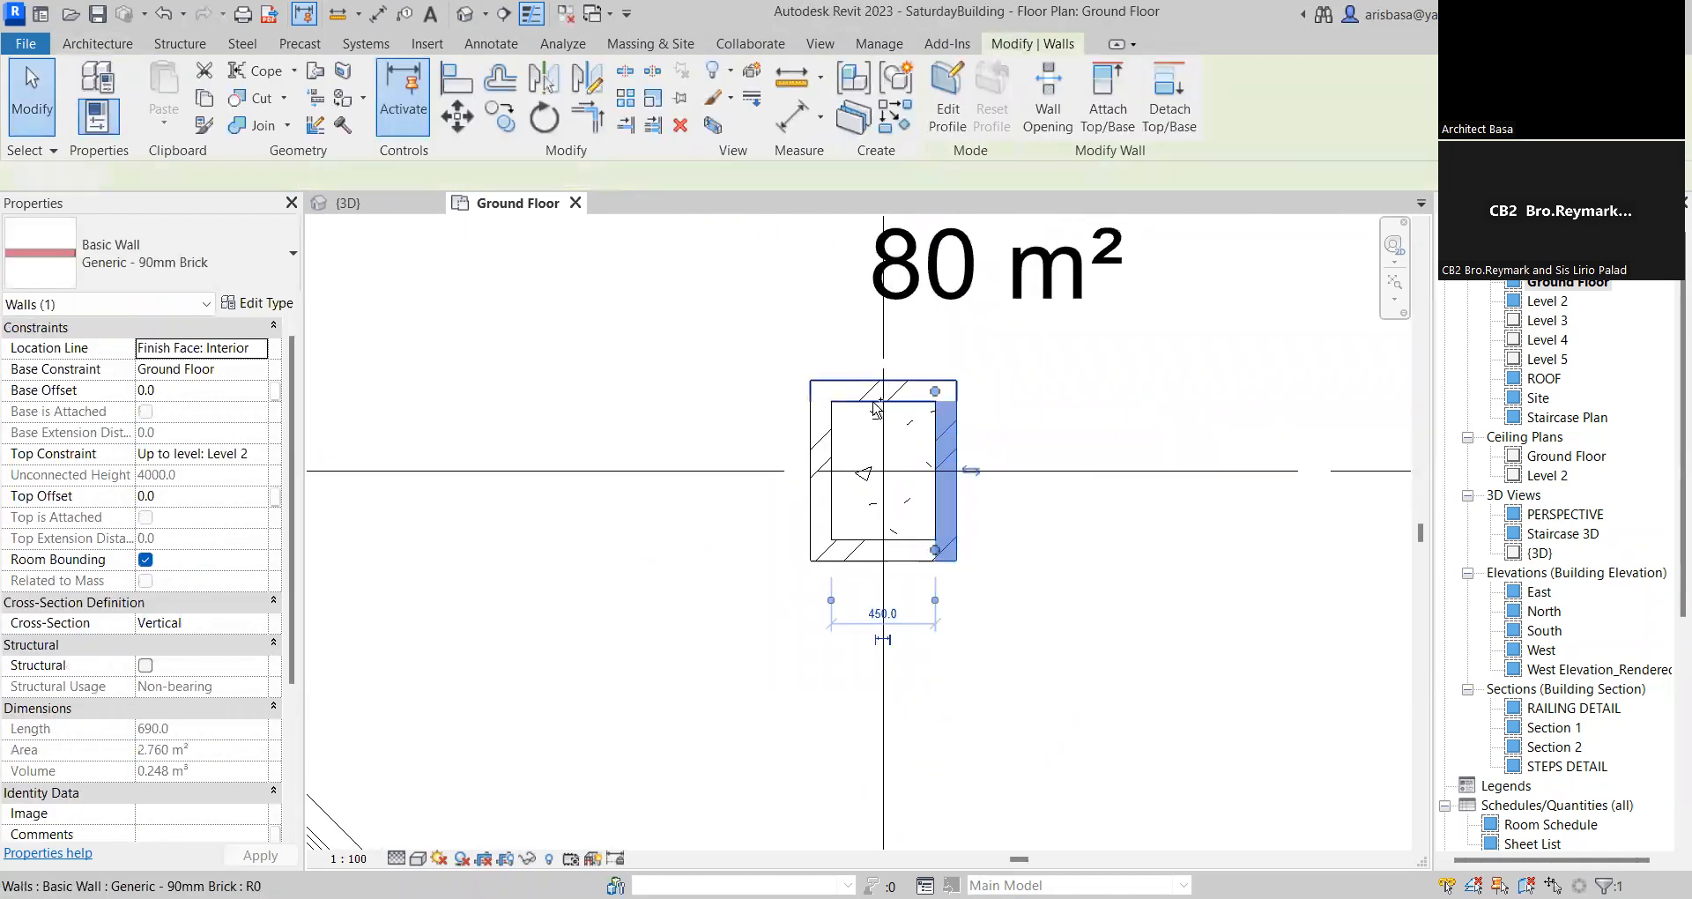
ctrl+click(879, 409)
ctrl+click(819, 445)
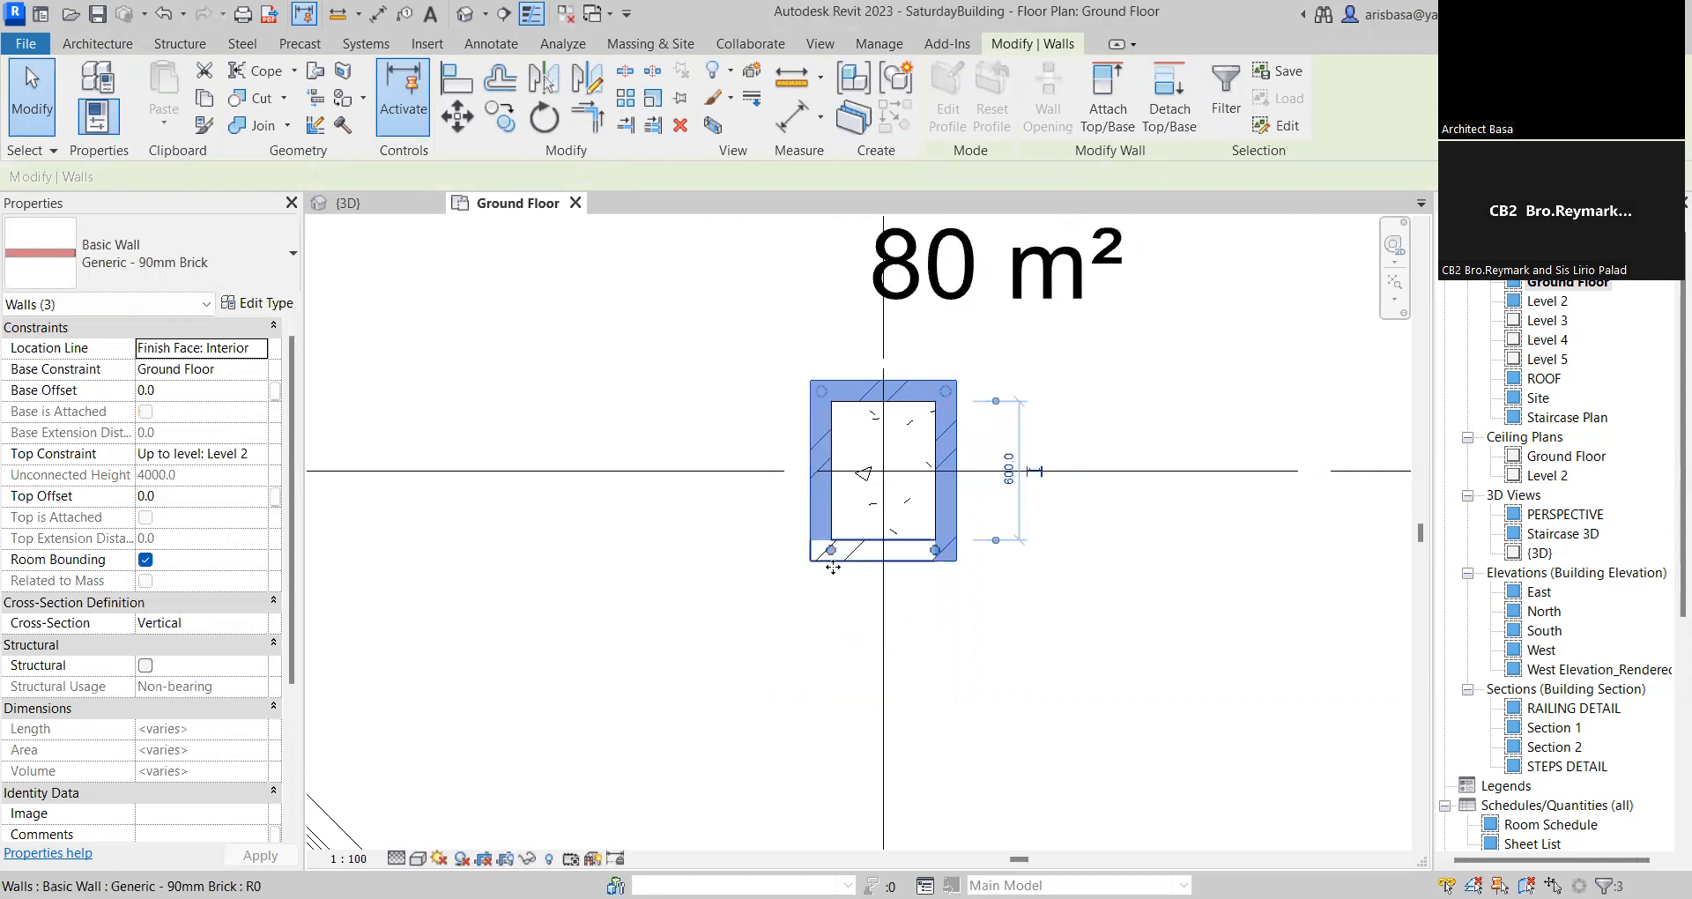
ctrl+click(829, 555)
right_click(862, 509)
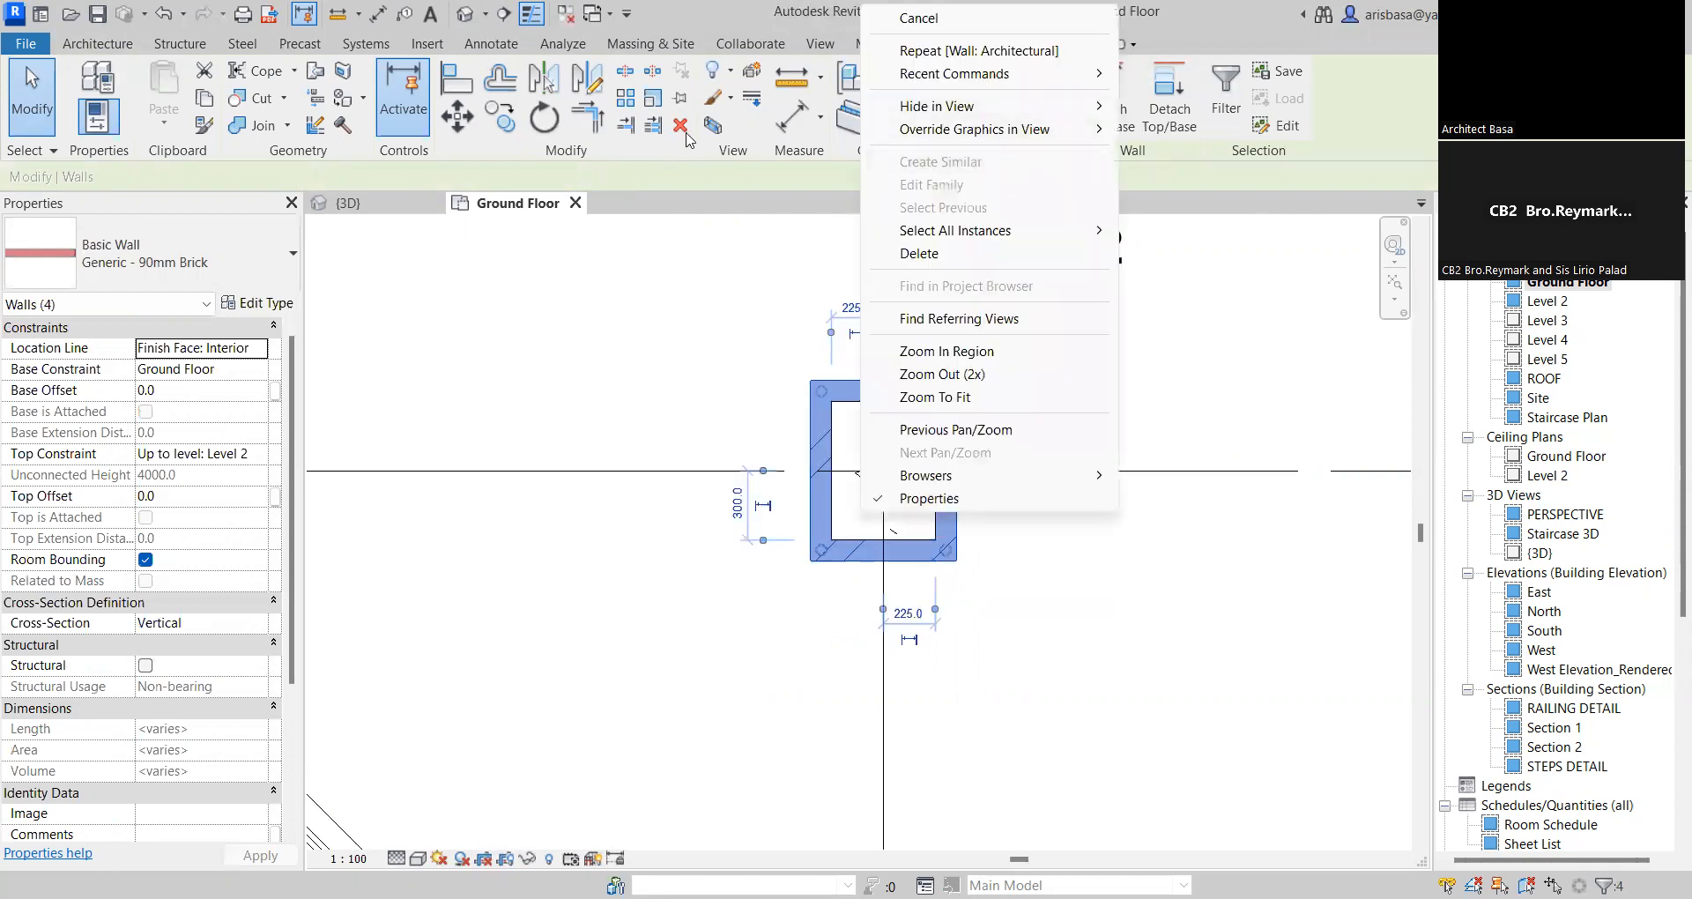
click(714, 126)
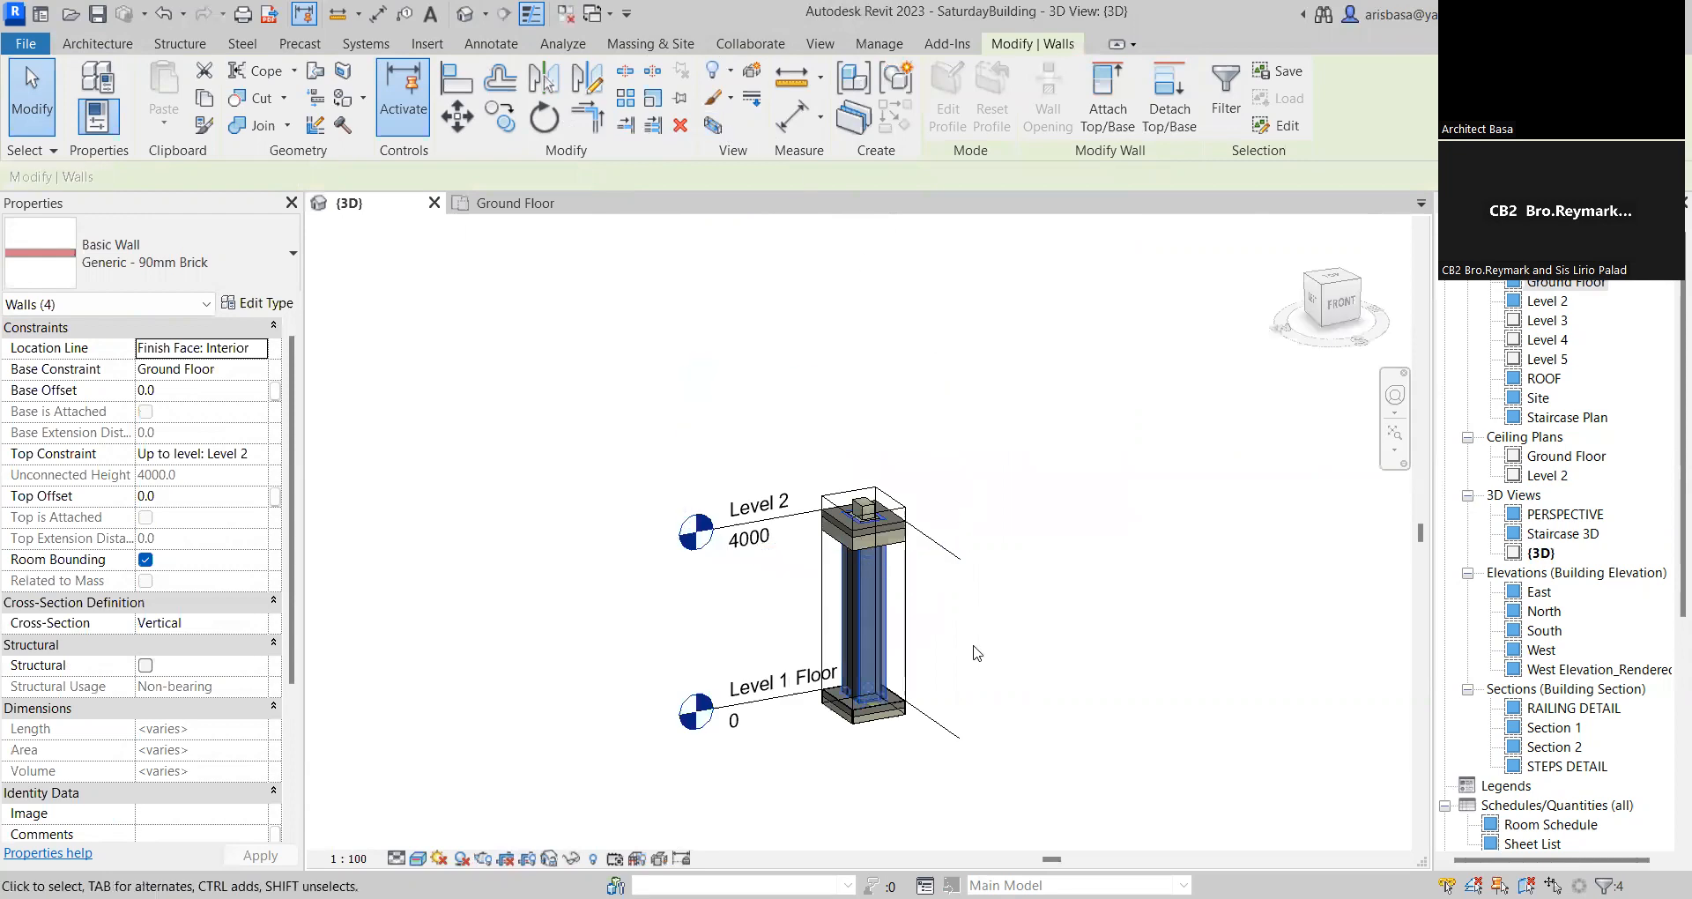
middle_drag(1022, 592, 993, 629)
key(Escape)
scroll(993, 628, up, 5)
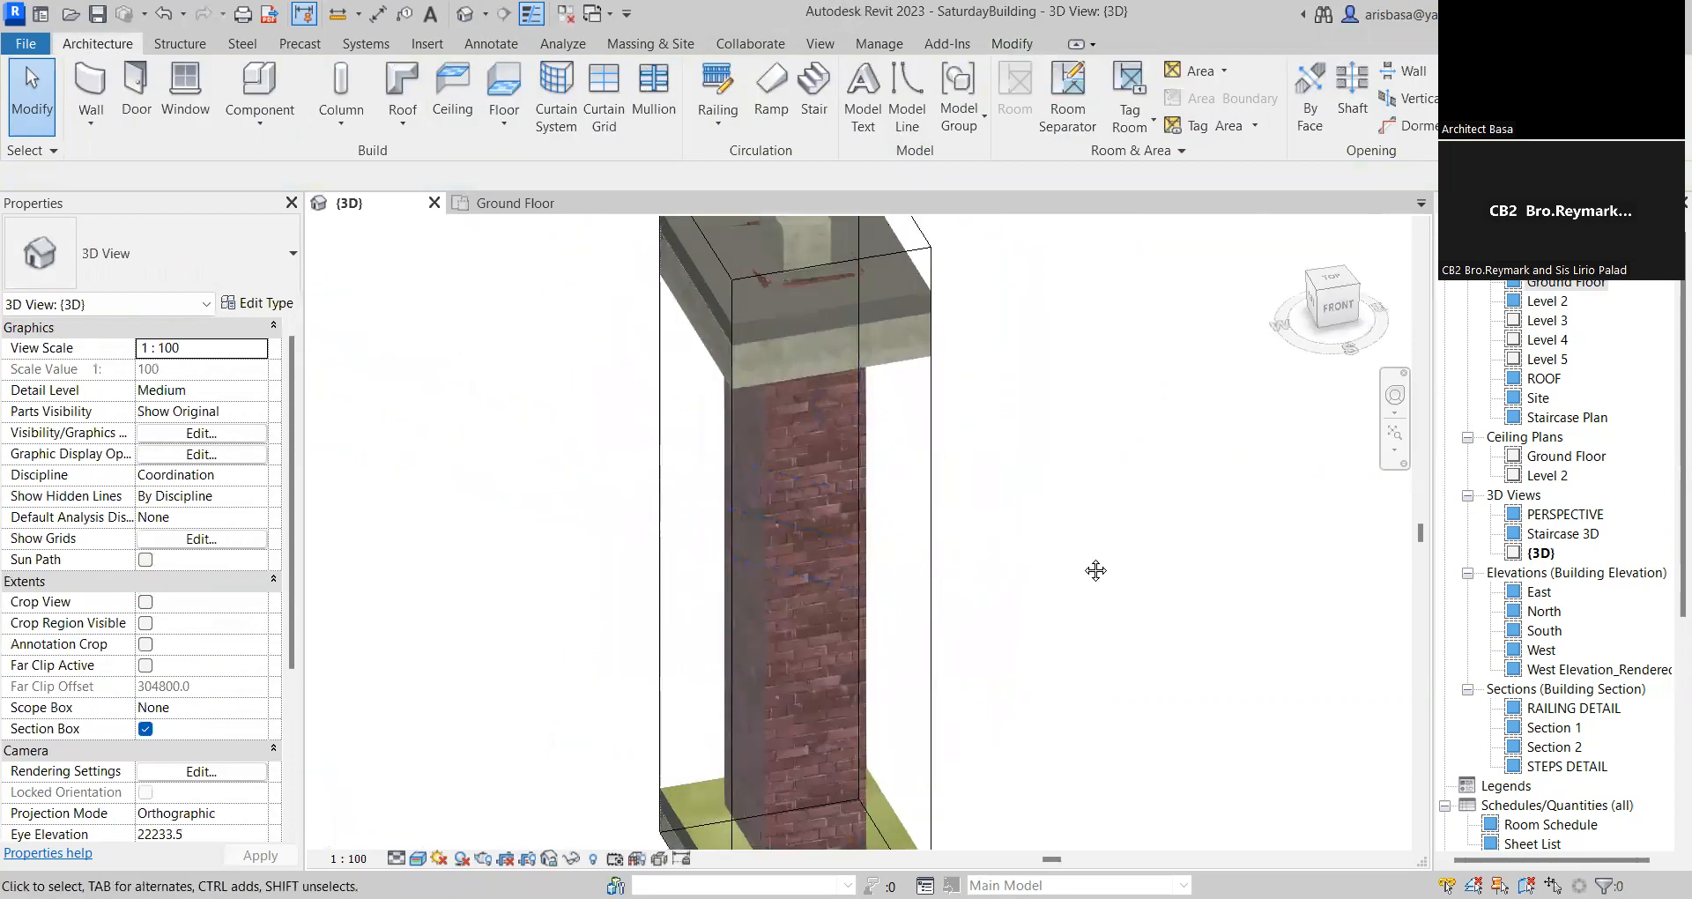
shift+middle_drag(1139, 522, 1077, 535)
middle_drag(725, 557, 876, 468)
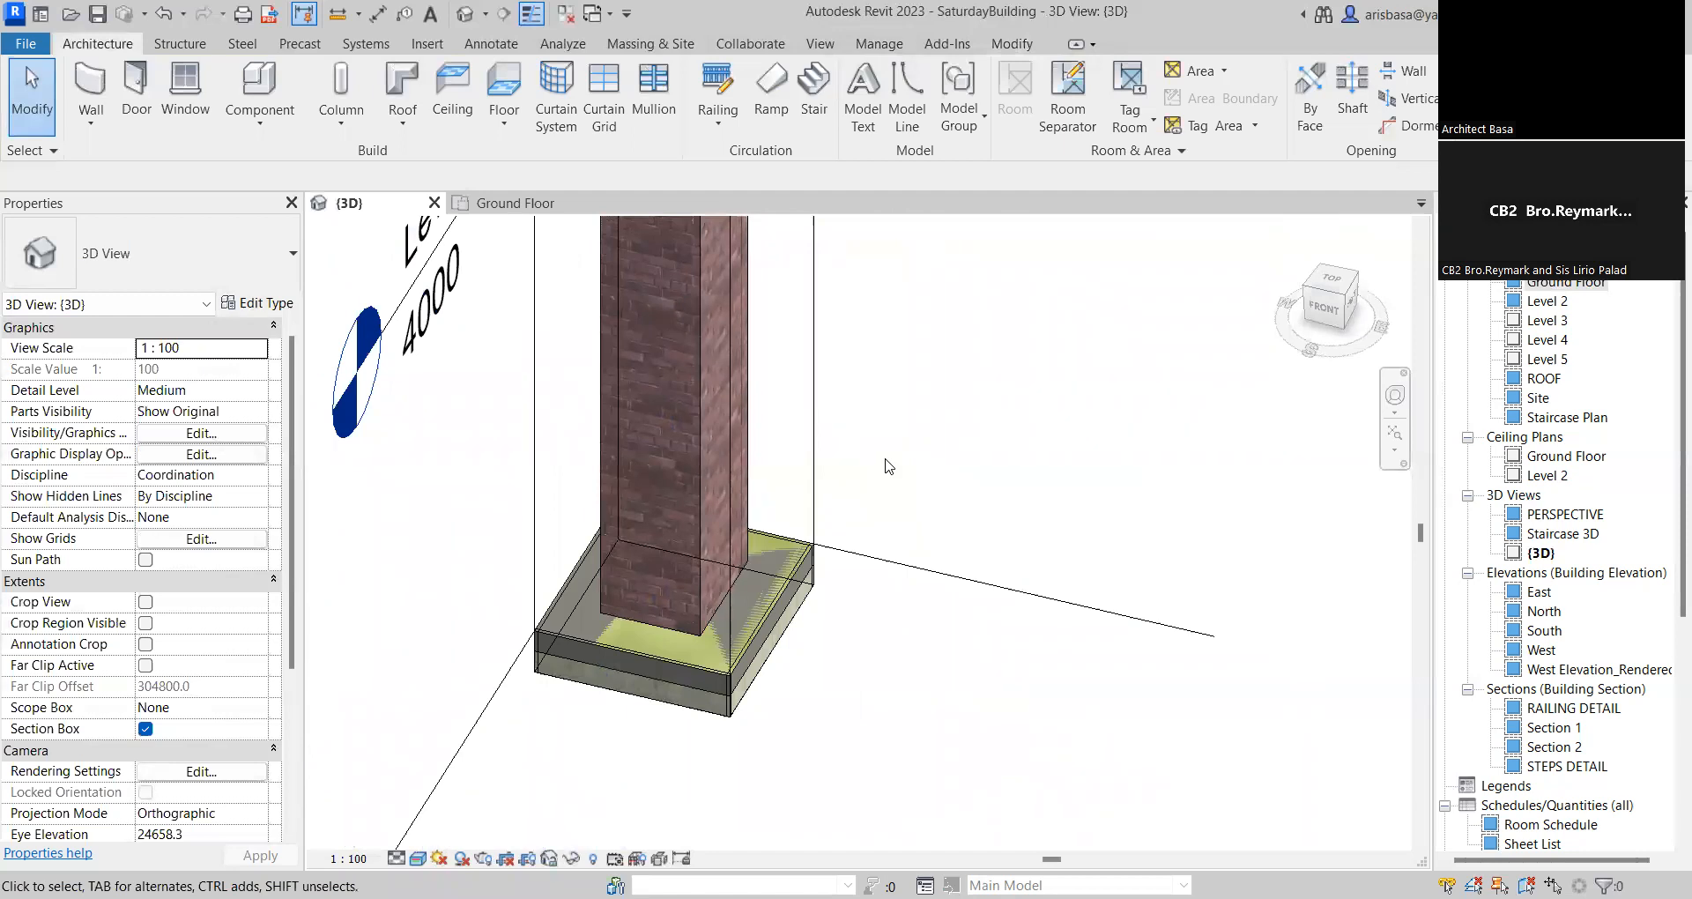
shift+middle_drag(908, 465, 1102, 440)
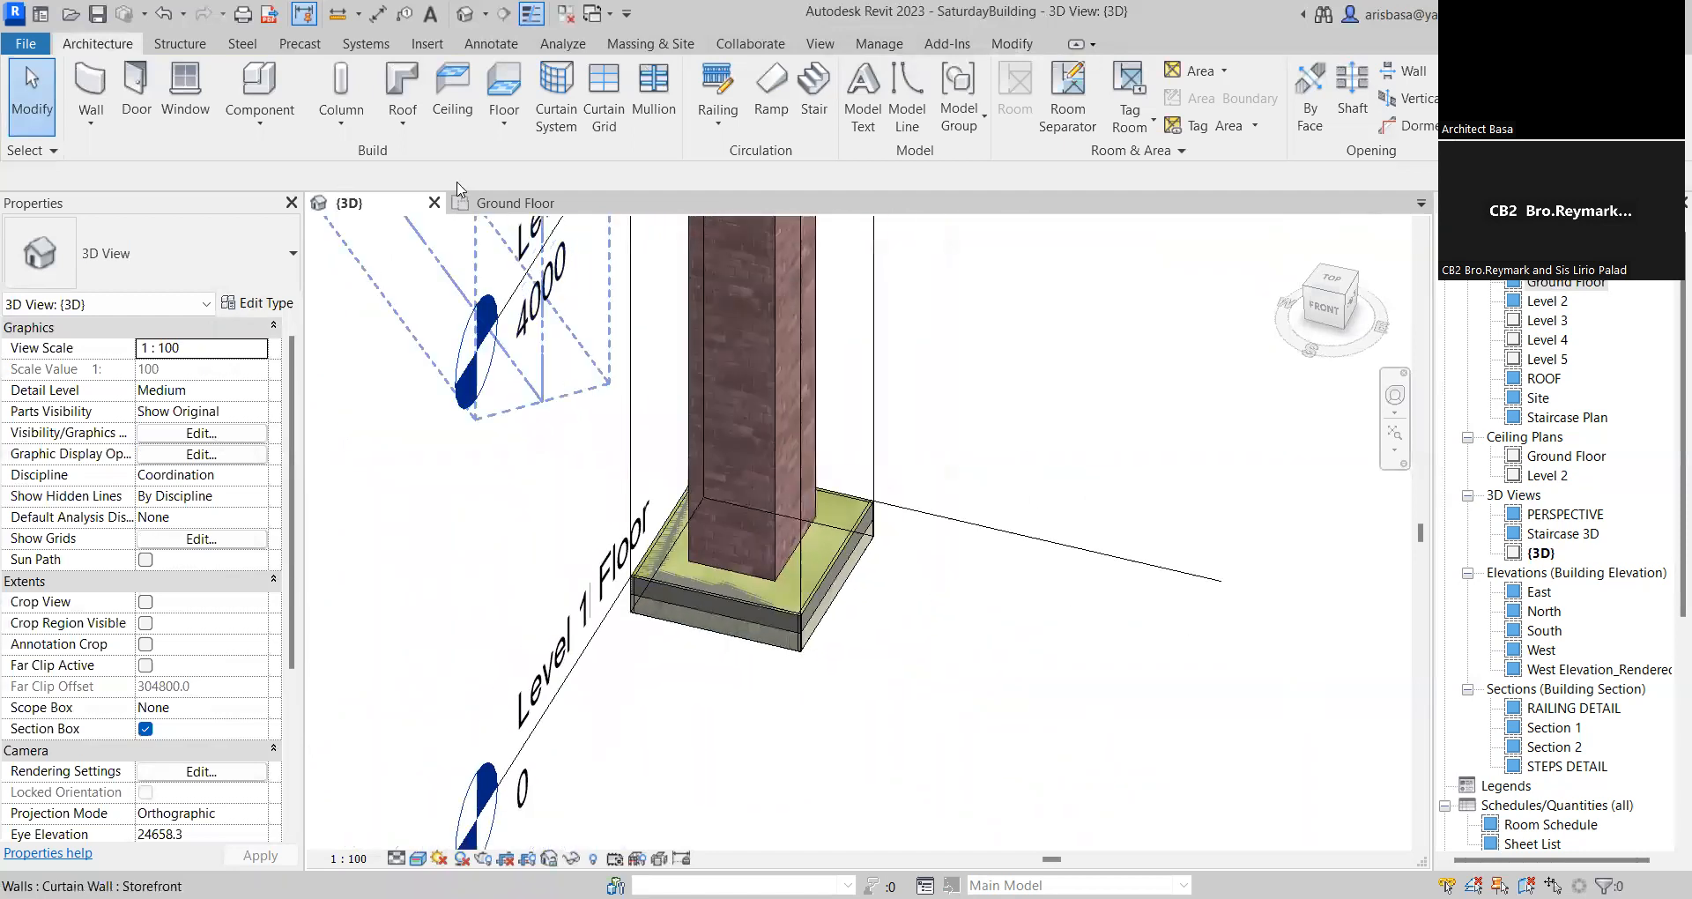
Return to the Ground Floor plan and start an architectural wall of type Generic - 200mm at a column on the partition between Commercial Areas 1 and 2
click(516, 202)
scroll(812, 454, down, 5)
middle_drag(758, 498, 558, 608)
scroll(794, 357, up, 9)
middle_drag(833, 328, 756, 415)
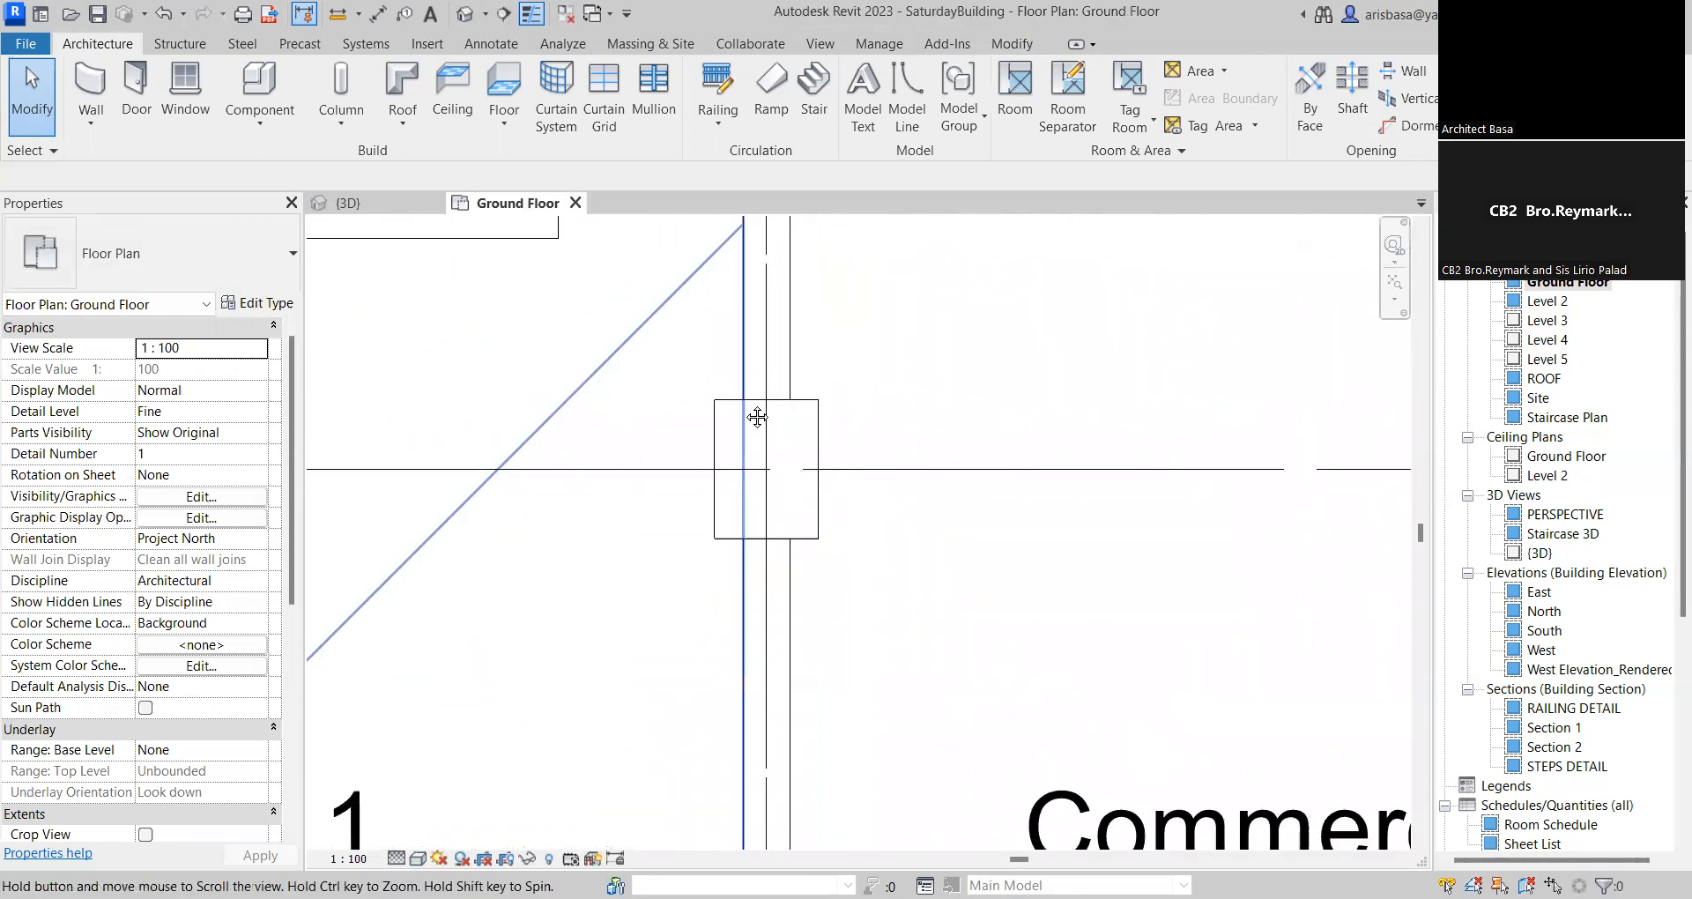
scroll(732, 380, up, 4)
scroll(899, 603, down, 1)
scroll(901, 609, down, 2)
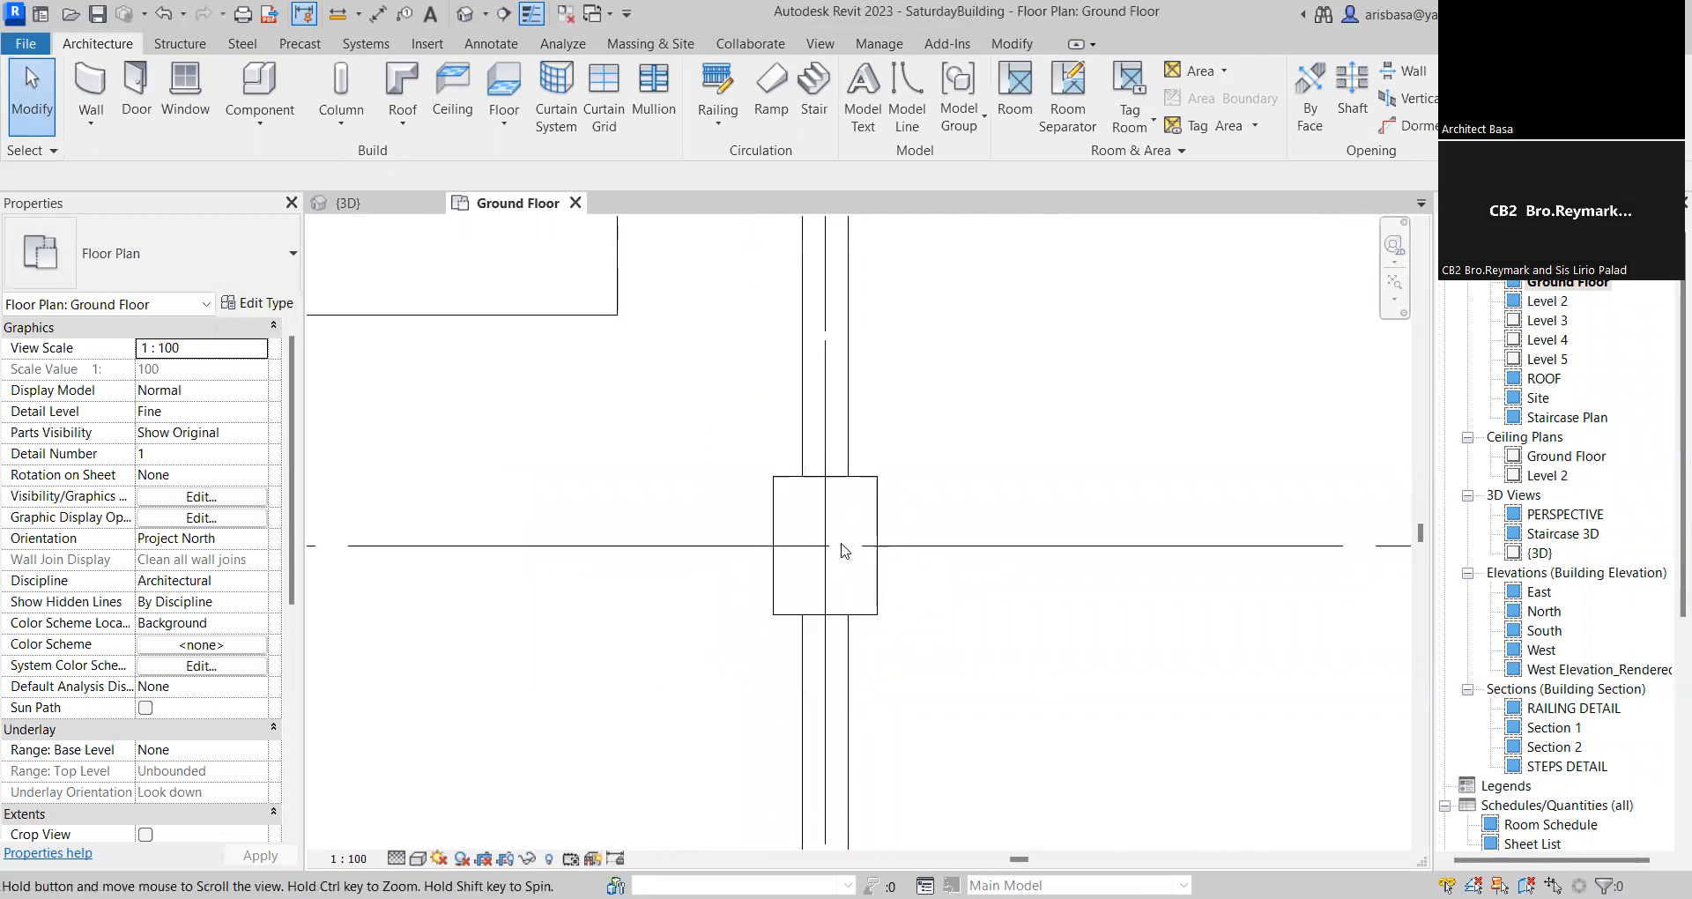
click(102, 131)
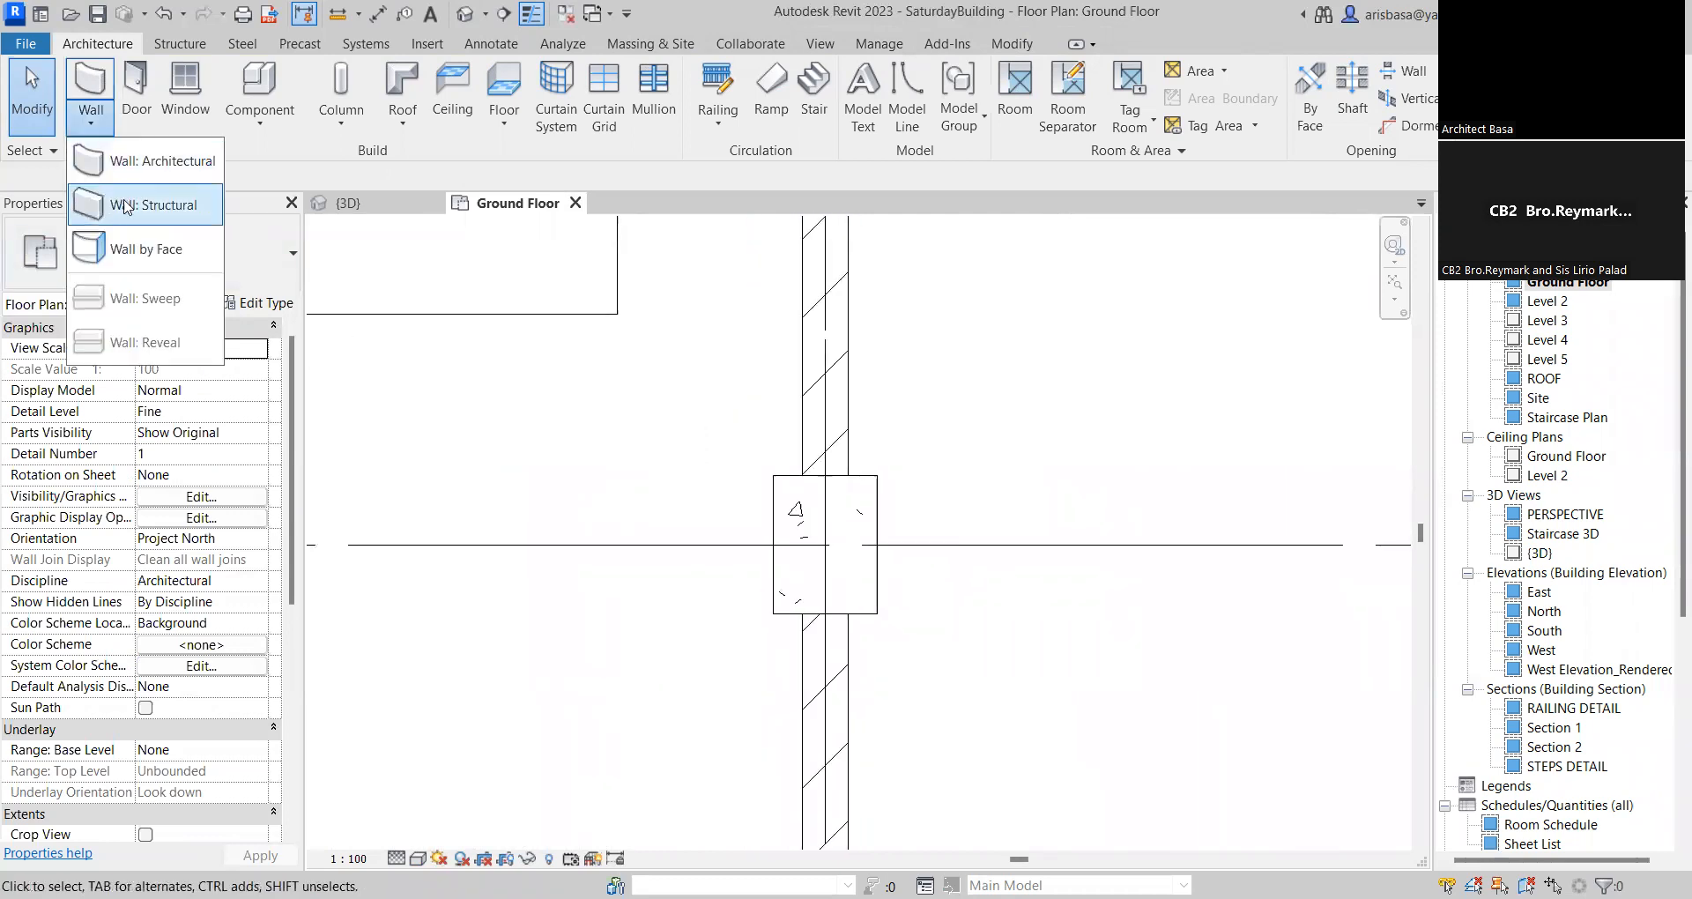
click(156, 168)
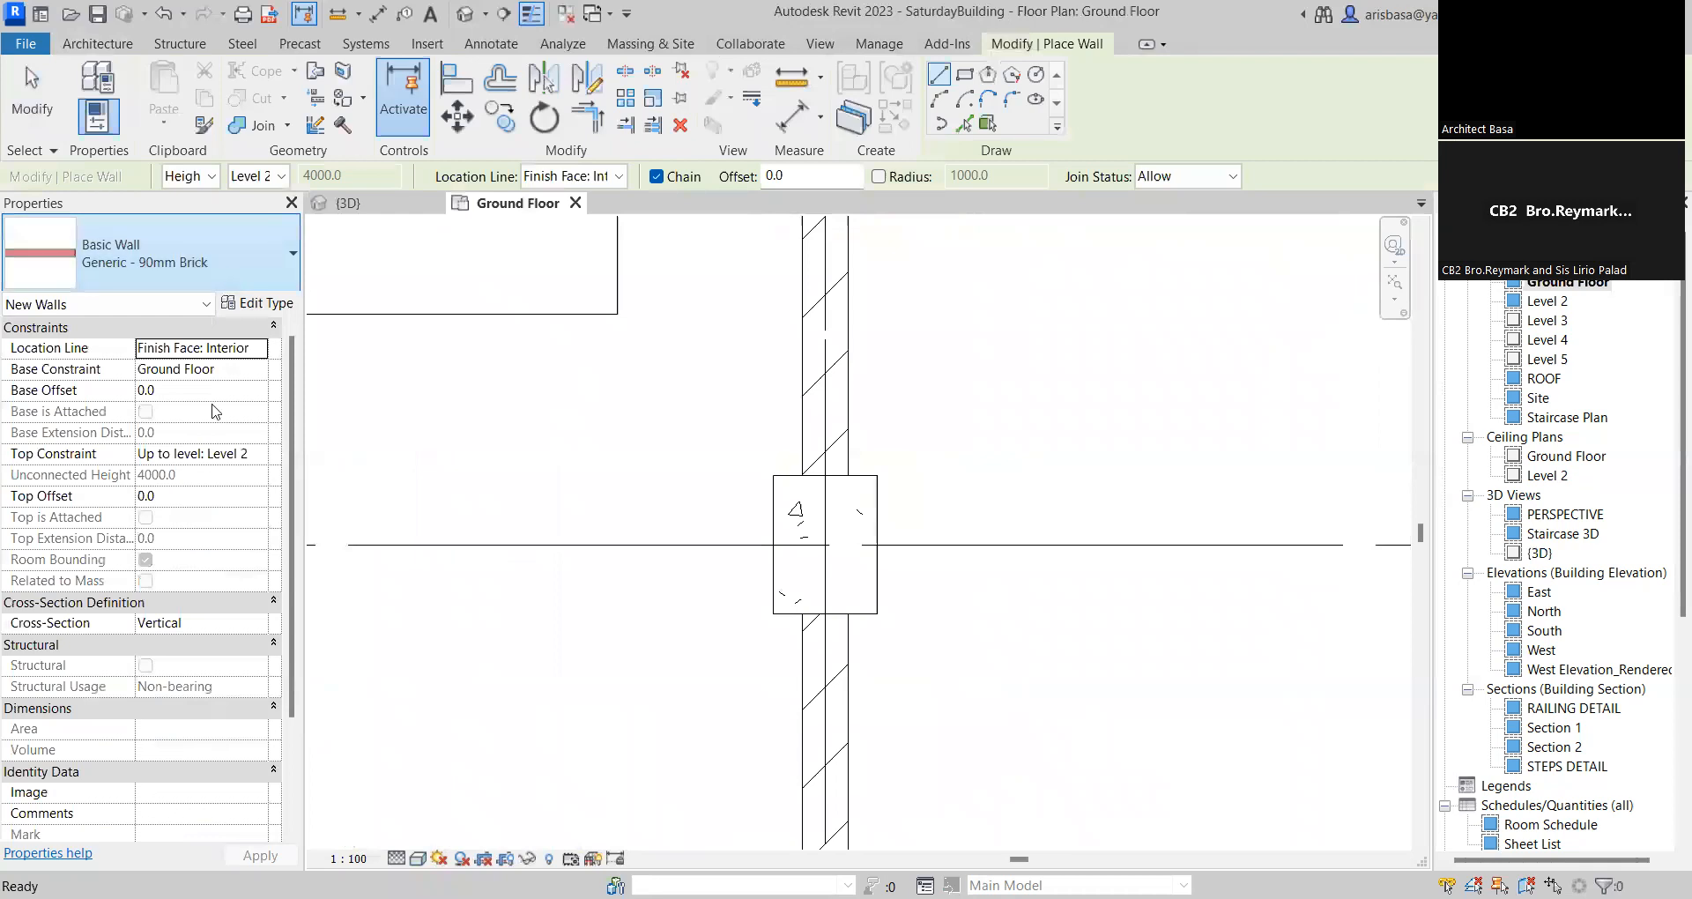
click(293, 253)
mouse_move(284, 524)
mouse_down()
mouse_move(293, 578)
mouse_move(292, 514)
mouse_up()
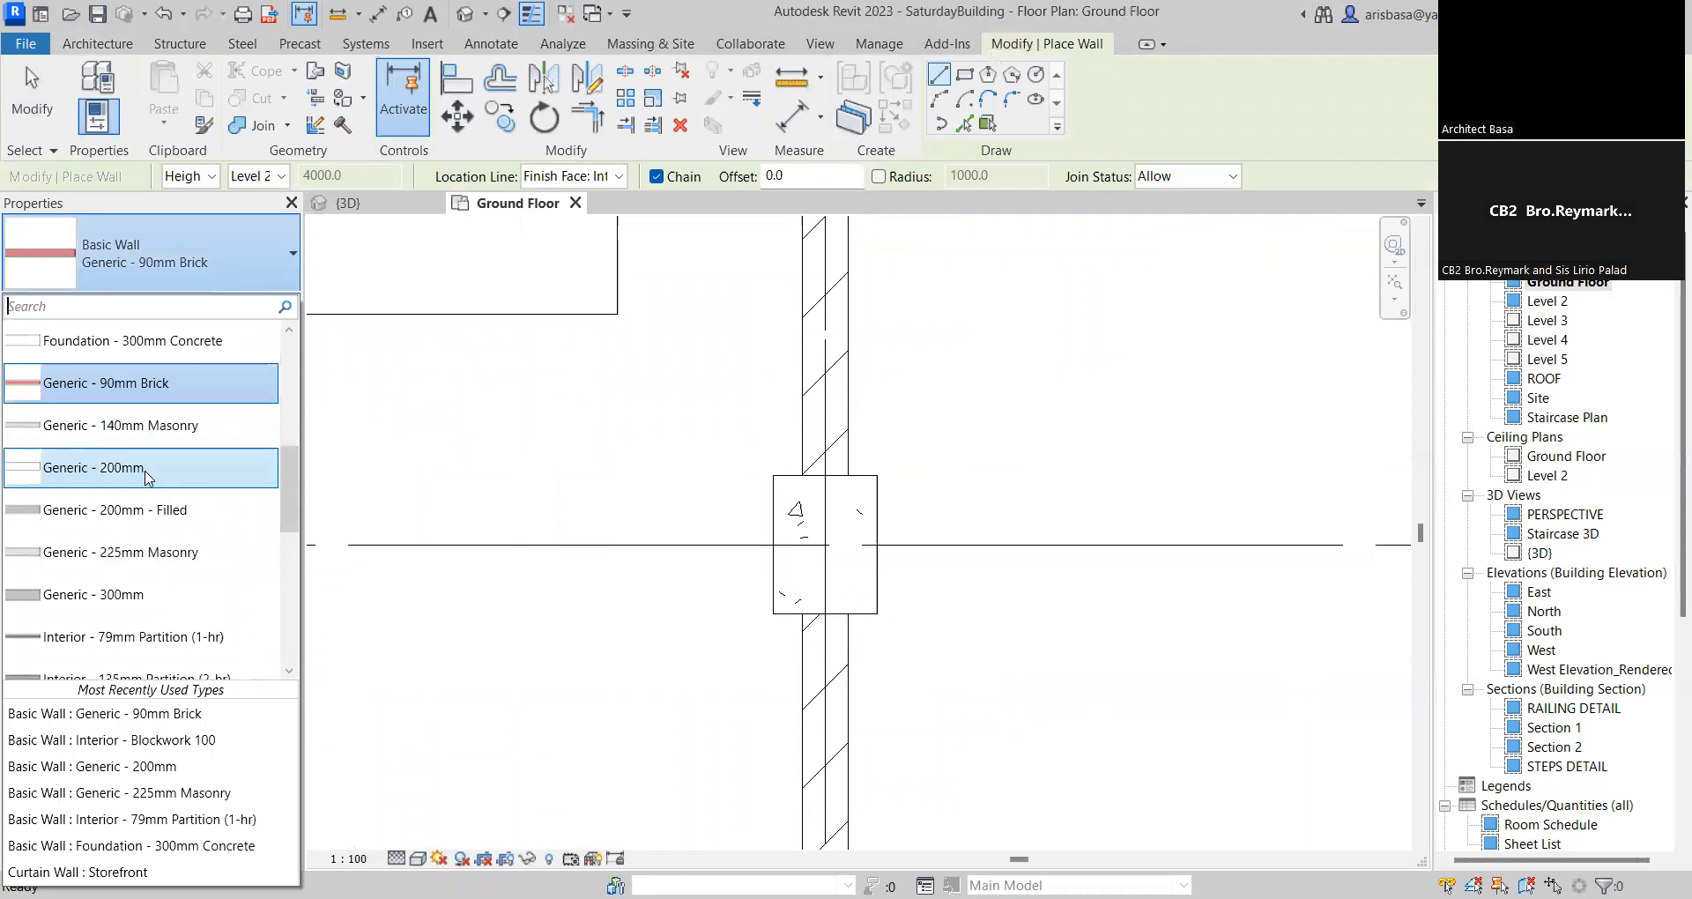
click(171, 462)
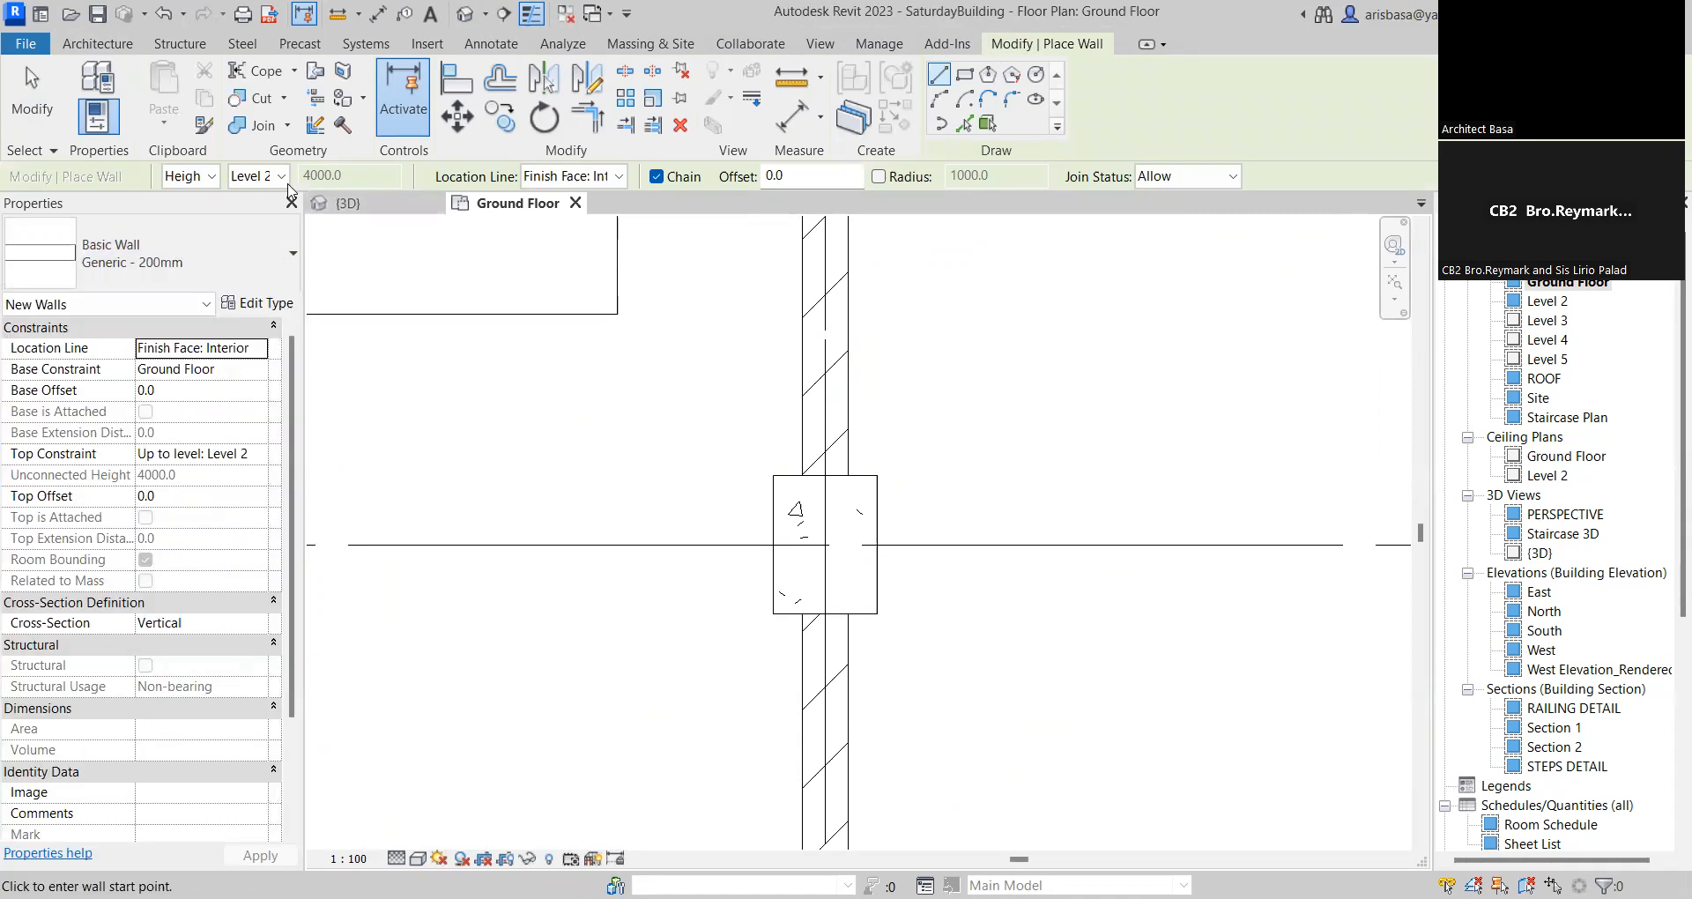
Duplicate the Generic - 200mm wall type under the name PLASTER 25MM
click(269, 305)
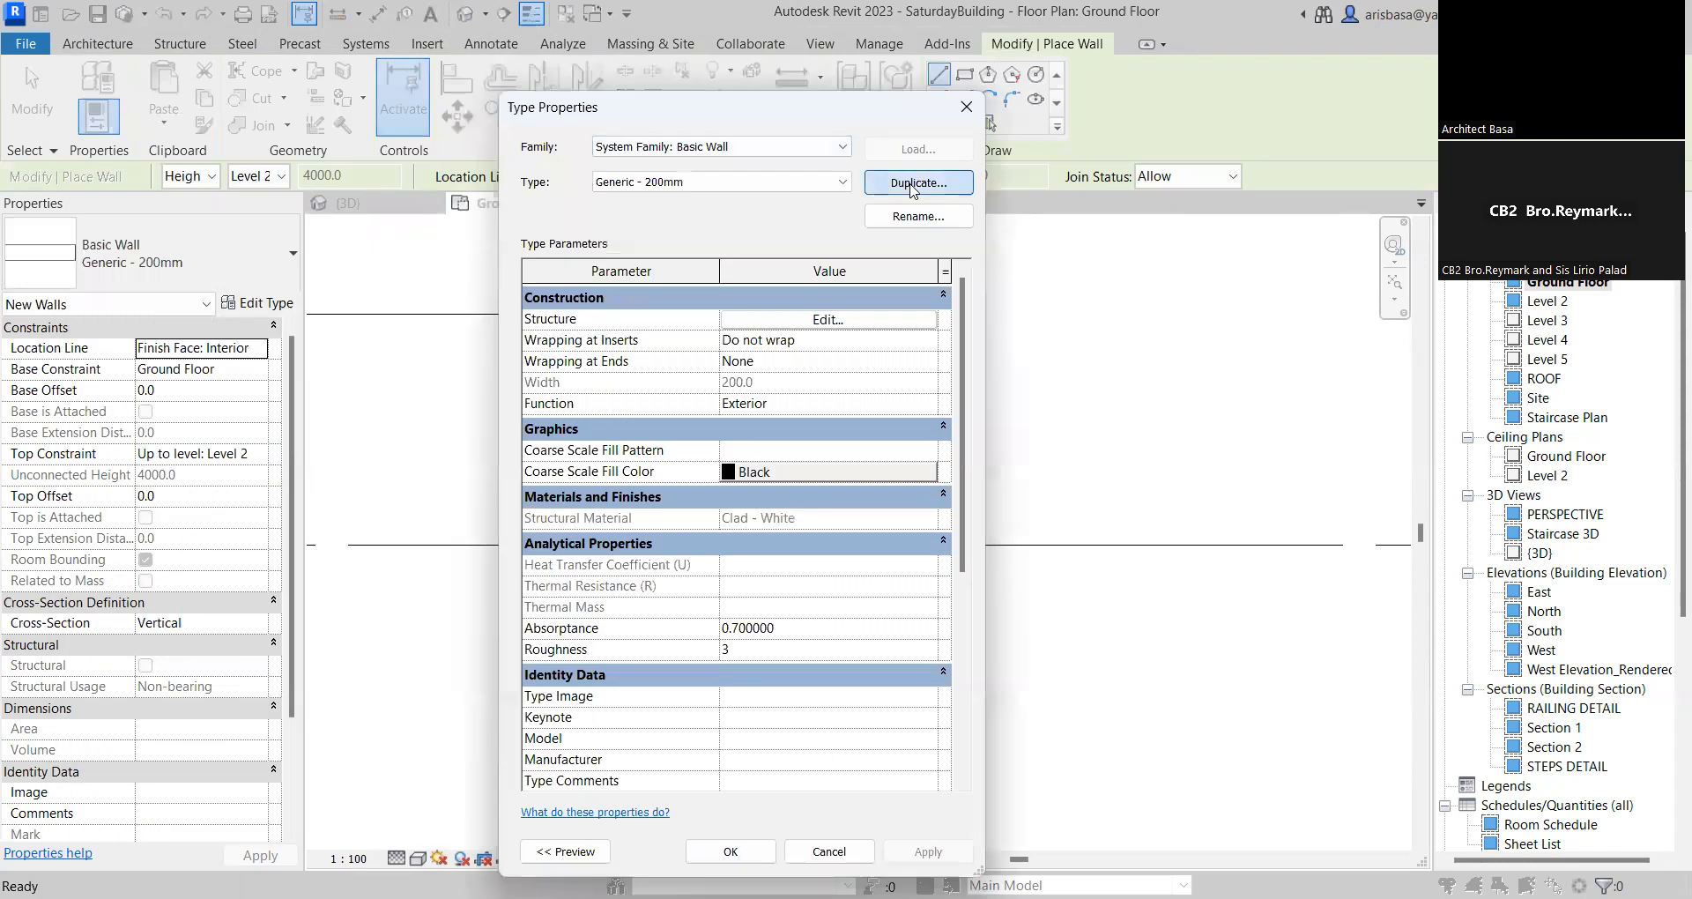
click(918, 183)
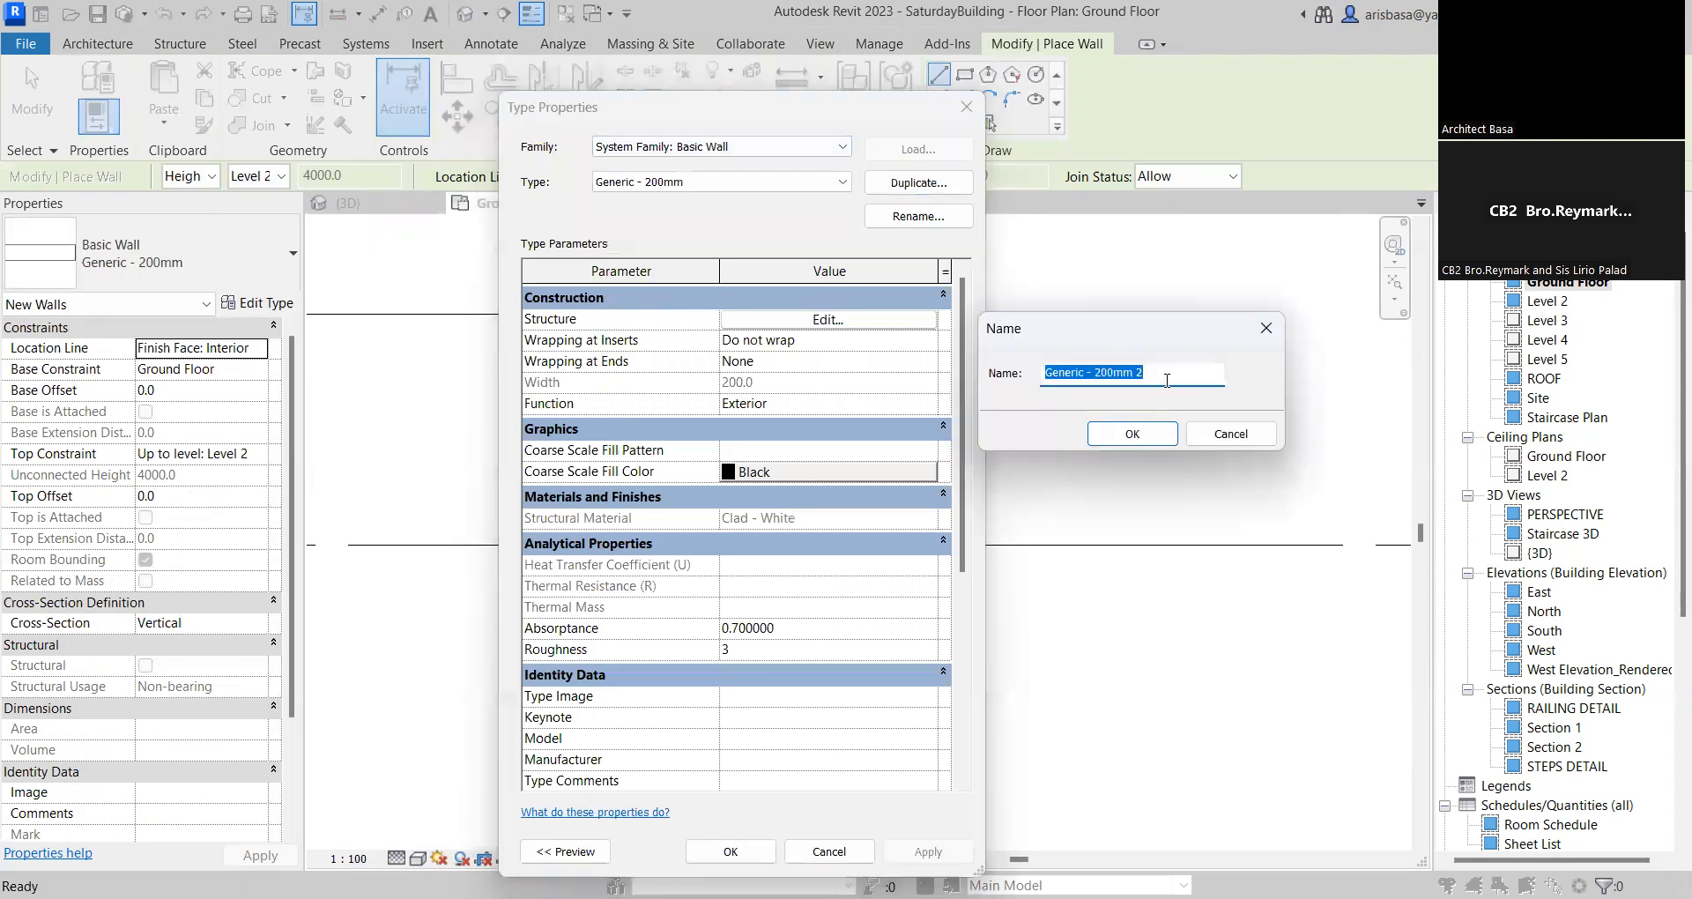
text(pLA)
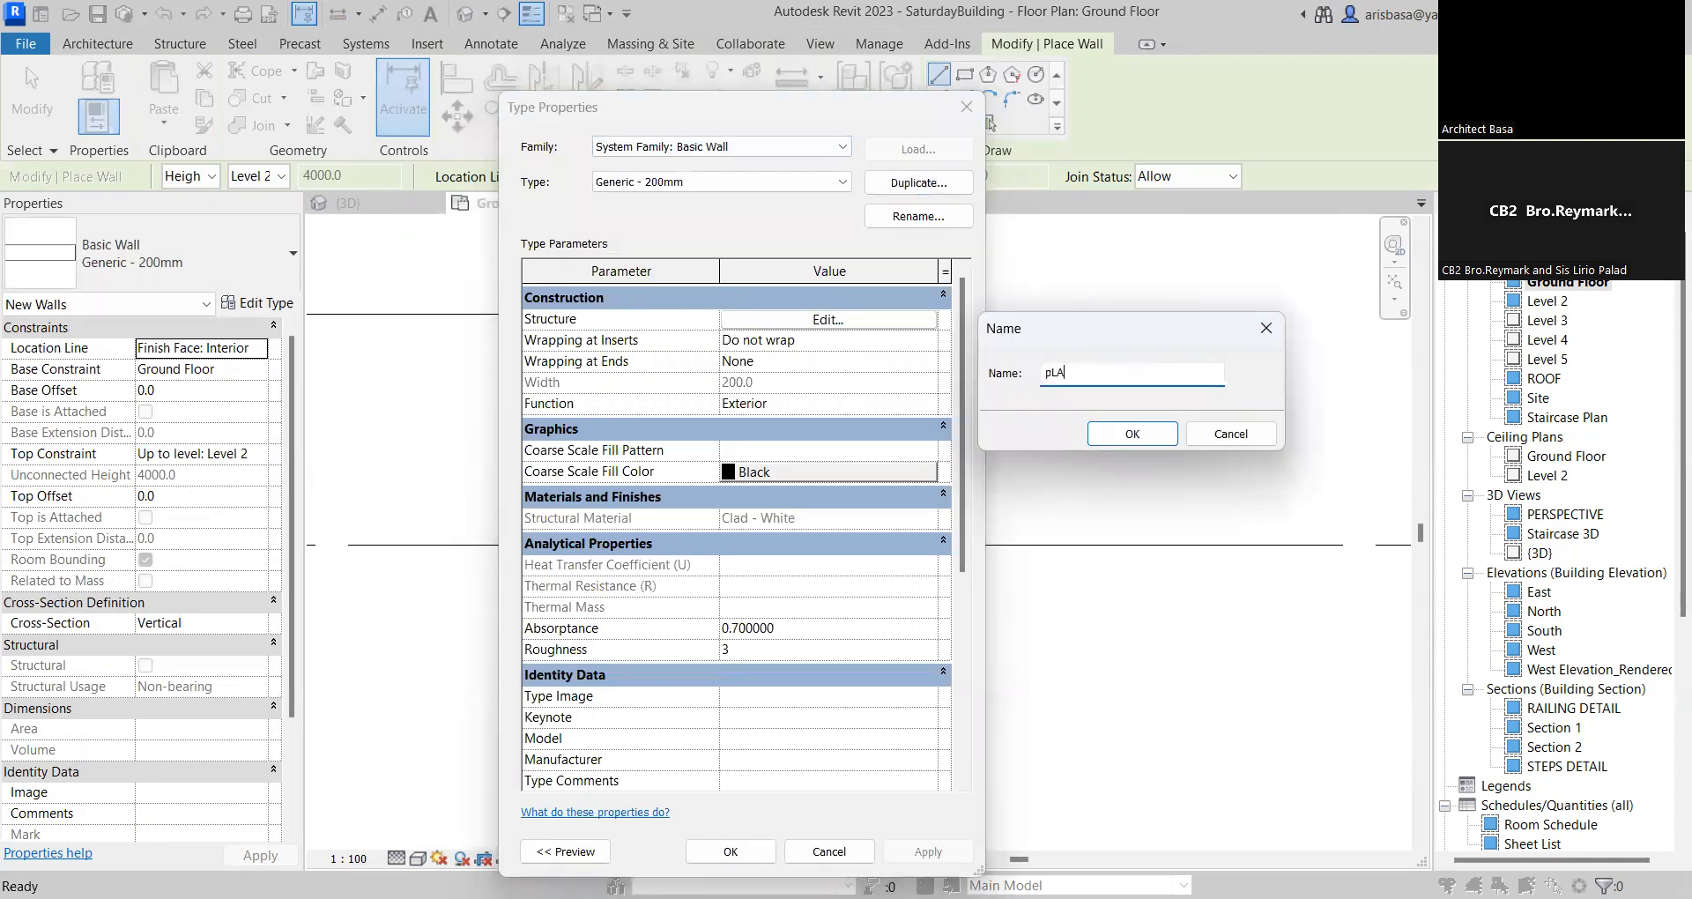
key(BackSpace)
key(BackSpace)
text(PLASTER 25MM)
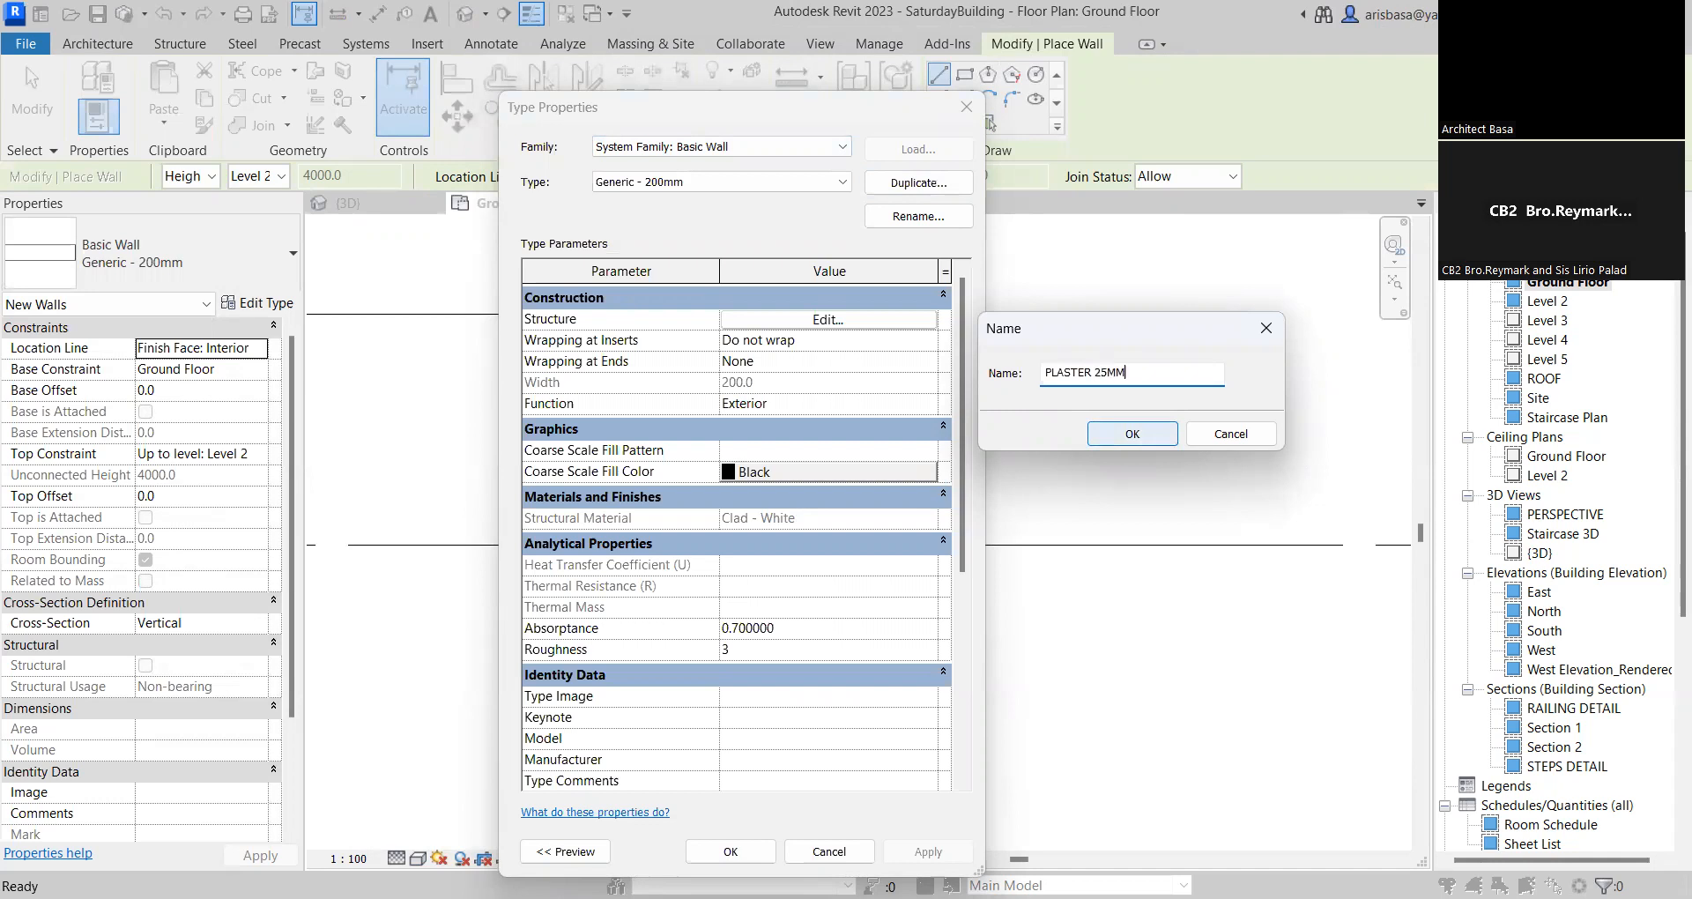
click(1145, 437)
click(1162, 441)
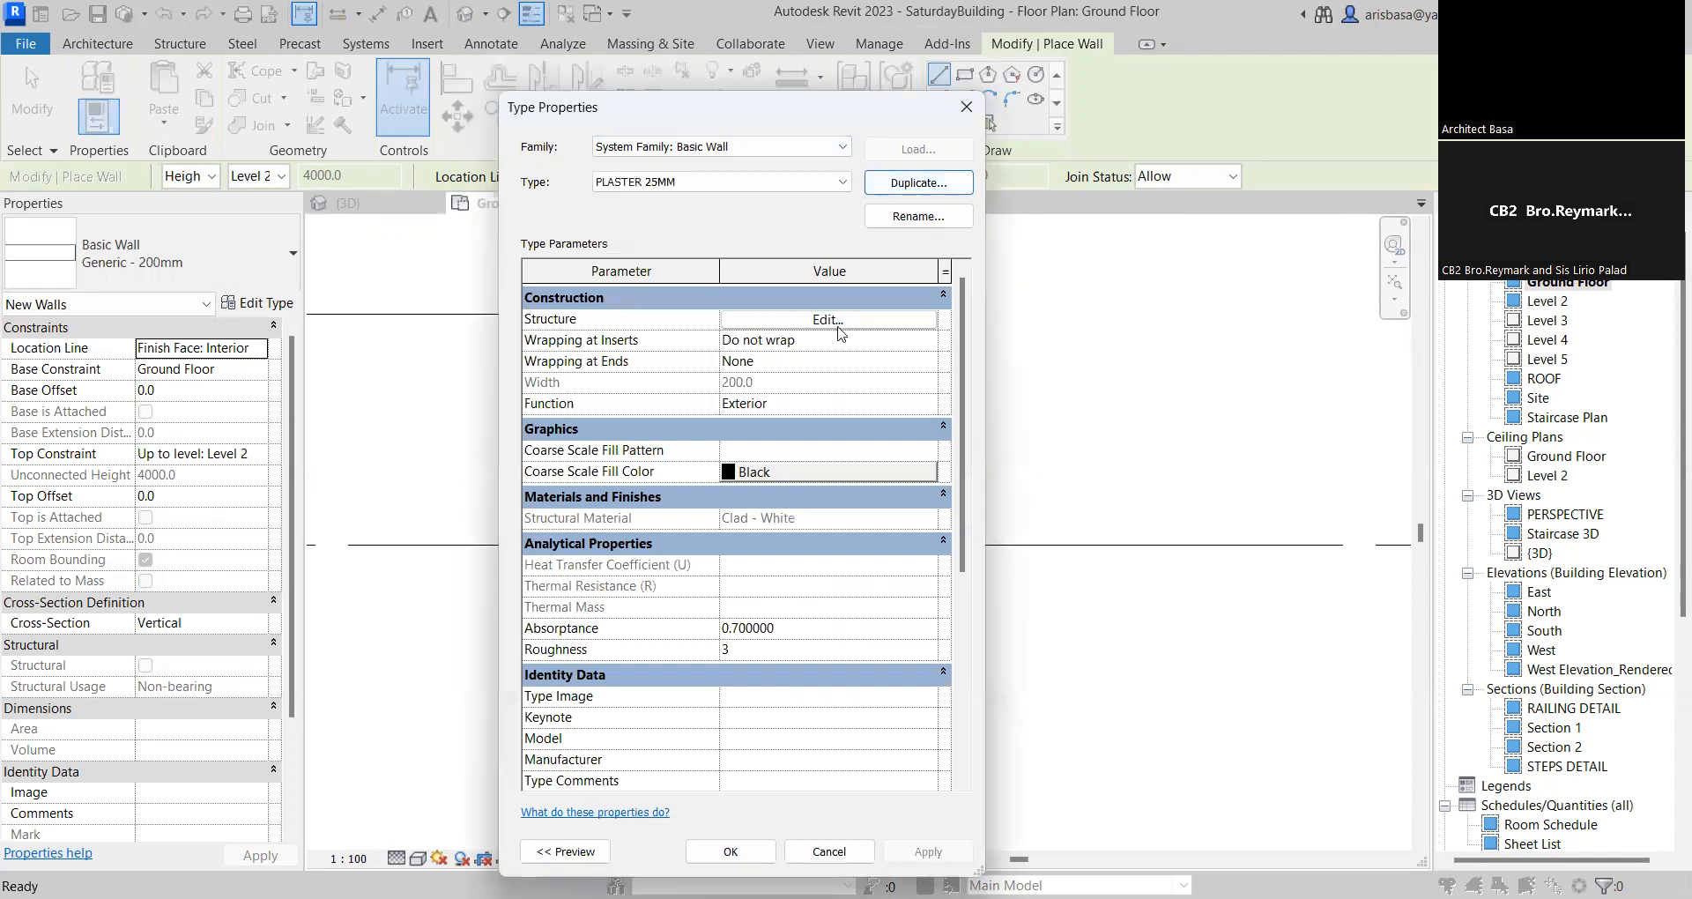
Set the structure layer thickness of the PLASTER 25MM type to 25 and accept the type changes
click(824, 320)
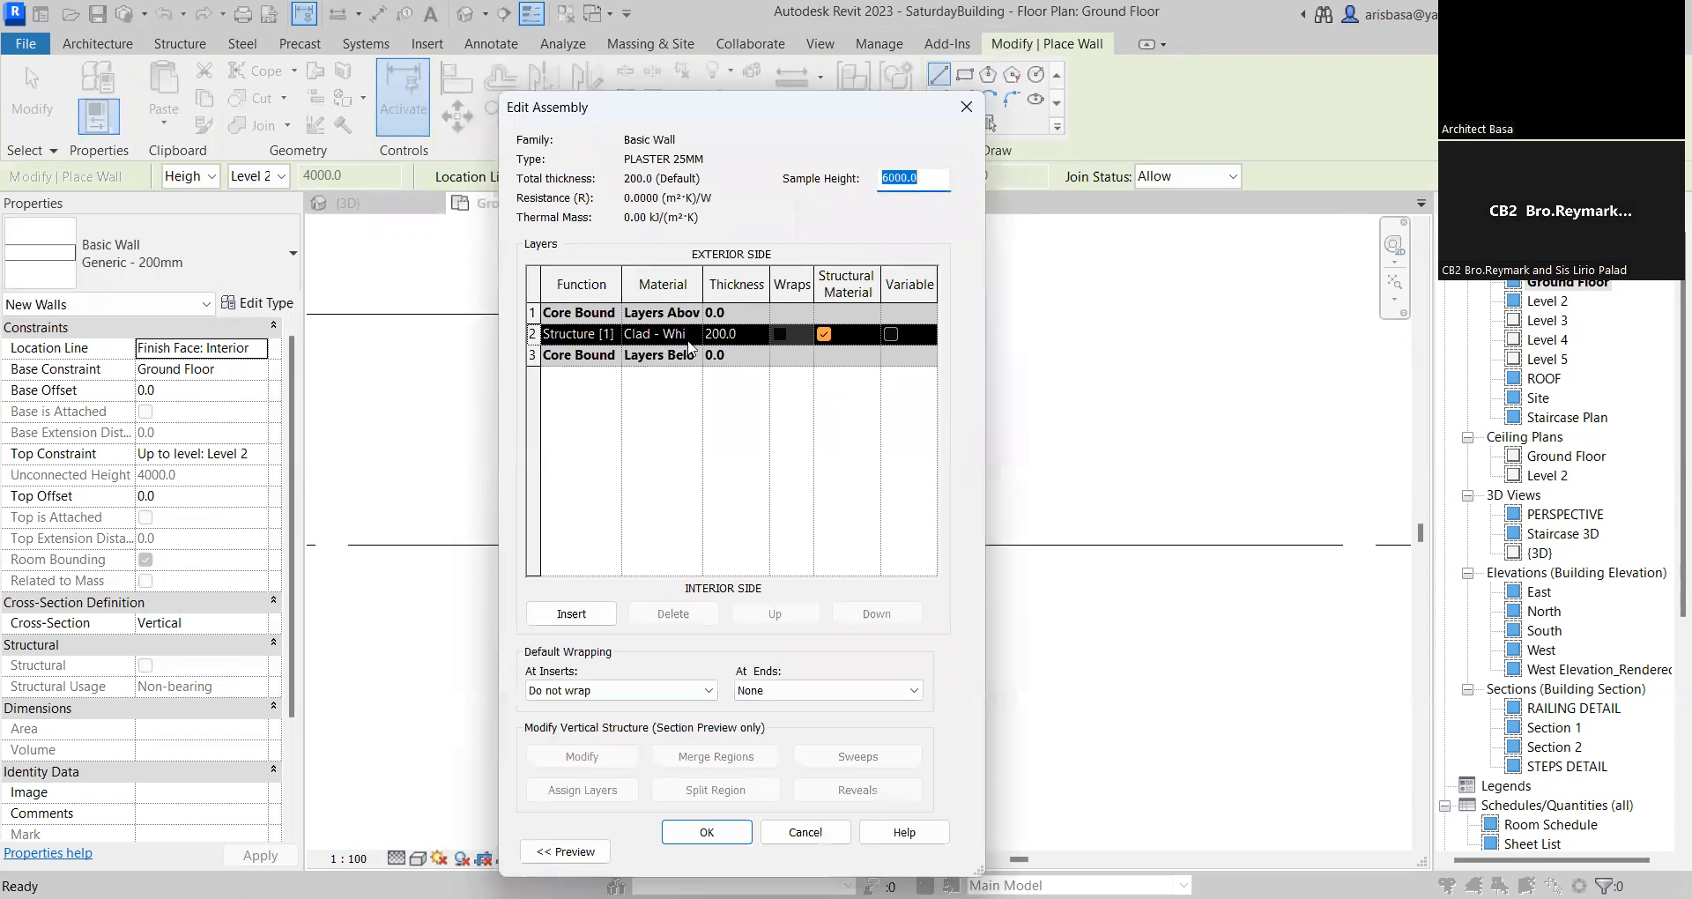
click(749, 337)
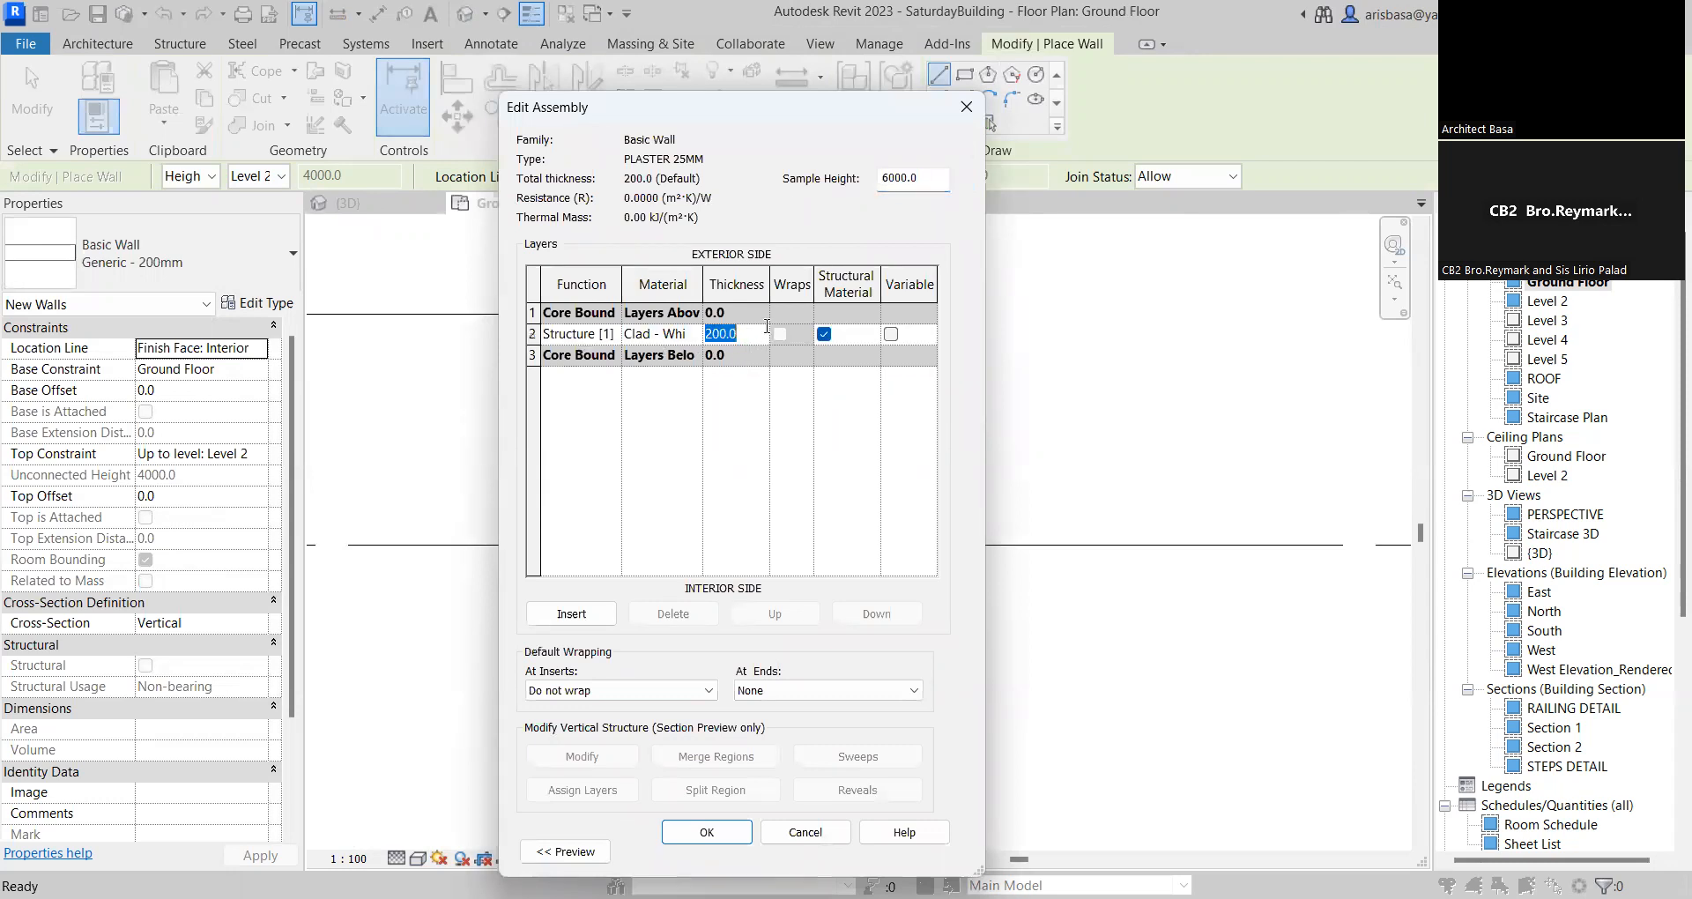
text(2)
click(765, 458)
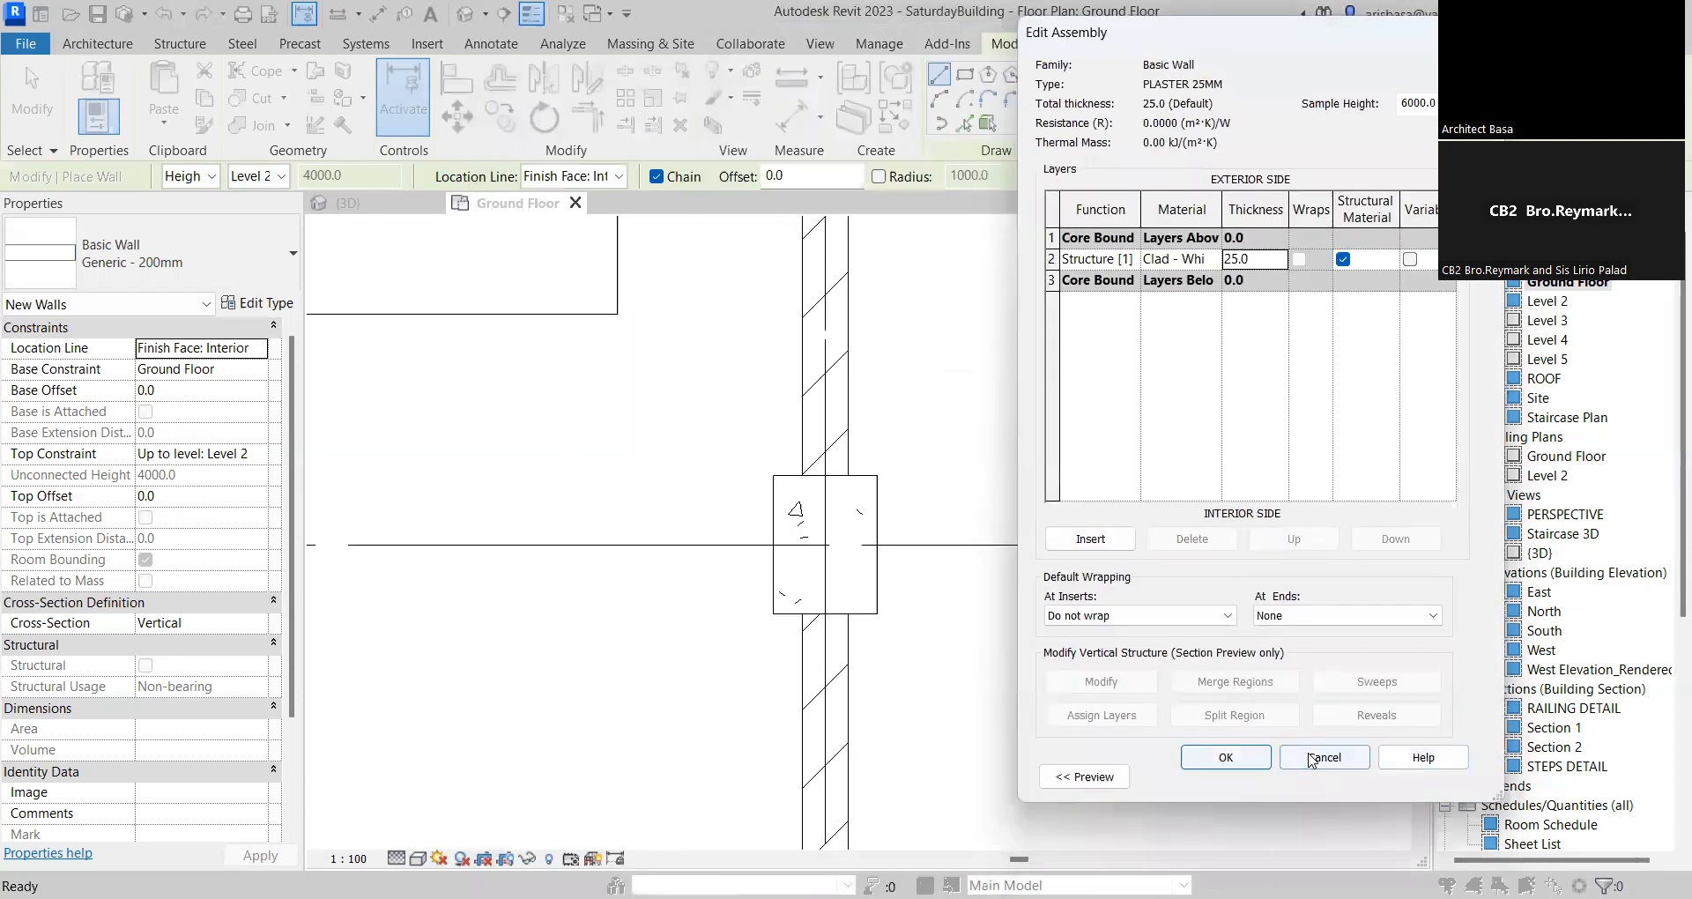
click(1216, 761)
click(1084, 783)
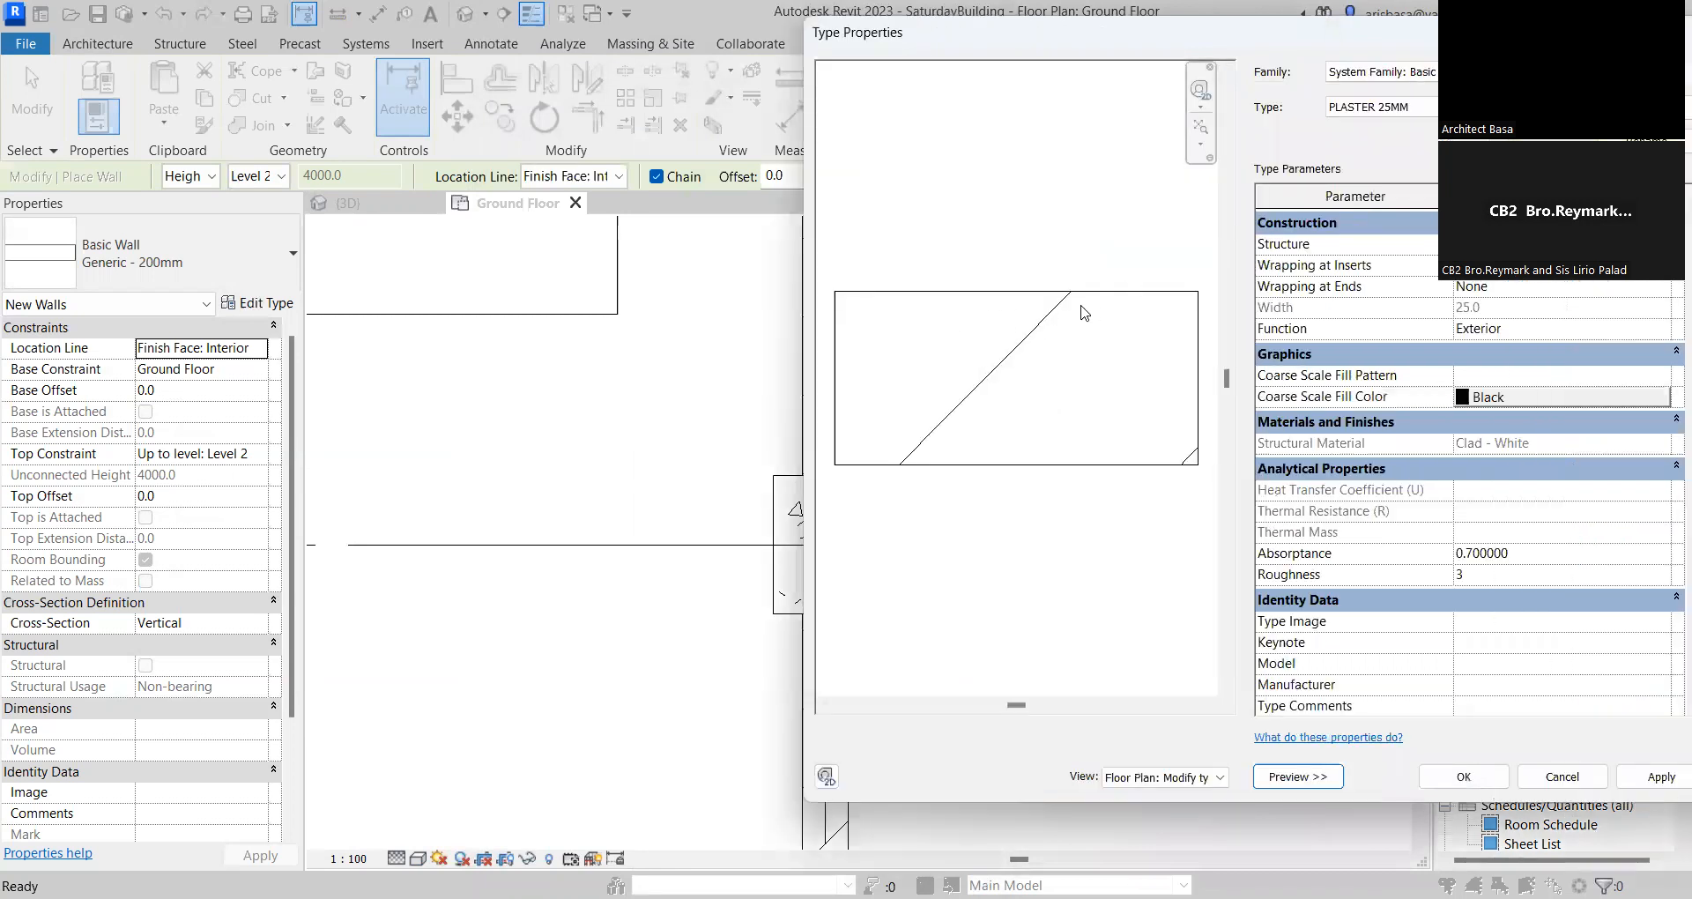
click(1463, 779)
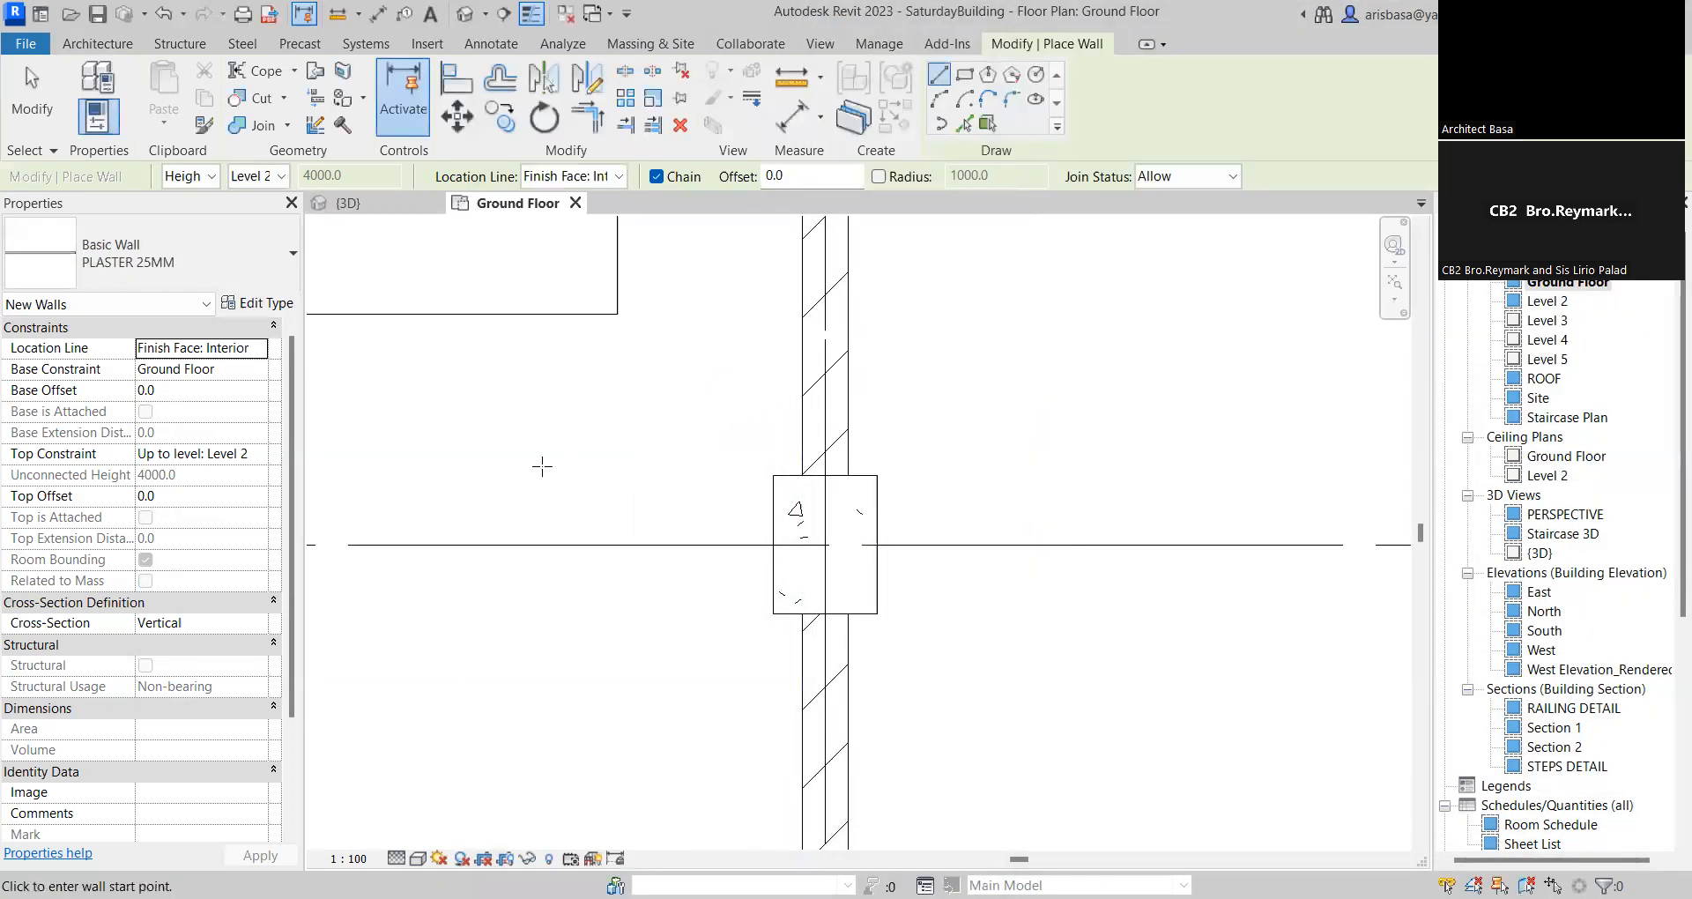
Draw three chained PLASTER 25MM walls around the Commercial Area 1 side of the partition column below the room tags, starting and ending at the partition face
middle_drag(509, 465, 563, 446)
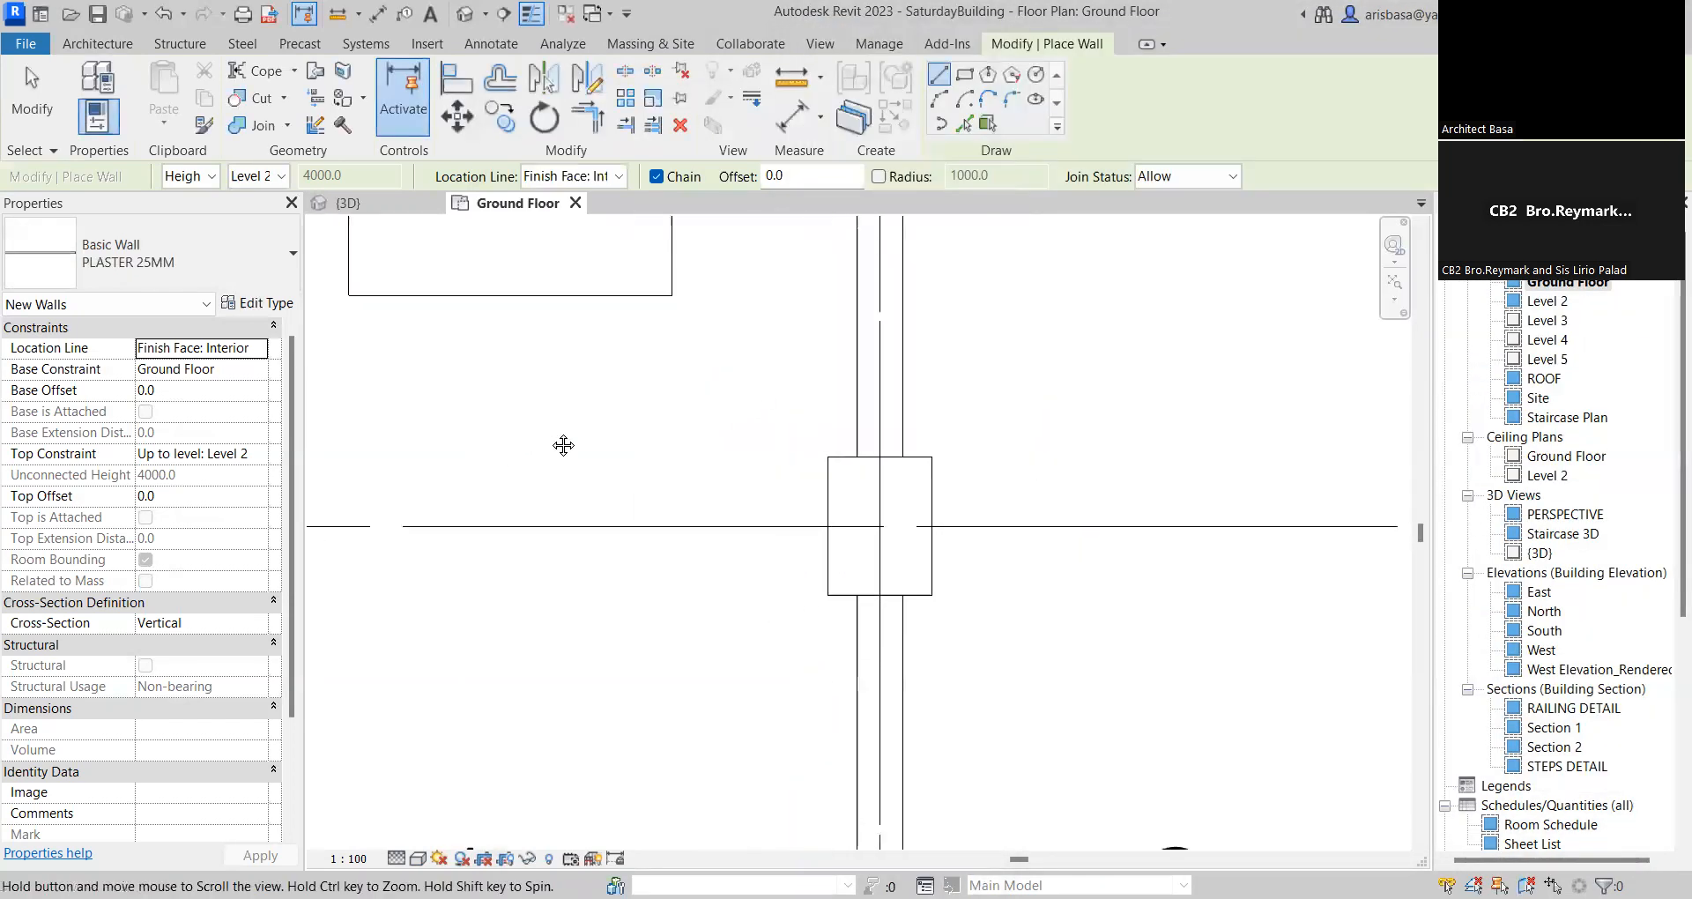
scroll(957, 478, up, 2)
scroll(828, 481, down, 1)
middle_drag(760, 448, 975, 697)
scroll(785, 428, down, 2)
middle_drag(787, 441, 987, 386)
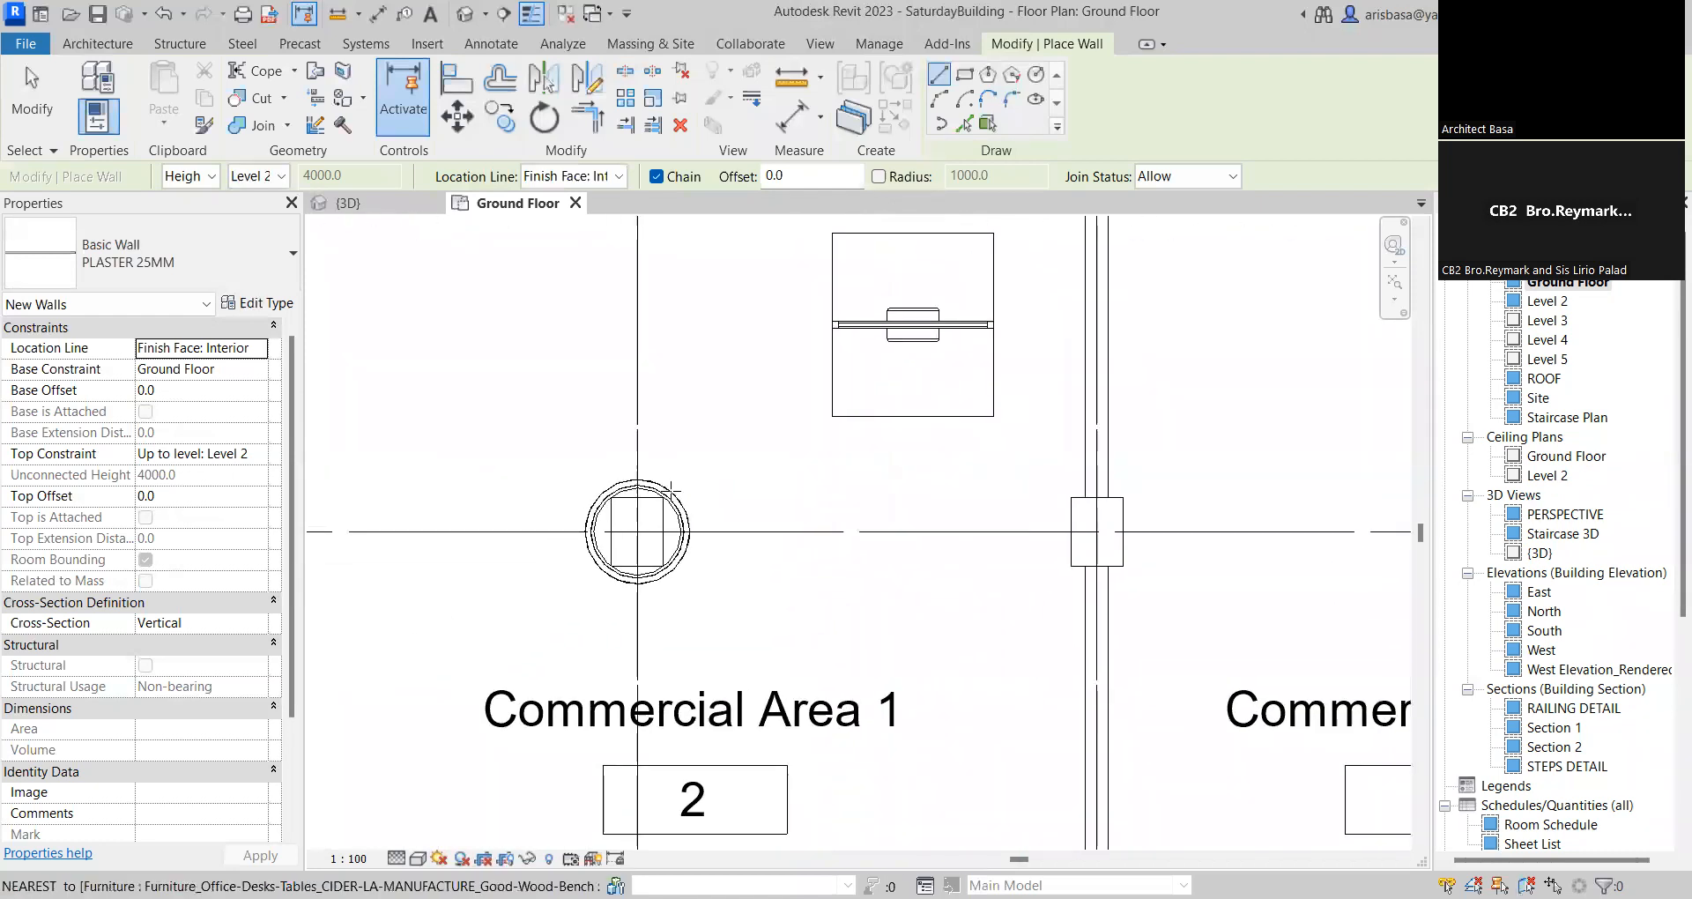
scroll(705, 571, down, 1)
middle_drag(712, 570, 770, 300)
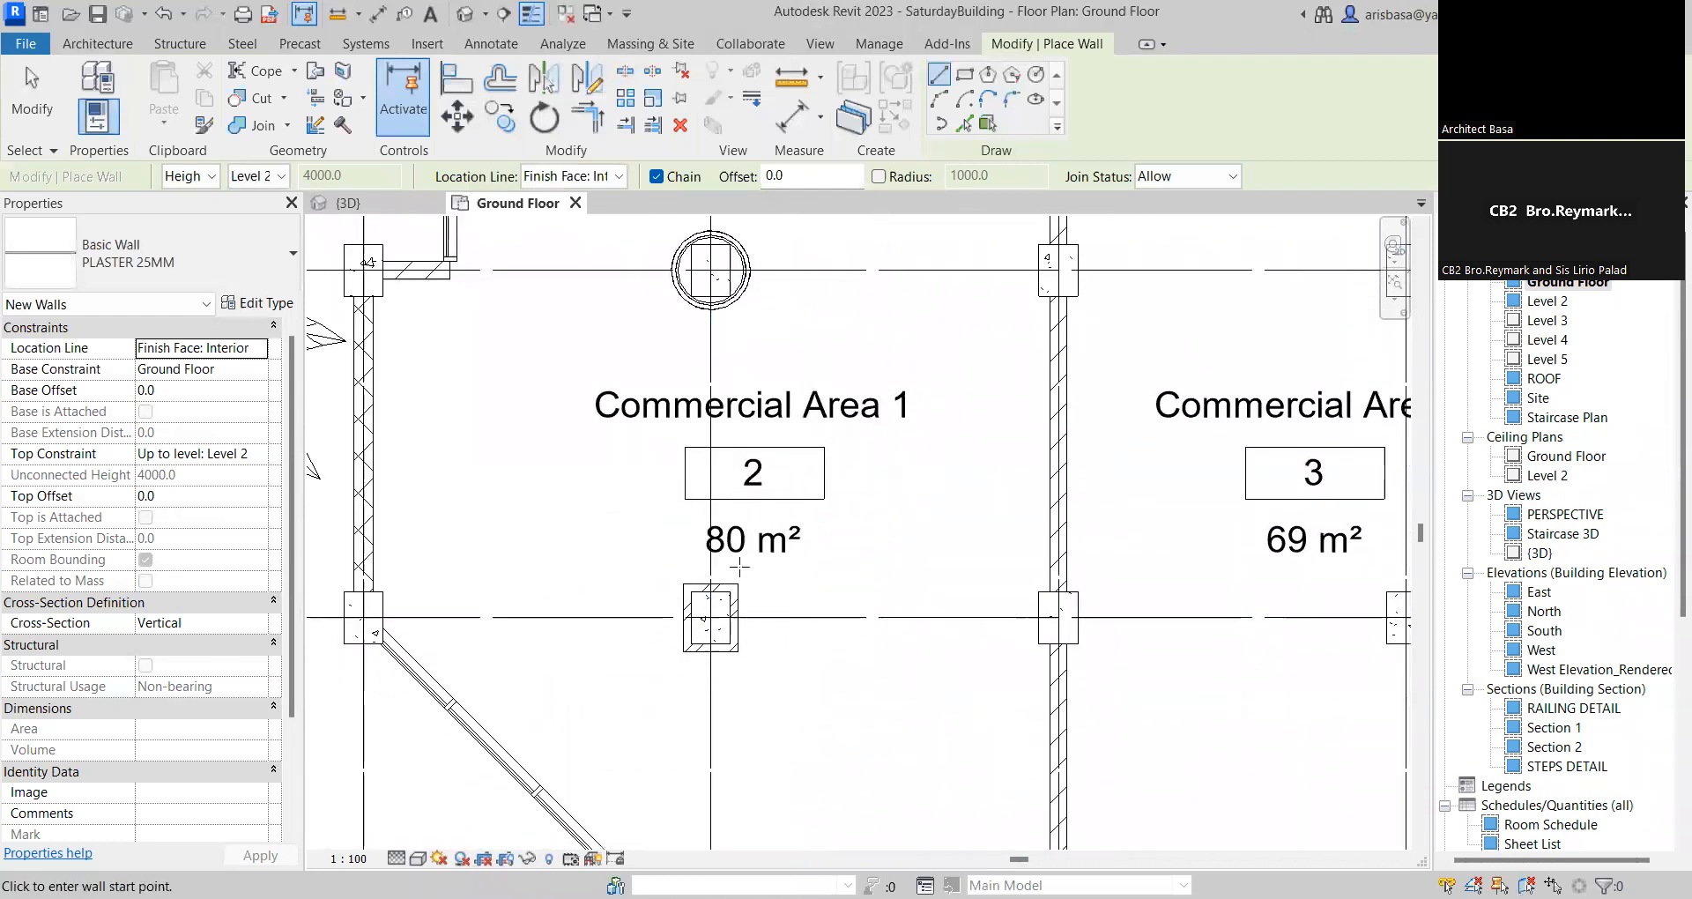
scroll(740, 643, up, 2)
middle_drag(1180, 565, 838, 493)
scroll(952, 476, up, 2)
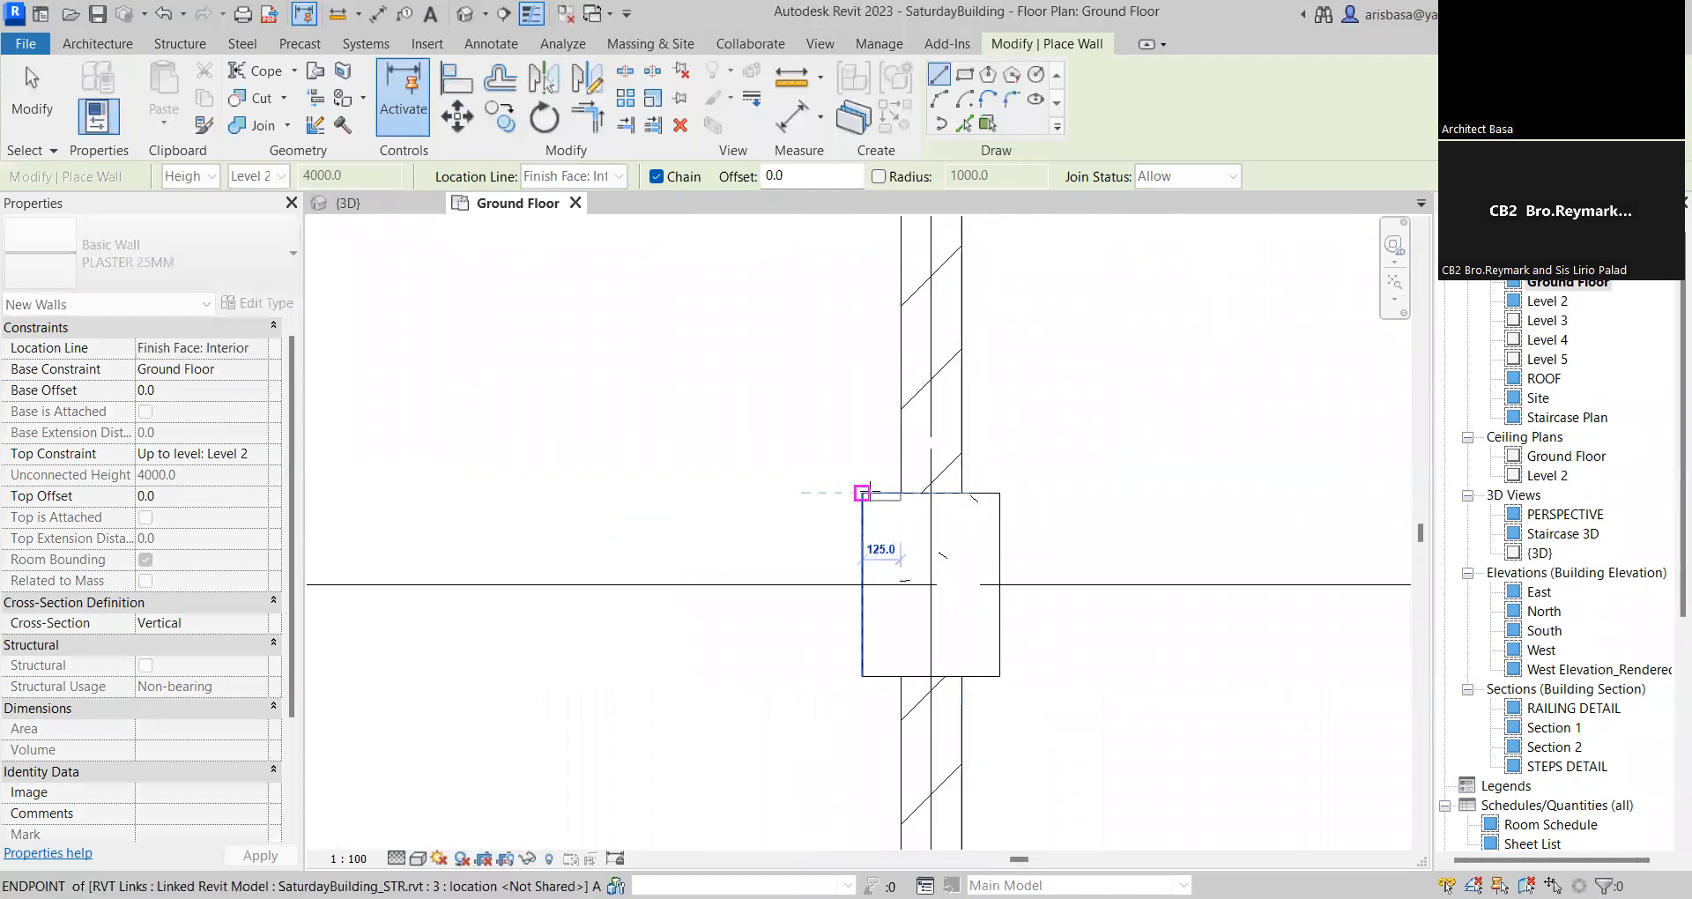
key(Escape)
click(901, 677)
click(862, 677)
click(862, 493)
click(901, 492)
scroll(1011, 458, up, 1)
key(Escape)
key(Escape)
Place a building section in Commercial Area 1 parallel to the partition, facing Commercial Area 2 and spanning both partition columns
scroll(1030, 465, down, 9)
middle_drag(1060, 507, 982, 640)
scroll(975, 590, down, 1)
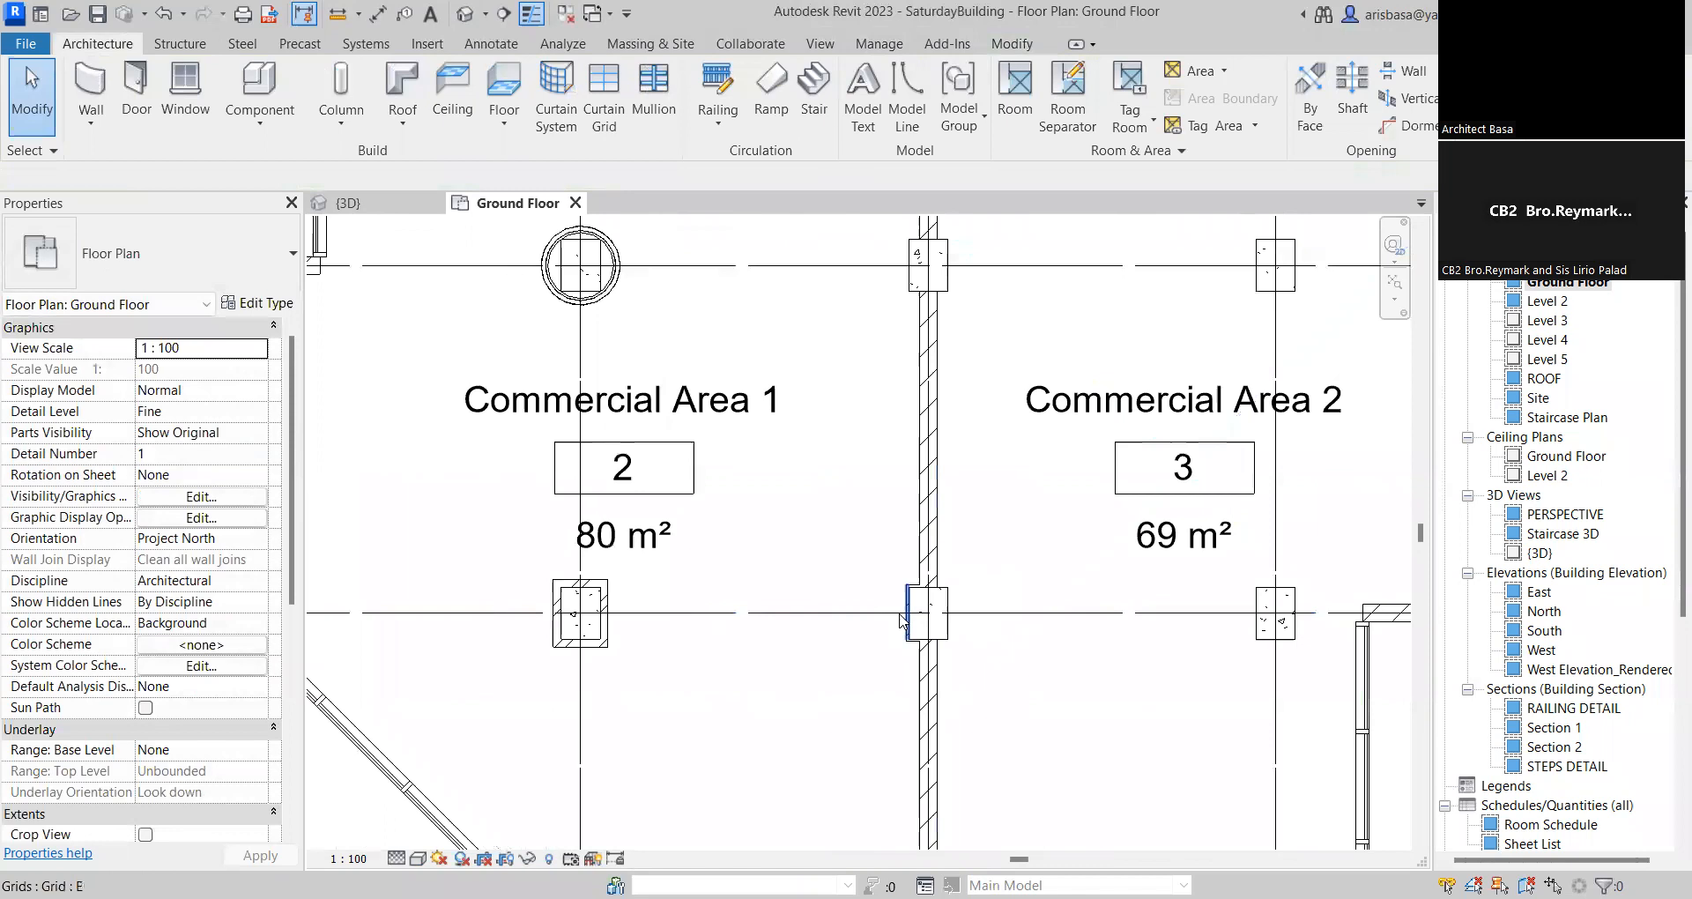
scroll(880, 419, down, 1)
middle_drag(880, 419, 851, 458)
click(860, 323)
key(Escape)
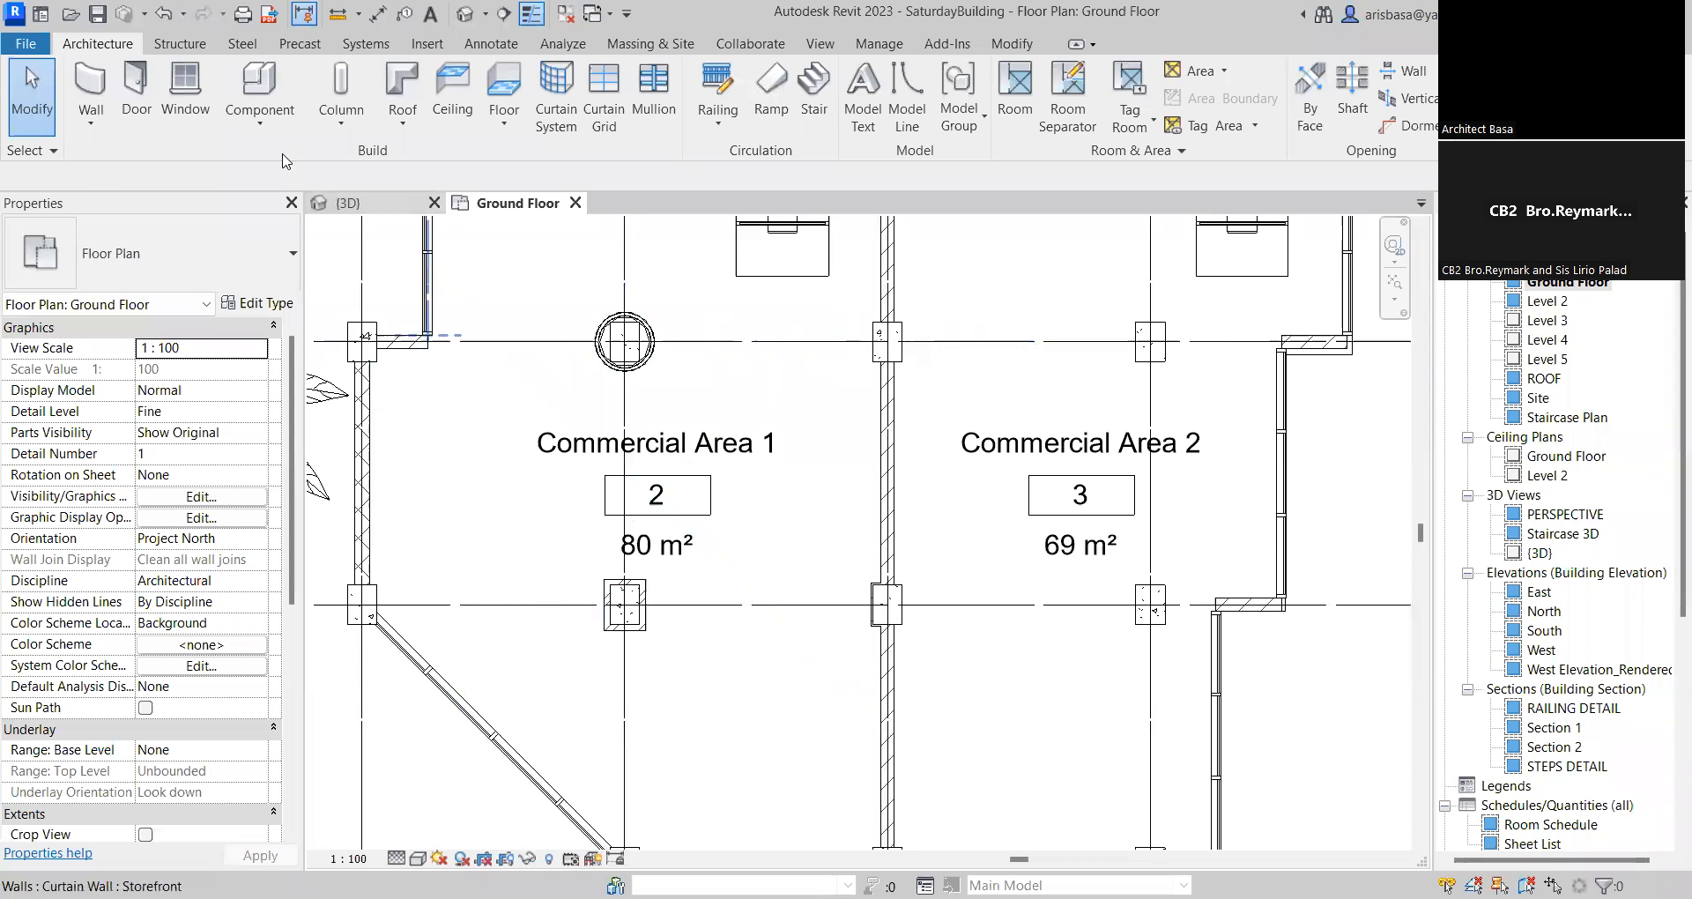
click(503, 13)
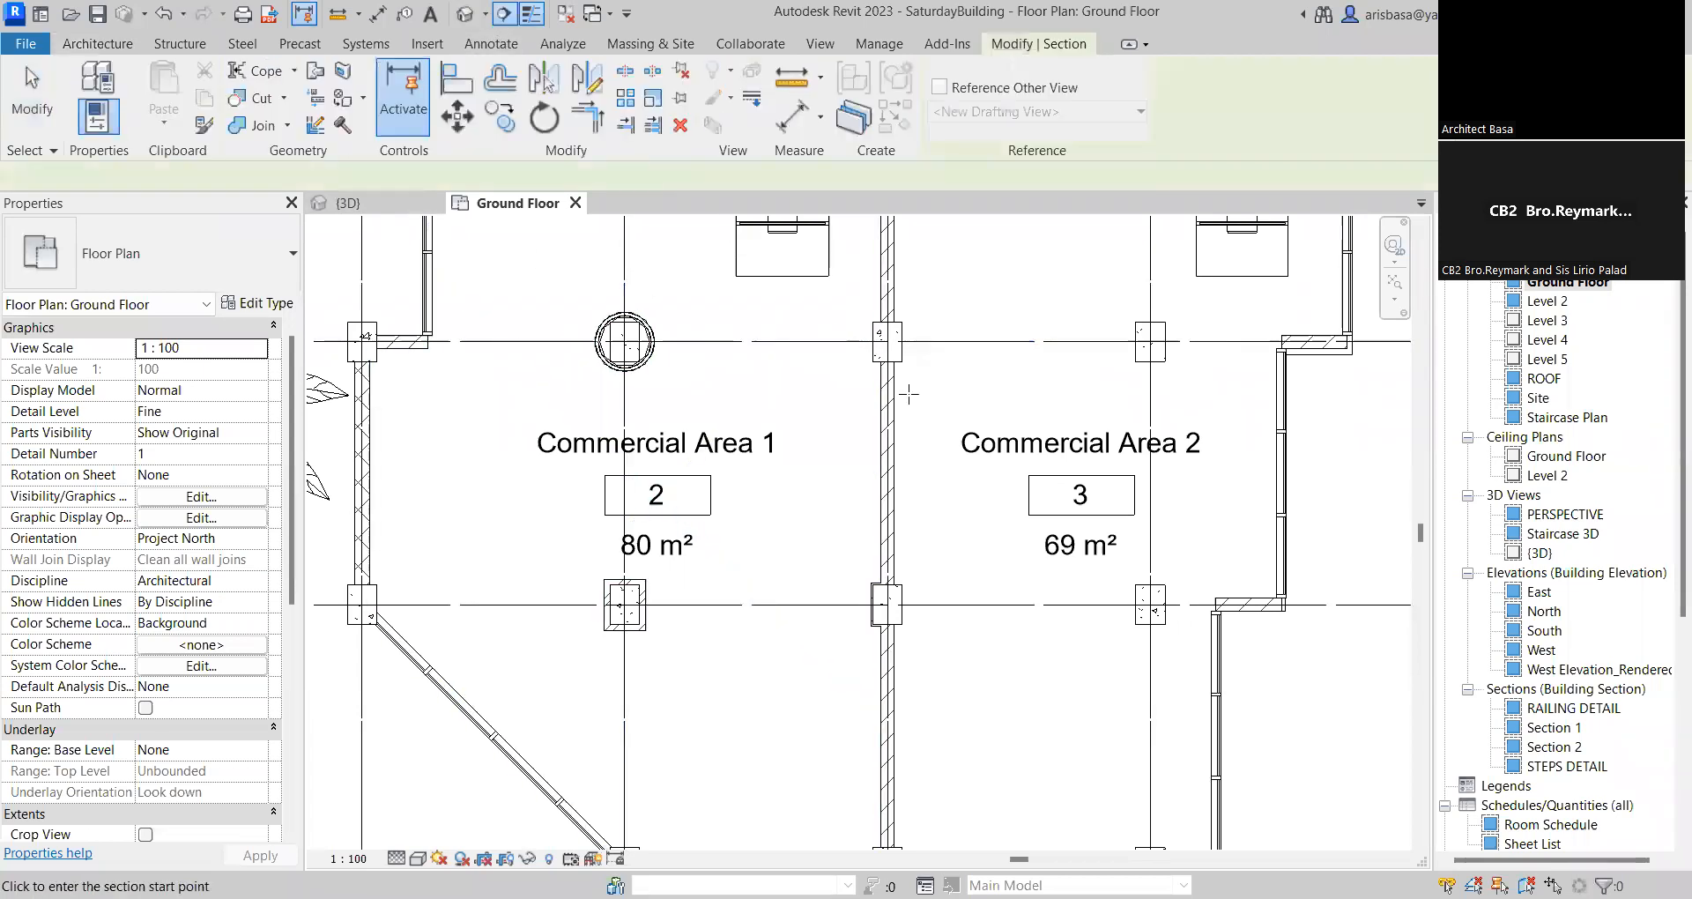
click(837, 313)
click(836, 641)
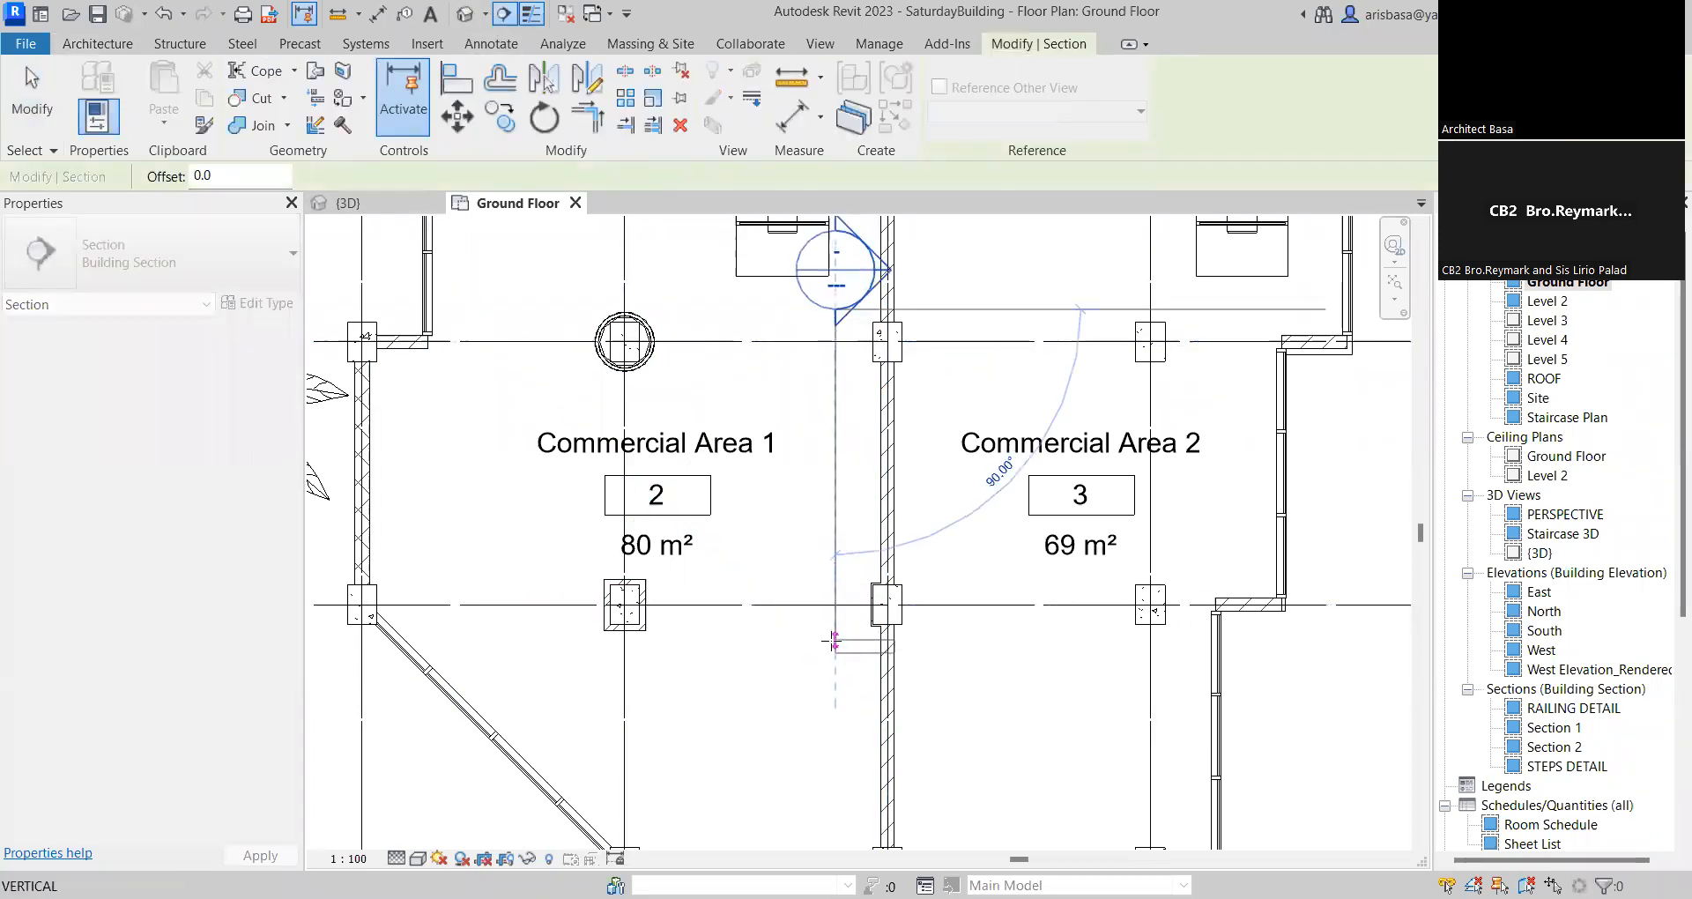
key(Escape)
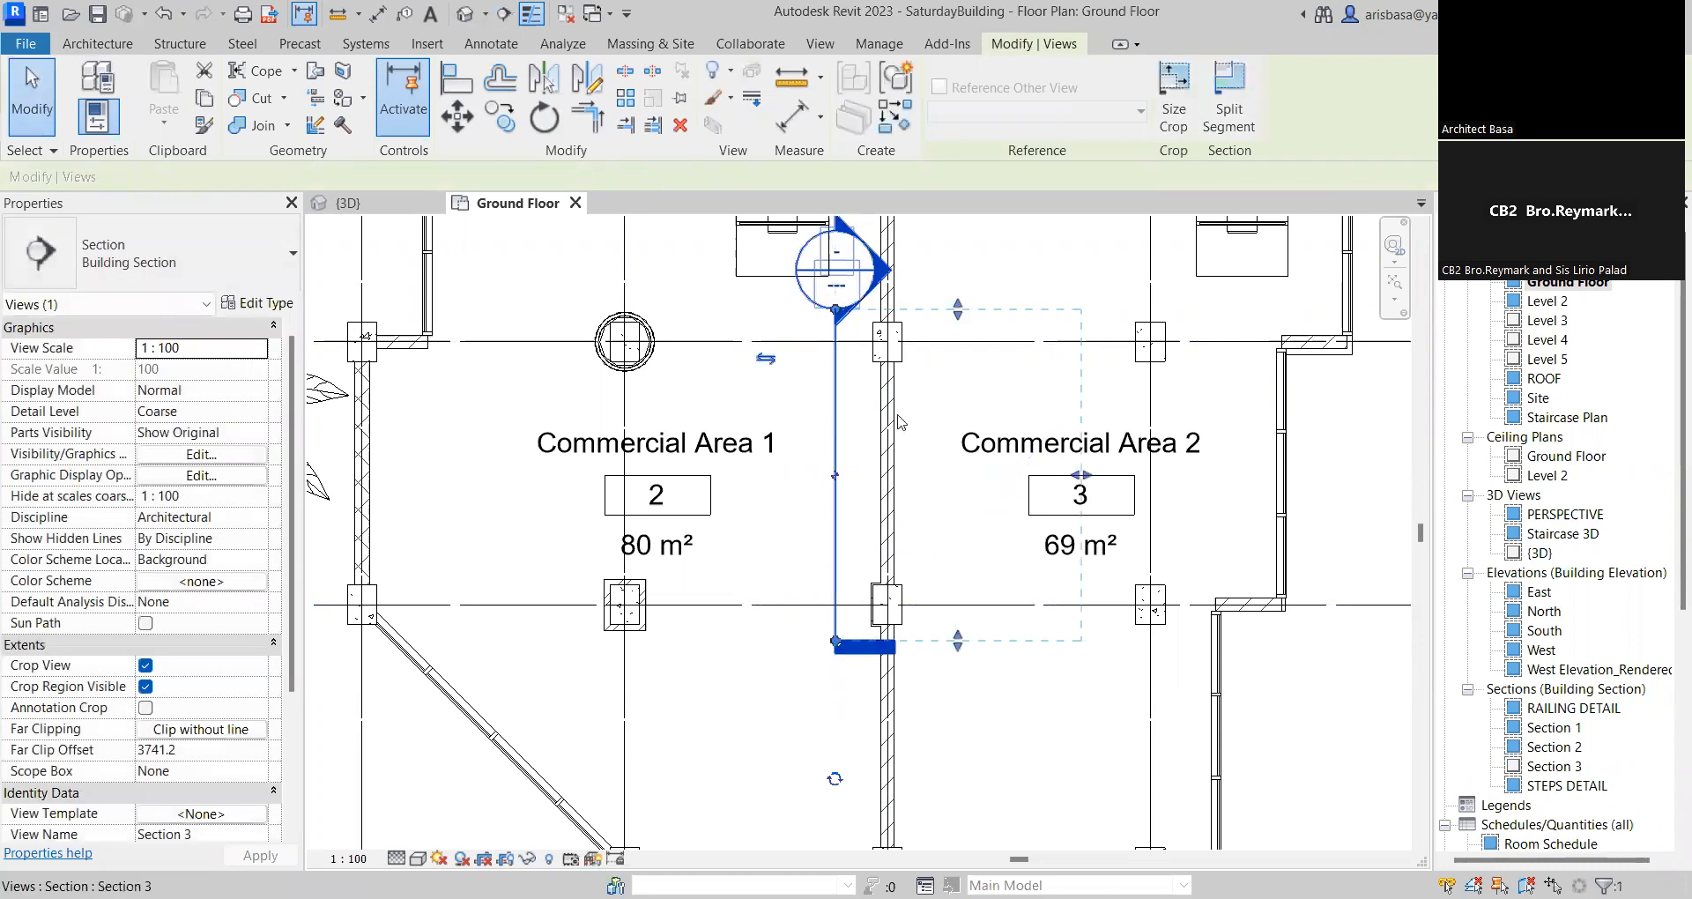
Open the new section's view and inspect the columns between Level 1 and Level 2
right_click(1081, 309)
click(1128, 427)
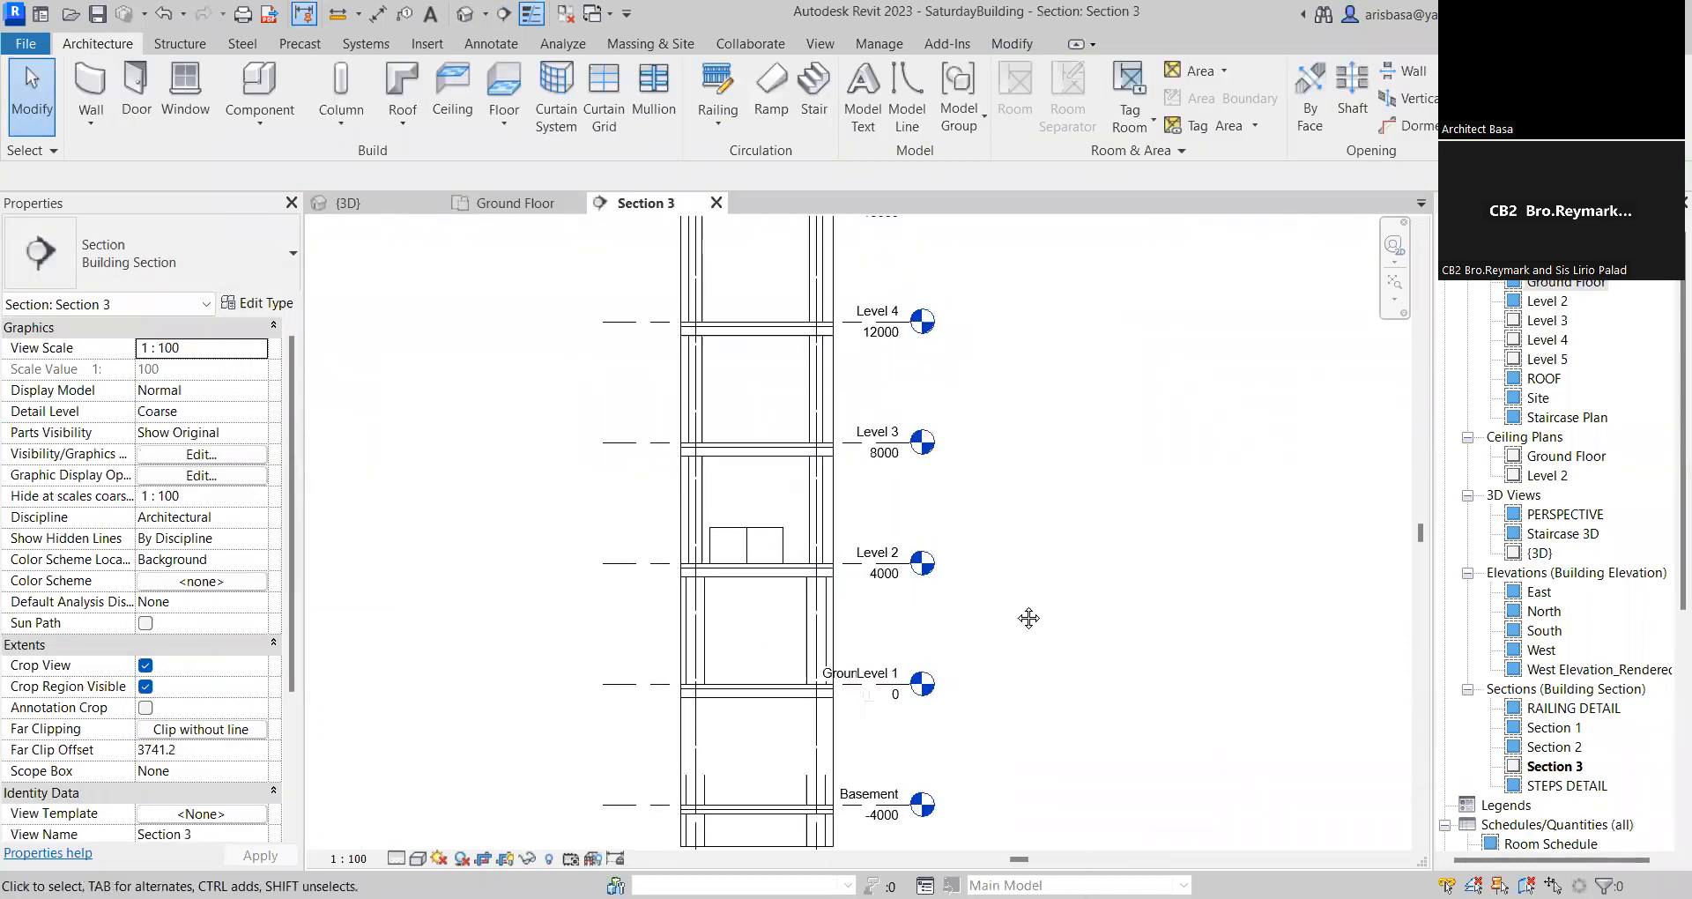
middle_drag(1029, 618, 1020, 435)
scroll(817, 564, up, 4)
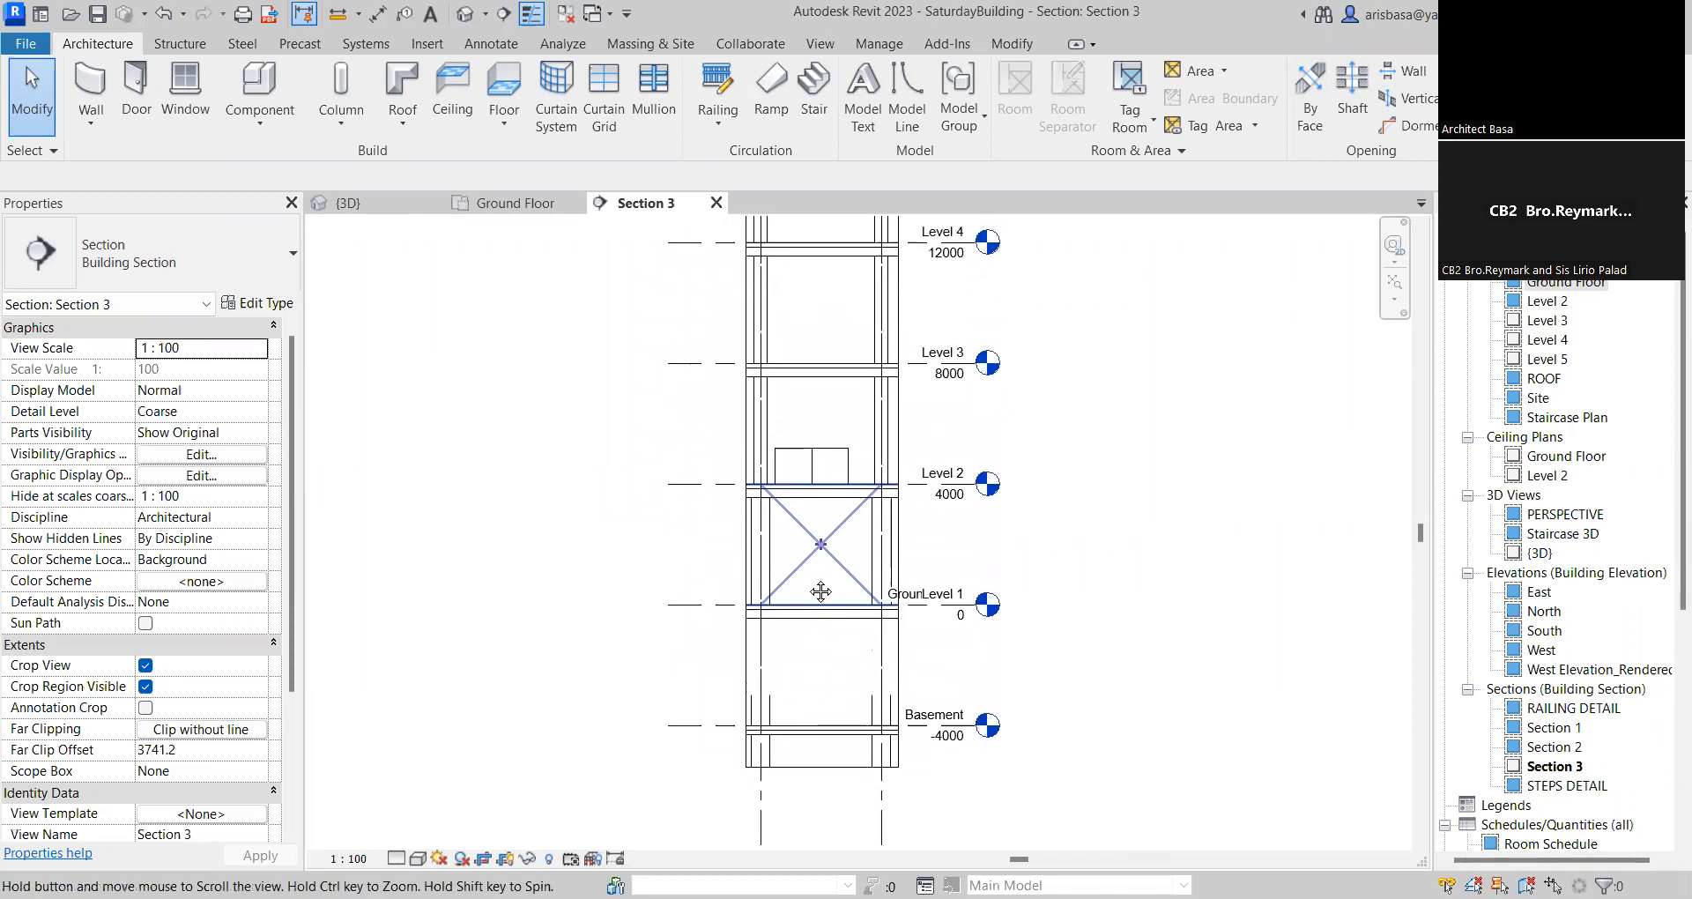
scroll(796, 562, up, 2)
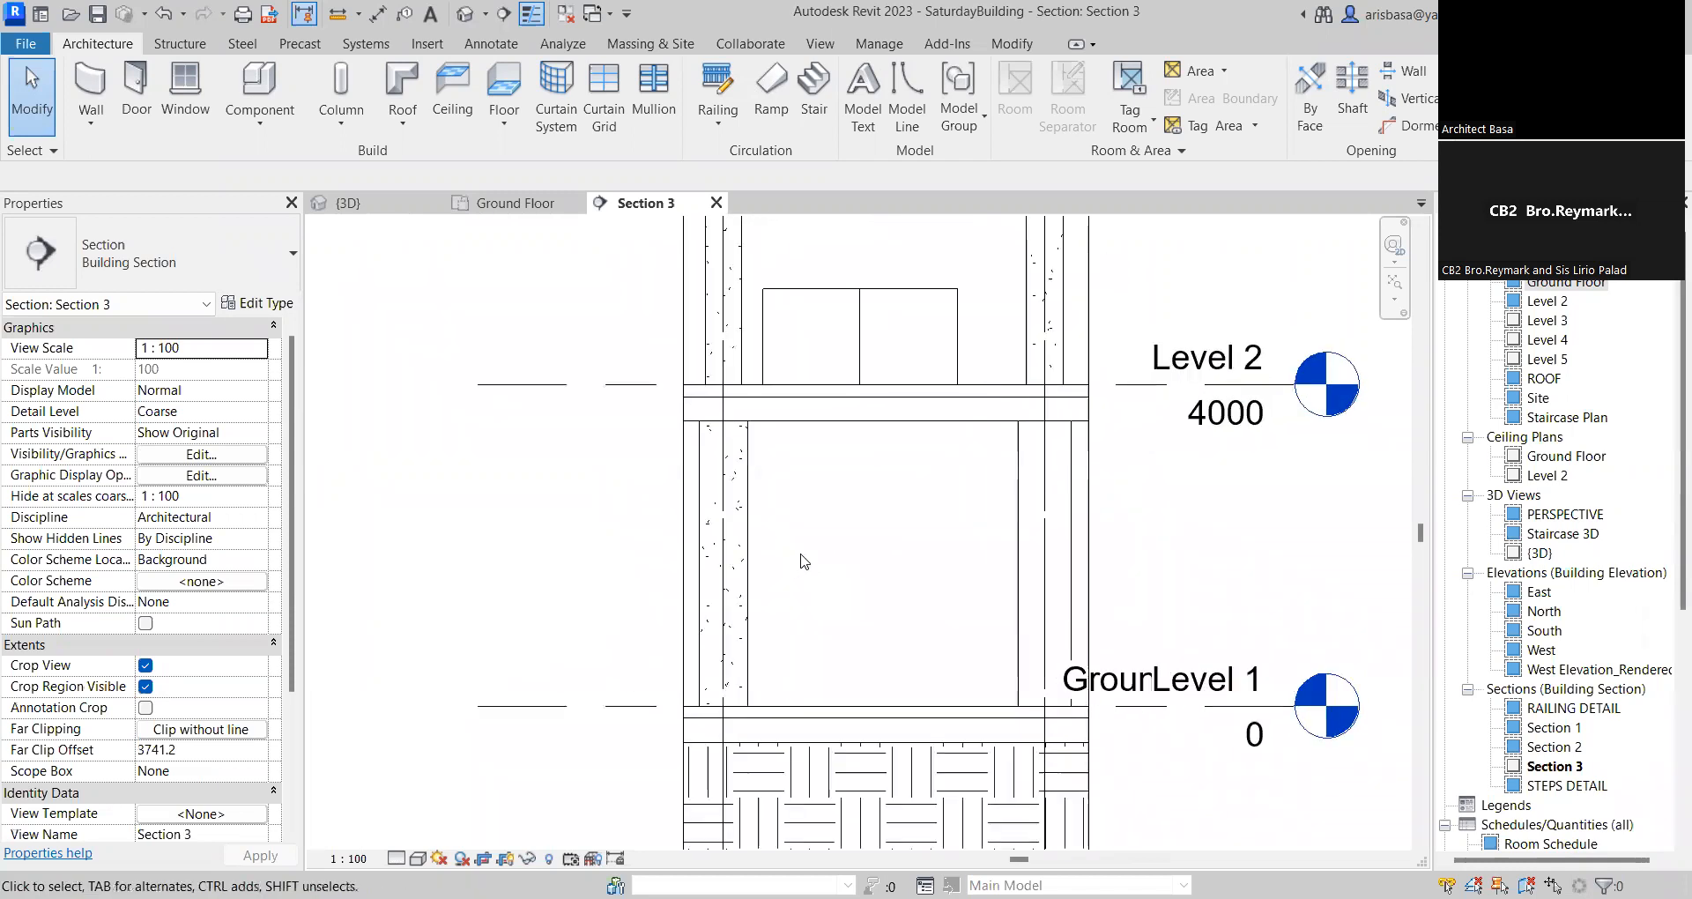
Set the section view's detail level to Fine and inspect the columns and plaster walls between Level 1 and Level 2
scroll(804, 562, up, 3)
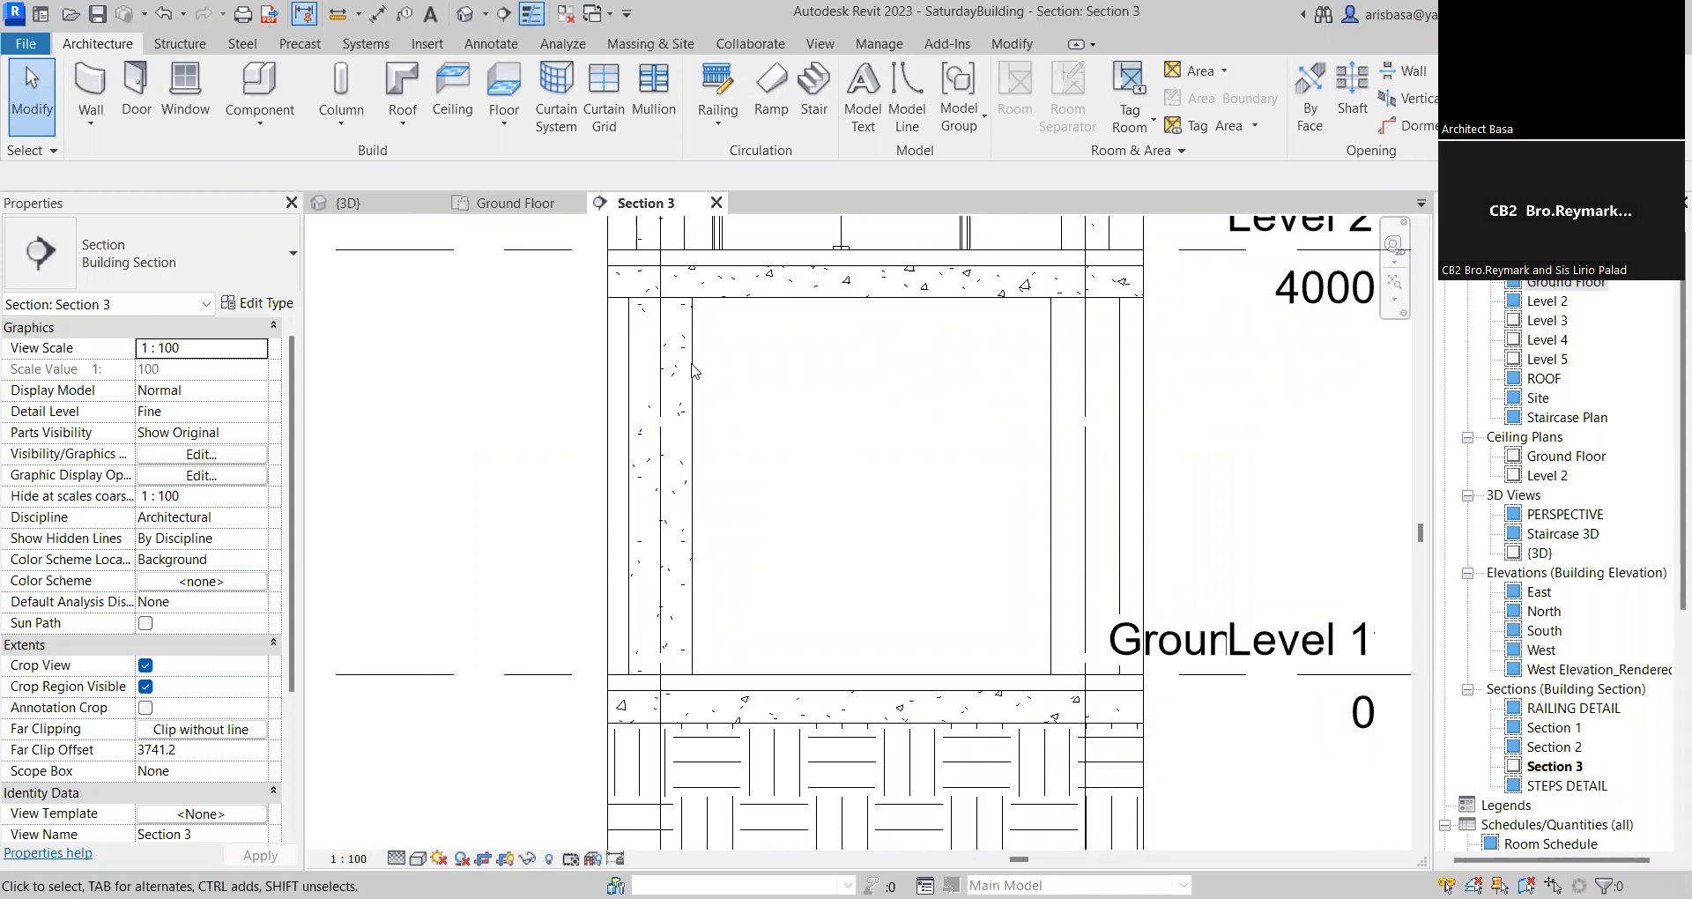
scroll(679, 336, up, 2)
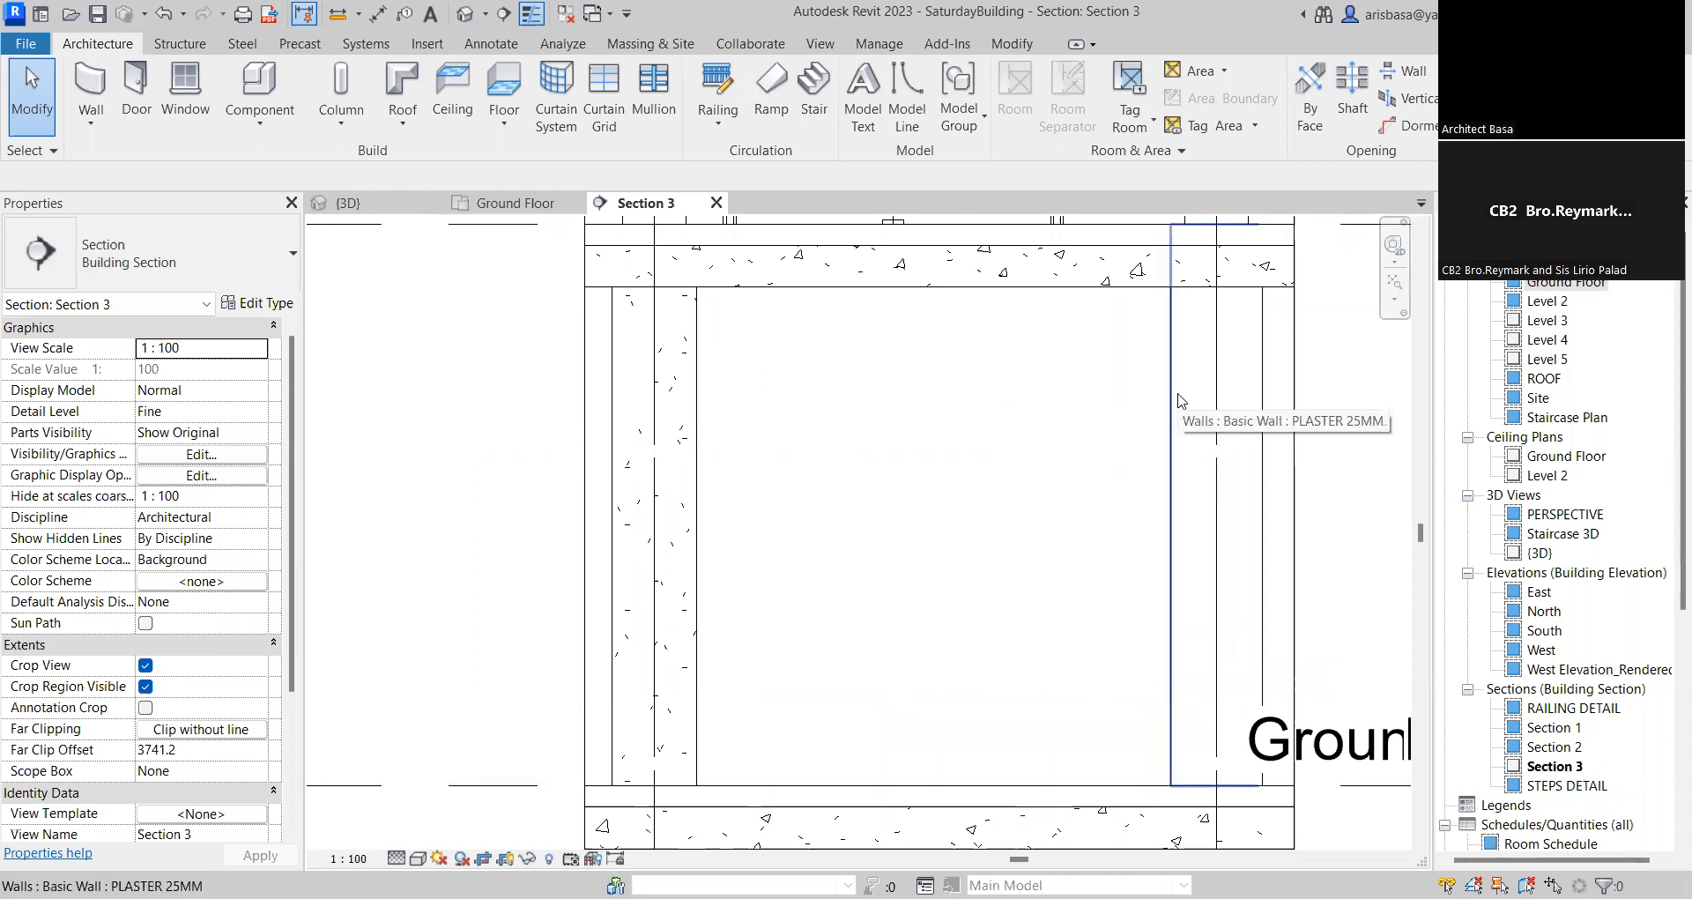
scroll(1119, 447, down, 5)
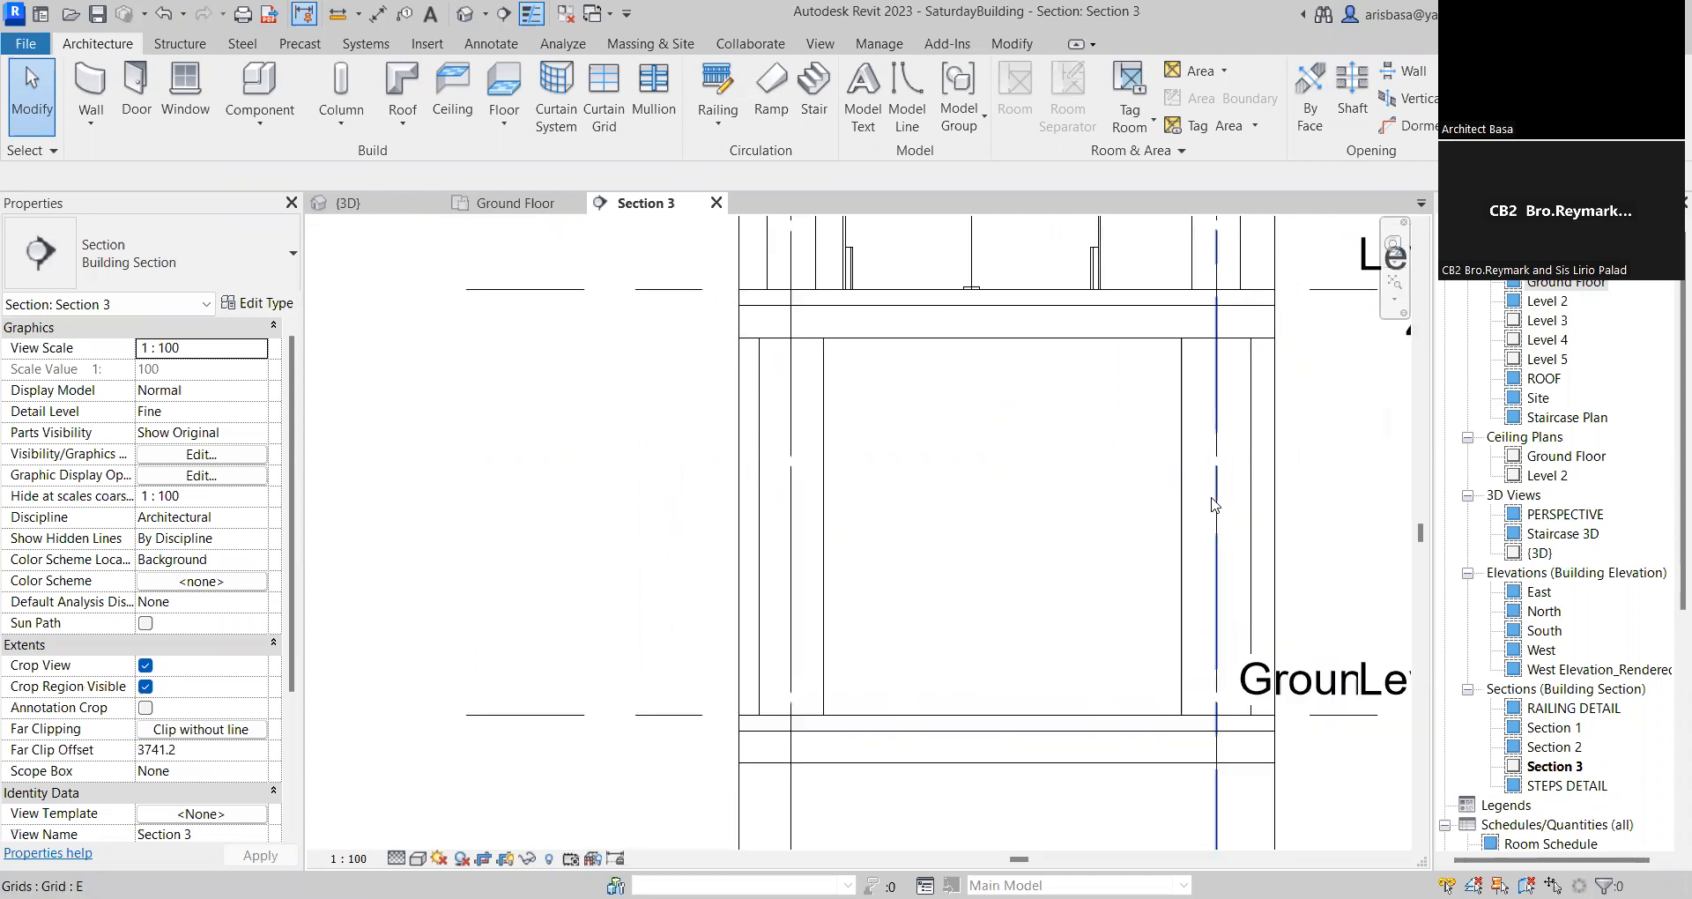
mouse_move(1120, 447)
middle_down()
mouse_move(1001, 585)
mouse_move(897, 529)
middle_up()
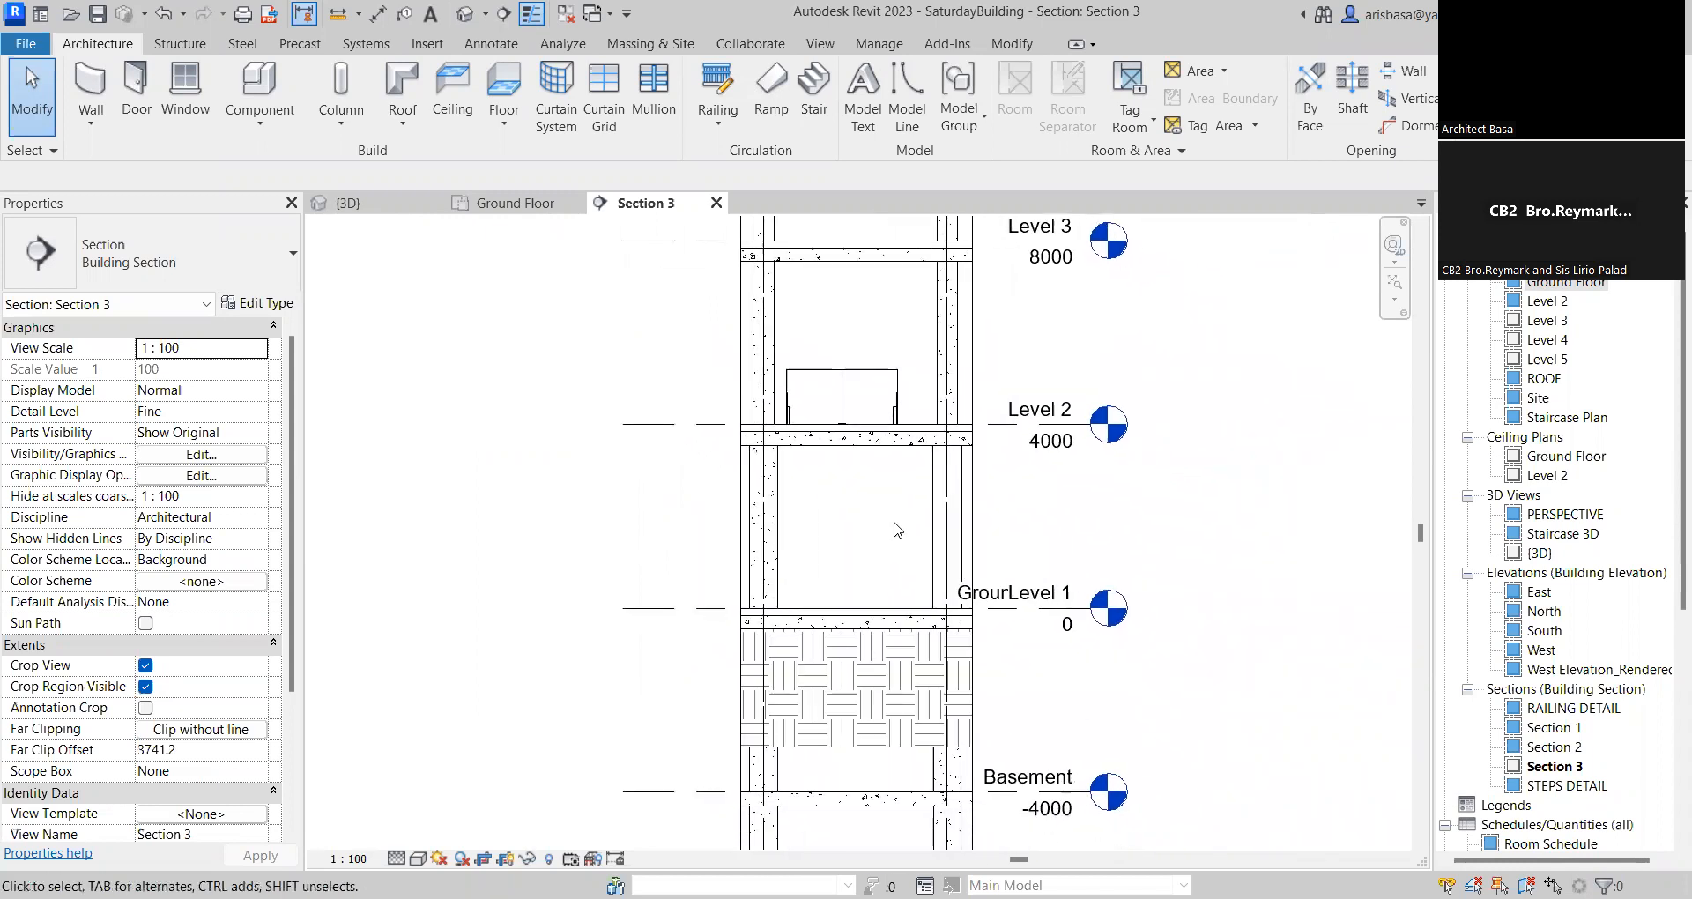
In the Ground Floor plan, duplicate the type of the partition wall between the two commercial areas as 150MM BLOCK WITH PLASTER
click(530, 210)
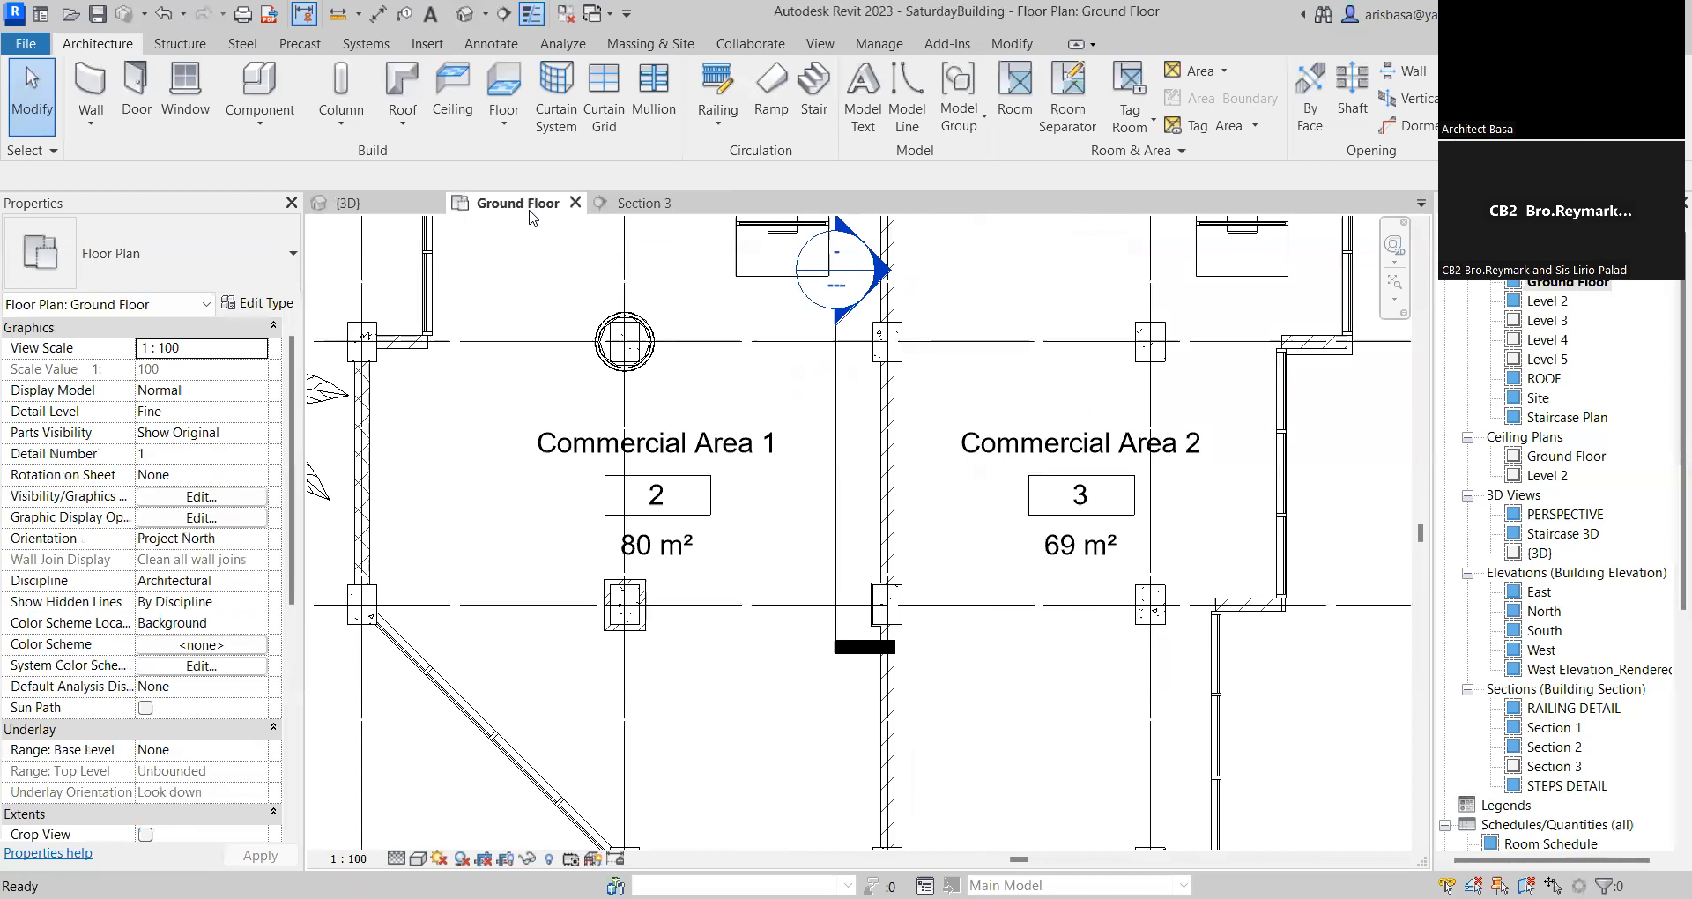
scroll(869, 564, up, 4)
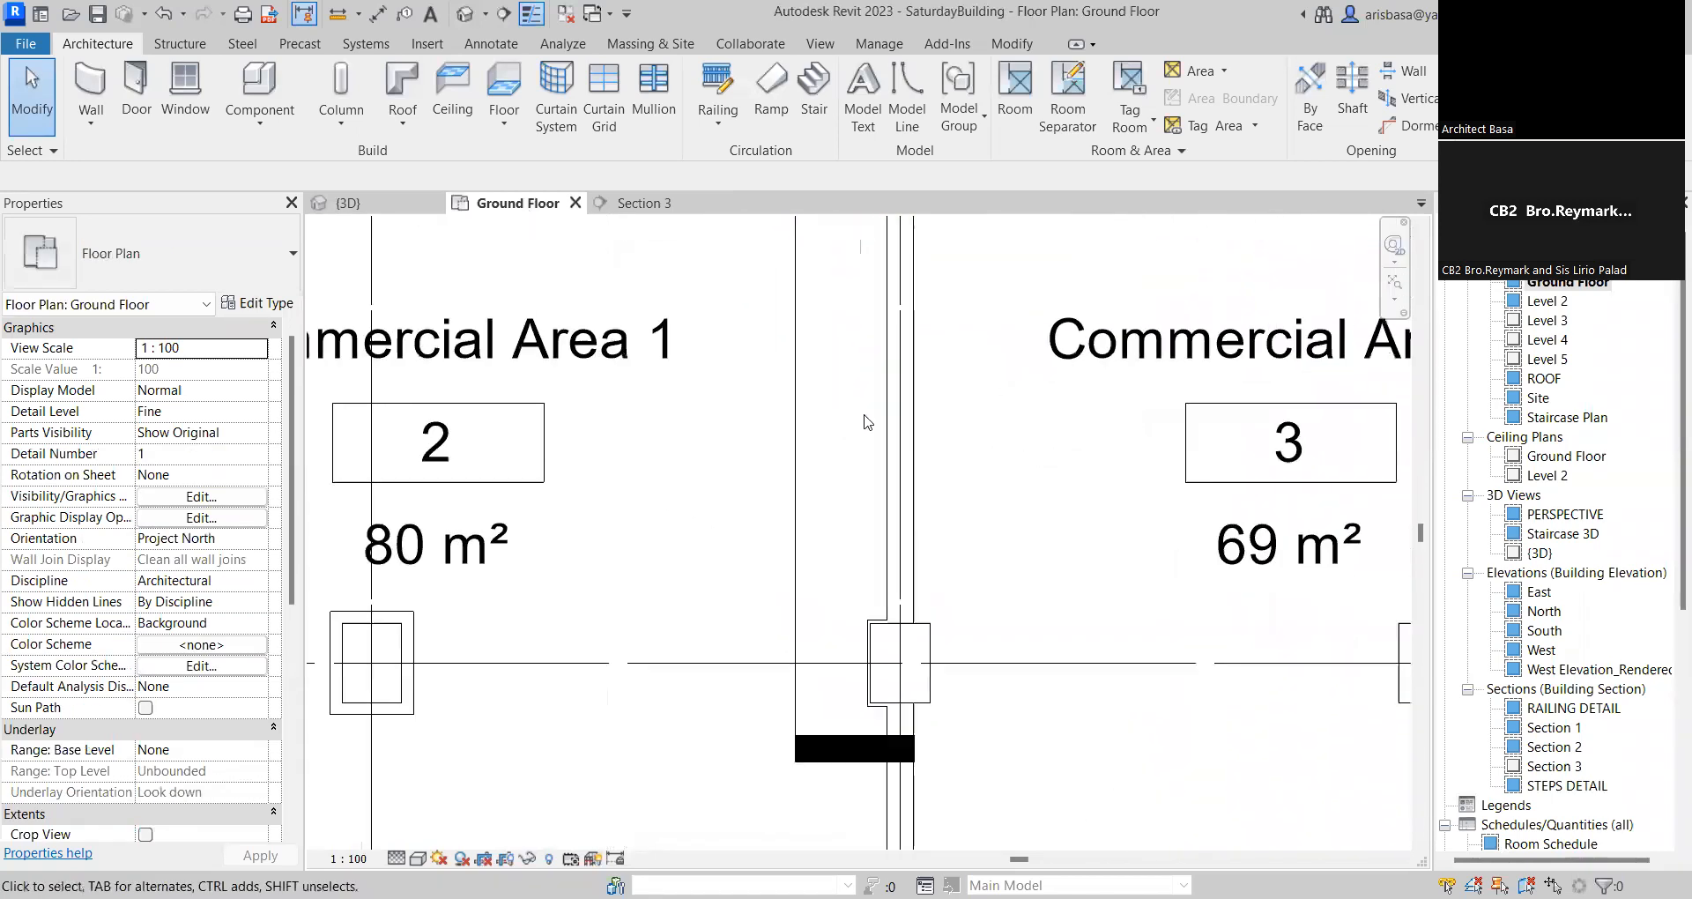
click(900, 414)
middle_drag(1023, 586, 1031, 476)
scroll(1005, 426, up, 3)
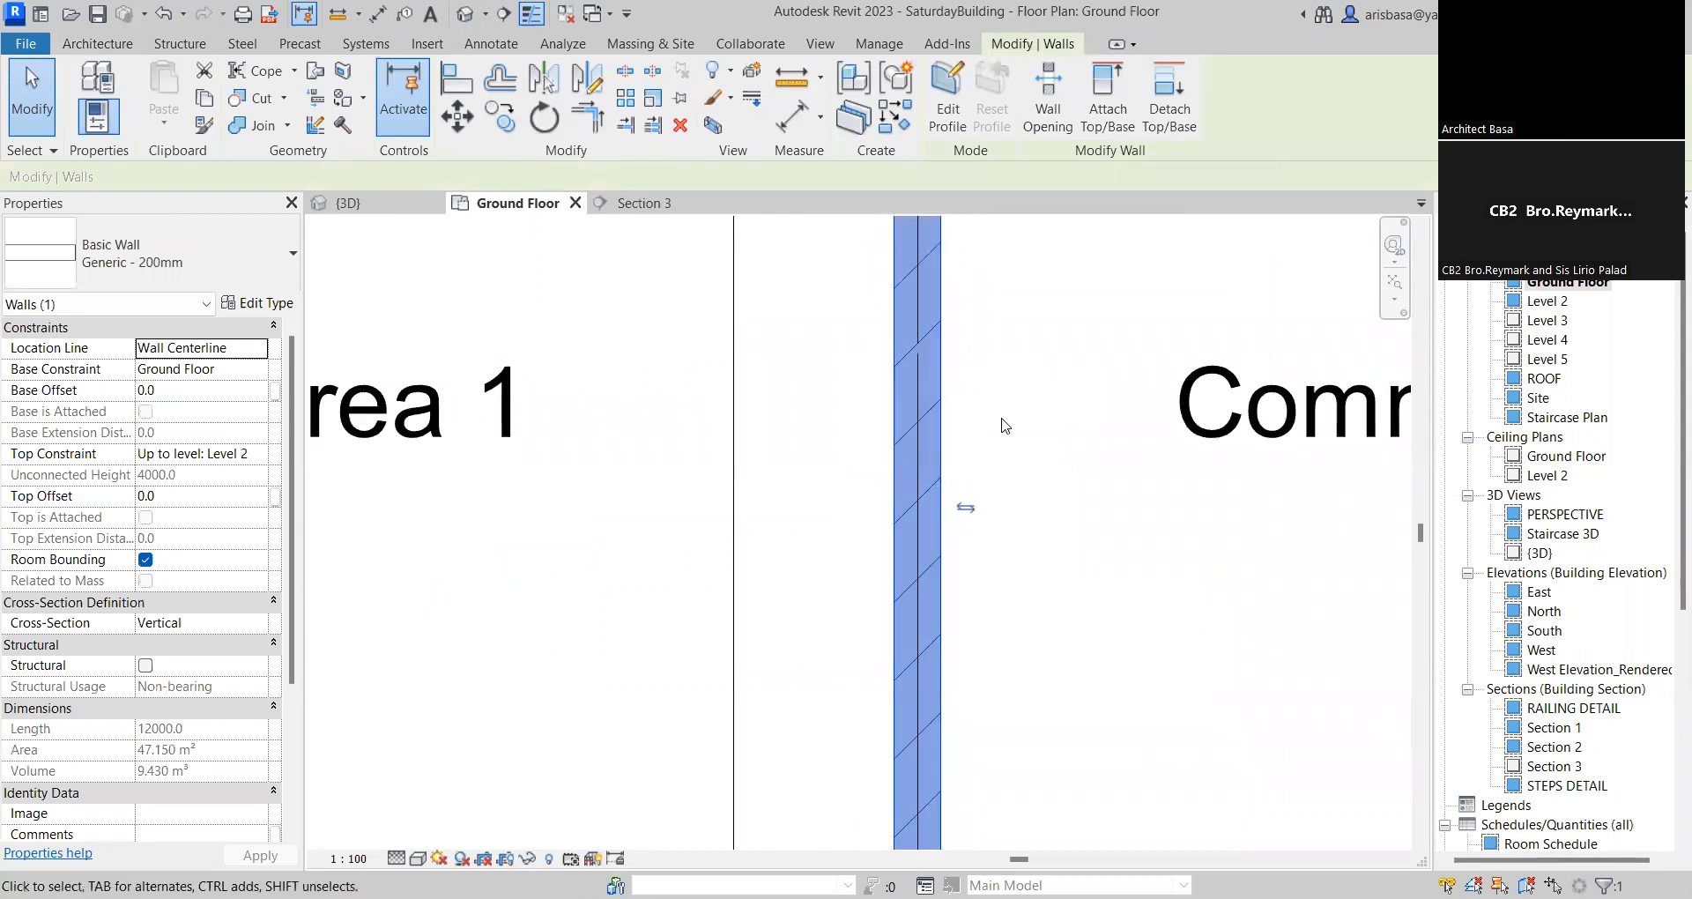
scroll(1046, 450, down, 2)
middle_drag(1036, 455, 1031, 552)
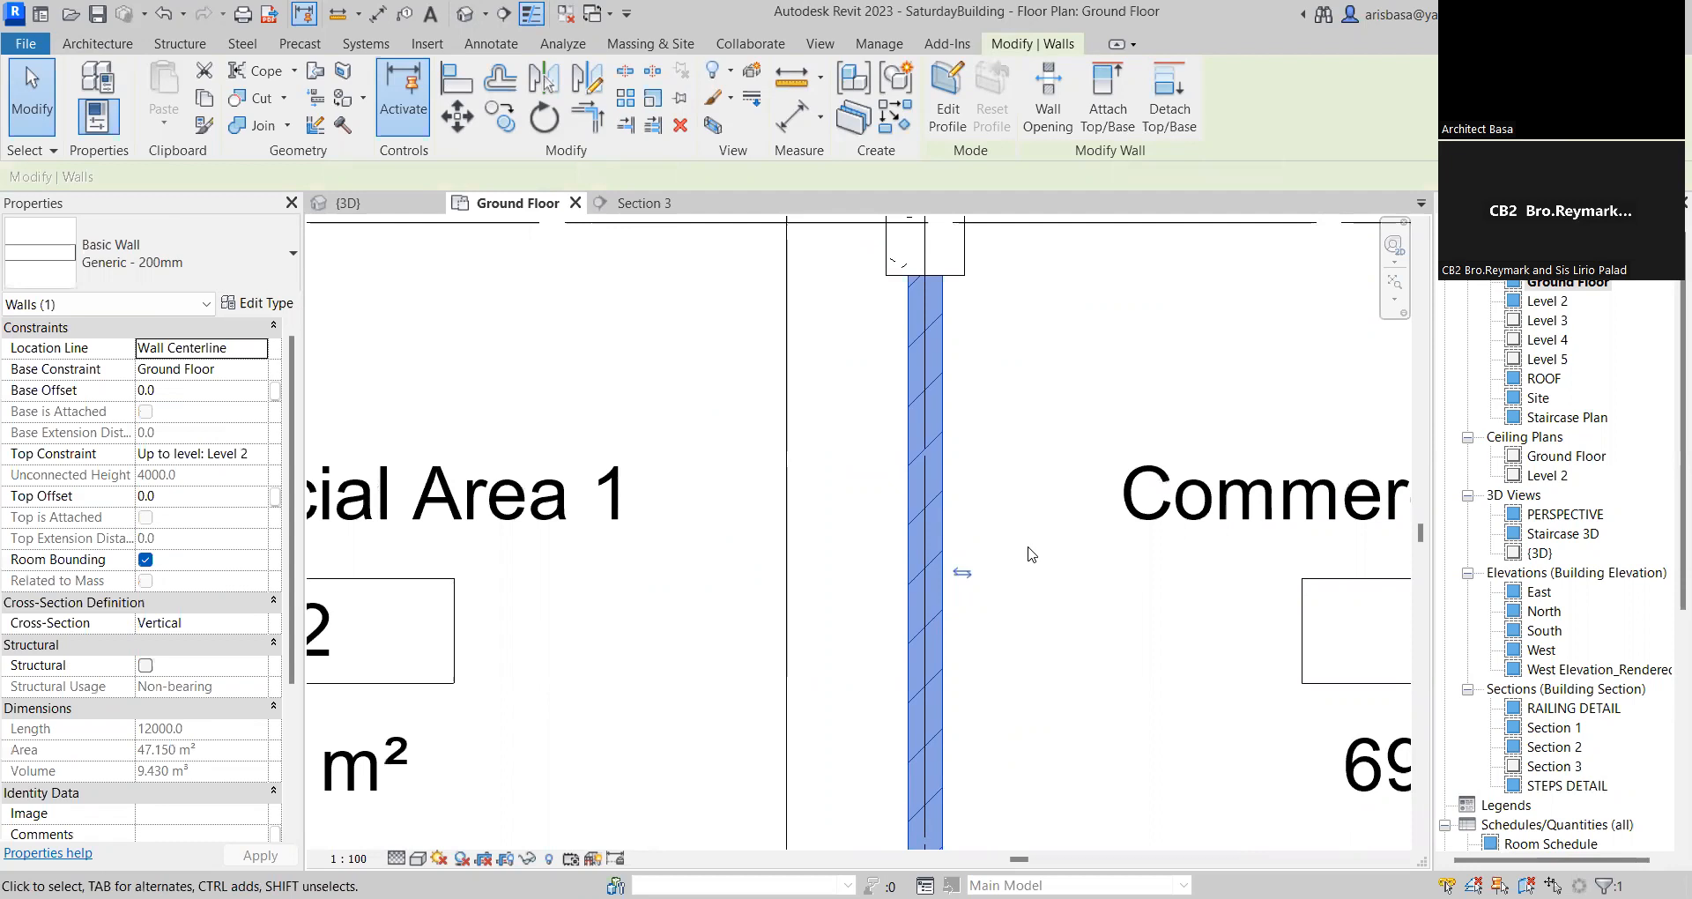
scroll(970, 353, up, 3)
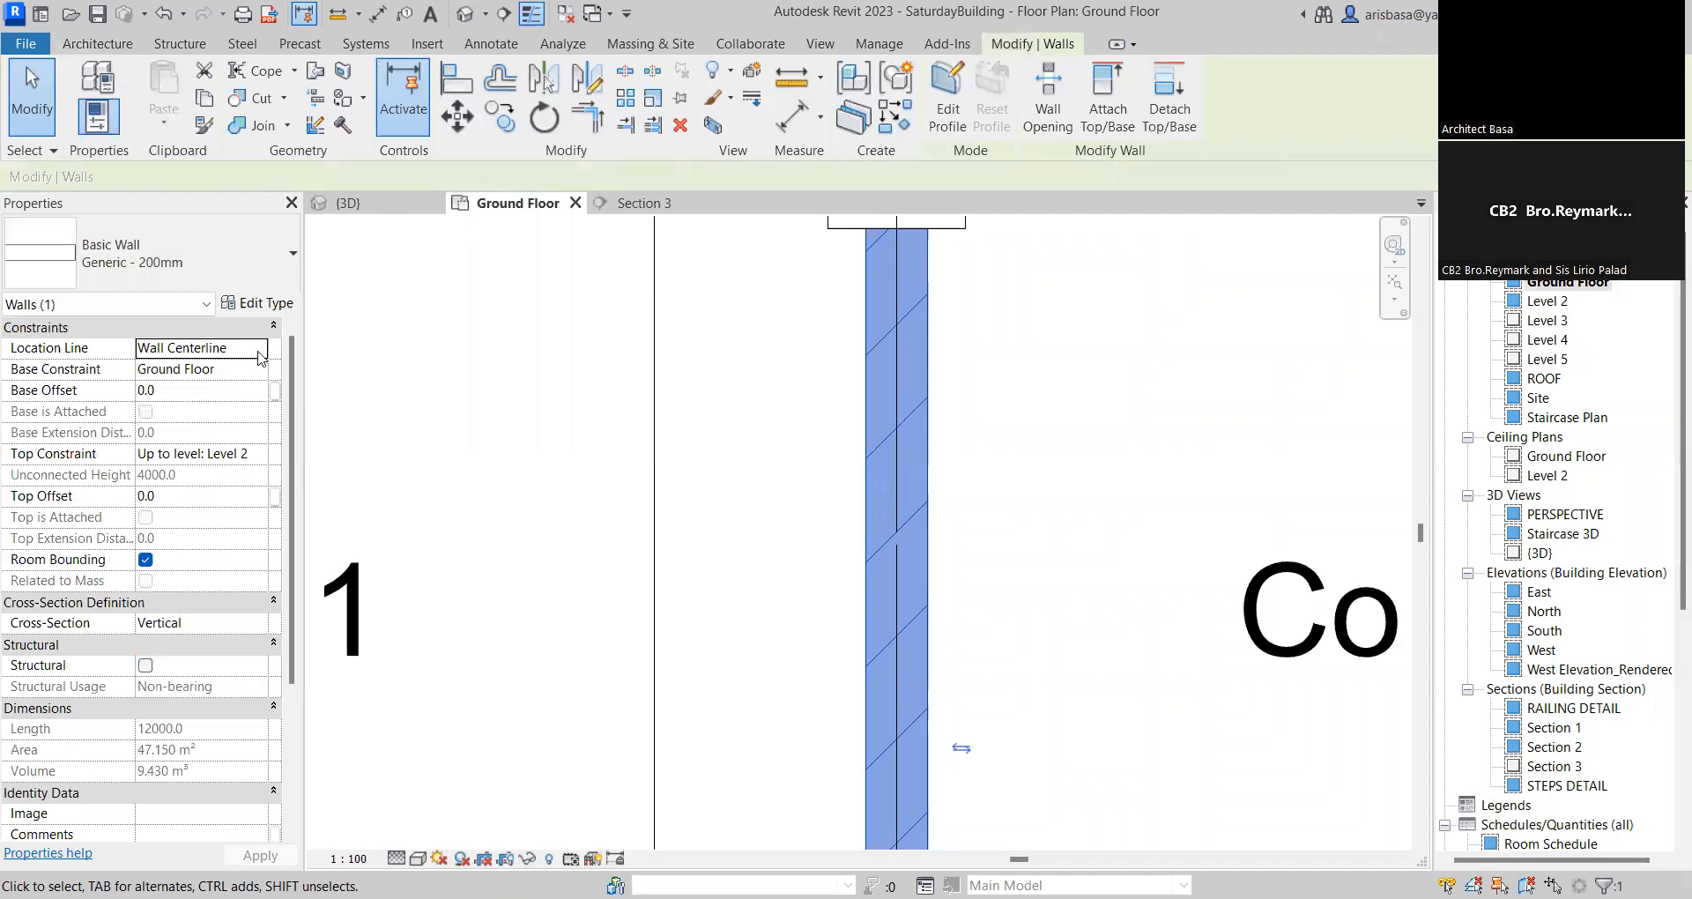
click(257, 304)
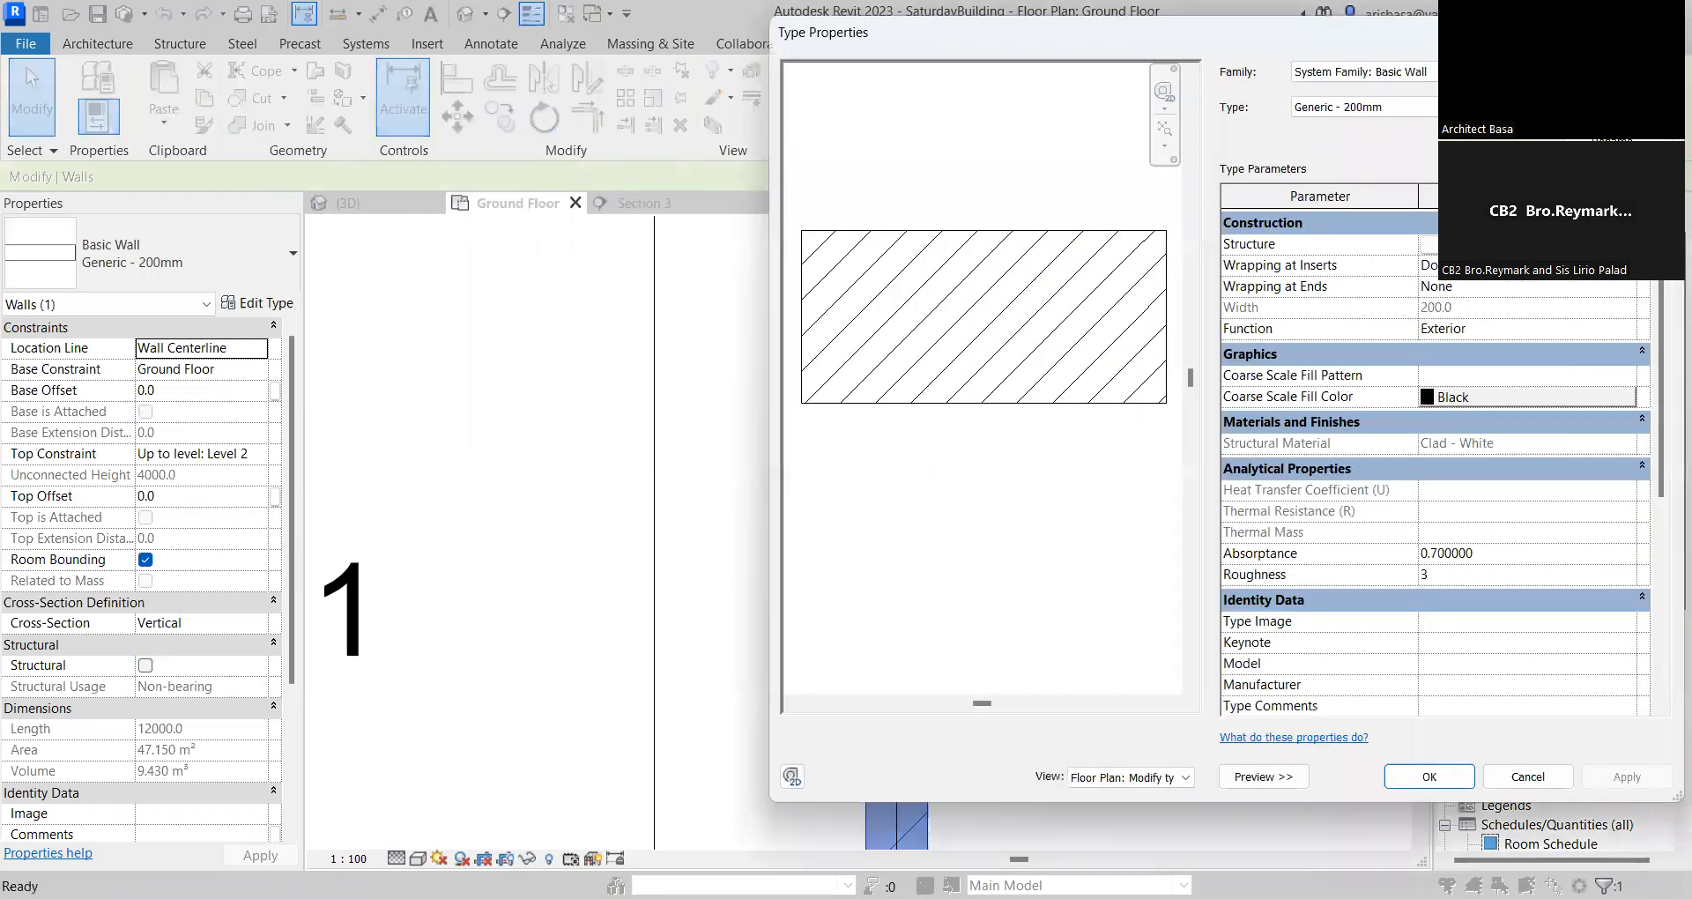
click(1627, 107)
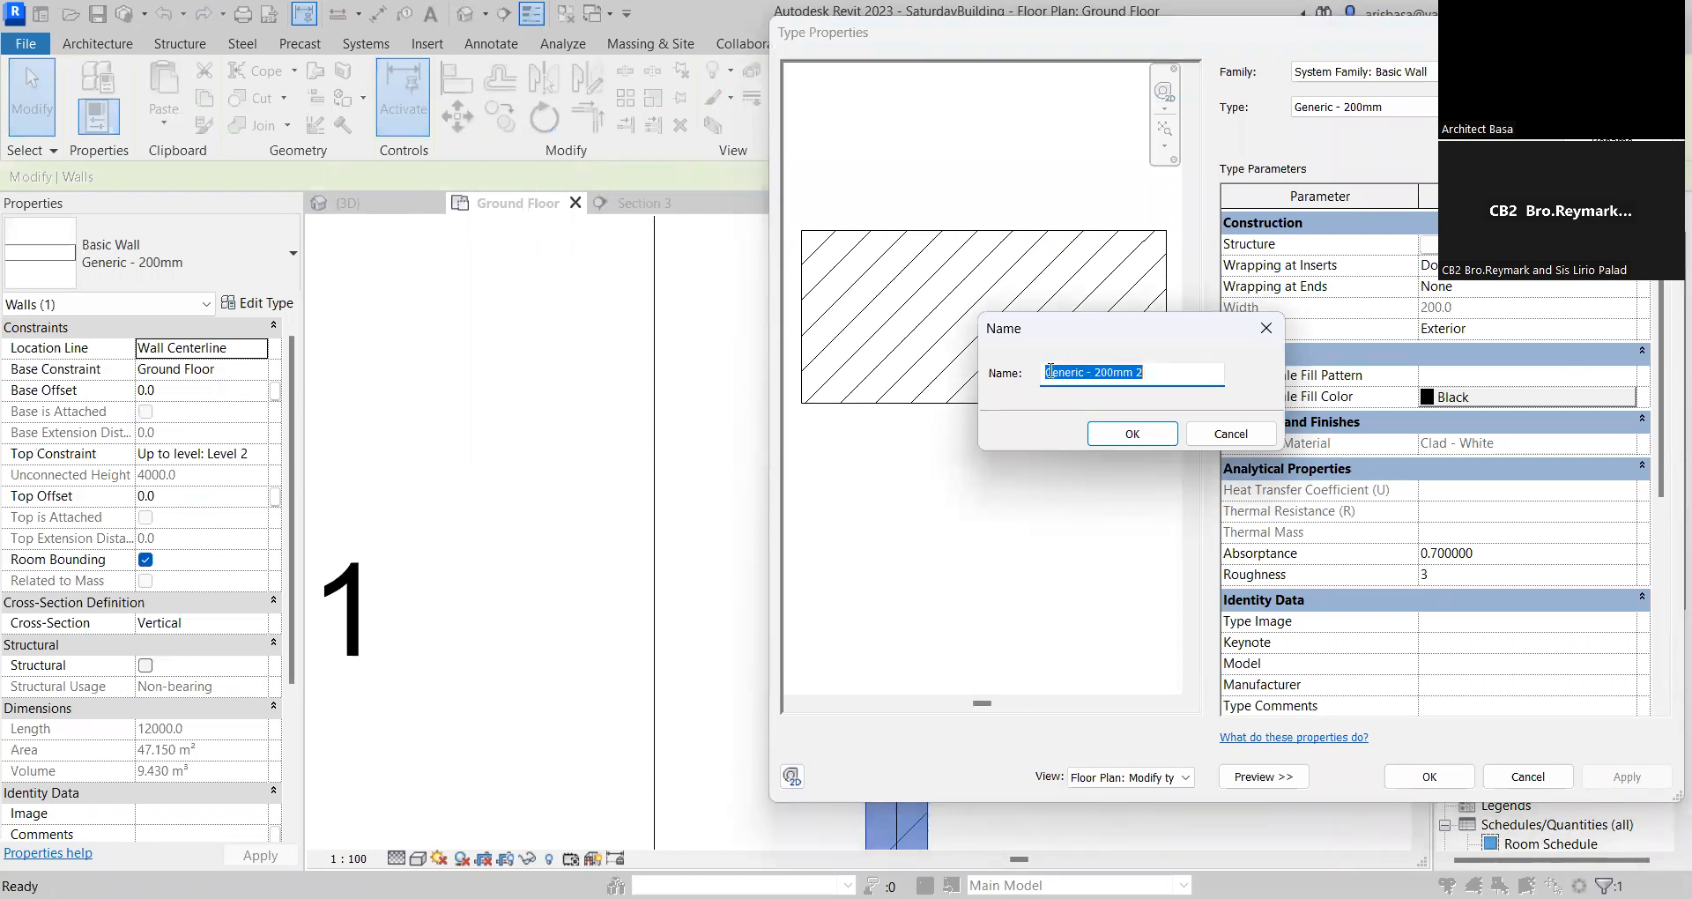
text(1)
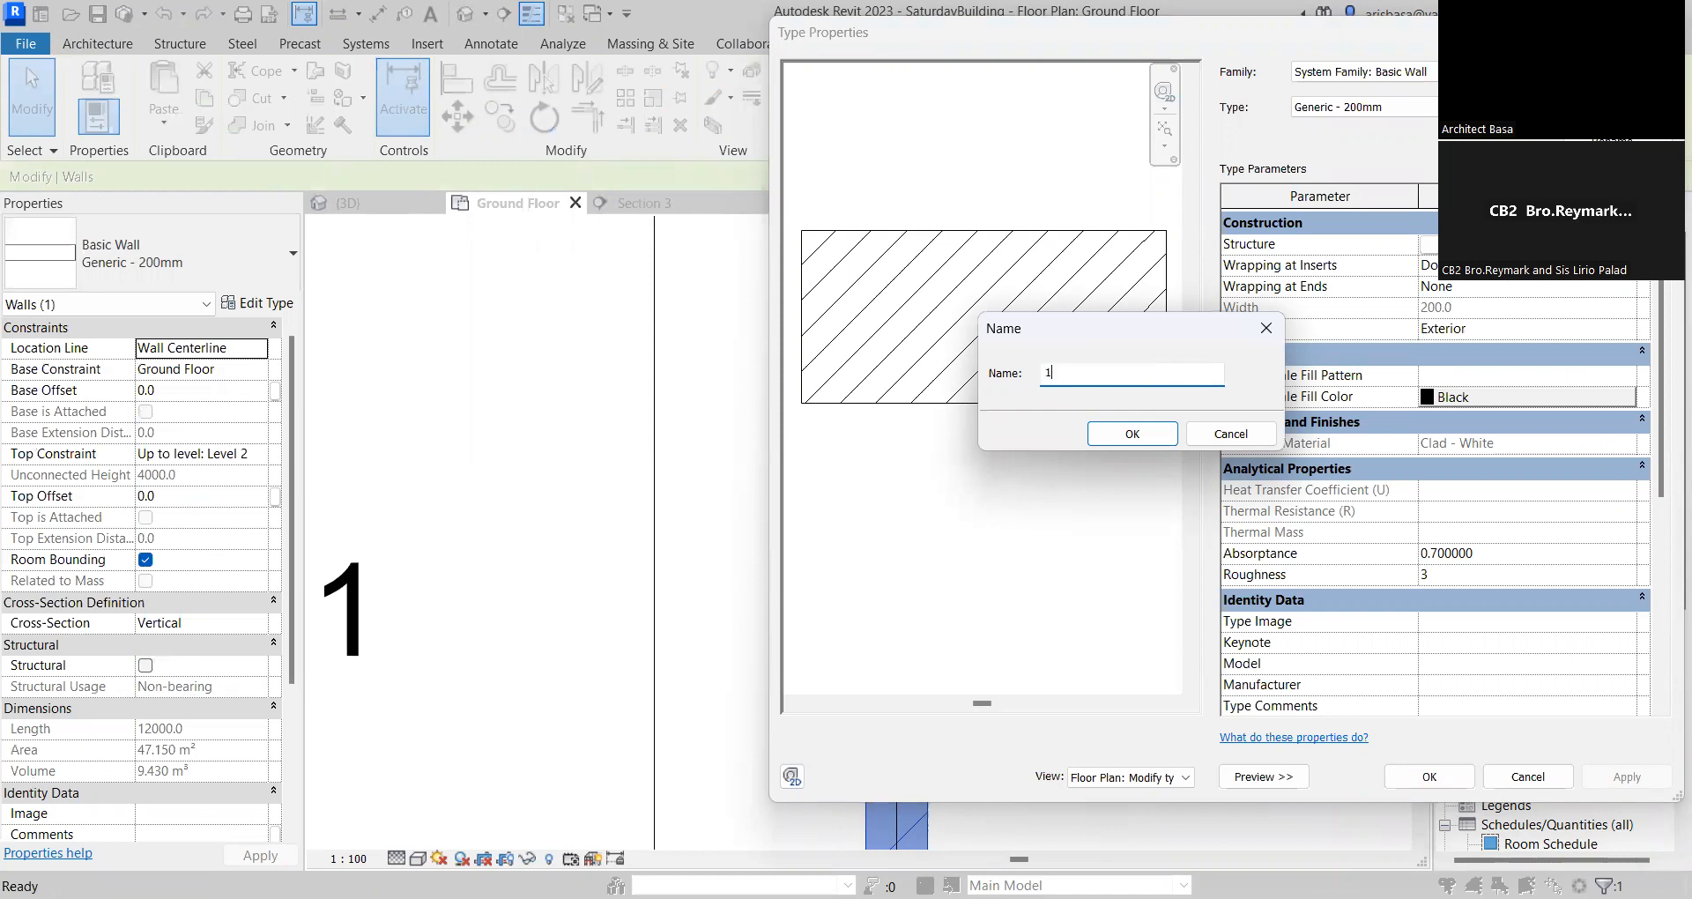
text(50MM BLOCK WITH PLASTER)
click(1133, 434)
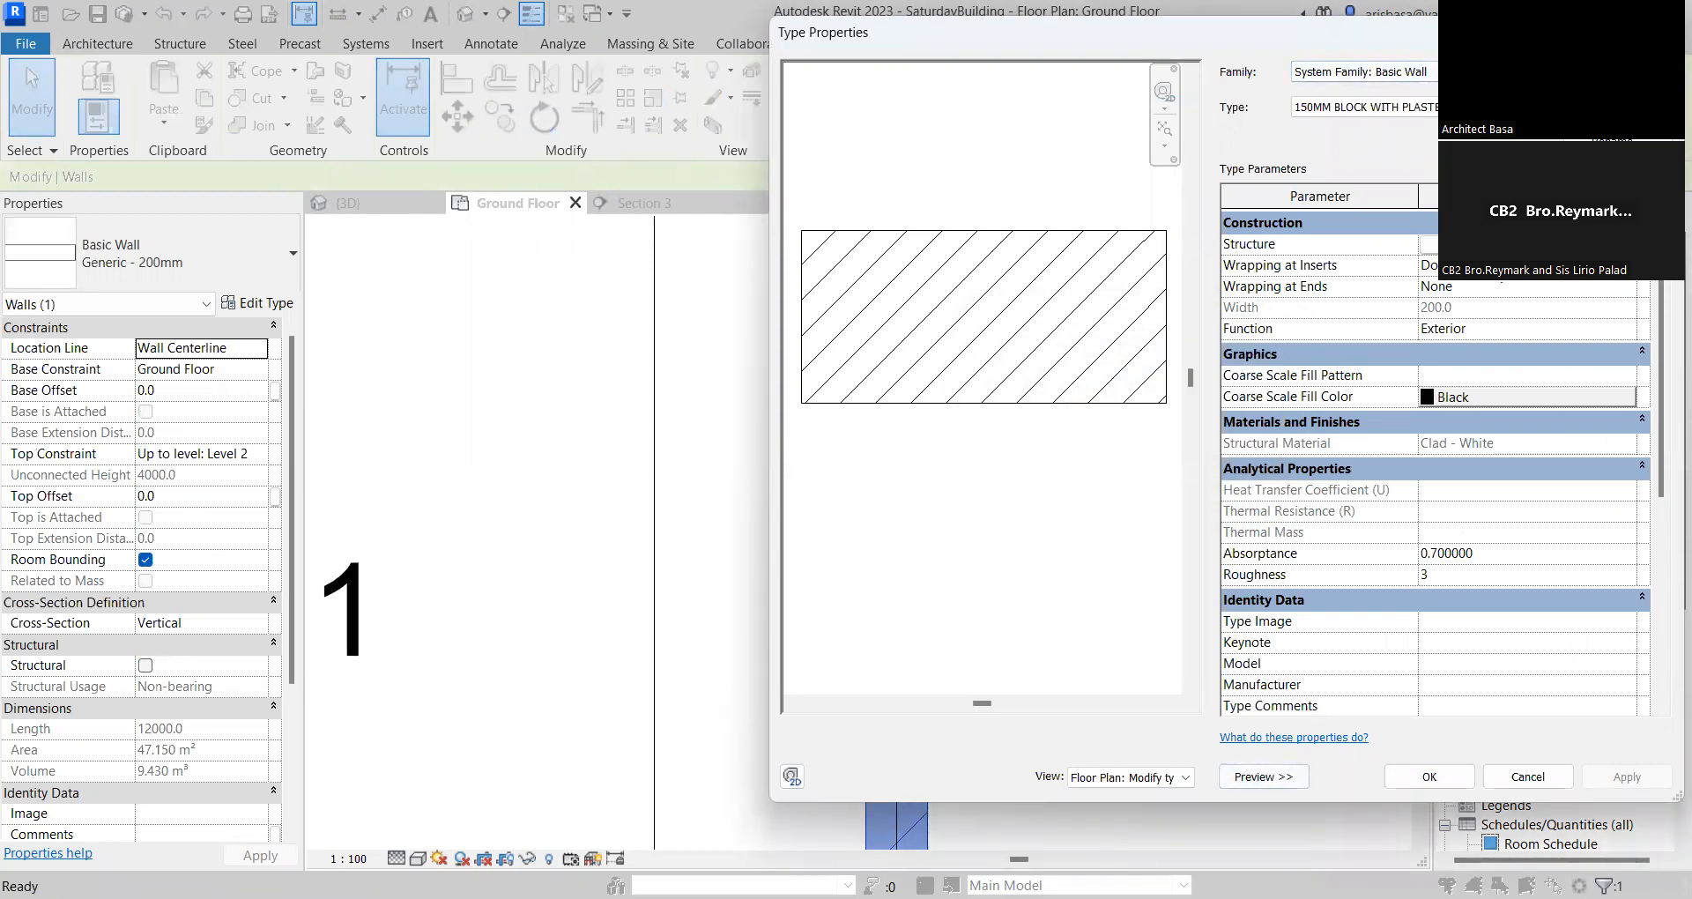
Open the new wall type's structure and insert a layer on the exterior side of the Clad - White layer
click(1622, 243)
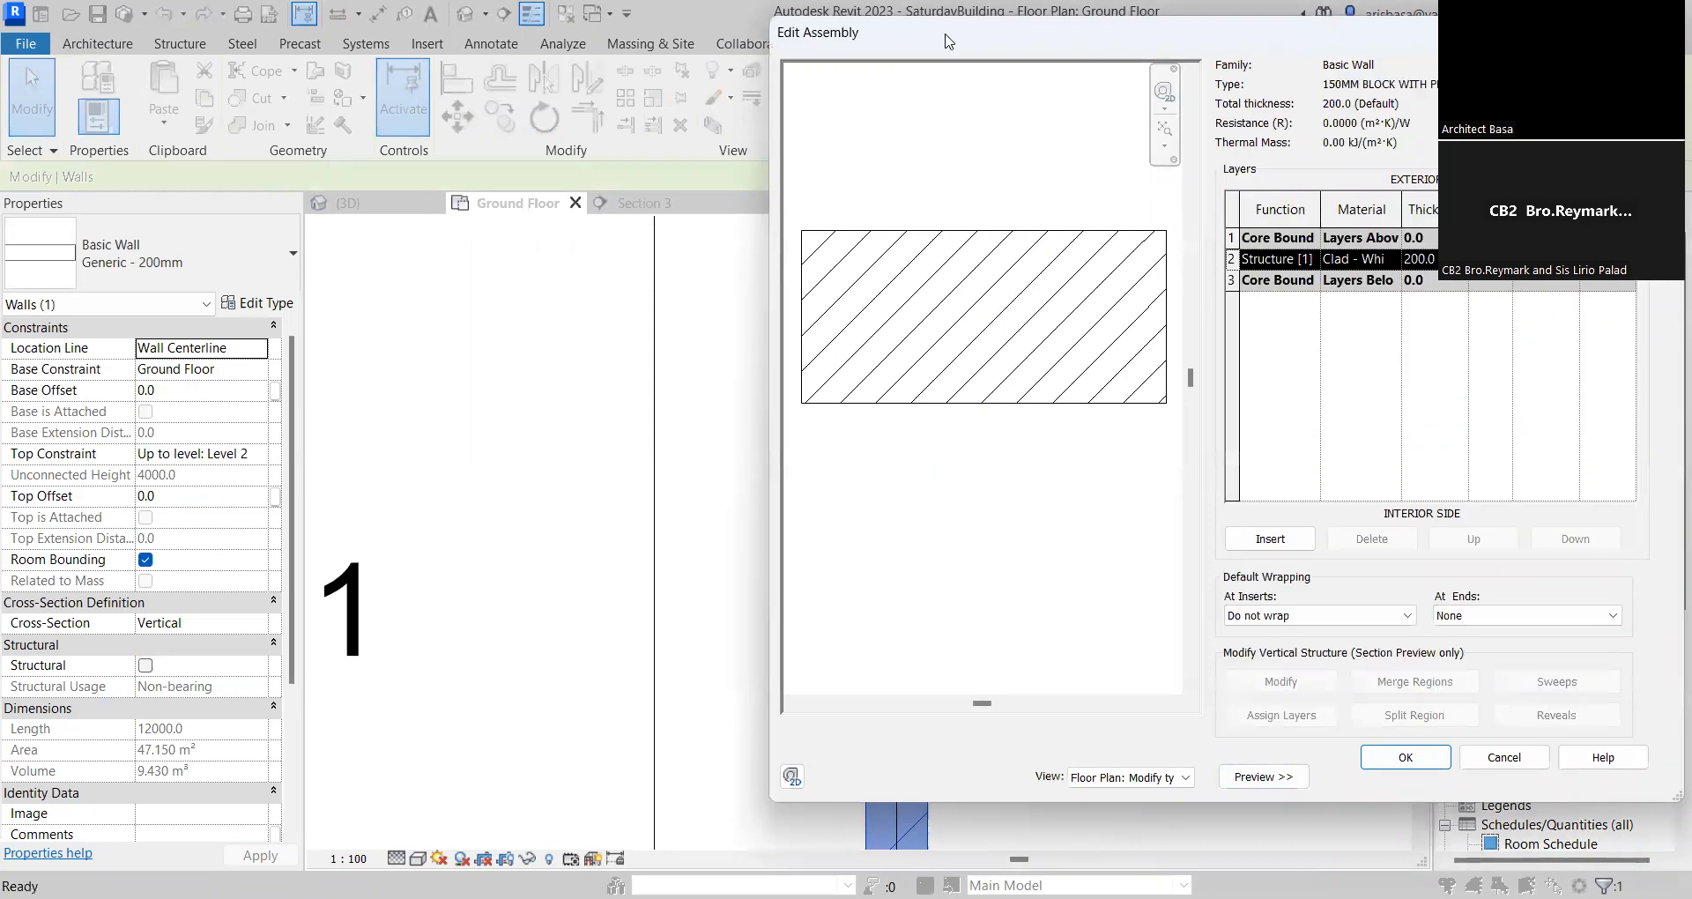
drag(945, 35, 629, 40)
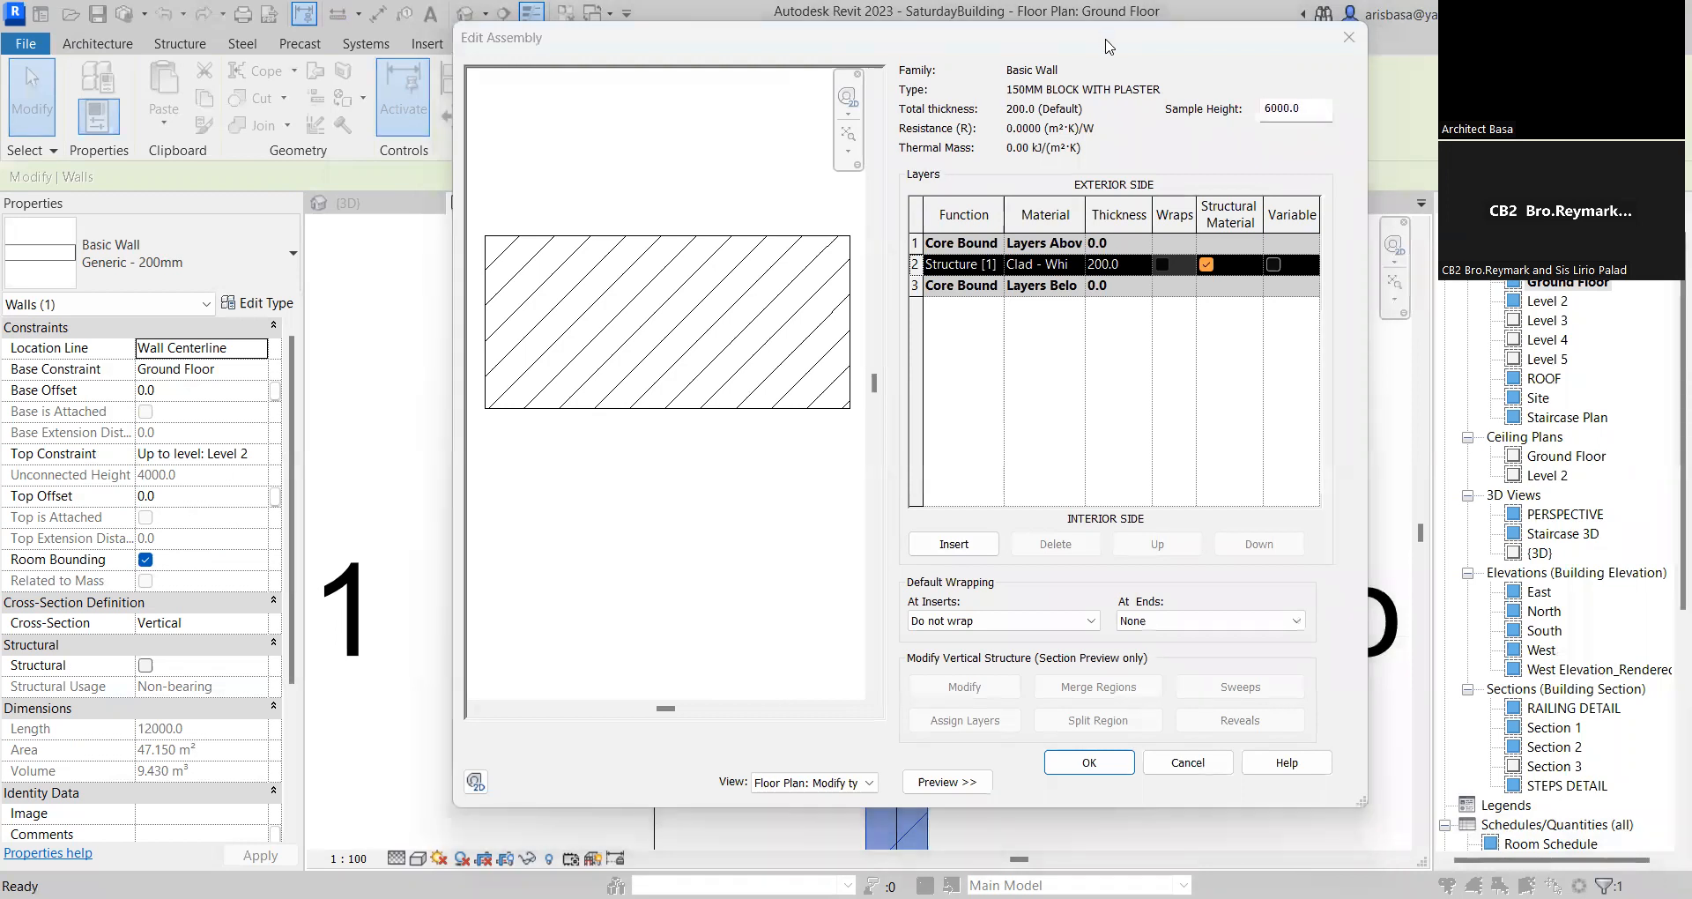
drag(1120, 38, 1136, 29)
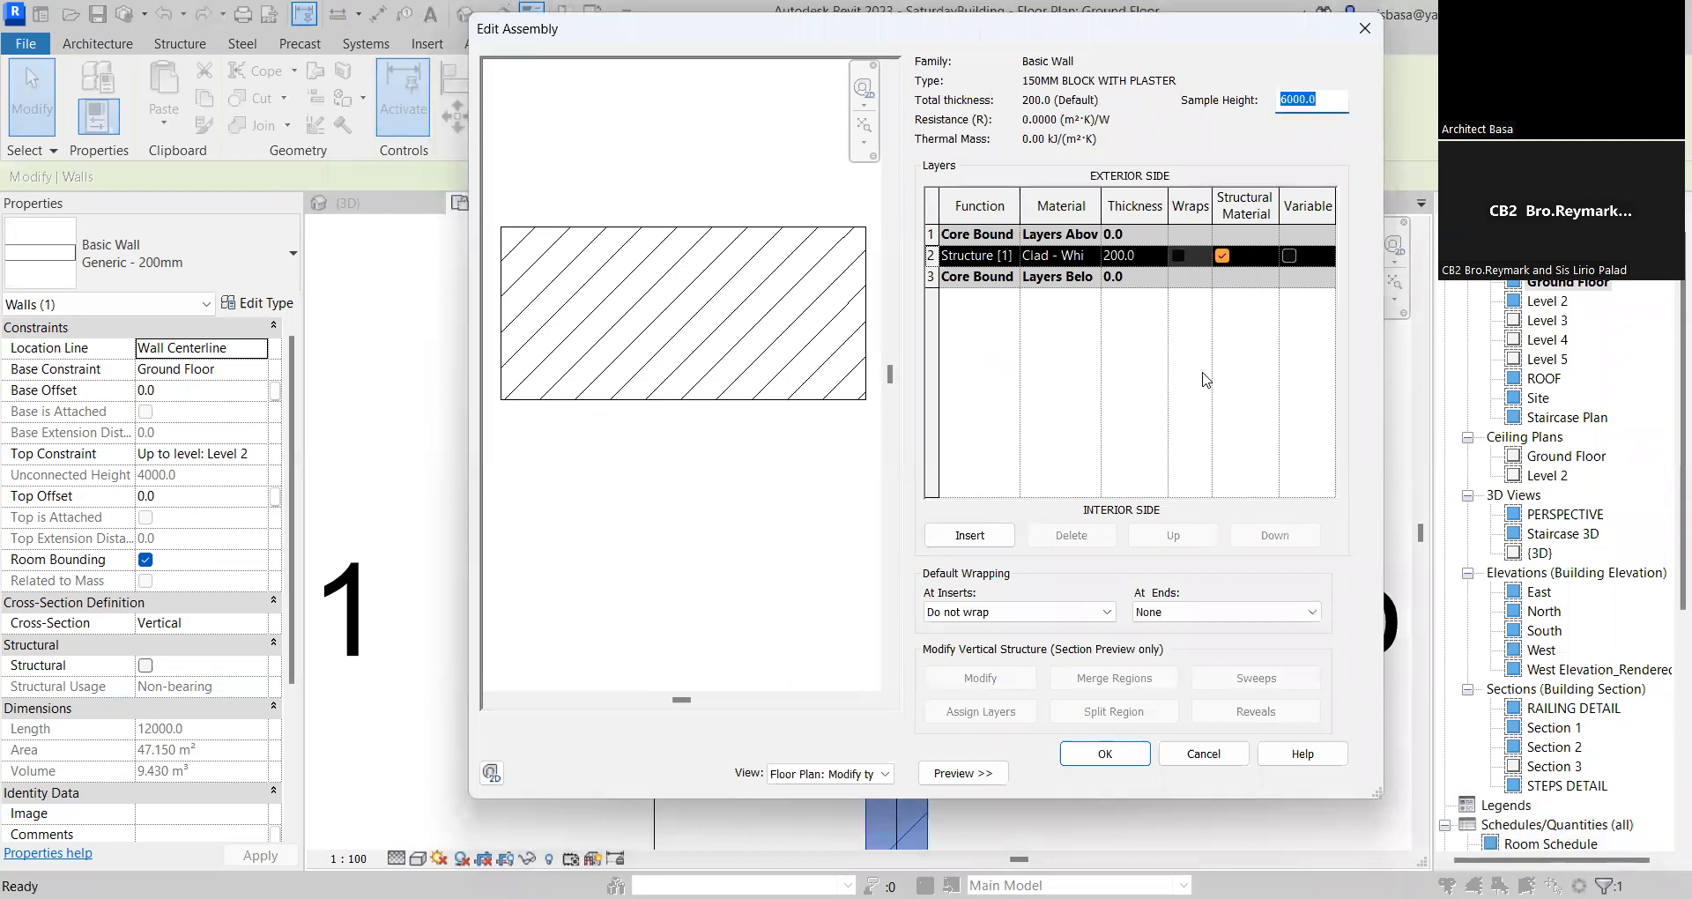
click(1137, 256)
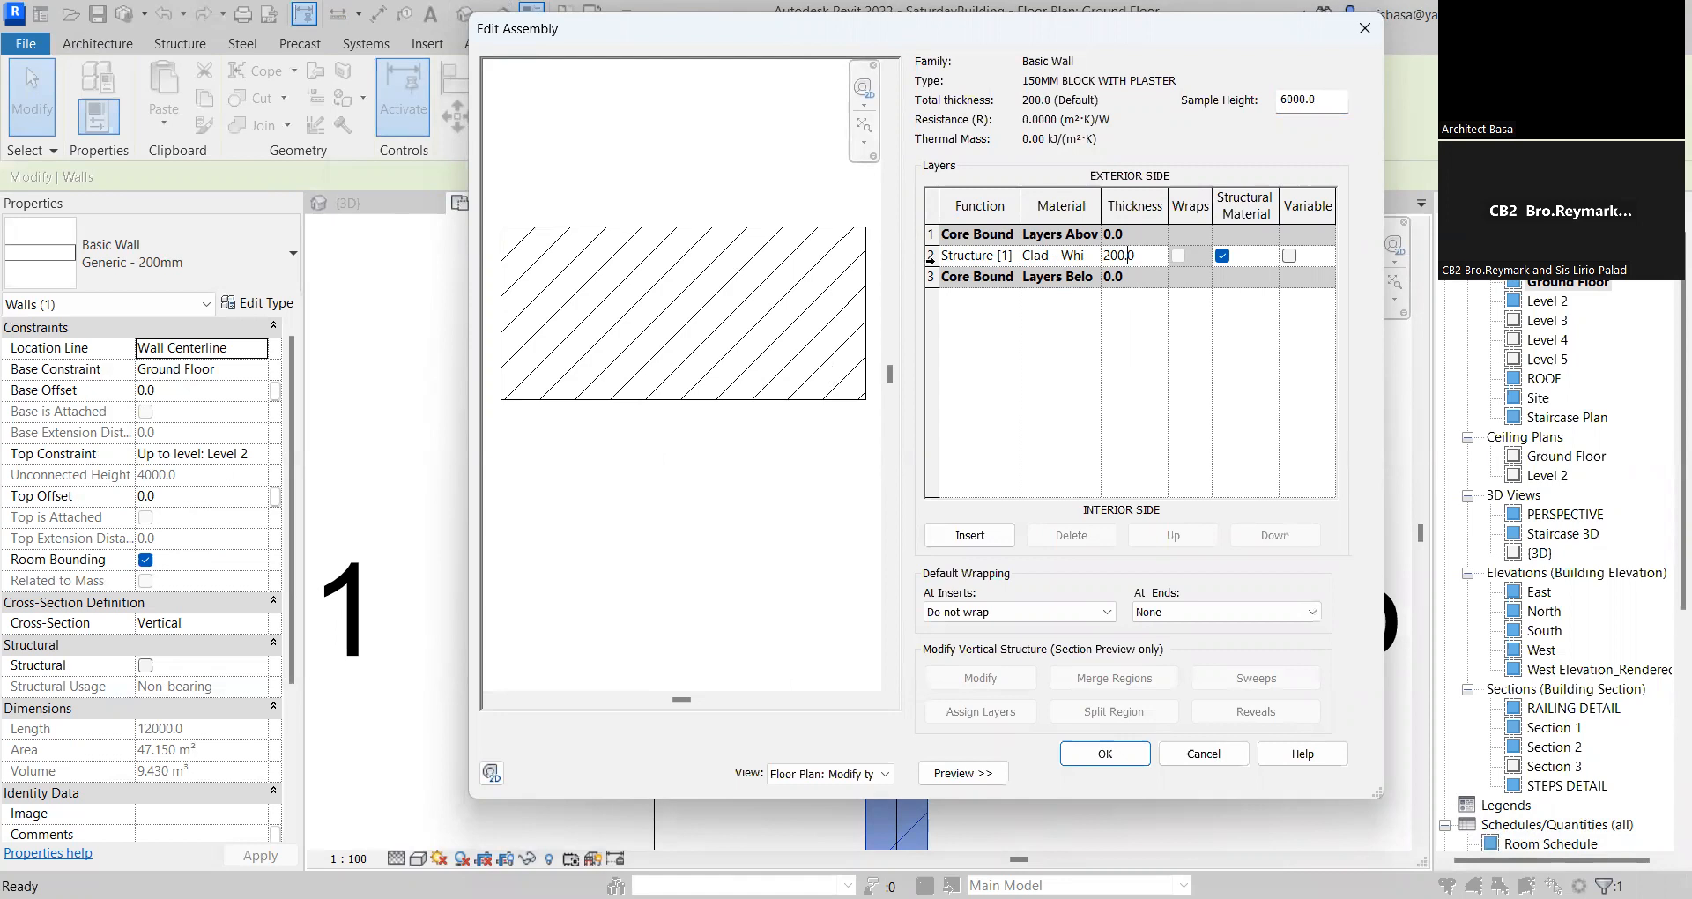
click(932, 256)
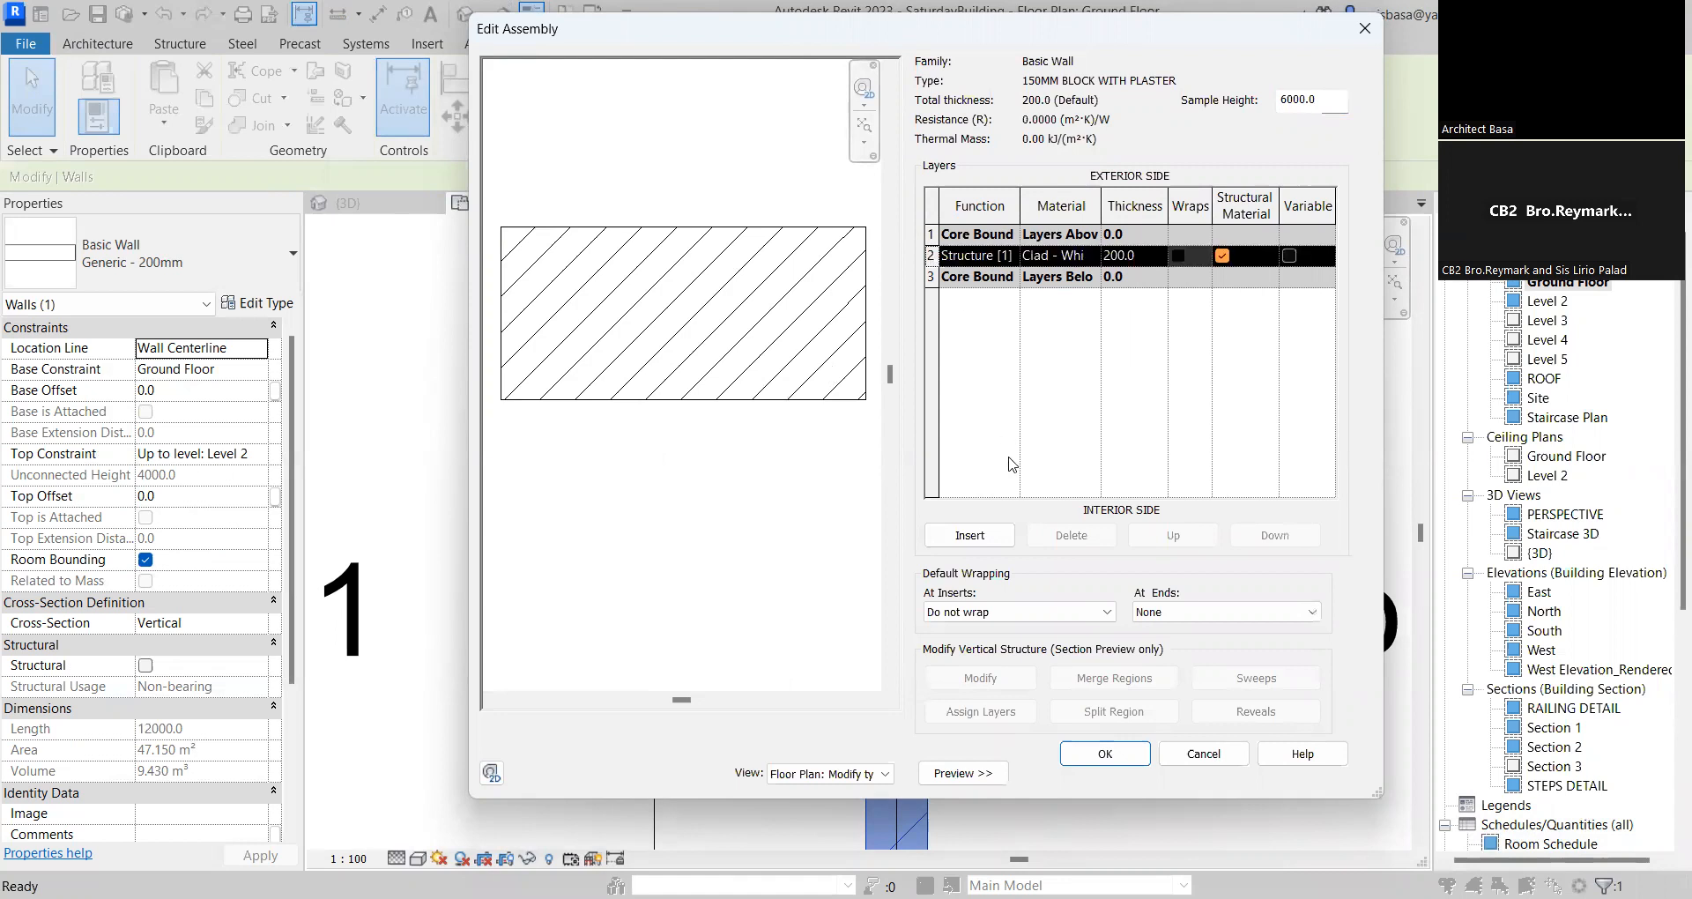
click(970, 535)
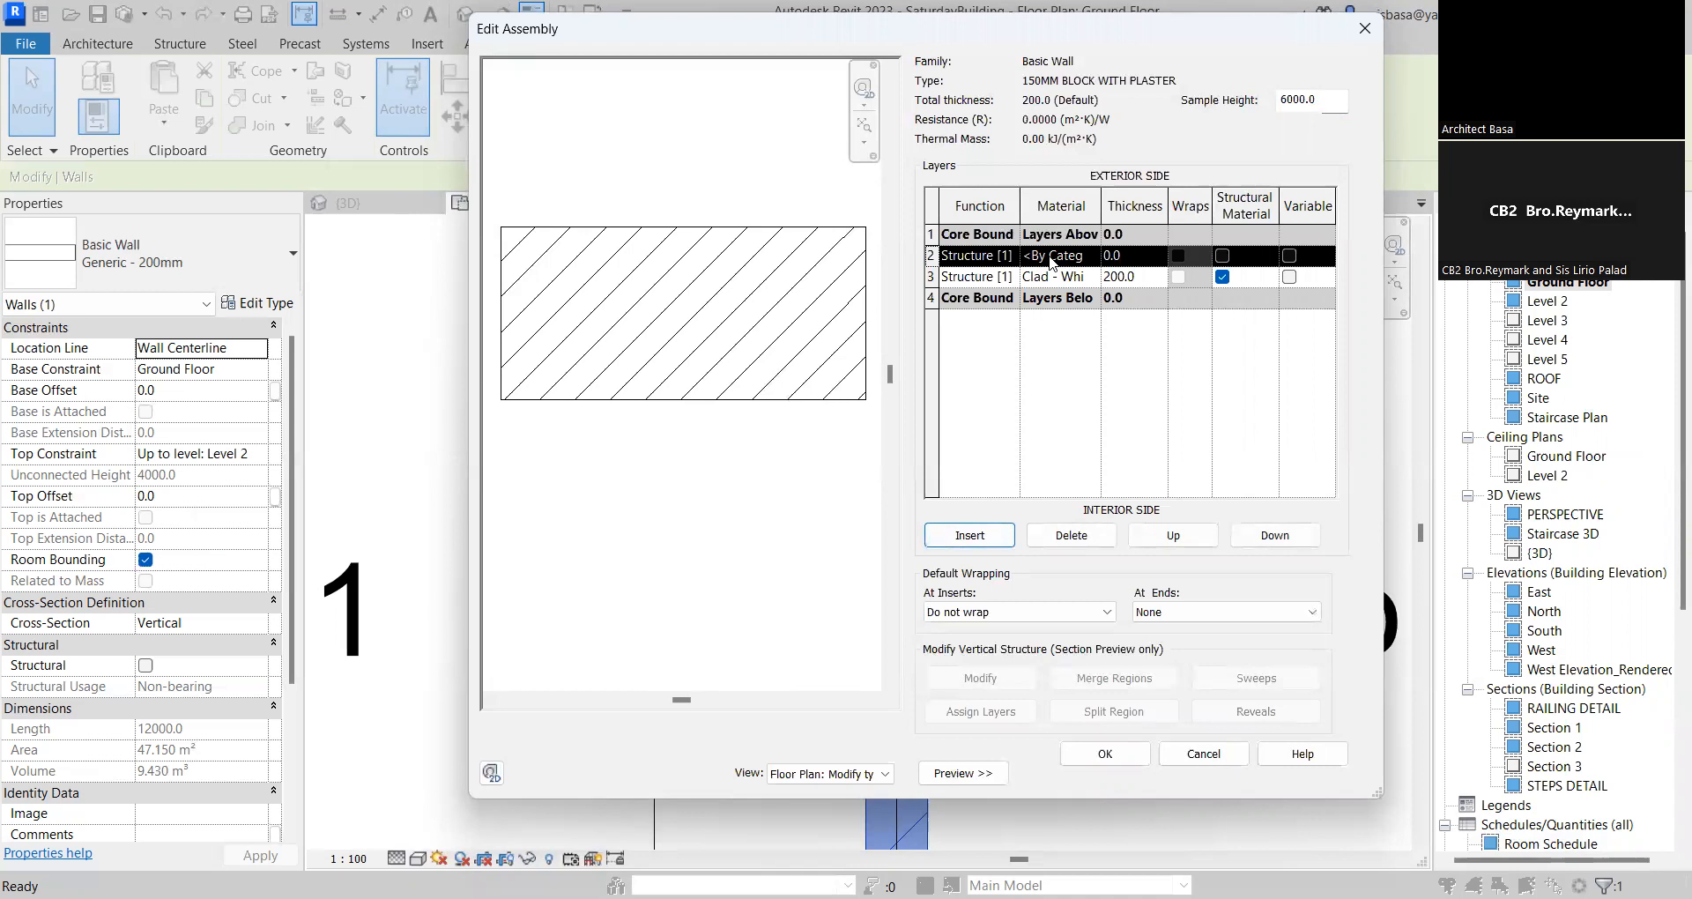
Assign the Concrete, Sand/Cement Screed material to the inserted exterior layer, reviewing its graphics, appearance and physical properties
click(1093, 261)
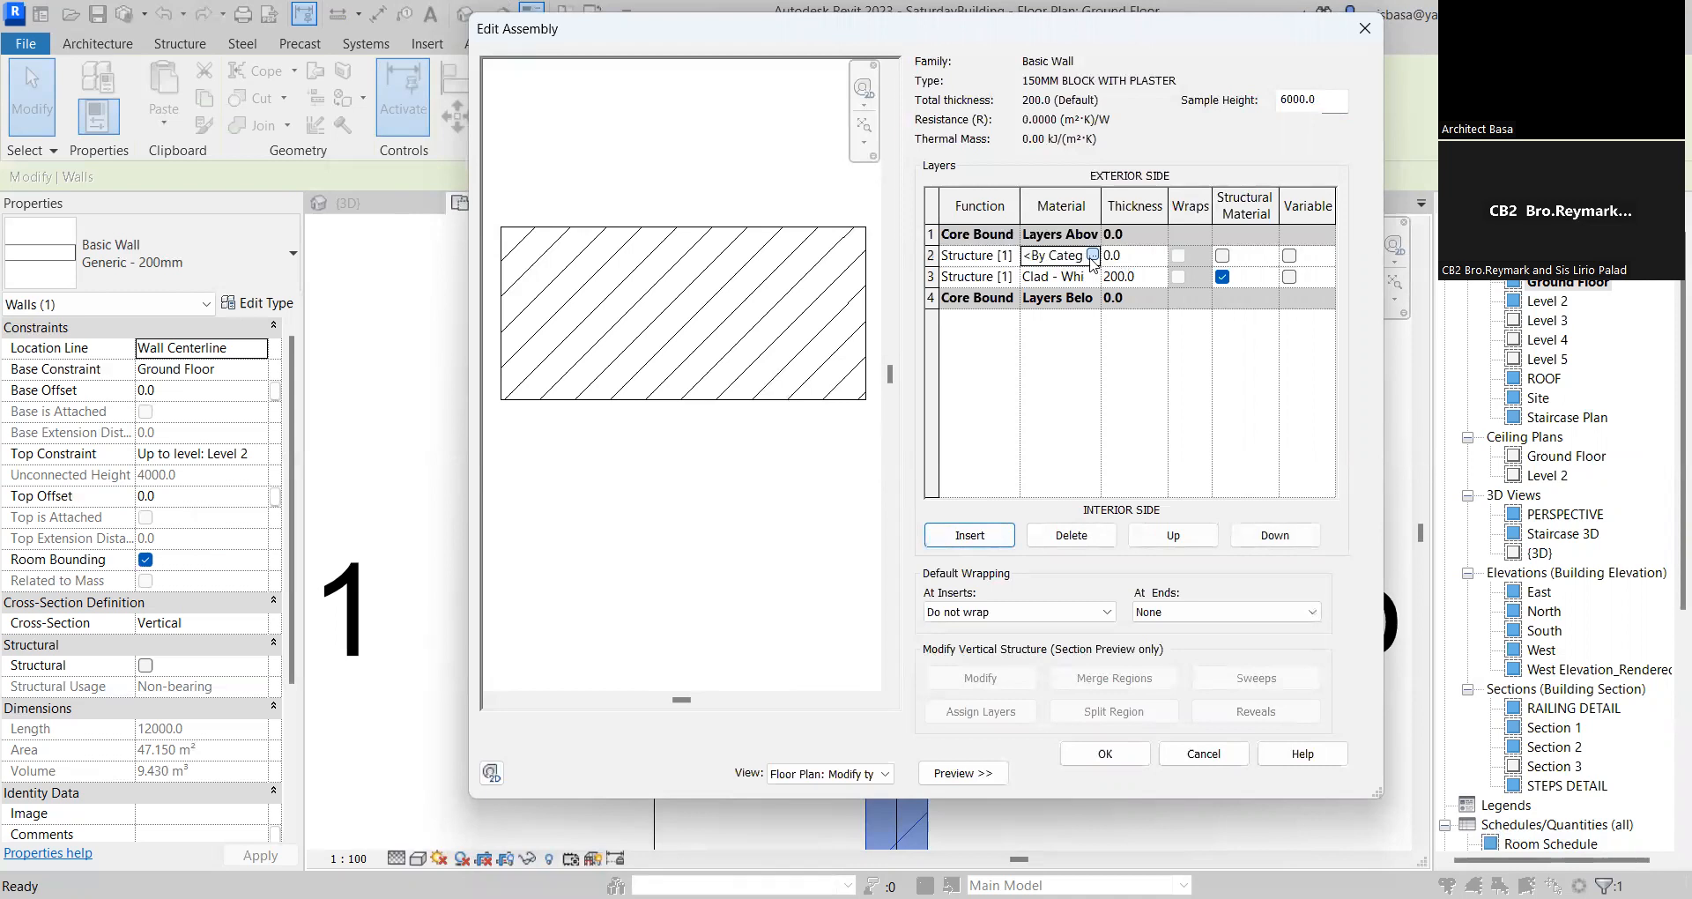
click(1095, 256)
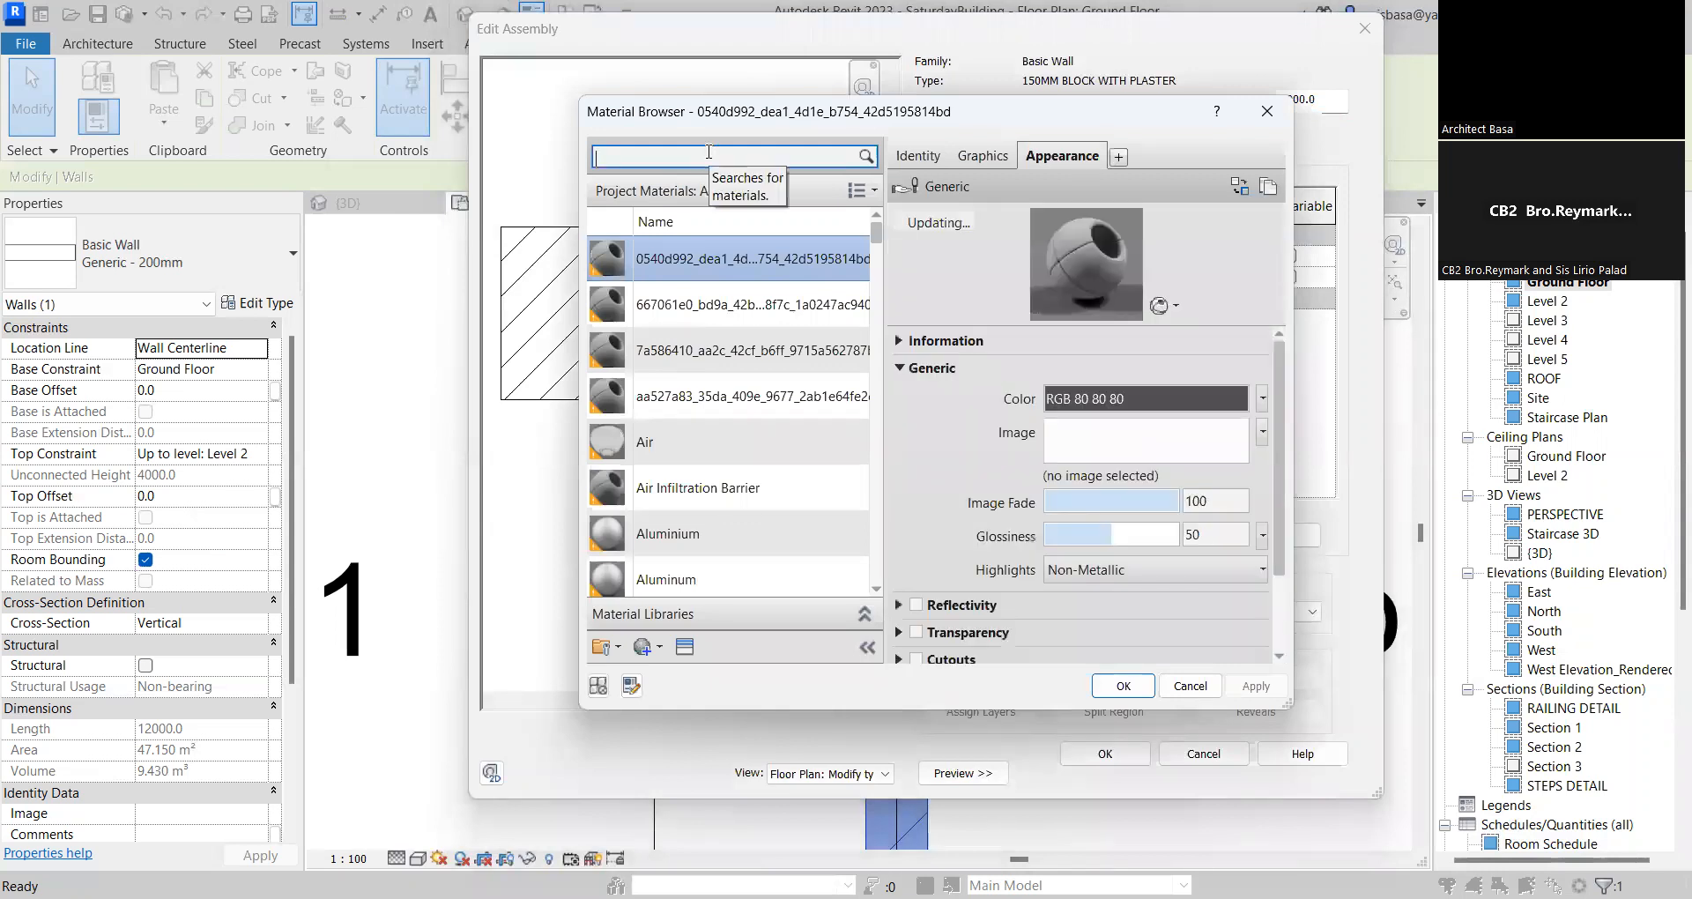
text(CEMEN)
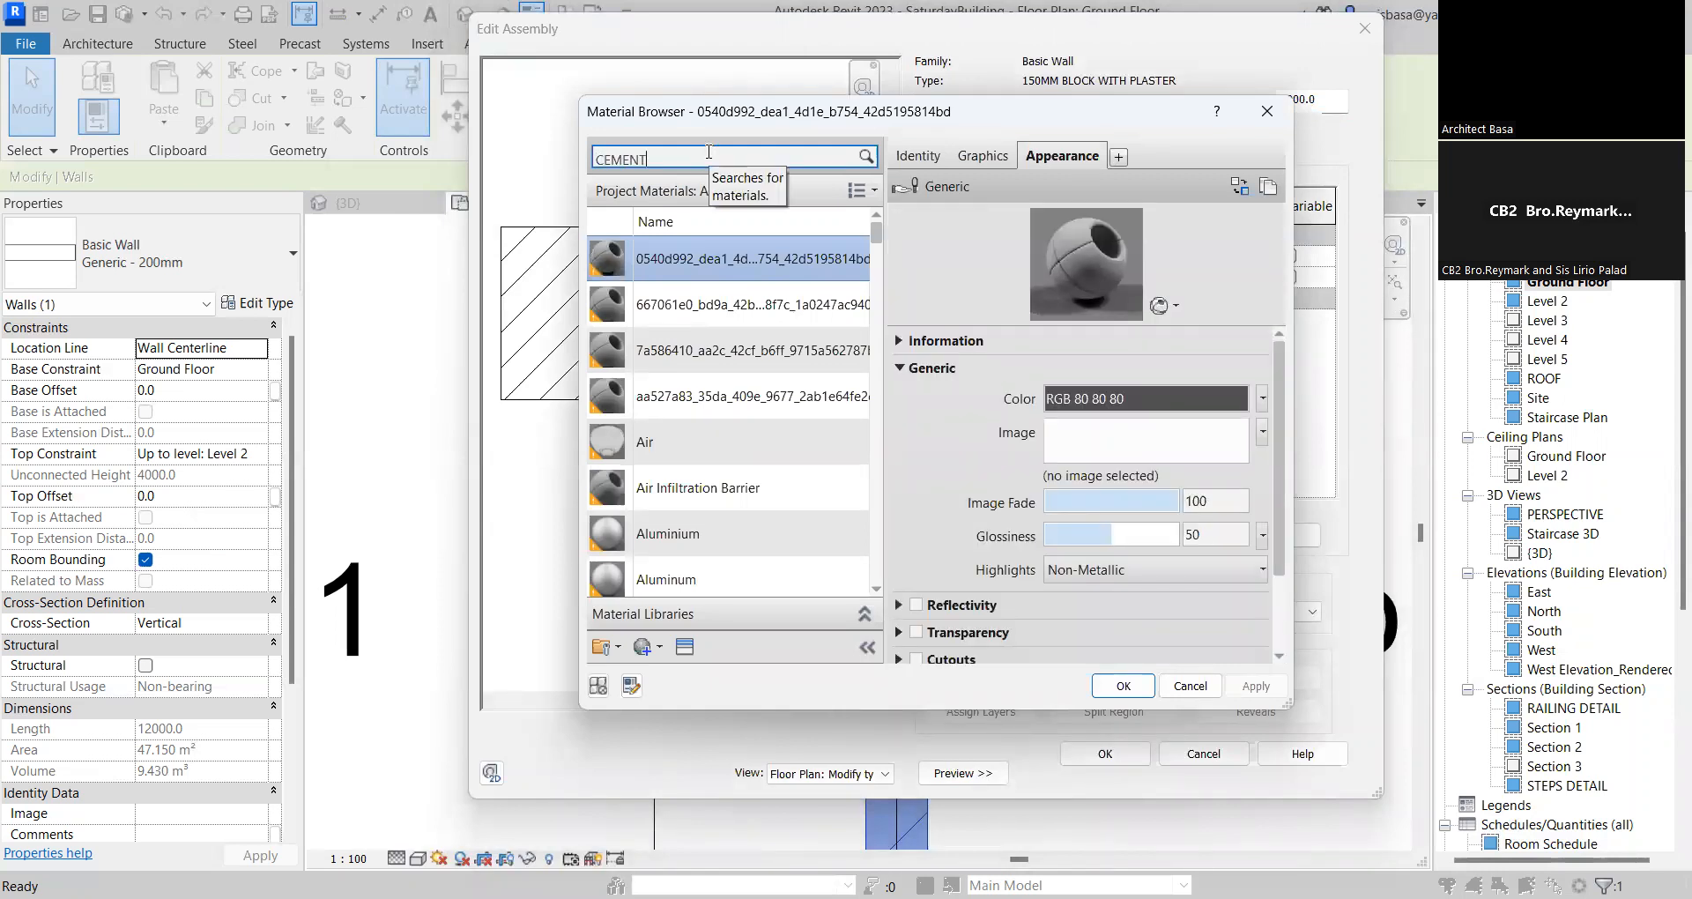
text(T)
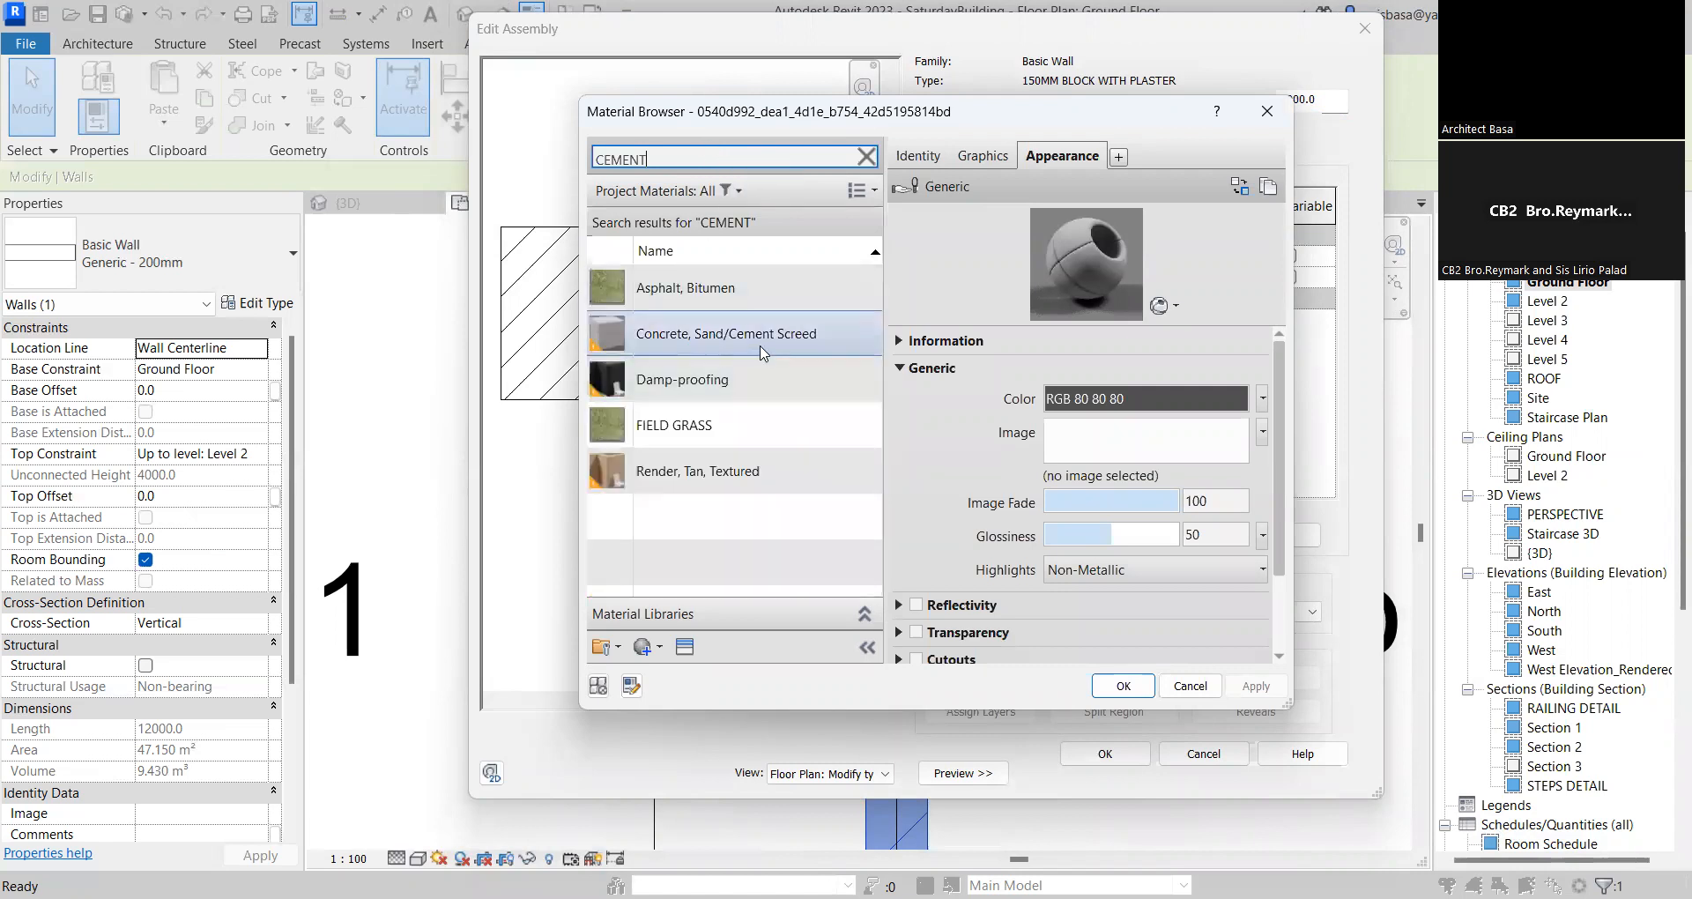
click(765, 349)
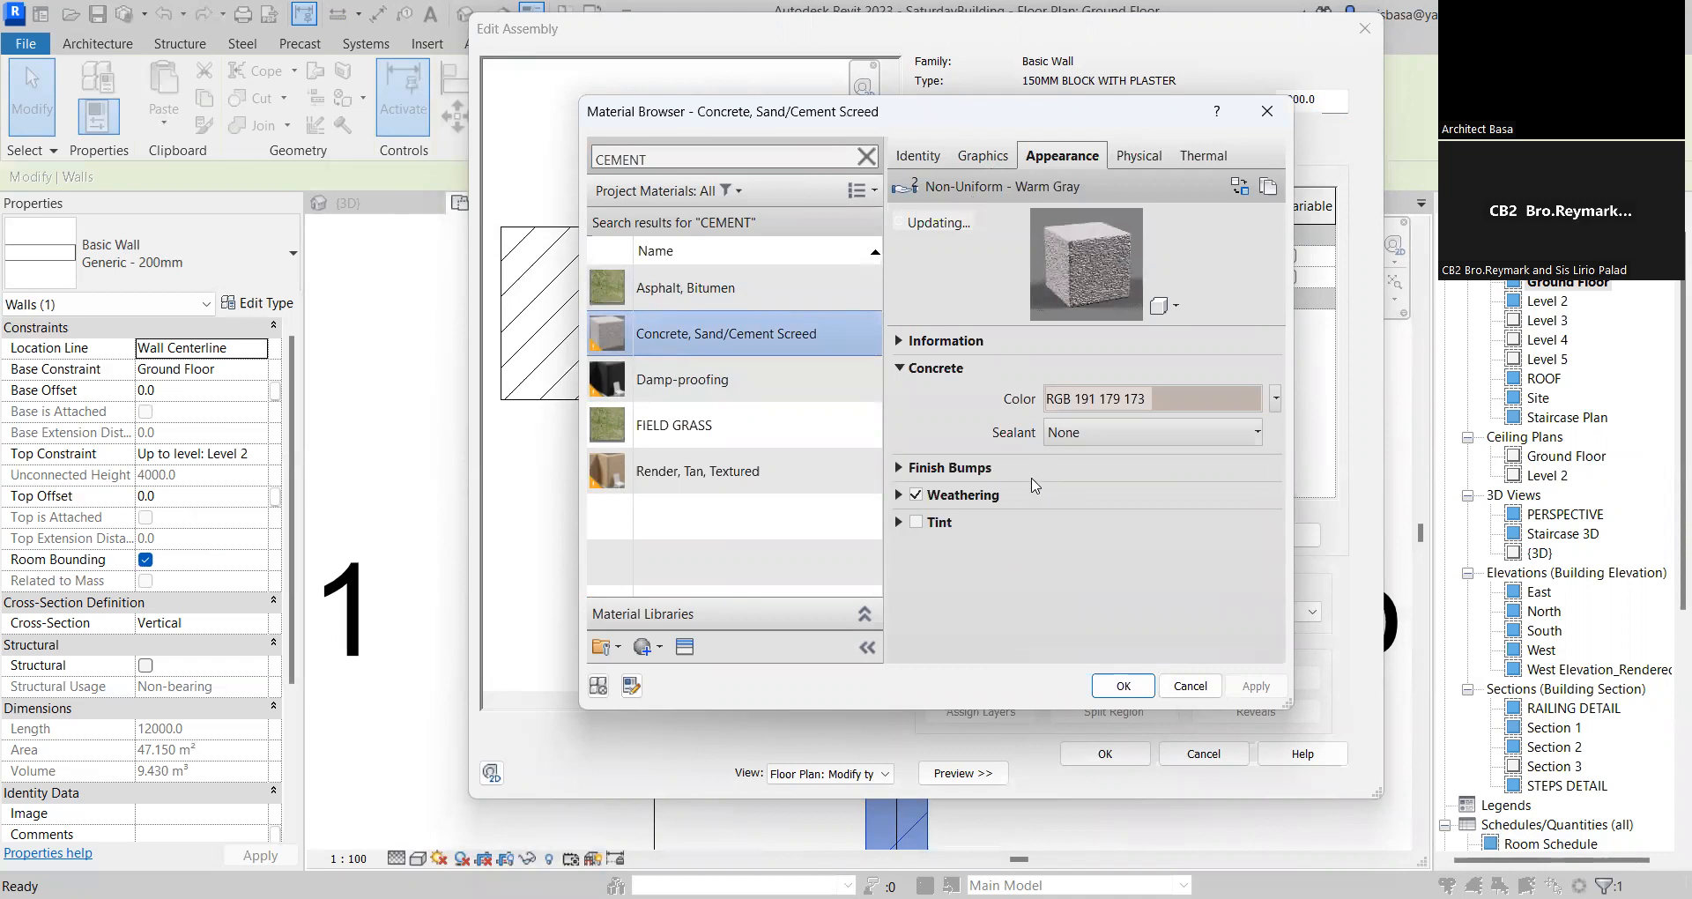
click(985, 157)
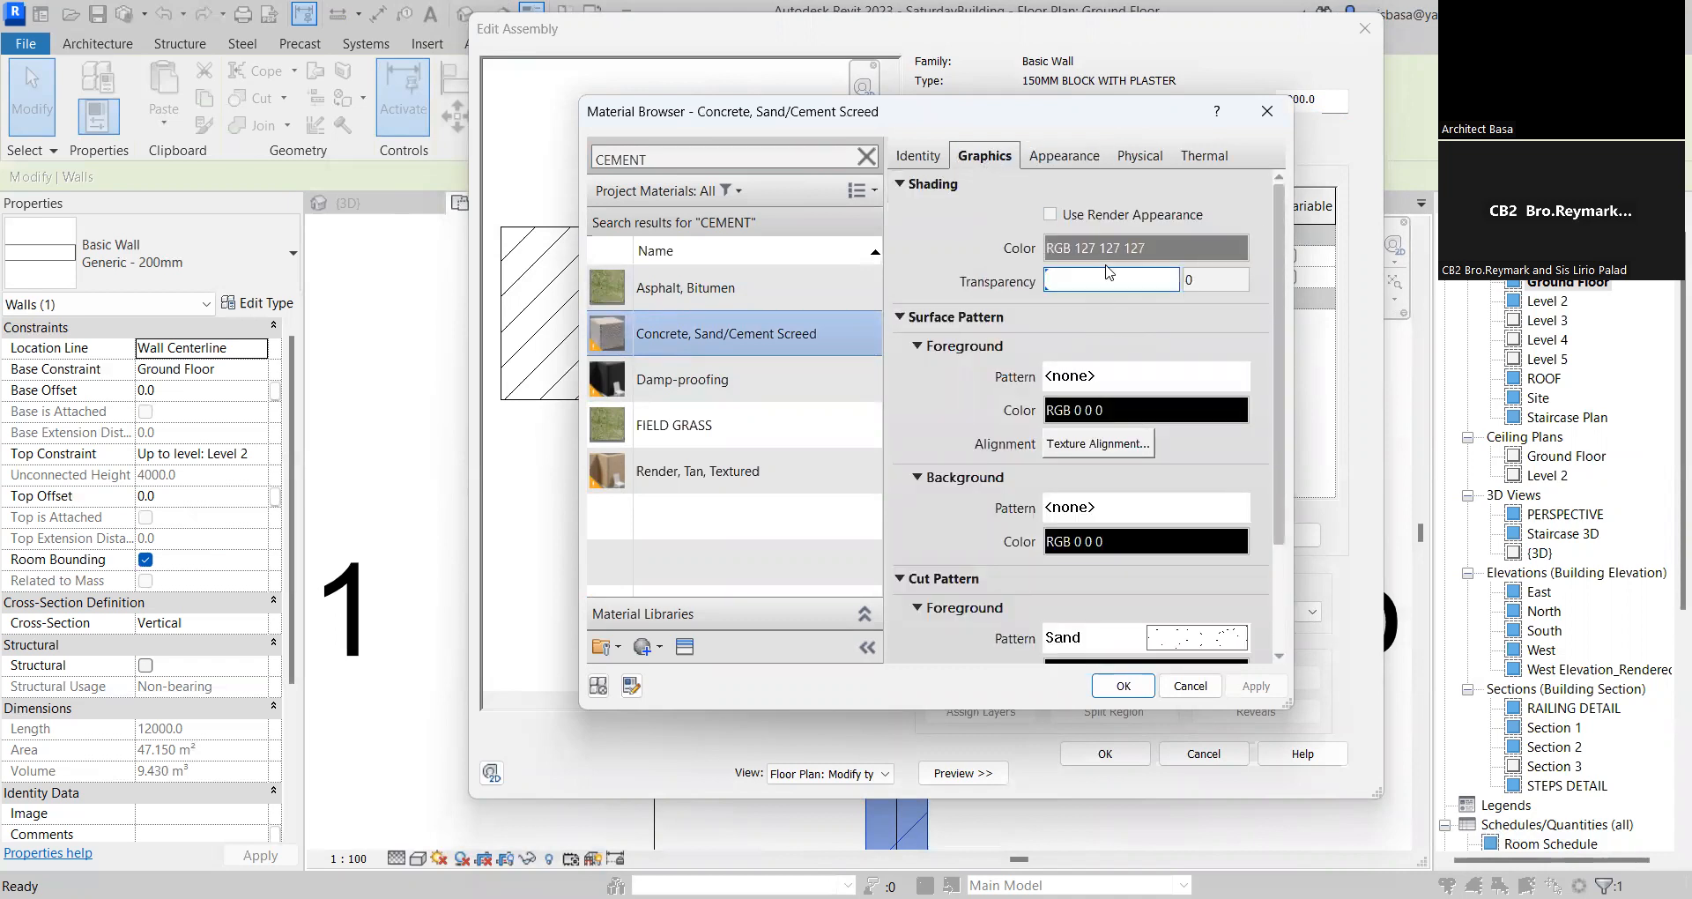
click(1064, 157)
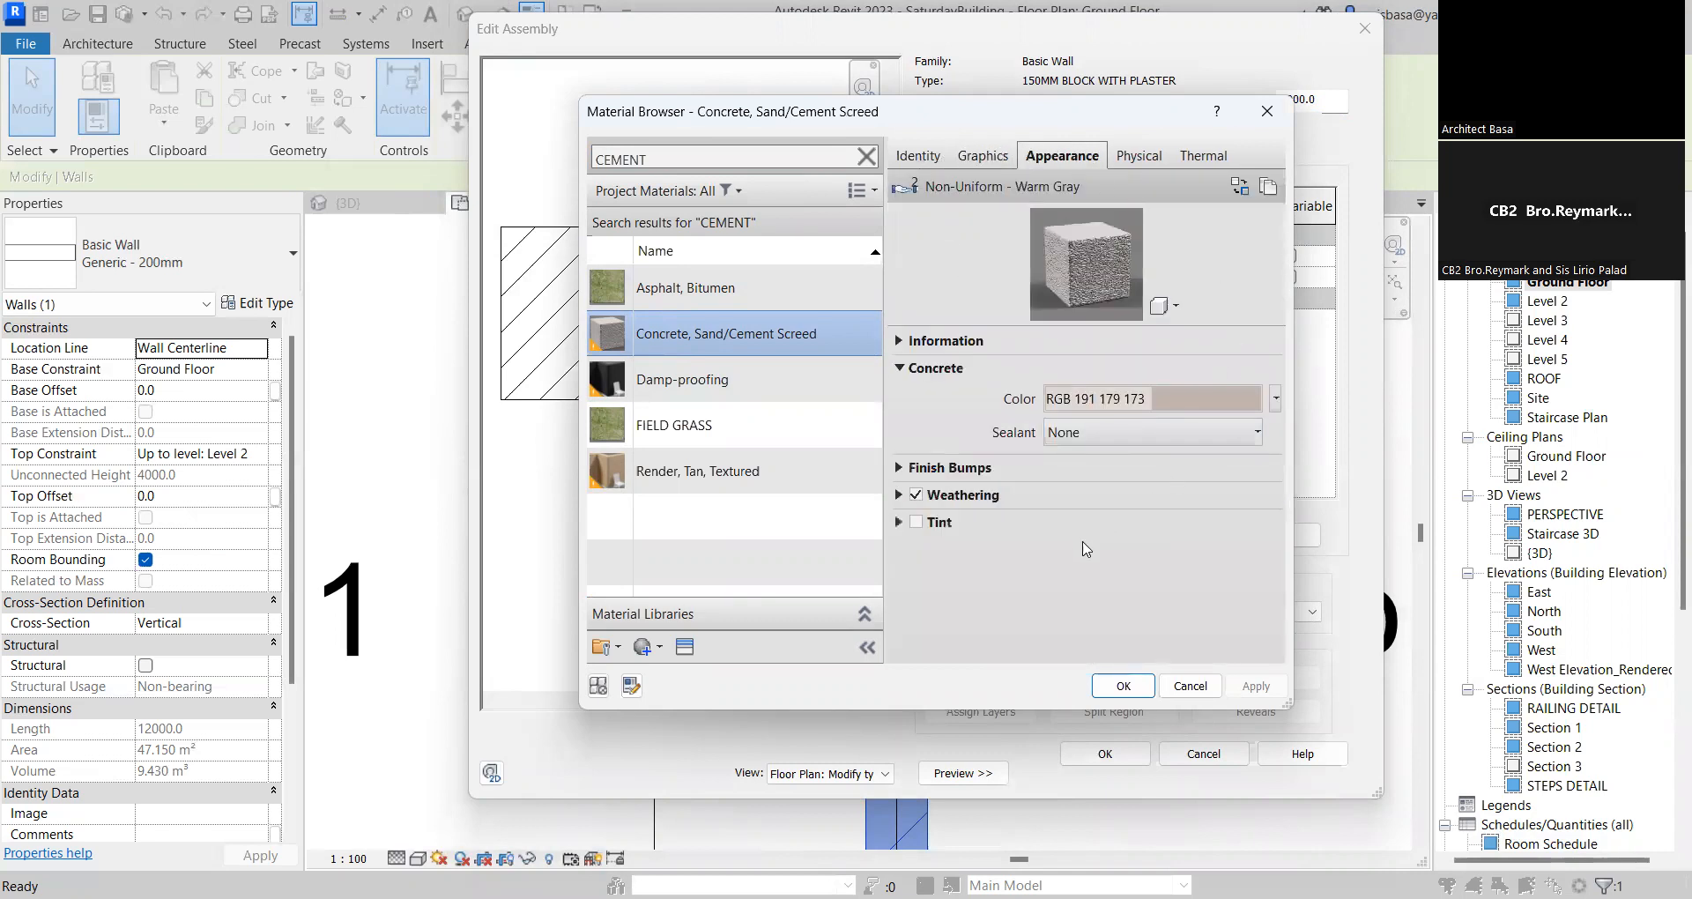
click(1141, 157)
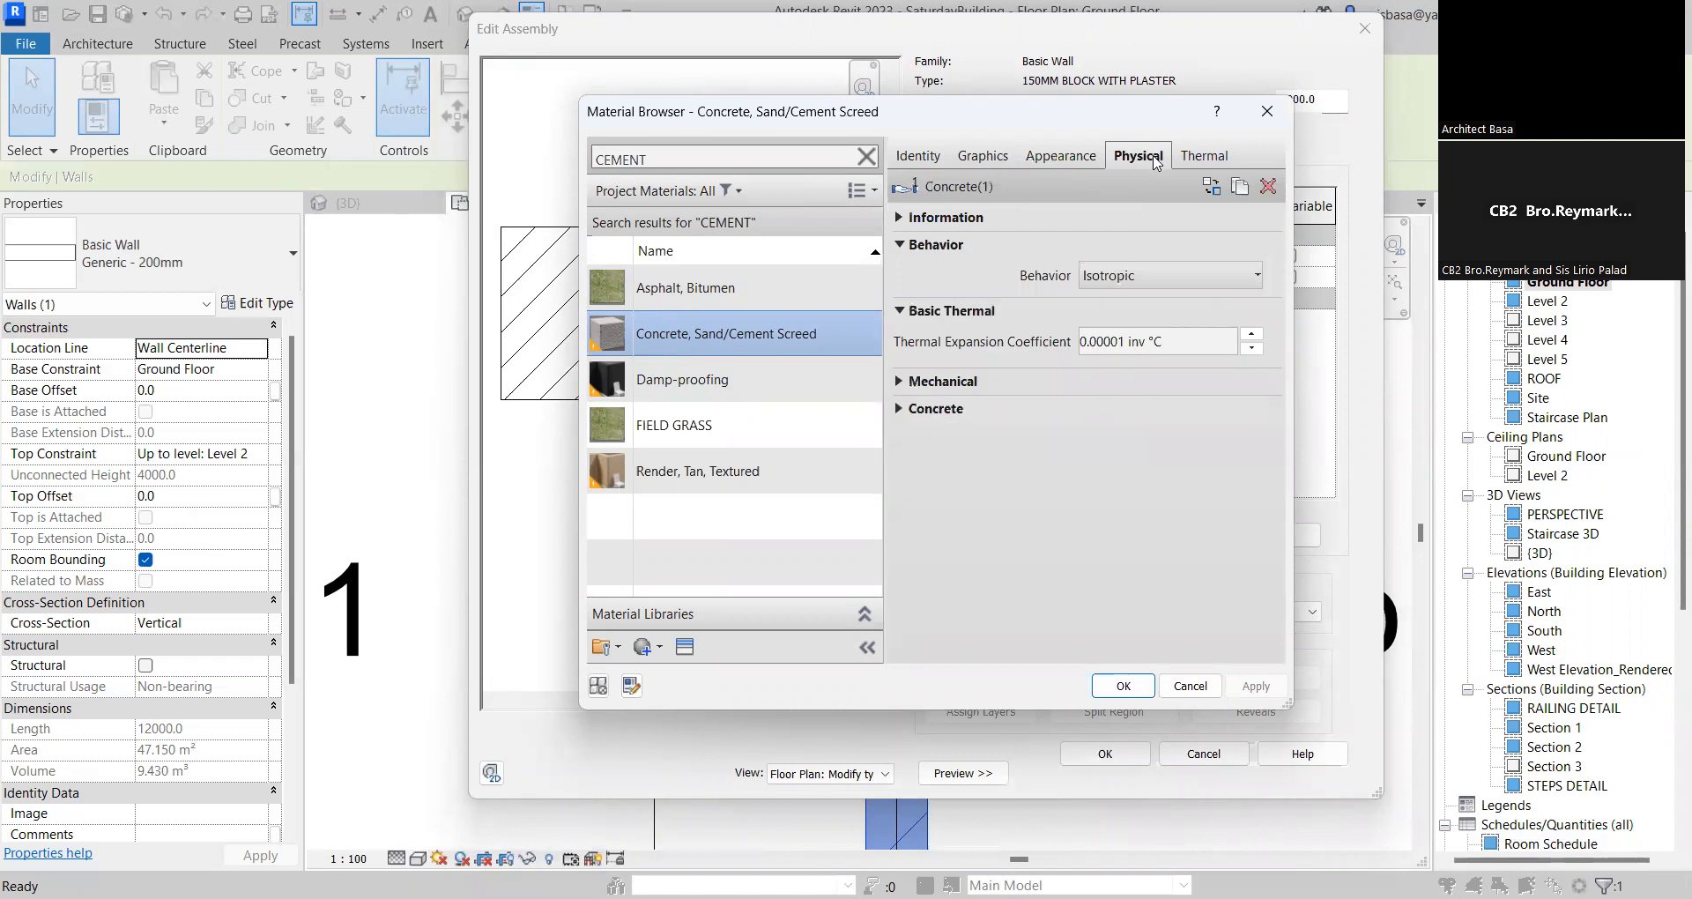
click(984, 157)
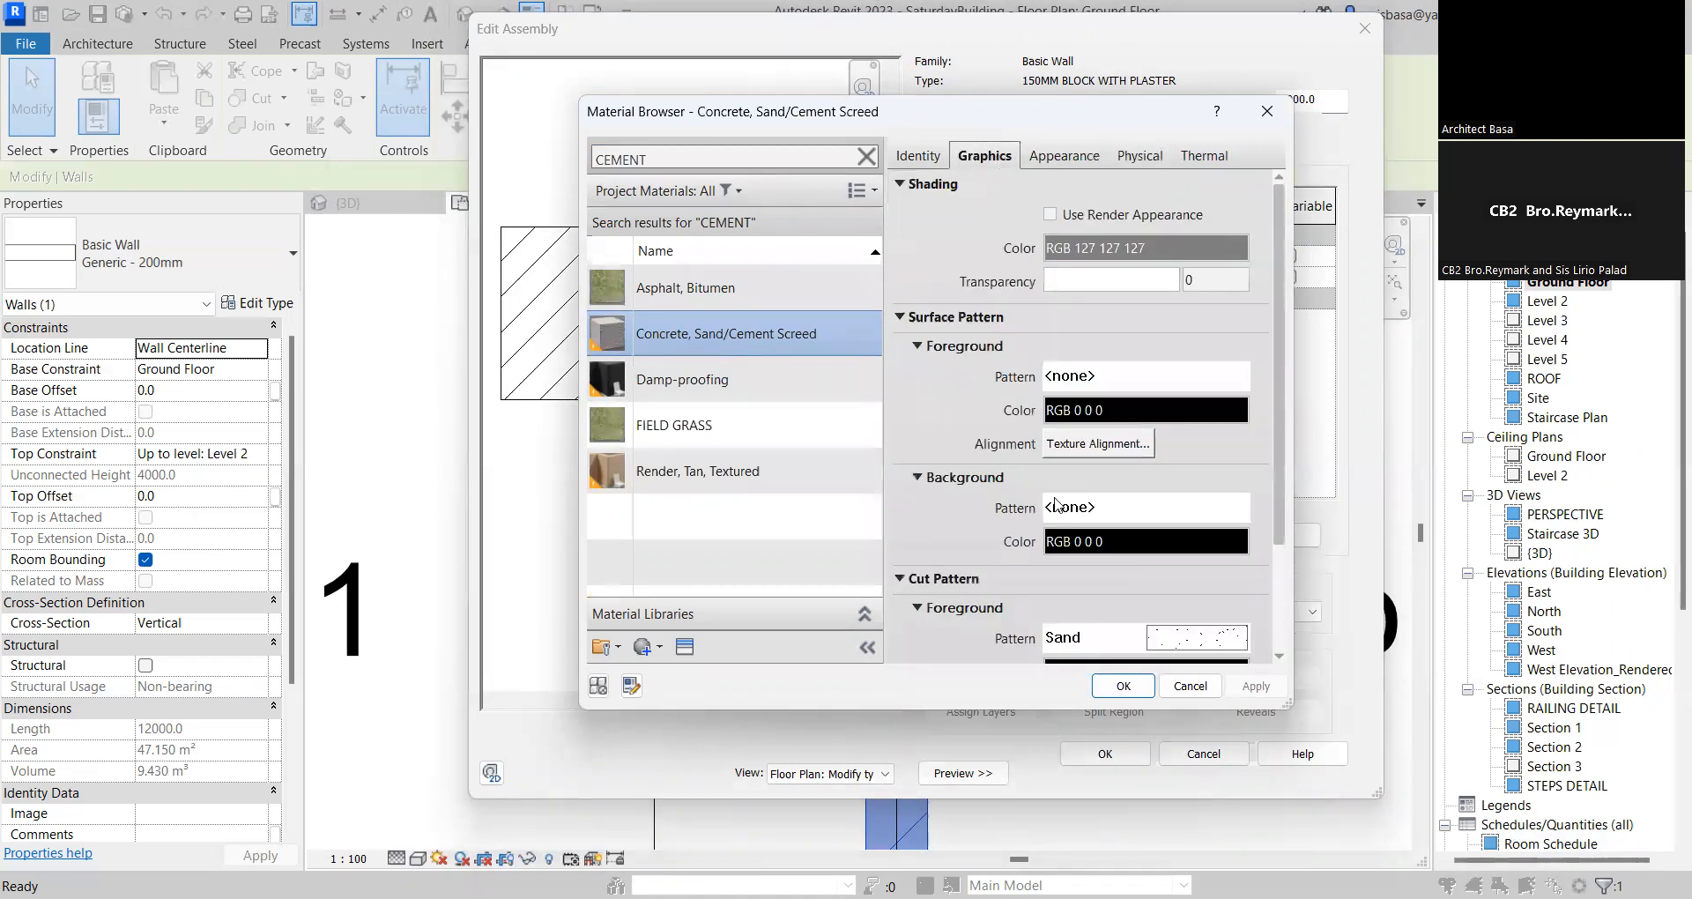
scroll(1179, 654, down, 1)
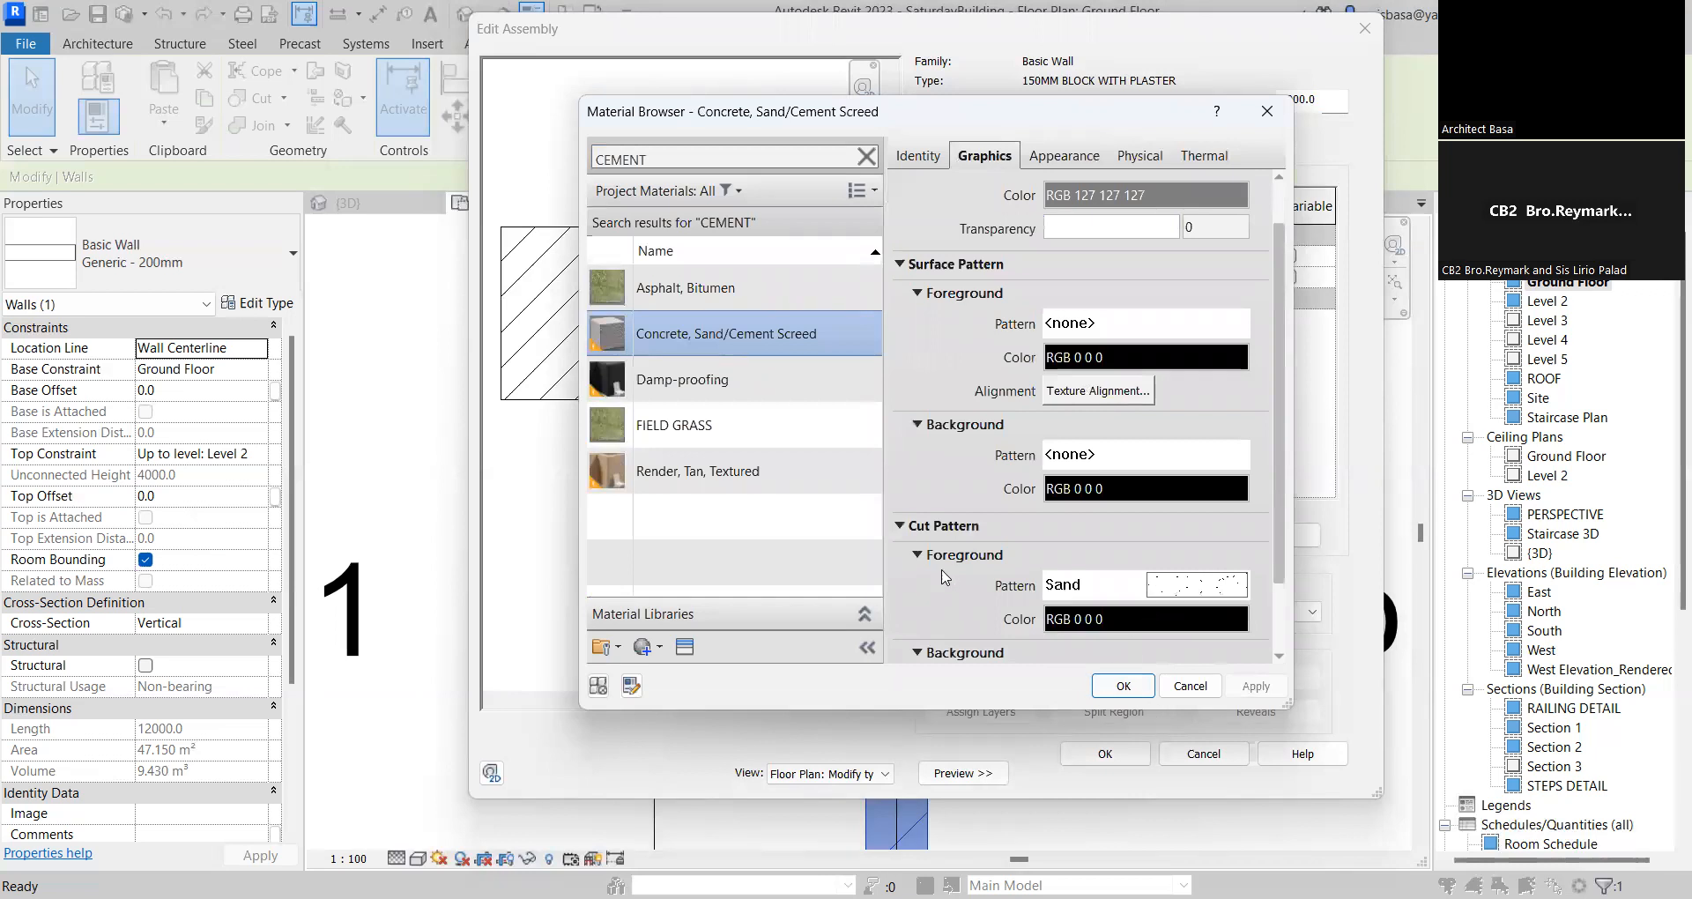
click(1122, 686)
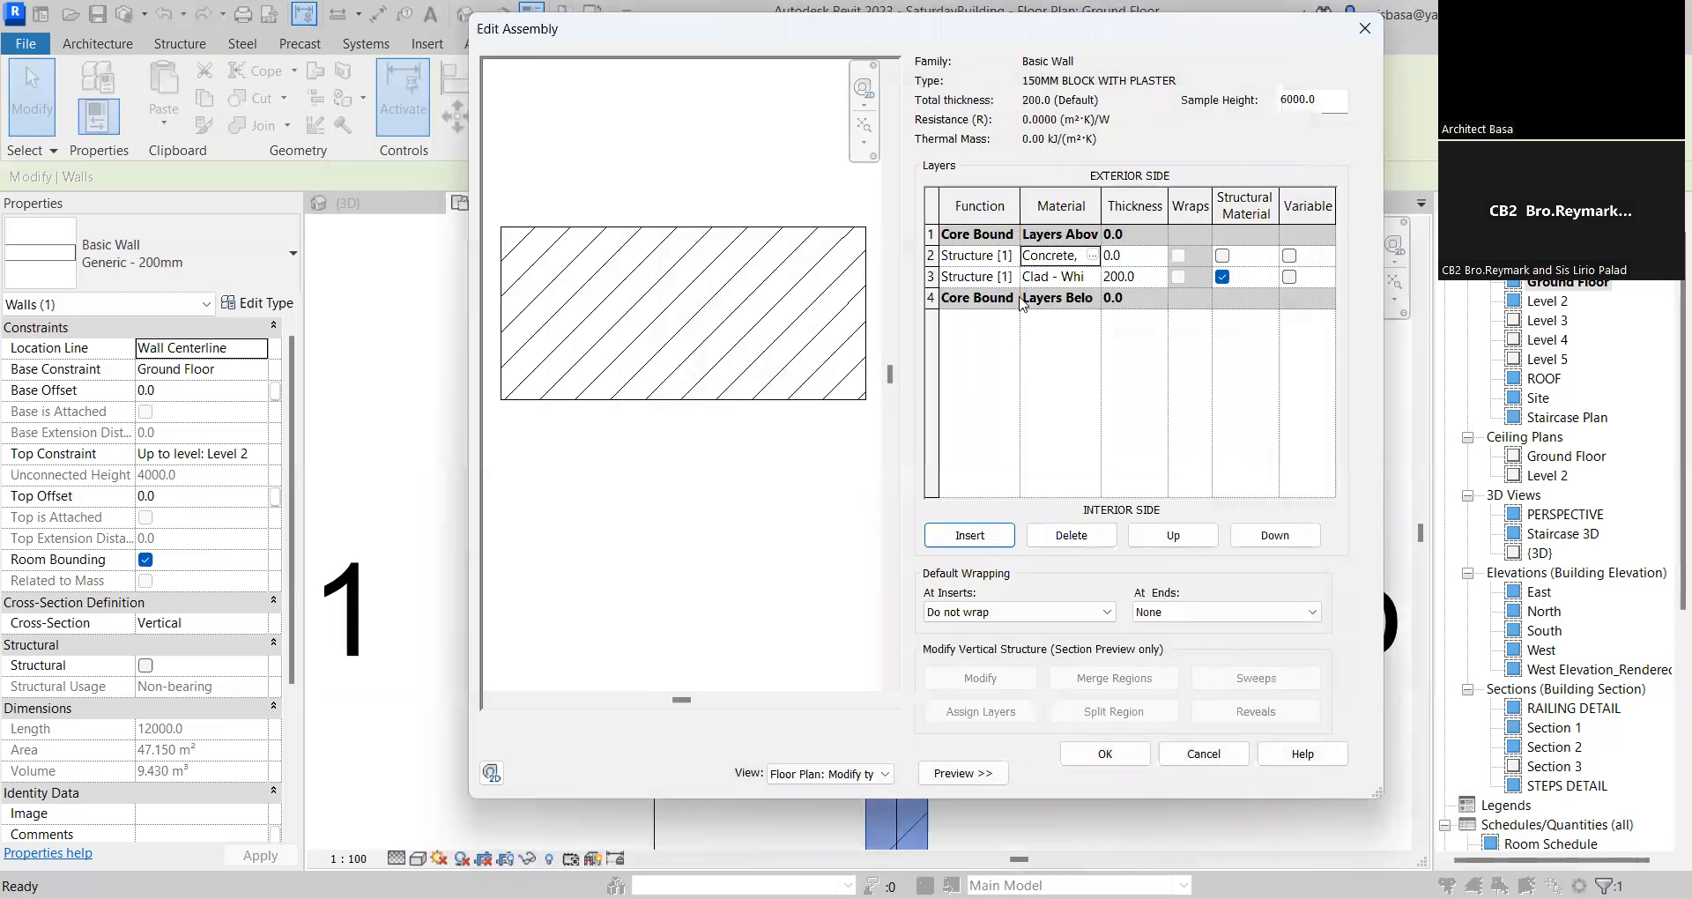
Set the exterior screed layer's thickness to 25 and the Clad - White layer's thickness to 150
click(1137, 258)
text(25)
click(1144, 279)
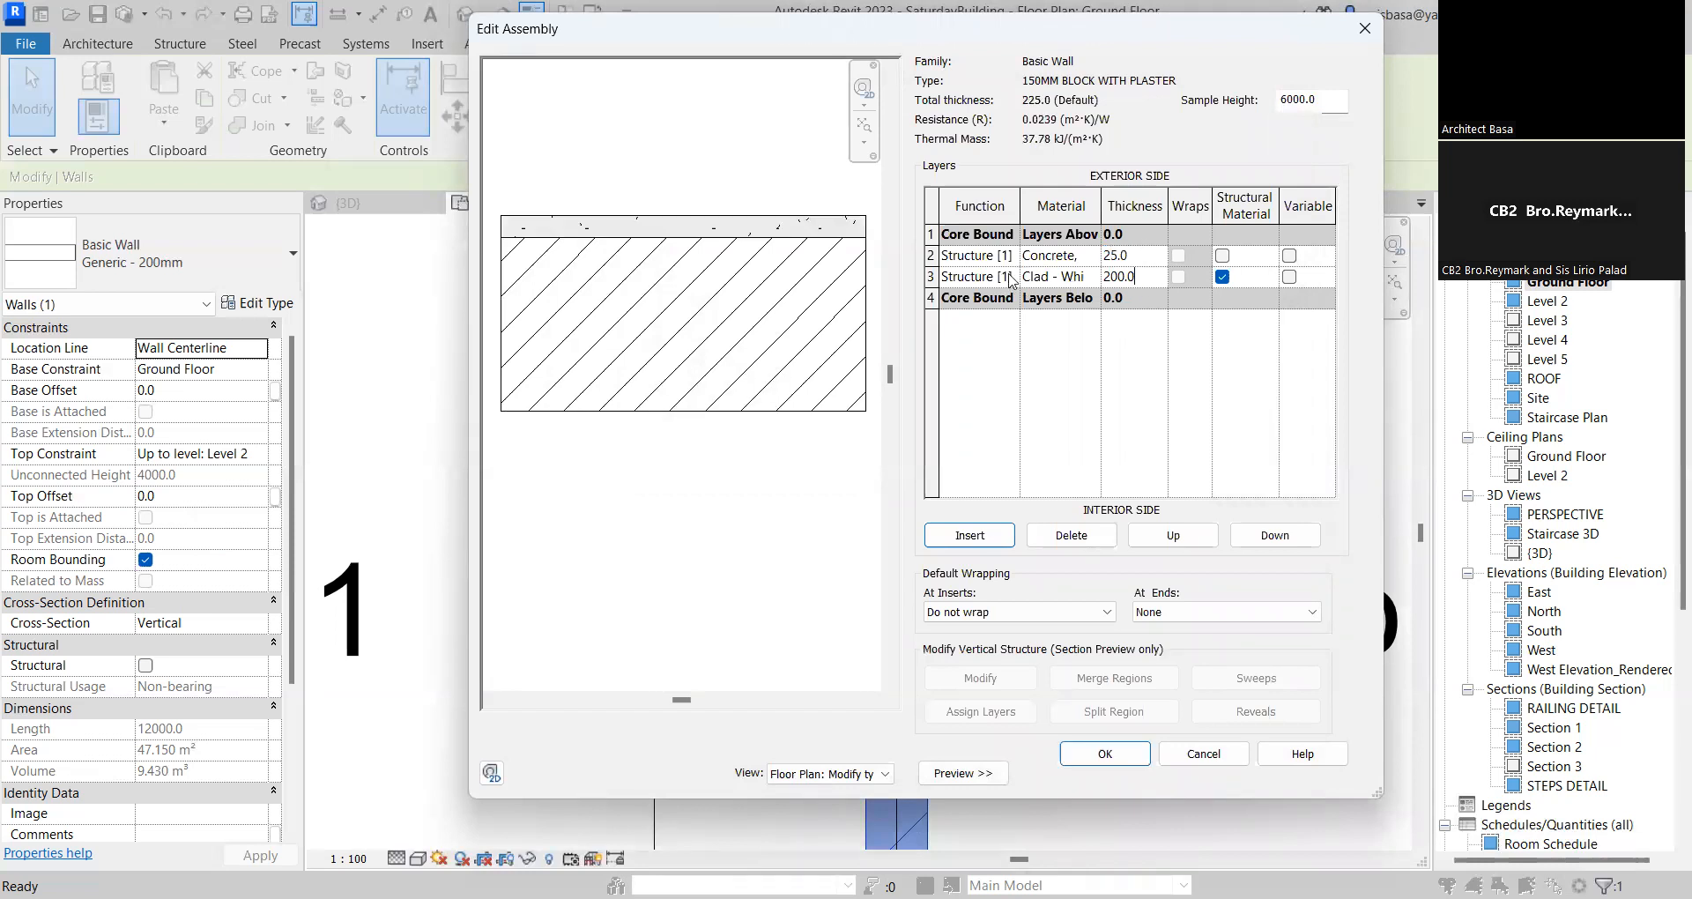
double_click(1148, 275)
text(150)
Insert a layer on the interior side of the block layer, 25 thick, with the Concrete, Sand/Cement Screed material
click(930, 298)
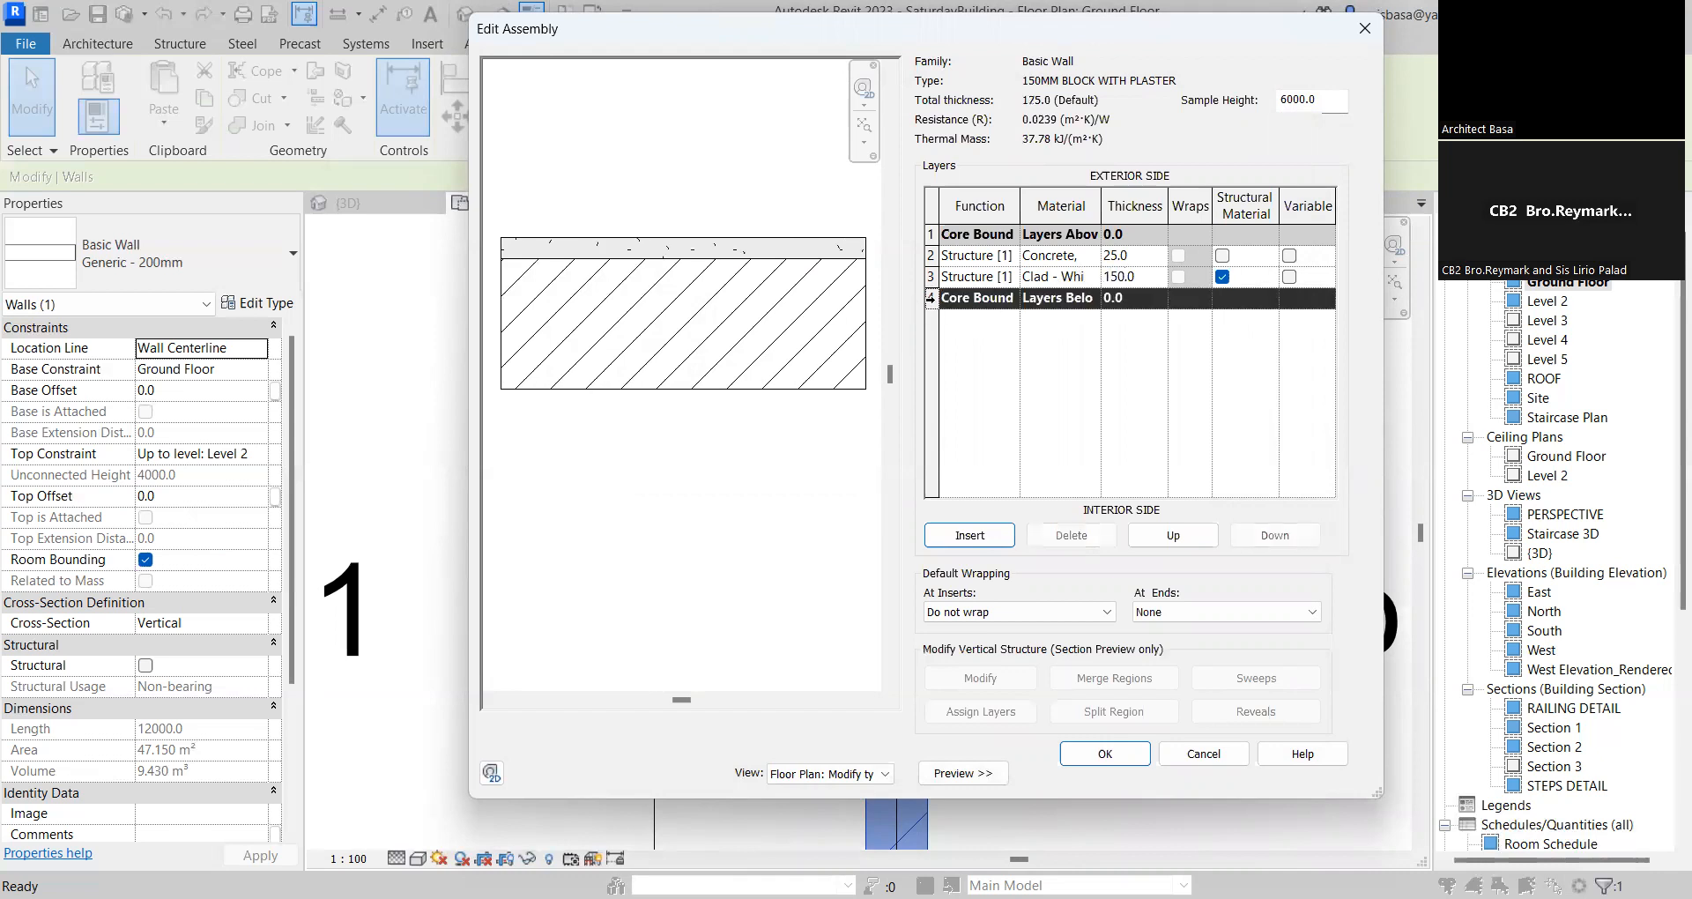
click(973, 539)
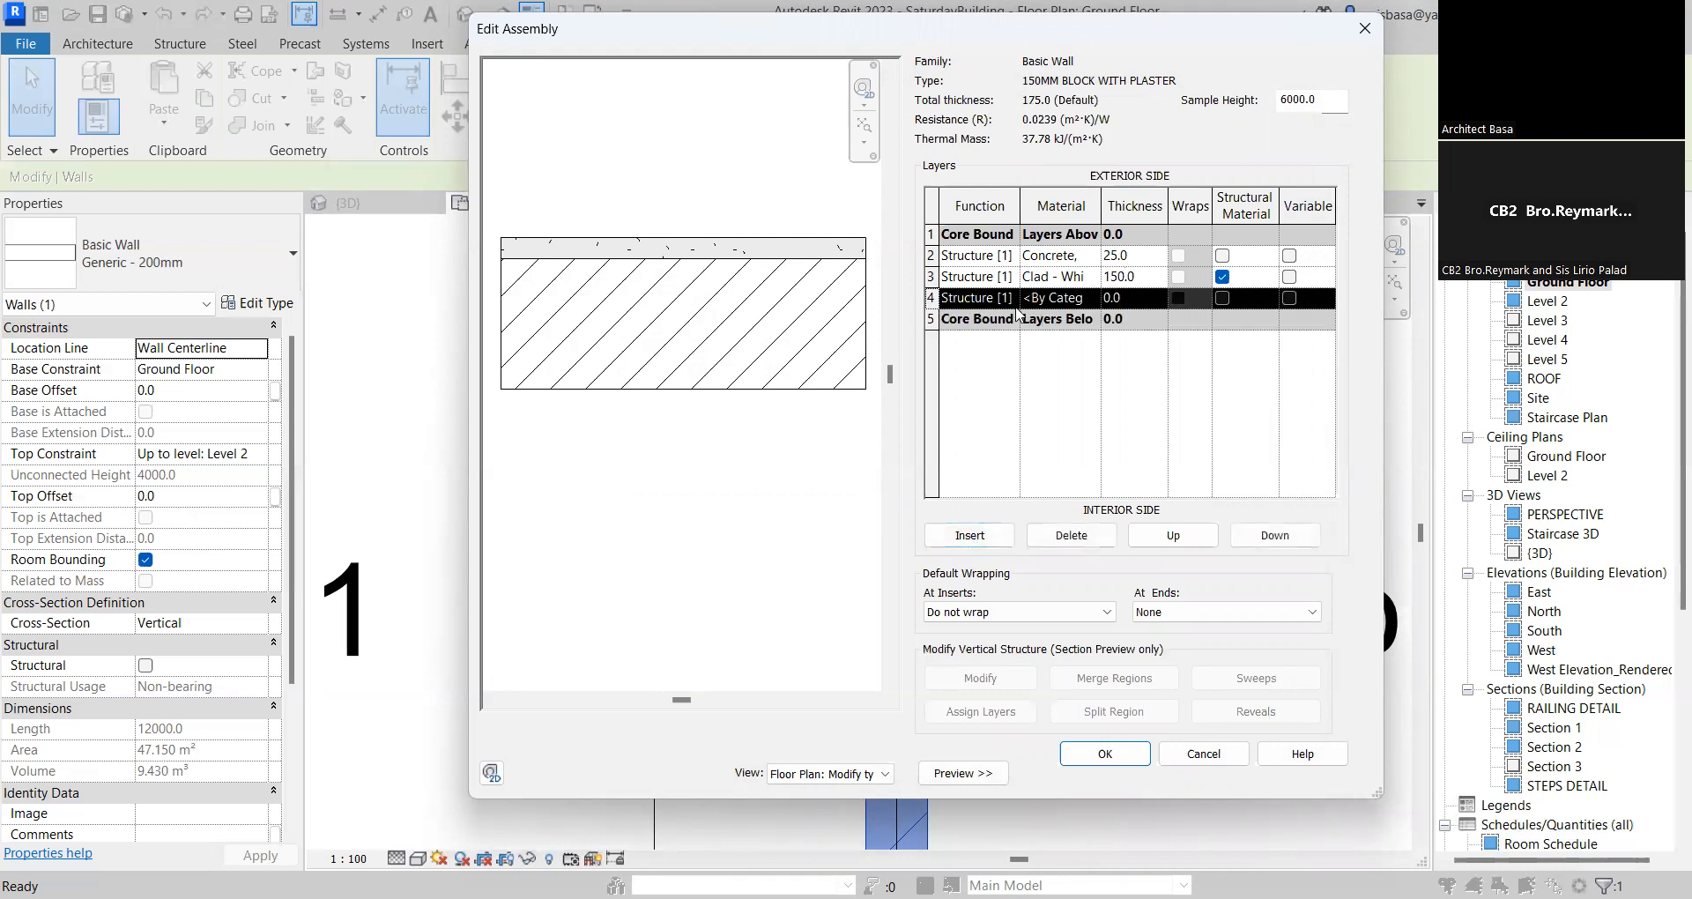
click(1135, 300)
text(25)
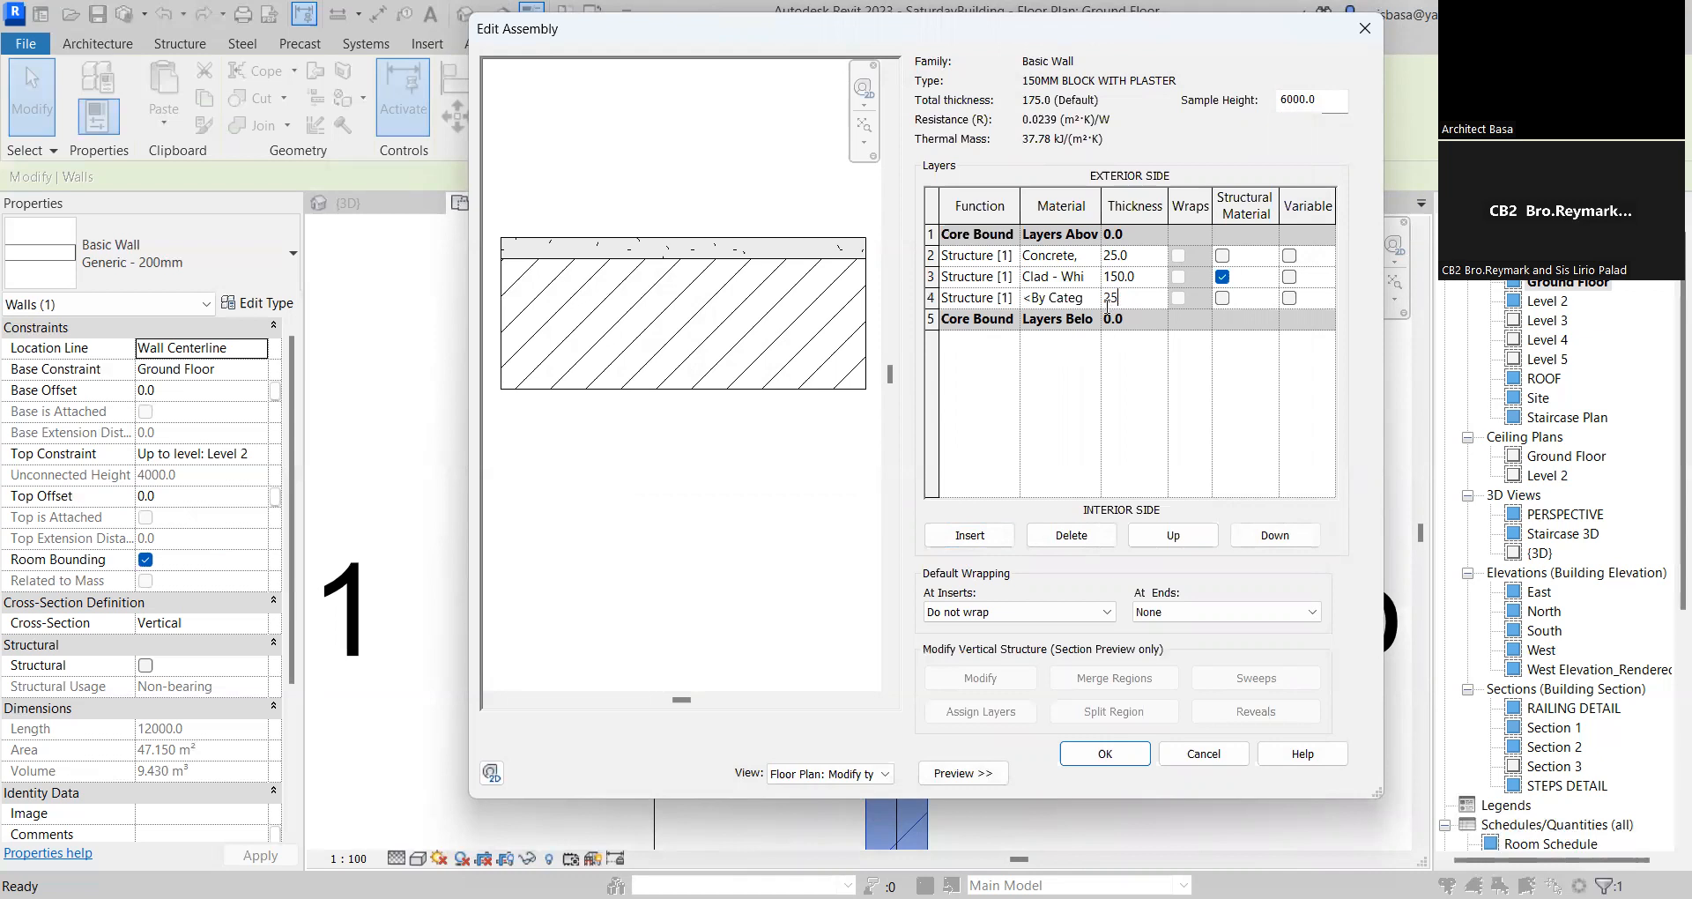
click(1071, 300)
click(1092, 297)
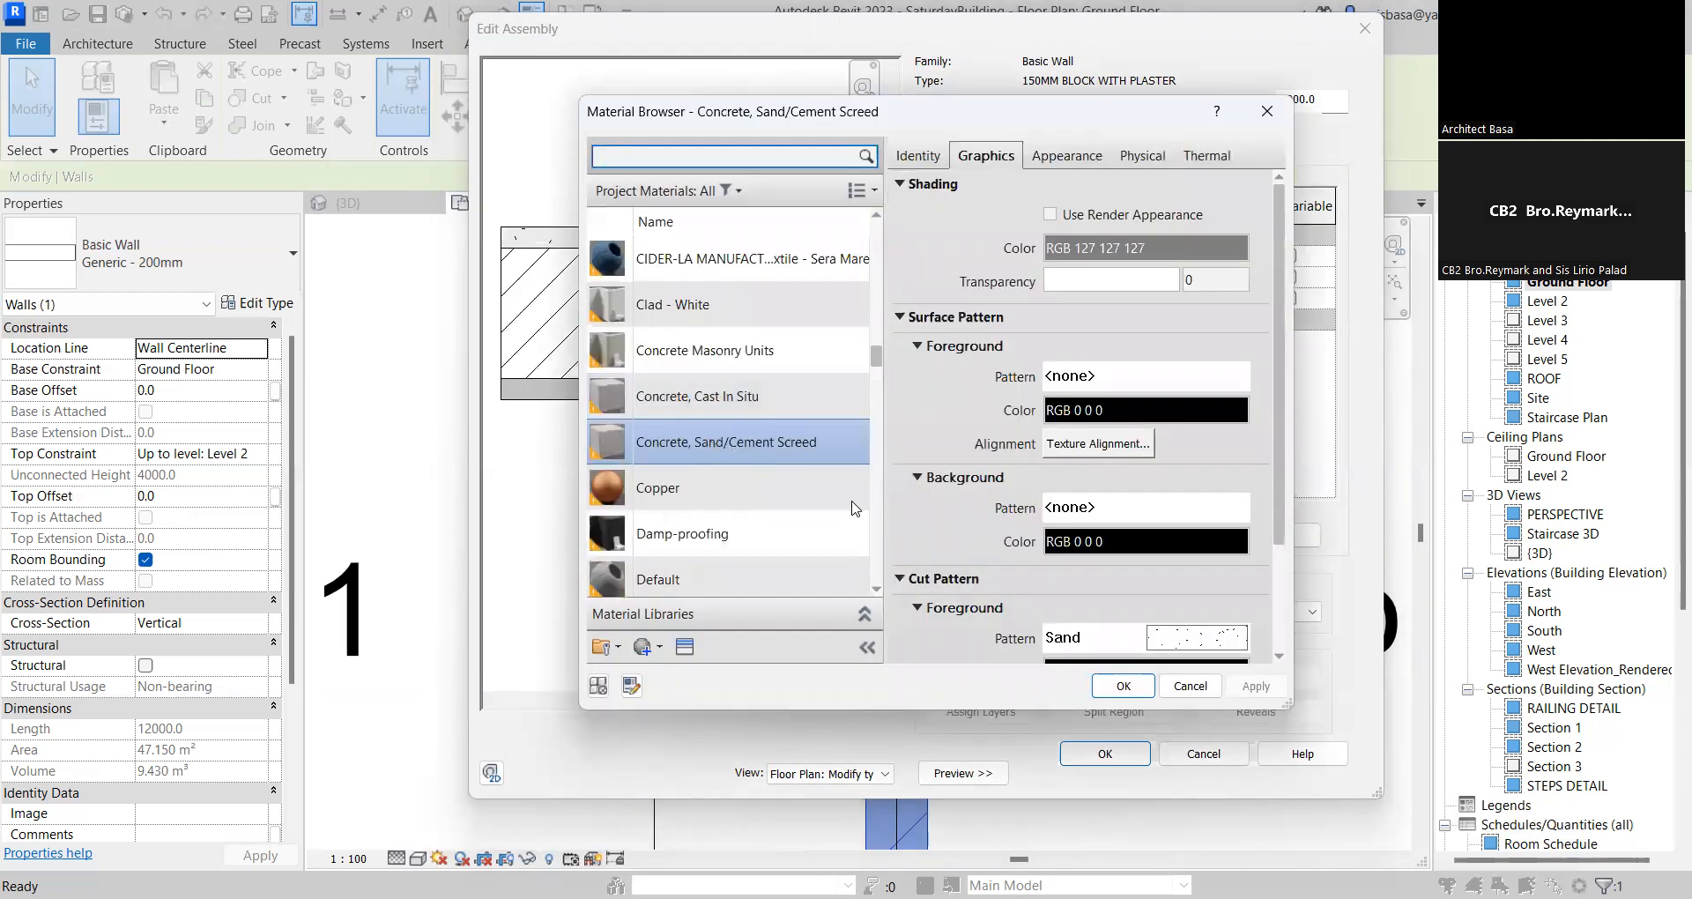
click(1123, 686)
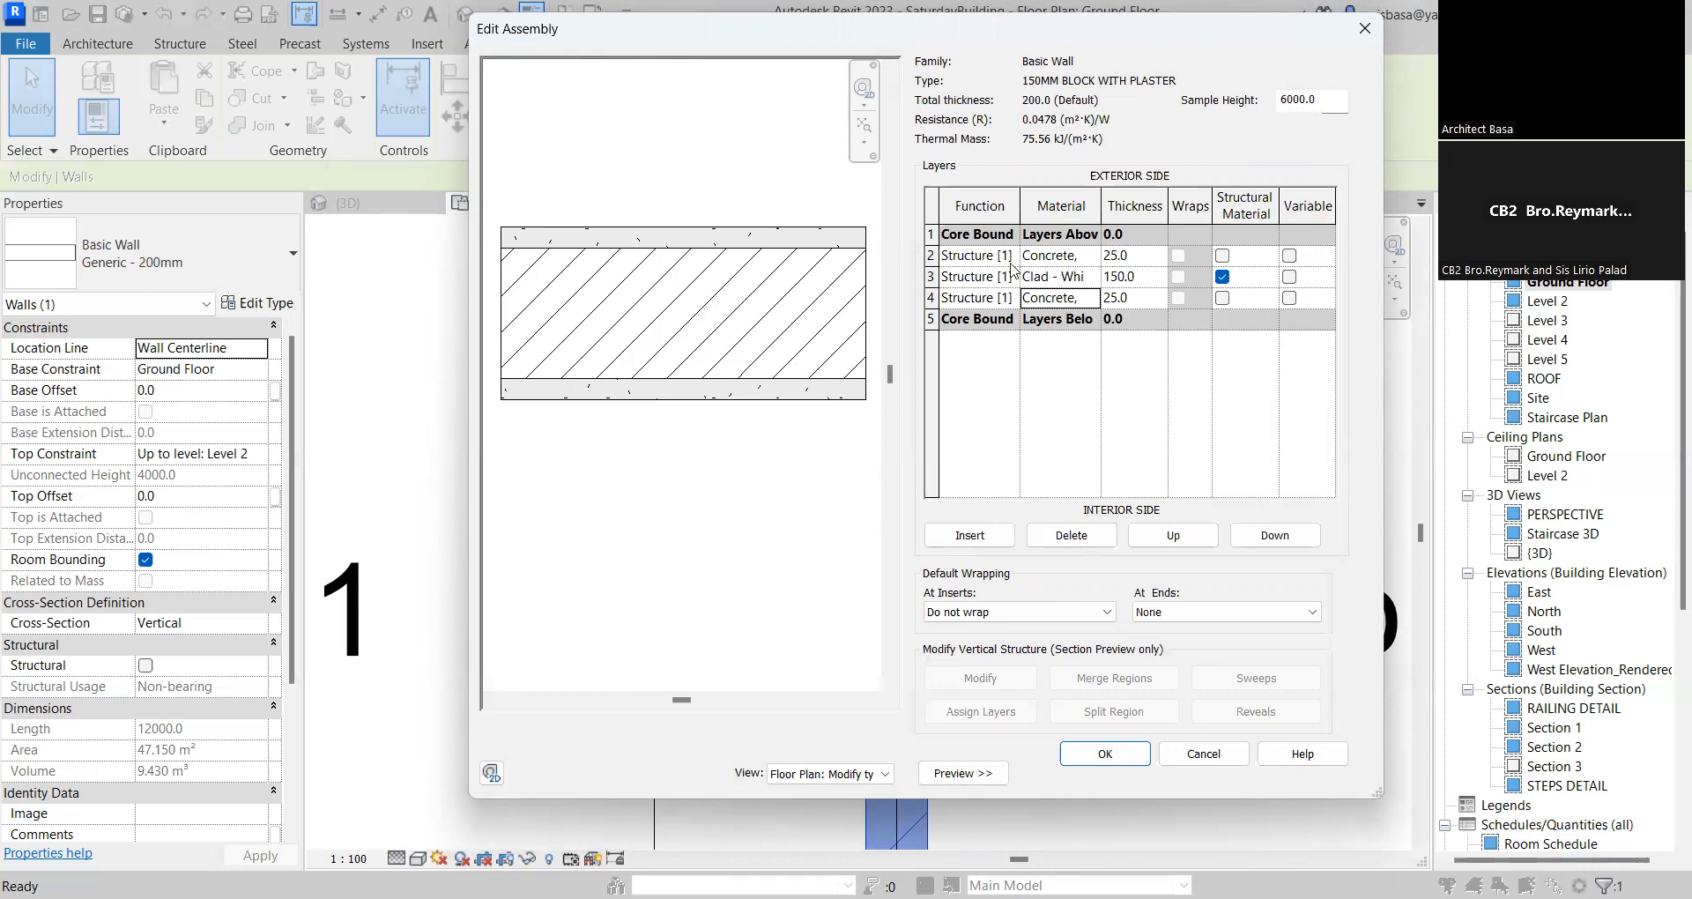
Insert a layer outside the exterior screed layer and assign it Clad - White, searching the materials for PAINT
click(930, 256)
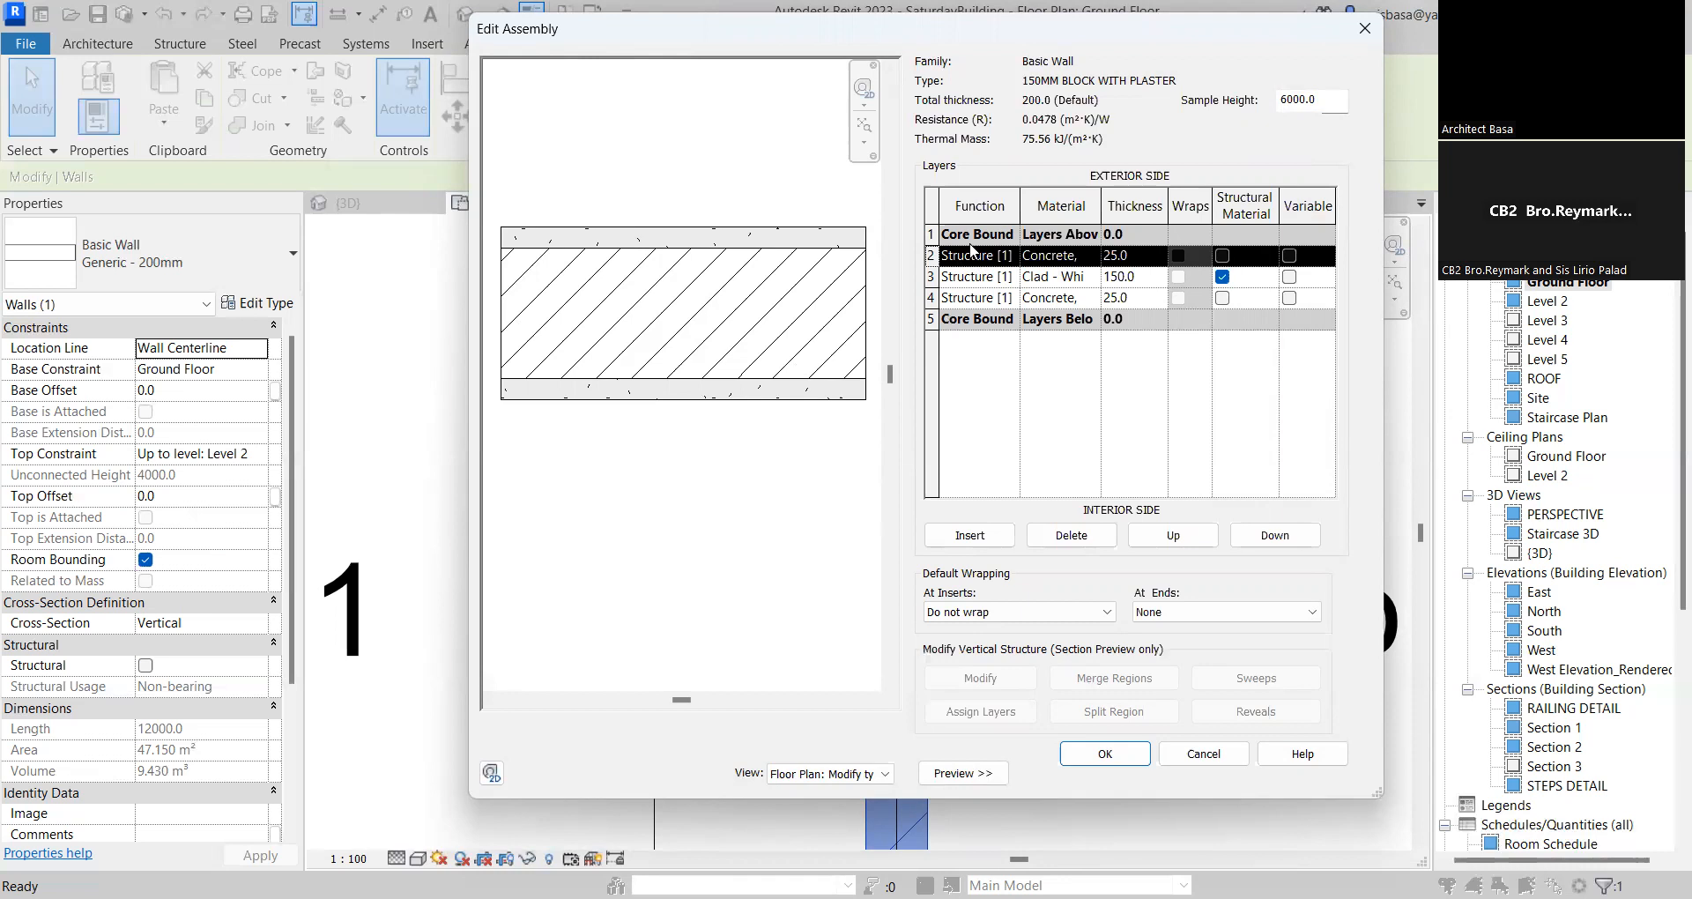
click(969, 535)
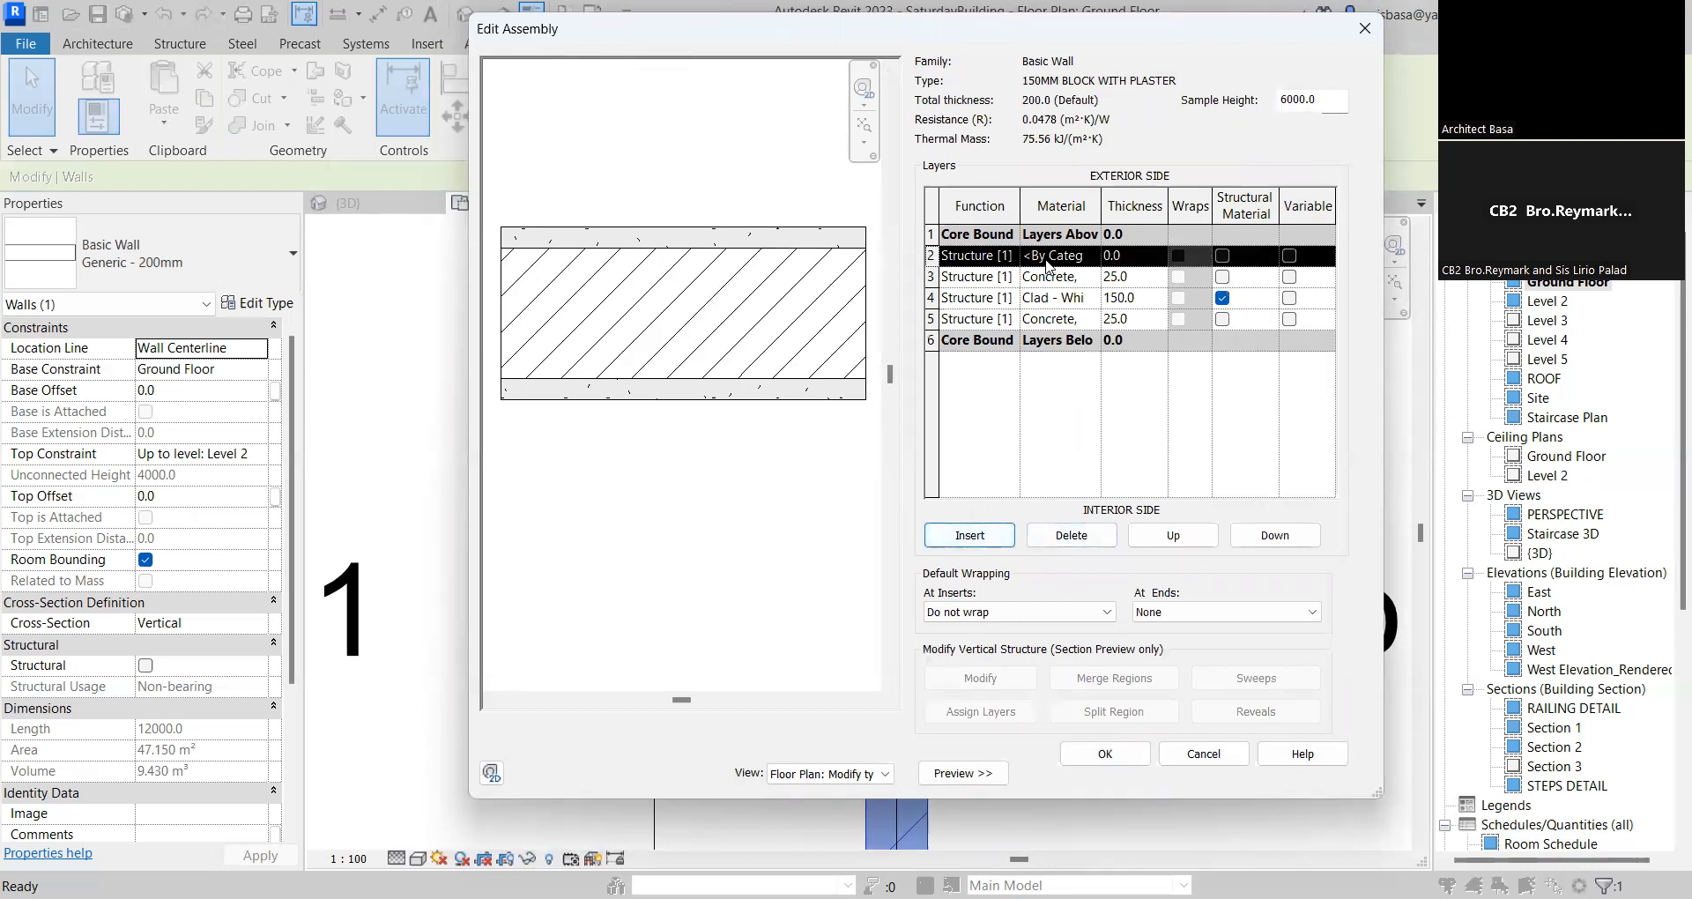
click(1046, 264)
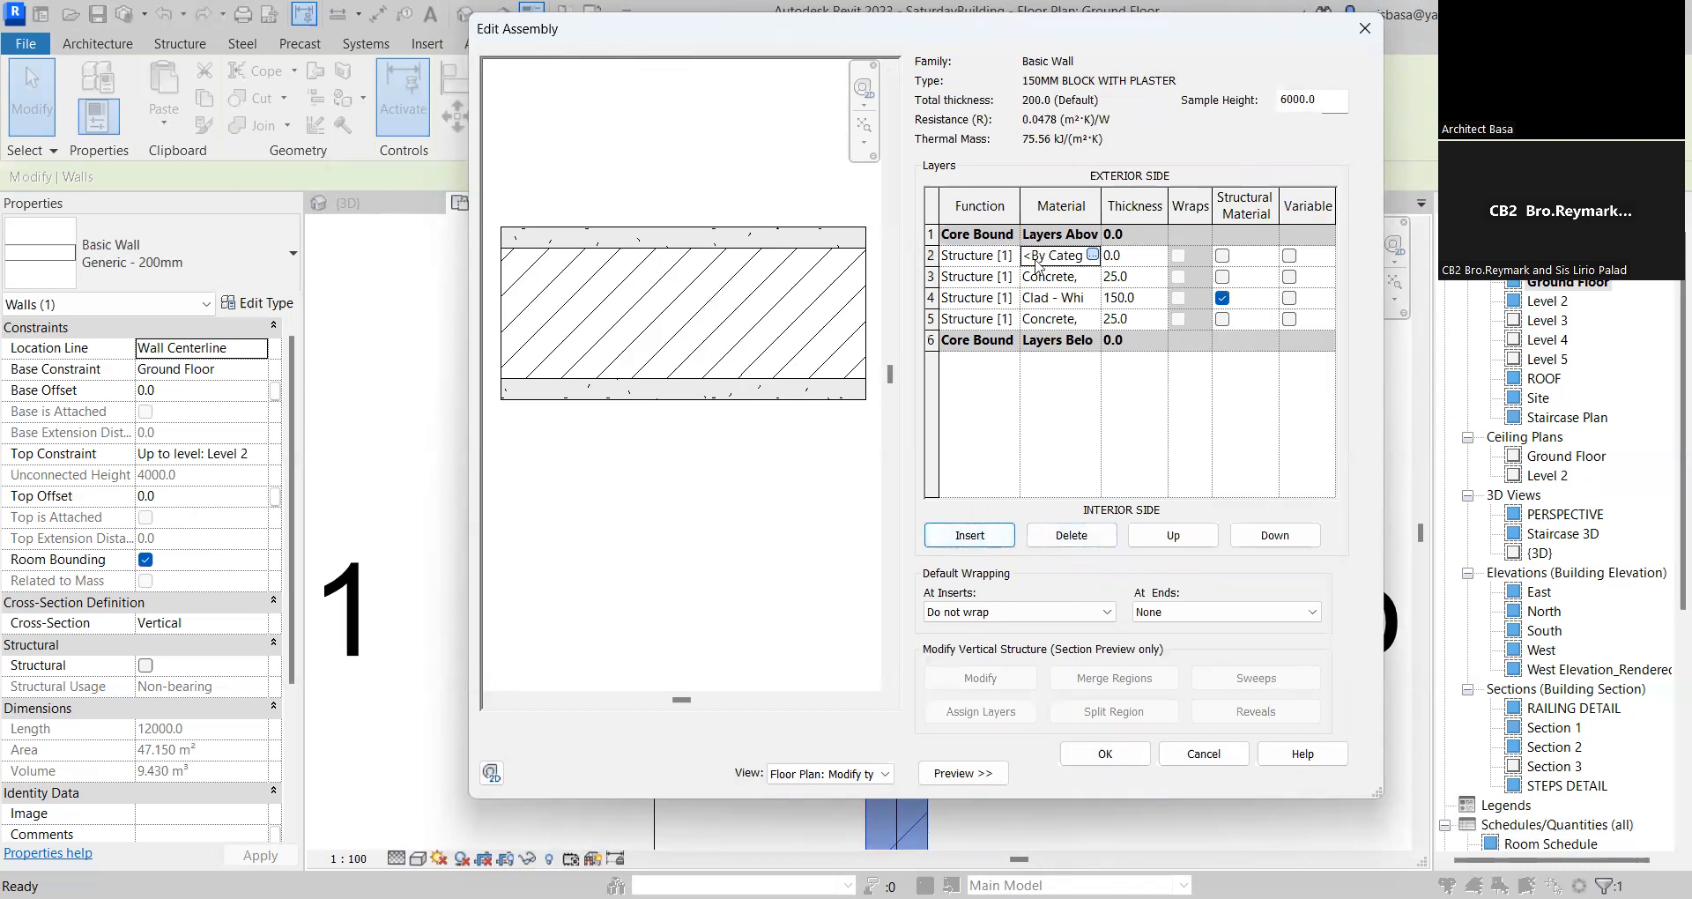
click(1092, 254)
text(PAINT)
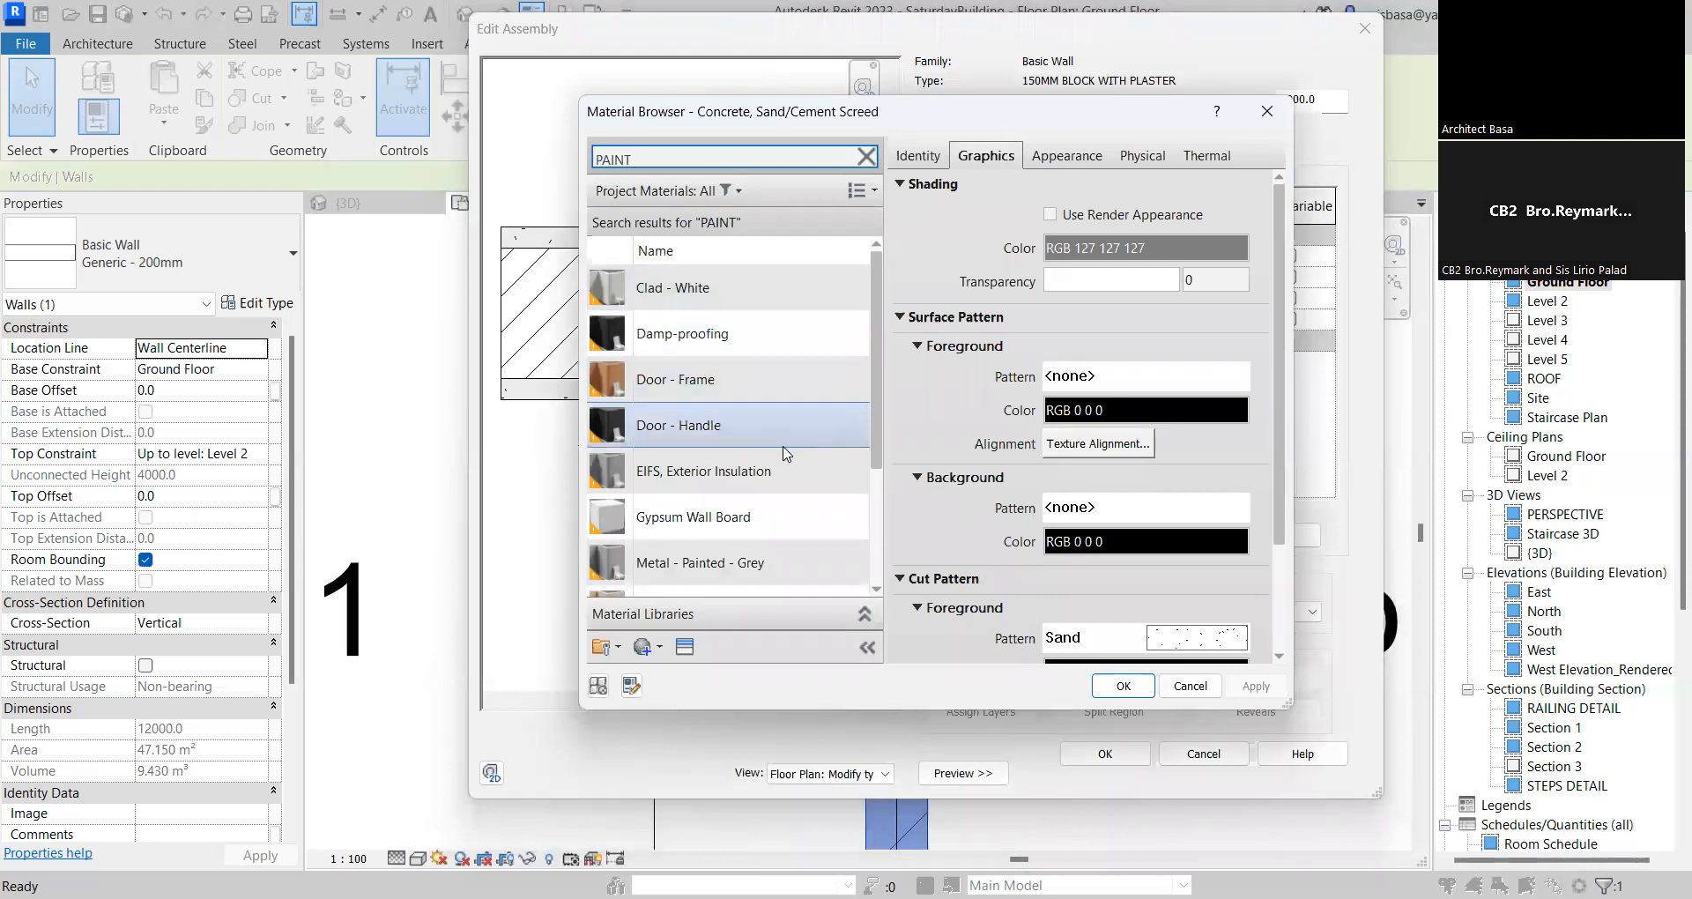
scroll(785, 465, down, 2)
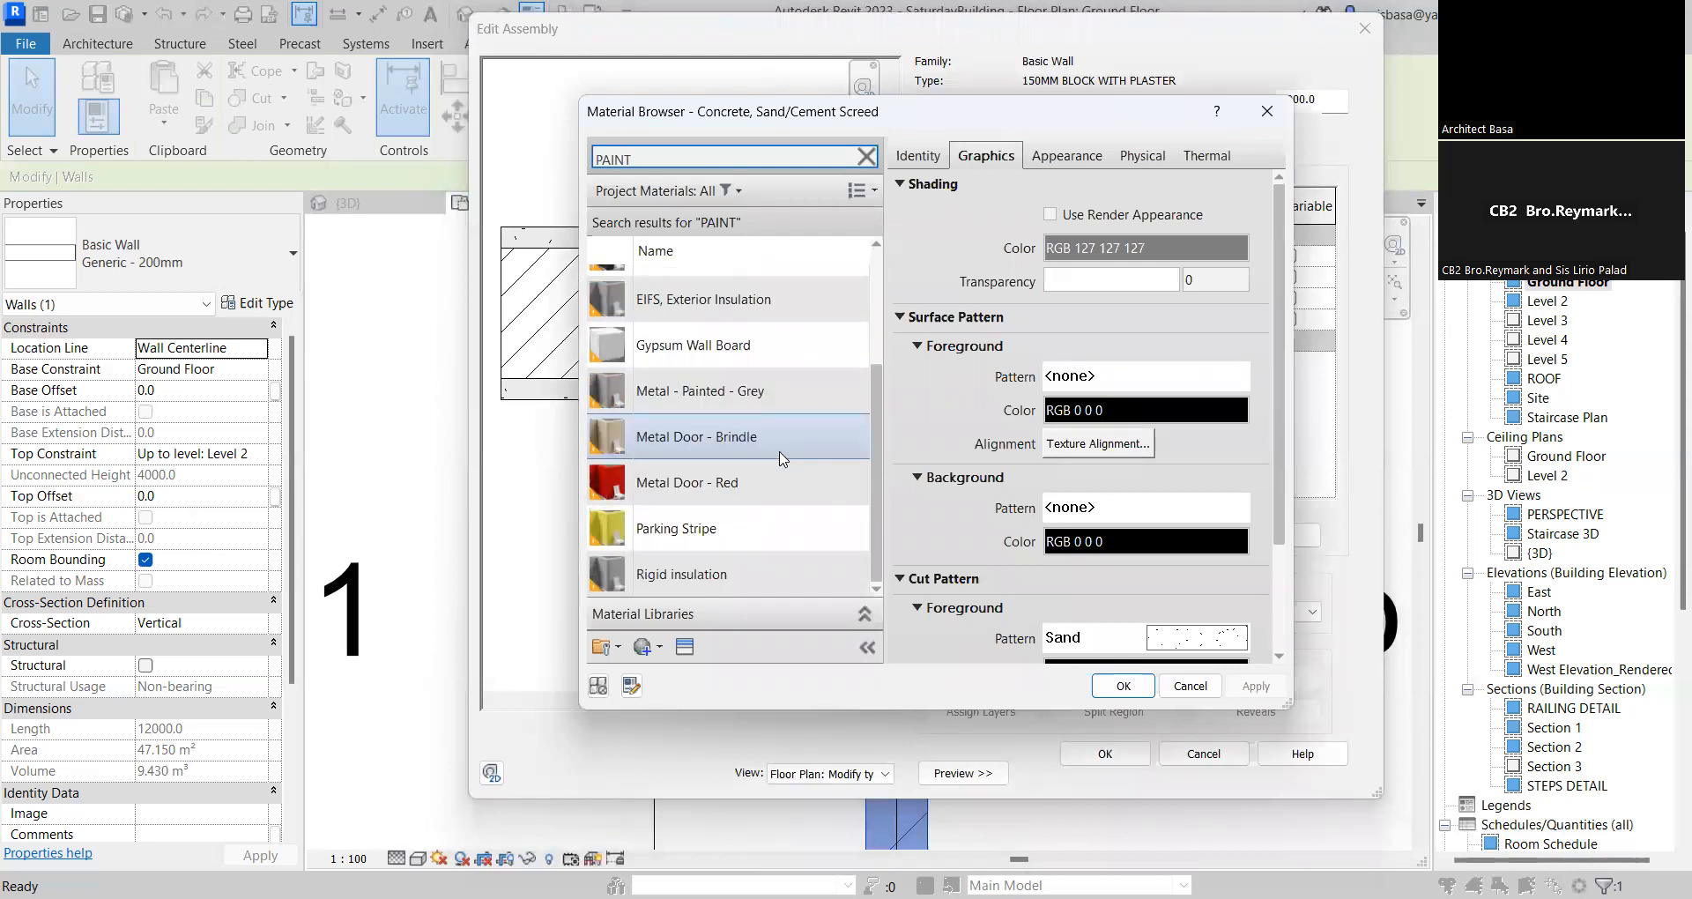
drag(877, 466, 869, 342)
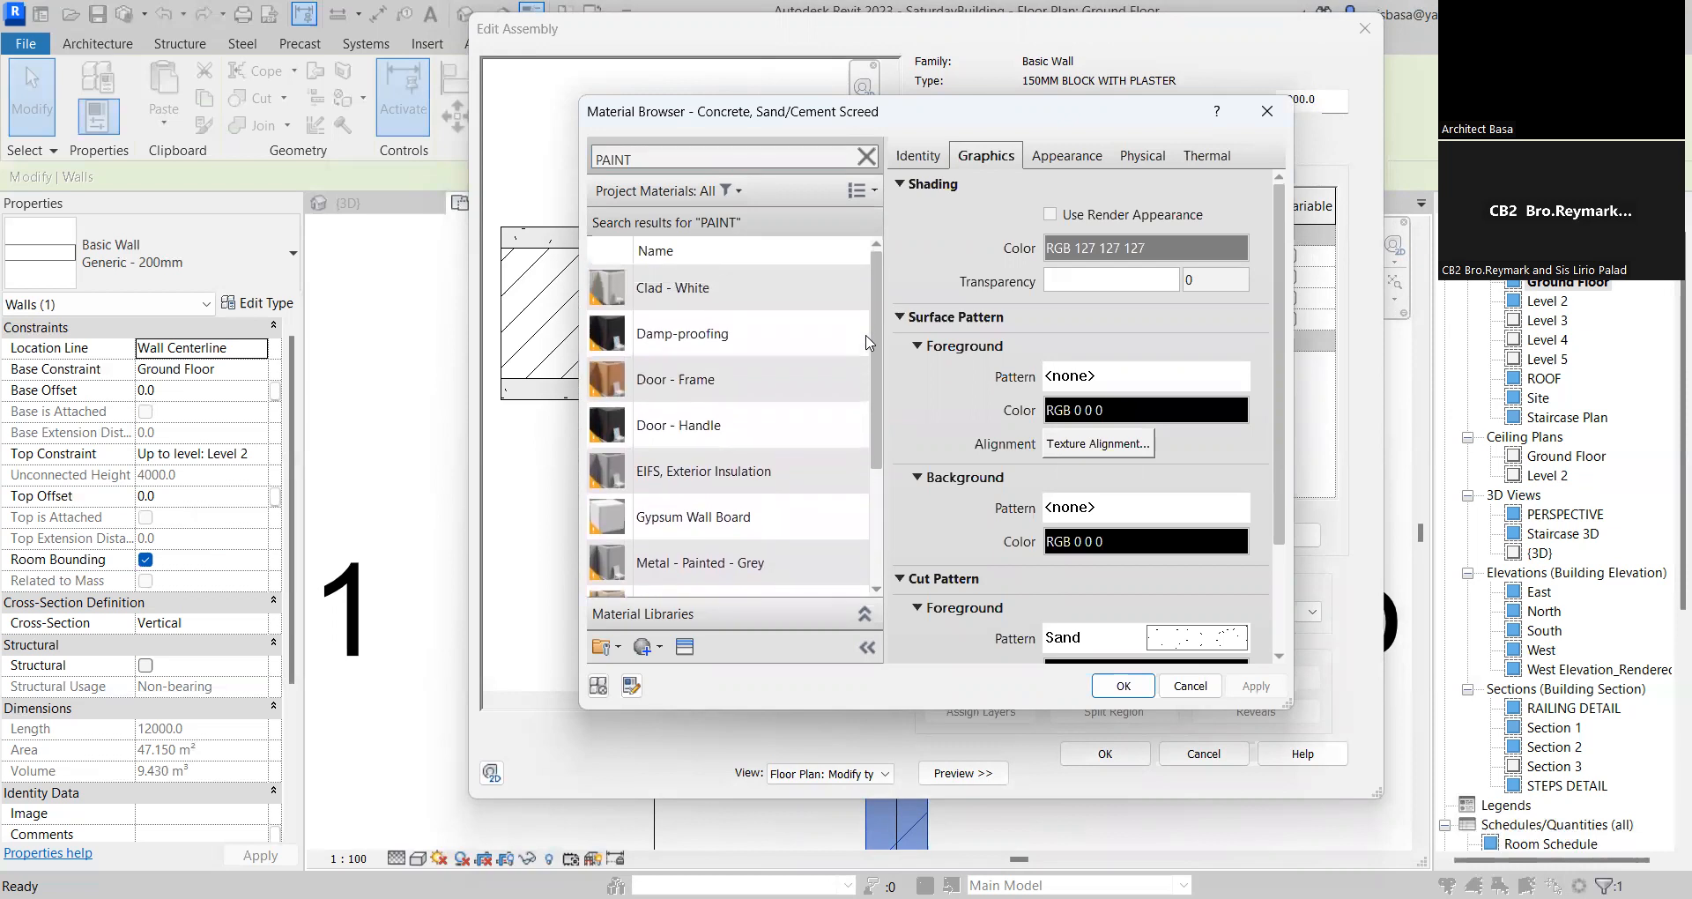
click(711, 296)
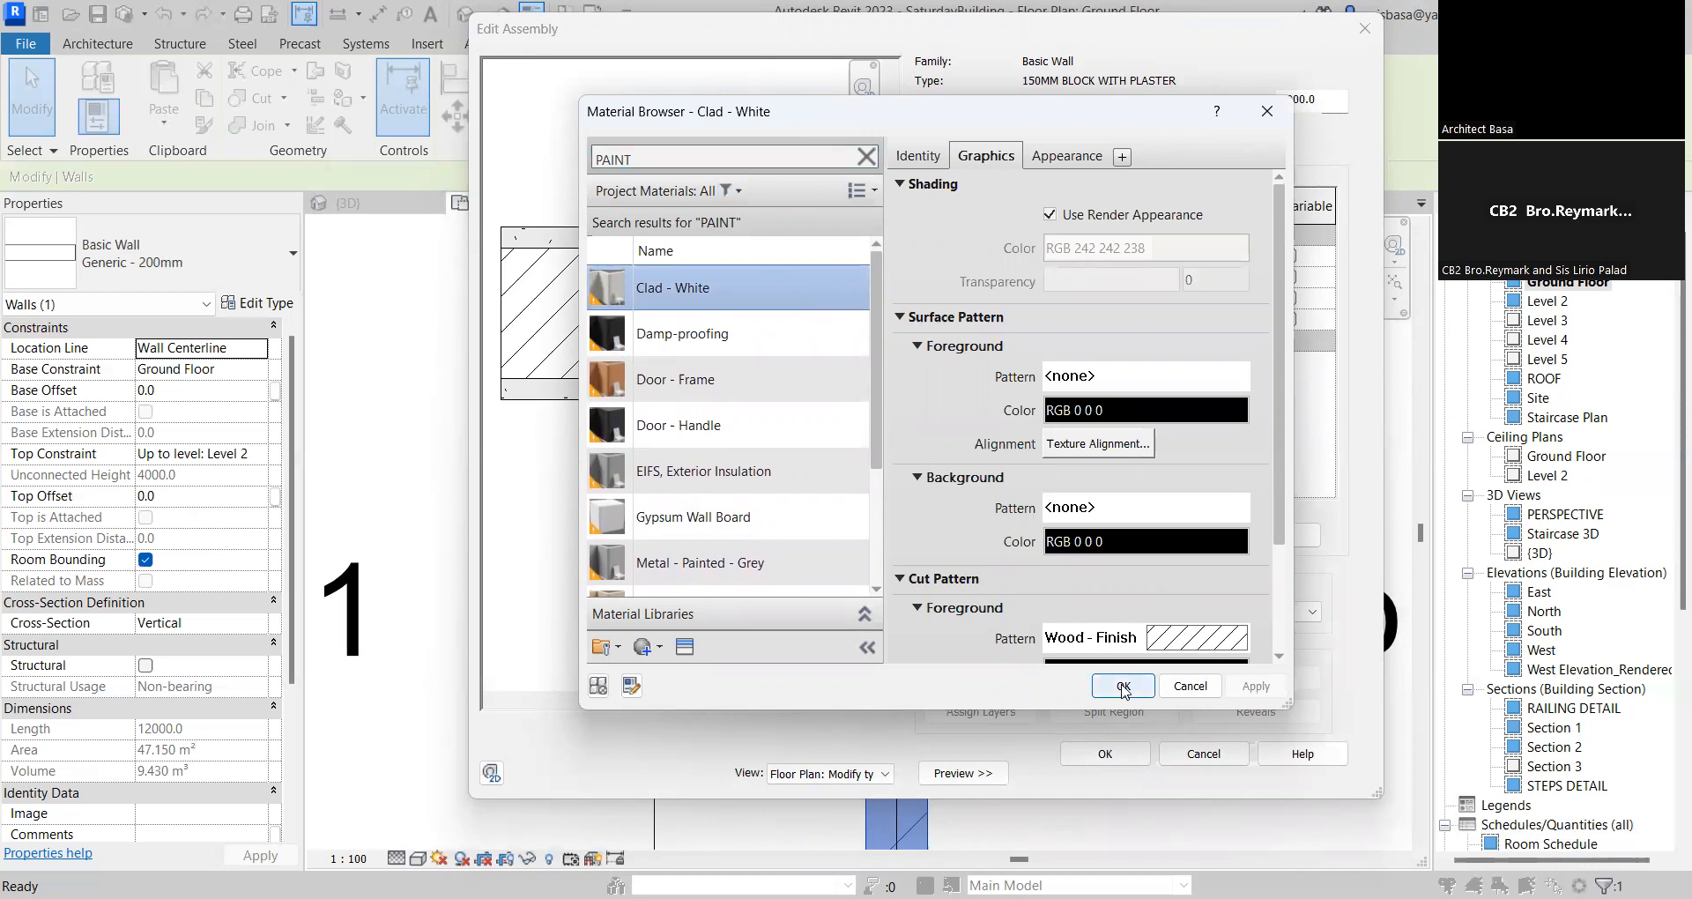
click(1124, 687)
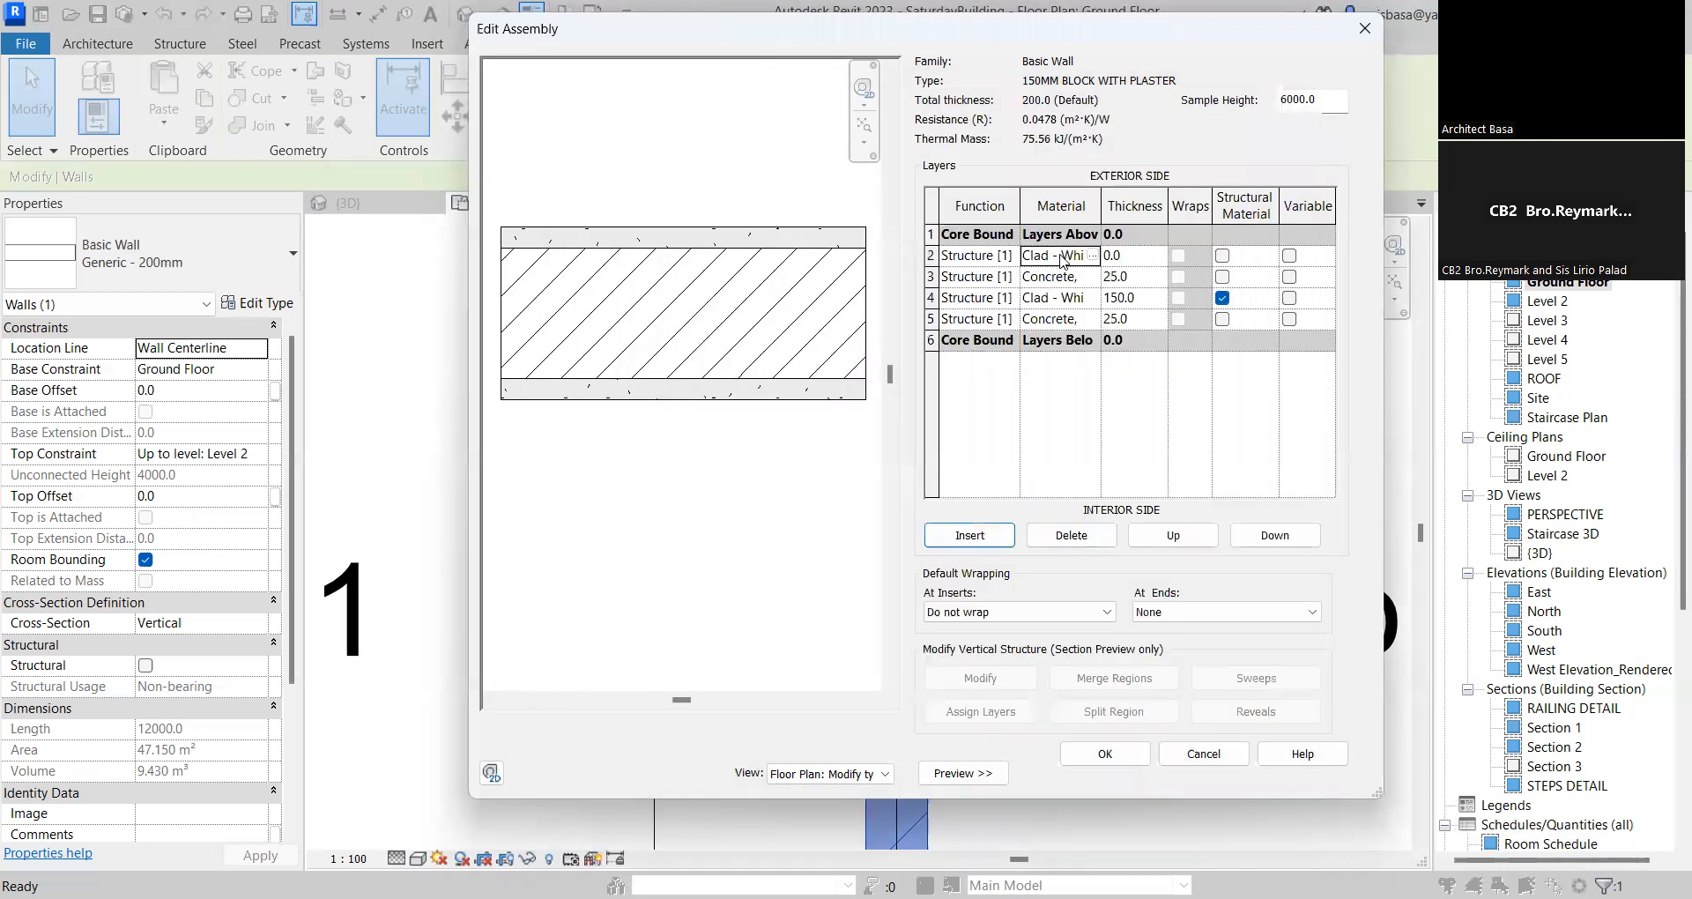
Set the outermost exterior layer's function to Finish 1 [4] and its thickness to 5
click(991, 256)
click(1010, 256)
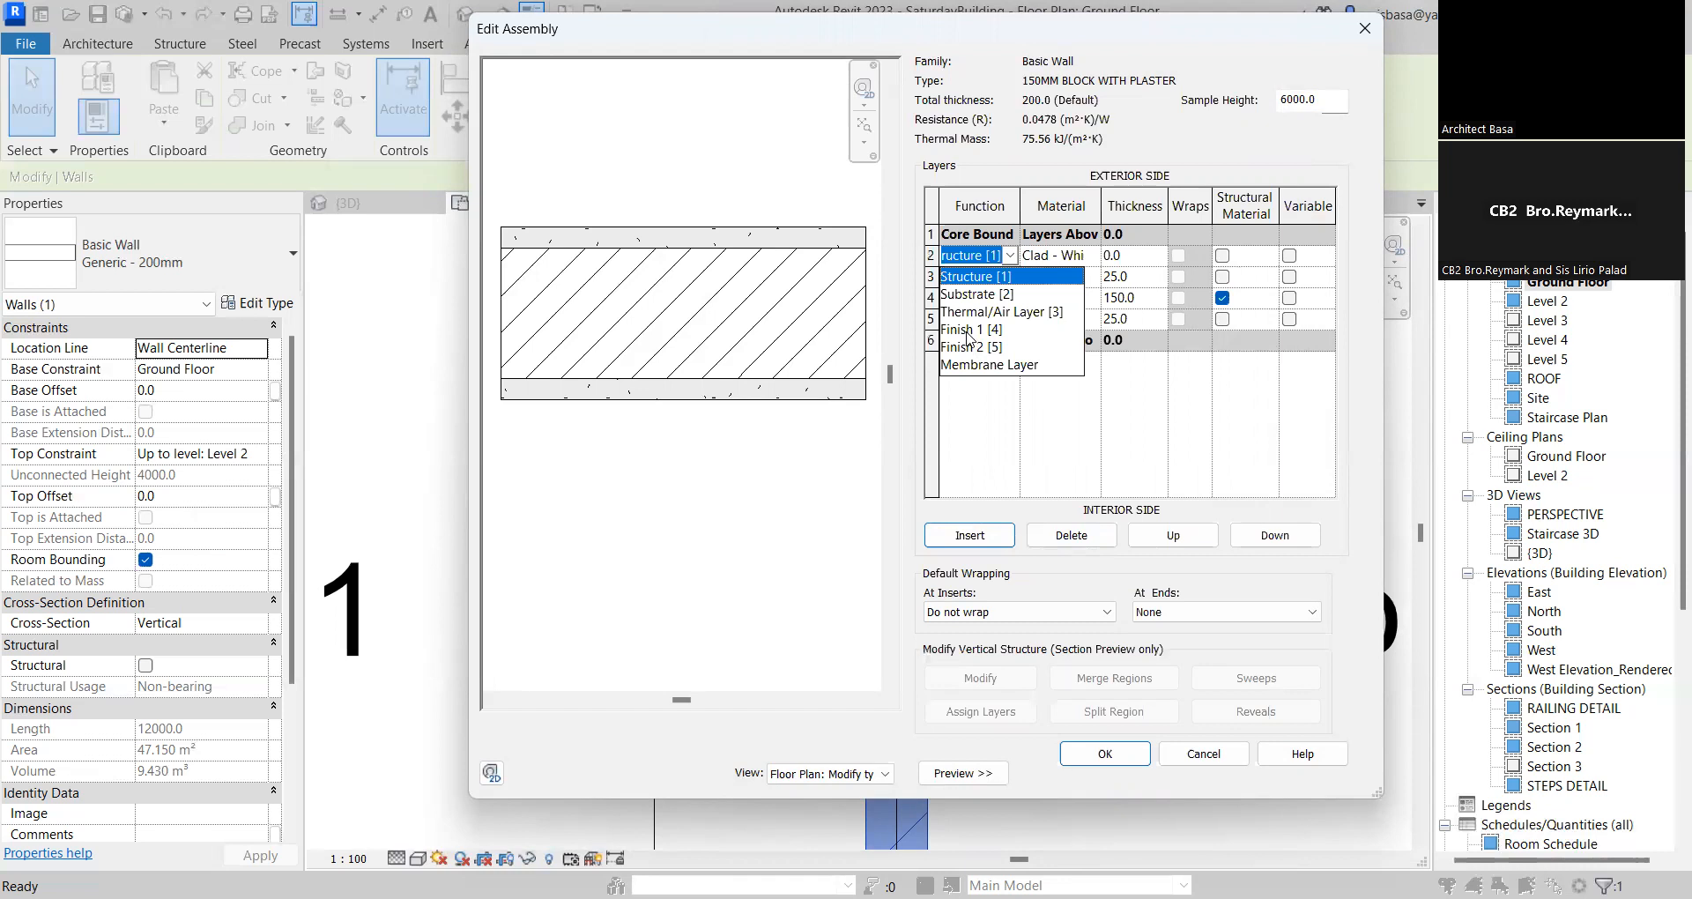
click(970, 331)
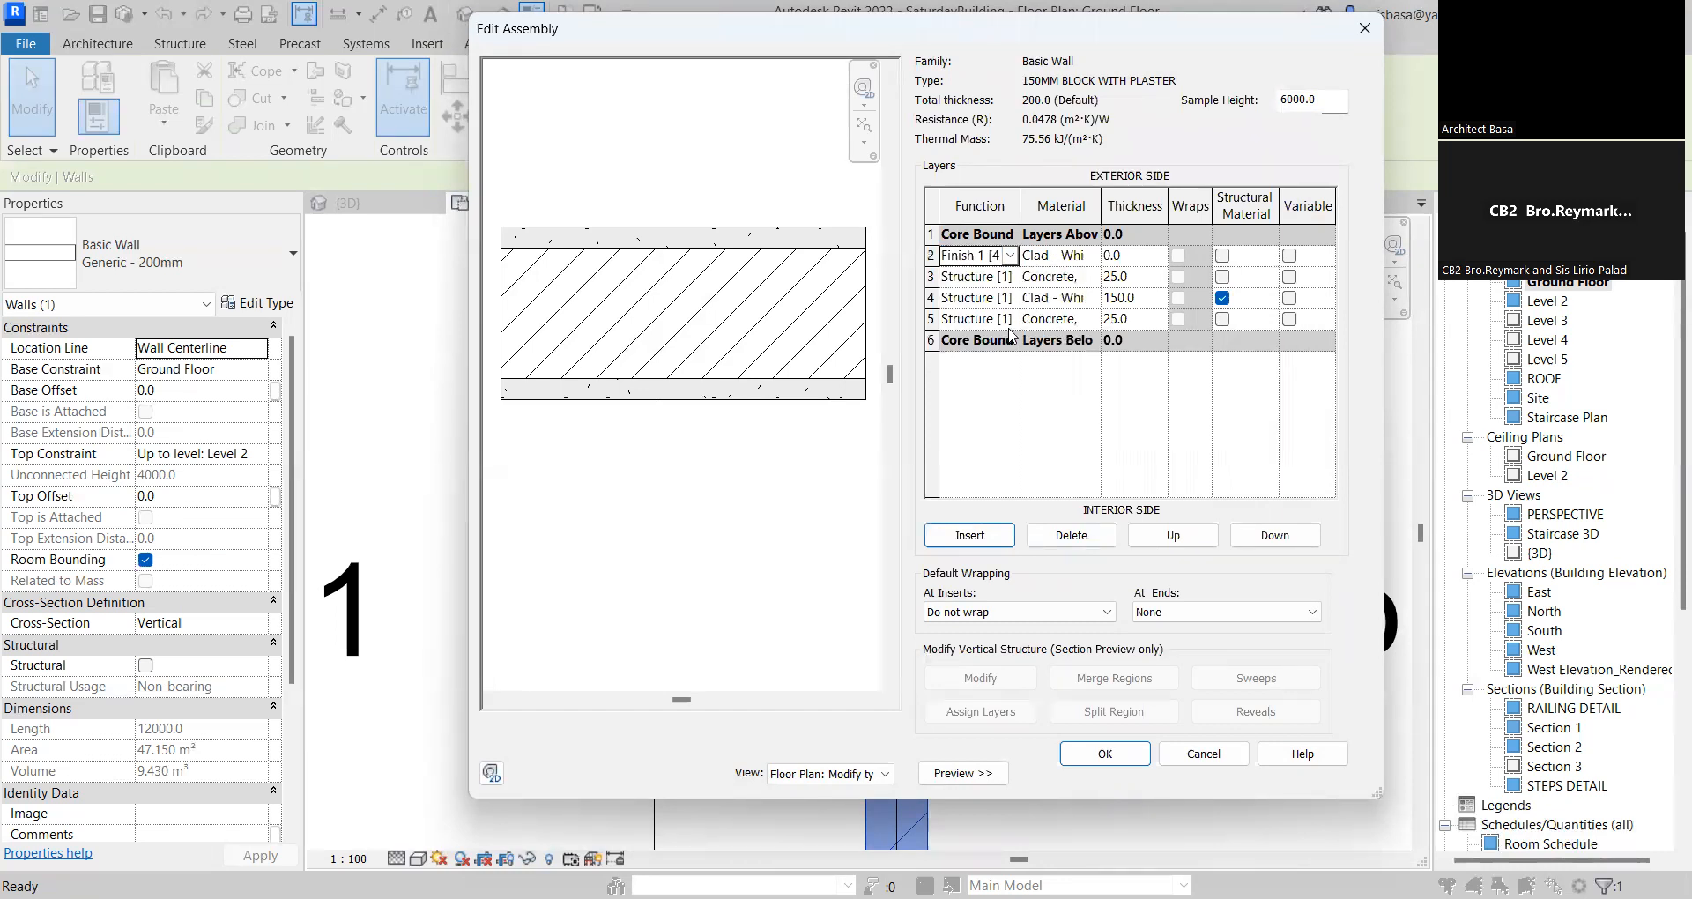
click(1160, 256)
text(2)
key(Return)
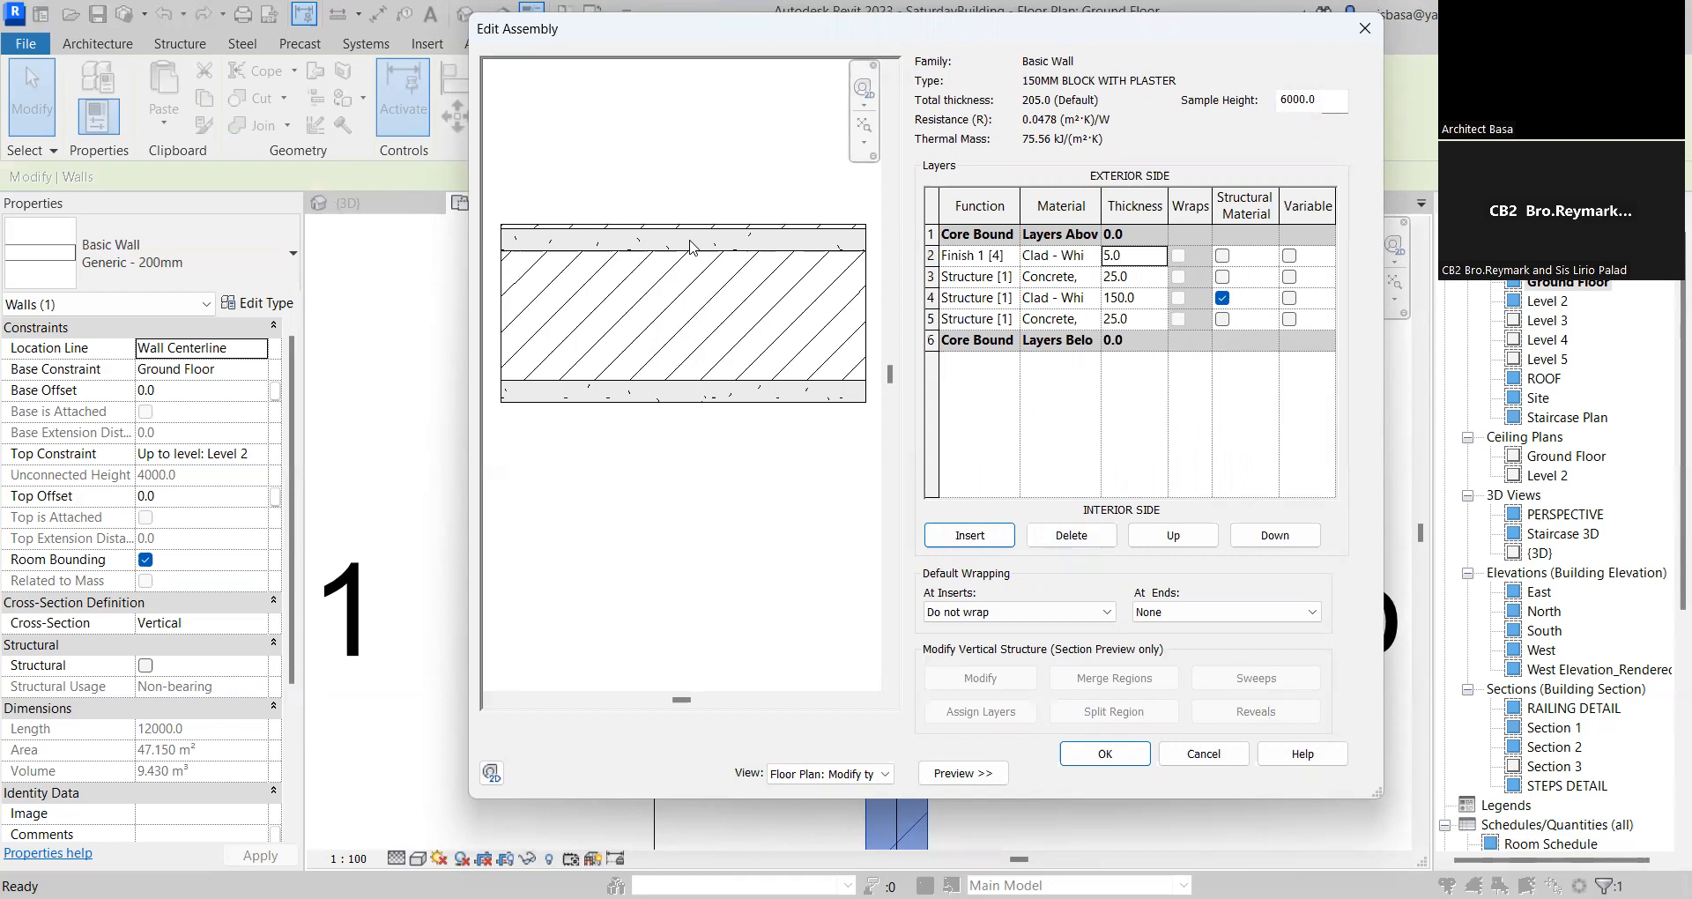